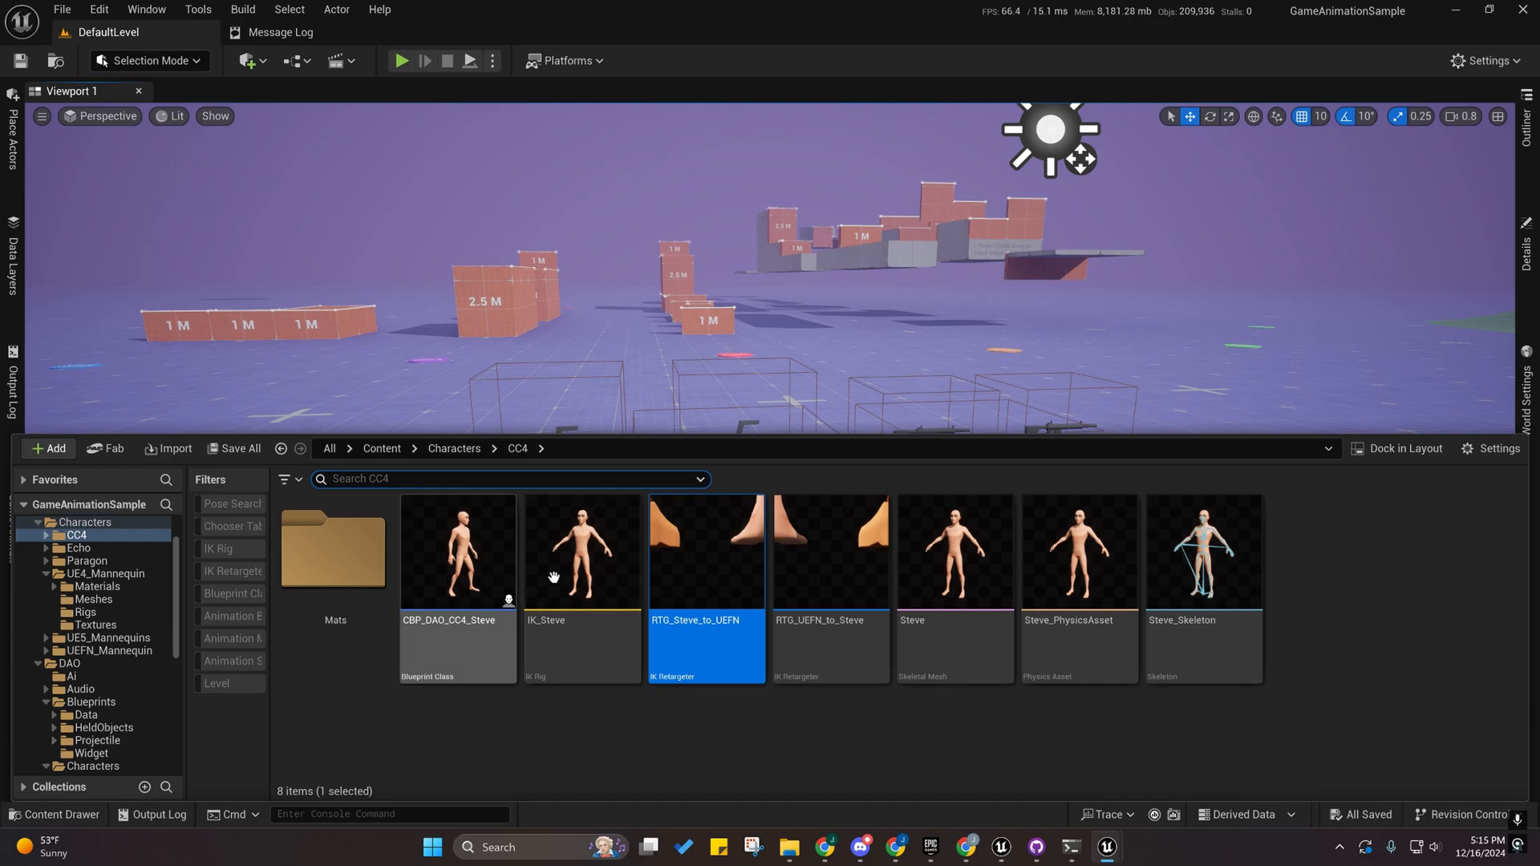
Create a Rigs folder in Characters/CC4 and move IK_Steve, RTG_Steve_to_UEFN and RTG_UEFN_to_Steve into it.
right_click(1383, 591)
left_click(1267, 310)
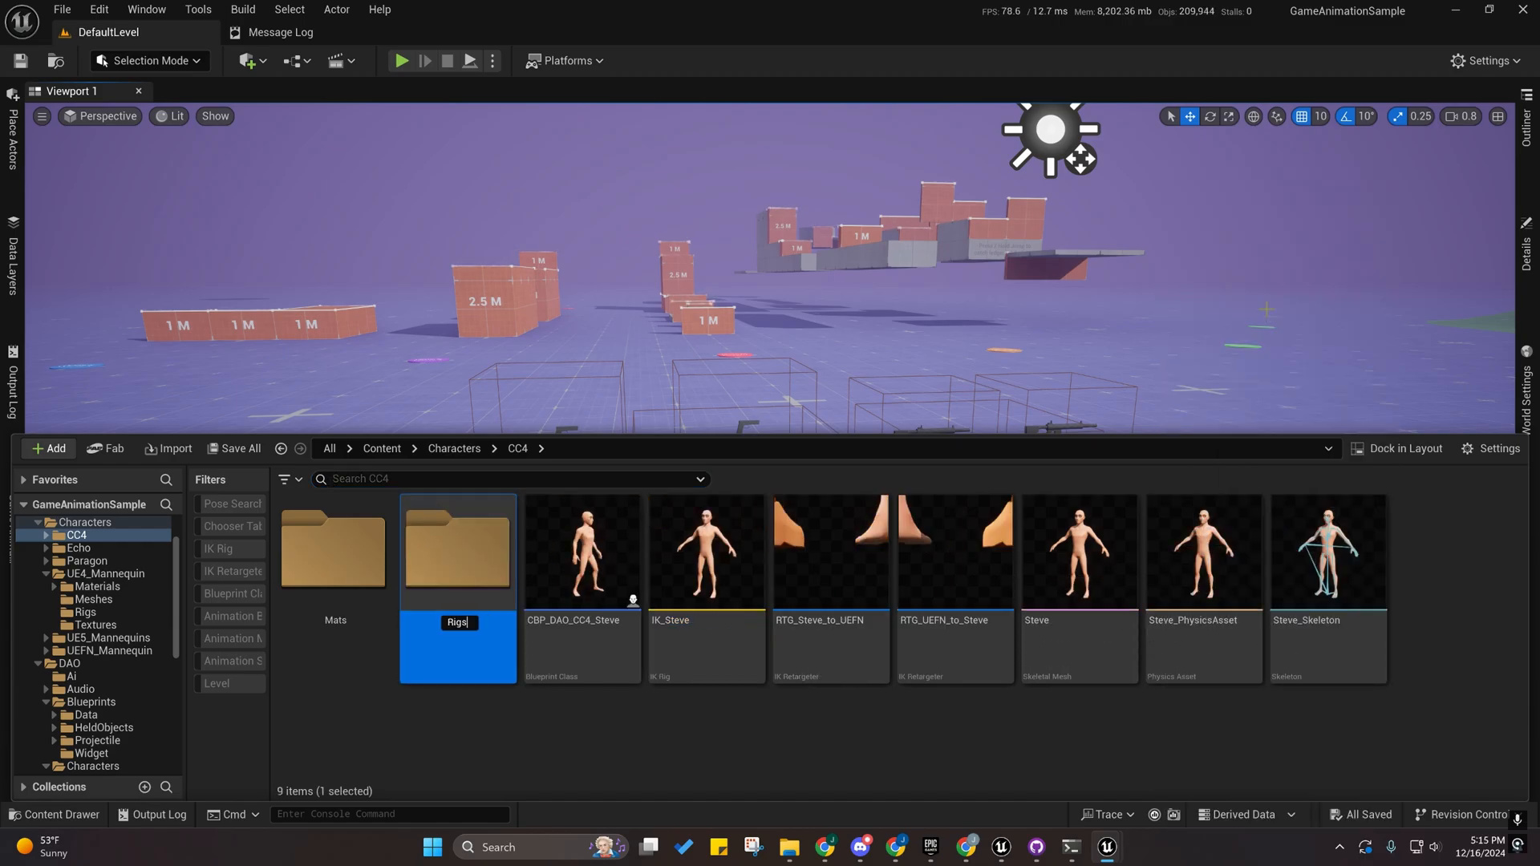
left_click(719, 551)
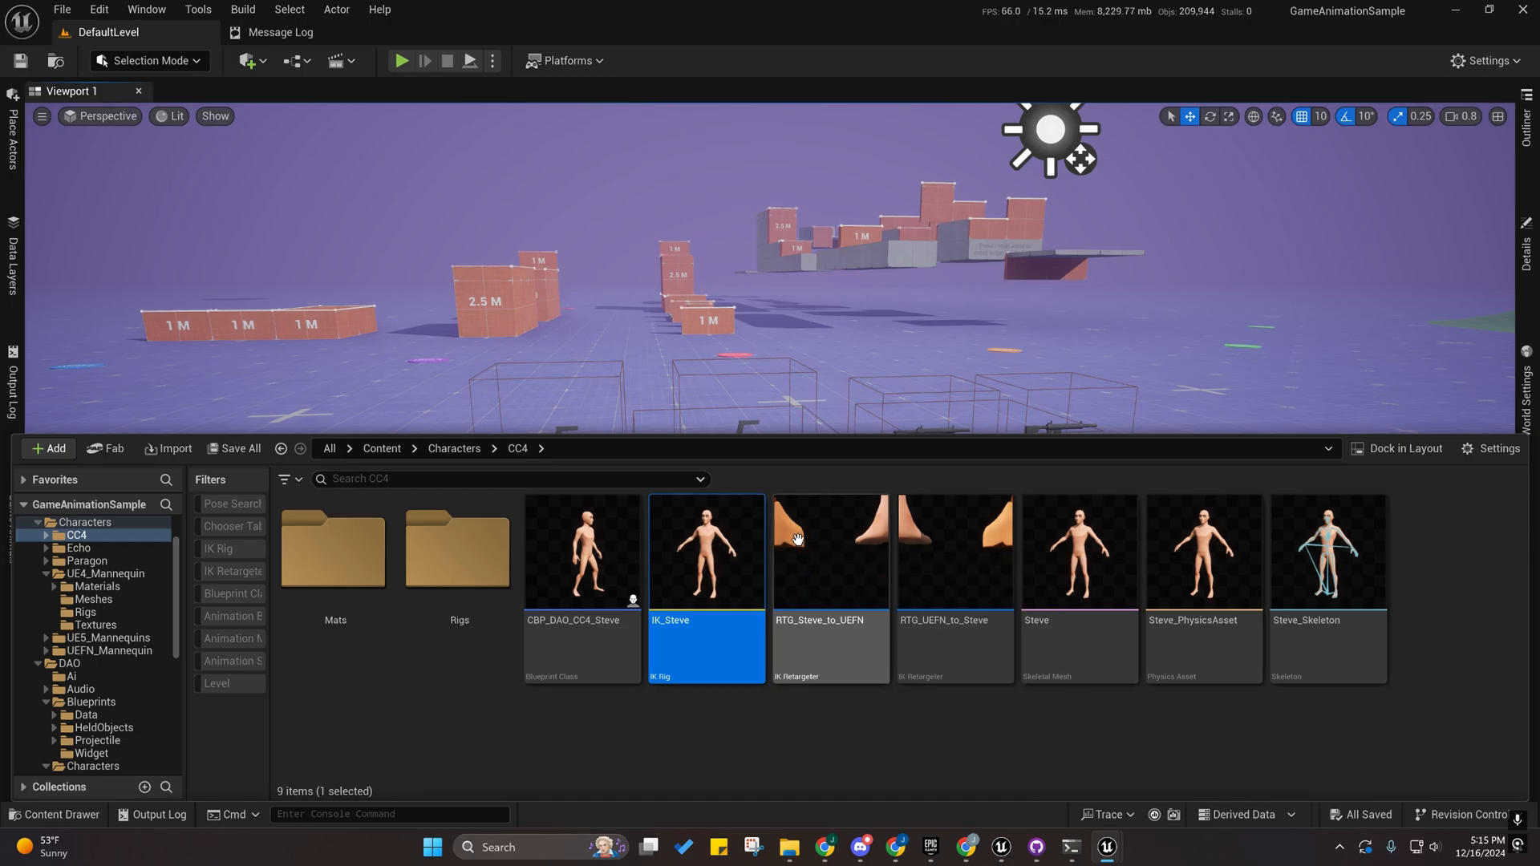
left_click(935, 558, "shift")
left_click_drag(934, 558, 473, 552)
left_click(514, 585)
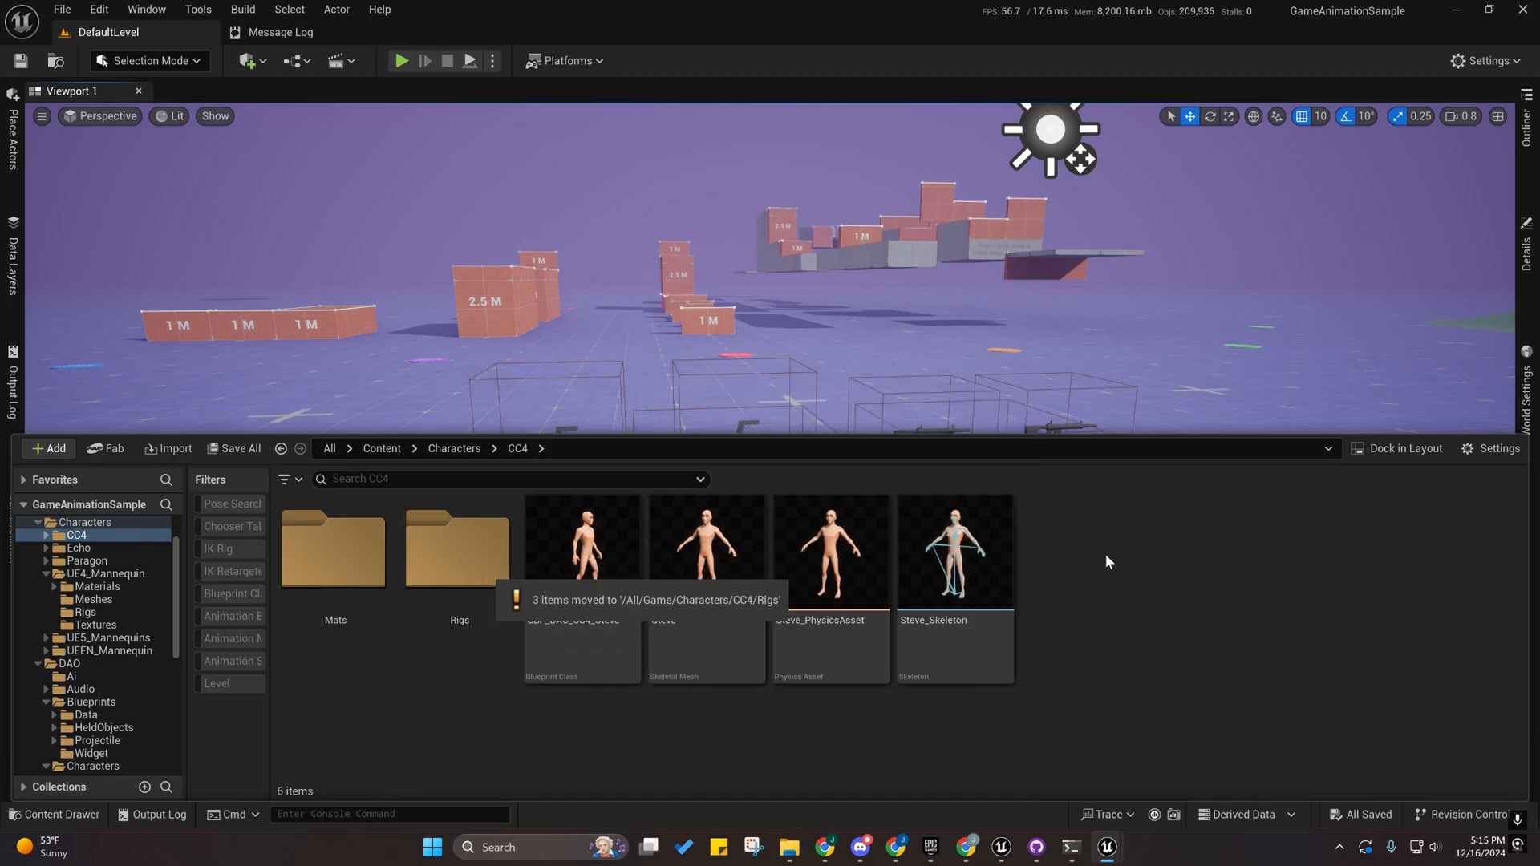
Create a Mesh folder in CC4 and move the Steve skeletal mesh, Steve_PhysicsAsset and Steve_Skeleton into it.
right_click(1139, 561)
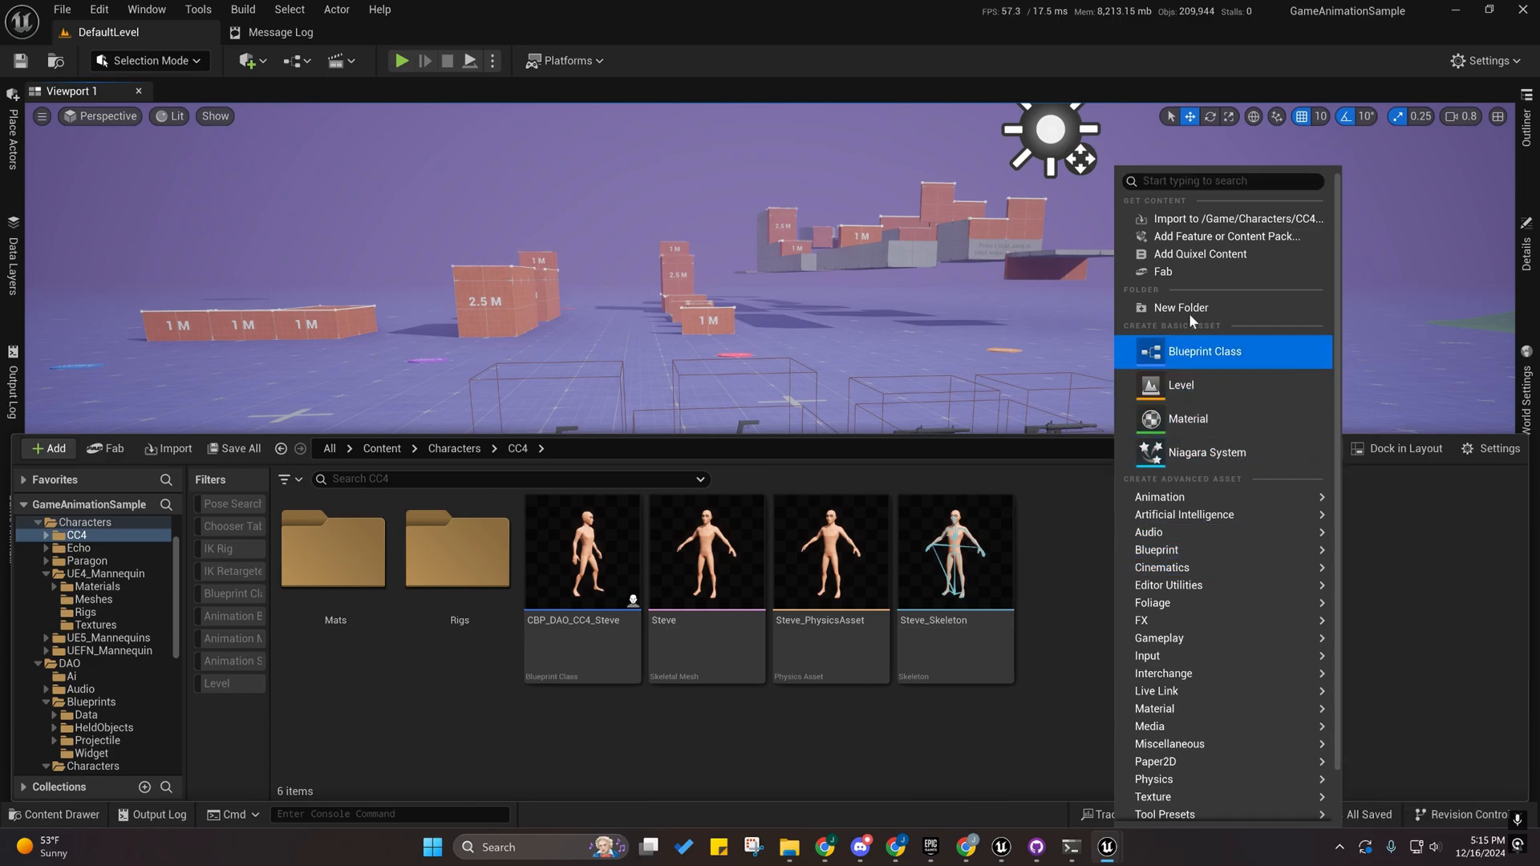
left_click(1163, 310)
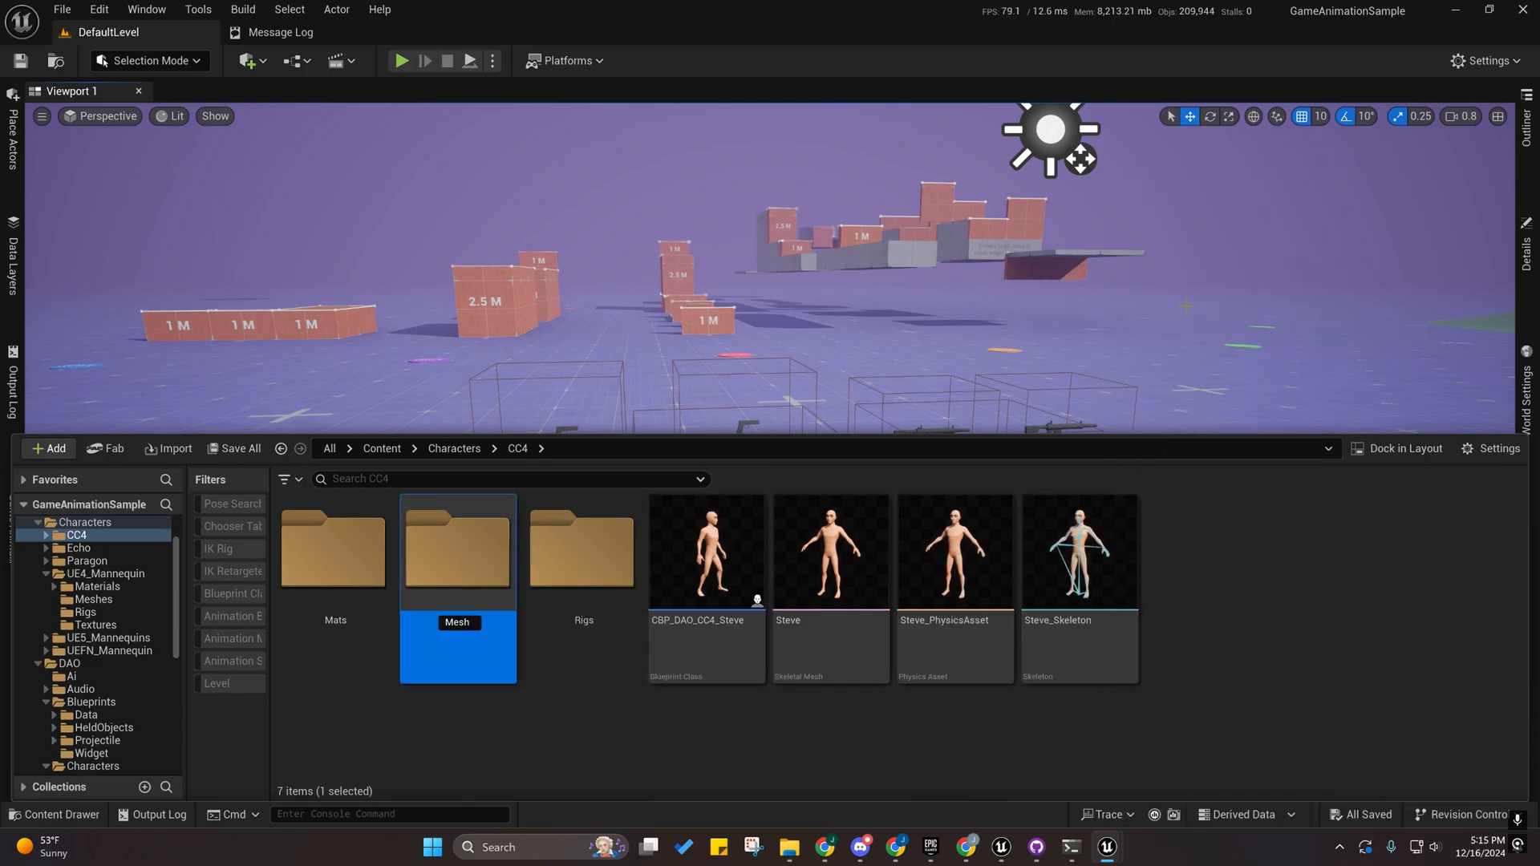
left_click(855, 536)
left_click(1057, 547, "shift")
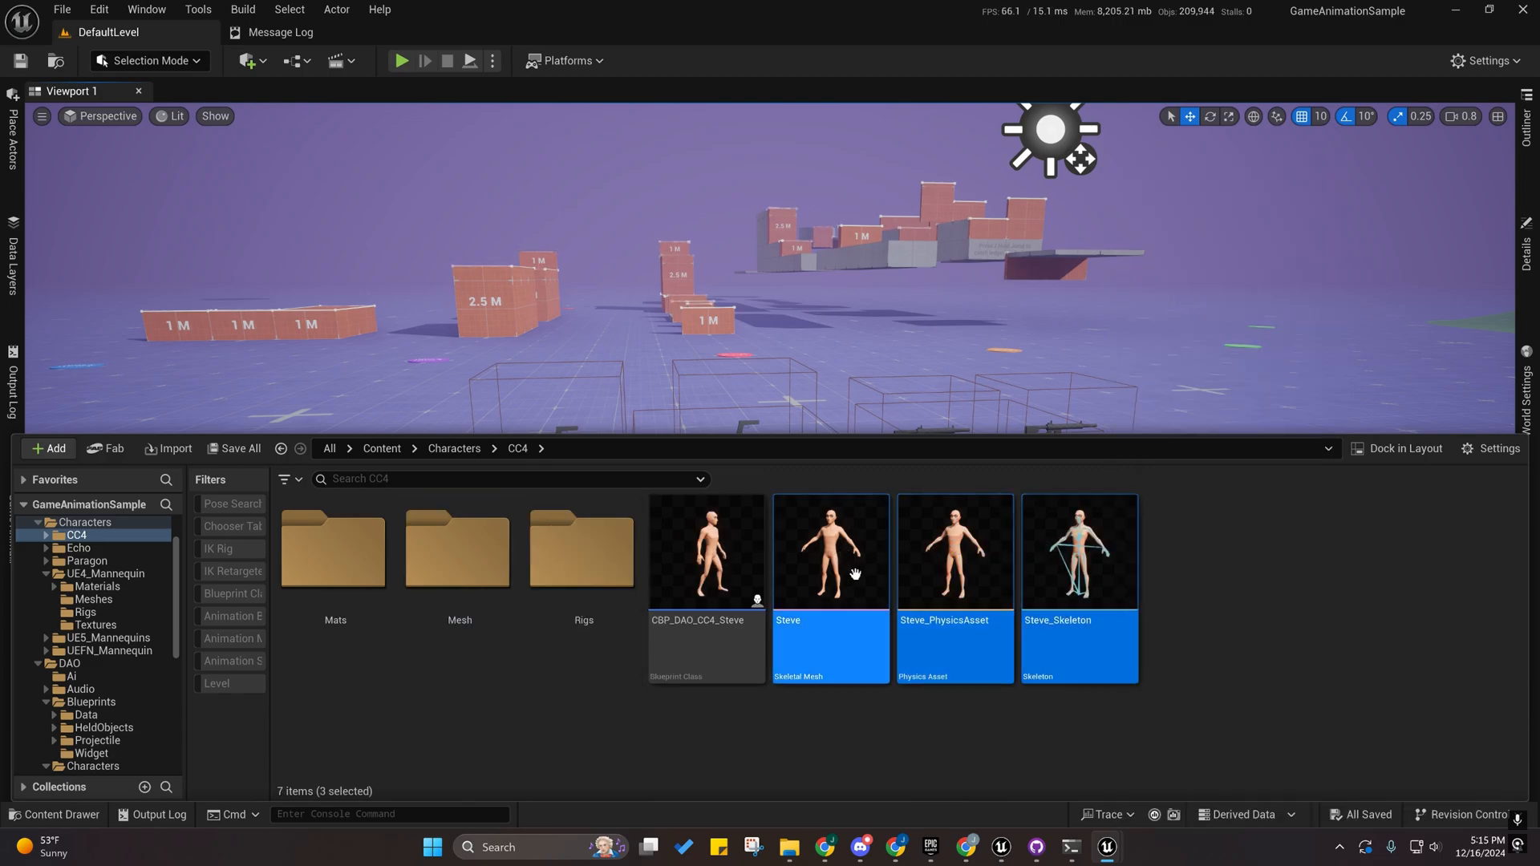
left_click_drag(1057, 546, 473, 553)
left_click(481, 561)
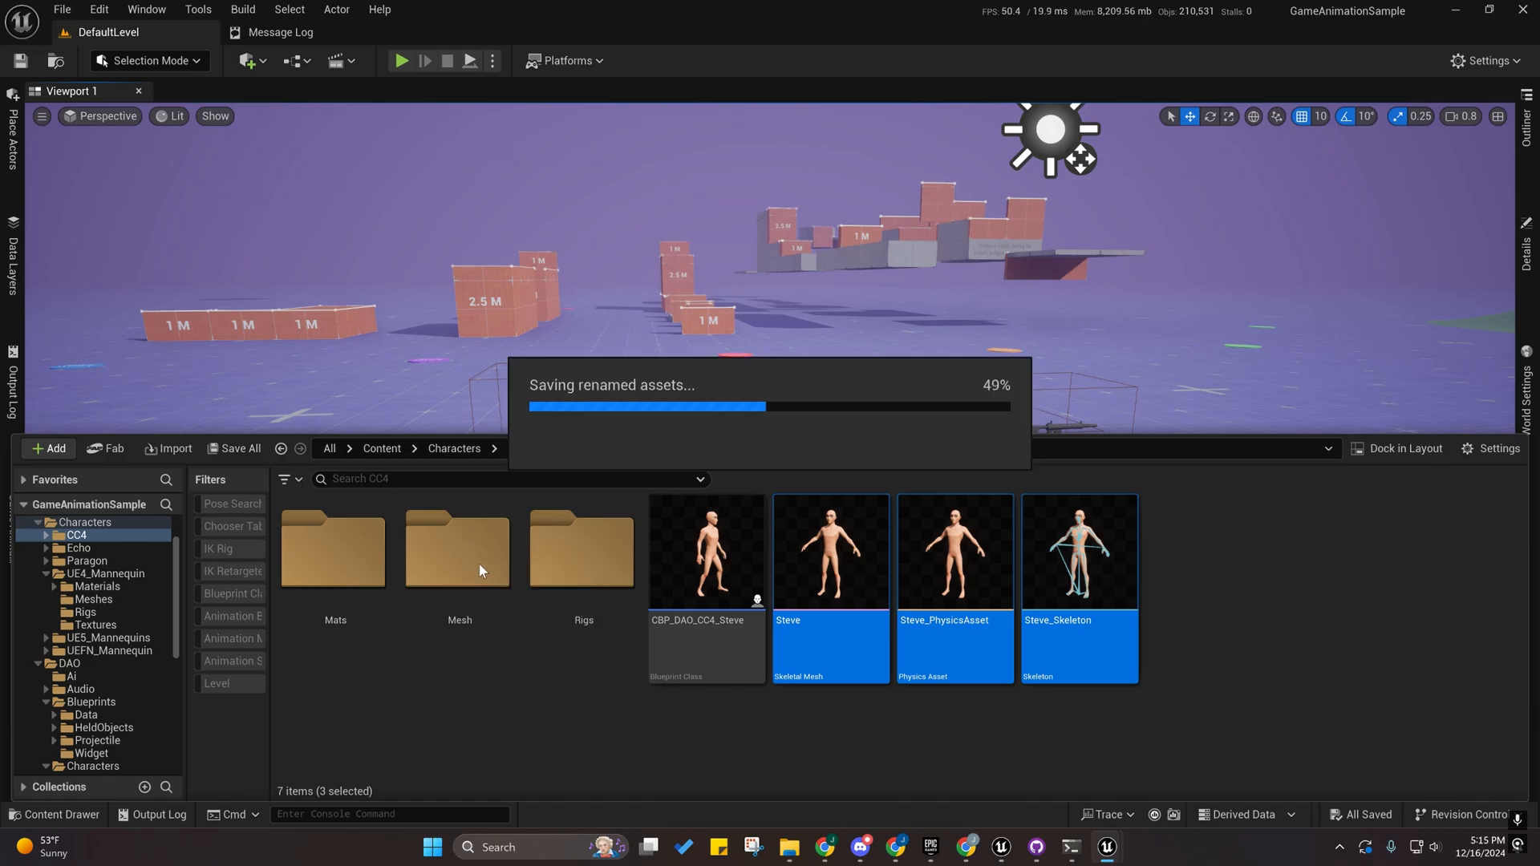
Create a HeldObjects folder in CC4 and open it.
right_click(839, 526)
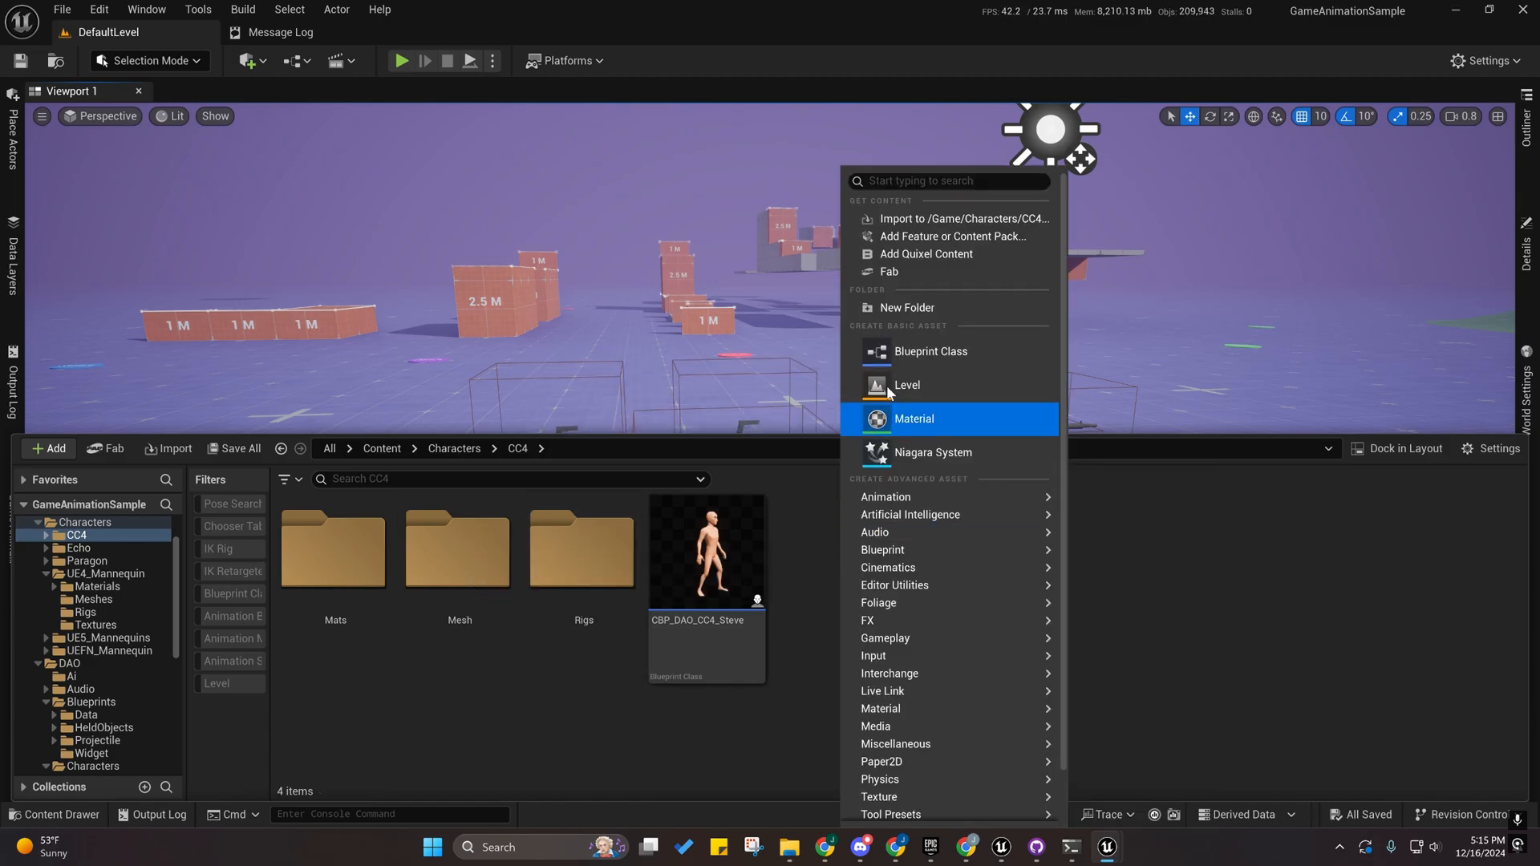
left_click(911, 305)
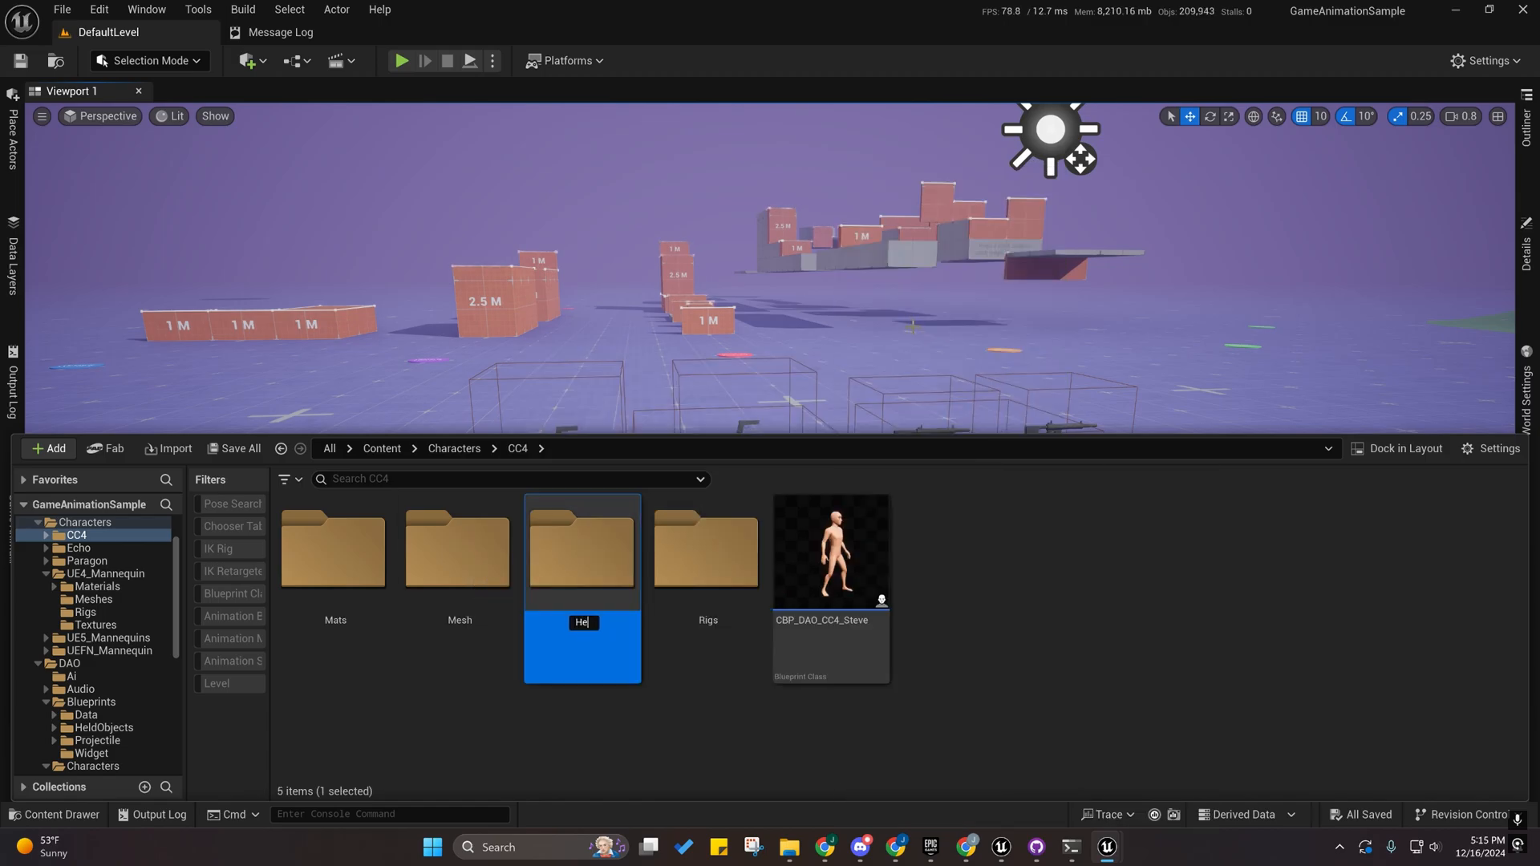
type("HeldObjects")
key("Return")
double_click(330, 559)
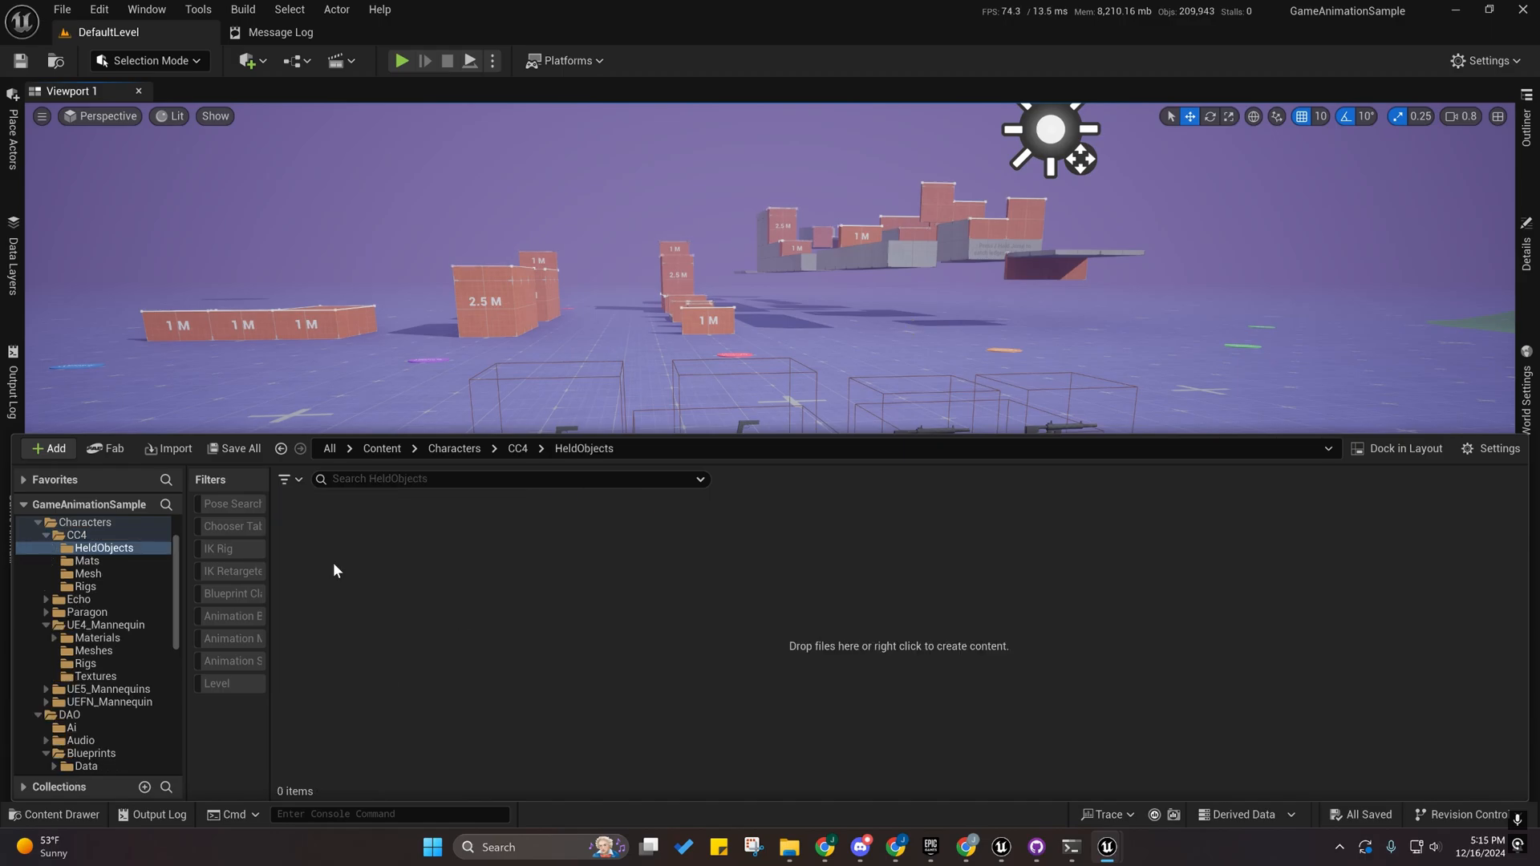
Create two folders named Guns and Items inside HeldObjects.
right_click(334, 561)
left_click(396, 308)
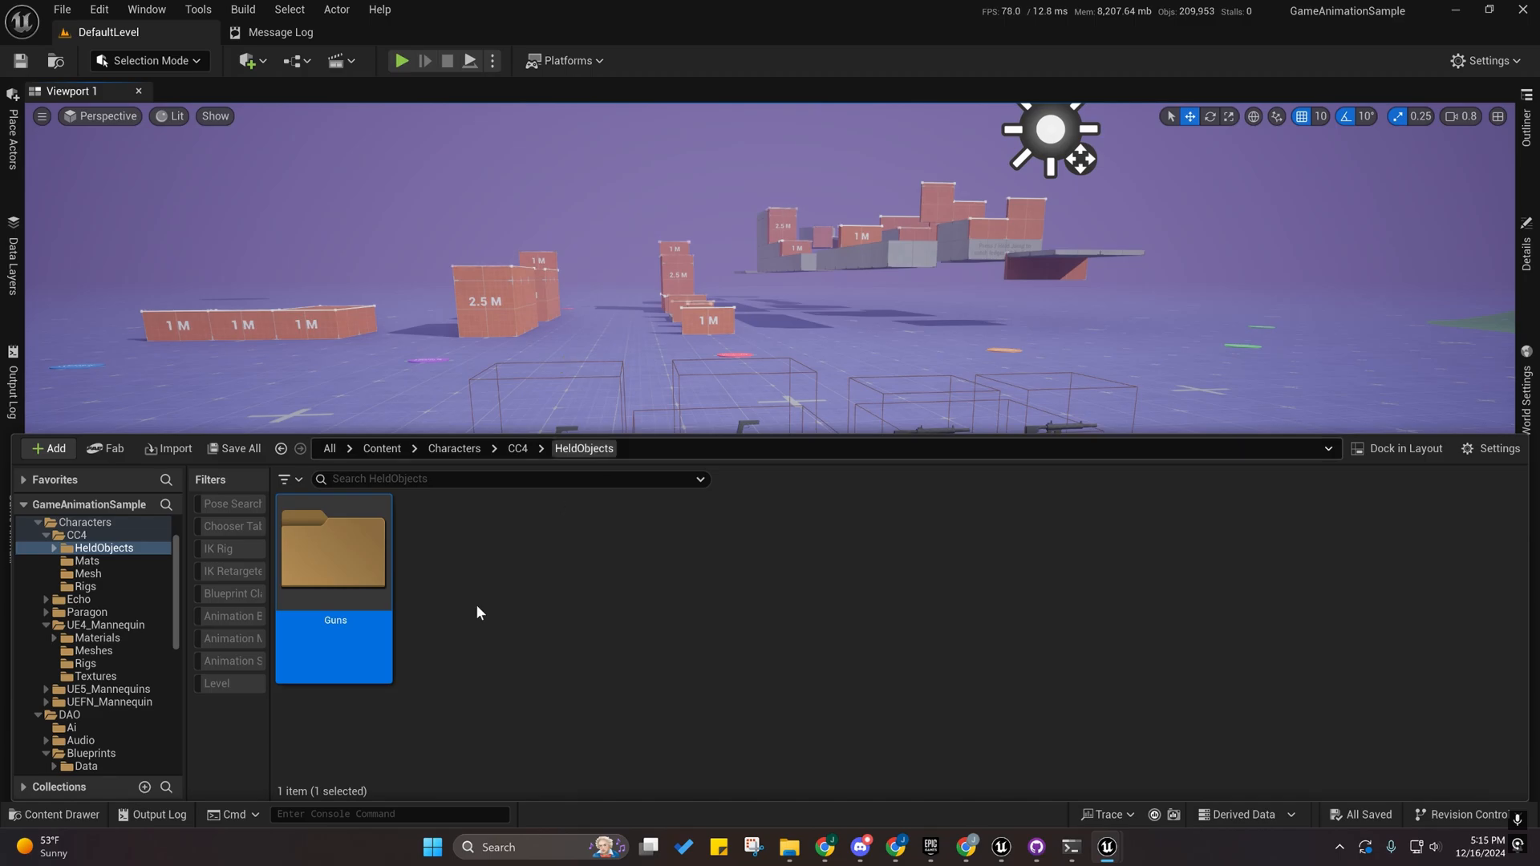
right_click(433, 562)
left_click(508, 307)
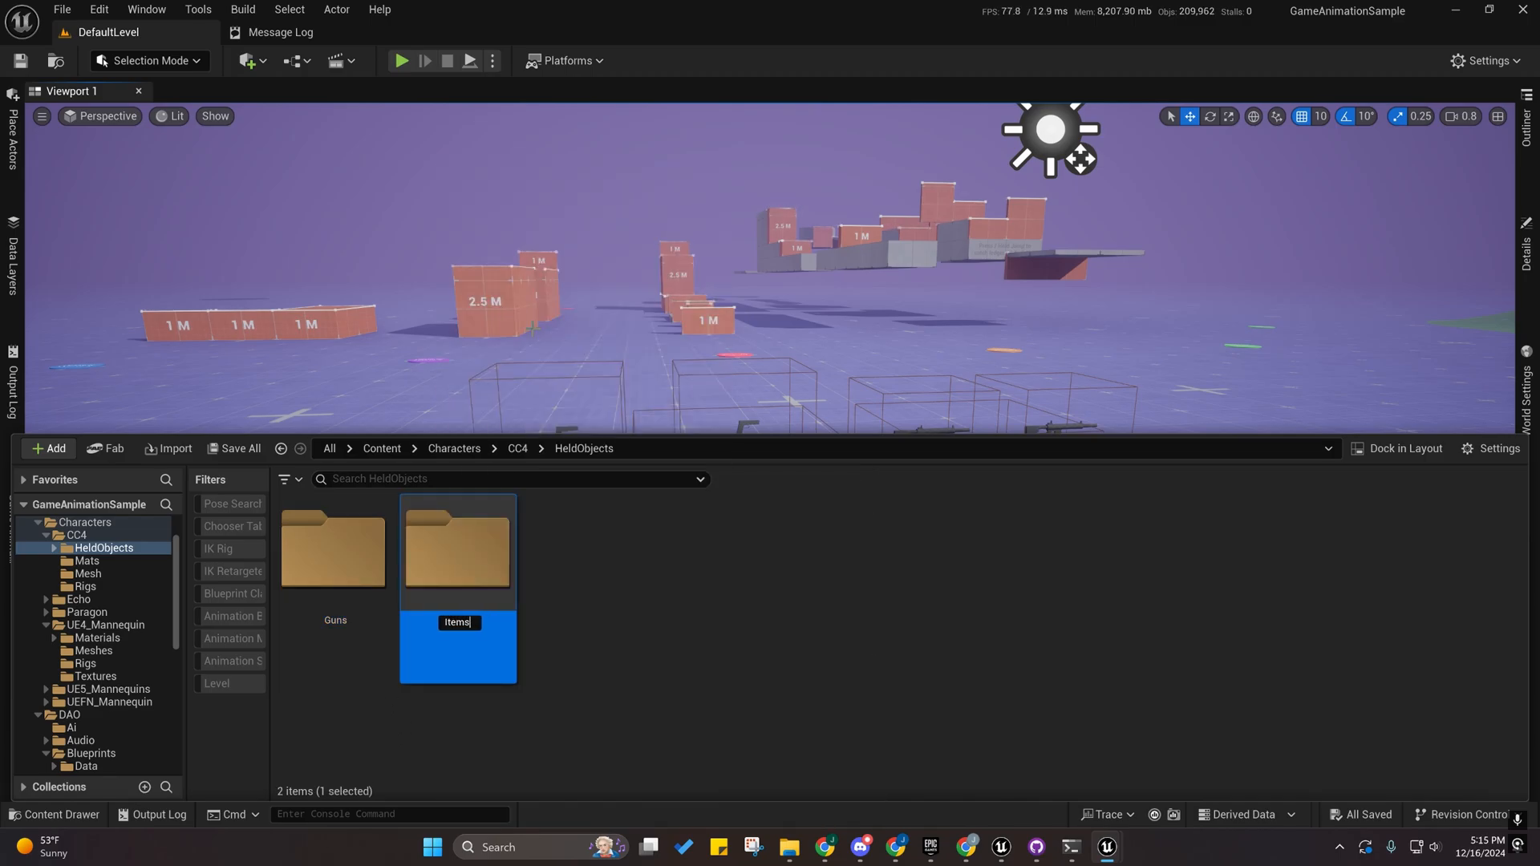
Create Rifle and Pistol folders inside the Guns folder.
double_click(311, 546)
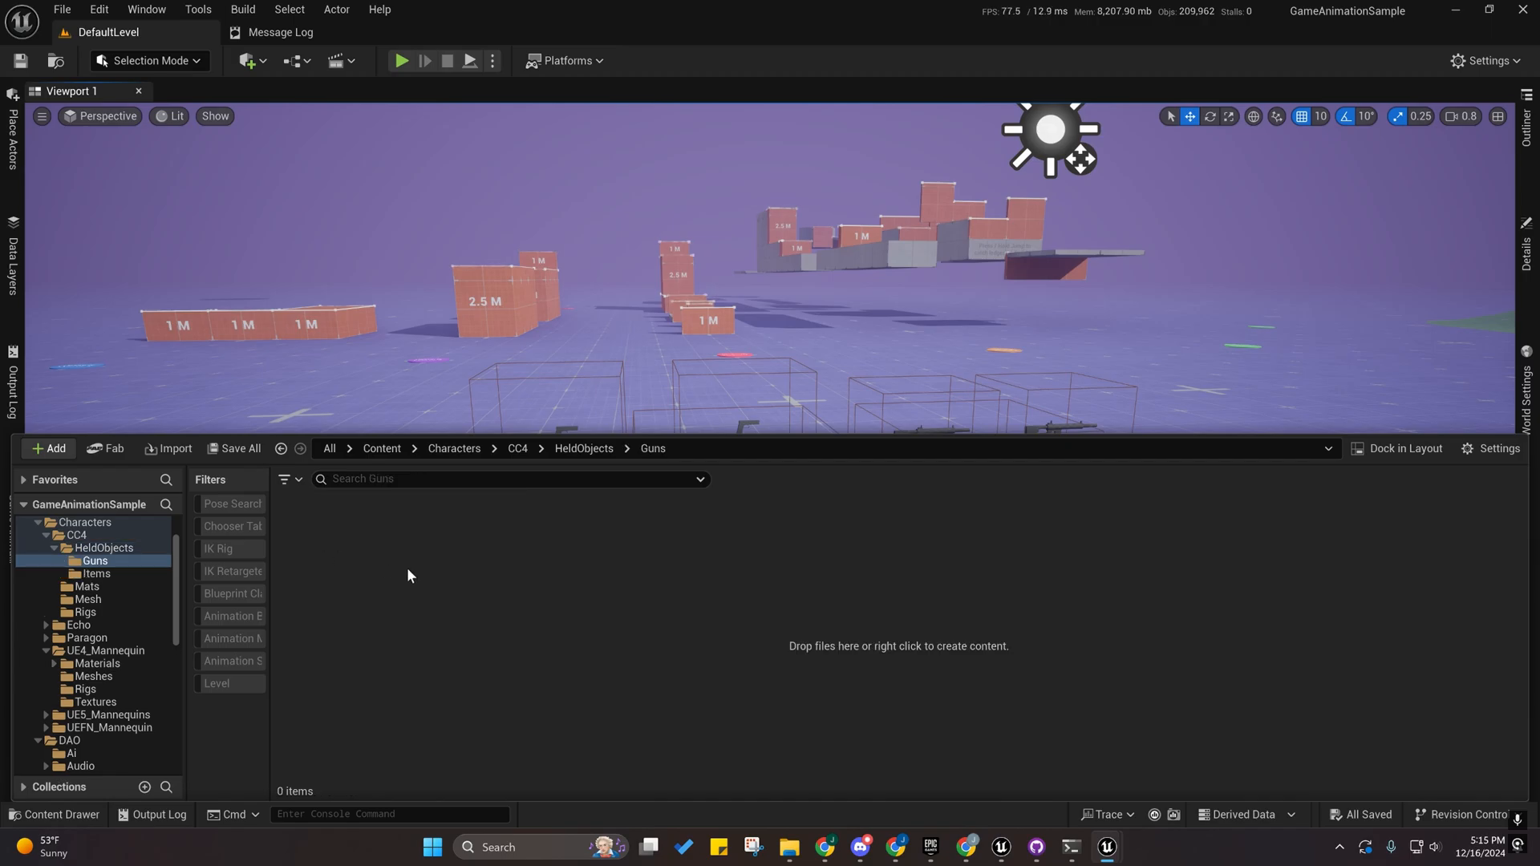
right_click(451, 565)
left_click(517, 306)
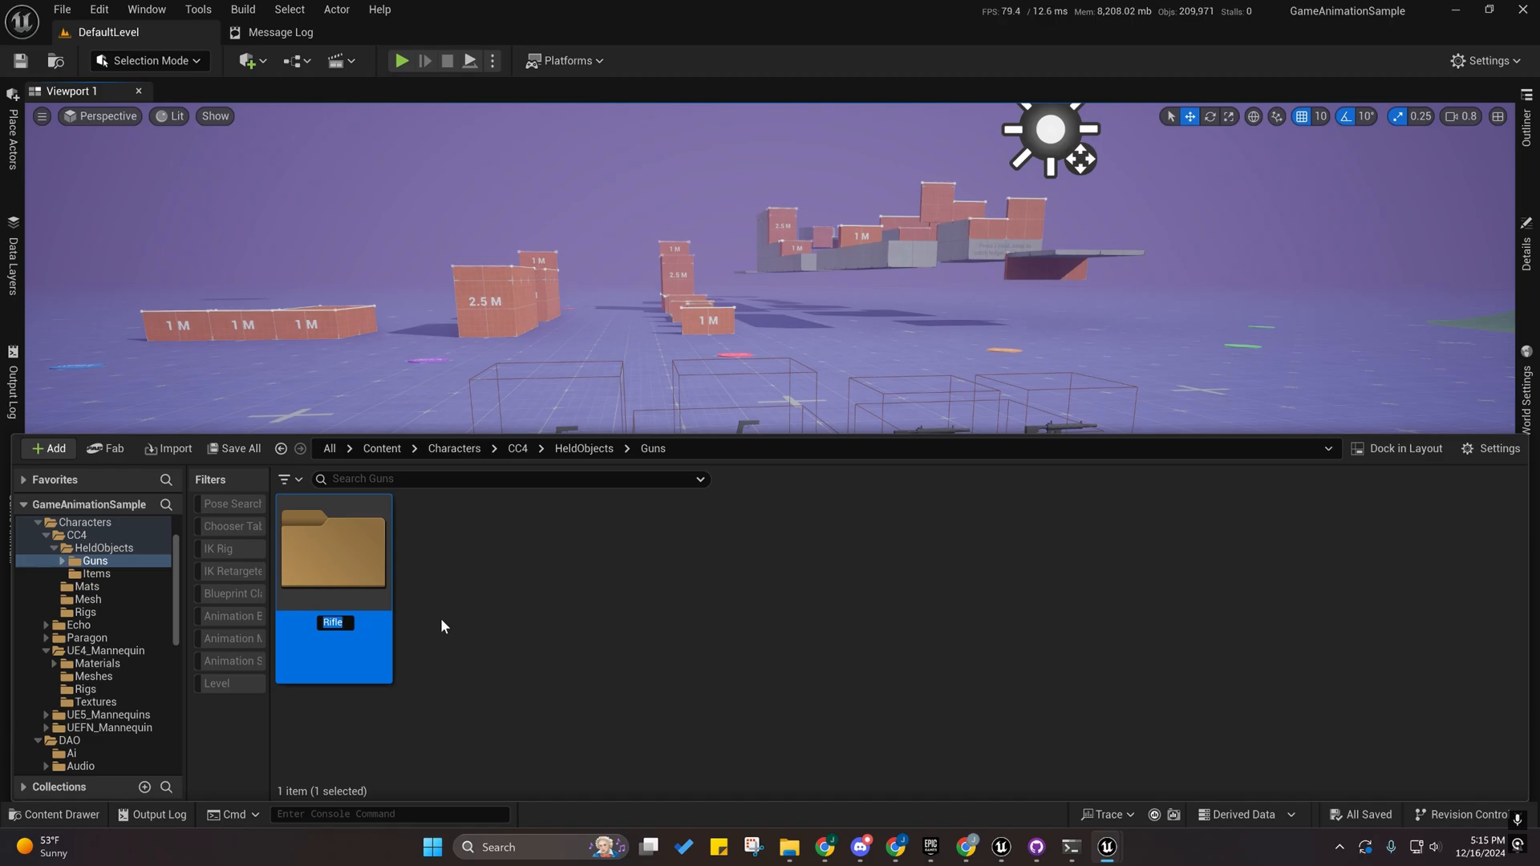
key("Return")
right_click(454, 603)
left_click(521, 308)
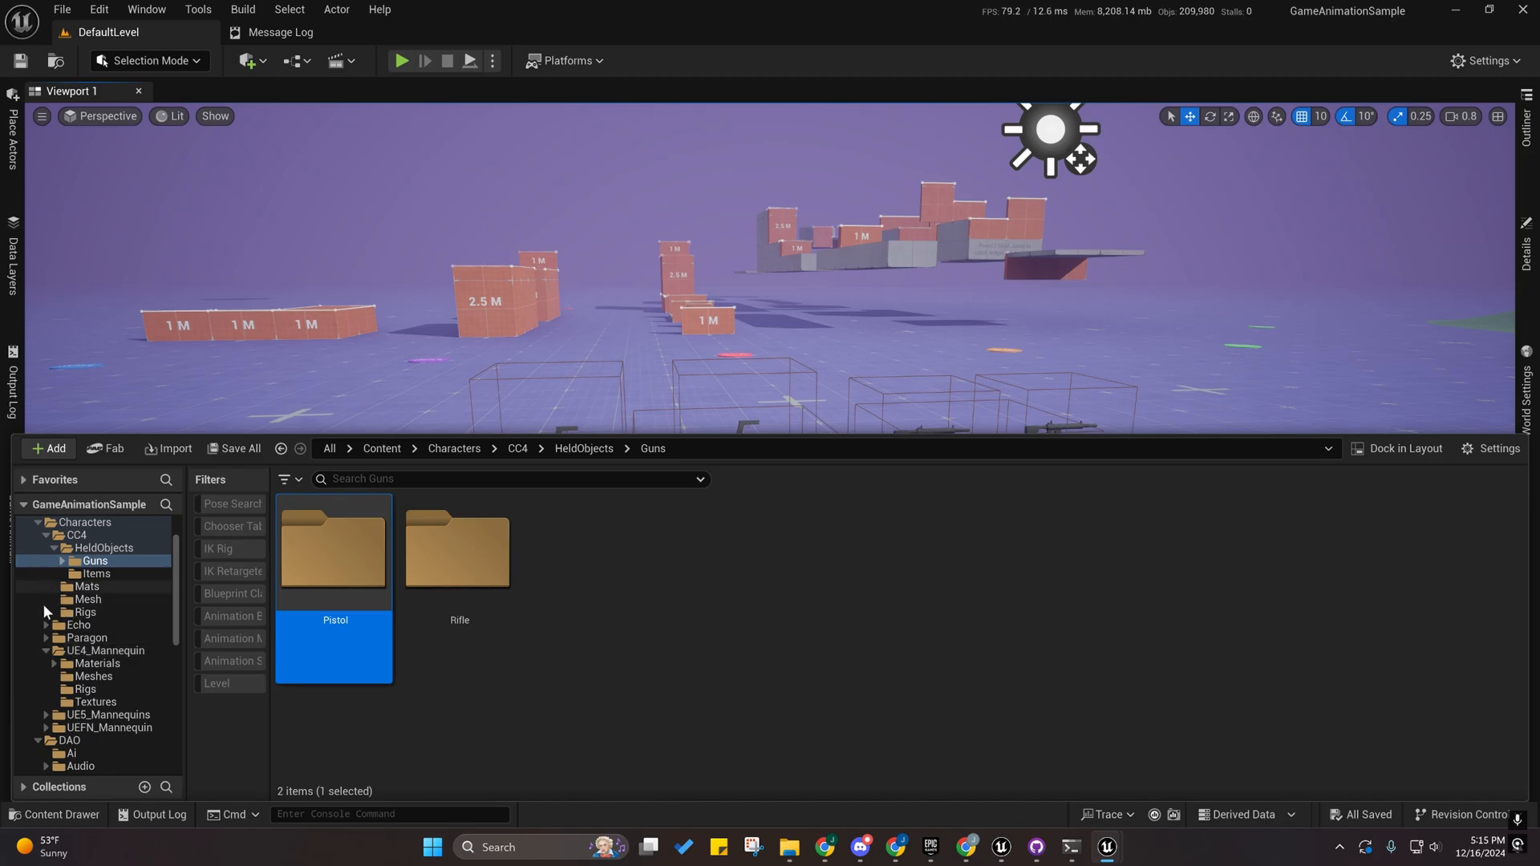
Open the UE4_Mannequin folder under DAO/Characters and expand its Data subfolder.
left_click(46, 651)
scroll(48, 650, "down", 2)
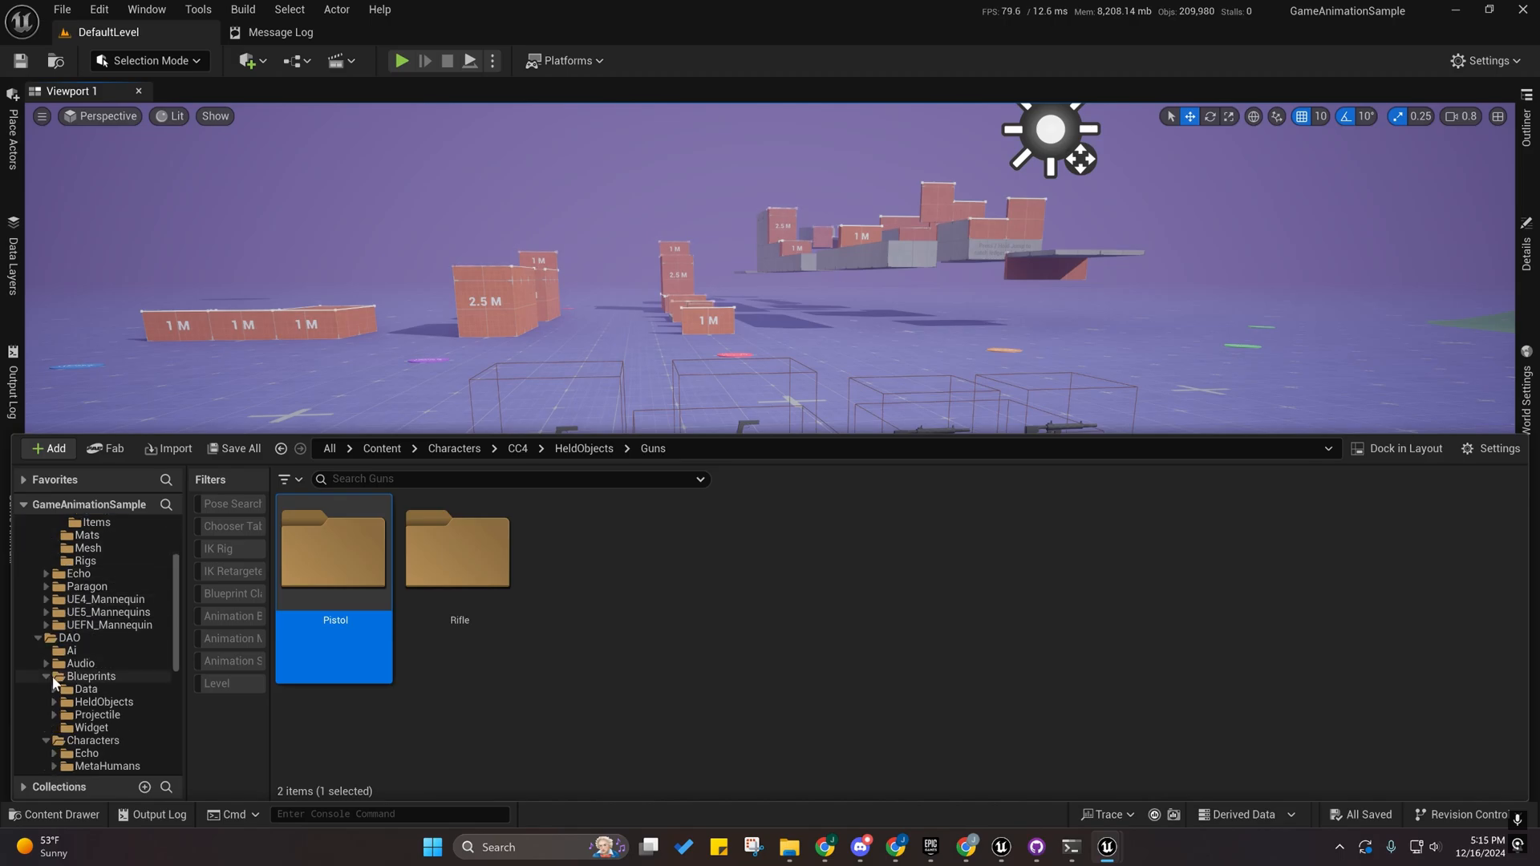
scroll(49, 676, "down", 5)
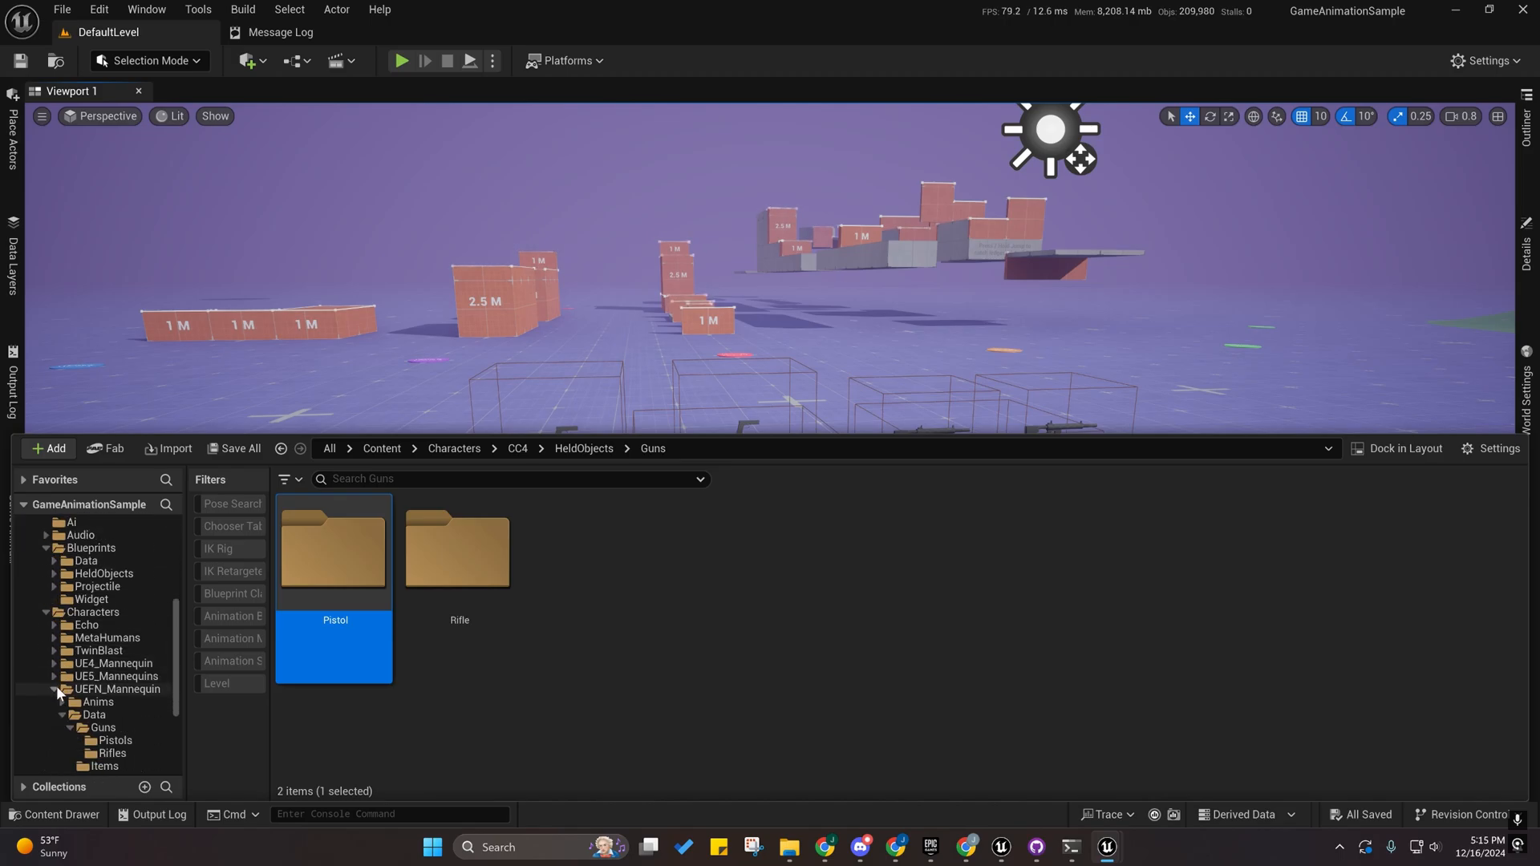
left_click(52, 687)
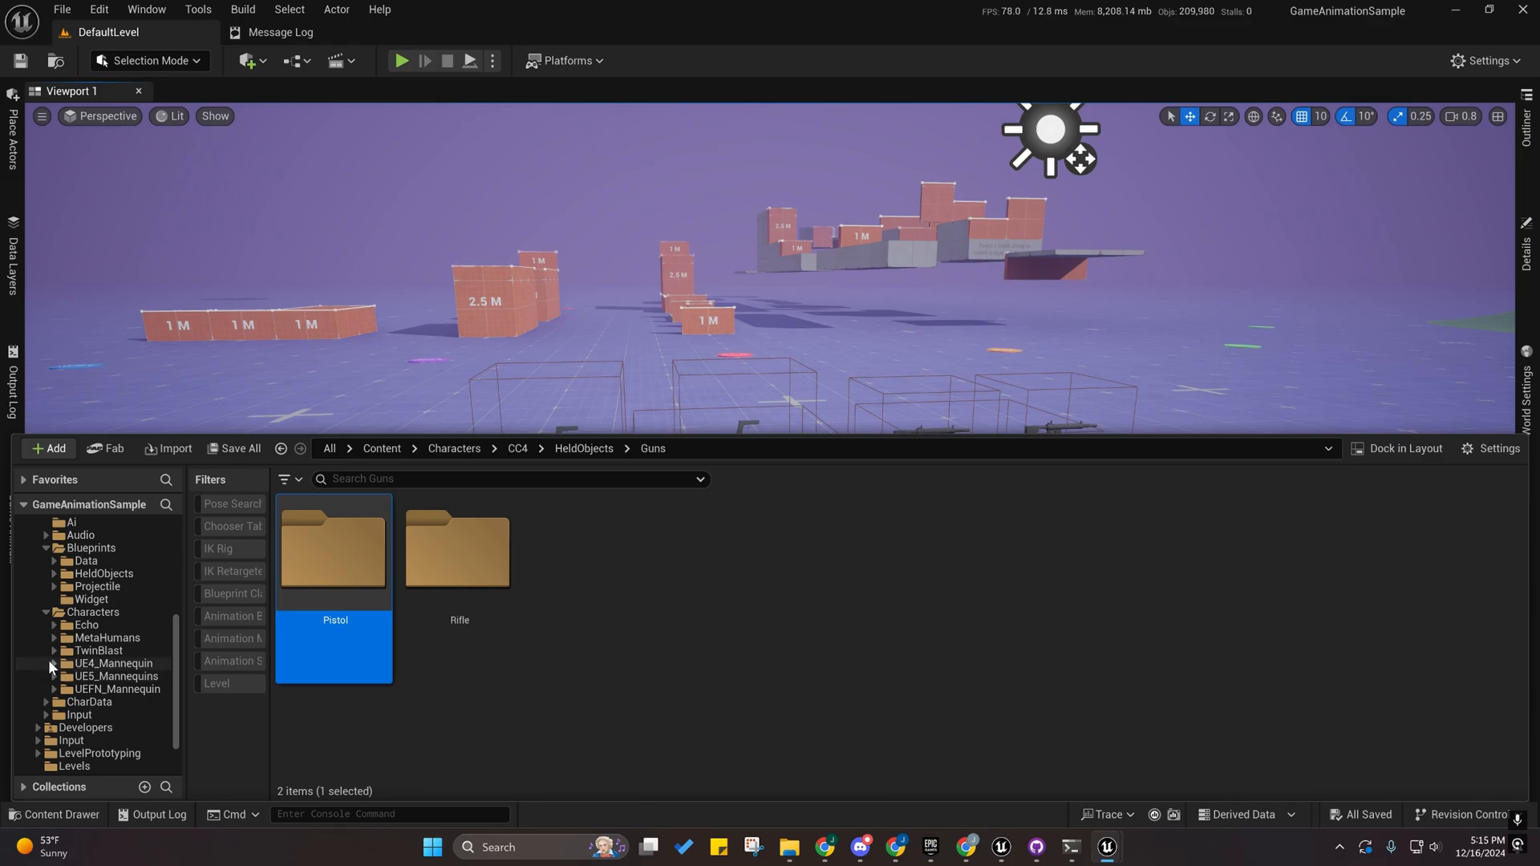
left_click(52, 663)
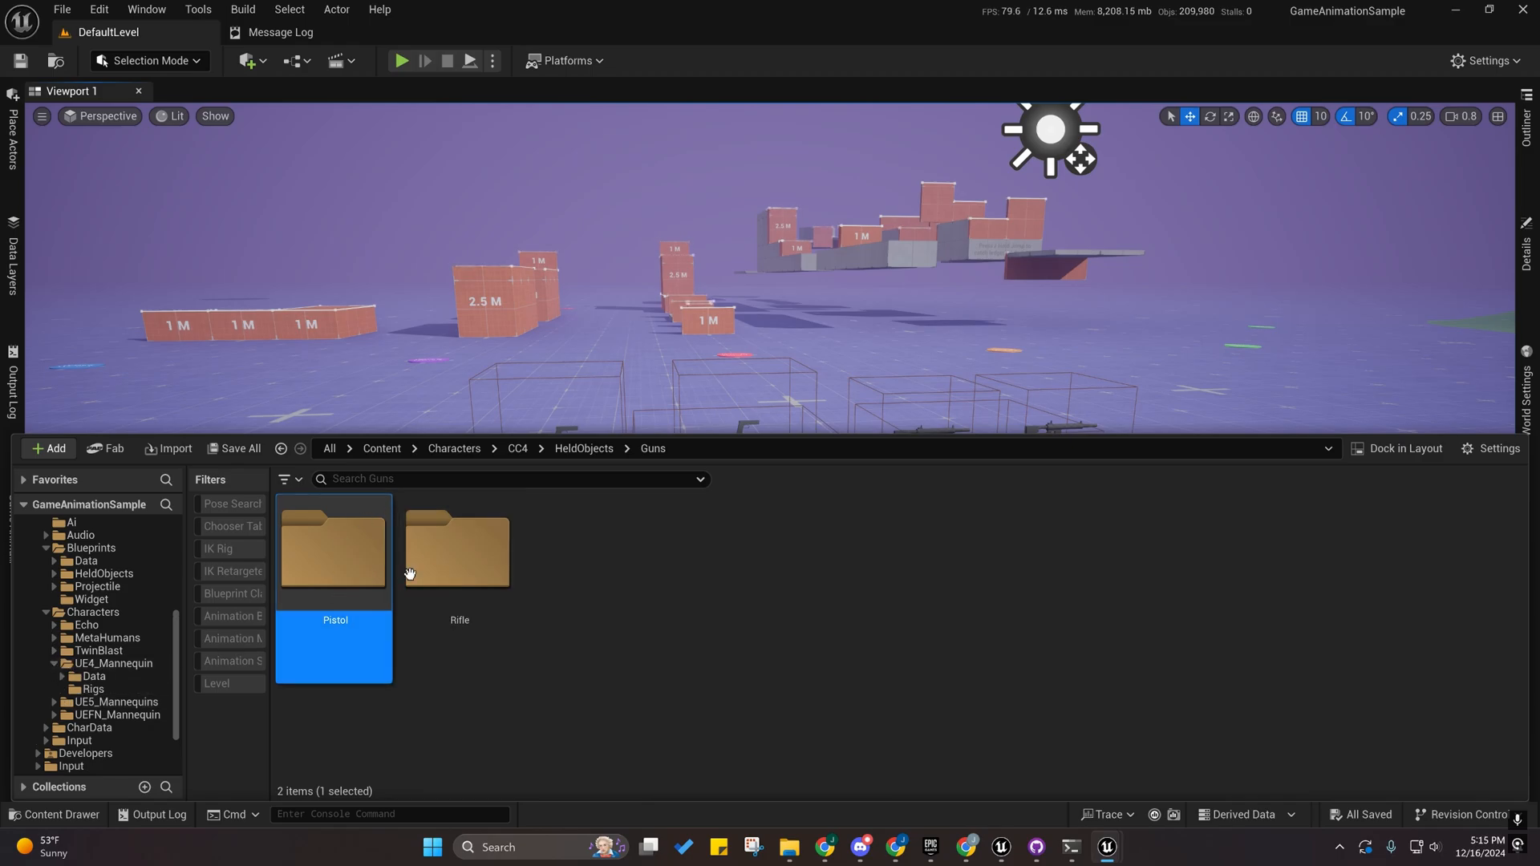
left_click(61, 676)
left_click(92, 664)
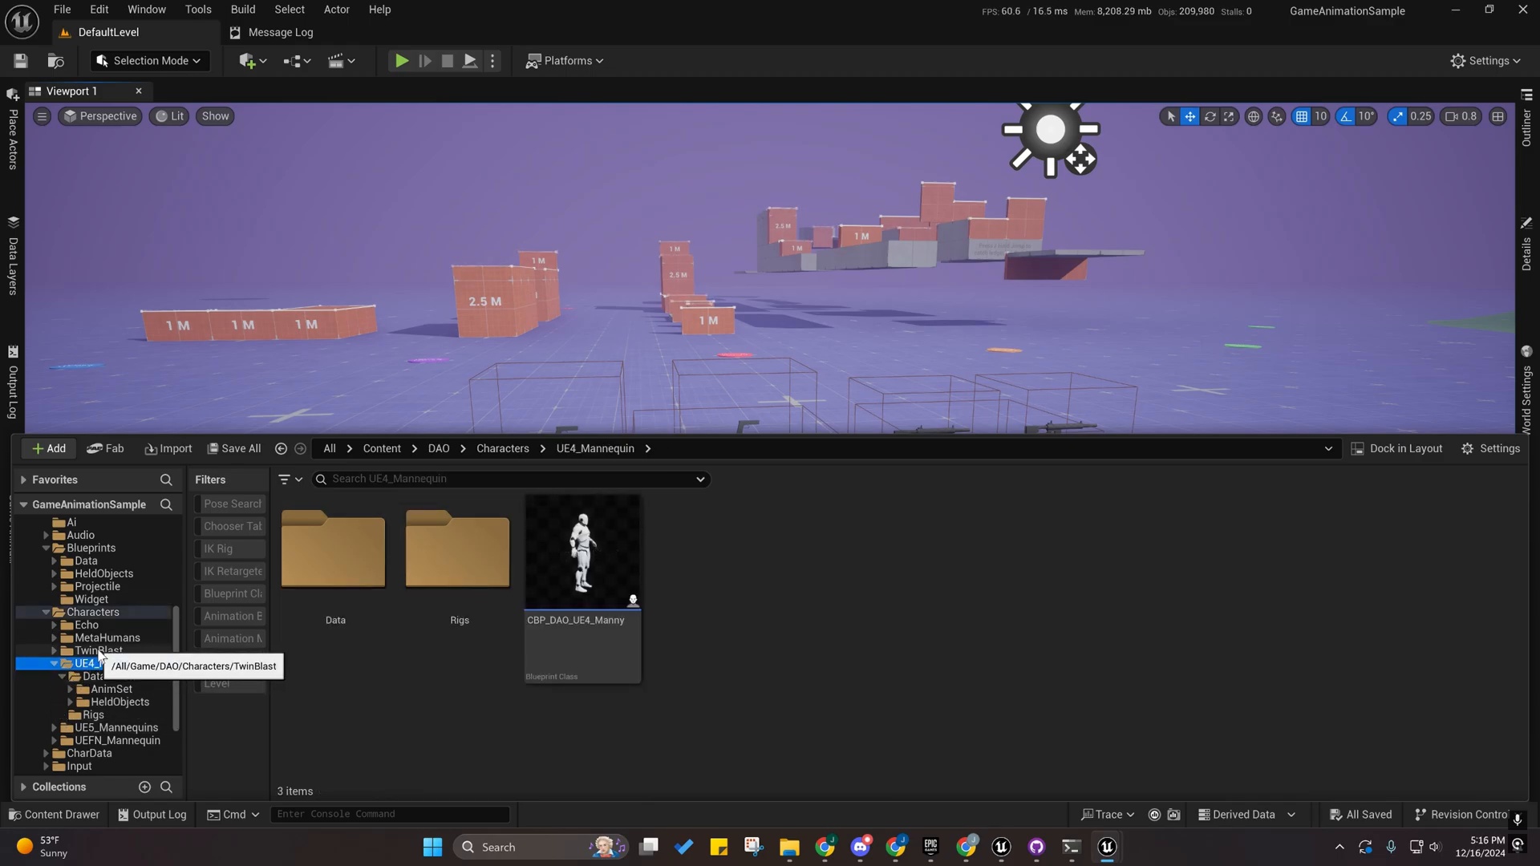
Look through UE4_Mannequin's Data folder and open its HeldObjects subfolder.
mouse_move(601, 568)
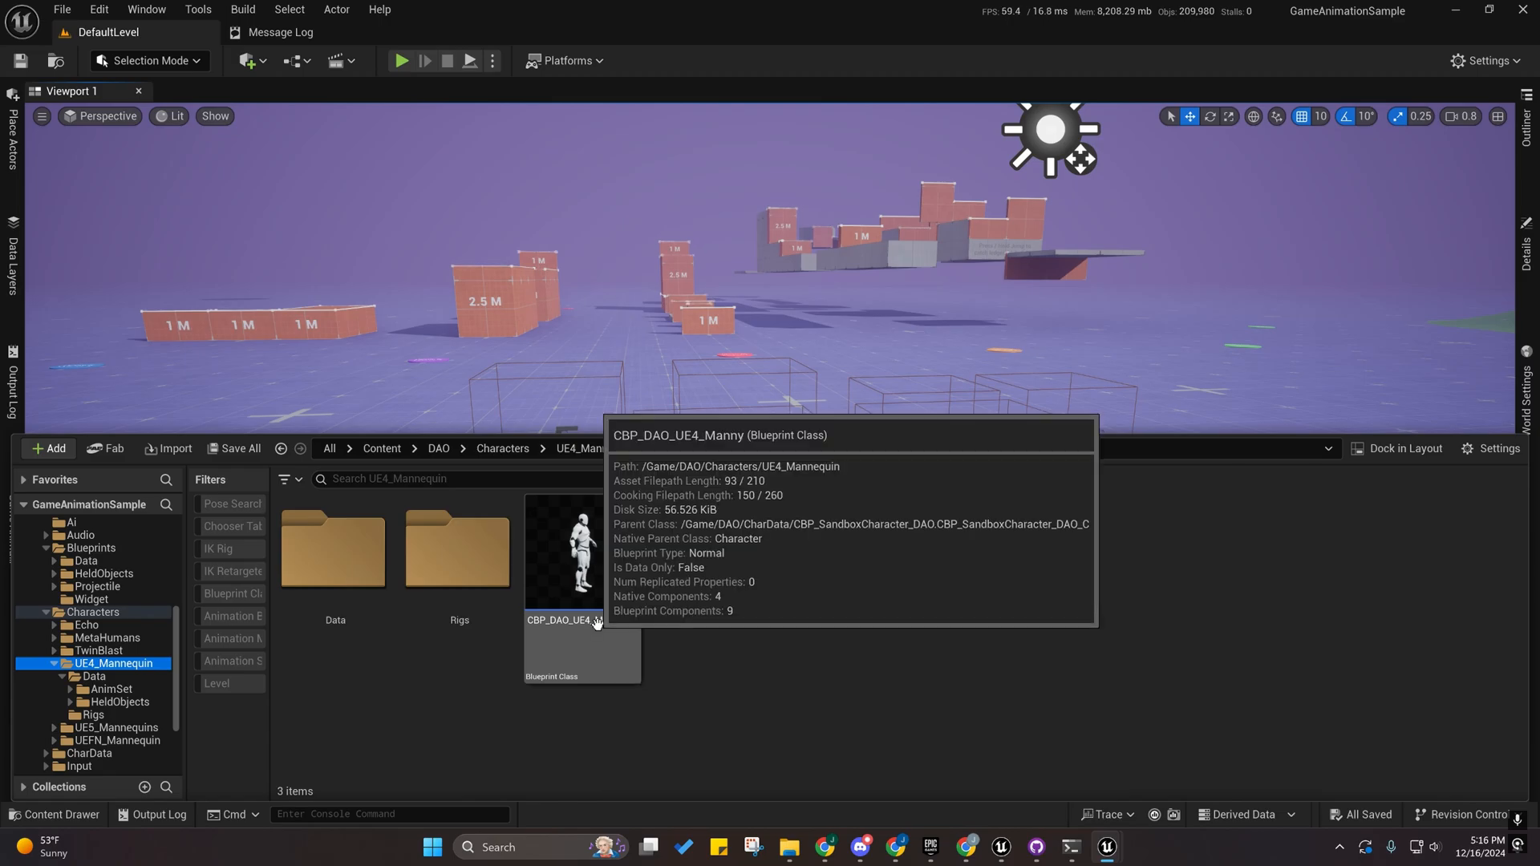
left_click(333, 572)
double_click(332, 572)
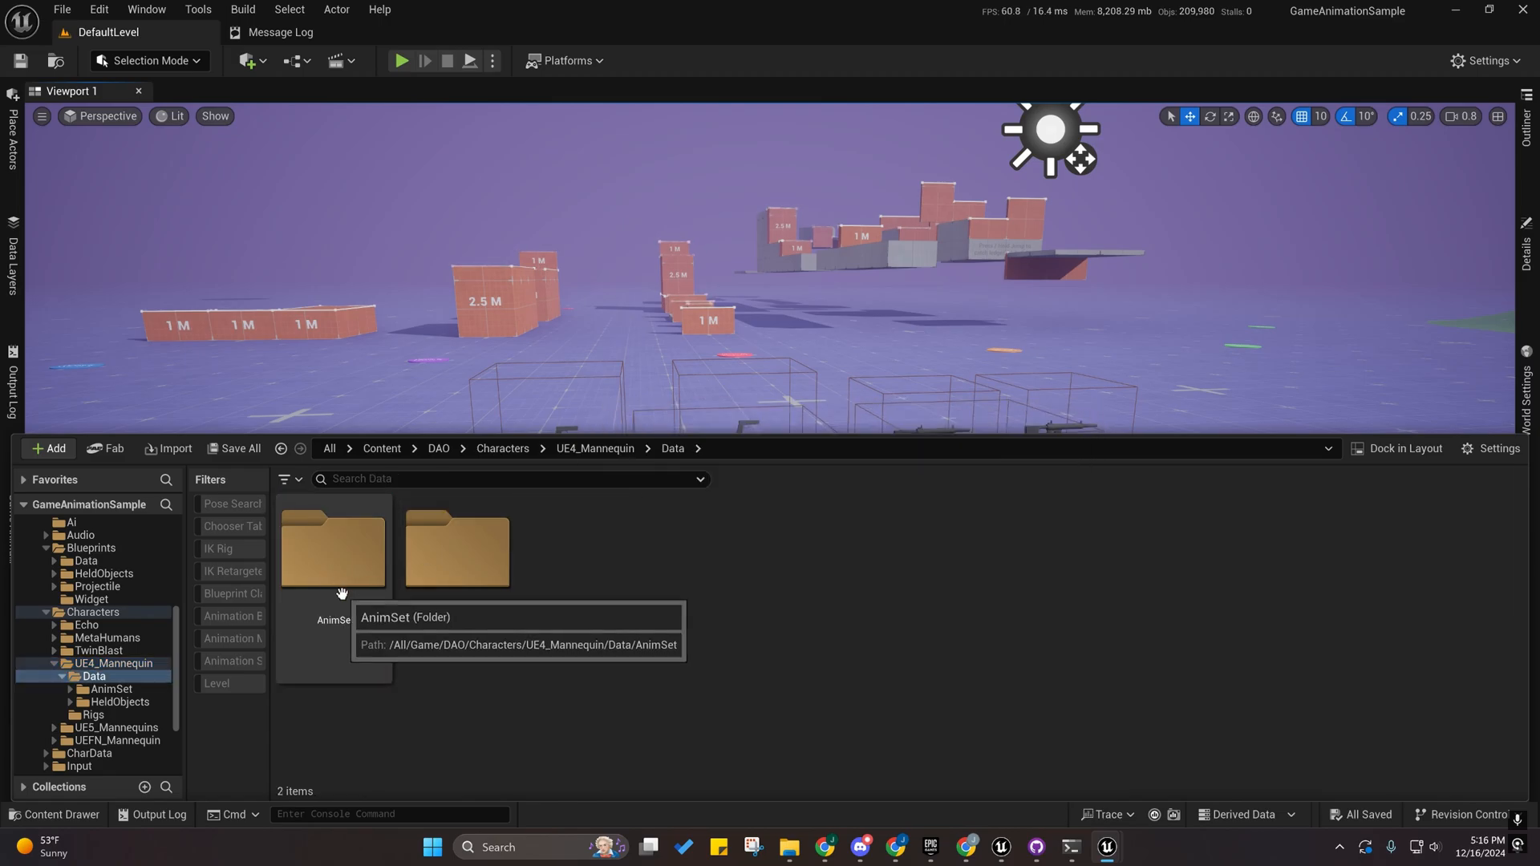
left_click(341, 578)
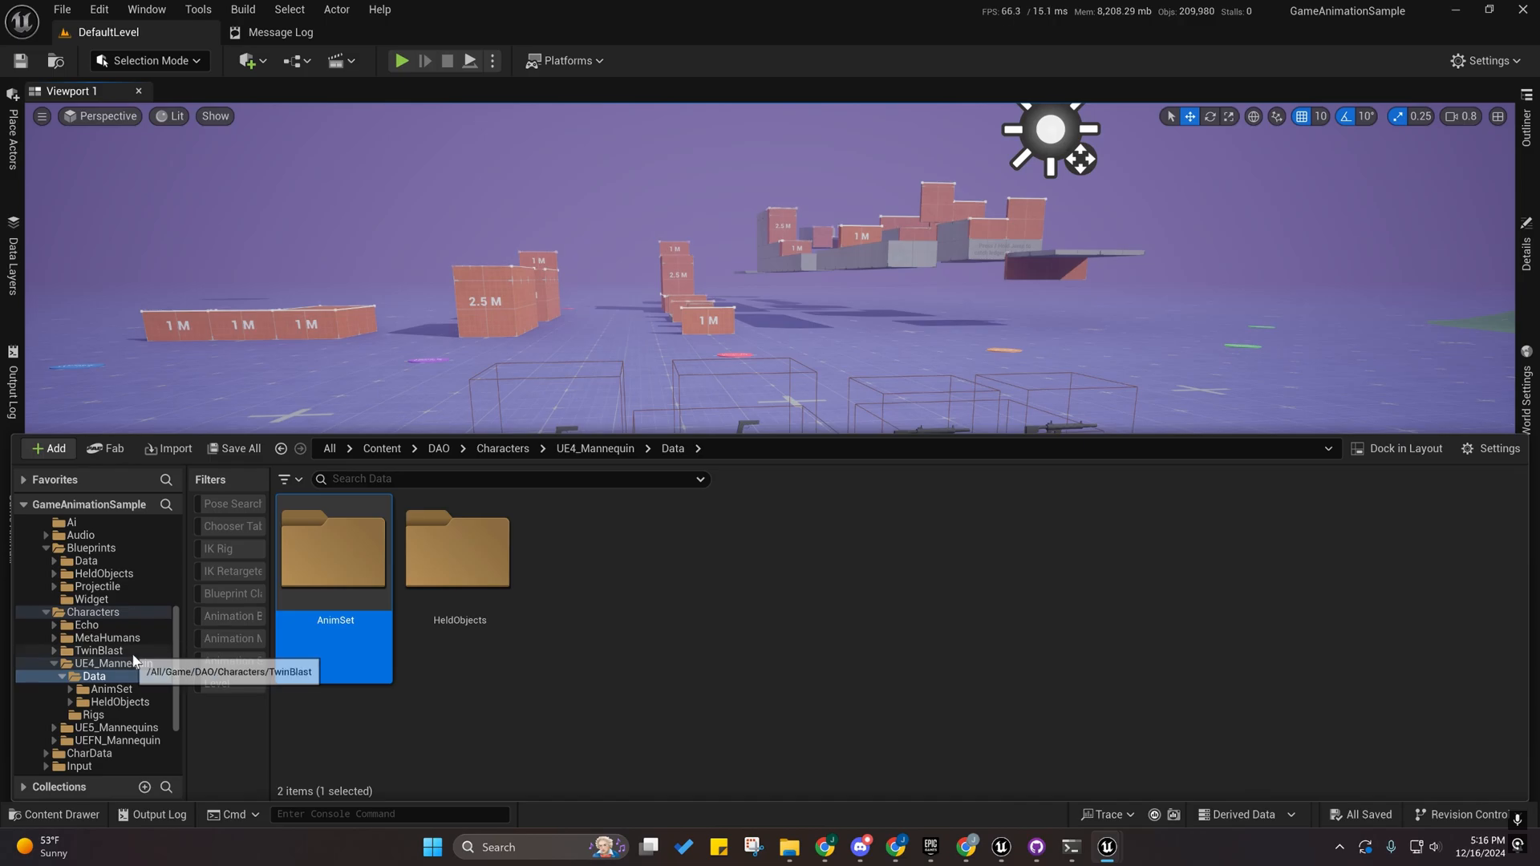
scroll(128, 654, "down", 2)
double_click(475, 577)
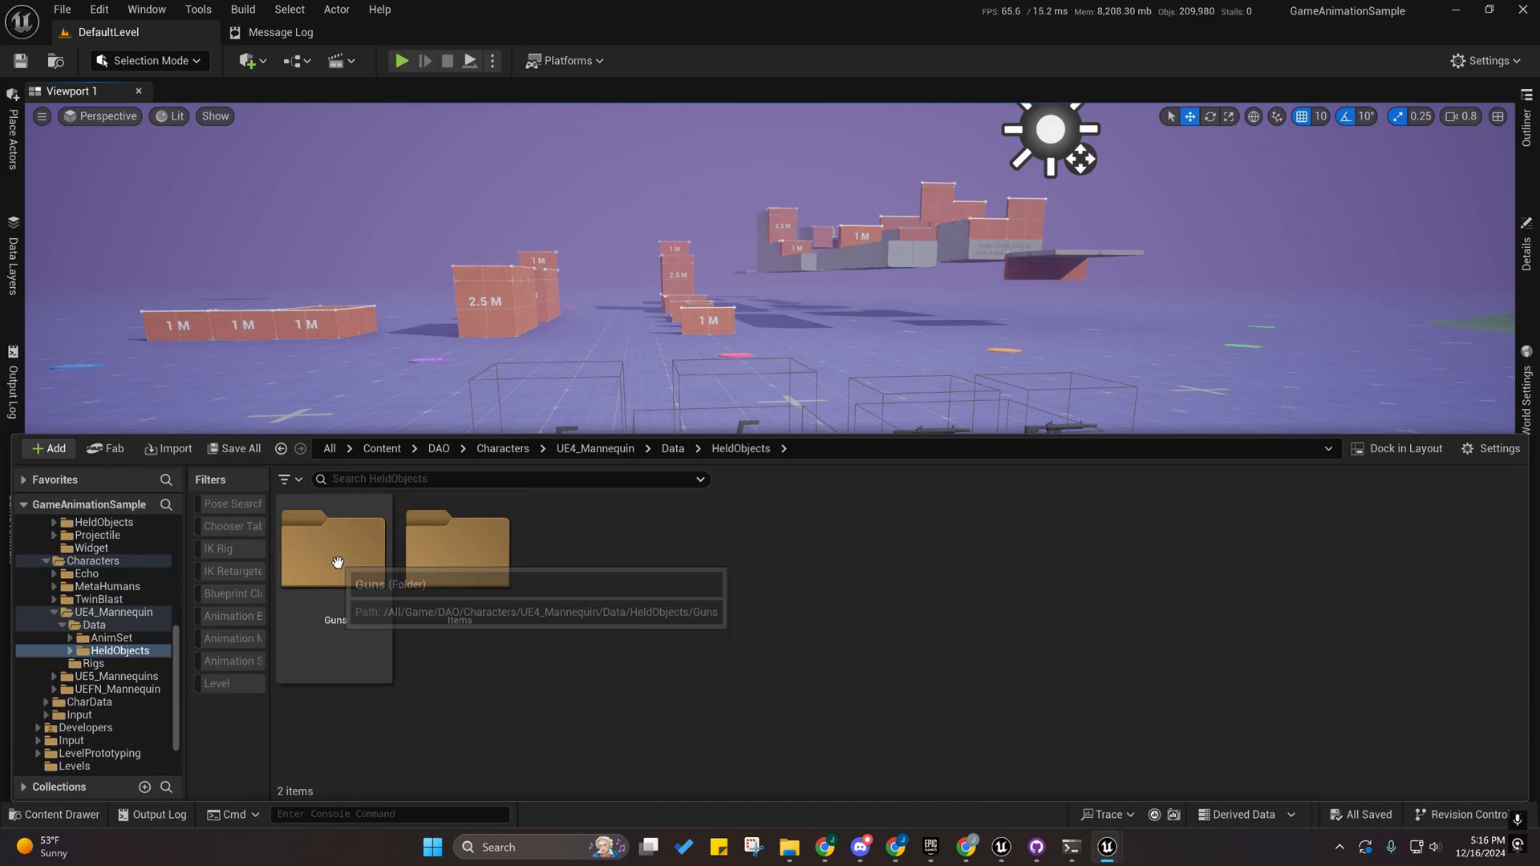
Copy the HeldObjects folder from UE4_Mannequin/Data into Characters/CC4.
scroll(64, 613, "up", 7)
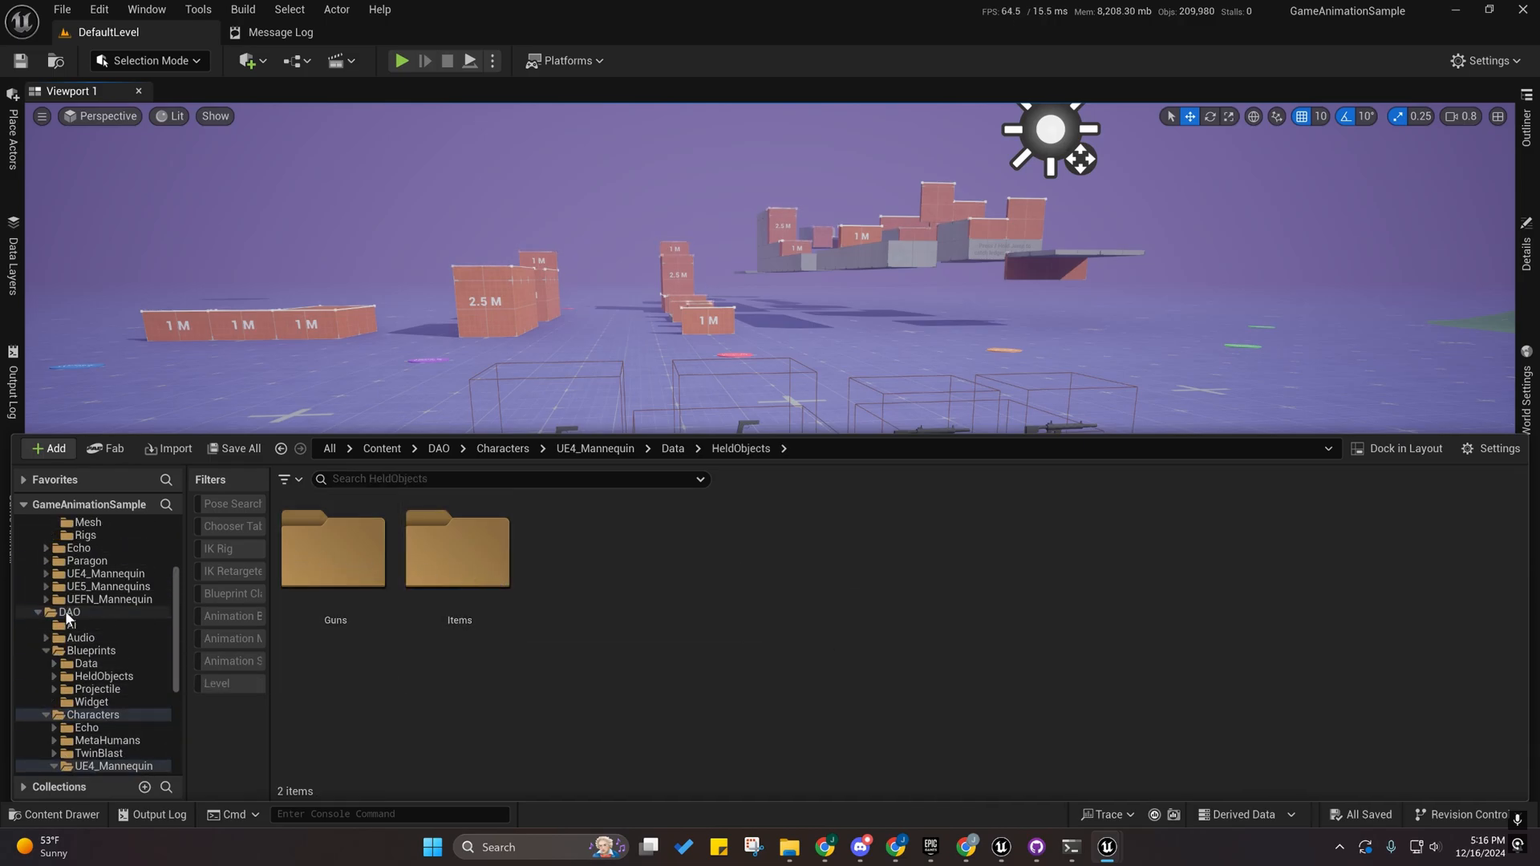
scroll(72, 609, "down", 8)
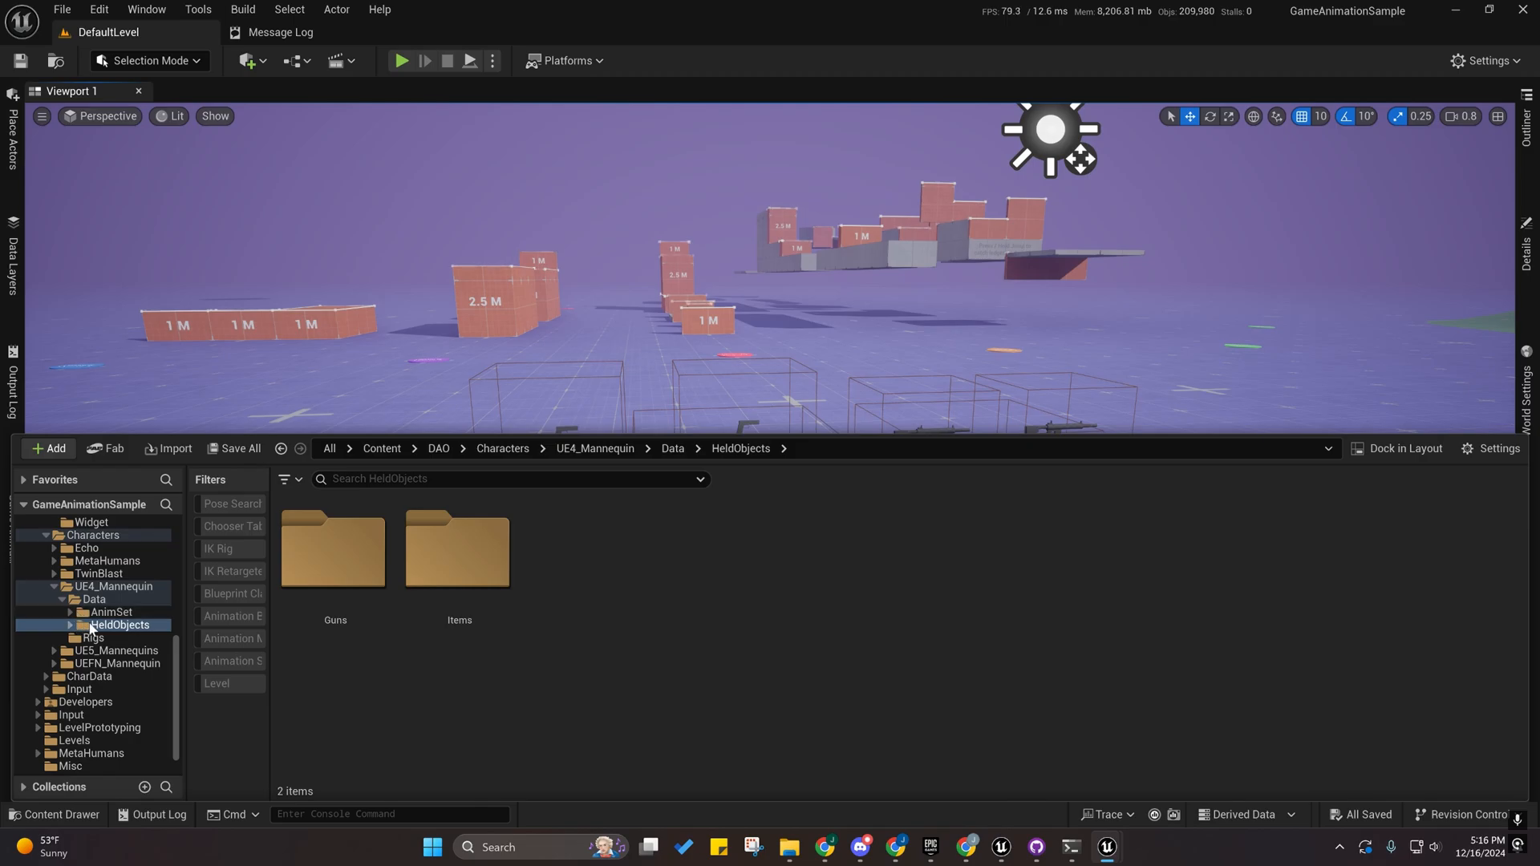
left_click_drag(90, 628, 69, 586)
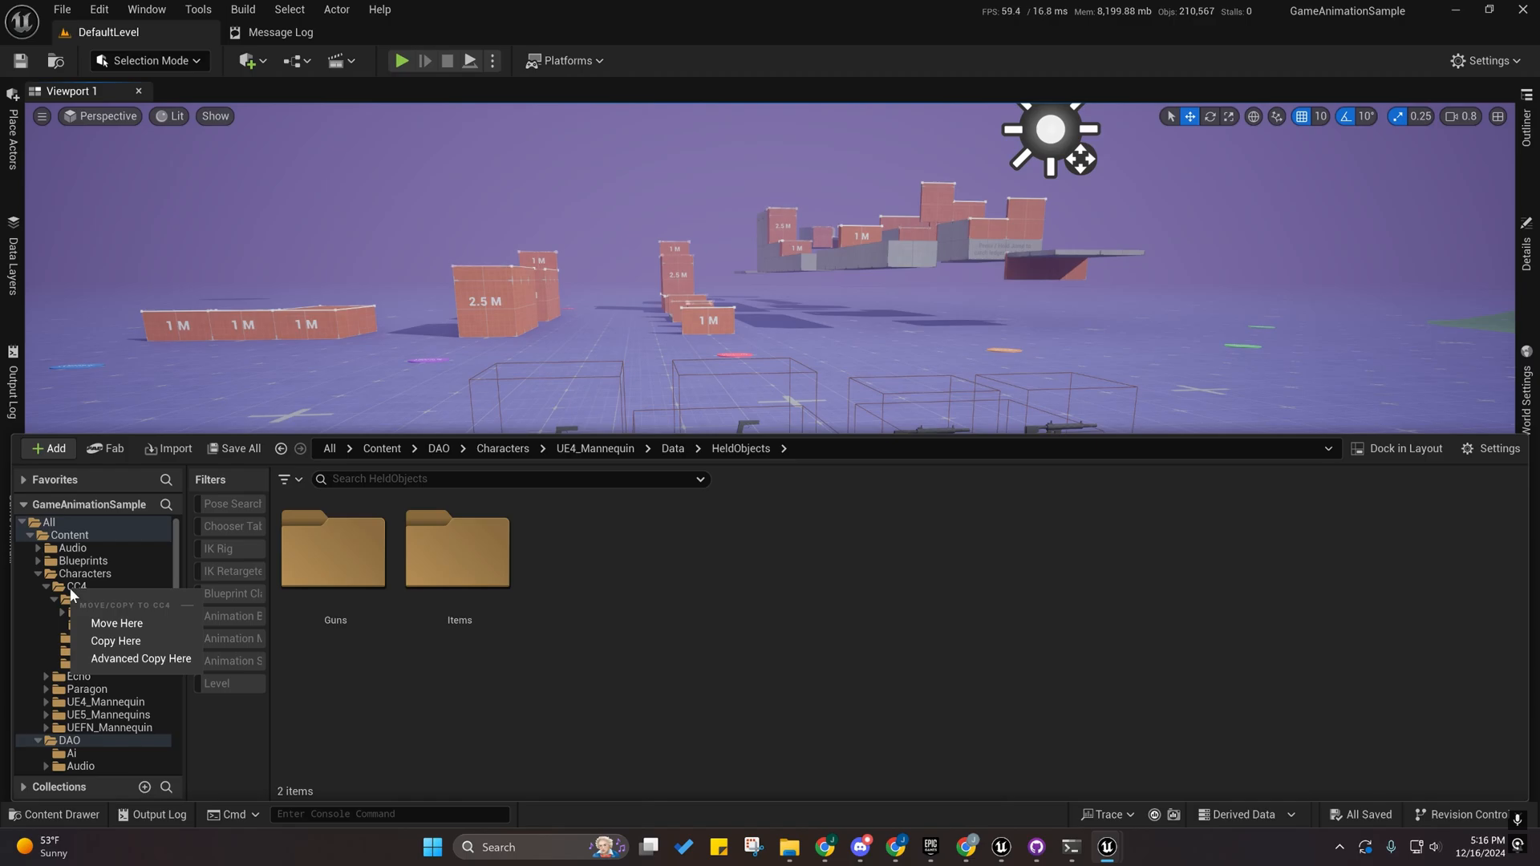
left_click(100, 641)
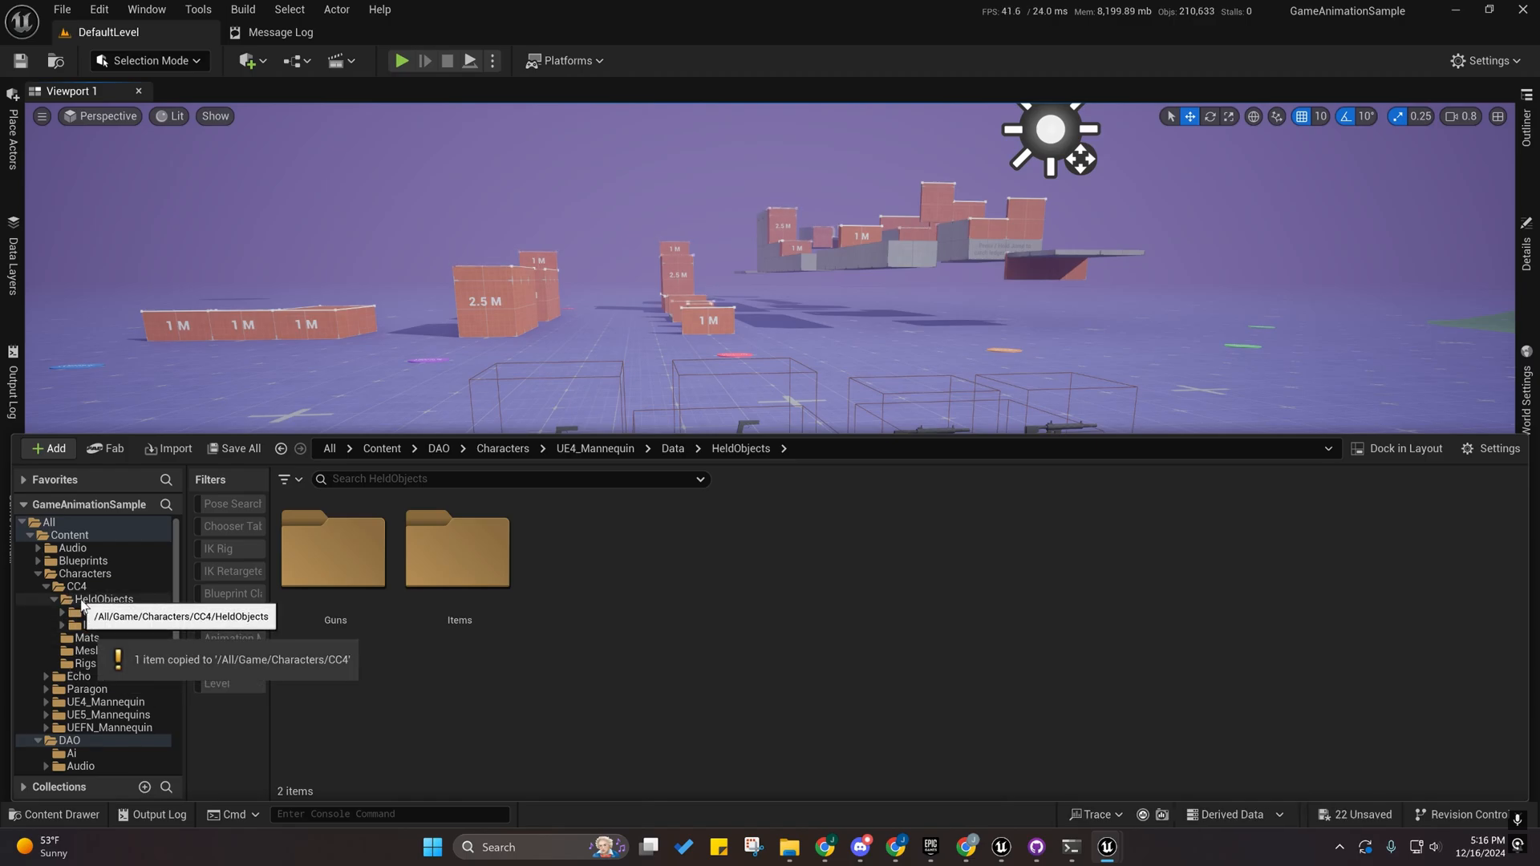
Delete the Pistol and Rifle folders from CC4/HeldObjects/Guns.
left_click(92, 612)
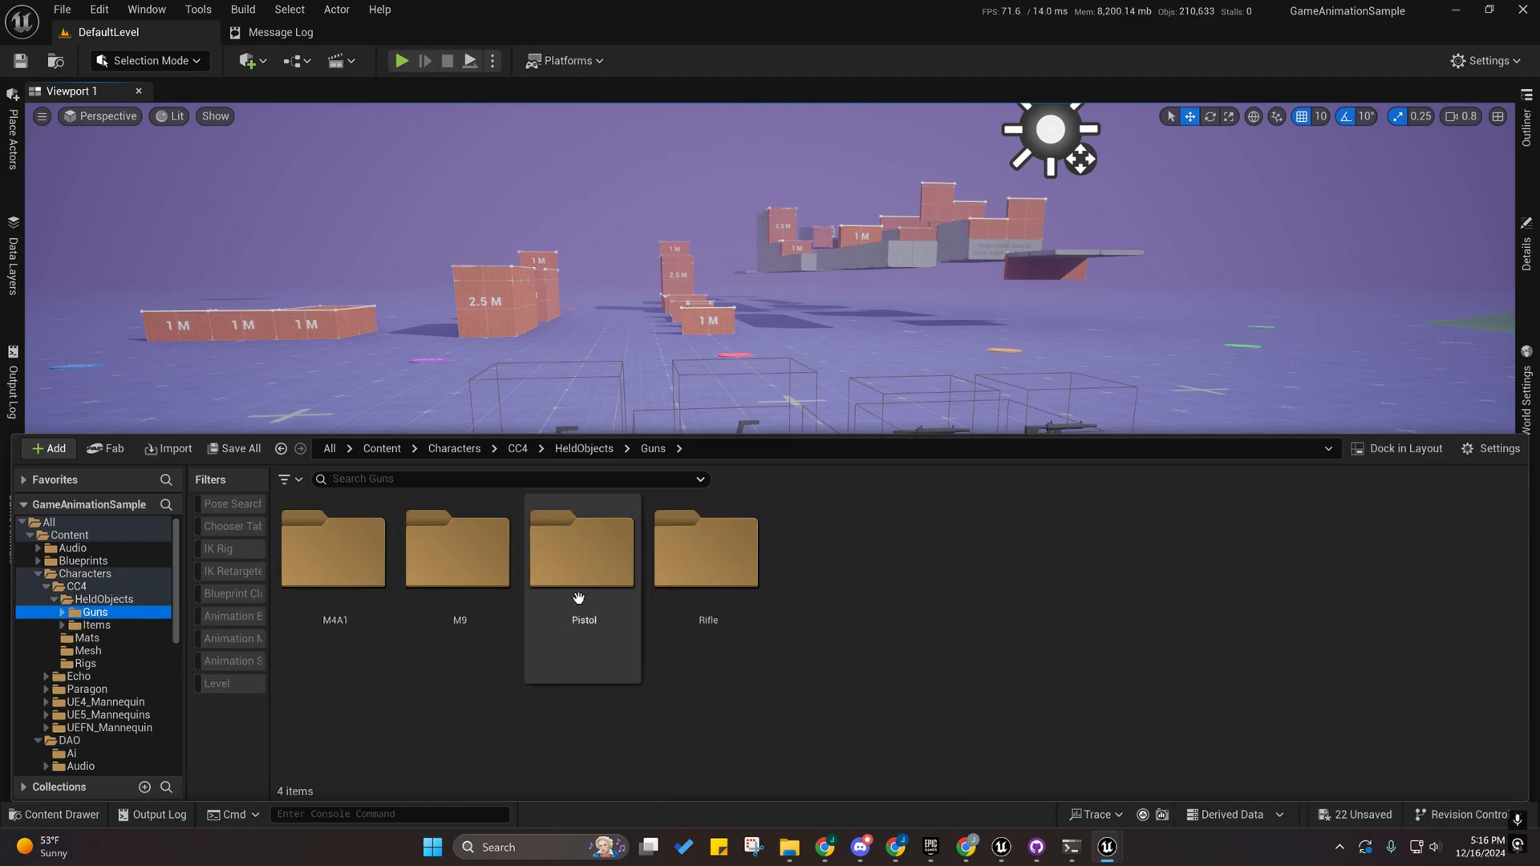
left_click(578, 597)
left_click(698, 570, "ctrl")
key("Delete")
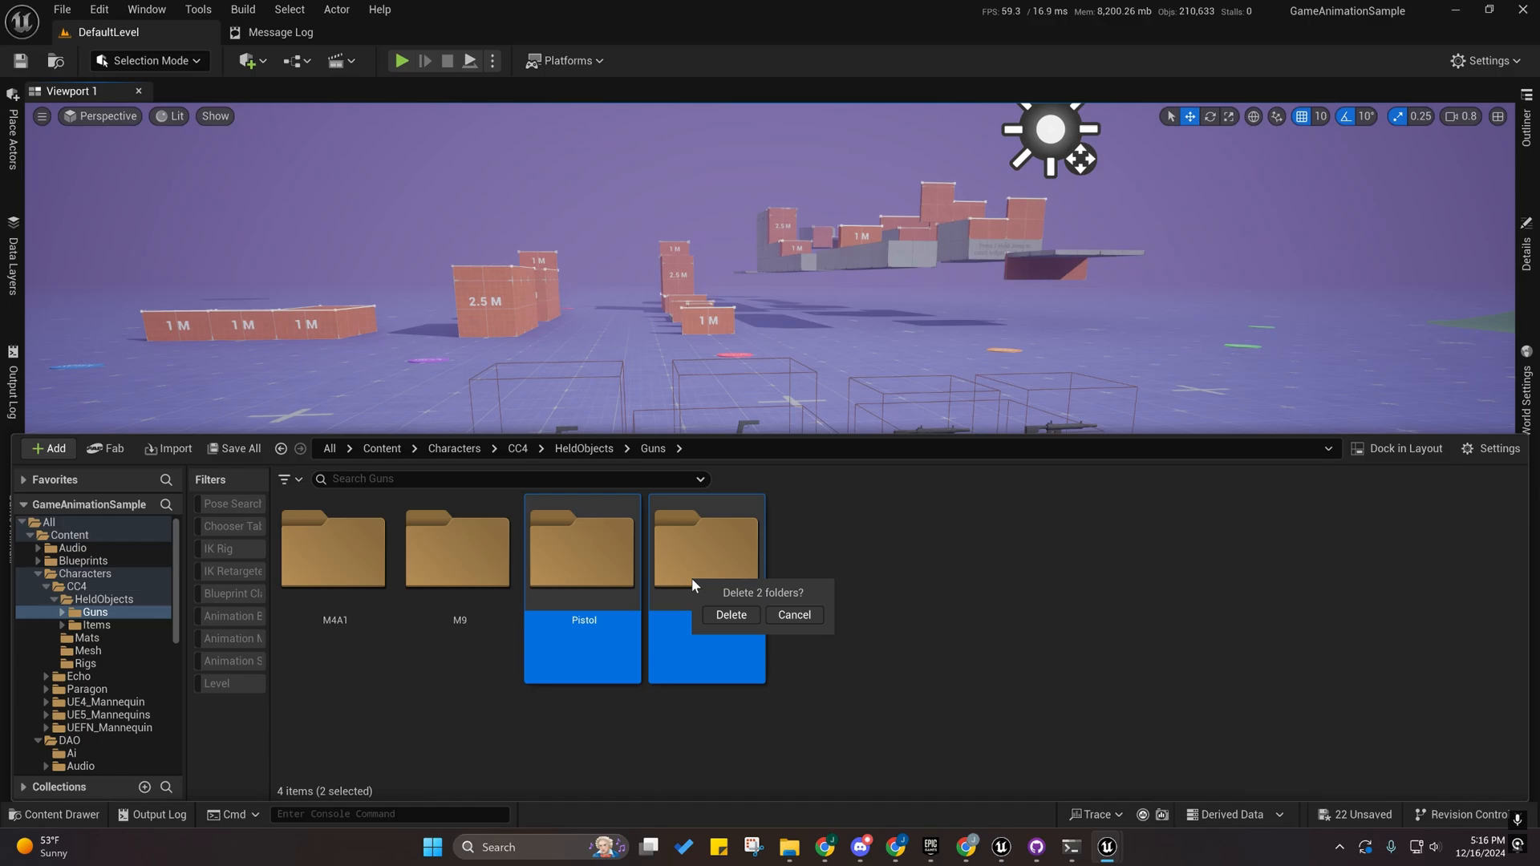
left_click(728, 615)
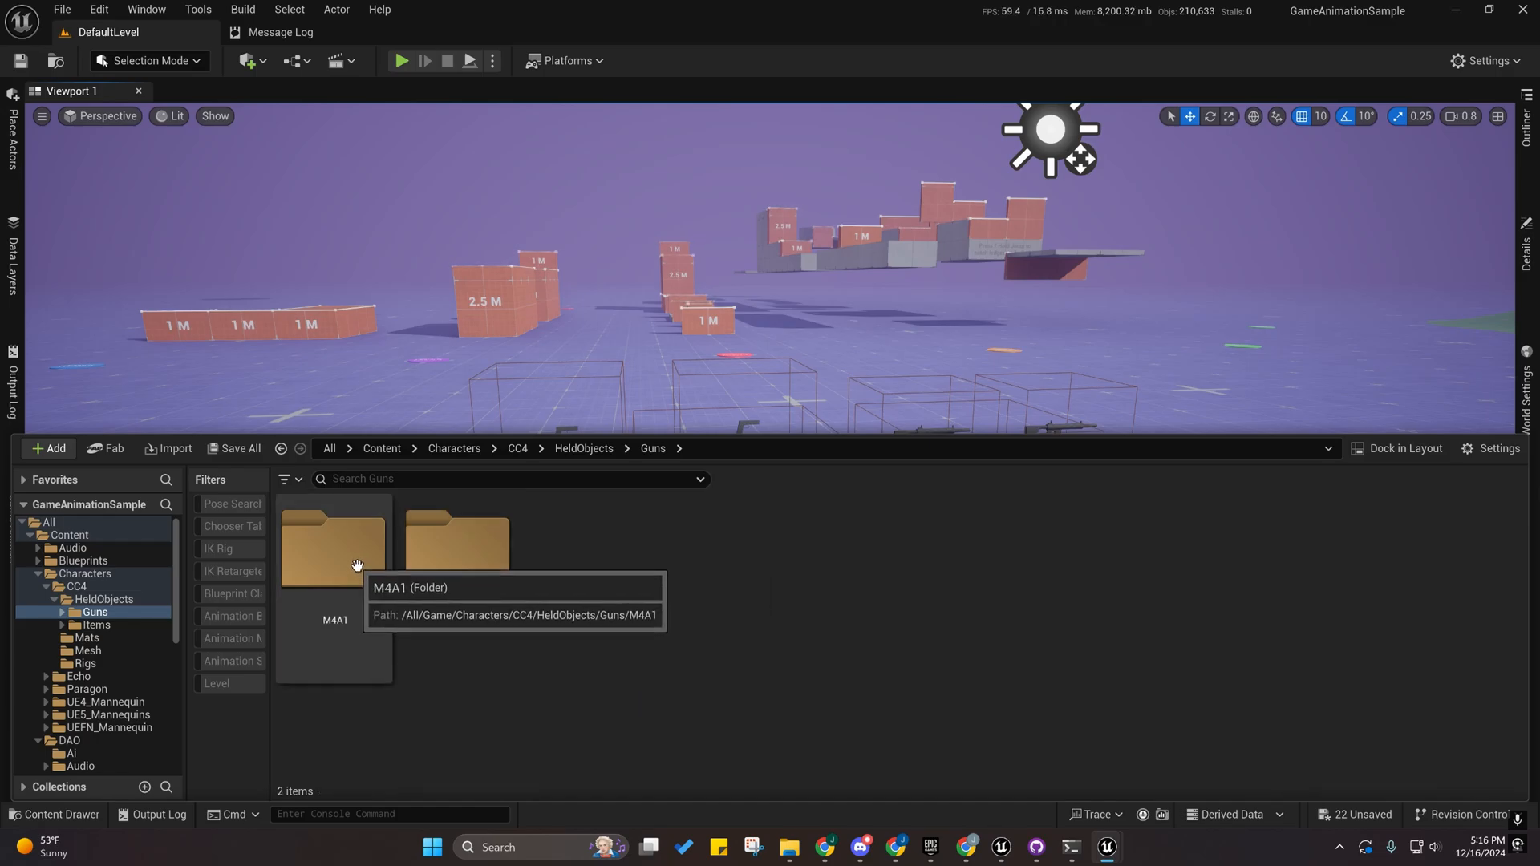
Open the M4A1 folder in CC4/HeldObjects/Guns and look over its data assets and the surrounding folder structure.
double_click(341, 591)
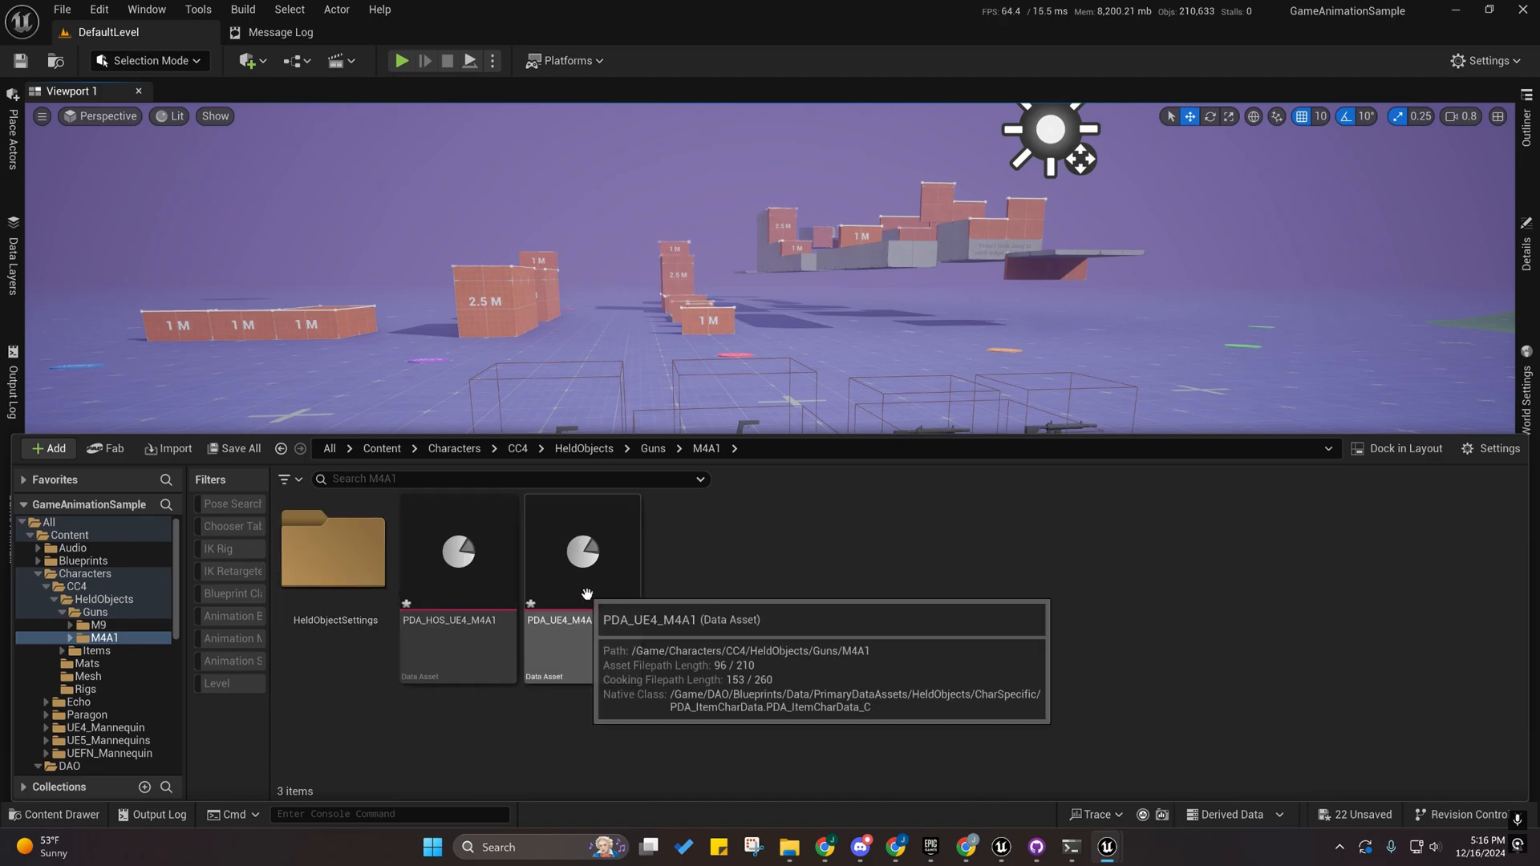
scroll(123, 641, "down", 3)
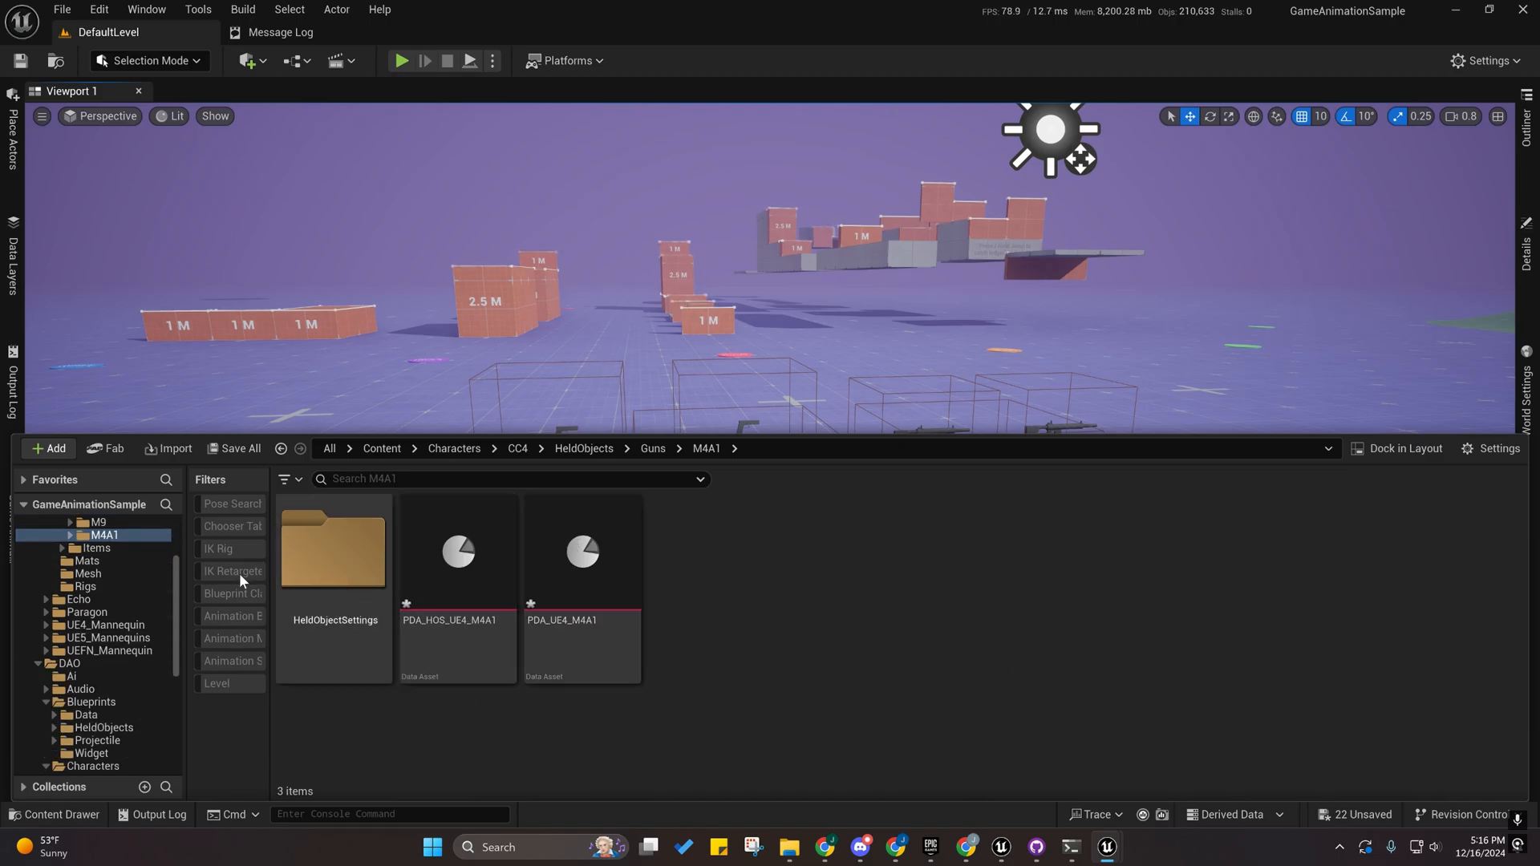
scroll(151, 628, "down", 3)
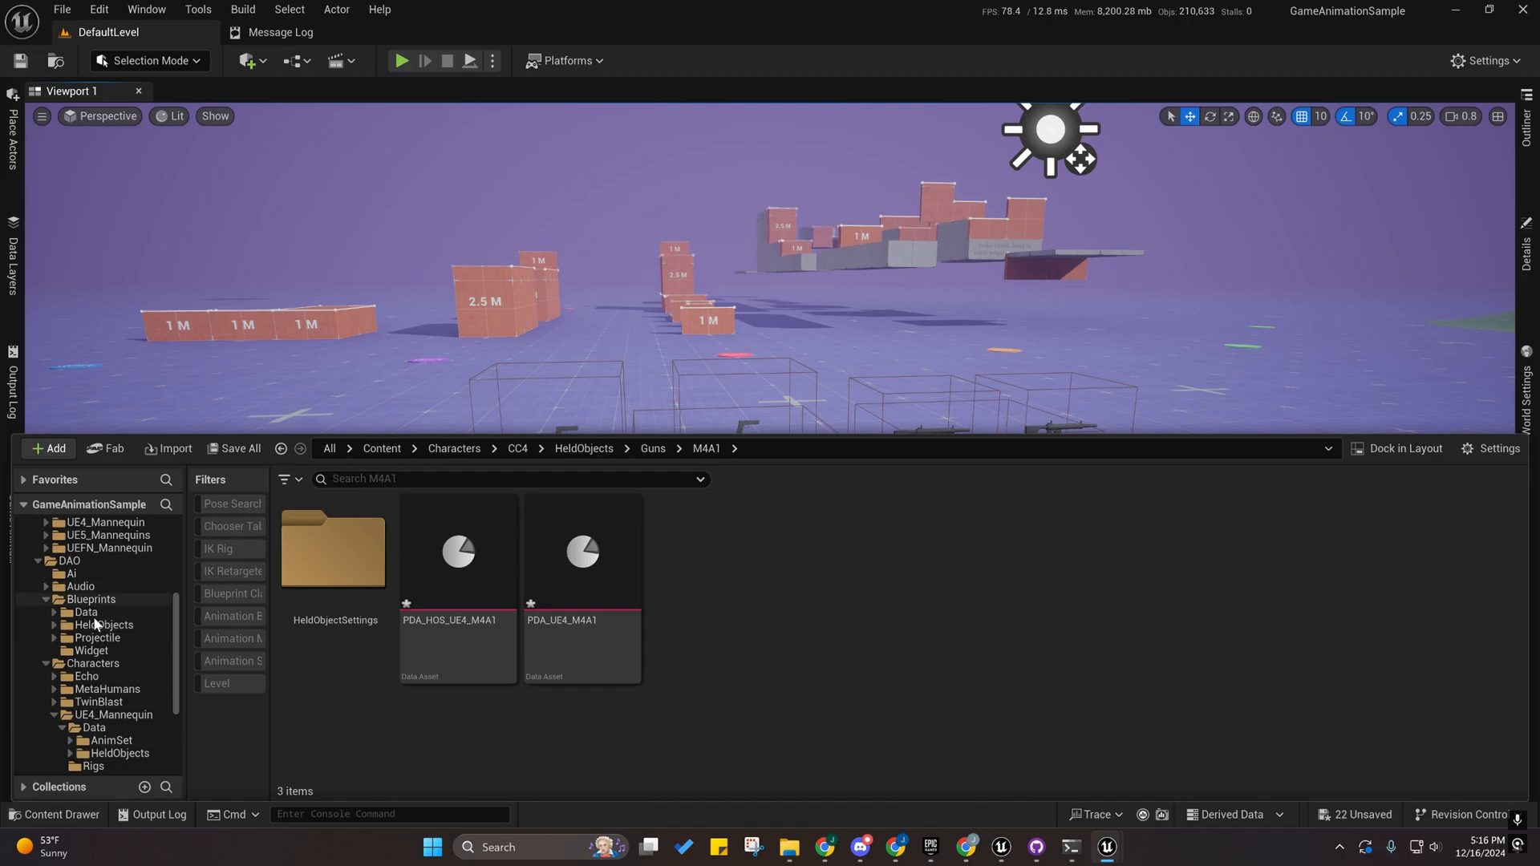
scroll(74, 633, "up", 6)
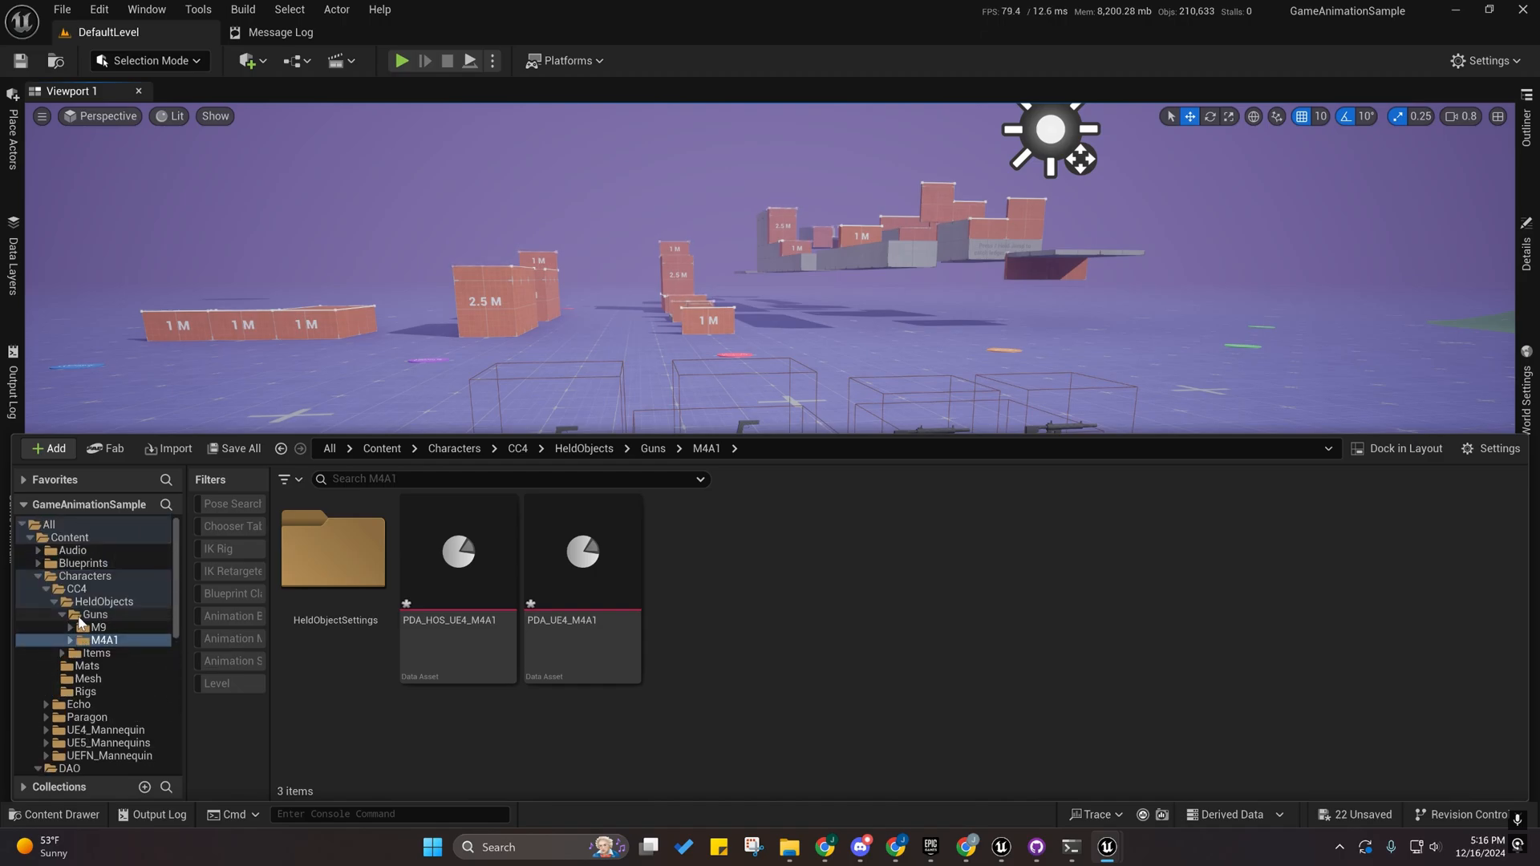
Search the CC4/HeldObjects folder for "UE4" and select all the matching data assets.
left_click(80, 618)
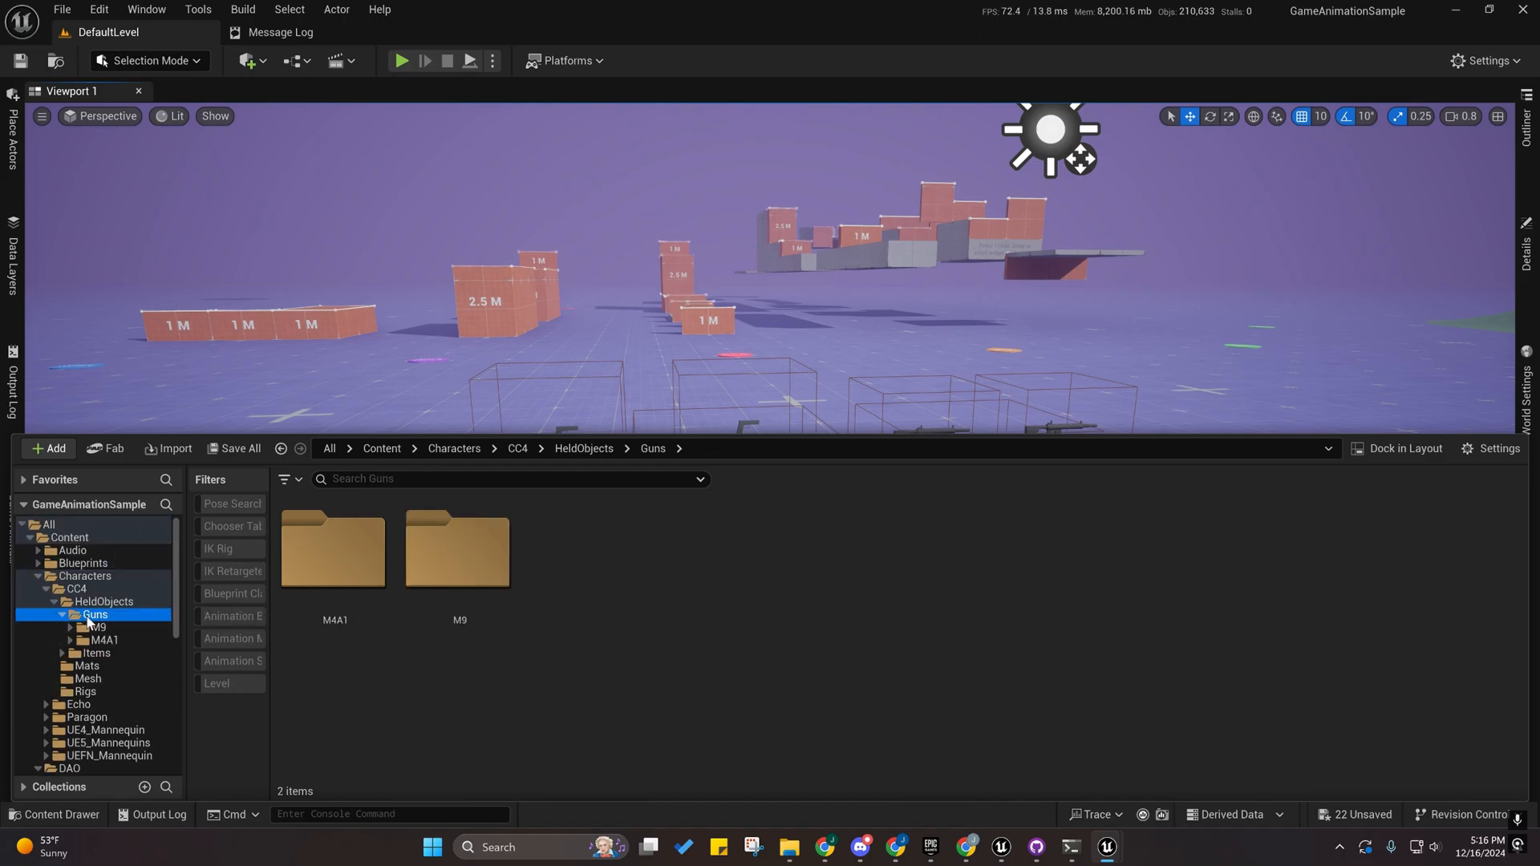
left_click(103, 602)
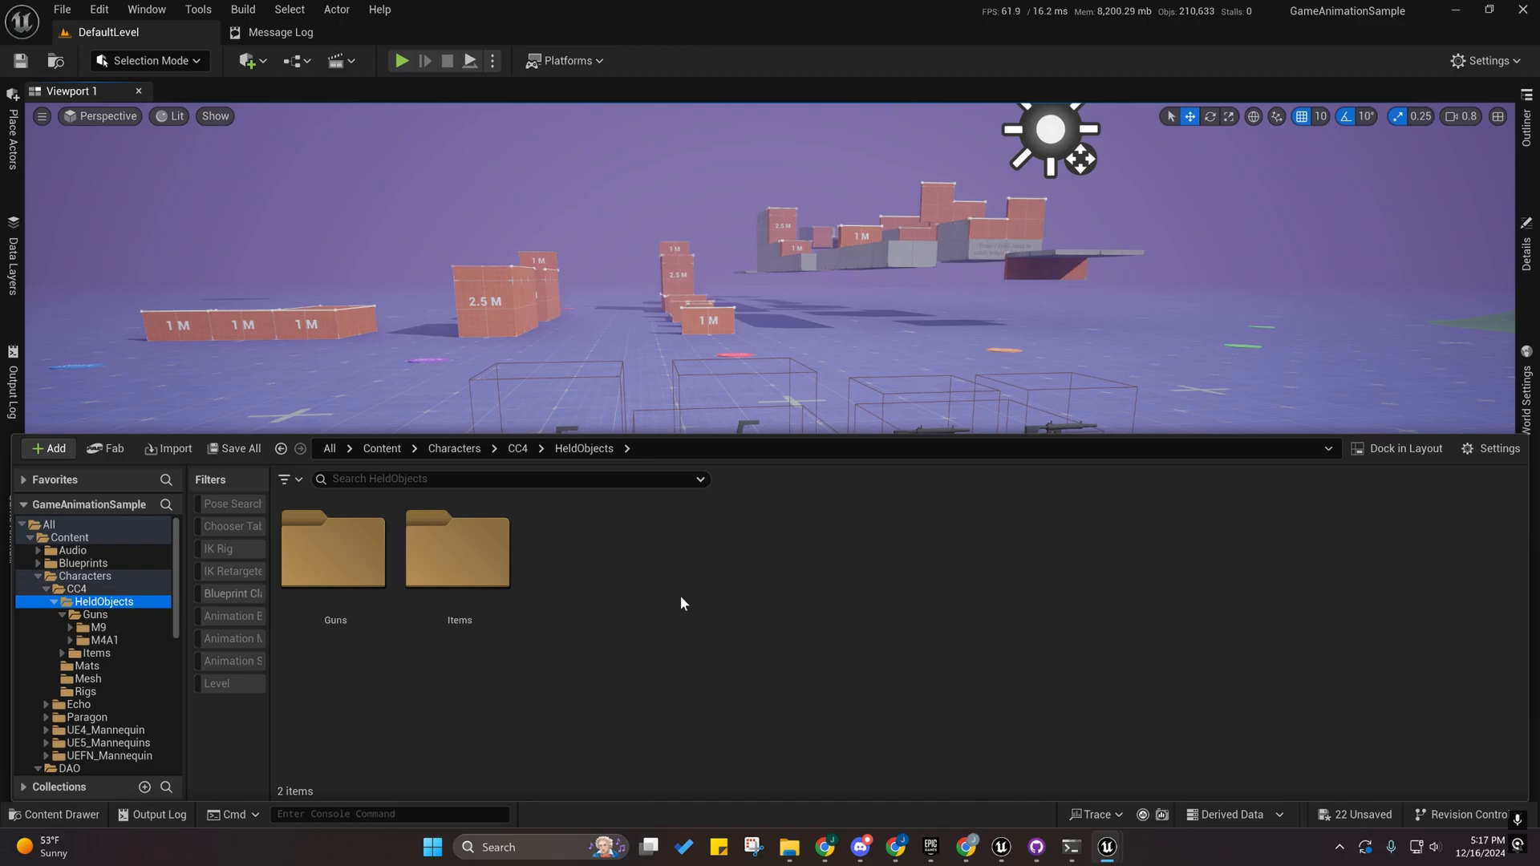
left_click(505, 478)
type("U")
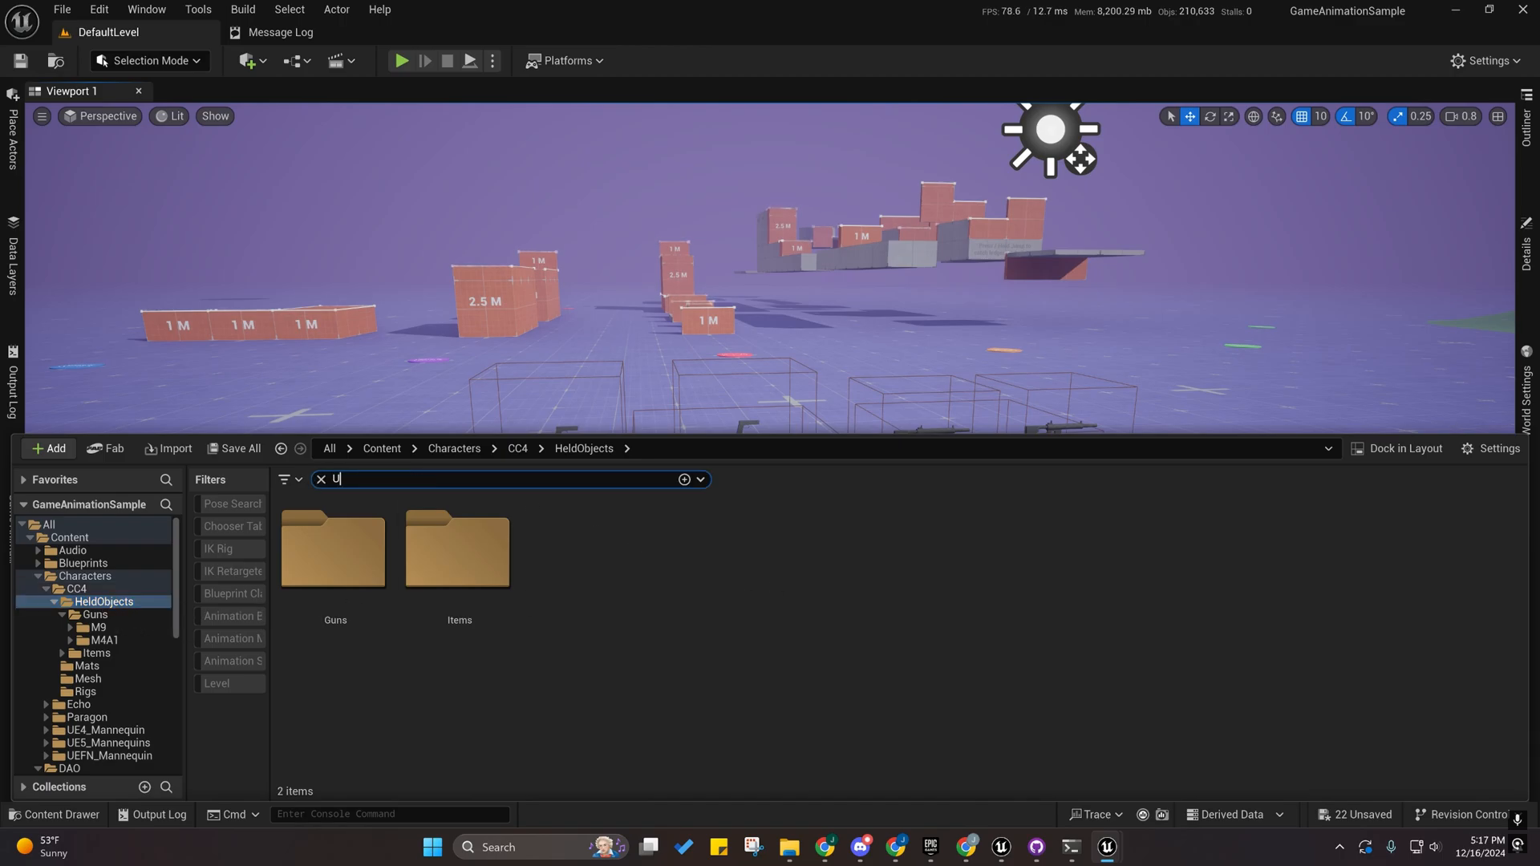
type("e4")
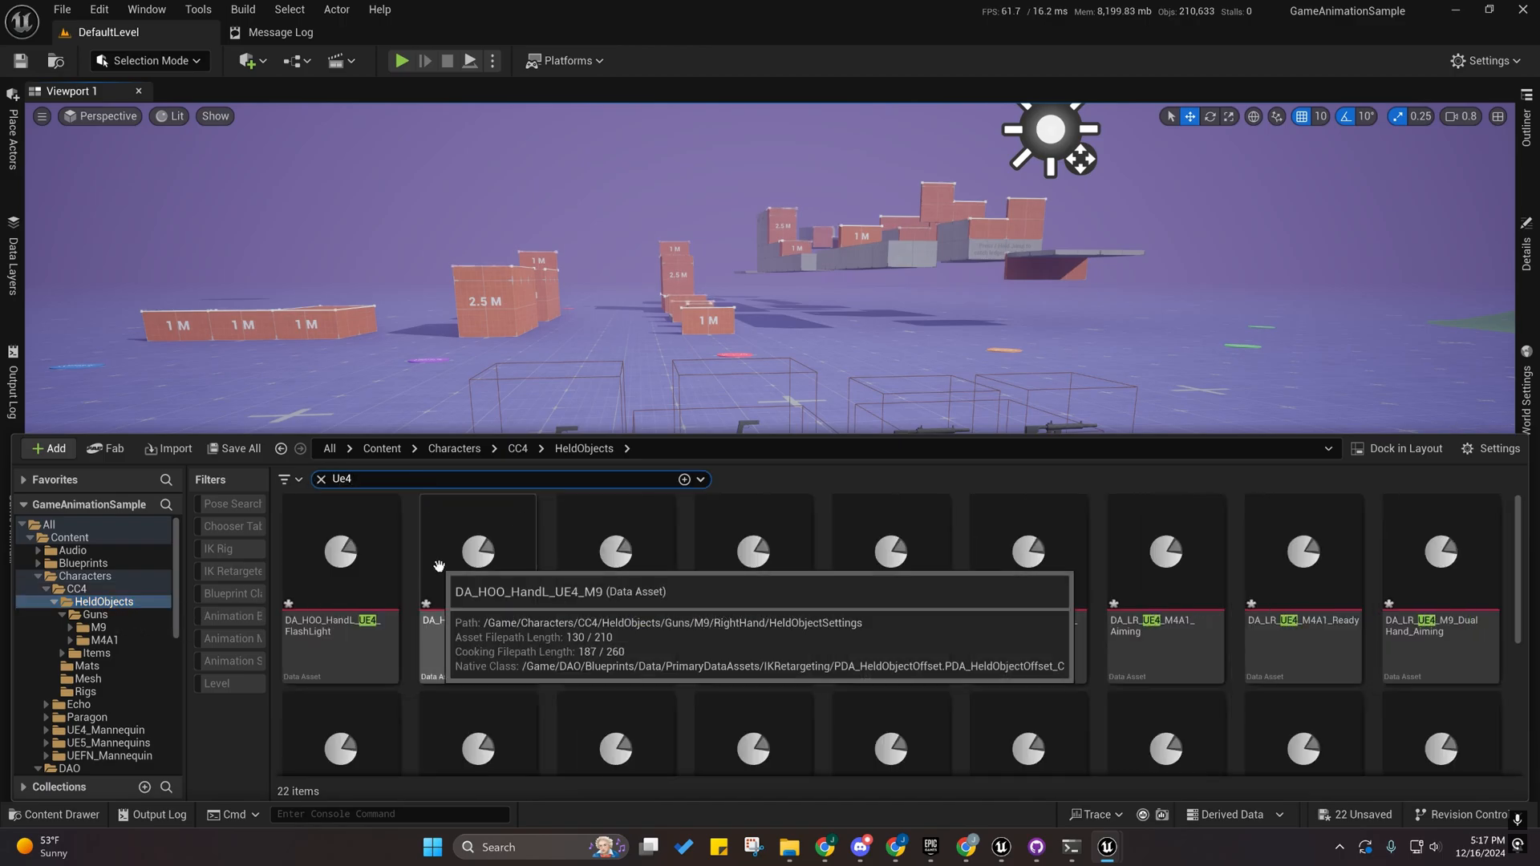
left_click(356, 553)
scroll(526, 656, "down", 2)
scroll(526, 657, "down", 2)
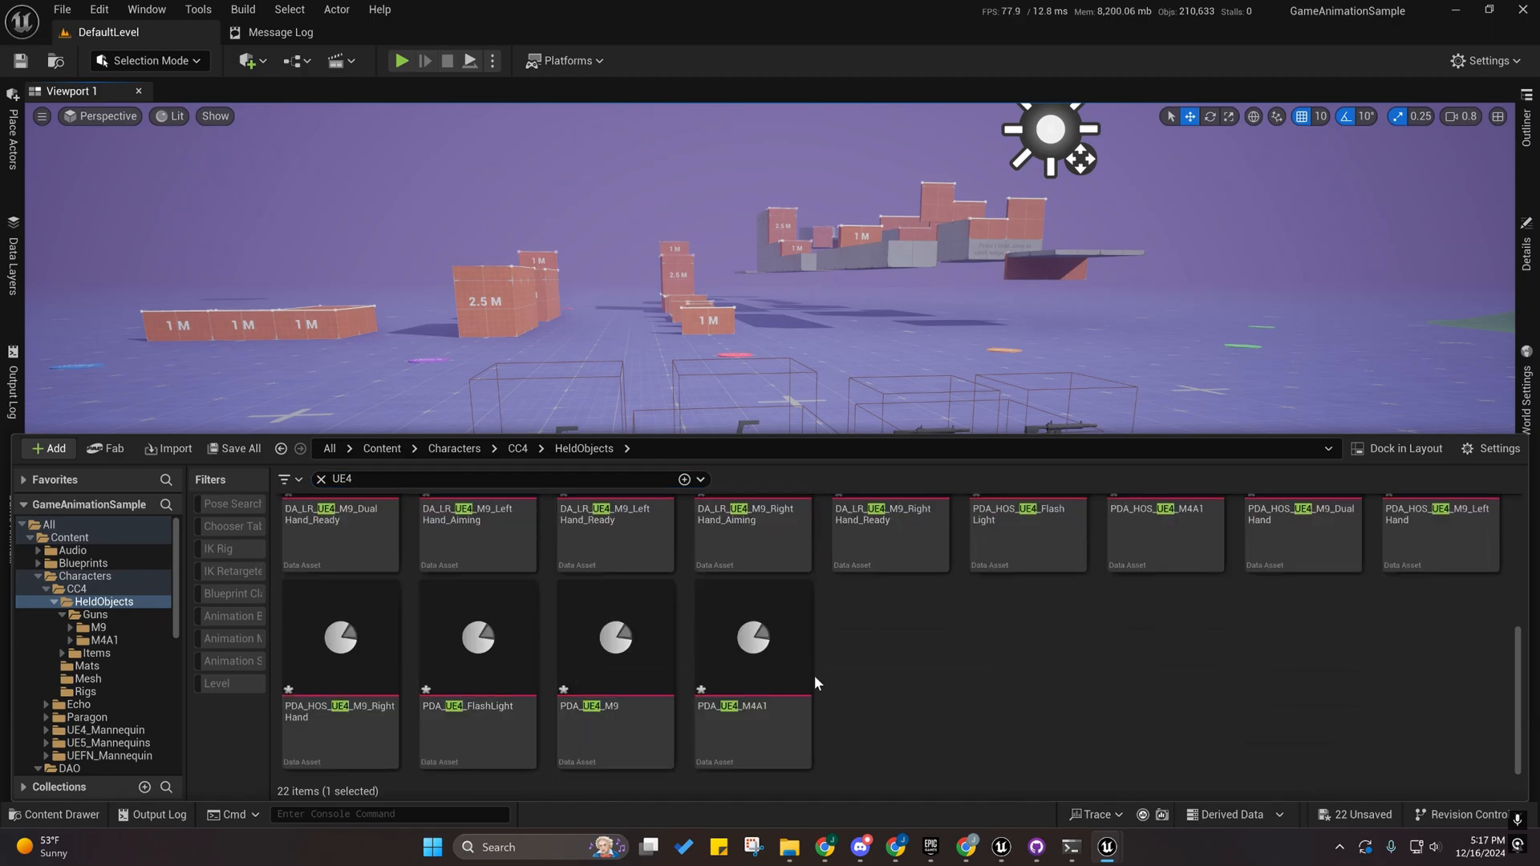
left_click(782, 657, "shift")
Batch rename the selected data assets, replacing UE4 with Steve, and clear the folder search.
right_click(768, 648)
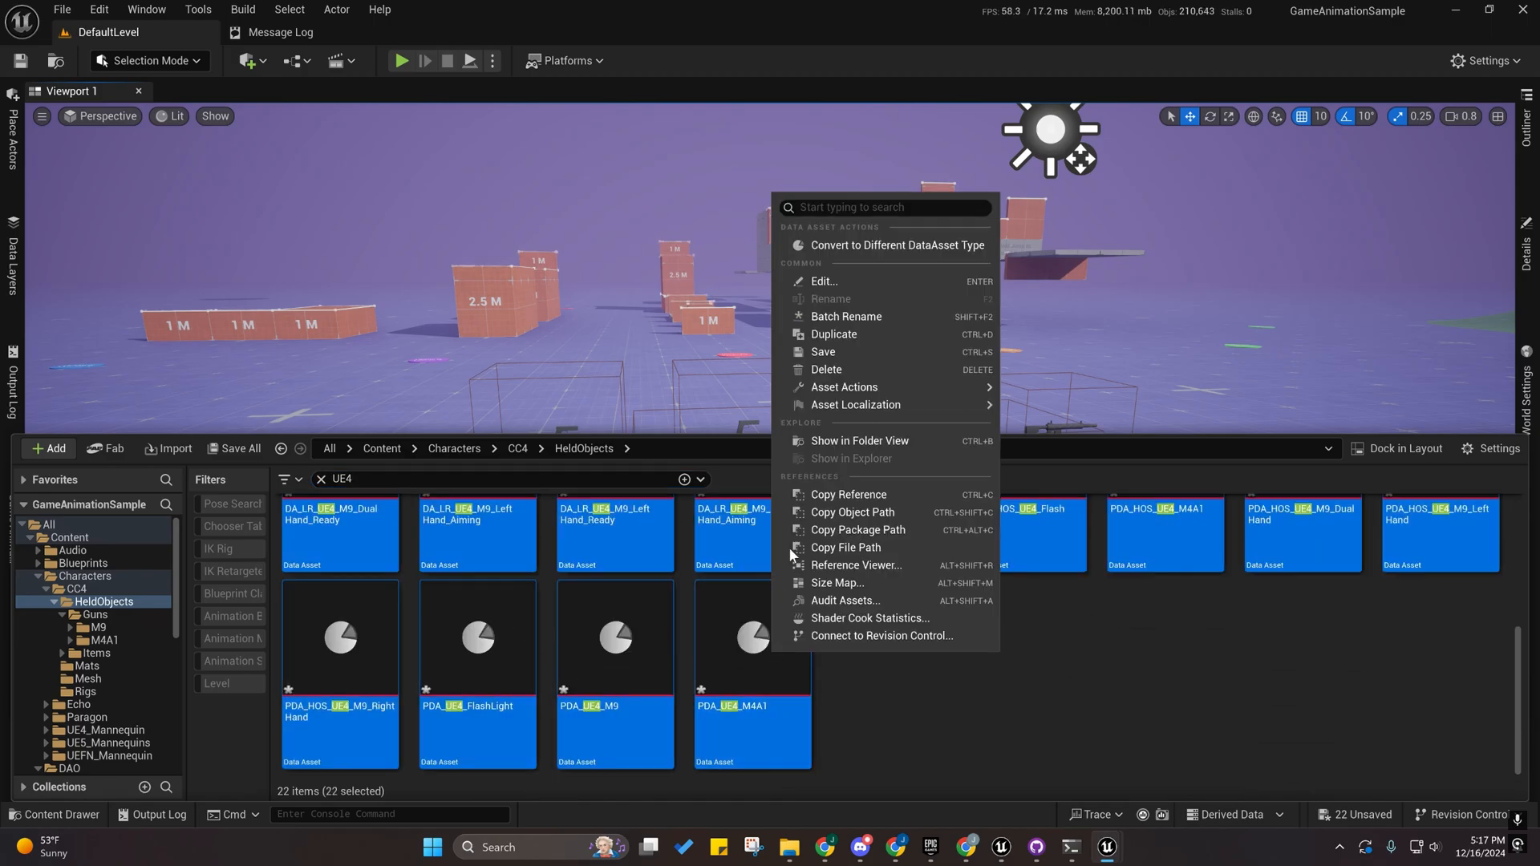
left_click(865, 319)
left_click(621, 240)
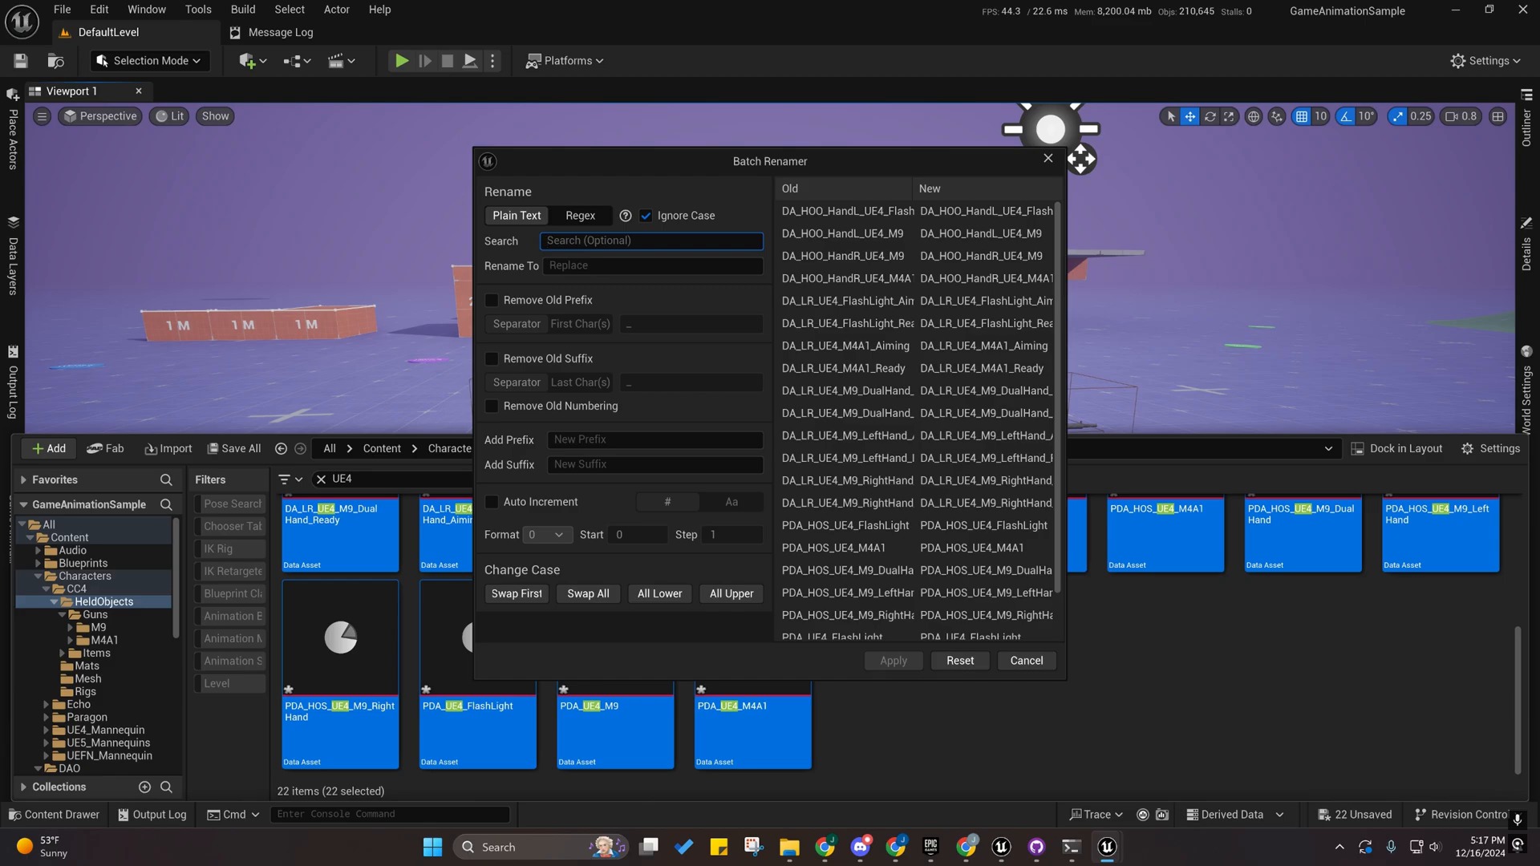
type("UE5")
key("BackSpace")
type("4")
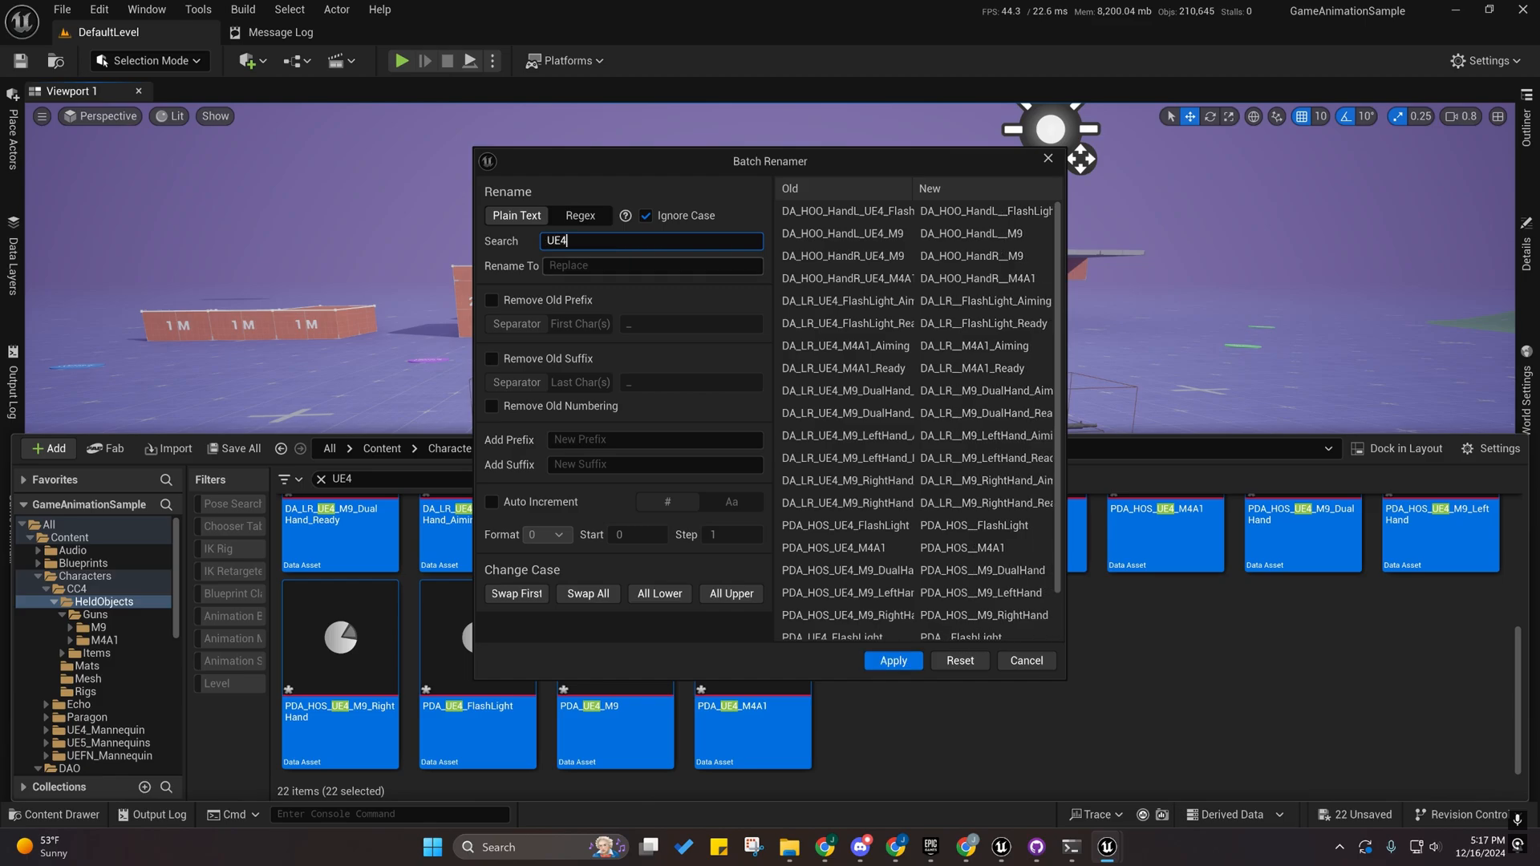
left_click(599, 269)
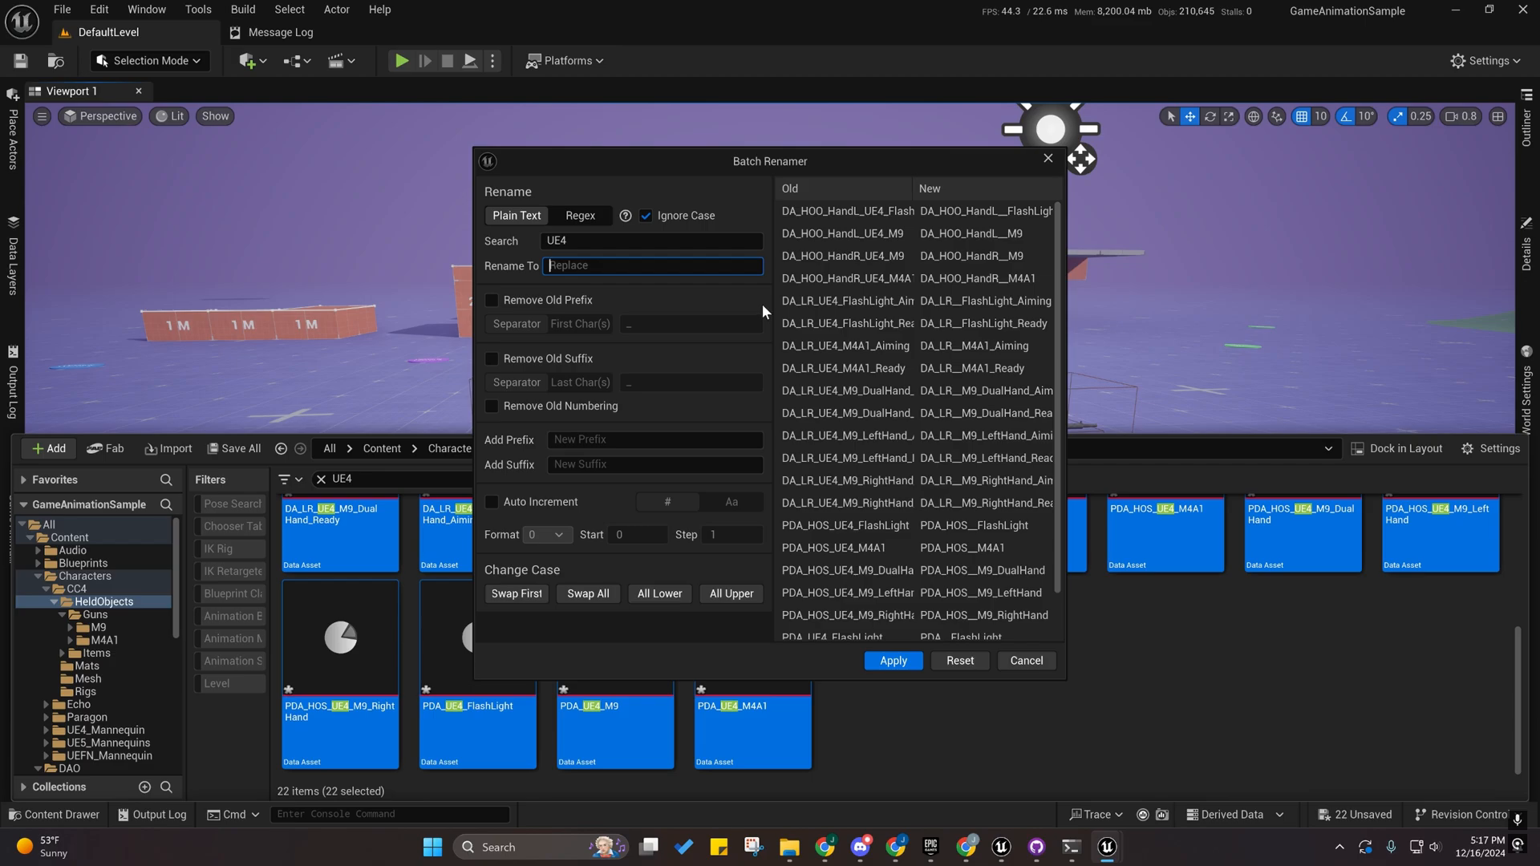
type("Steve")
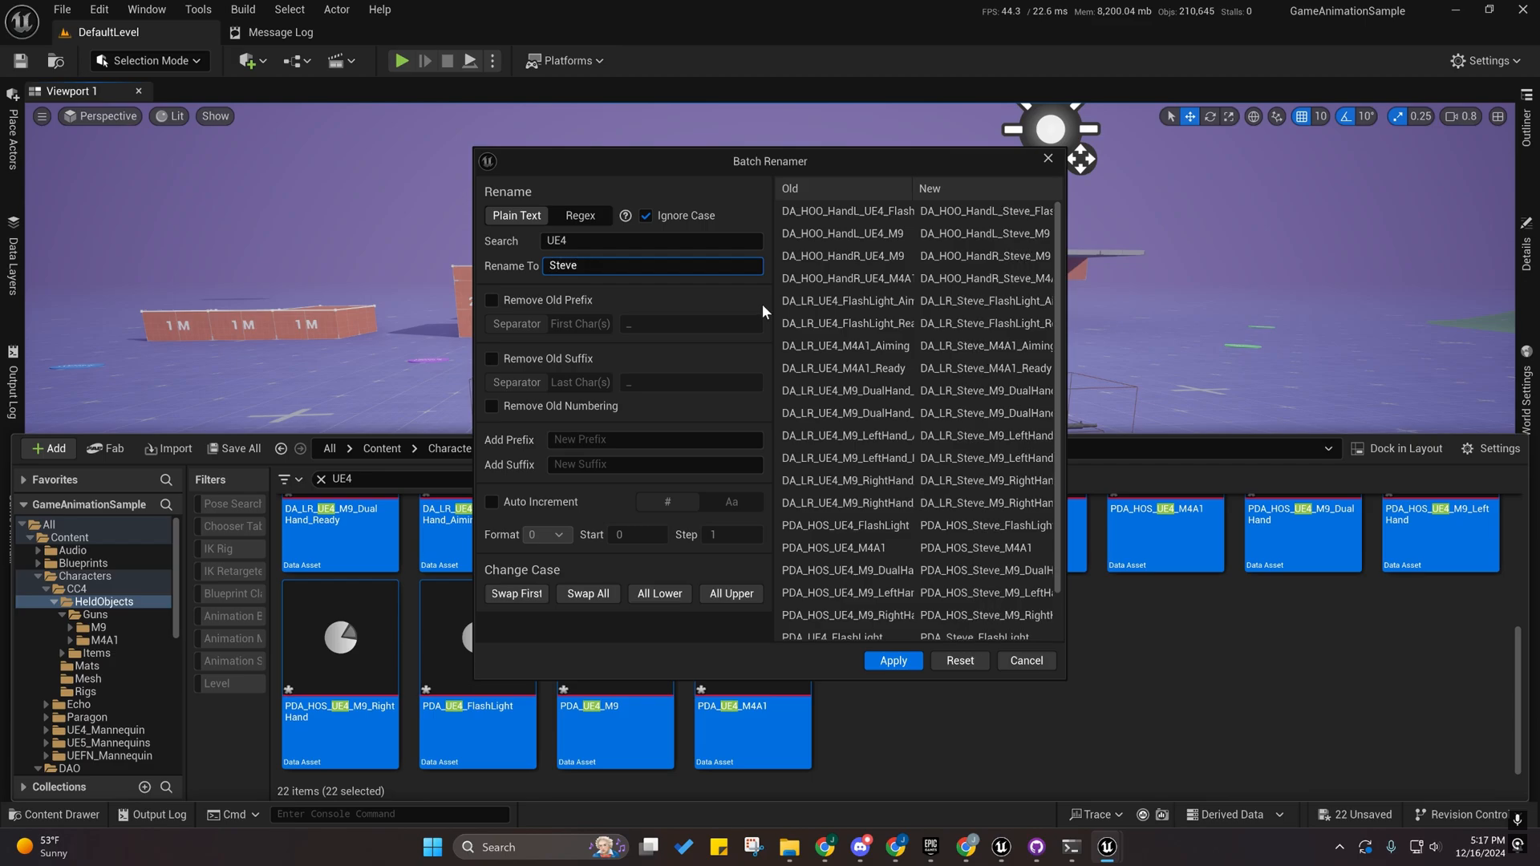
left_click(892, 660)
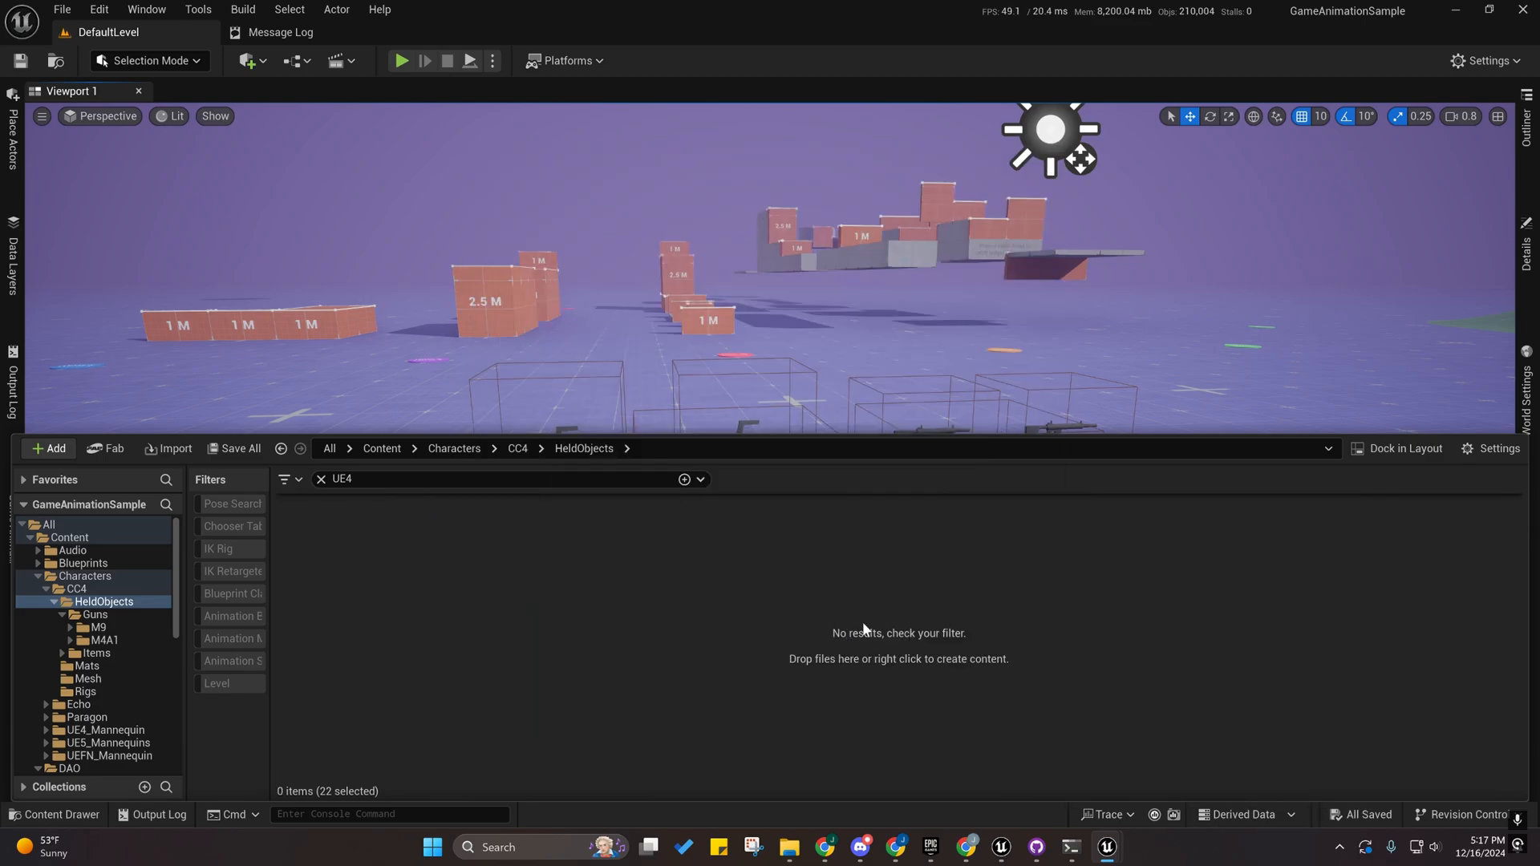
left_click(319, 479)
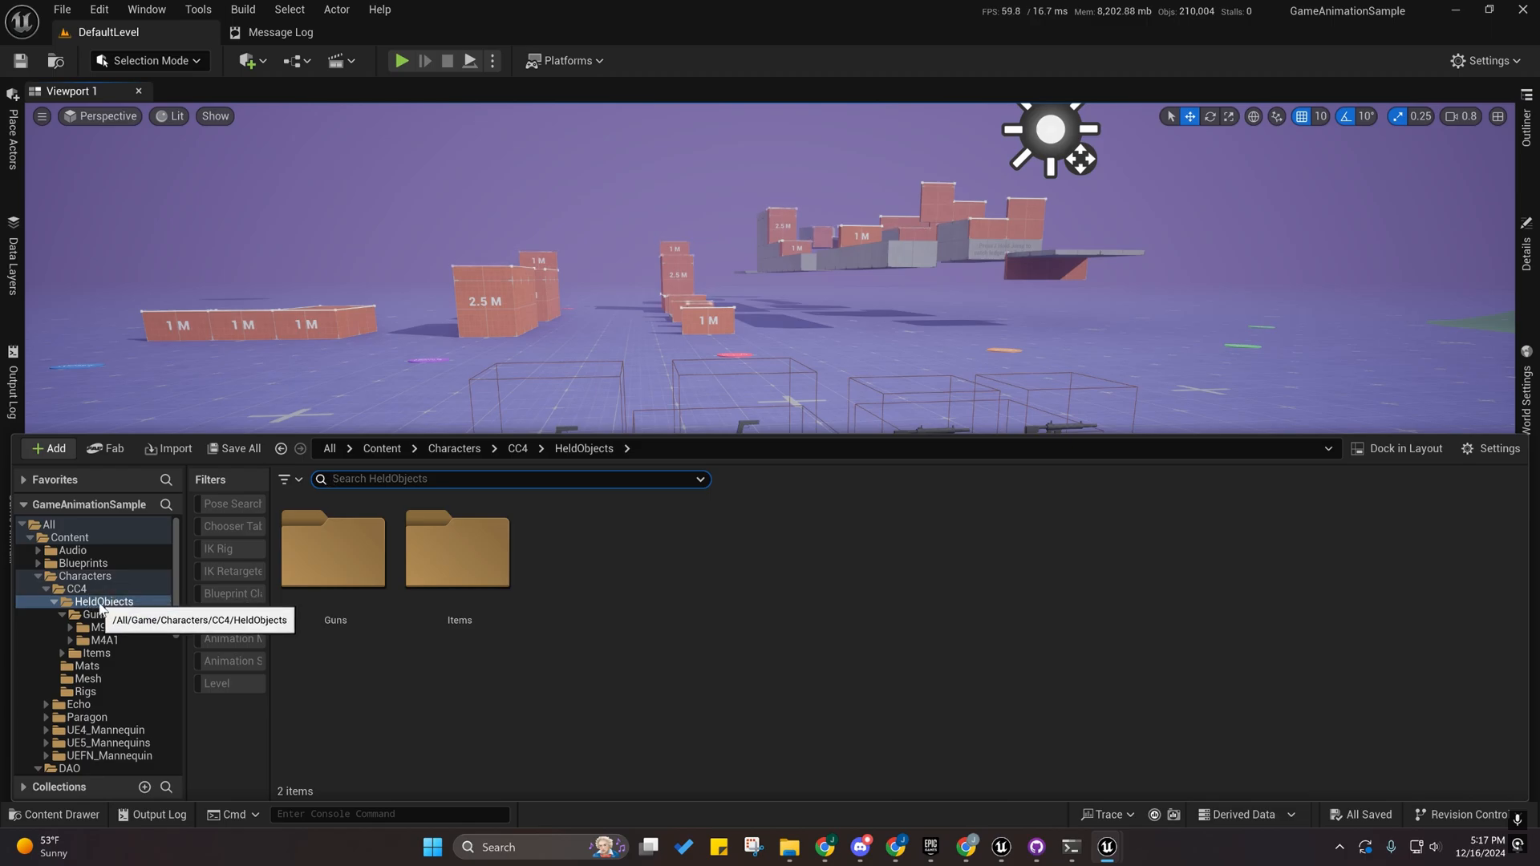
Open the PDA_Steve_M9 data asset from CC4/HeldObjects/Guns/M9 and expand all its Handling properties.
left_click(71, 603)
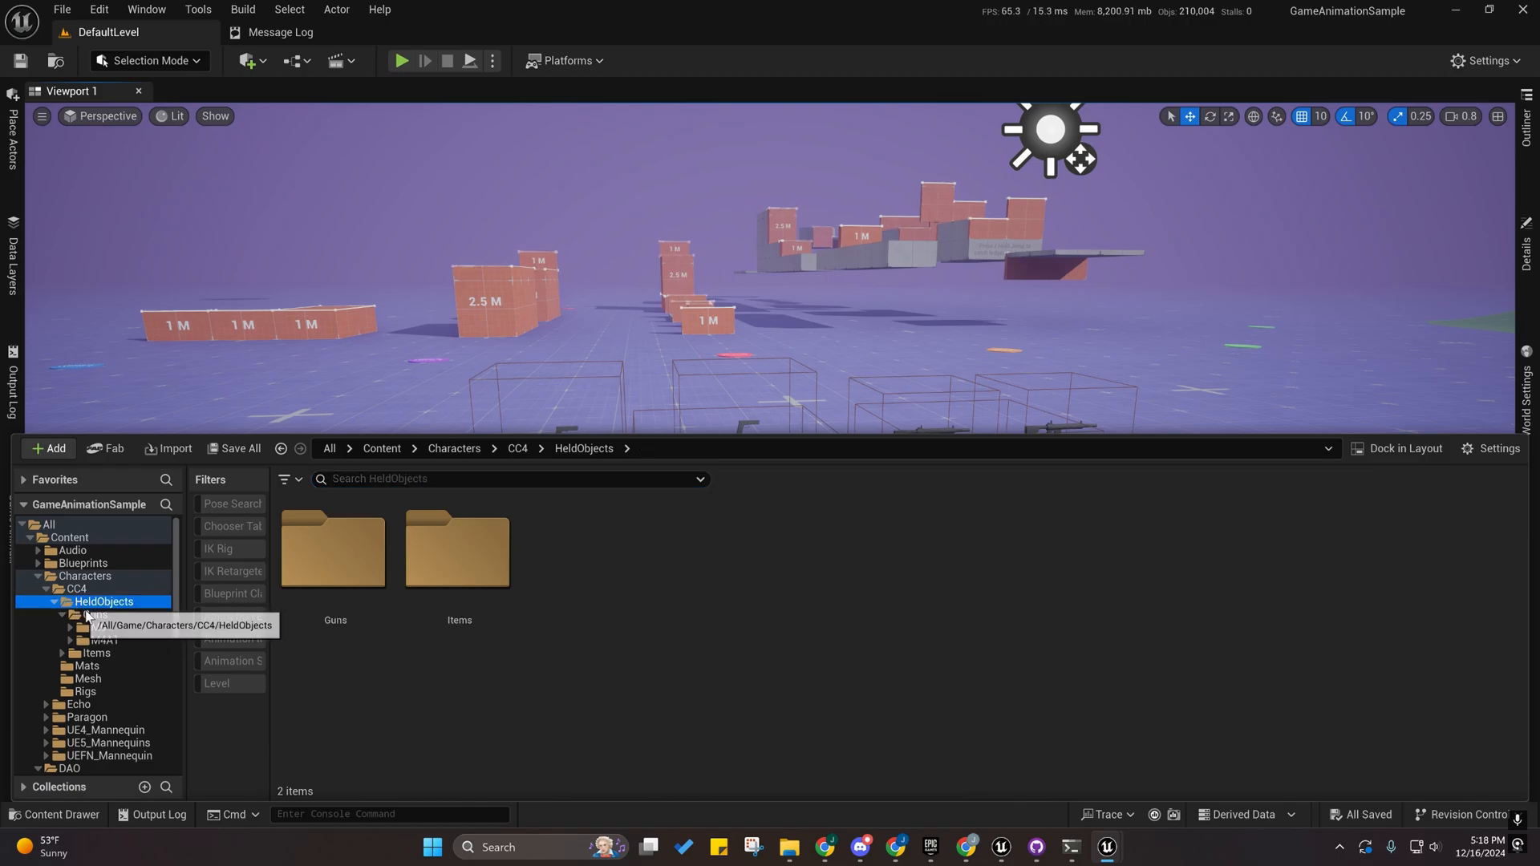
left_click(95, 629)
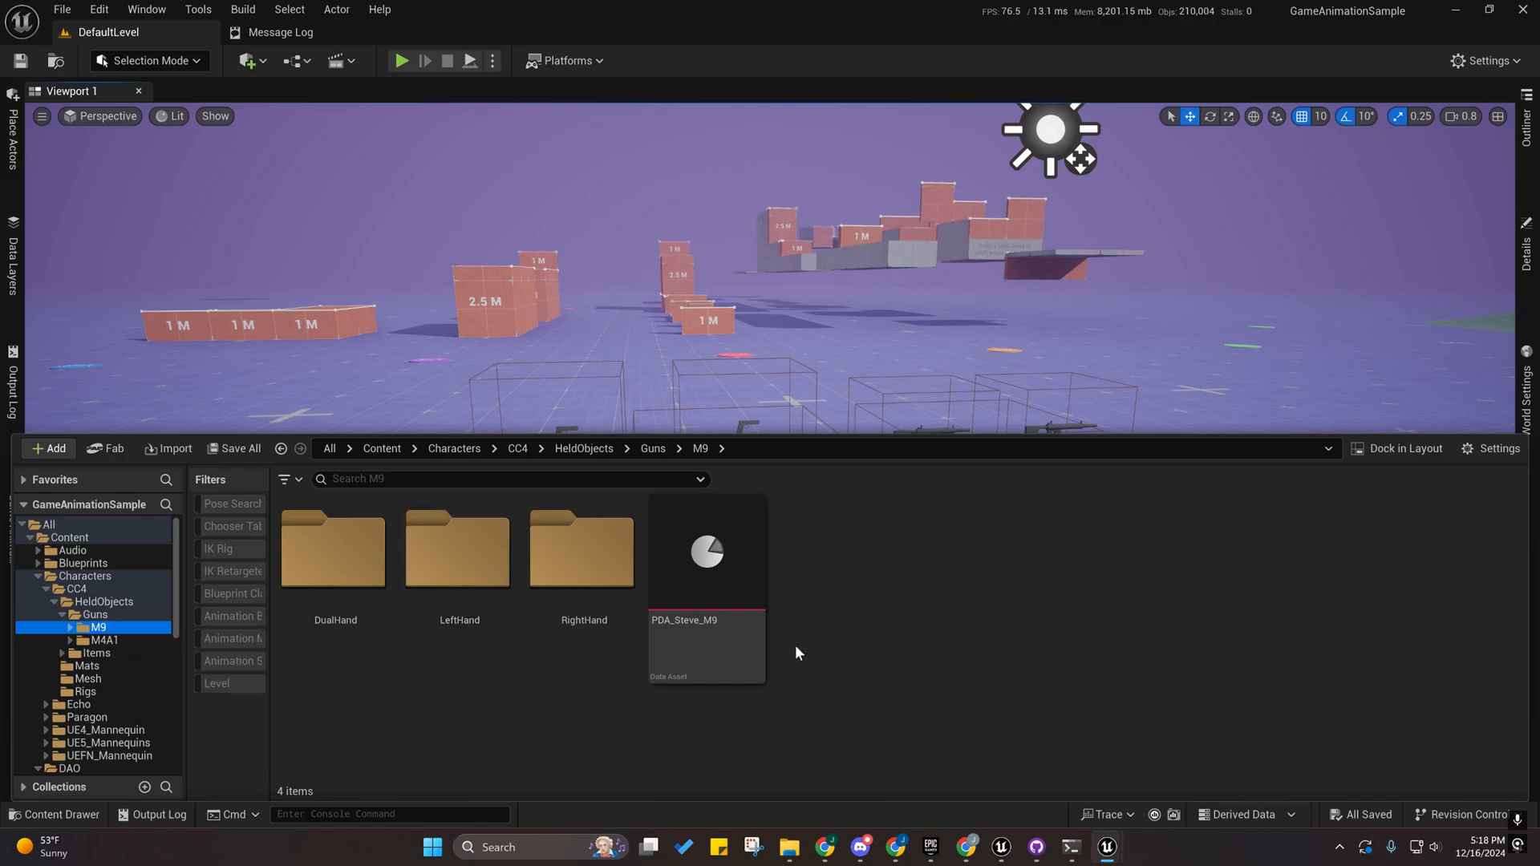
left_click(709, 550)
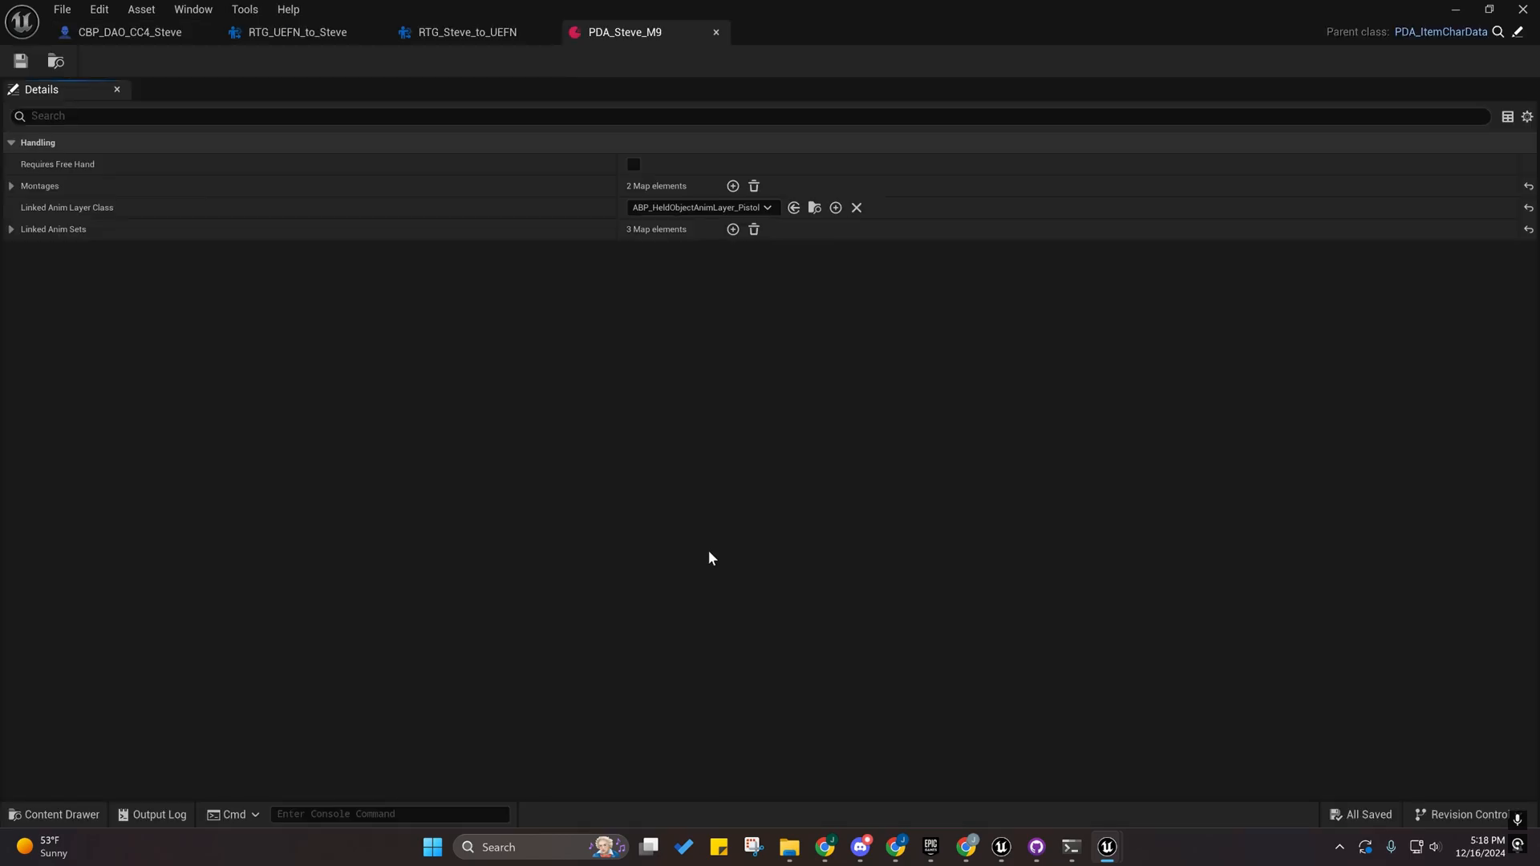
right_click(119, 144)
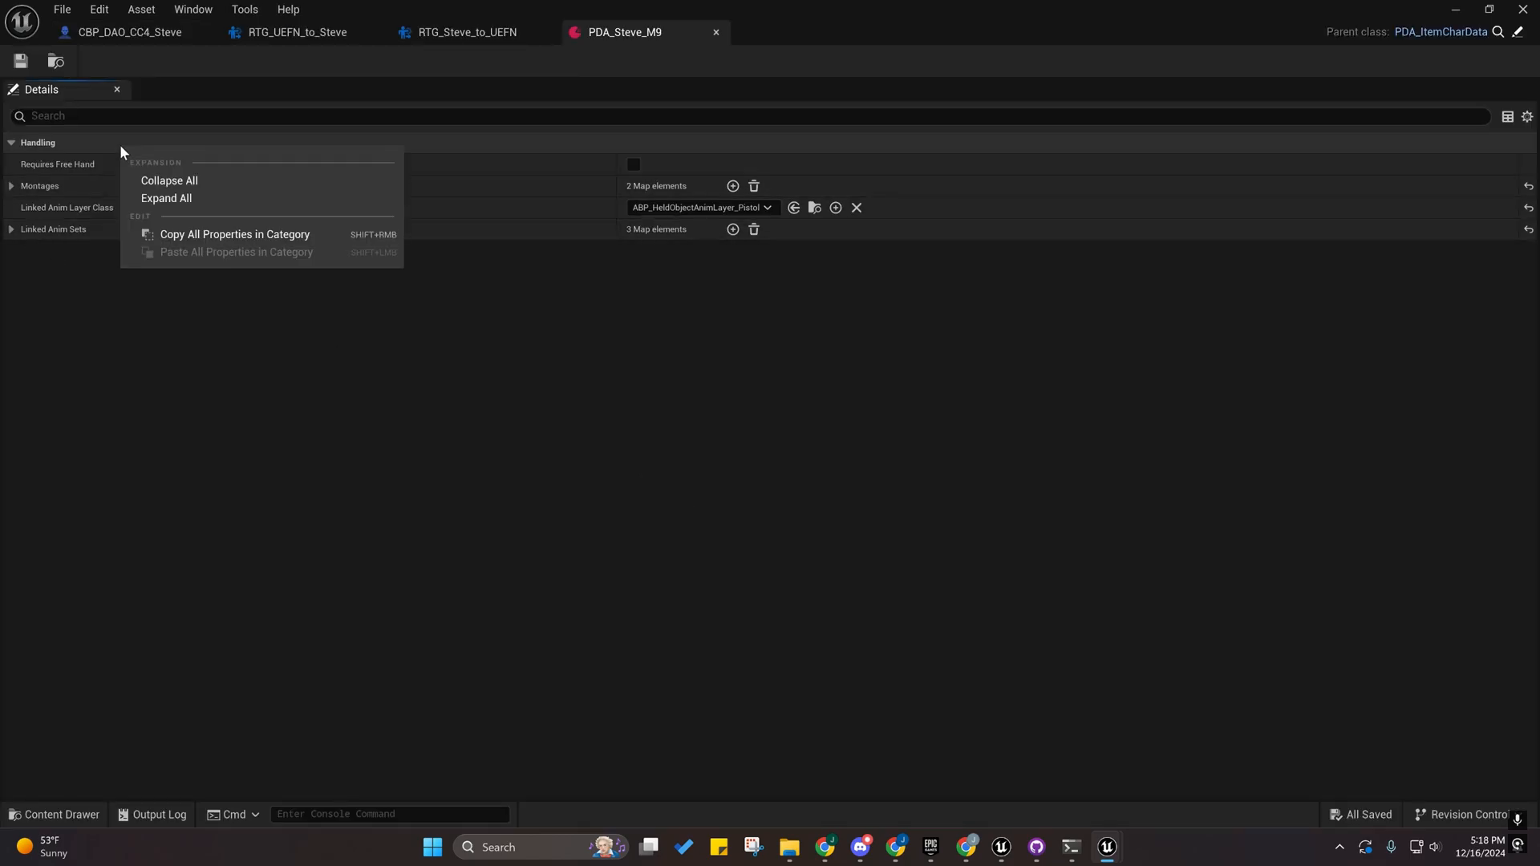
left_click(160, 195)
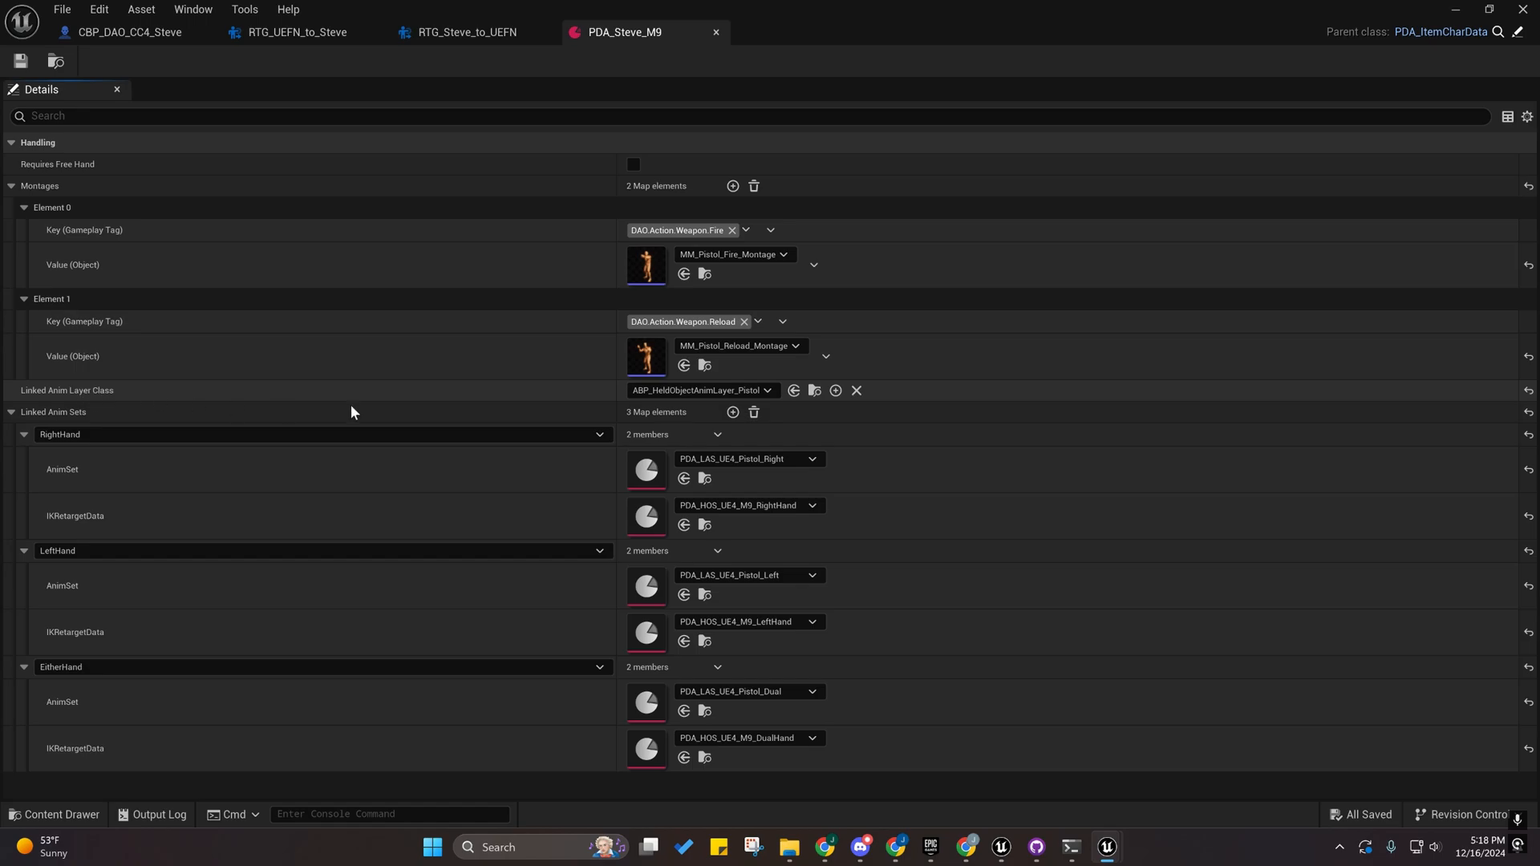
Locate PDA_Steve_M9's linked anim layer class, ABP_HeldObjectAnimLayer_Pistol, among the project's assets, then return to the asset's properties.
left_click(815, 391)
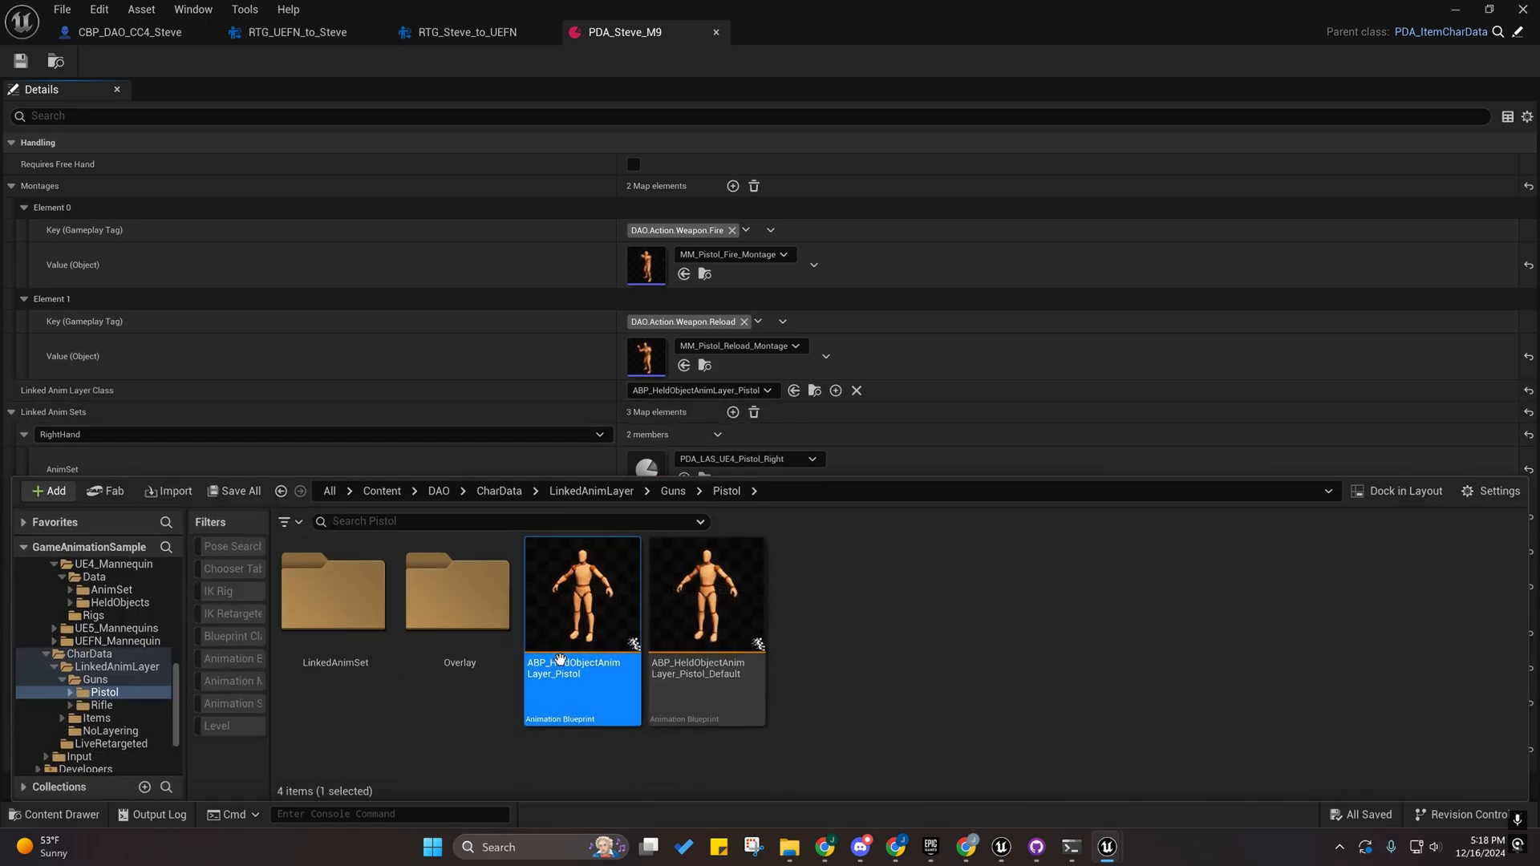
mouse_move(562, 641)
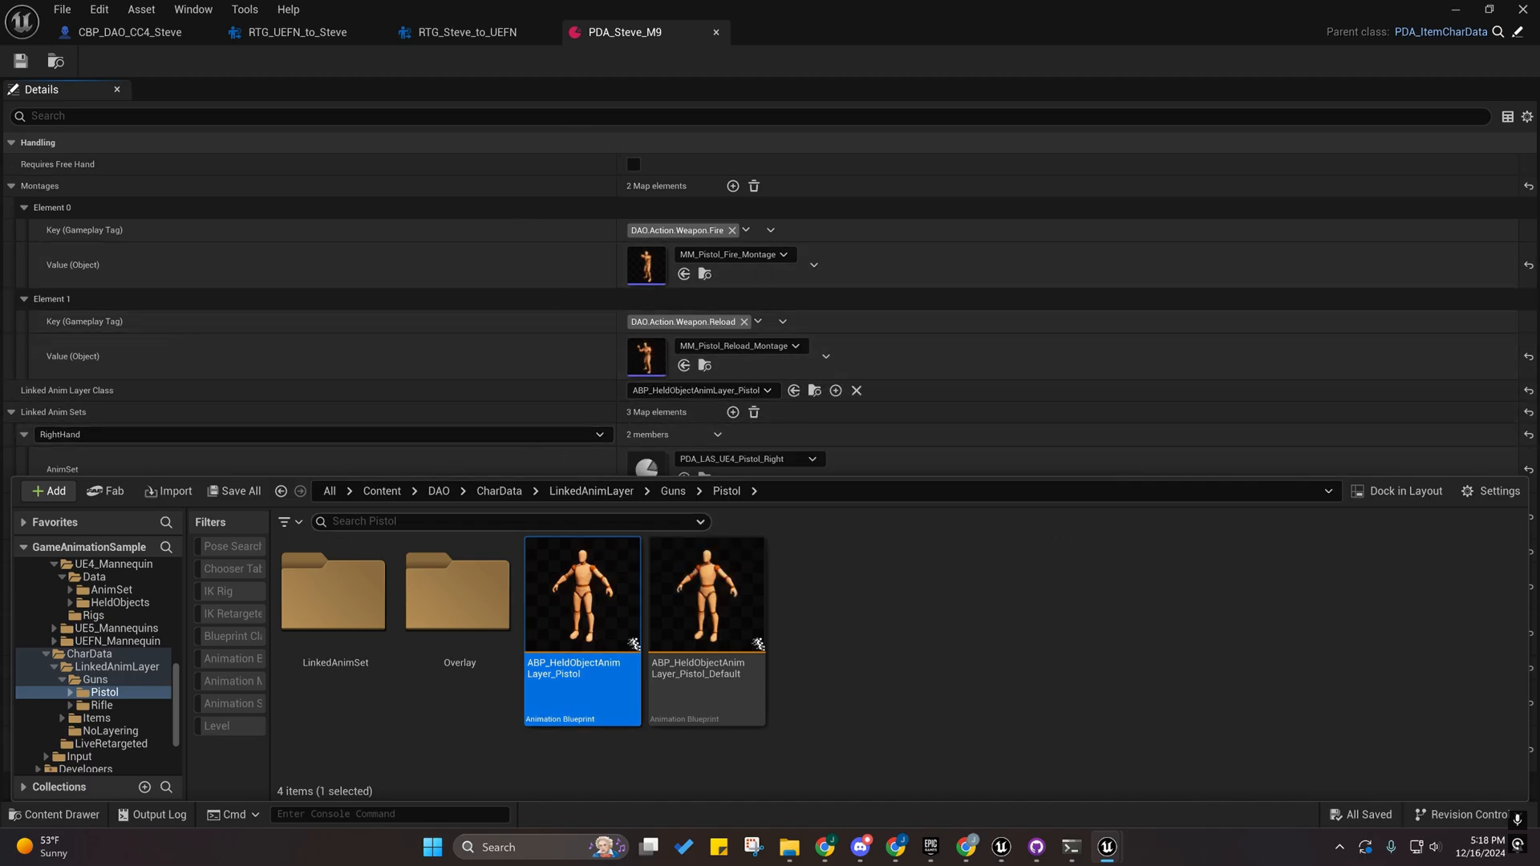
left_click(392, 411)
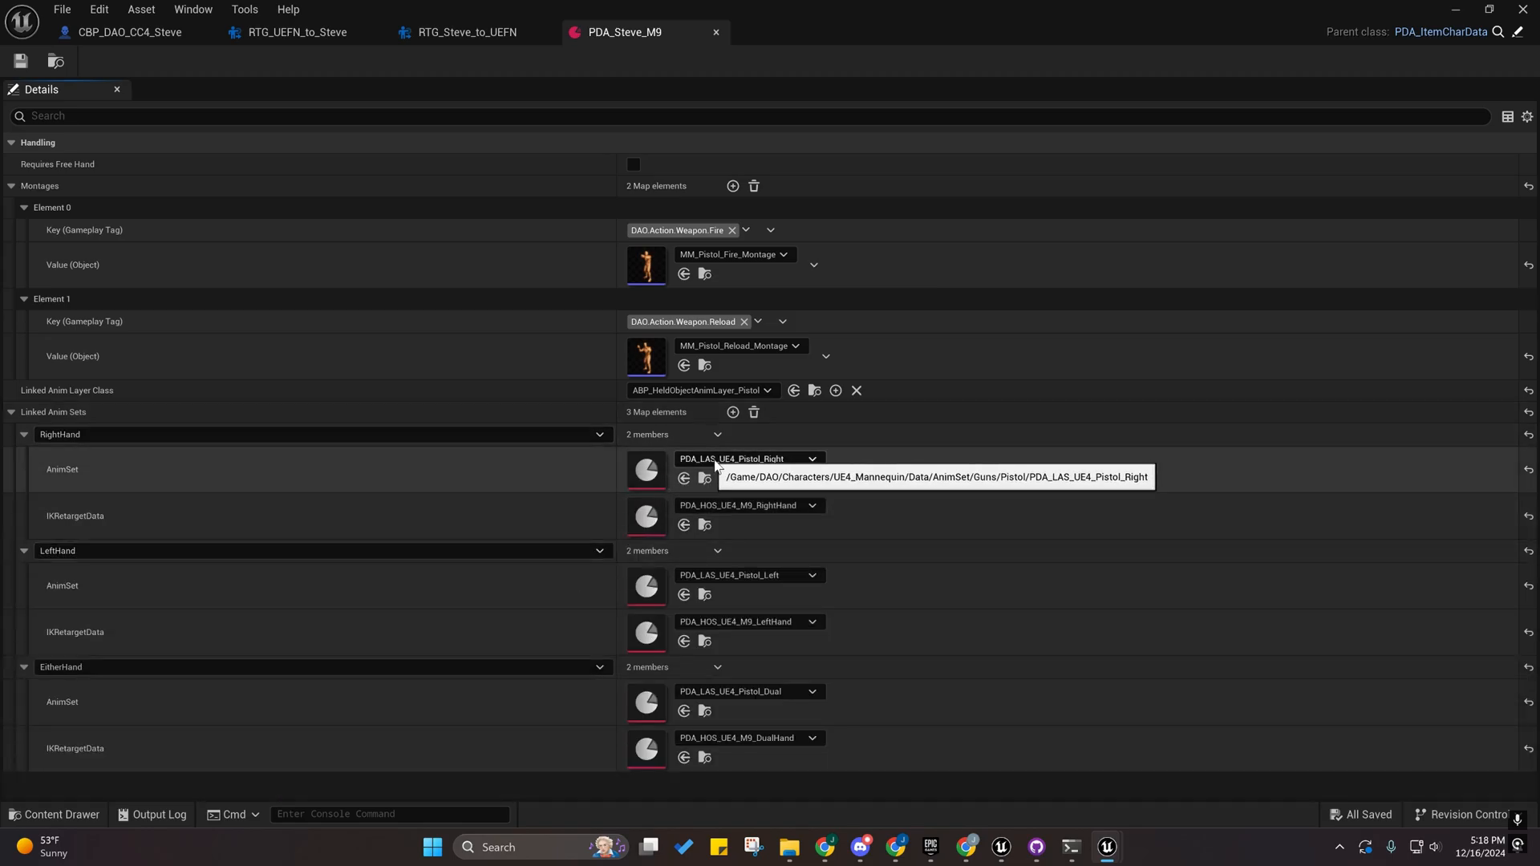
Open the RightHand AnimSet asset PDA_LAS_UE4_Pistol_Right and expand all its default properties.
double_click(646, 470)
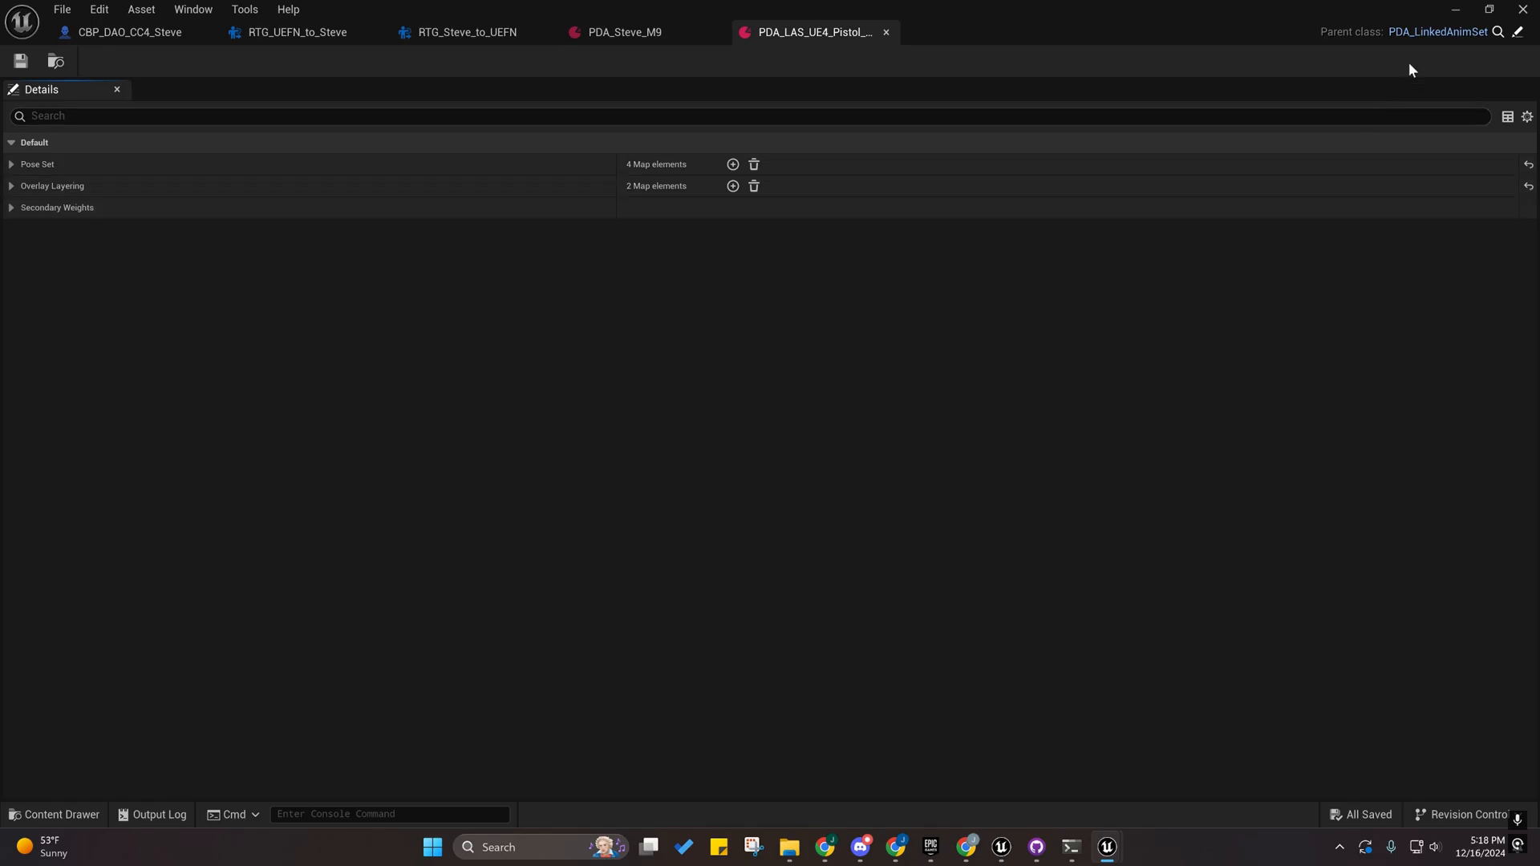
right_click(65, 142)
left_click(94, 193)
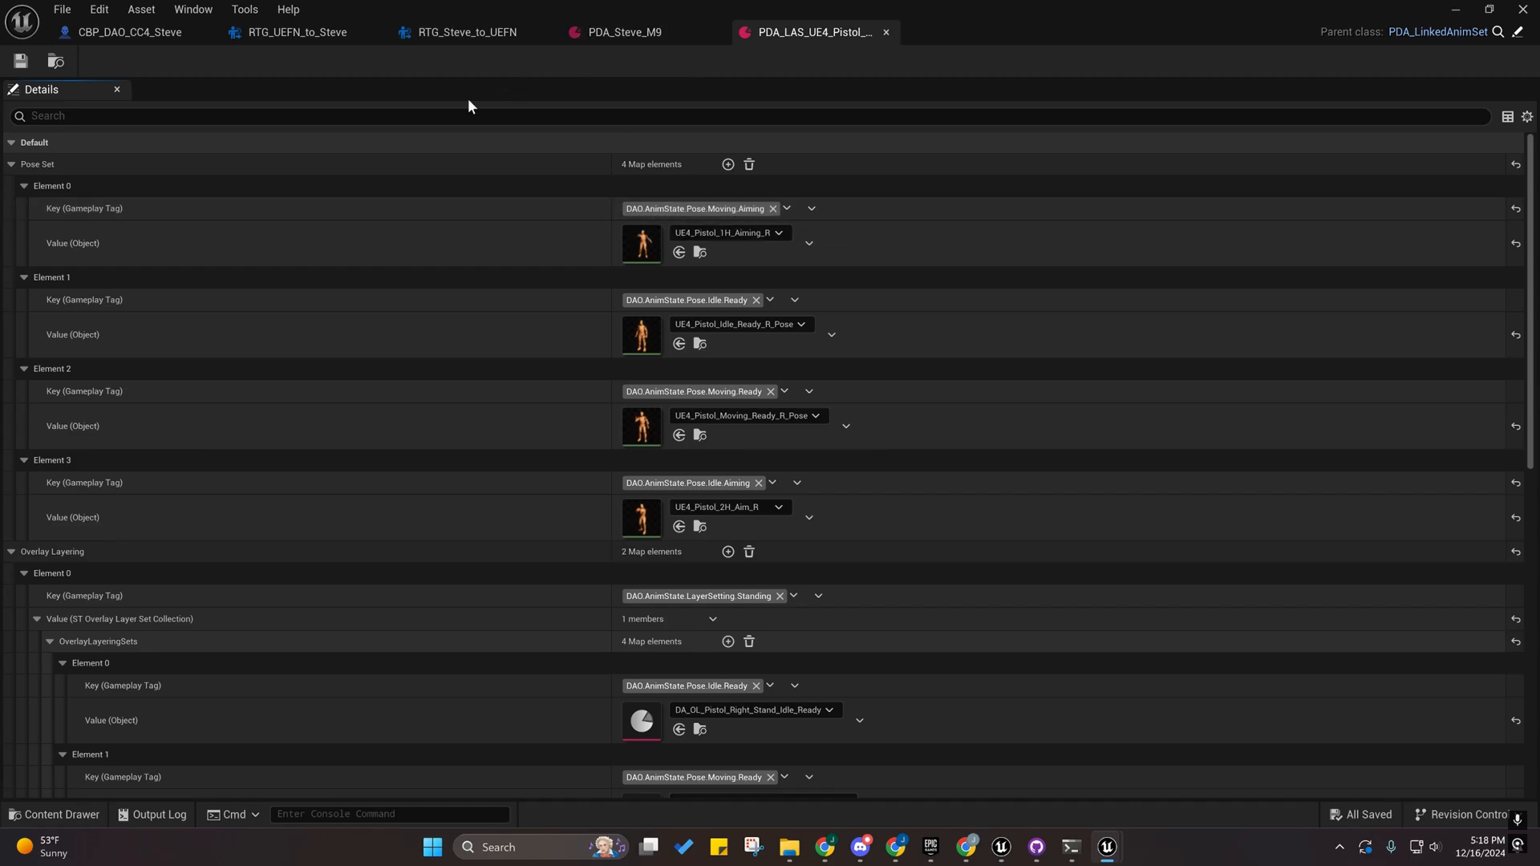
Return to PDA_Steve_M9 and open its linked anim layer blueprint, ABP_HeldObjectAnimLayer_Pistol.
left_click(590, 32)
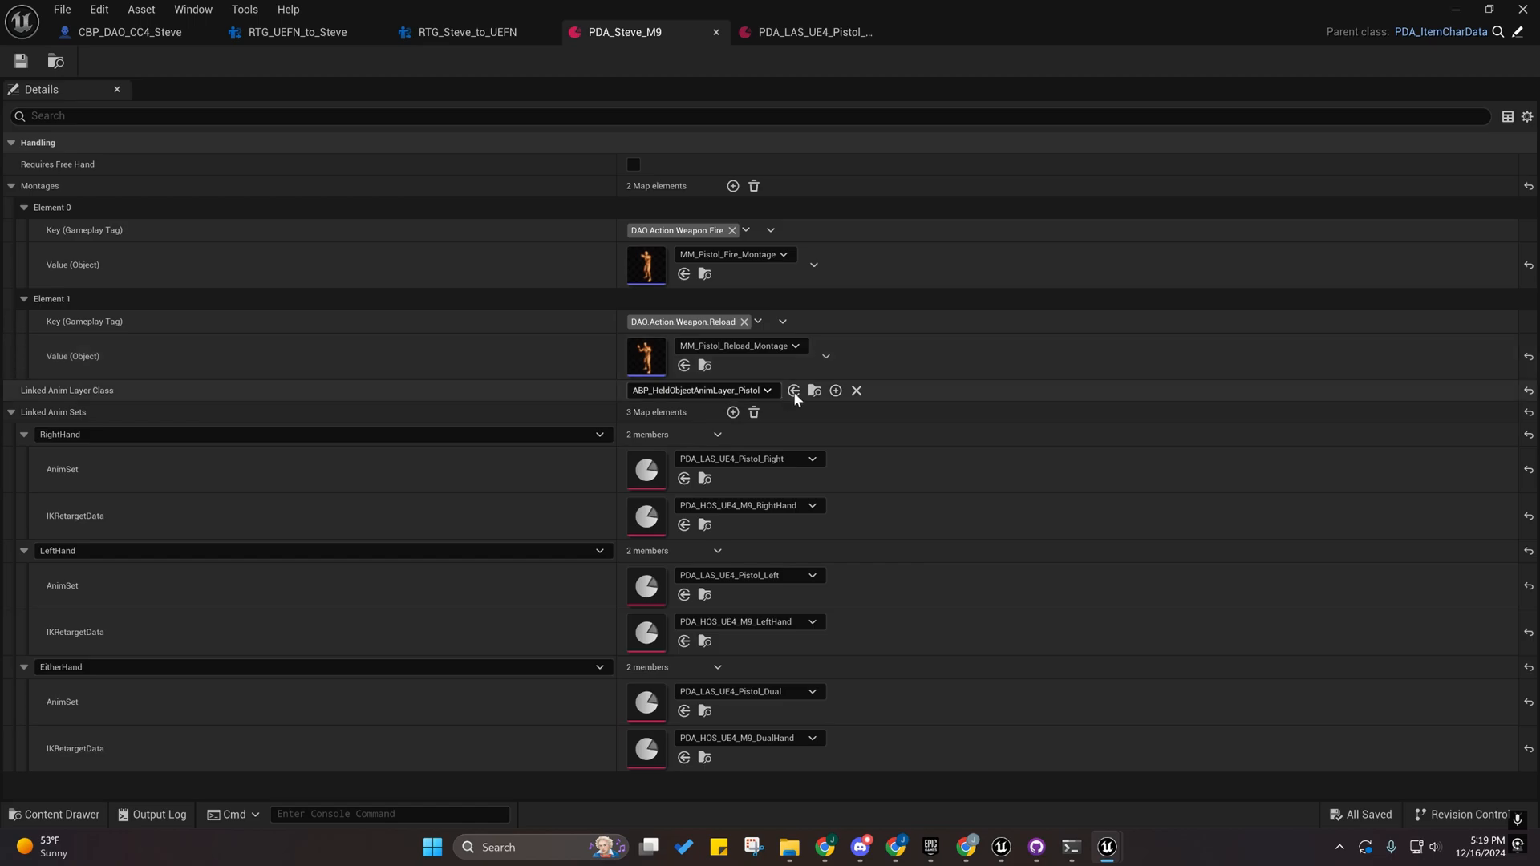
left_click(815, 391)
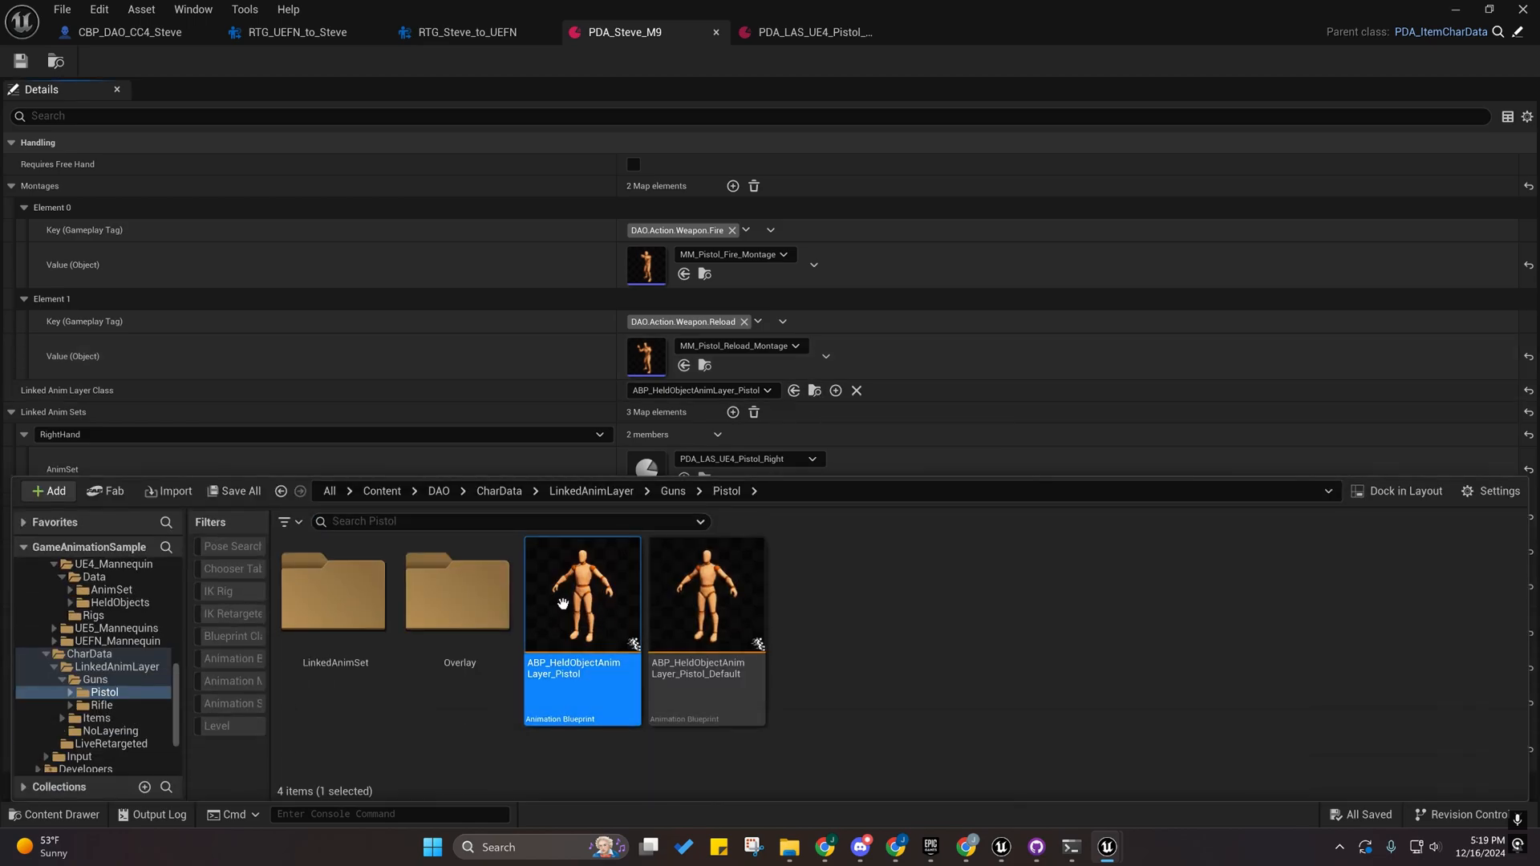
double_click(561, 603)
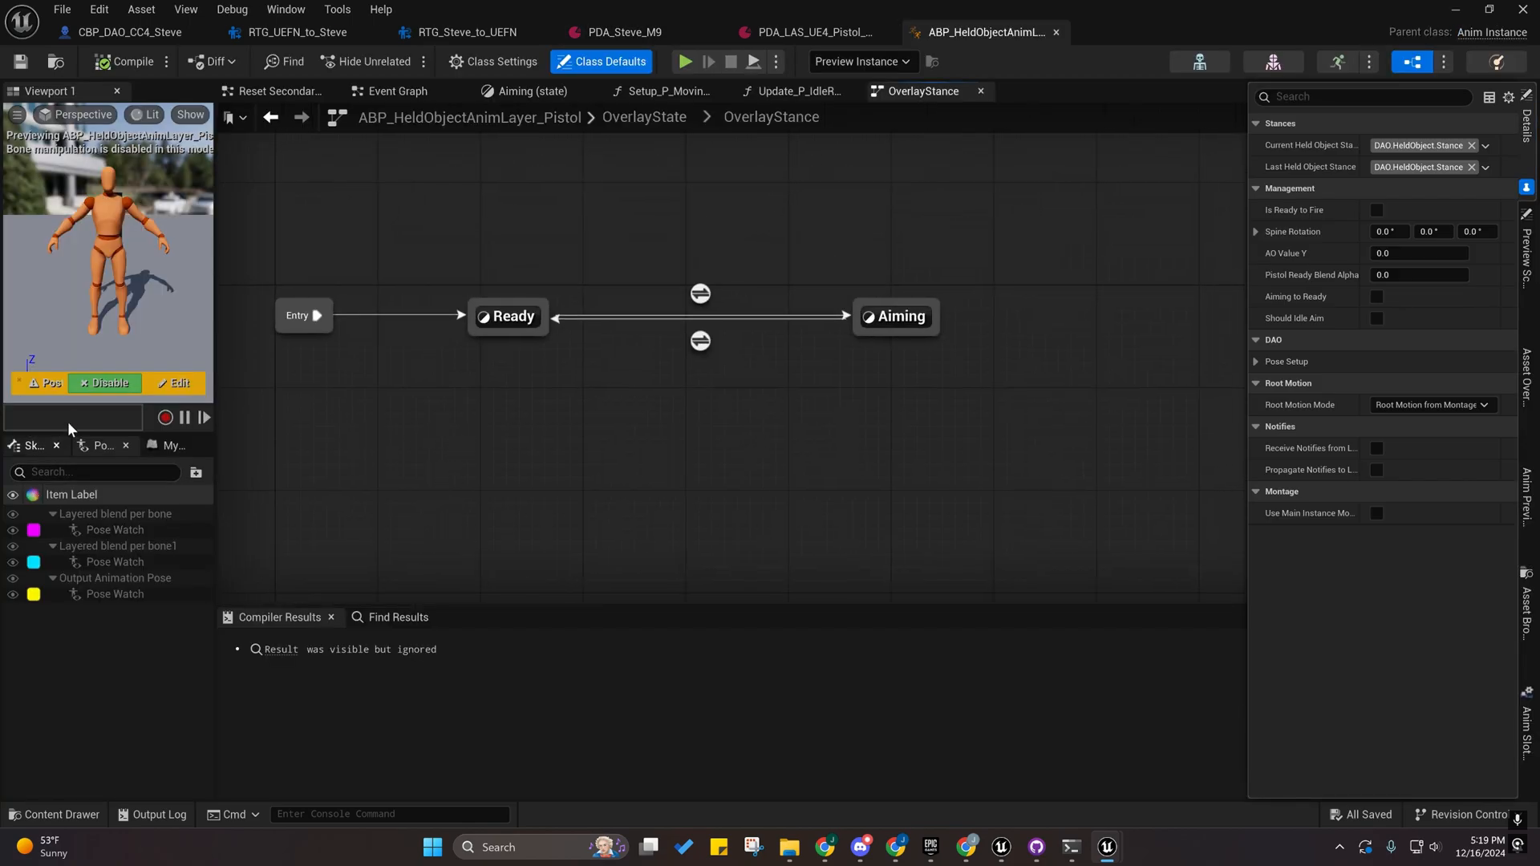
Expand the blueprint's DAO functions down to Pose, Setup, Primary and look over the primary pose setup functions.
left_click(169, 445)
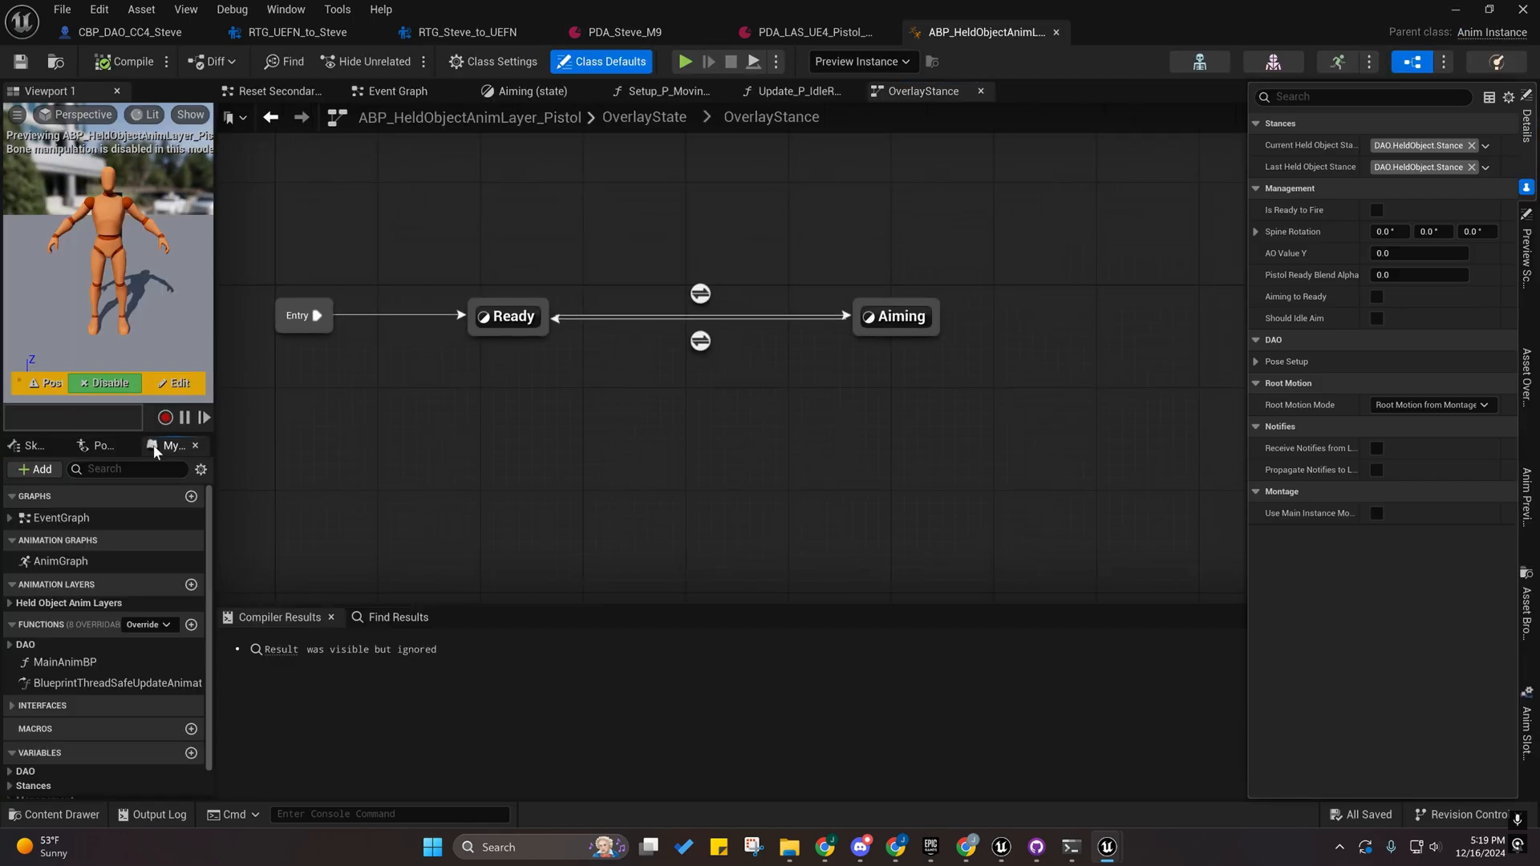
scroll(22, 618, "down", 1)
left_click(11, 614)
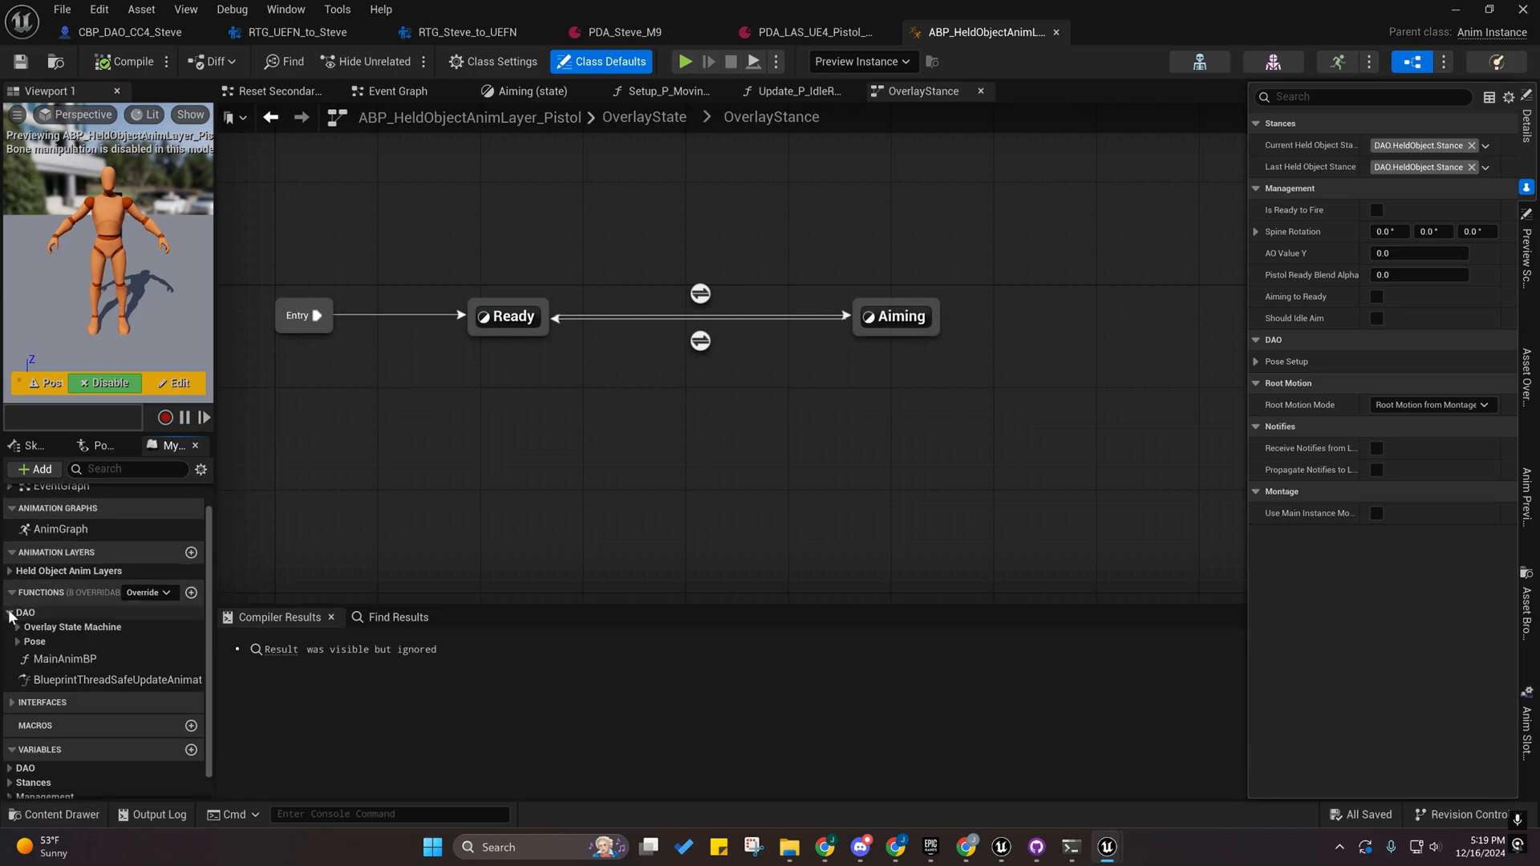
left_click(17, 640)
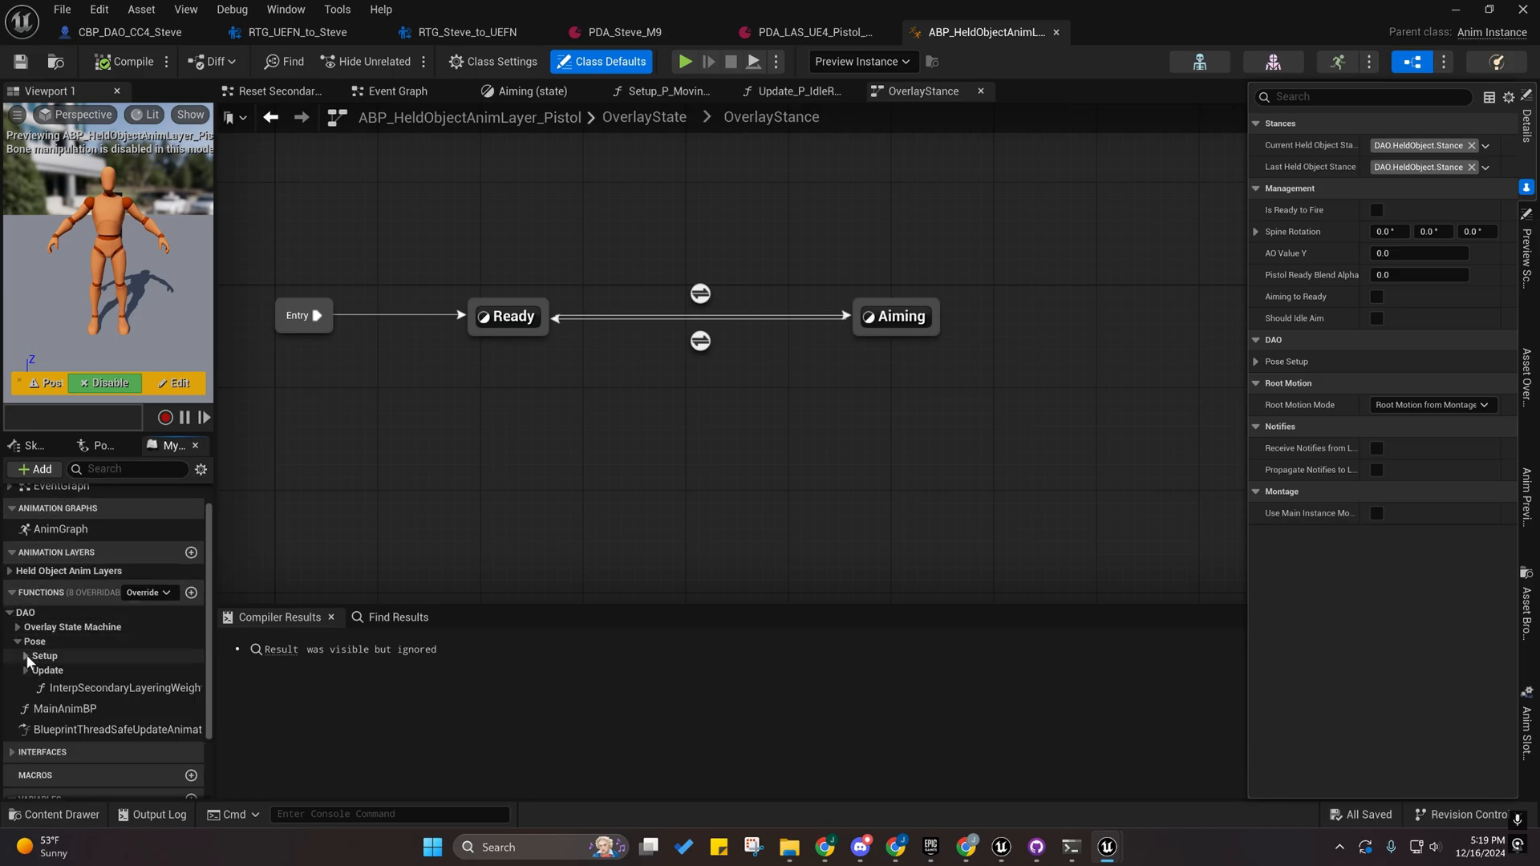
left_click(26, 655)
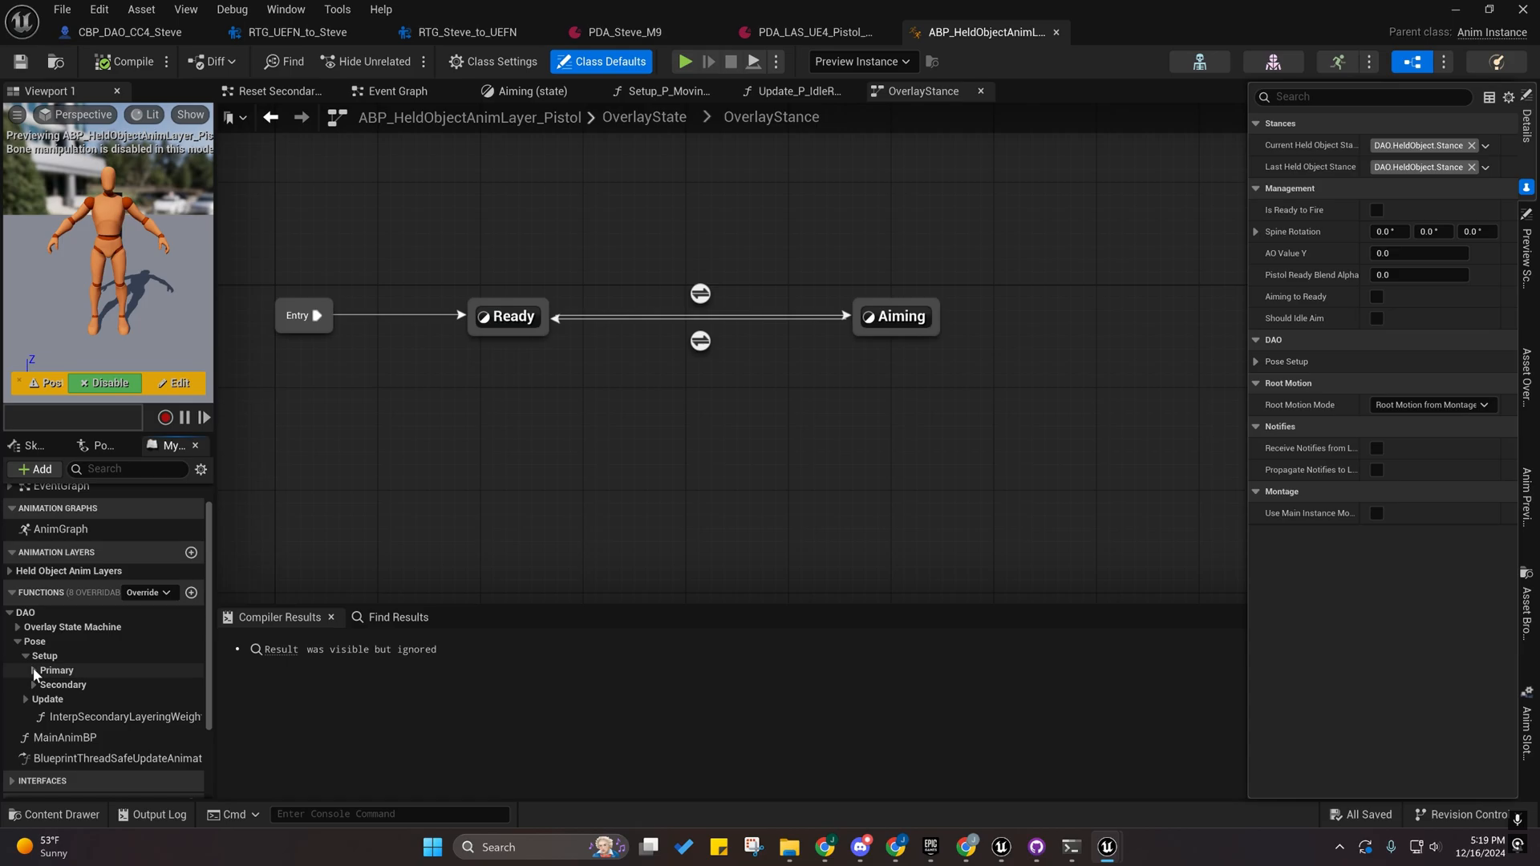
left_click(34, 671)
scroll(37, 666, "down", 2)
left_click(121, 611)
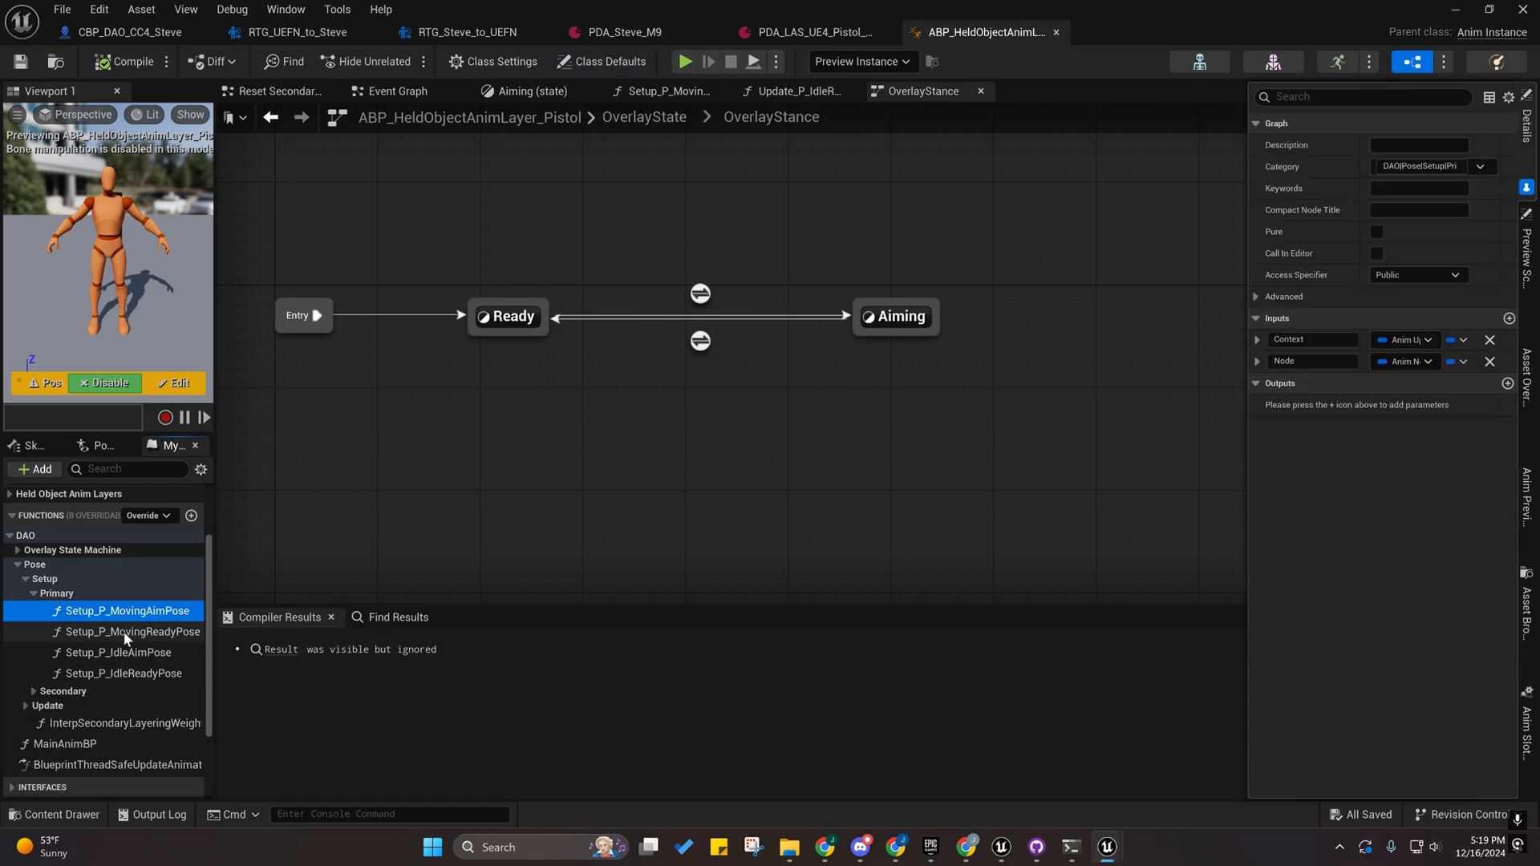
left_click(125, 652)
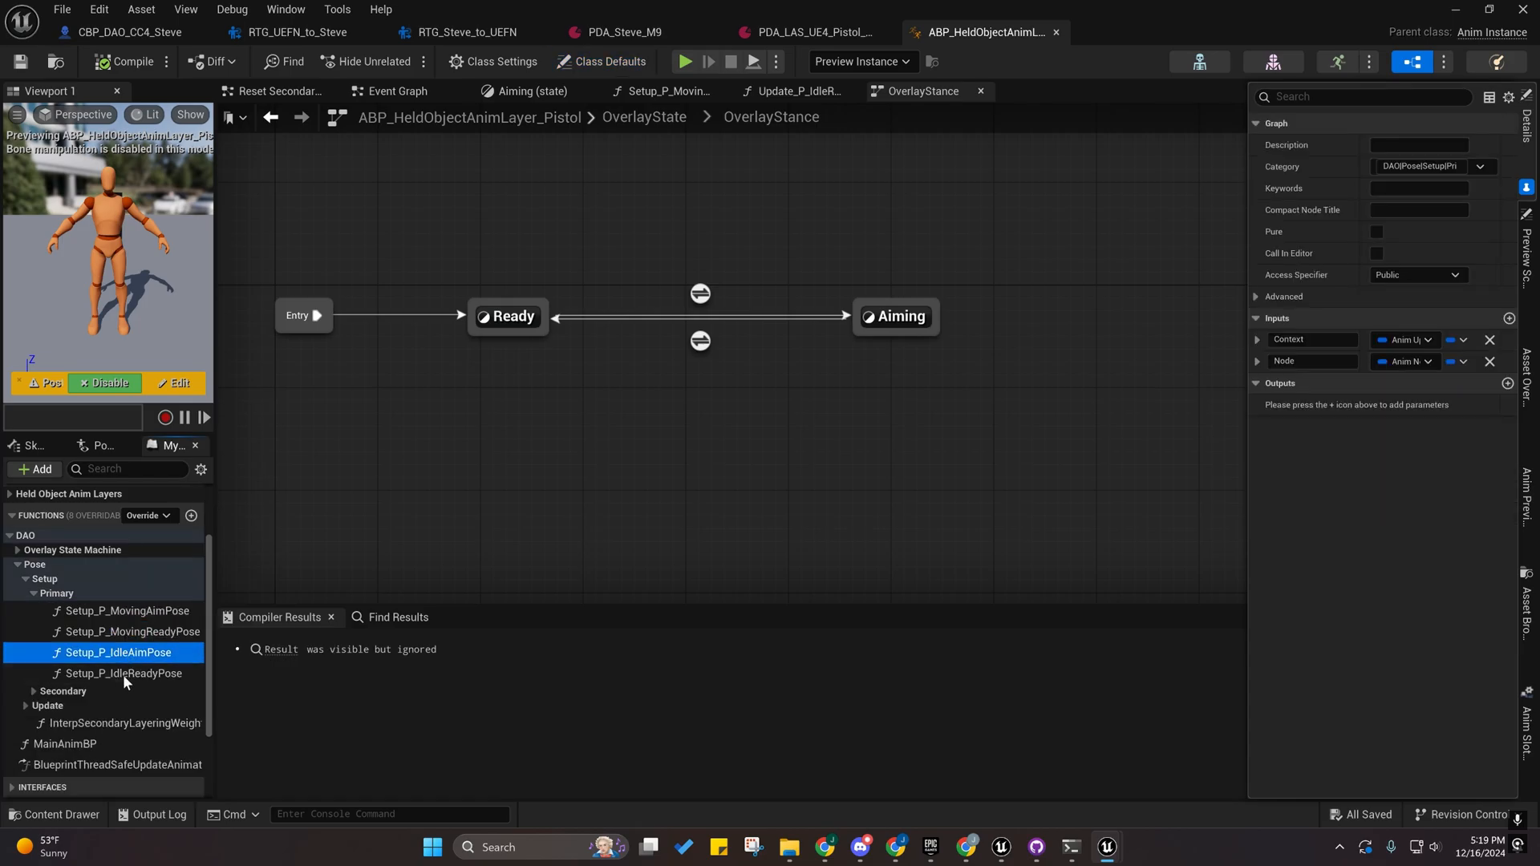
Open the Setup_P_MovingAimPose and Setup_P_MovingReadyPose function graphs and examine the gameplay tags used to find their poses.
double_click(116, 616)
scroll(483, 431, "up", 1)
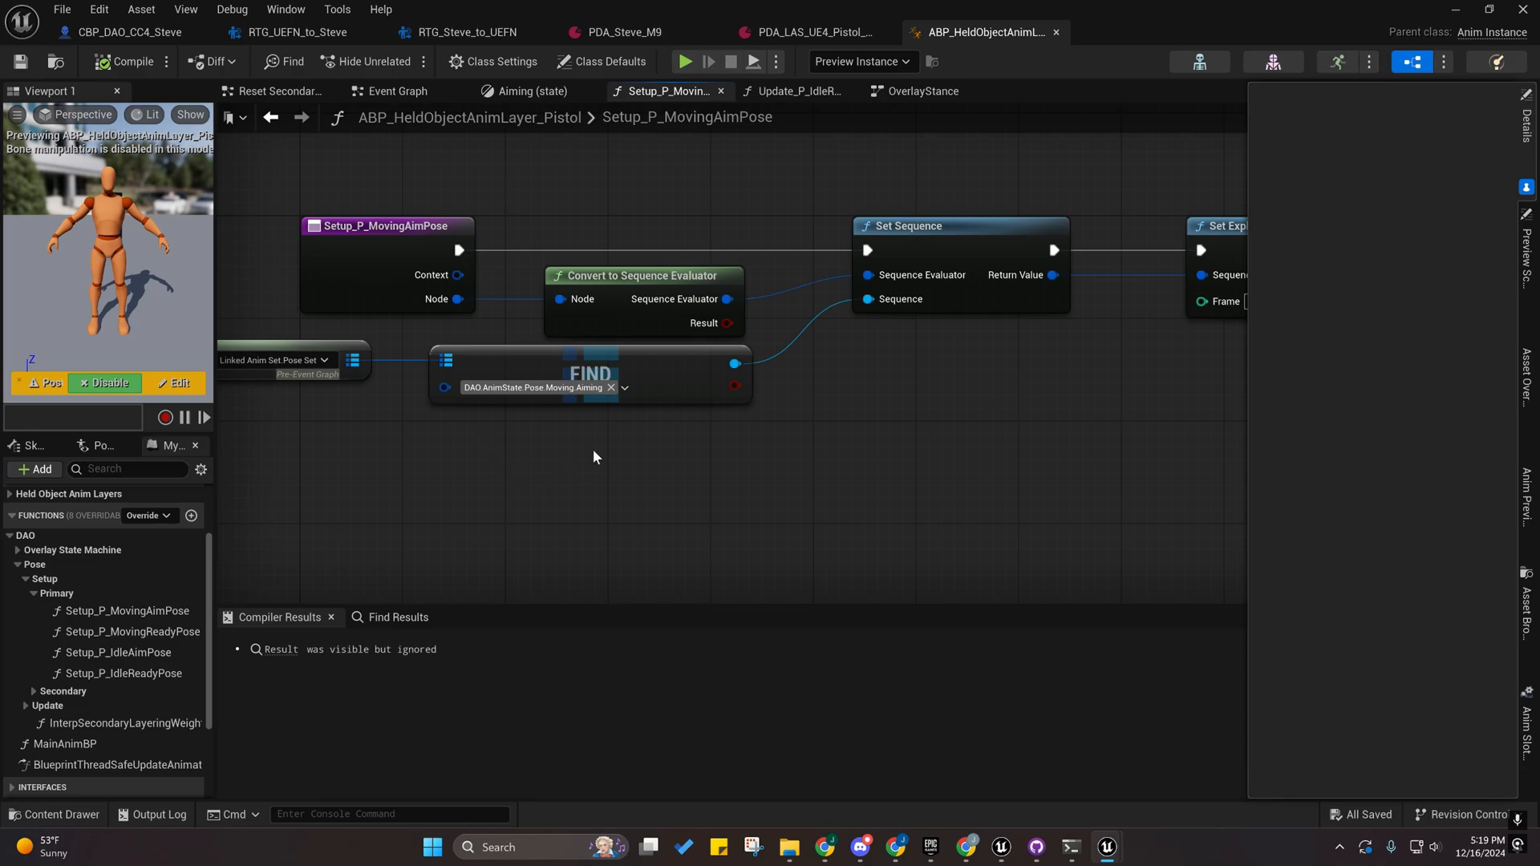
right_click_drag(396, 455, 423, 377)
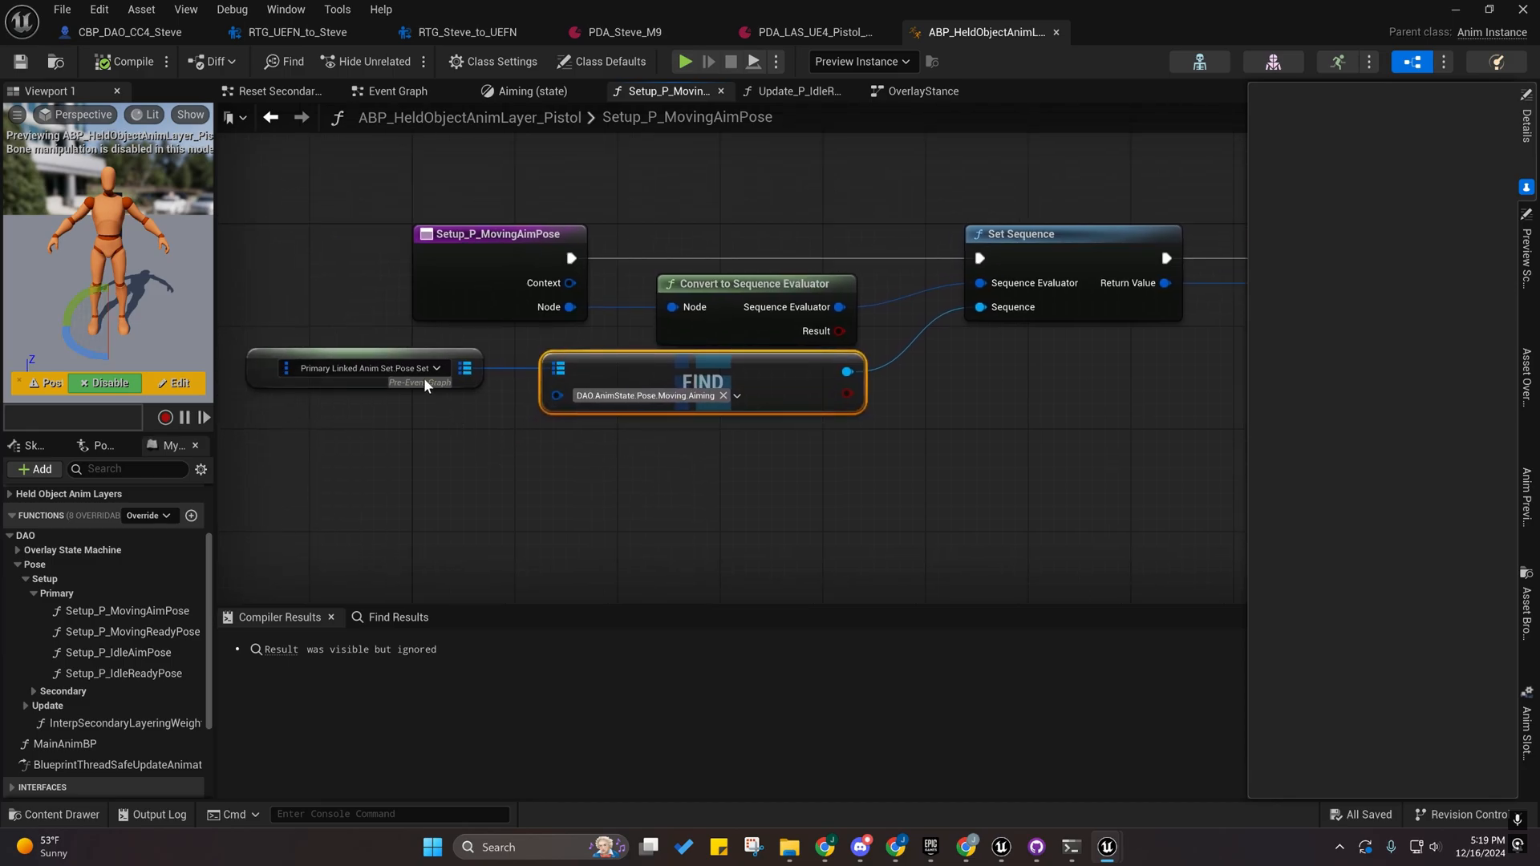
right_click_drag(593, 474, 396, 418)
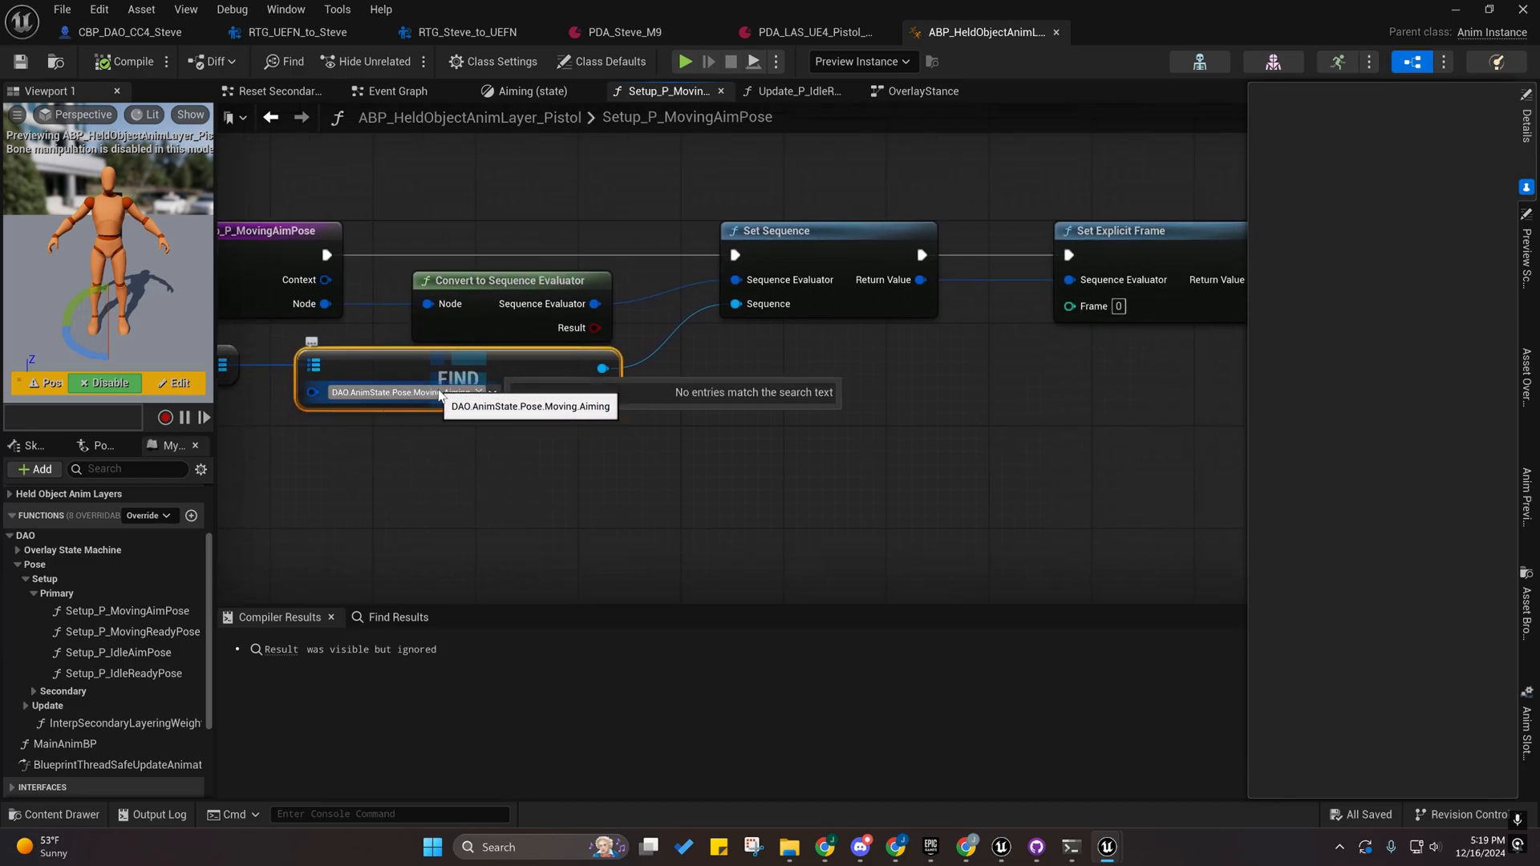
double_click(143, 605)
double_click(137, 631)
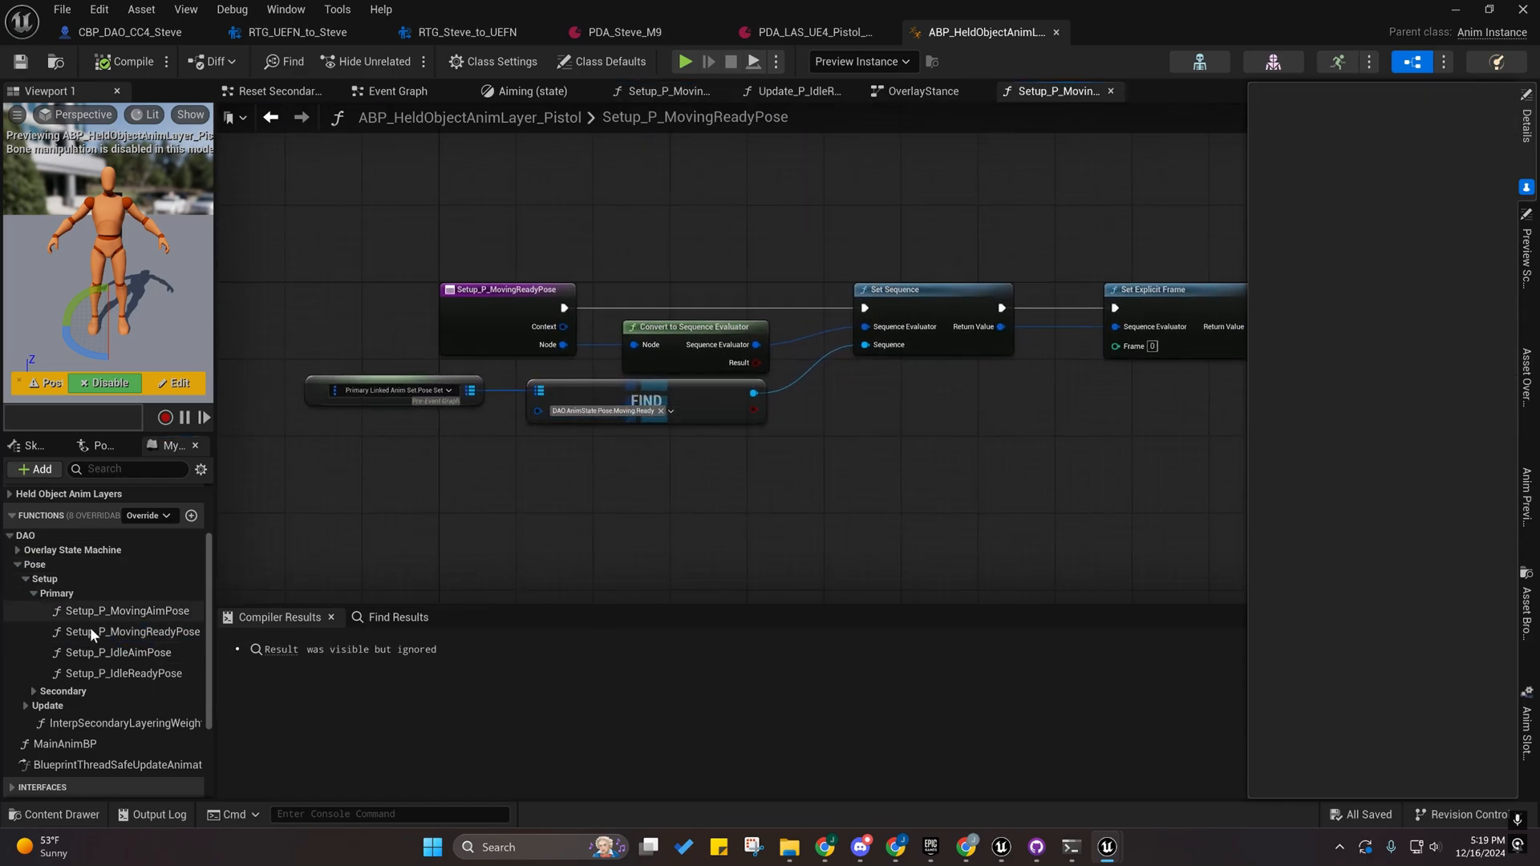
Open the Setup_P_IdleAimPose and Setup_P_IdleReadyPose function graphs and examine the gameplay tags used to find their poses.
double_click(93, 654)
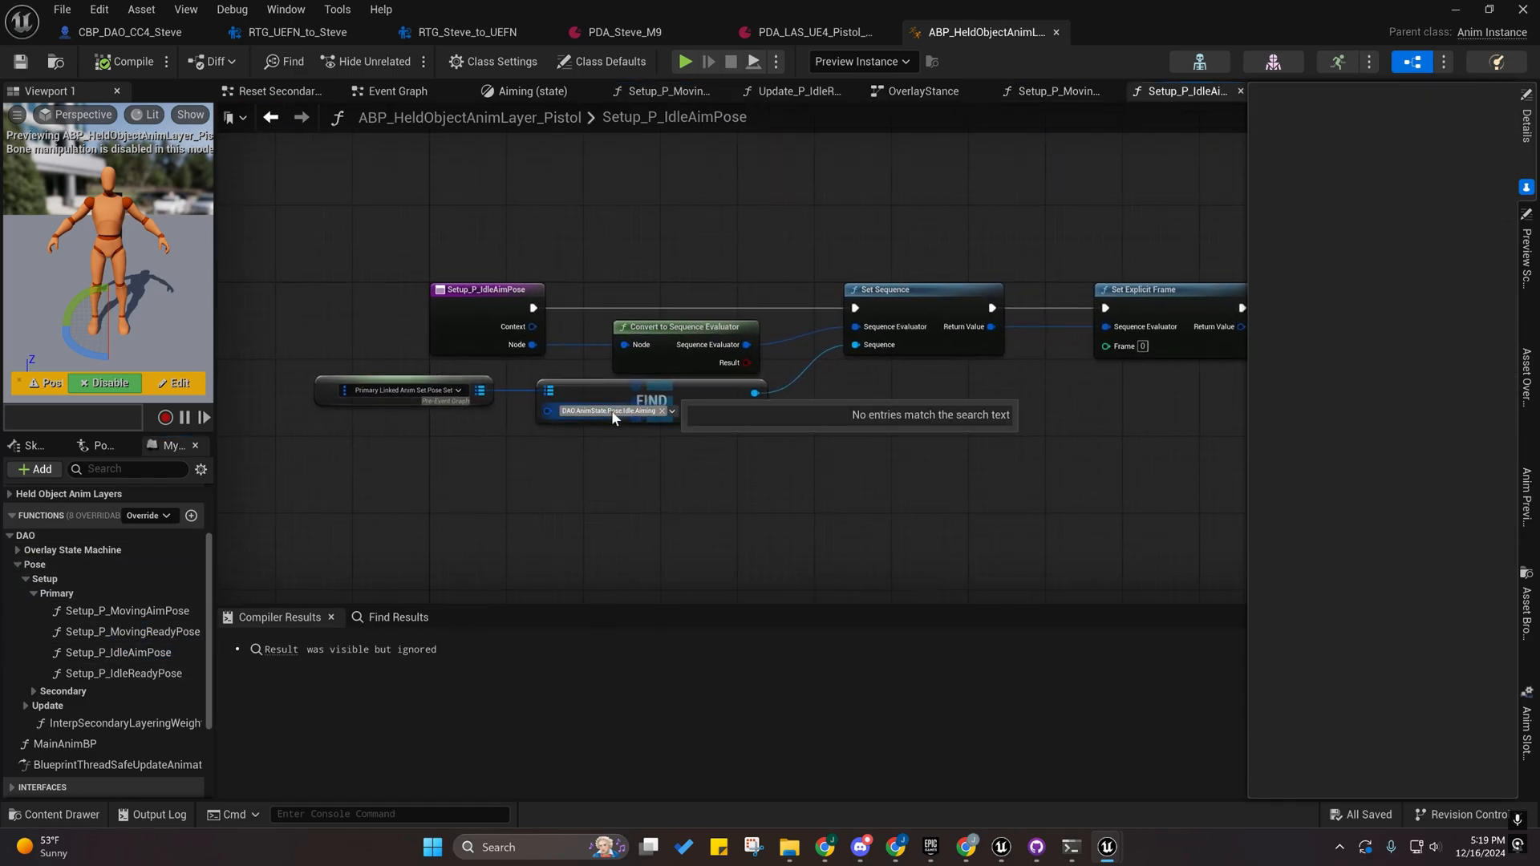
double_click(104, 673)
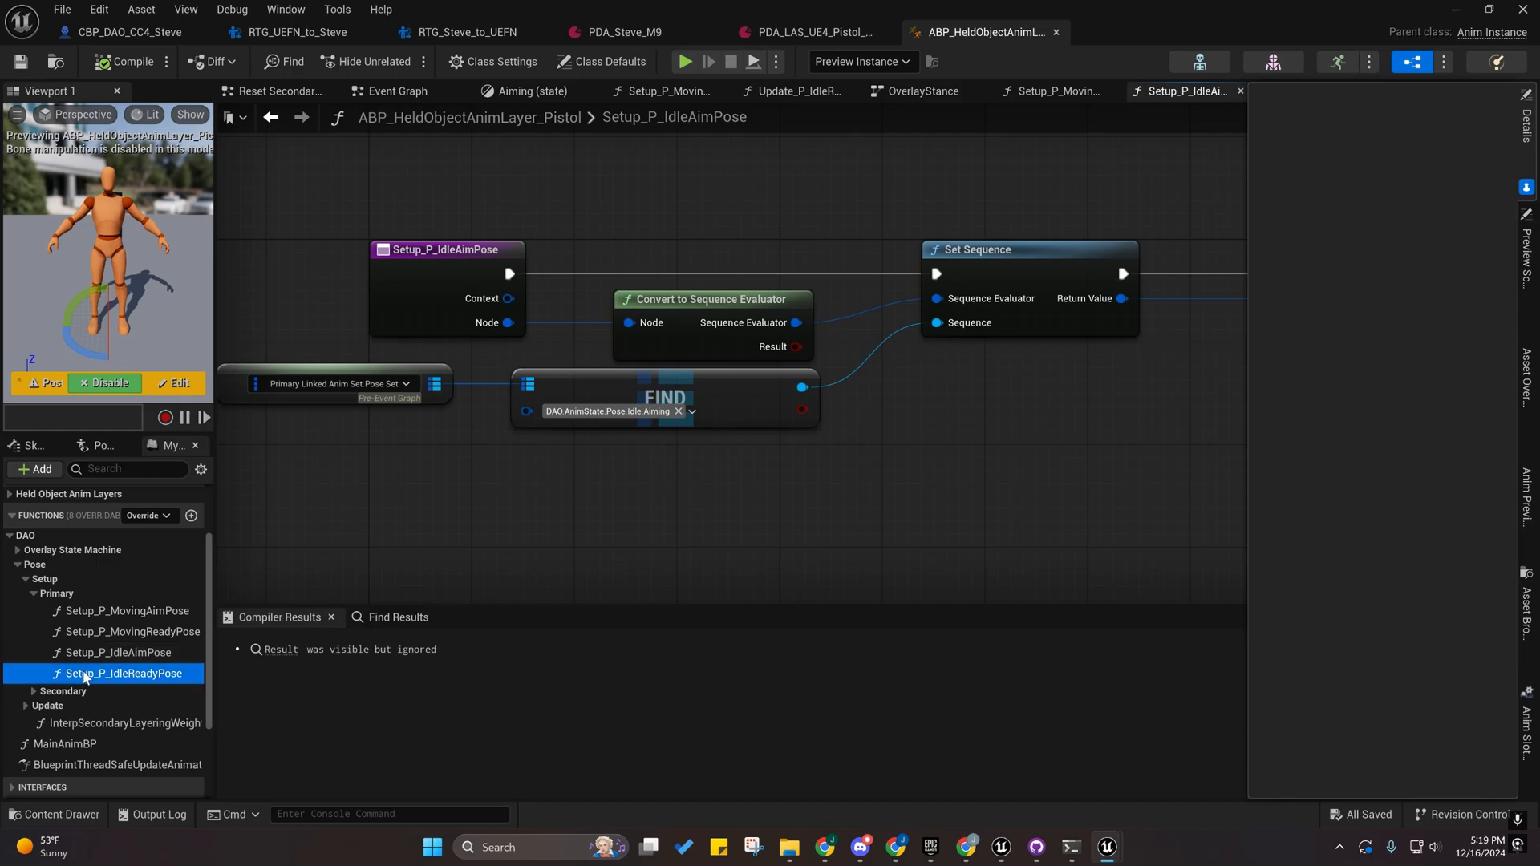
scroll(559, 289, "up", 2)
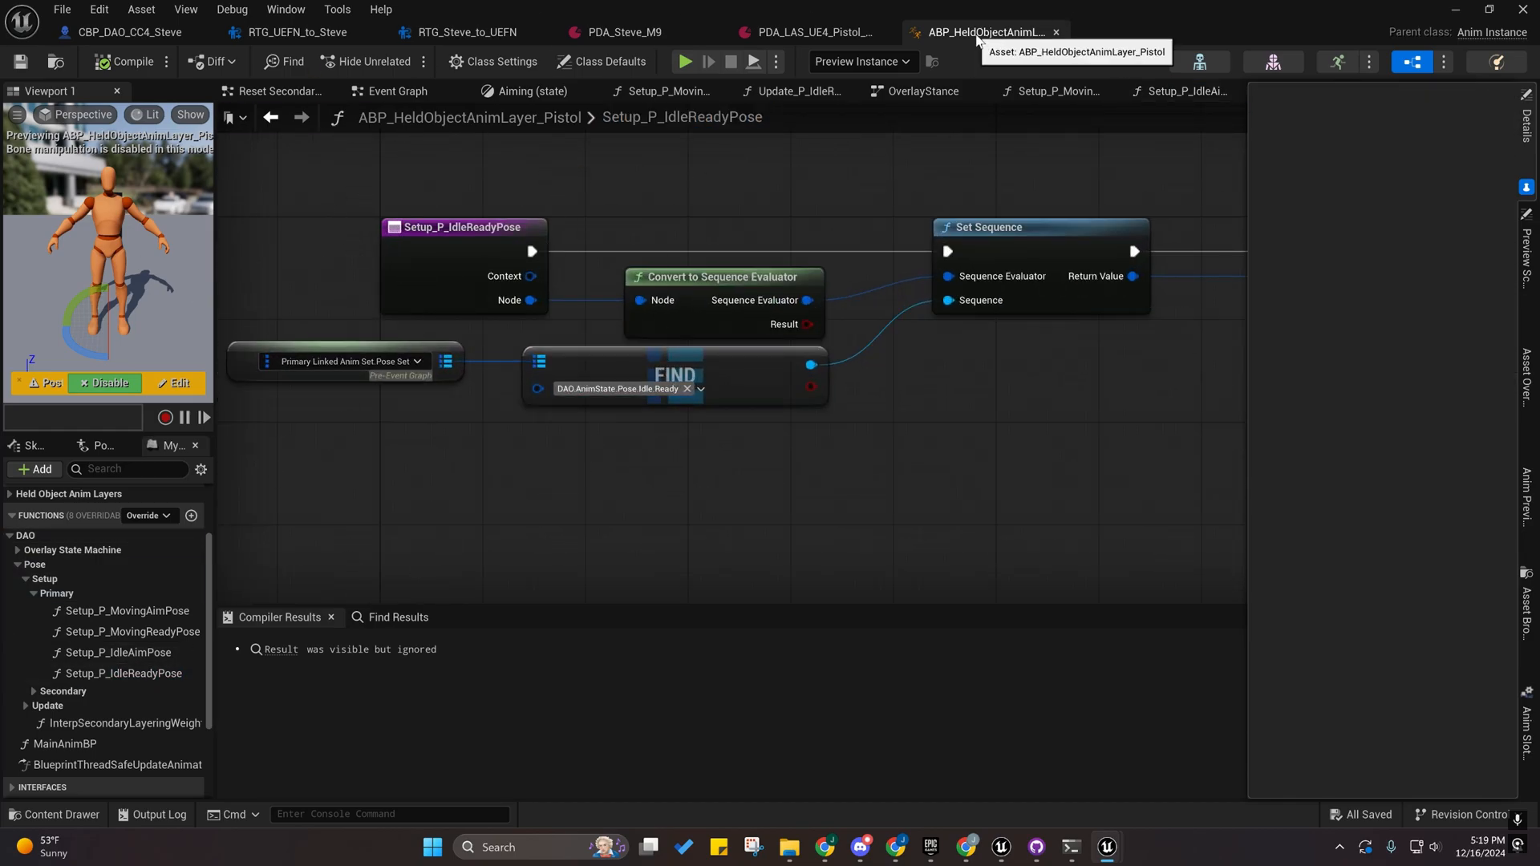
right_click_drag(599, 422, 509, 457)
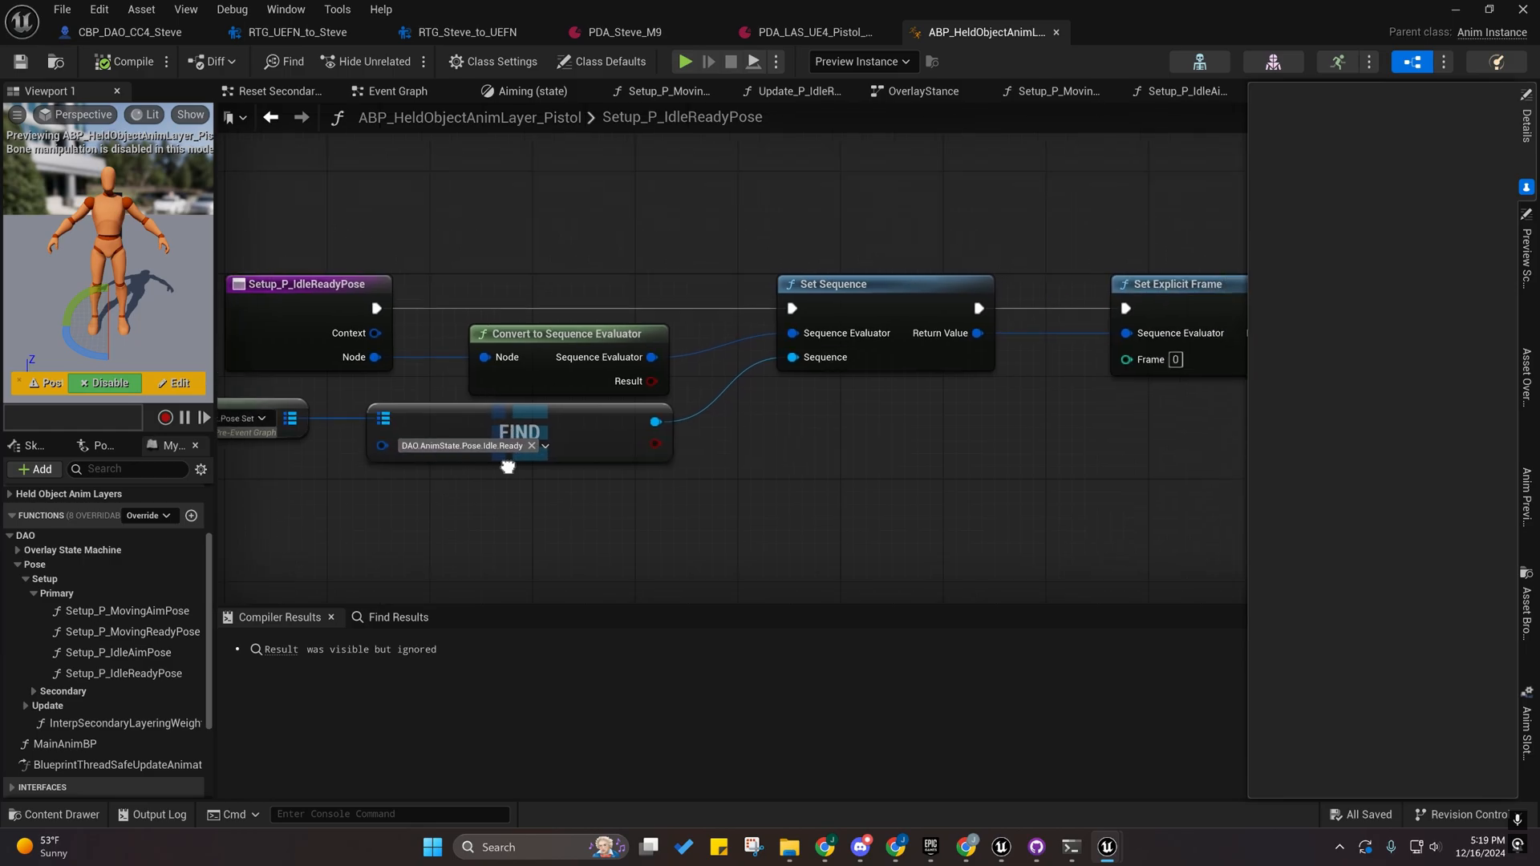
Reopen the RightHand AnimSet from PDA_Steve_M9 and review its pose set and standing overlay layering sets.
left_click(640, 33)
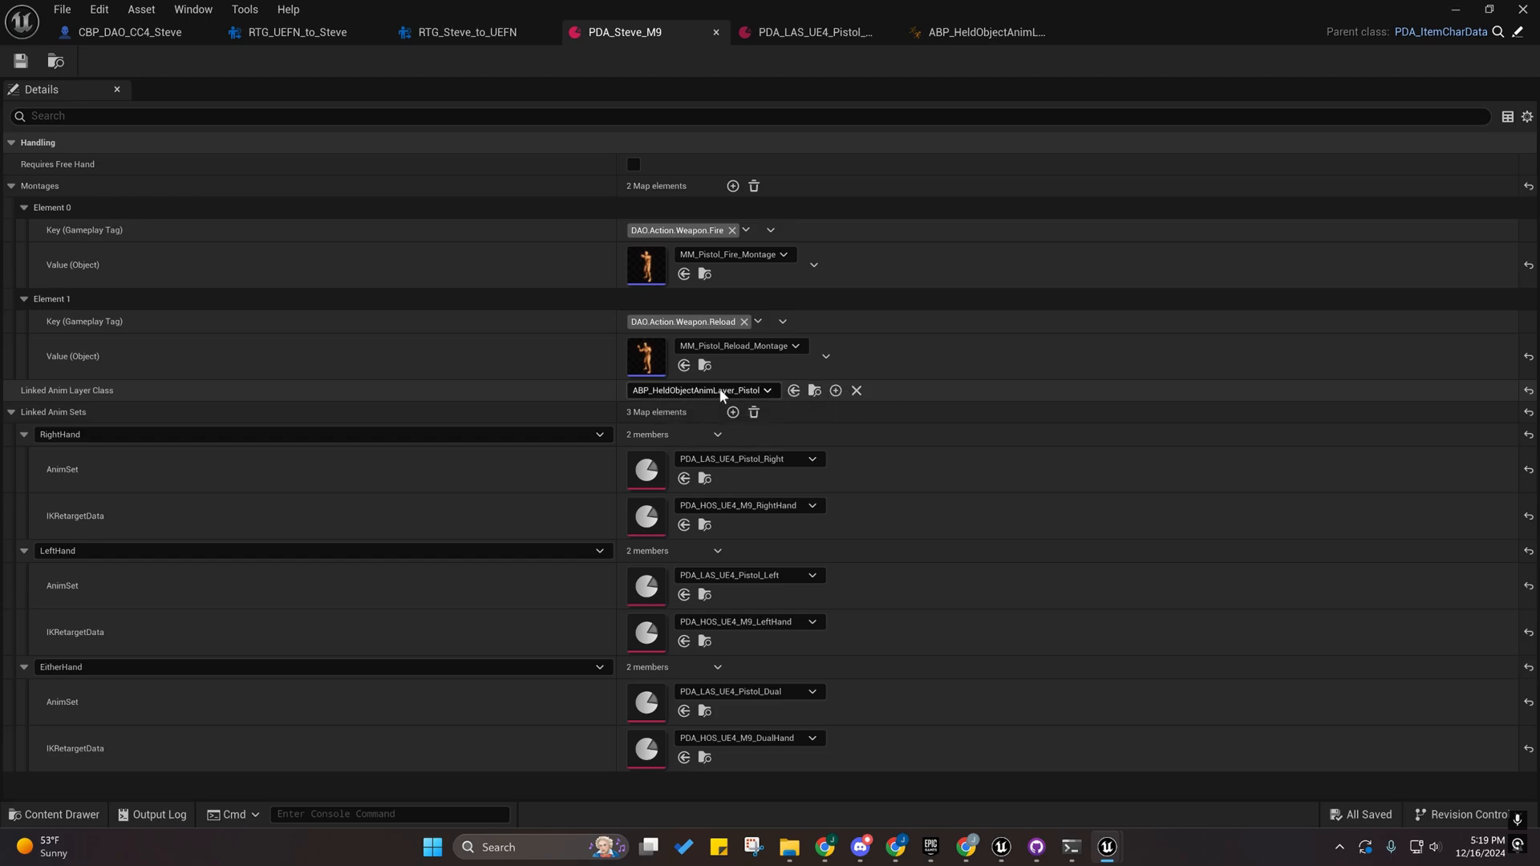
double_click(646, 470)
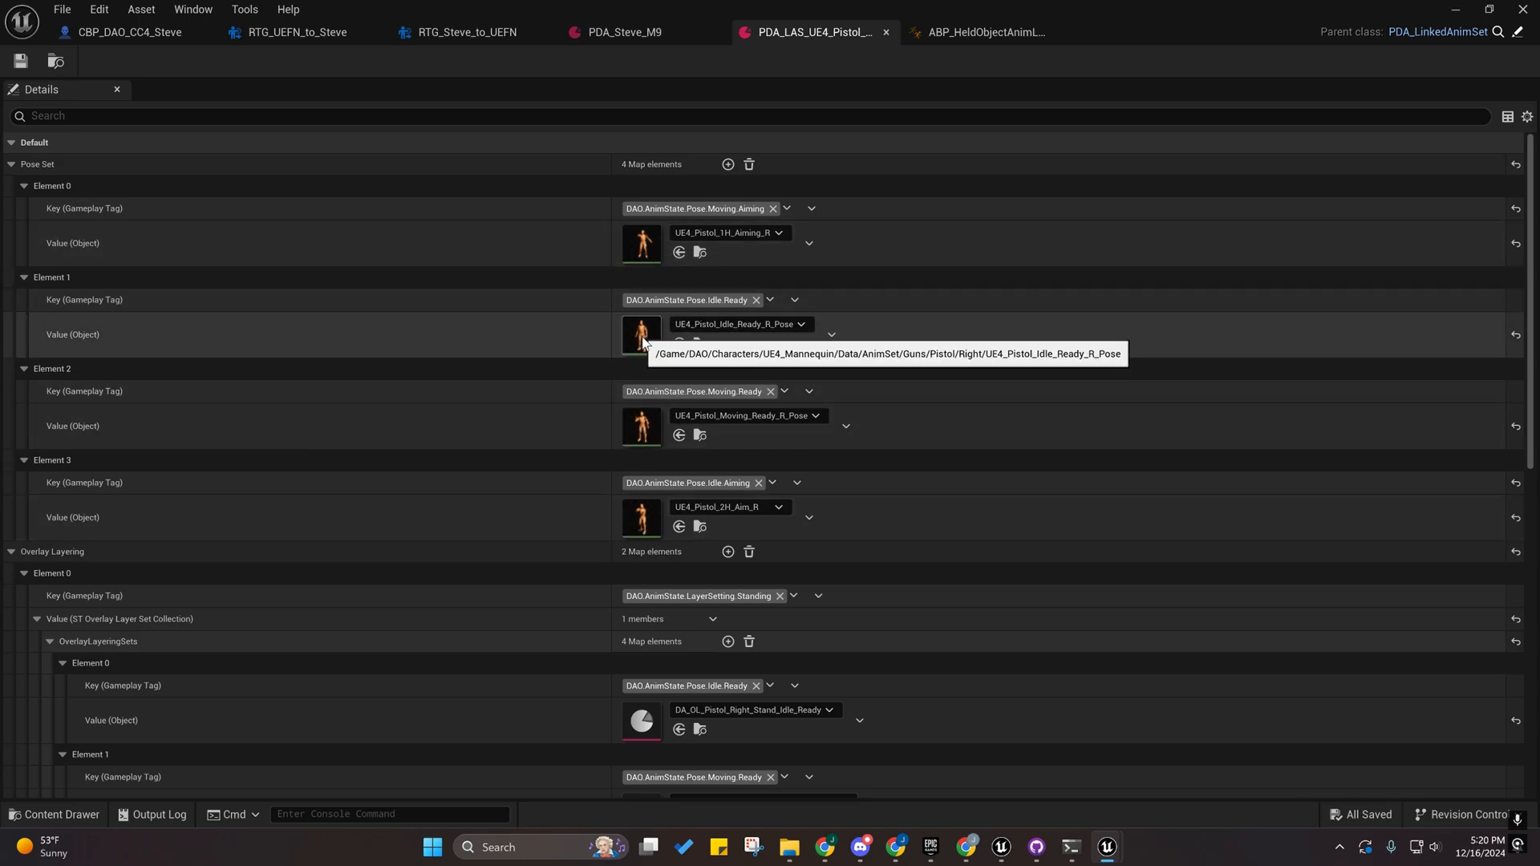
scroll(621, 438, "down", 2)
scroll(621, 439, "down", 6)
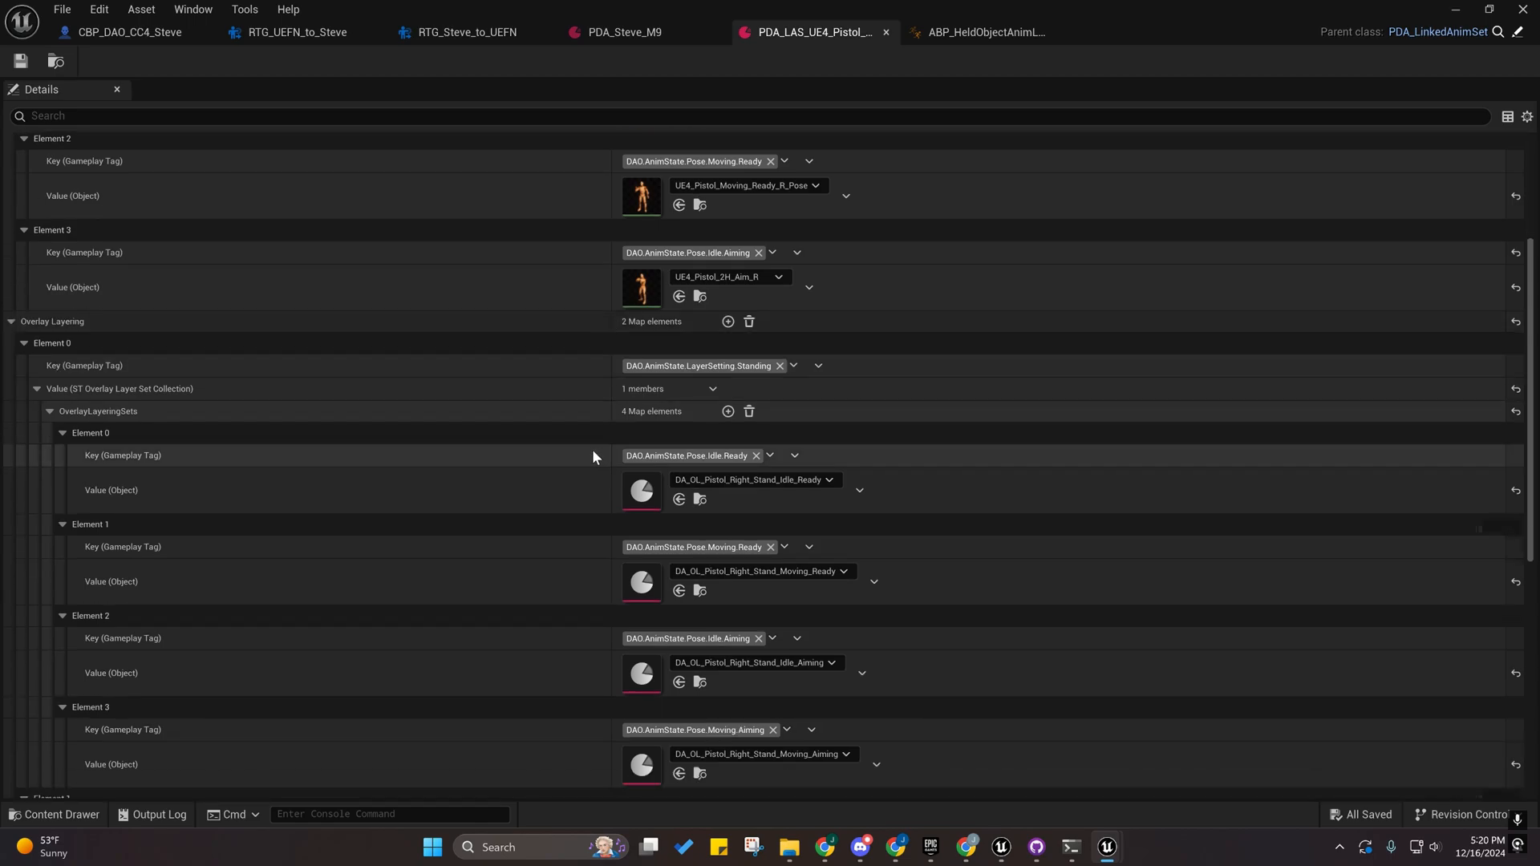
scroll(585, 441, "down", 3)
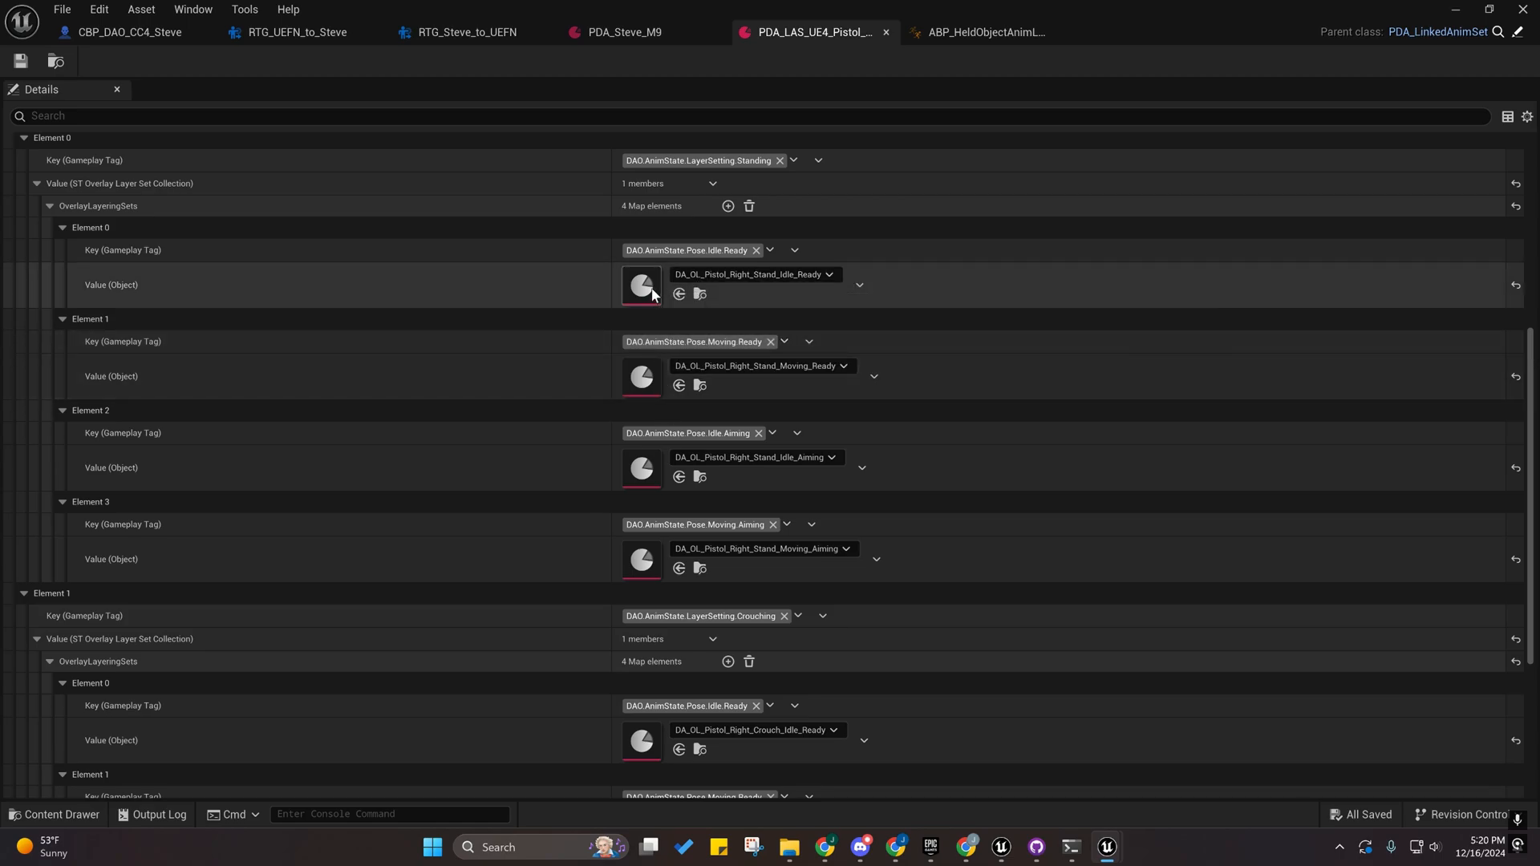
Open the standing idle-ready overlay asset DA_OL_Pistol_Right_Stand_Idle_Ready and expand all its default properties.
double_click(651, 294)
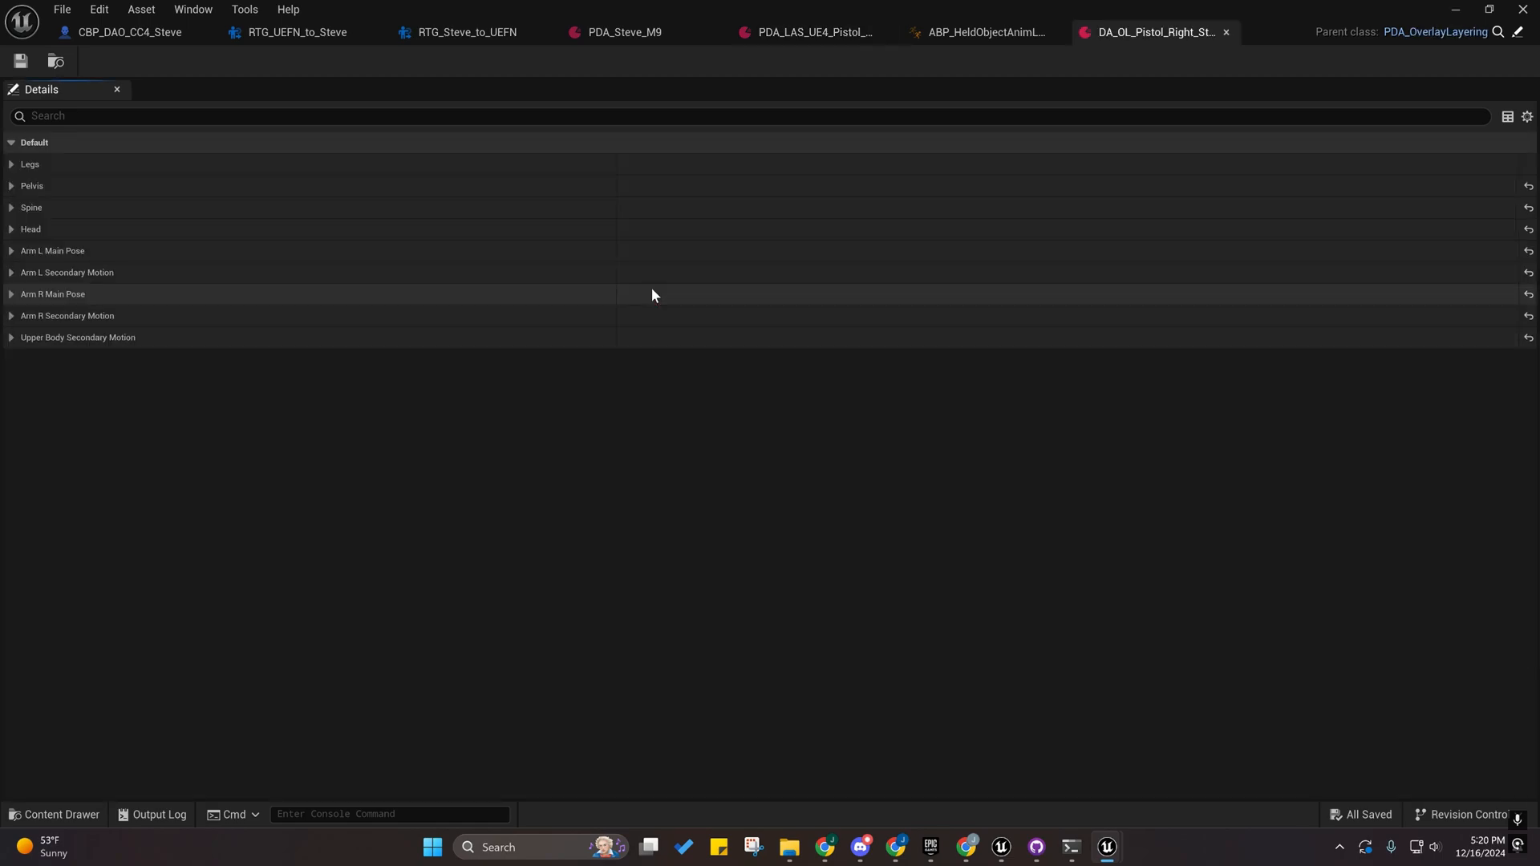
right_click(43, 146)
left_click(97, 198)
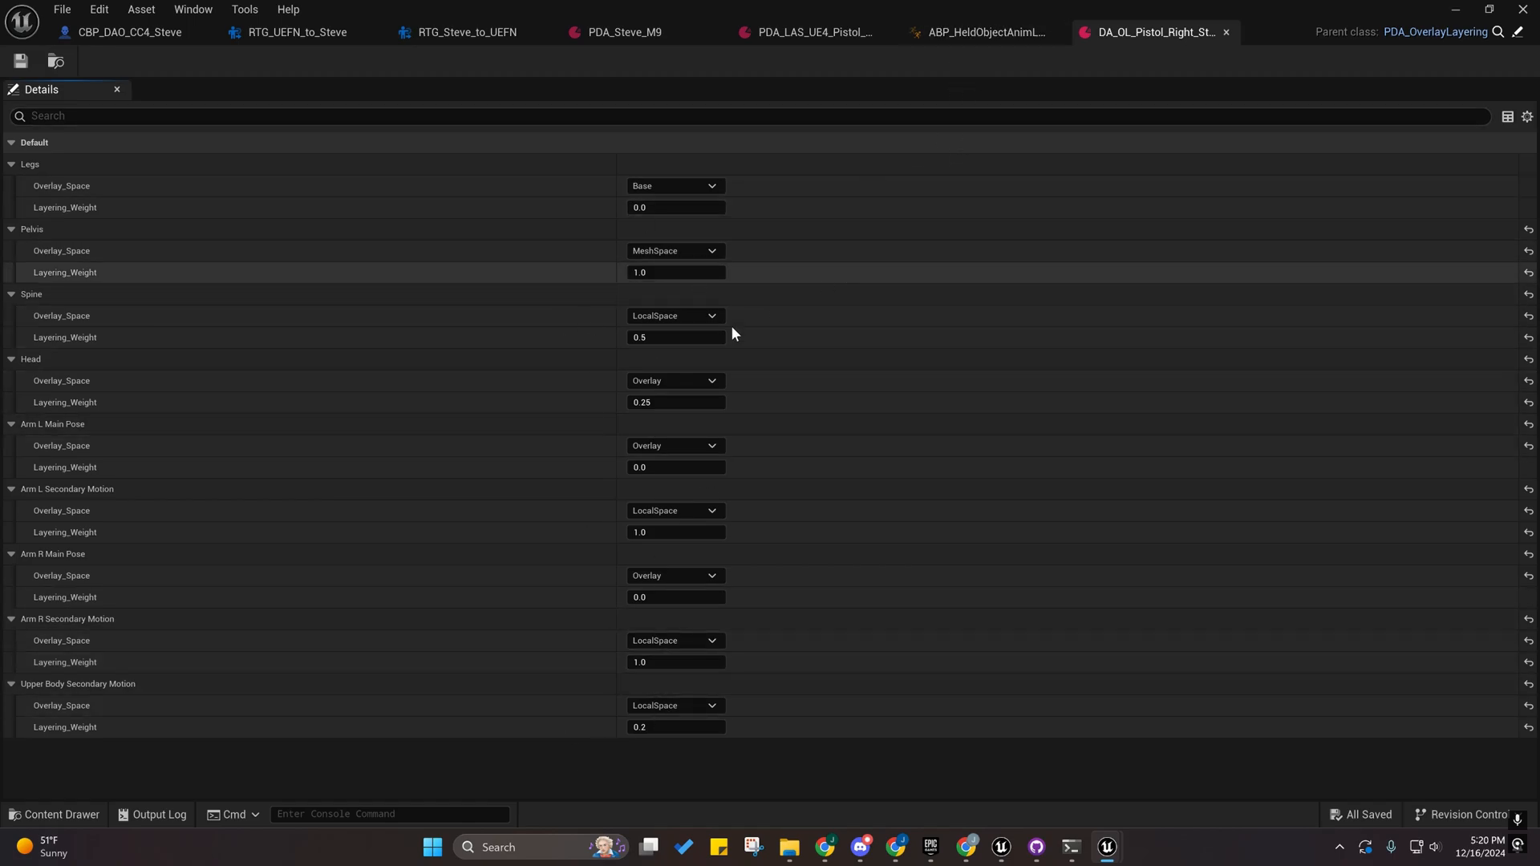
Compare the standing idle-ready overlay settings with the Setup_P_IdleReadyPose graph, and close the overlay asset.
left_click(968, 36)
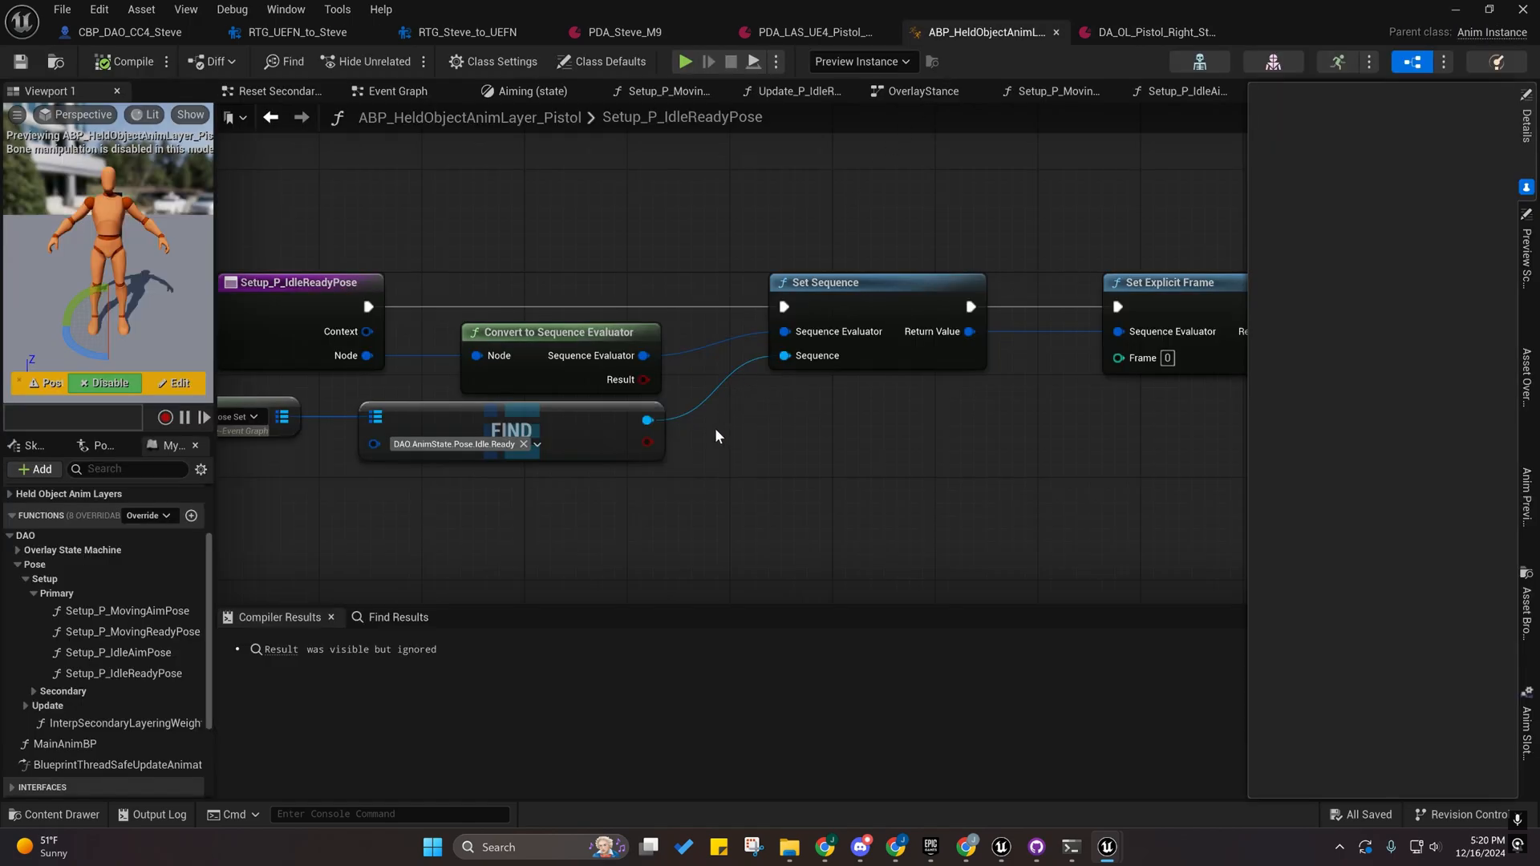
right_click_drag(716, 436, 829, 374)
left_click(1120, 35)
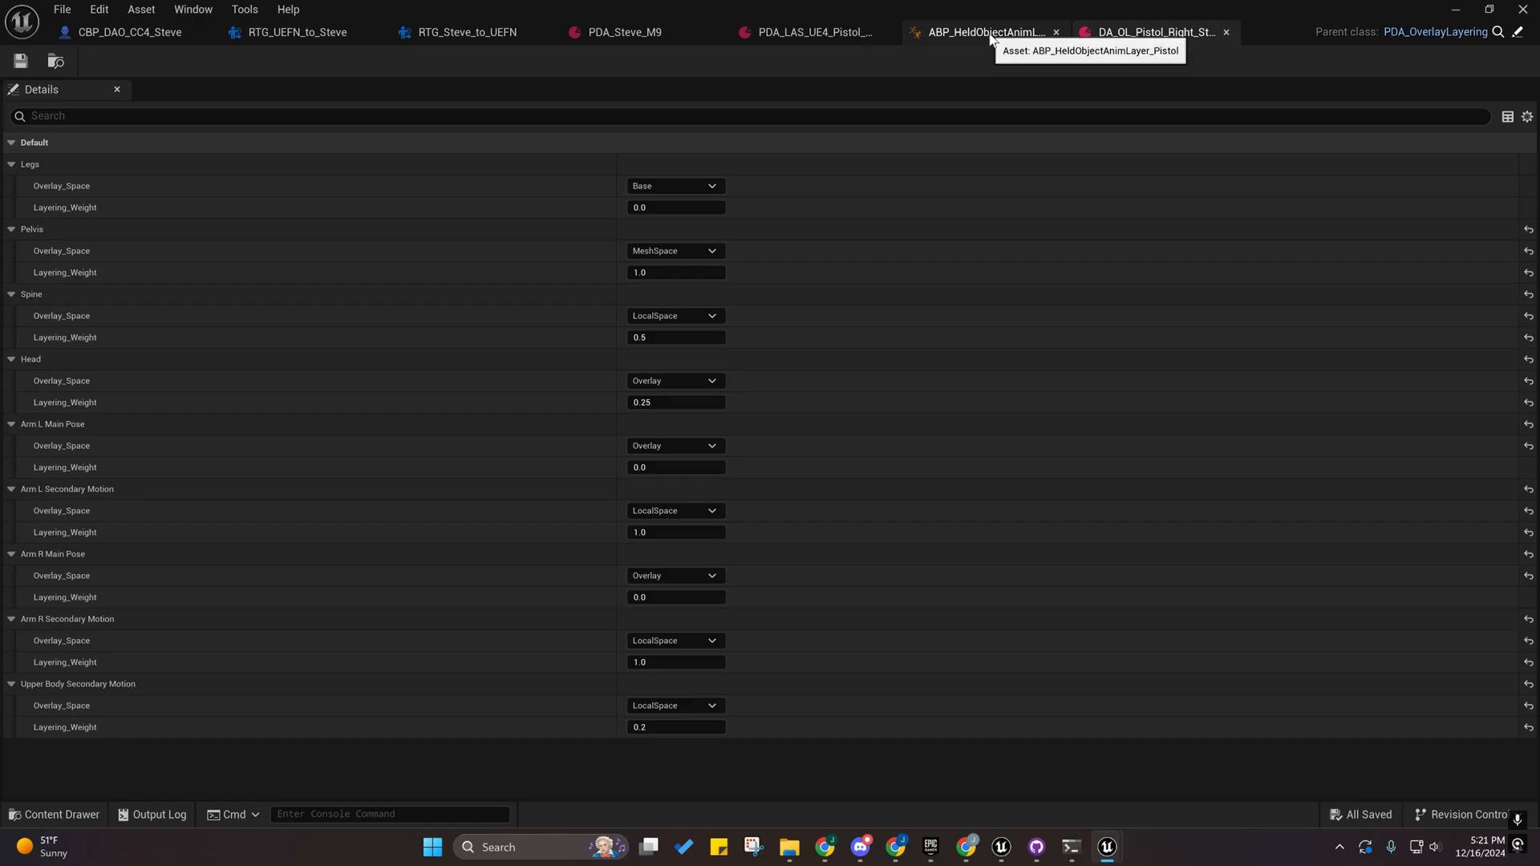
left_click(995, 36)
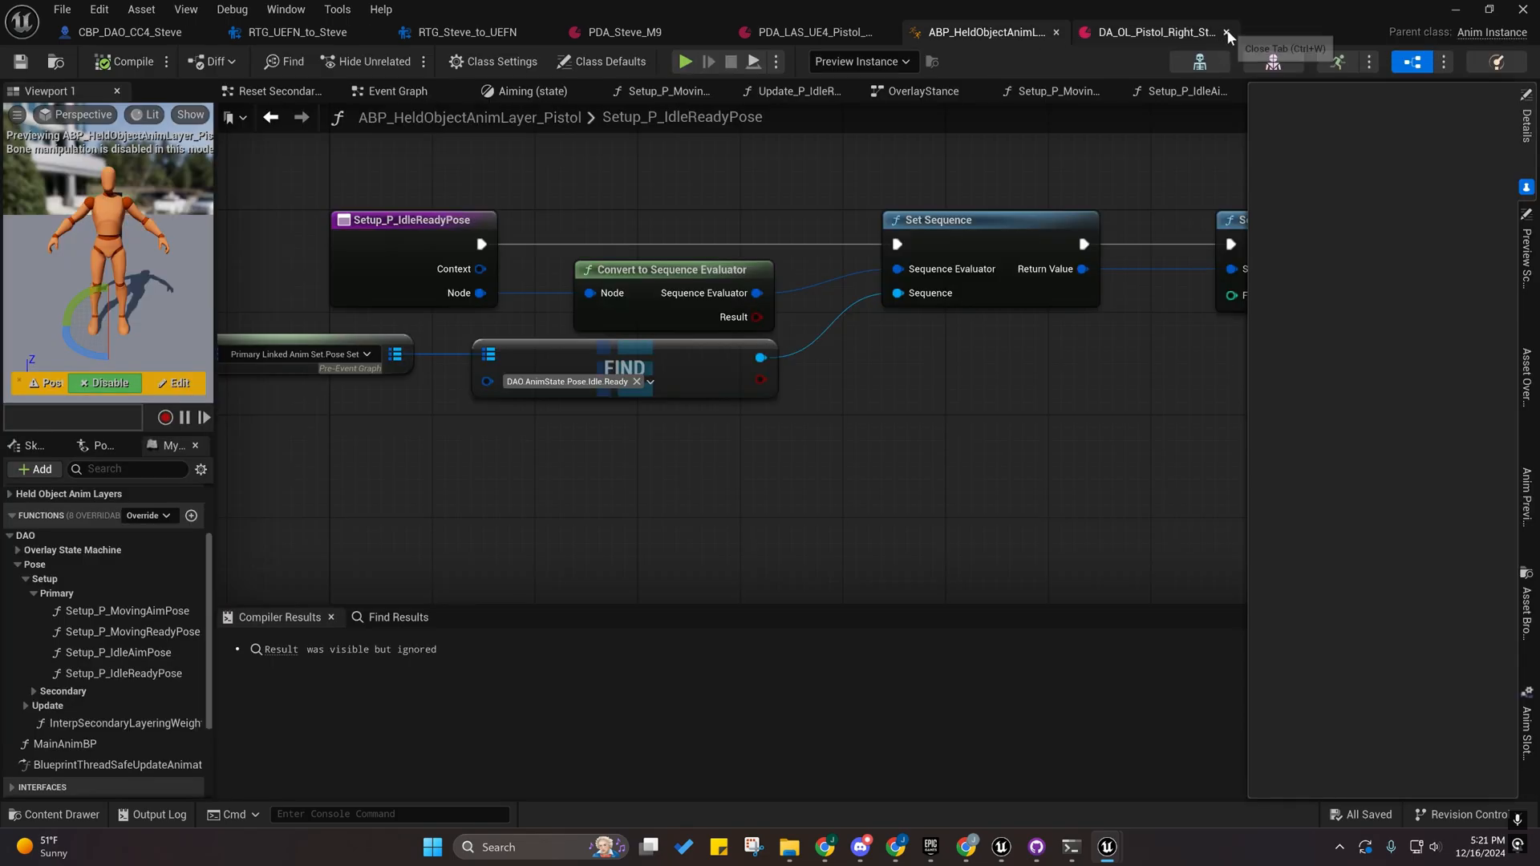
Compare the Pose Set gameplay tags in PDA_LAS_UE4_Pistol_Right with the tag lookup in the Setup_P_IdleReadyPose graph.
left_click(790, 32)
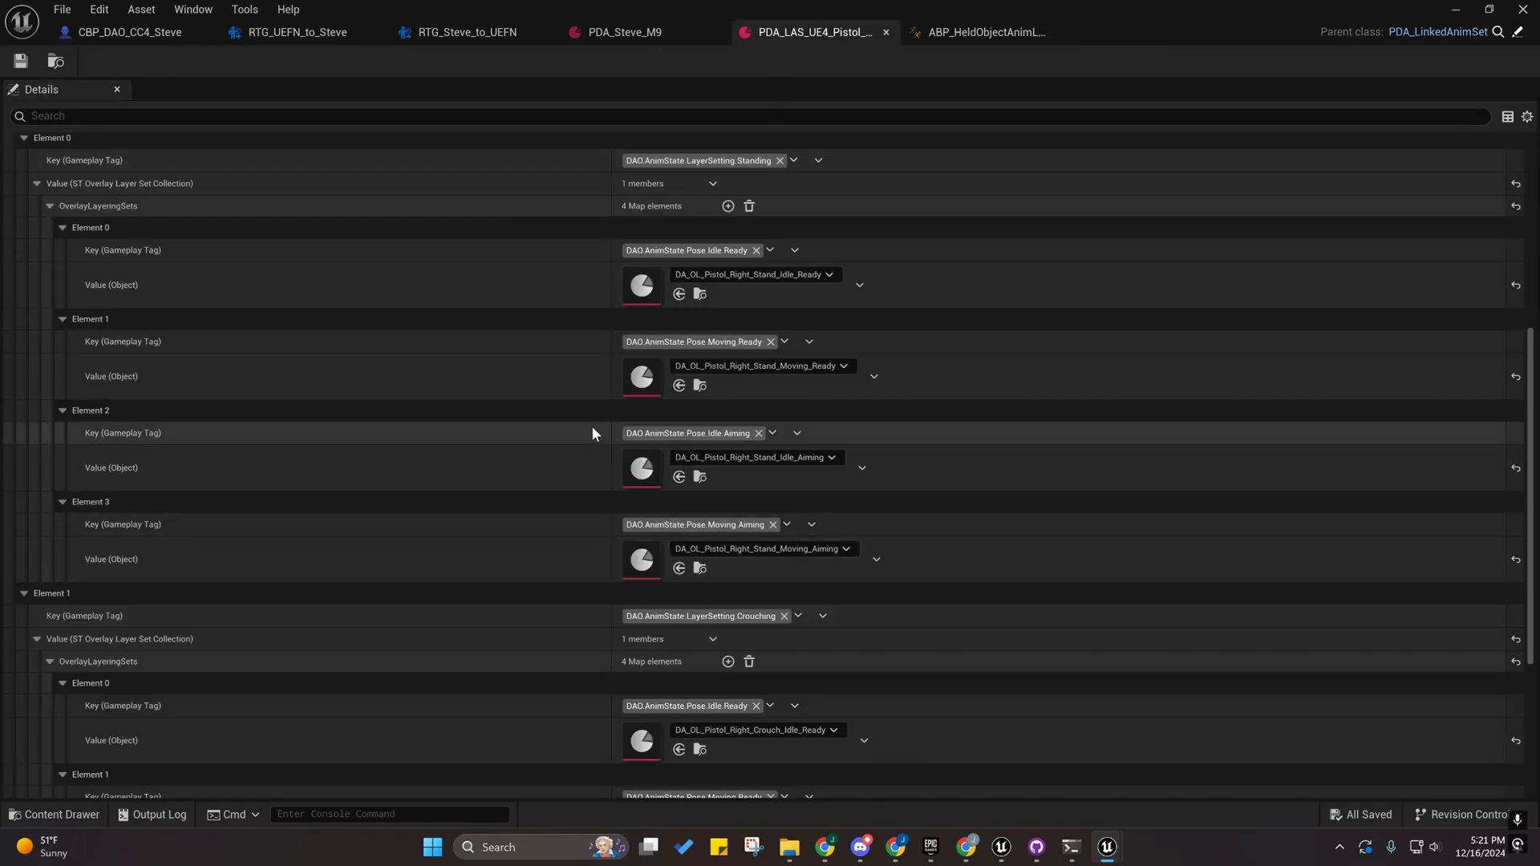
scroll(593, 401, "up", 6)
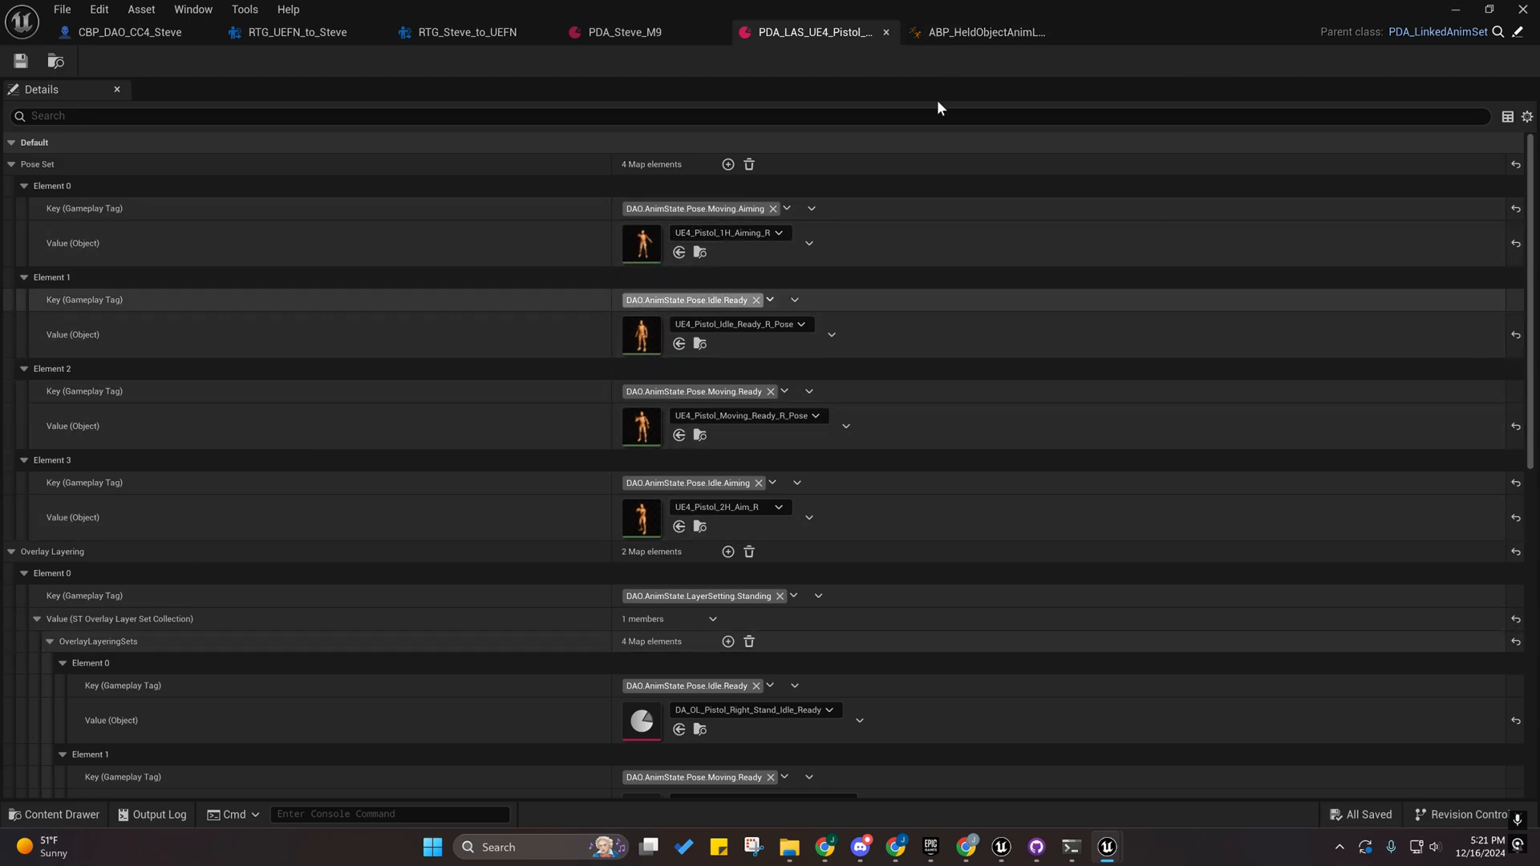
left_click(986, 32)
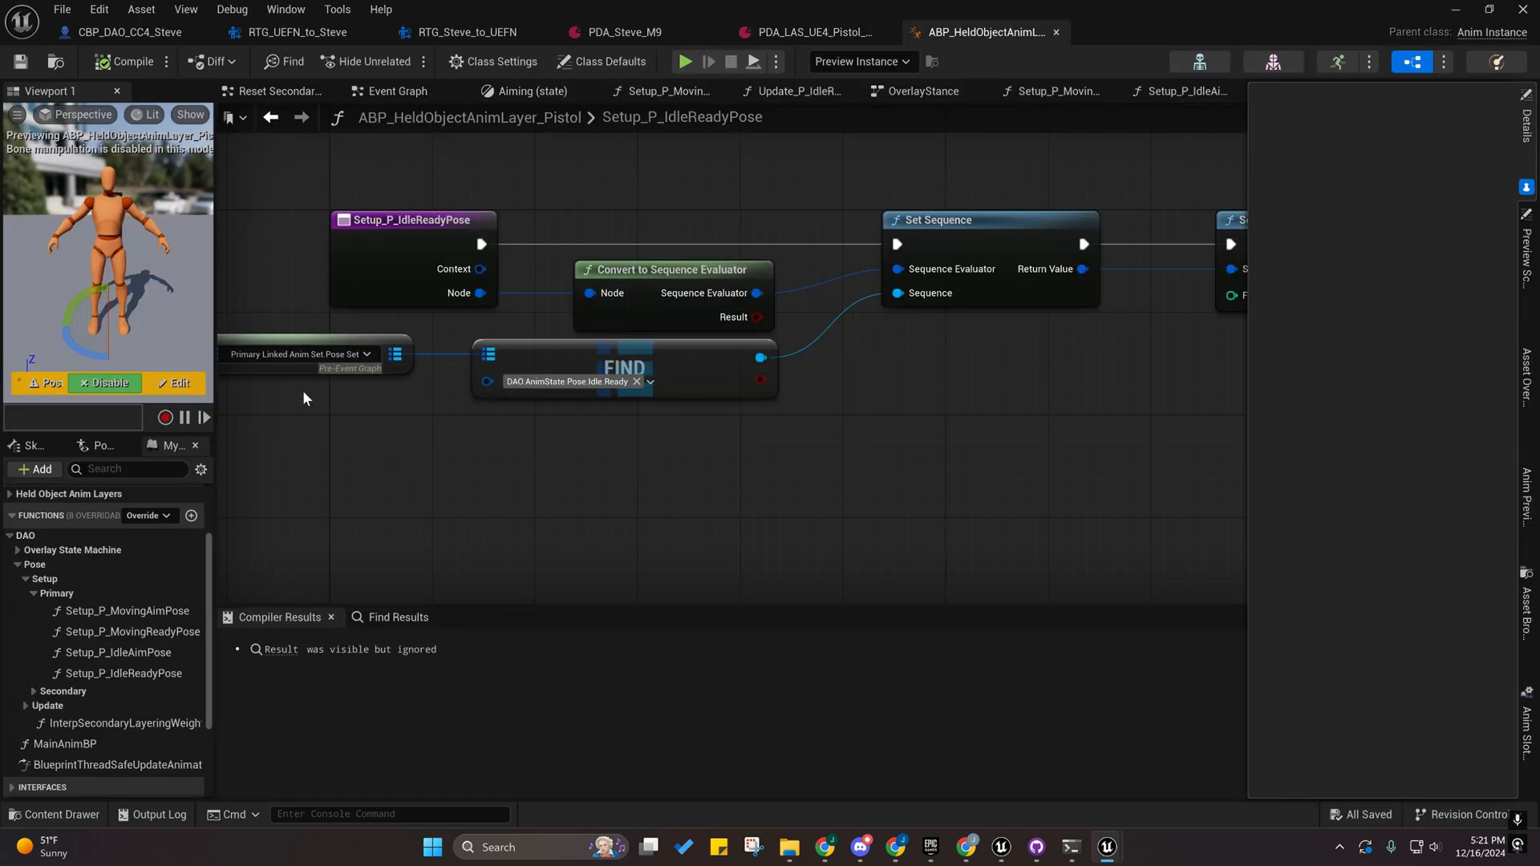
left_click(811, 33)
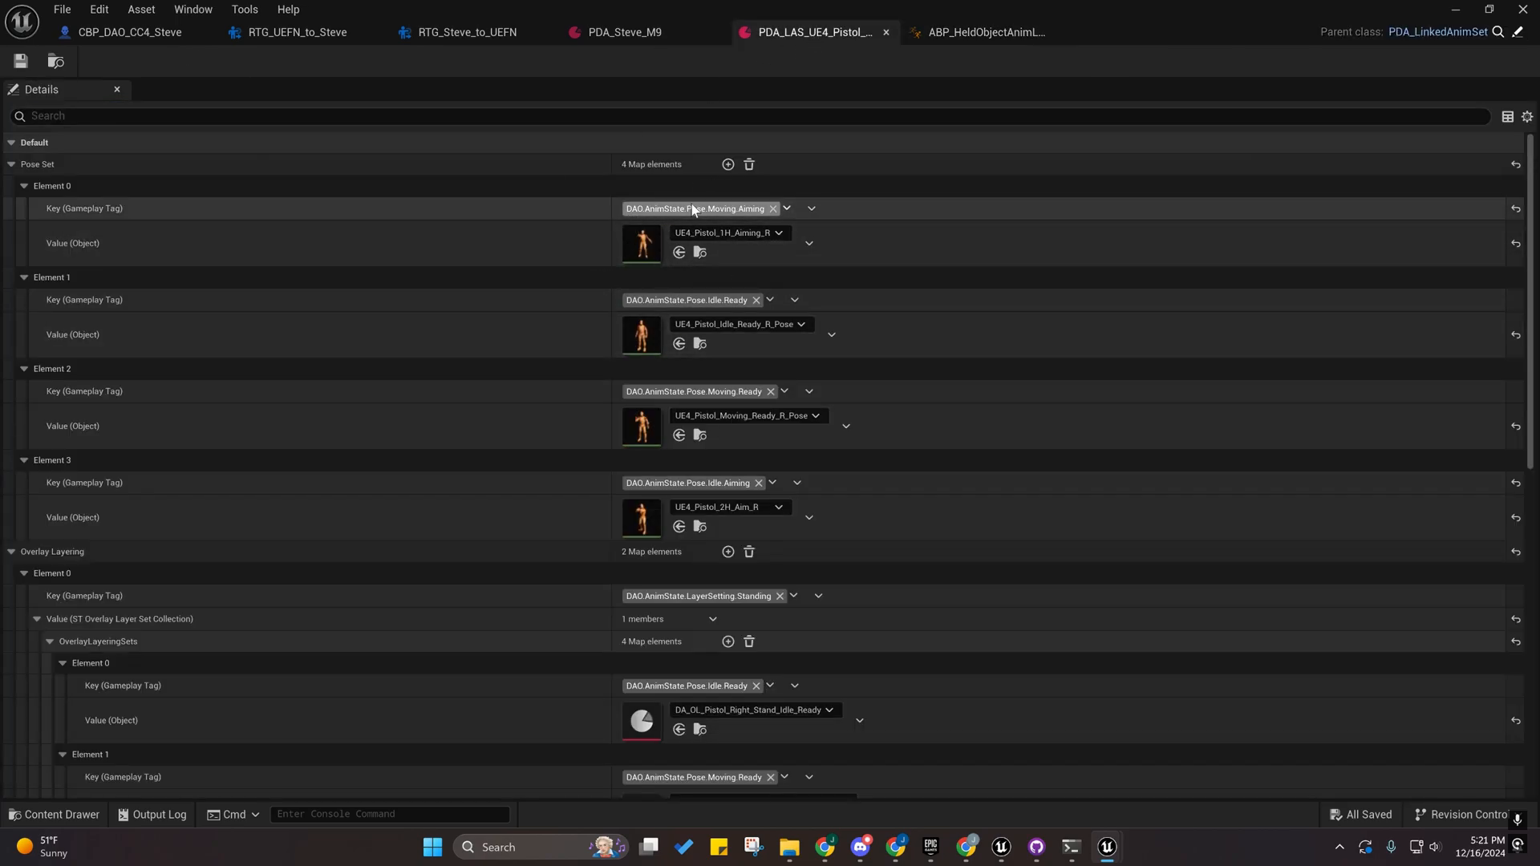
Review the right-hand anim set's Overlay Layering and collapse its Standing and Crouching layer set collections.
scroll(742, 212, "down", 3)
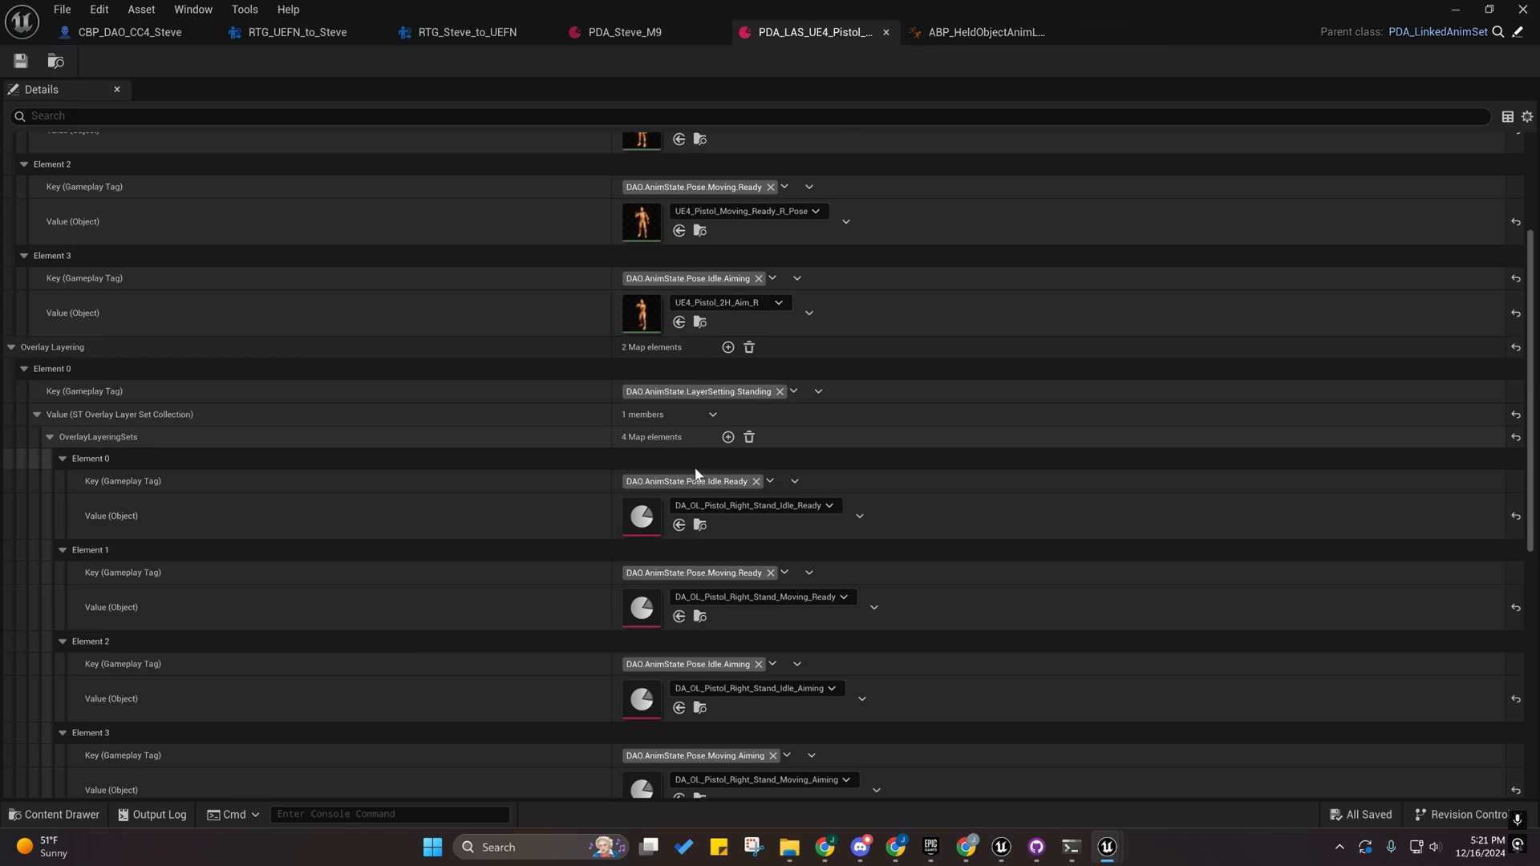
scroll(655, 354, "down", 3)
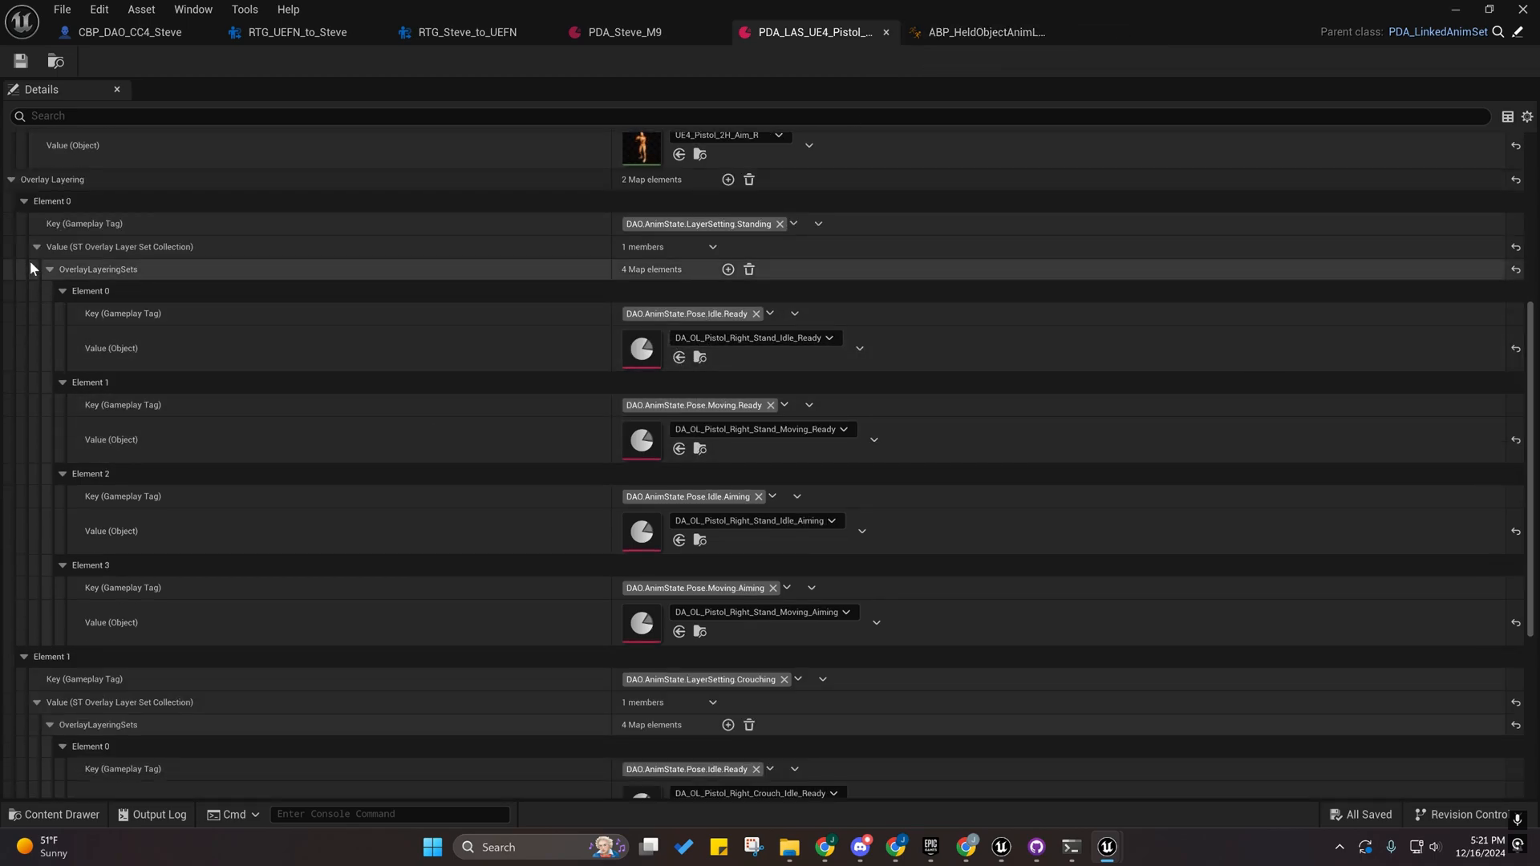
left_click(33, 248)
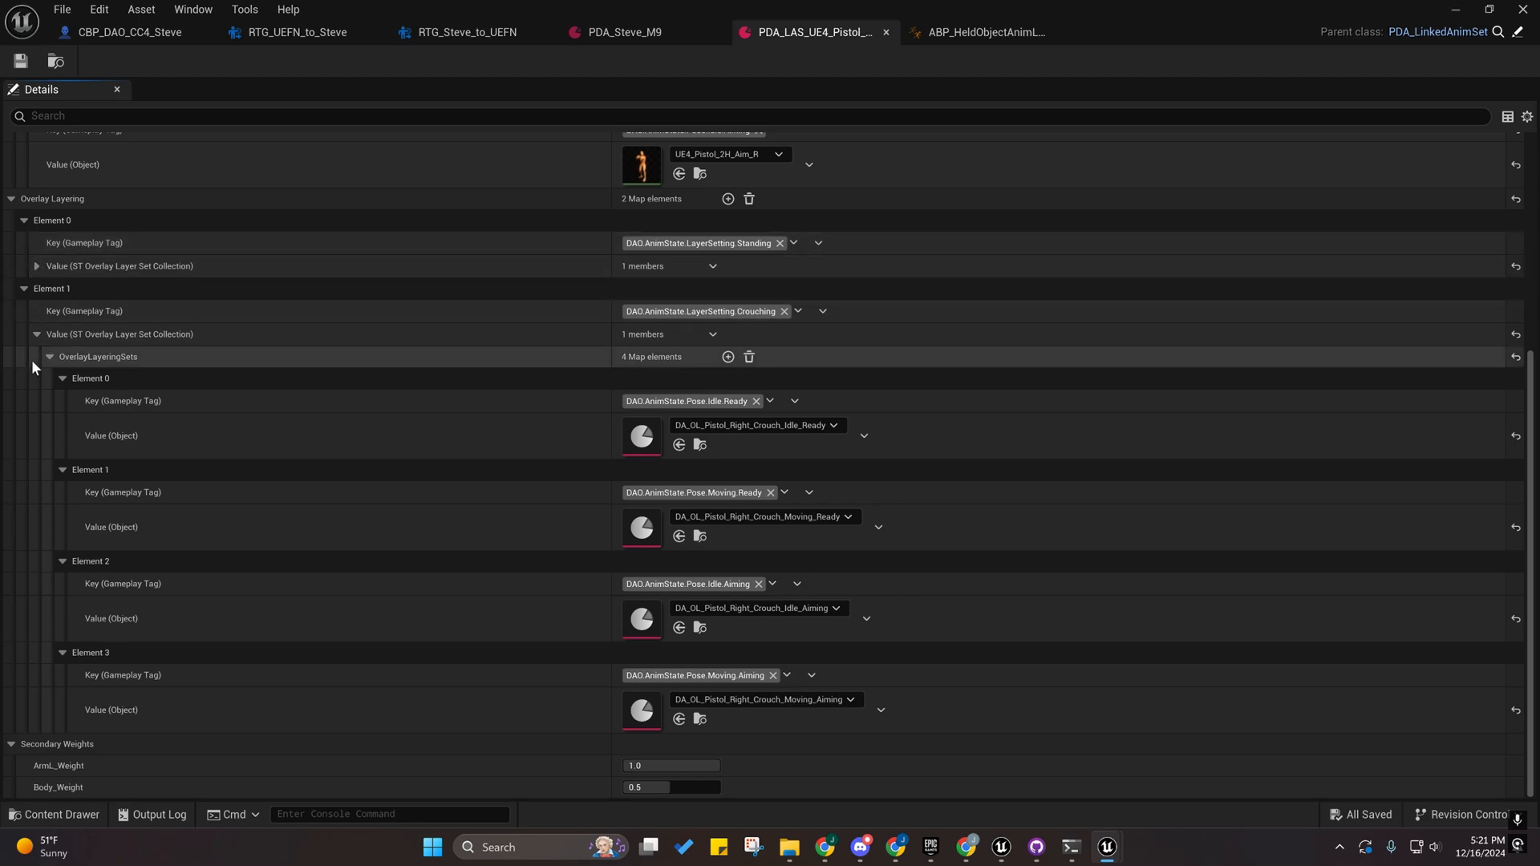
left_click(37, 335)
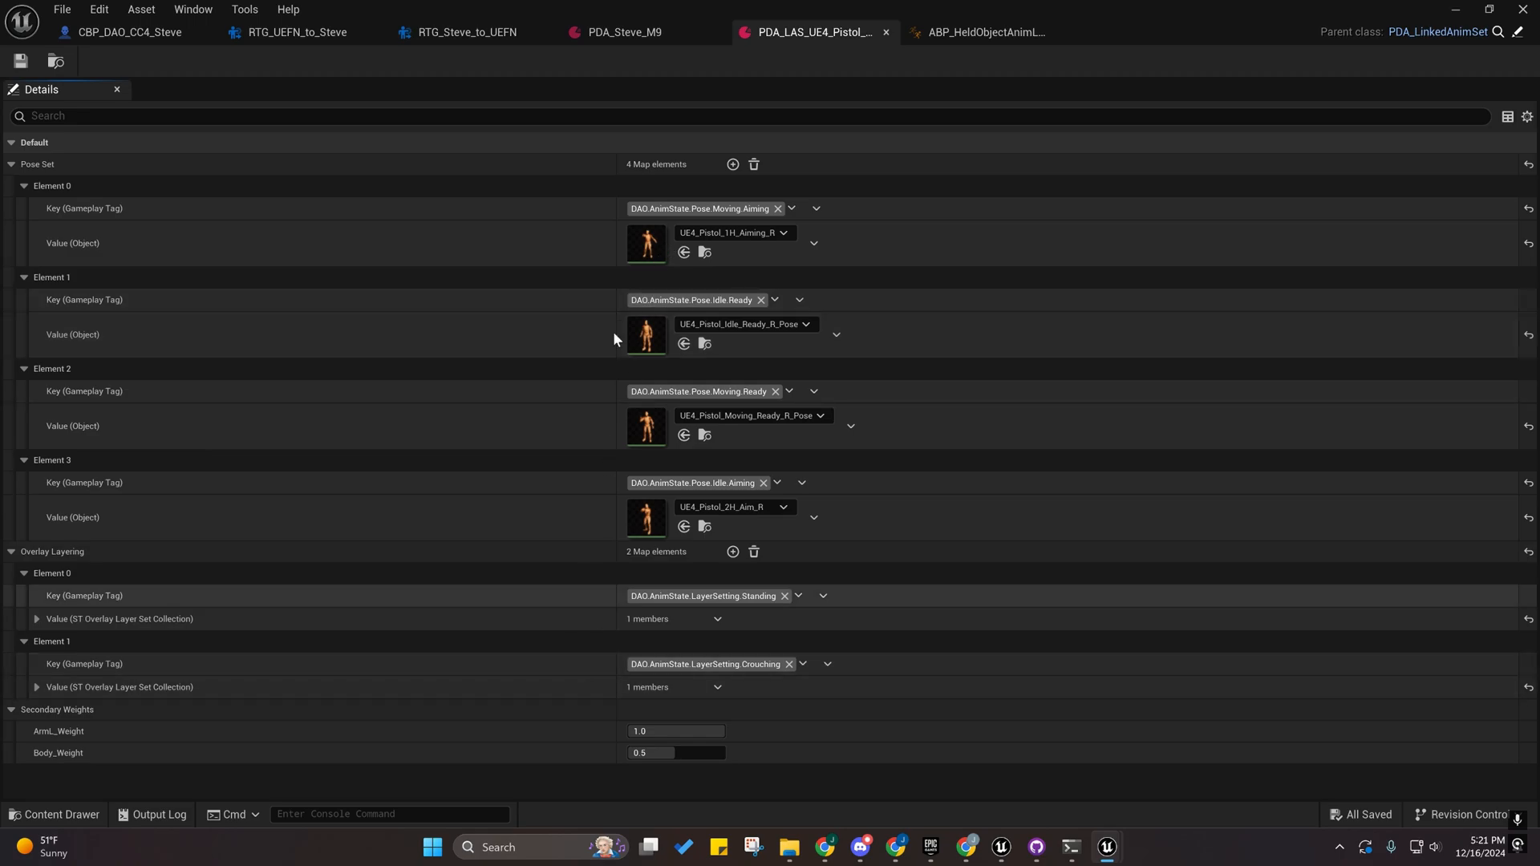
Examine how PDA_Steve_M9's linked anim sets, PDA_LAS_UE4_Pistol_Right and the ABP_HeldObjectAnimLayer_Pistol blueprint work together.
left_click(617, 29)
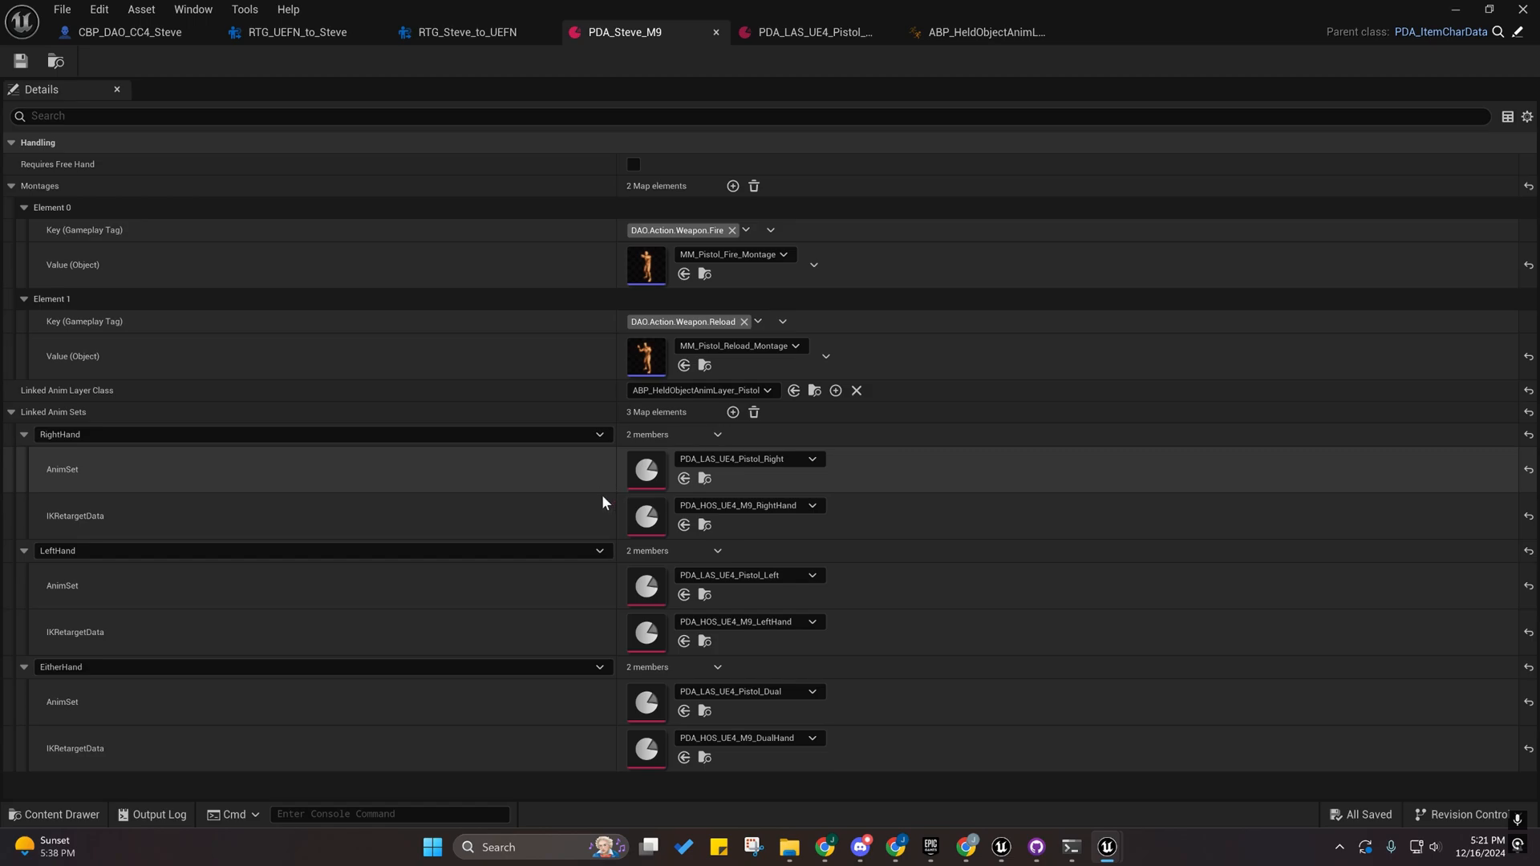
left_click(824, 35)
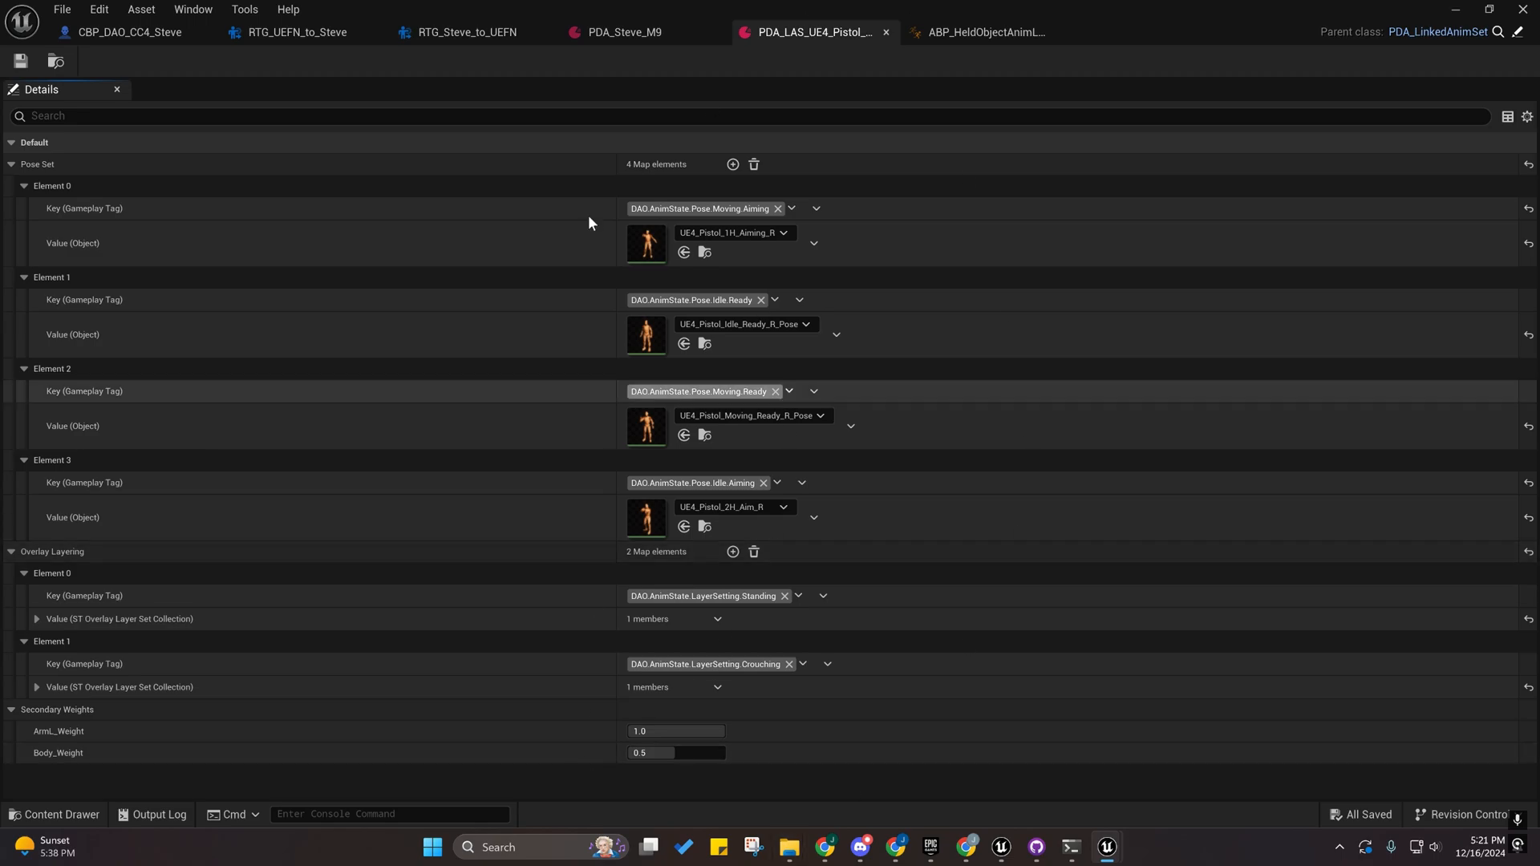
left_click(965, 35)
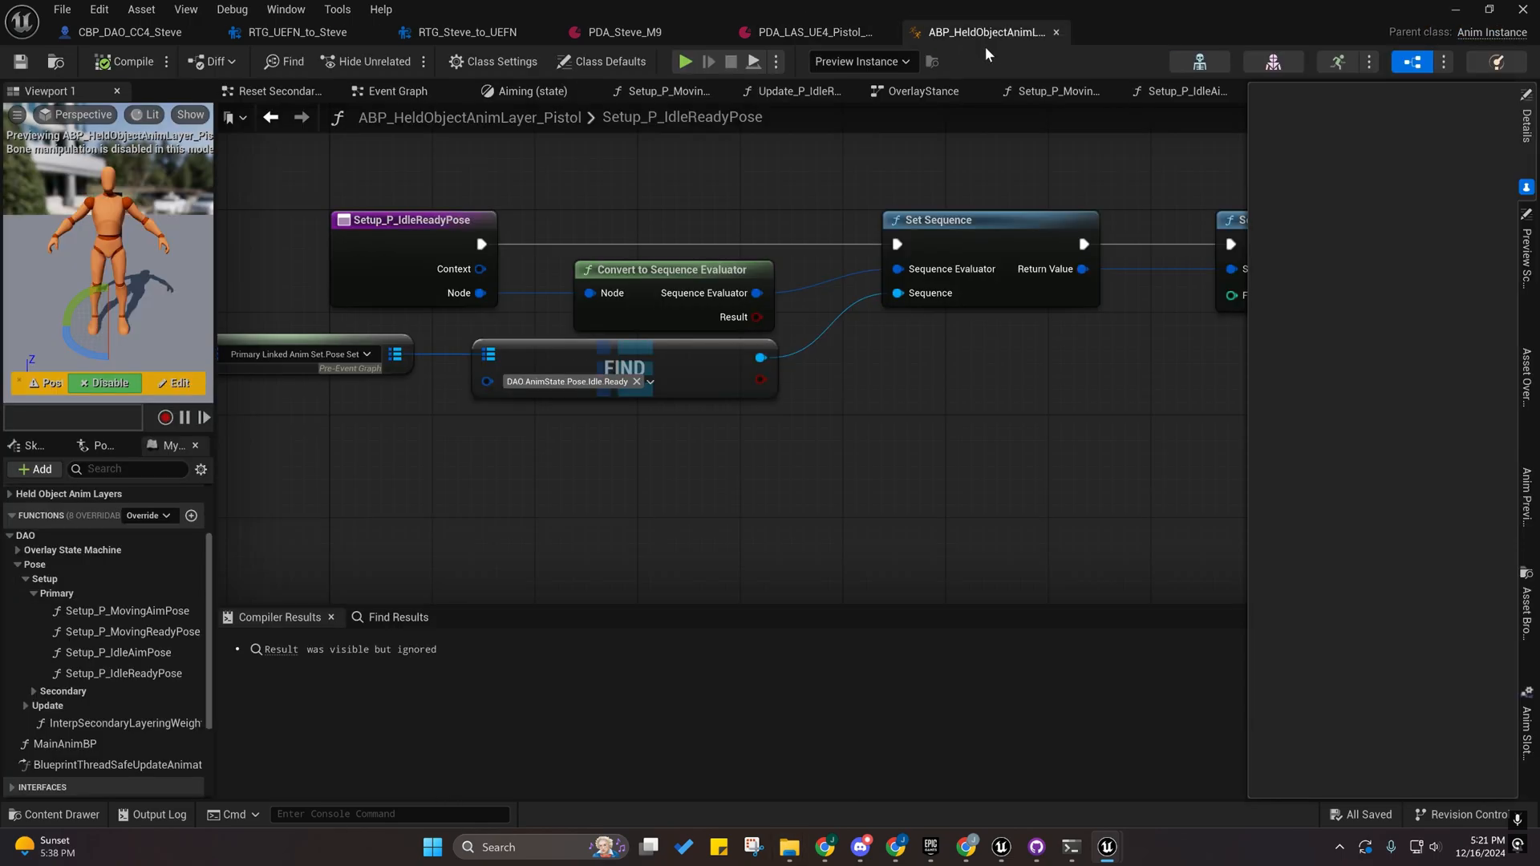
left_click(768, 38)
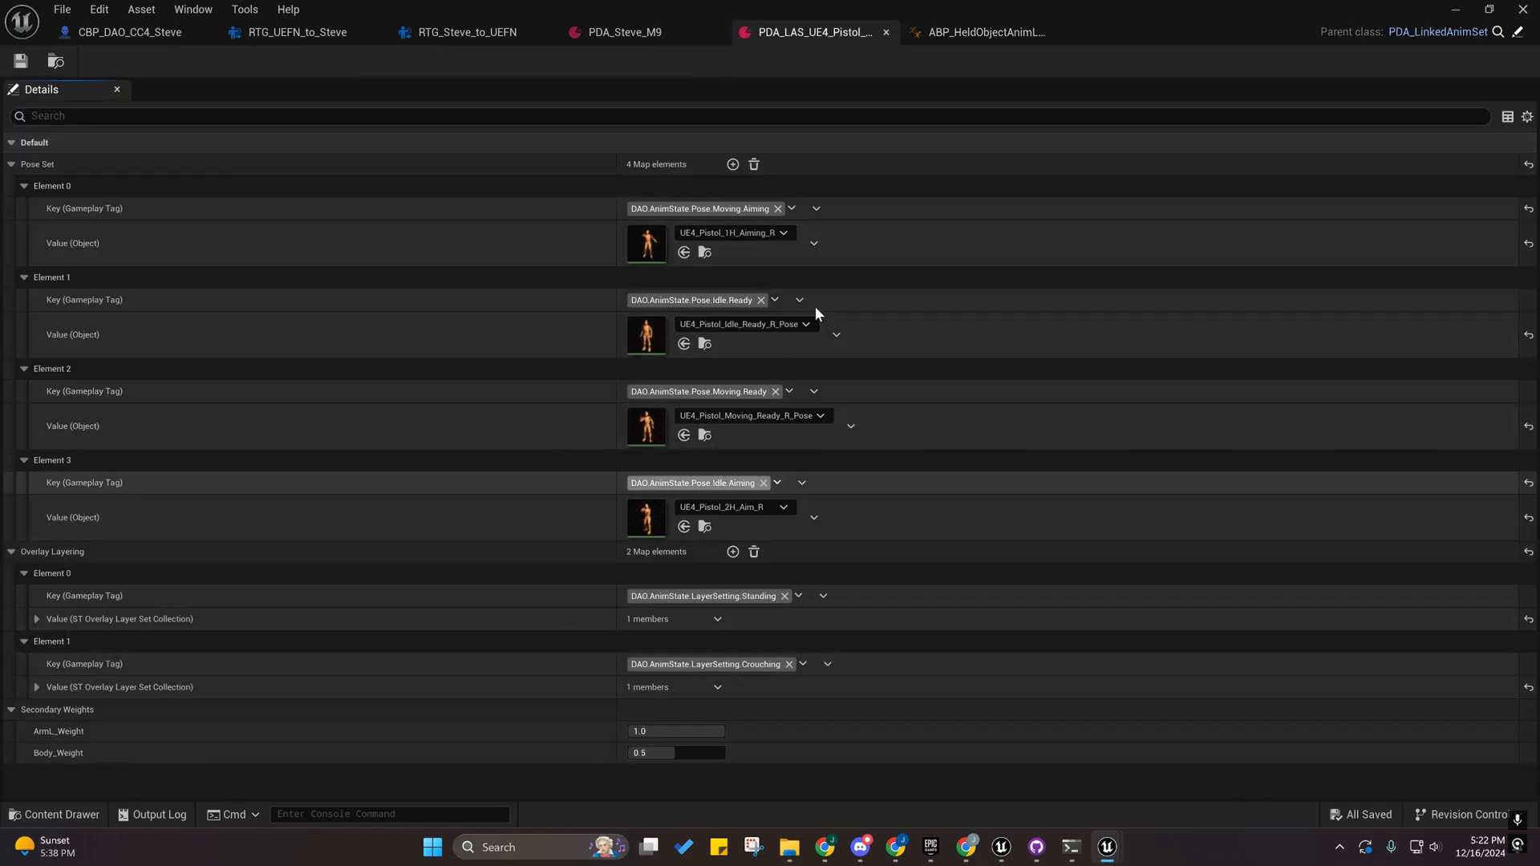
left_click(627, 25)
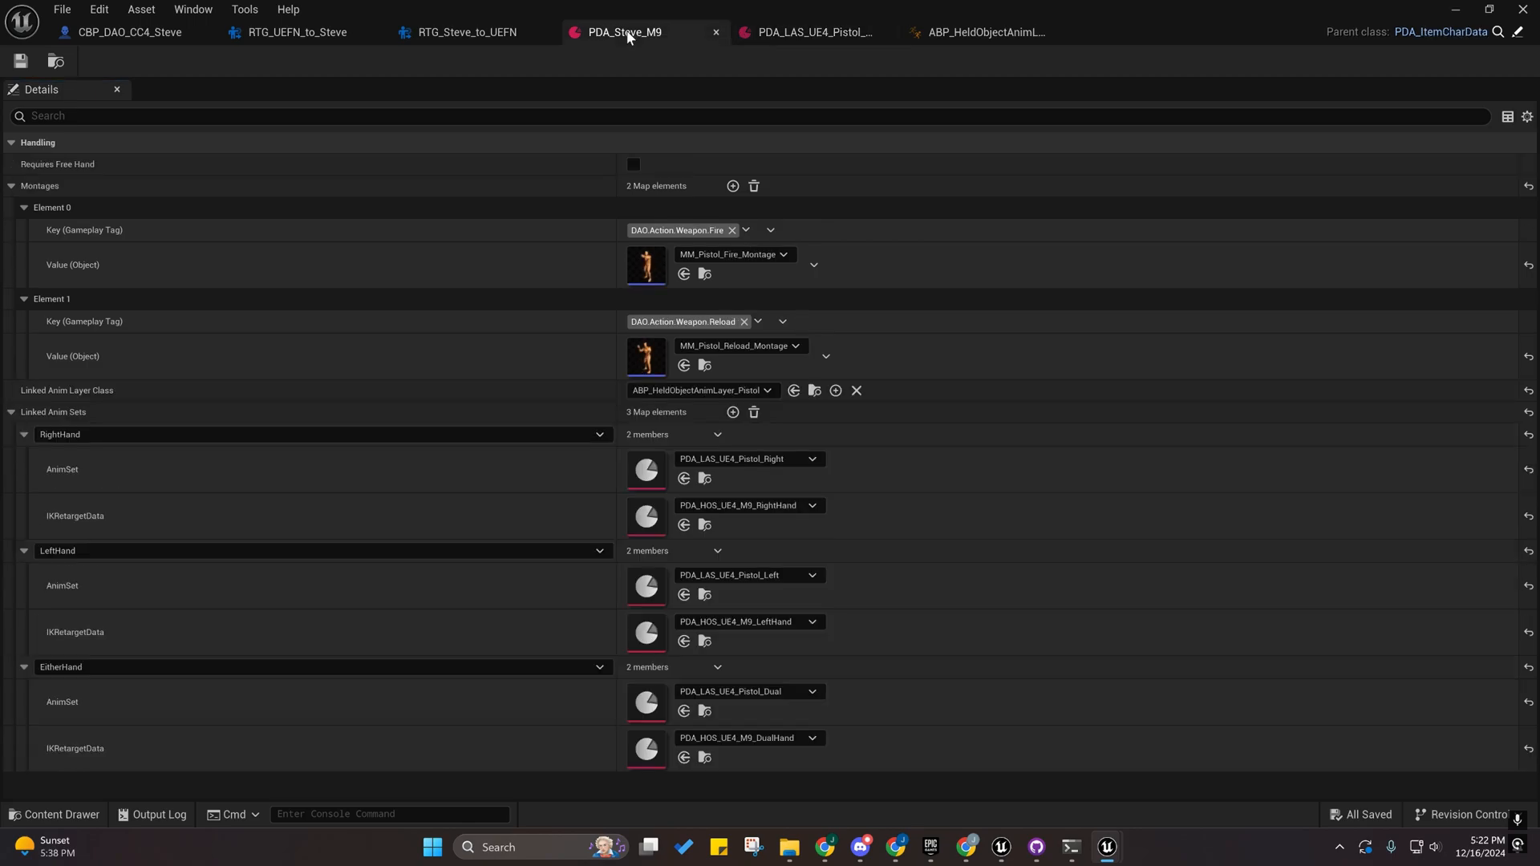
left_click(808, 32)
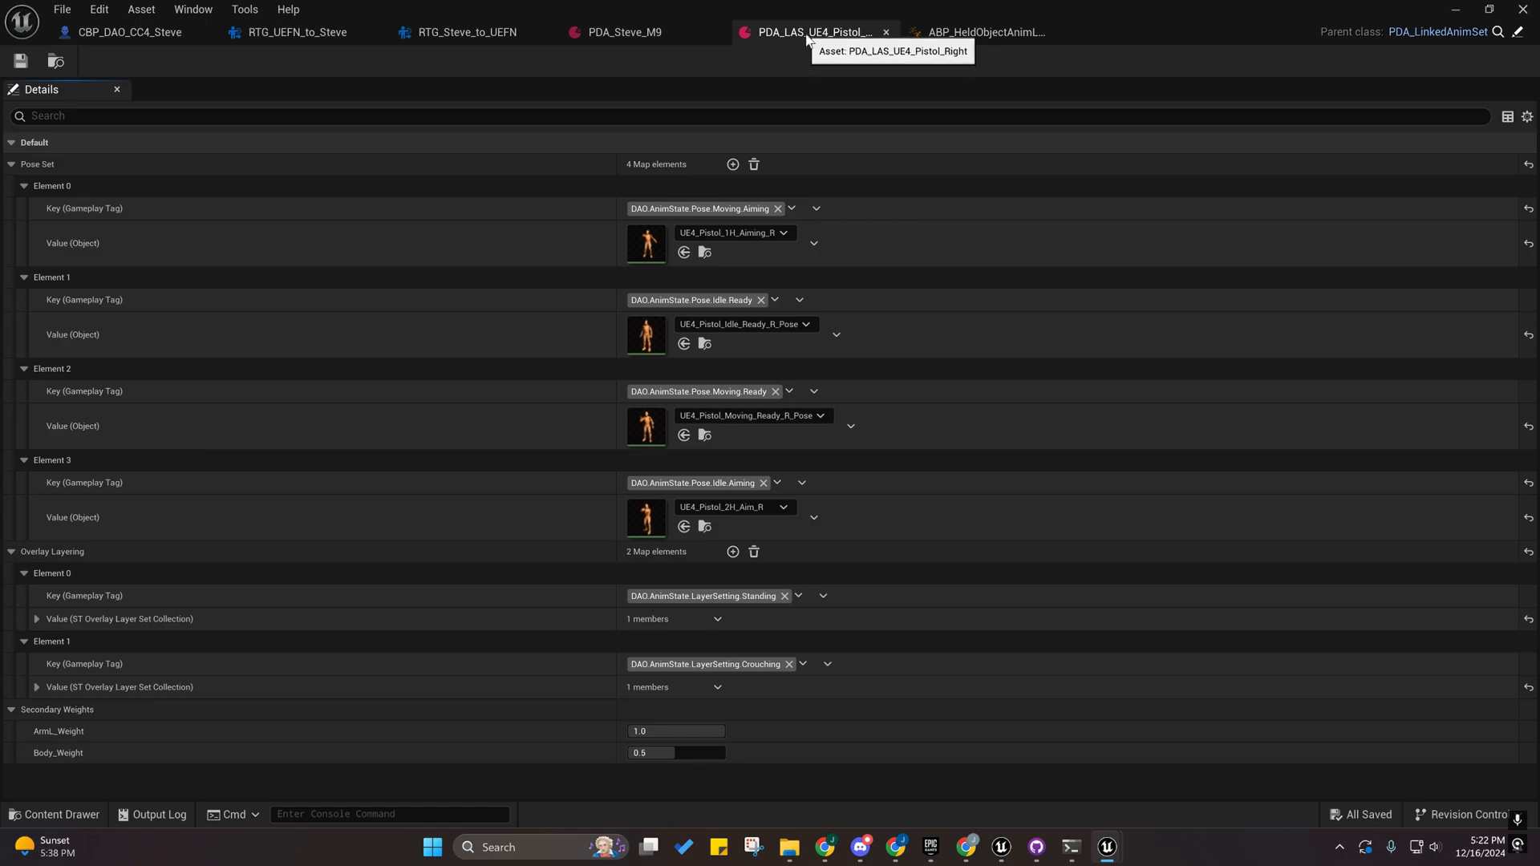
left_click(933, 34)
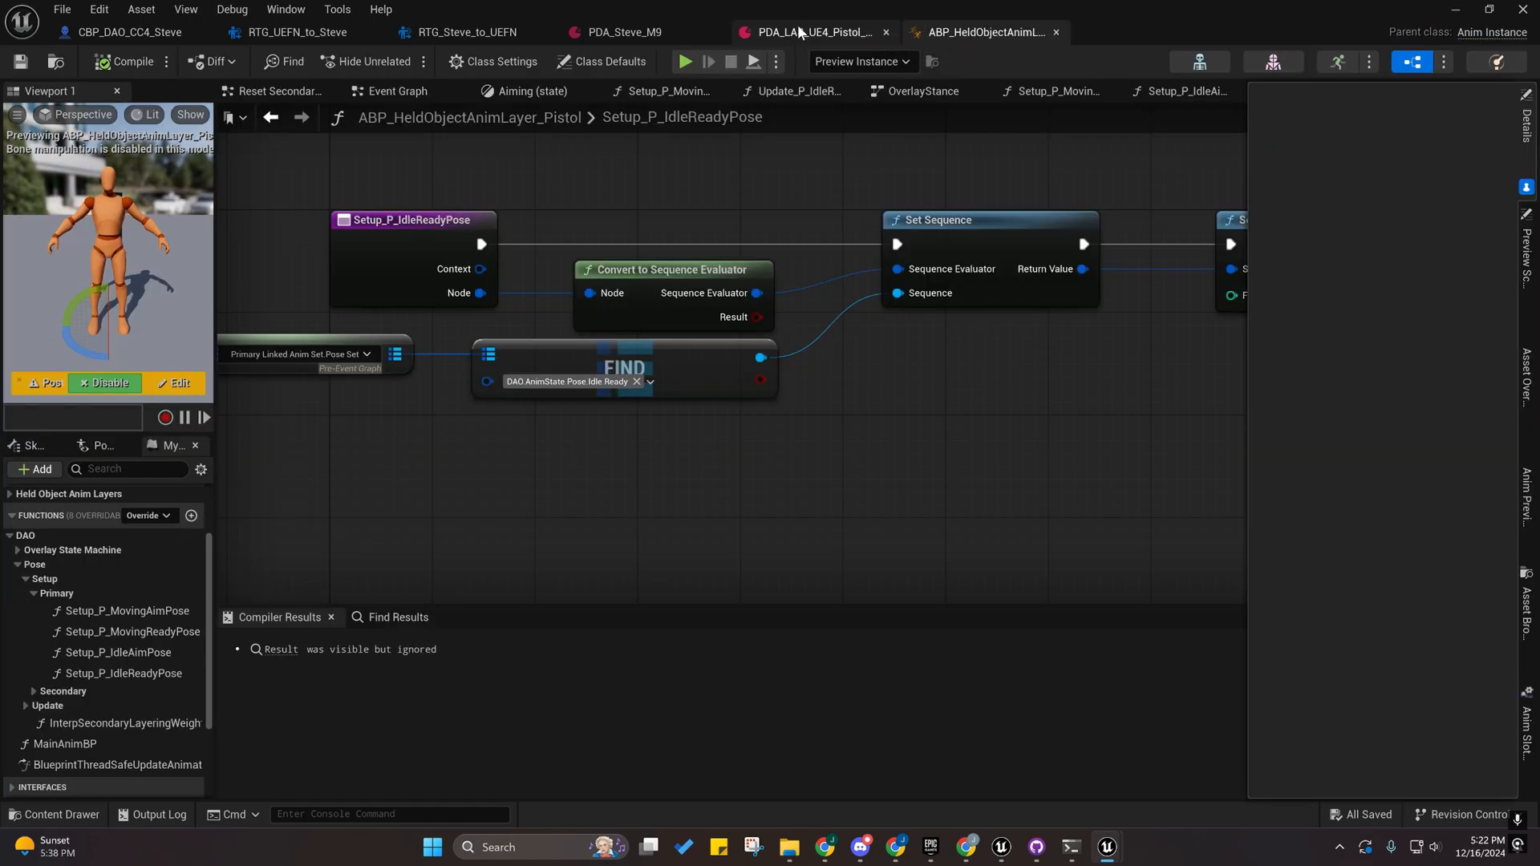
left_click(637, 34)
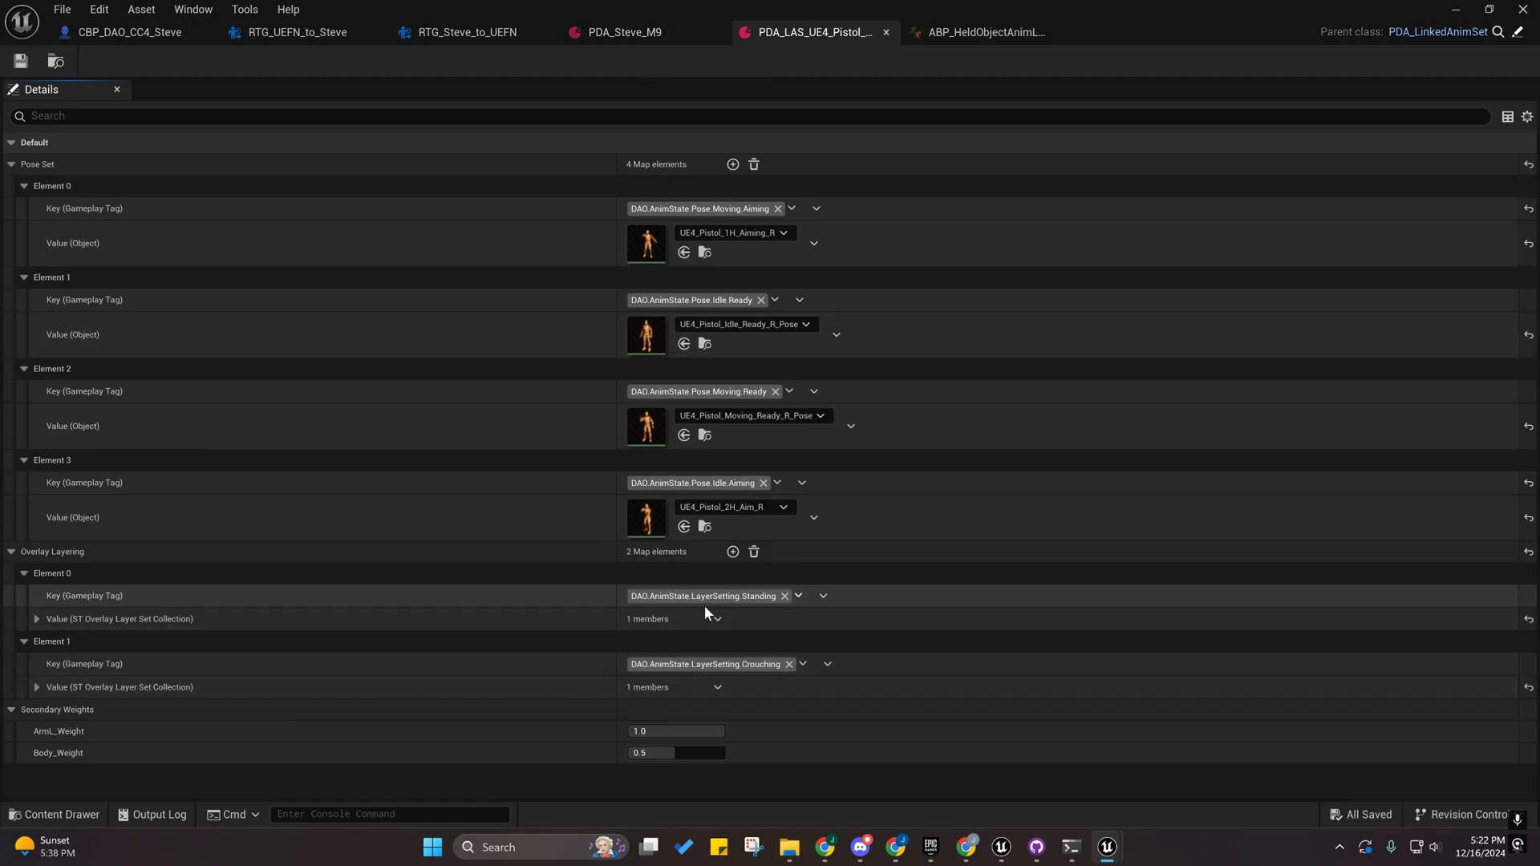
Return to PDA_Steve_M9, check its Requires Free Hand option, and save the asset.
left_click(643, 34)
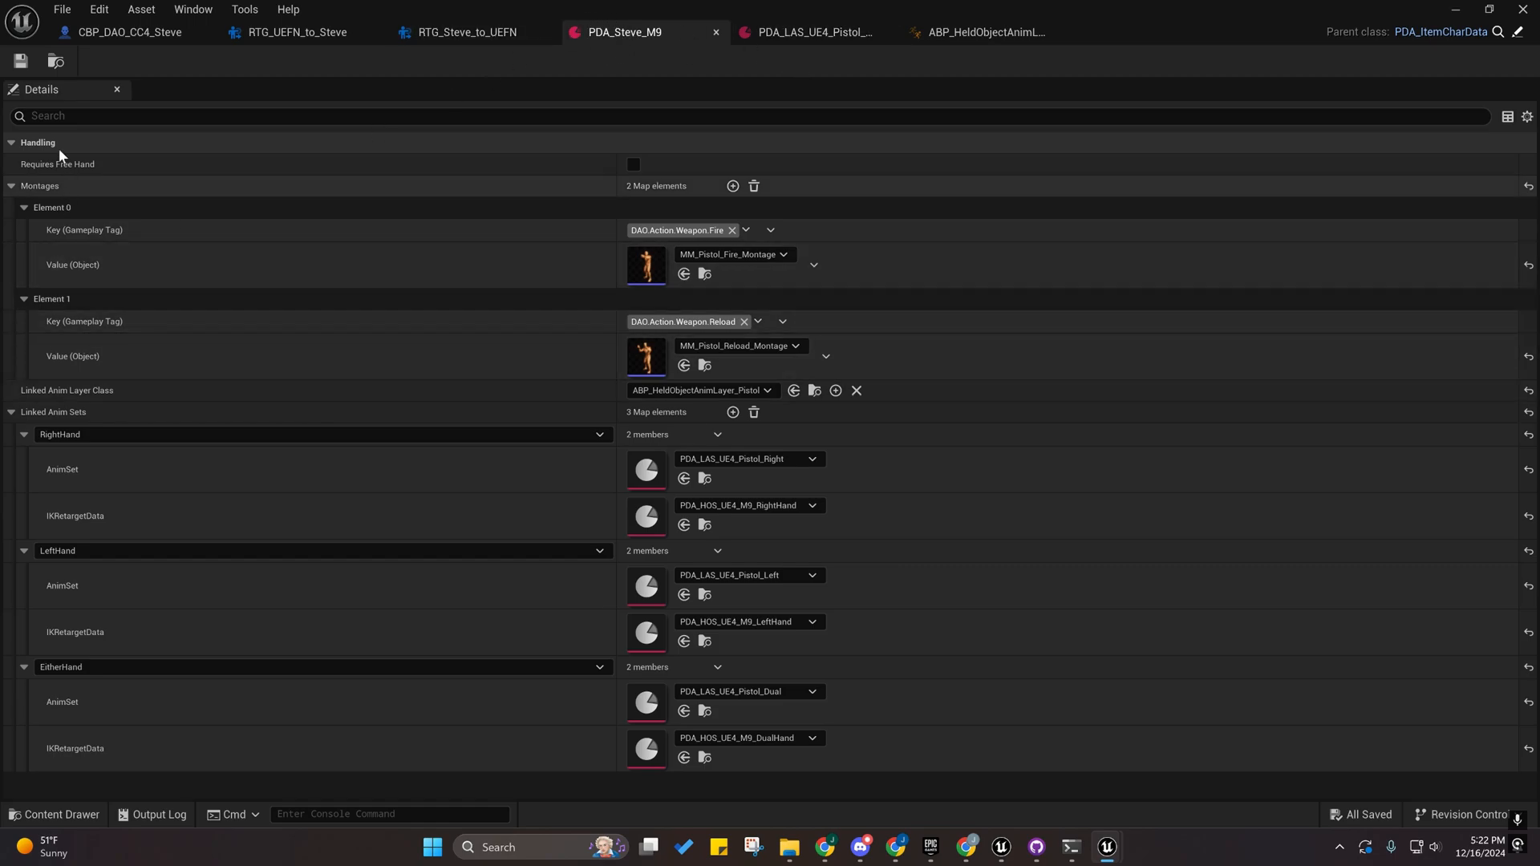
mouse_move(46, 167)
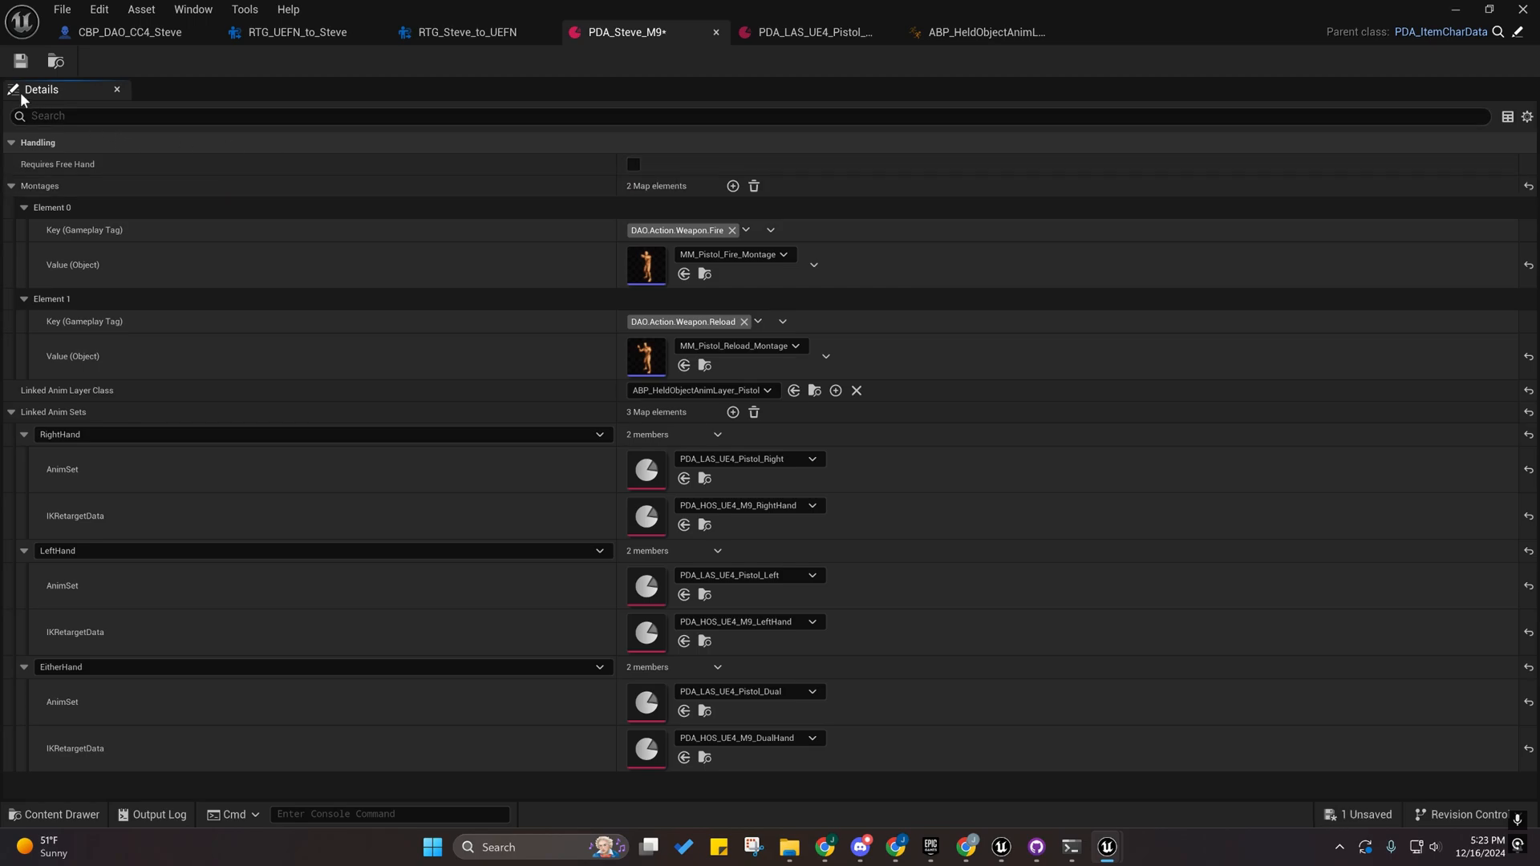
left_click(17, 65)
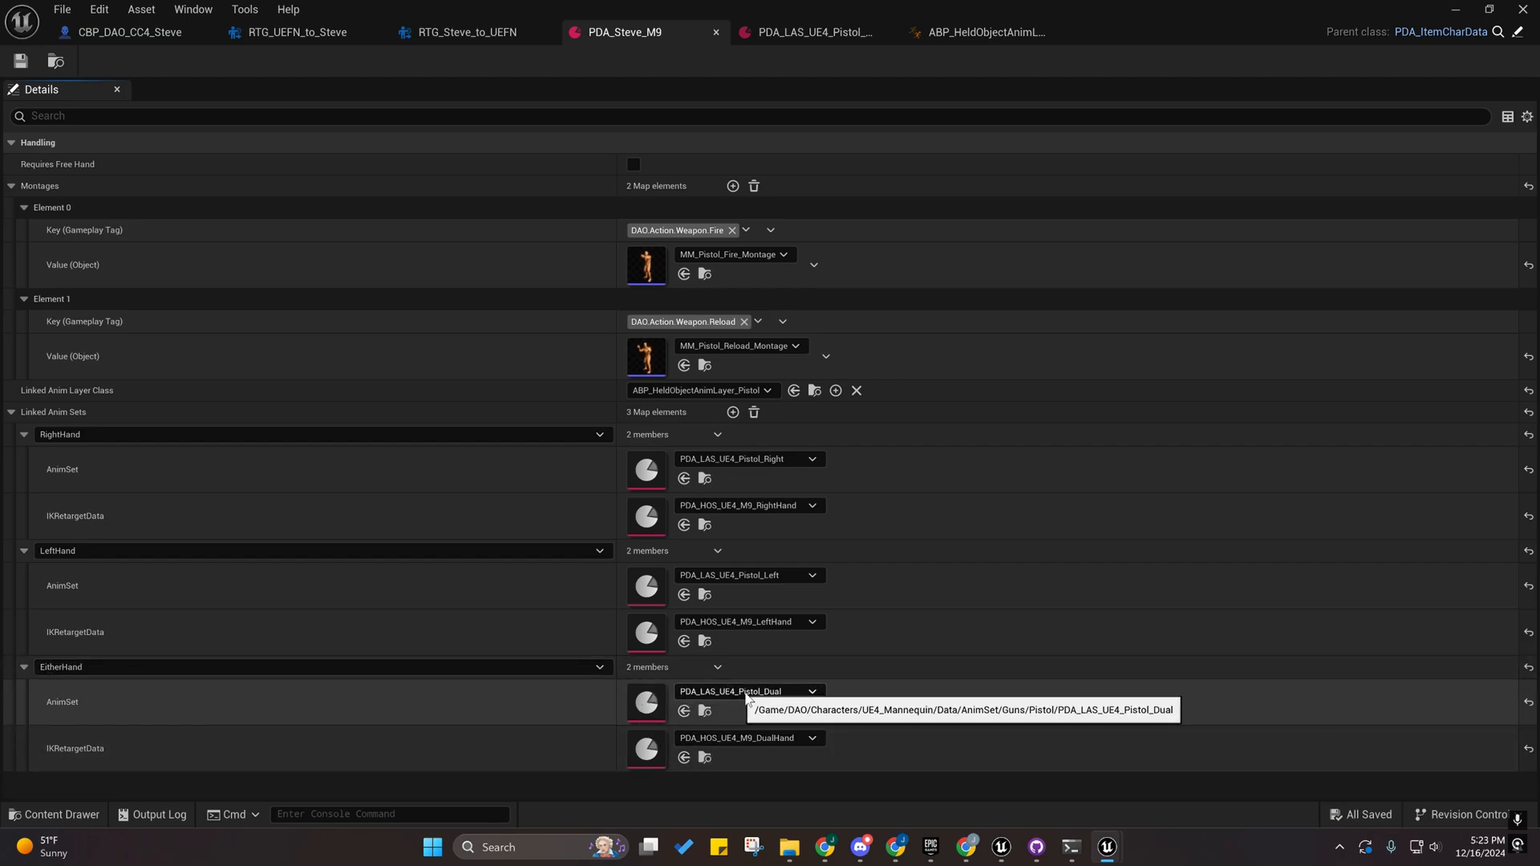
Open the EitherHand AnimSet PDA_LAS_UE4_Pistol_Dual, expand all its properties, and view its Moving Aiming pose, UE4_Pistol_Dual_Idle_Aiming.
double_click(651, 707)
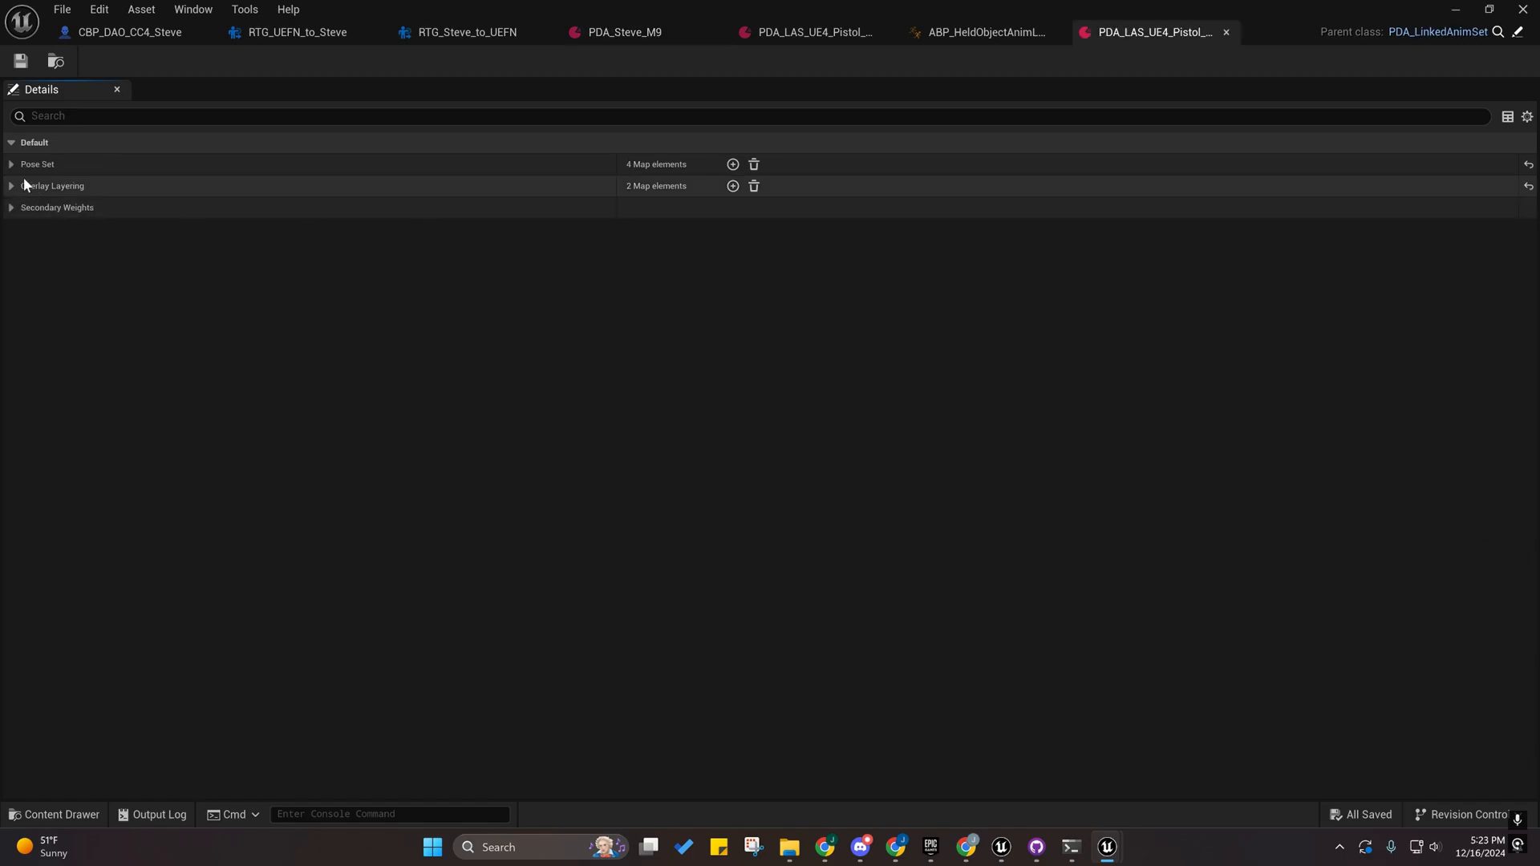
right_click(45, 140)
left_click(86, 195)
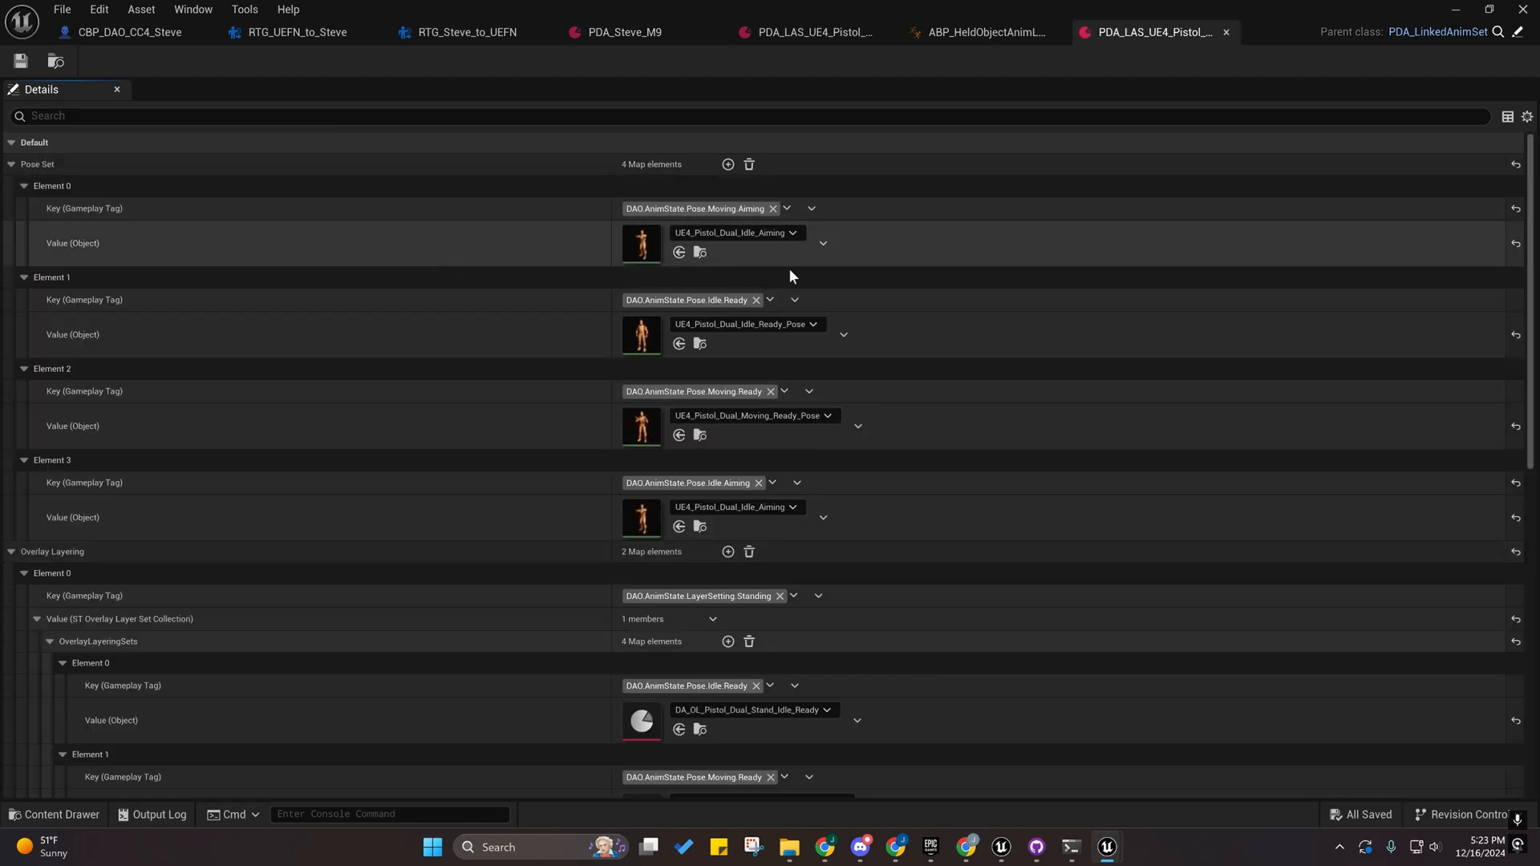
double_click(641, 245)
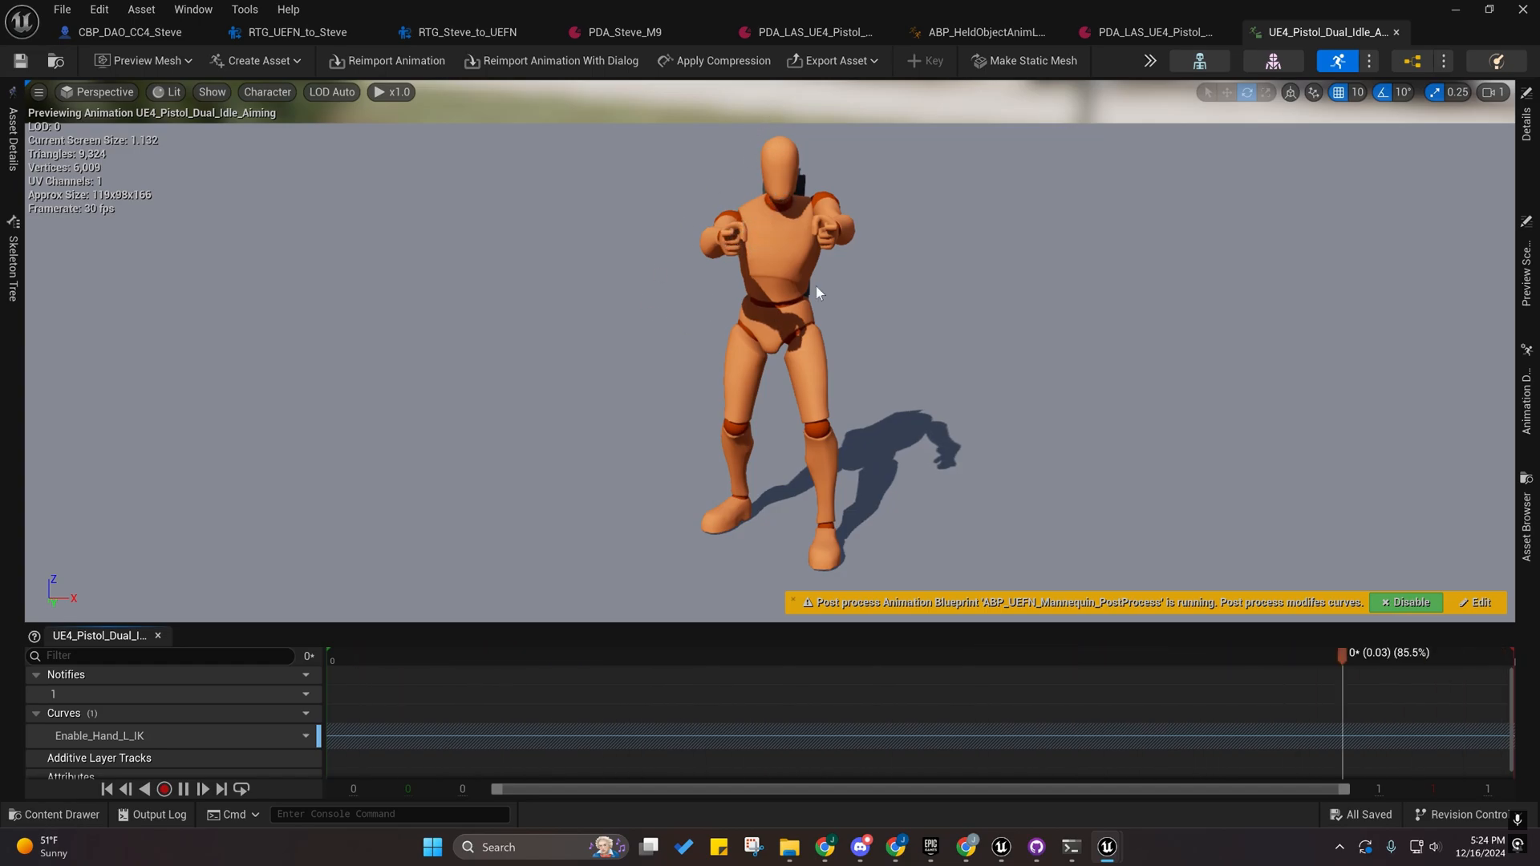
Close the UE4_Pistol_Dual_Idle_Aiming animation and revisit ABP_HeldObjectAnimLayer_Pistol, PDA_LAS_UE4_Pistol_Right and PDA_Steve_M9.
left_click(1396, 33)
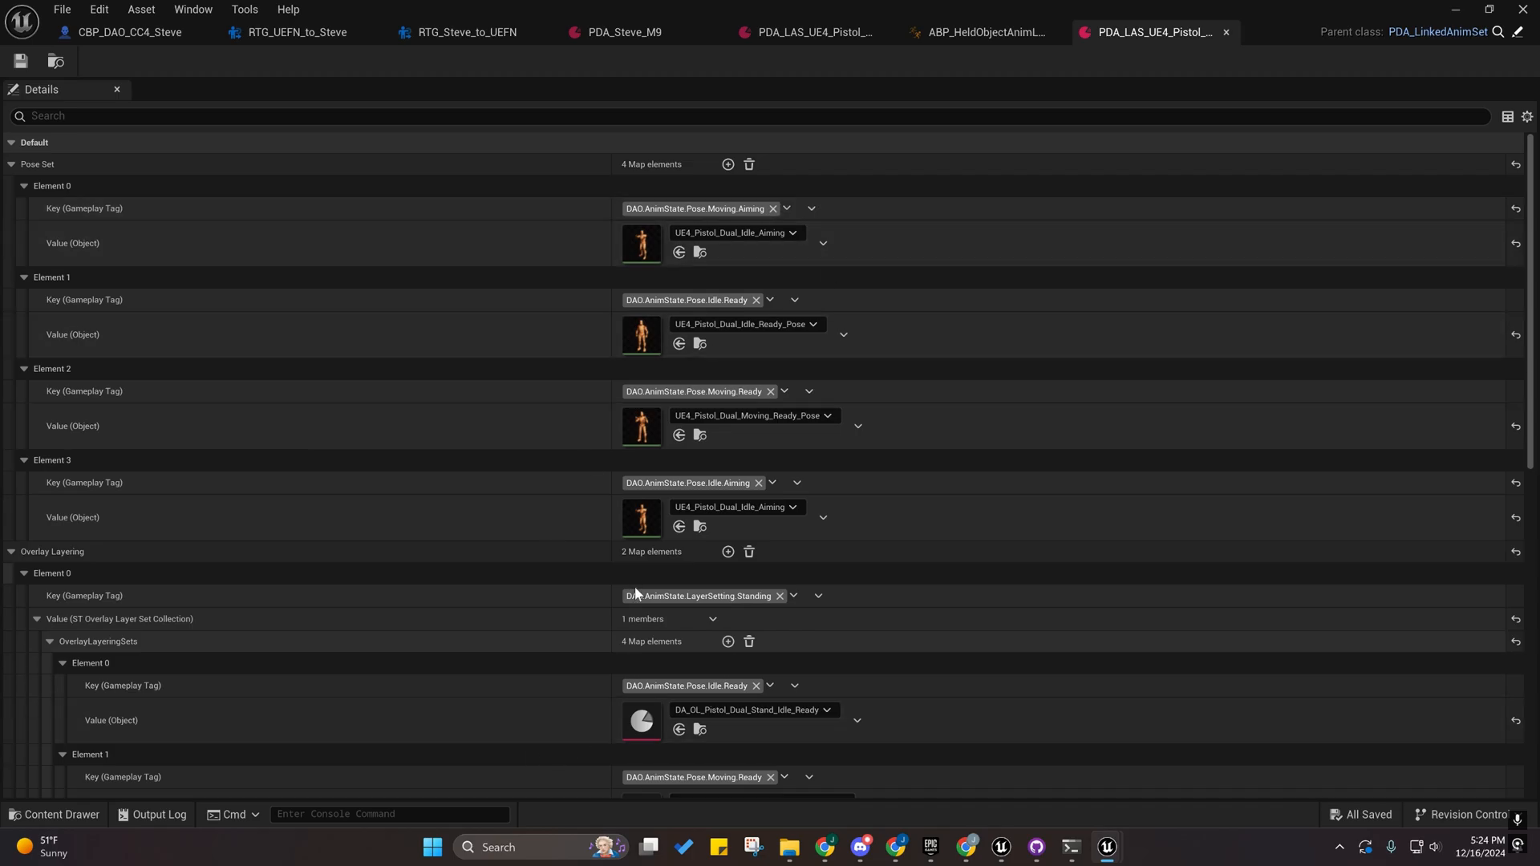
scroll(638, 546, "down", 3)
left_click(983, 32)
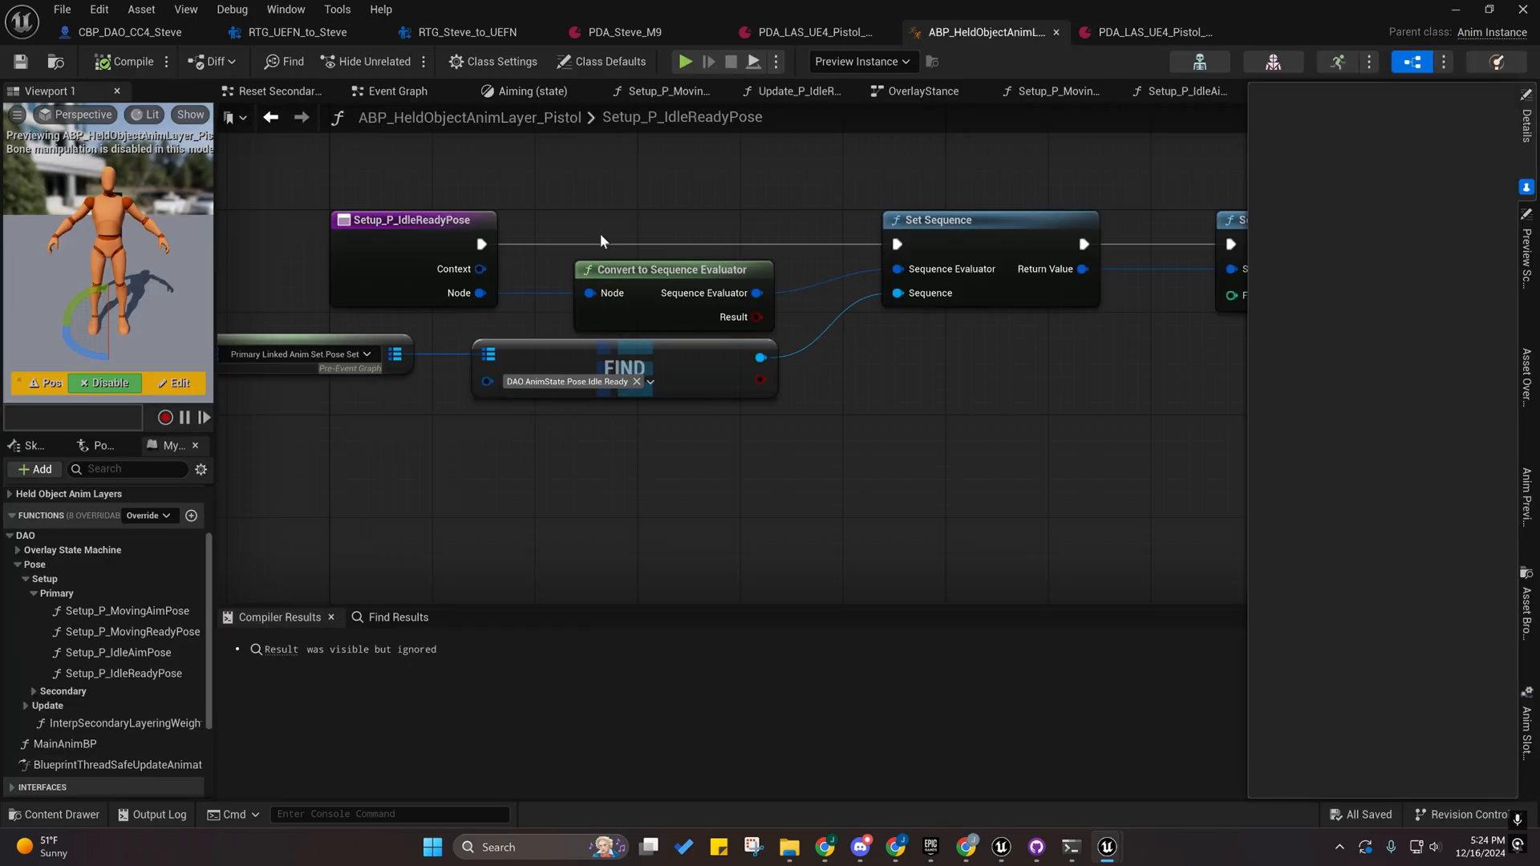
left_click(801, 29)
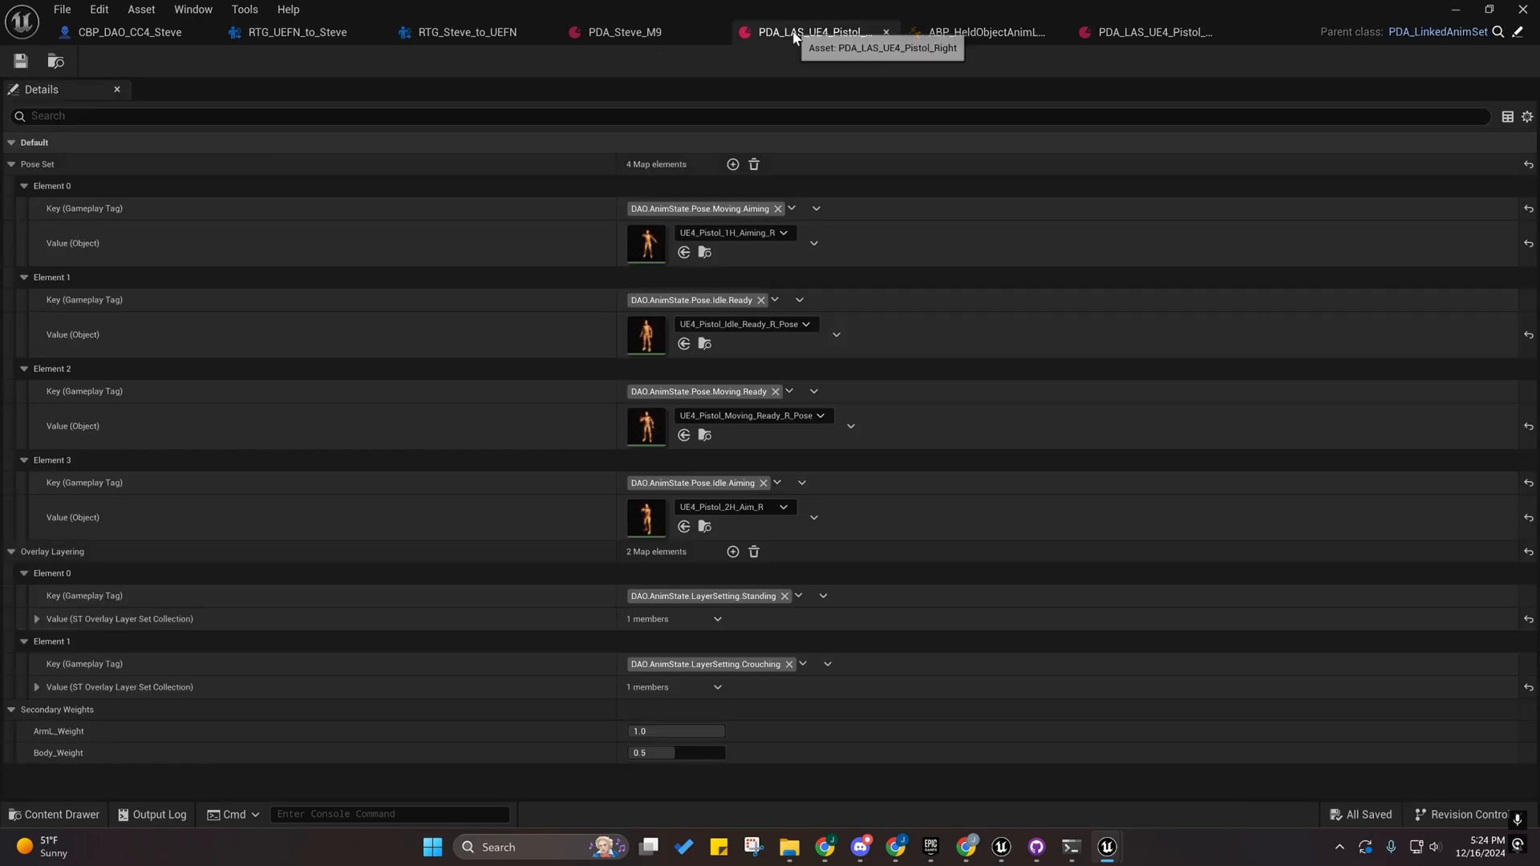
left_click(625, 42)
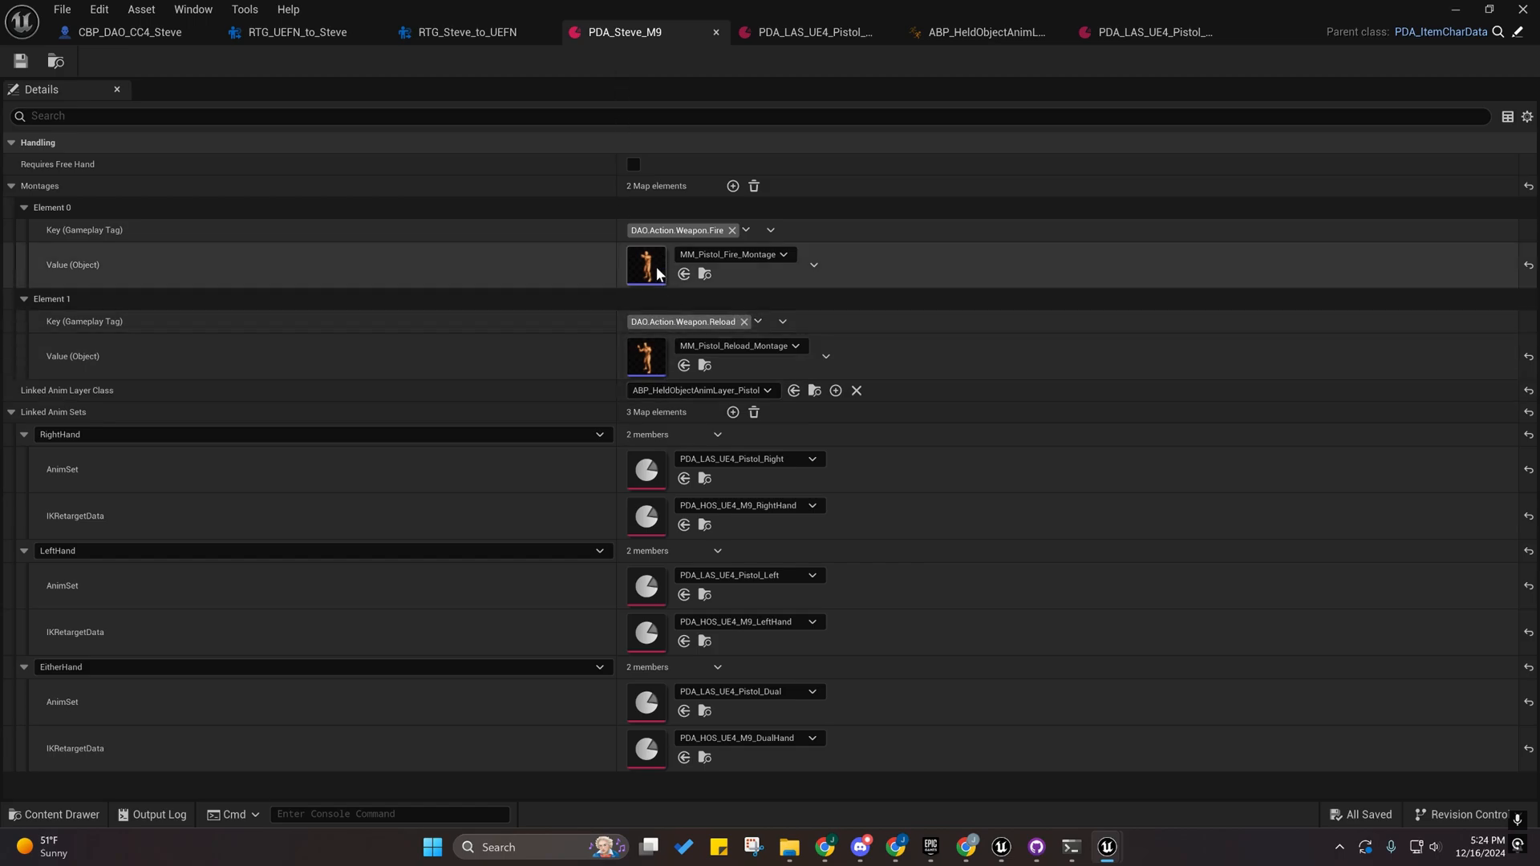
Locate the right-hand anim set's Moving Aiming pose, UE4_Pistol_1H_Aiming_R, in its content folder.
left_click(816, 33)
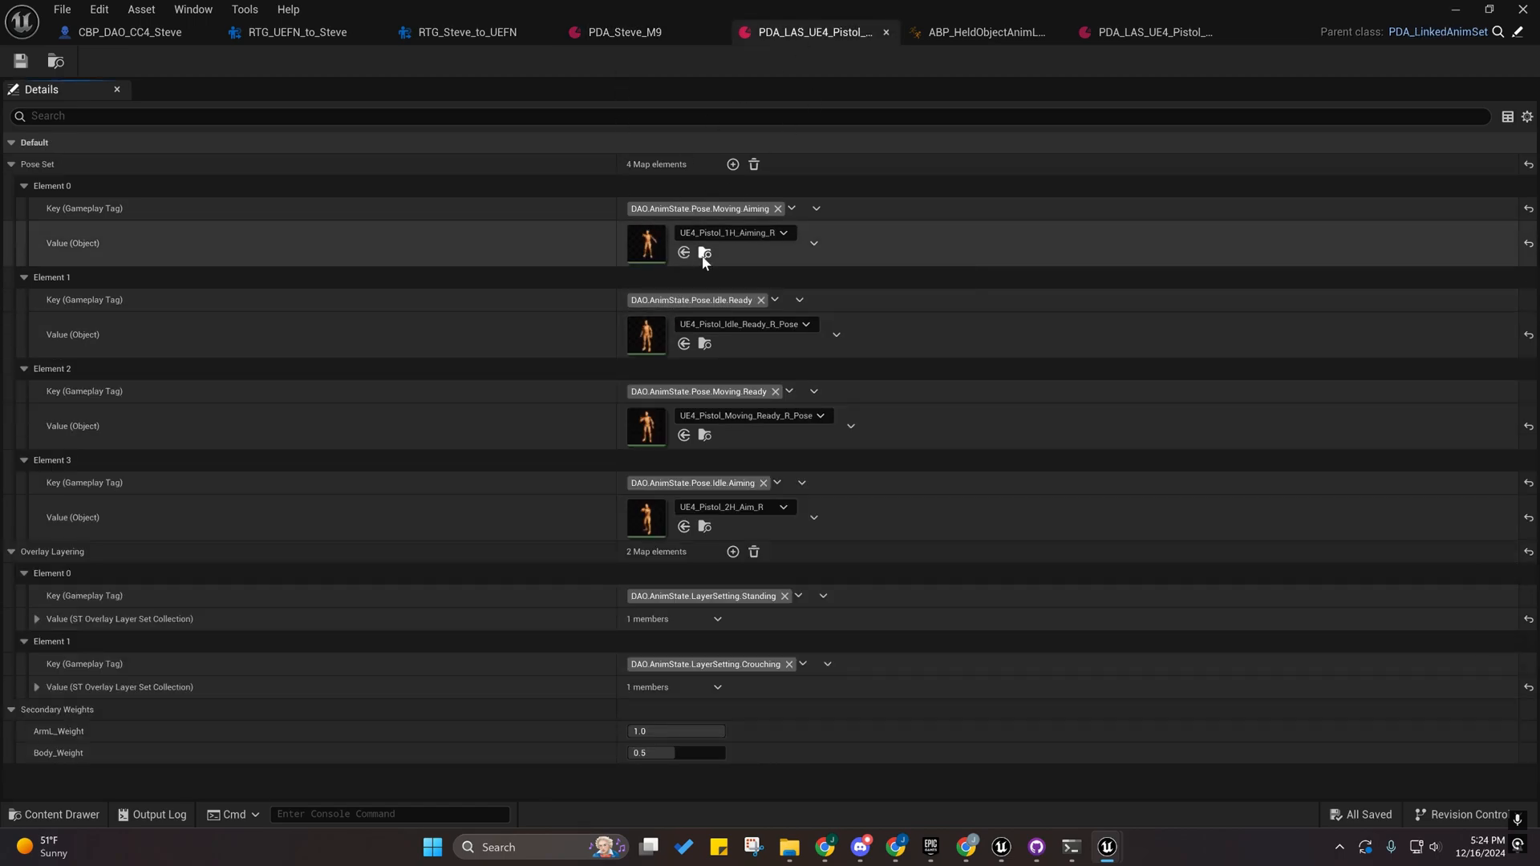
left_click(704, 252)
scroll(124, 656, "up", 3)
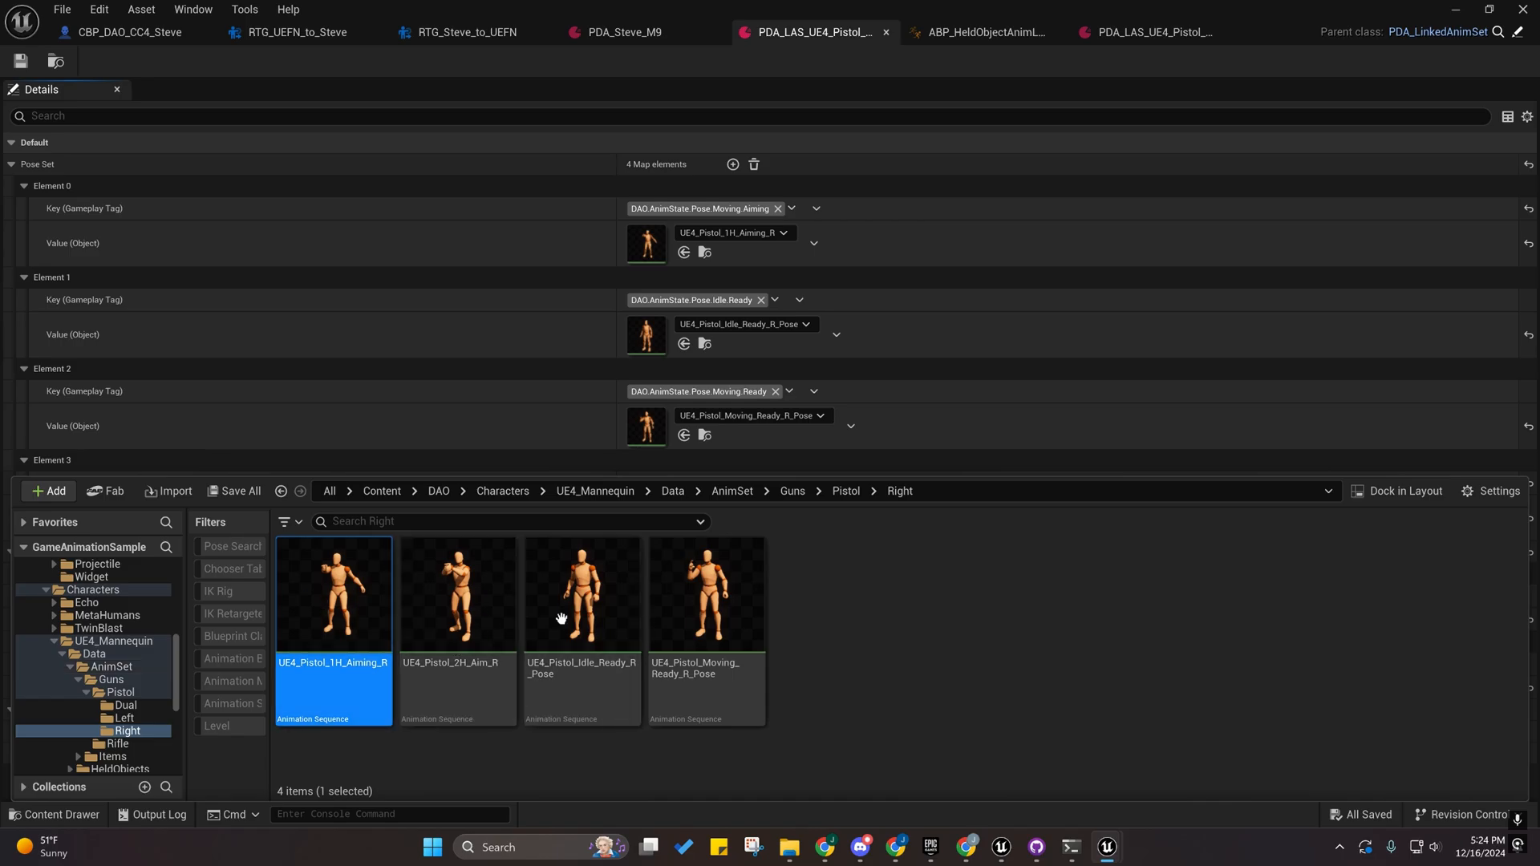
Open PDA_HOS_UE4_M9_RightHand from PDA_Steve_M9's RightHand IKRetargetData and expand all its Live Retarget Settings.
left_click(620, 33)
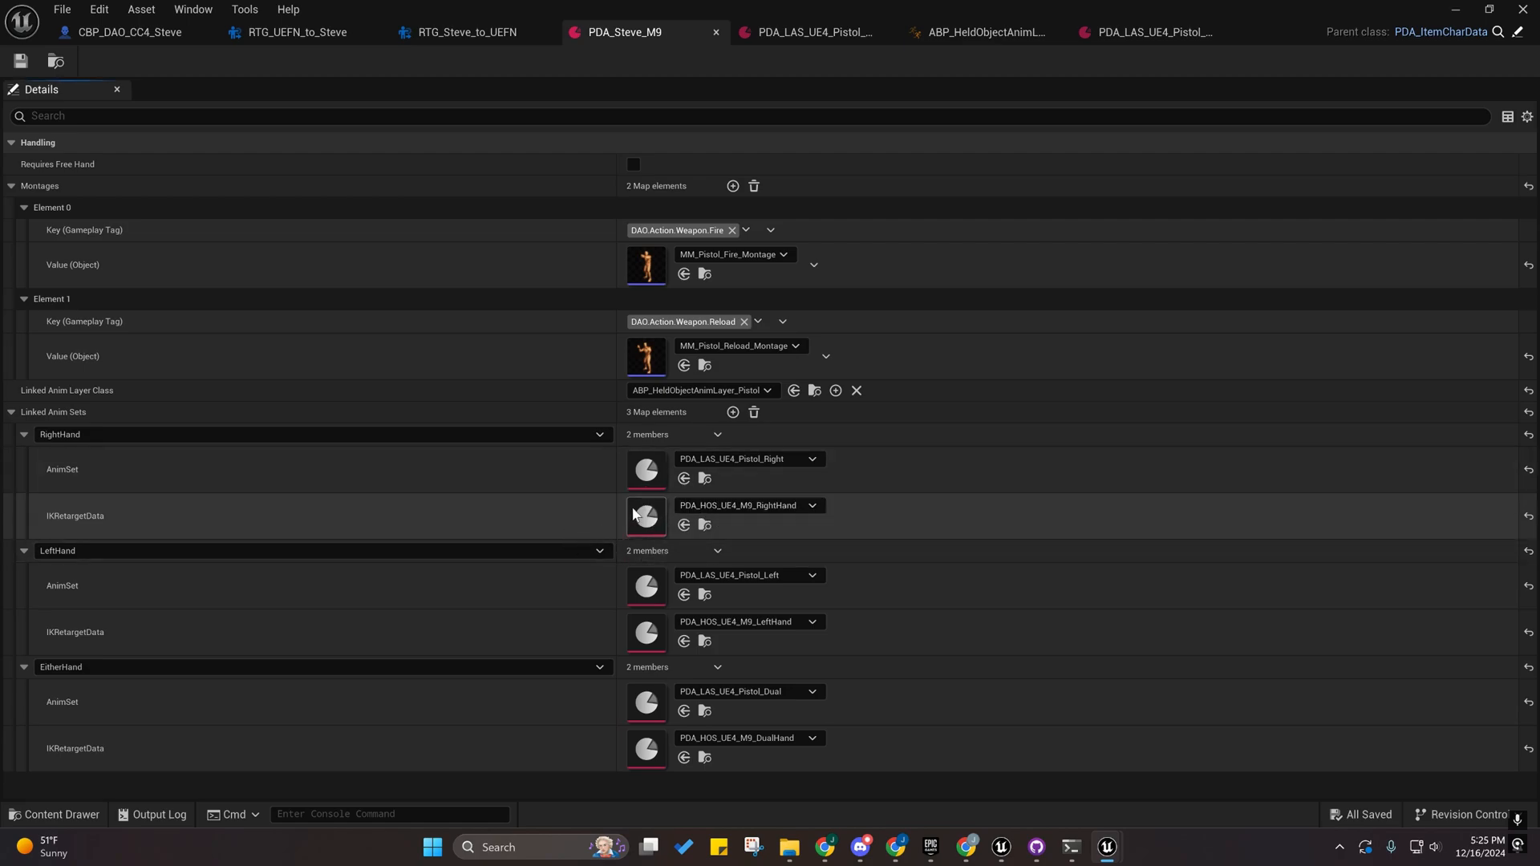
double_click(646, 516)
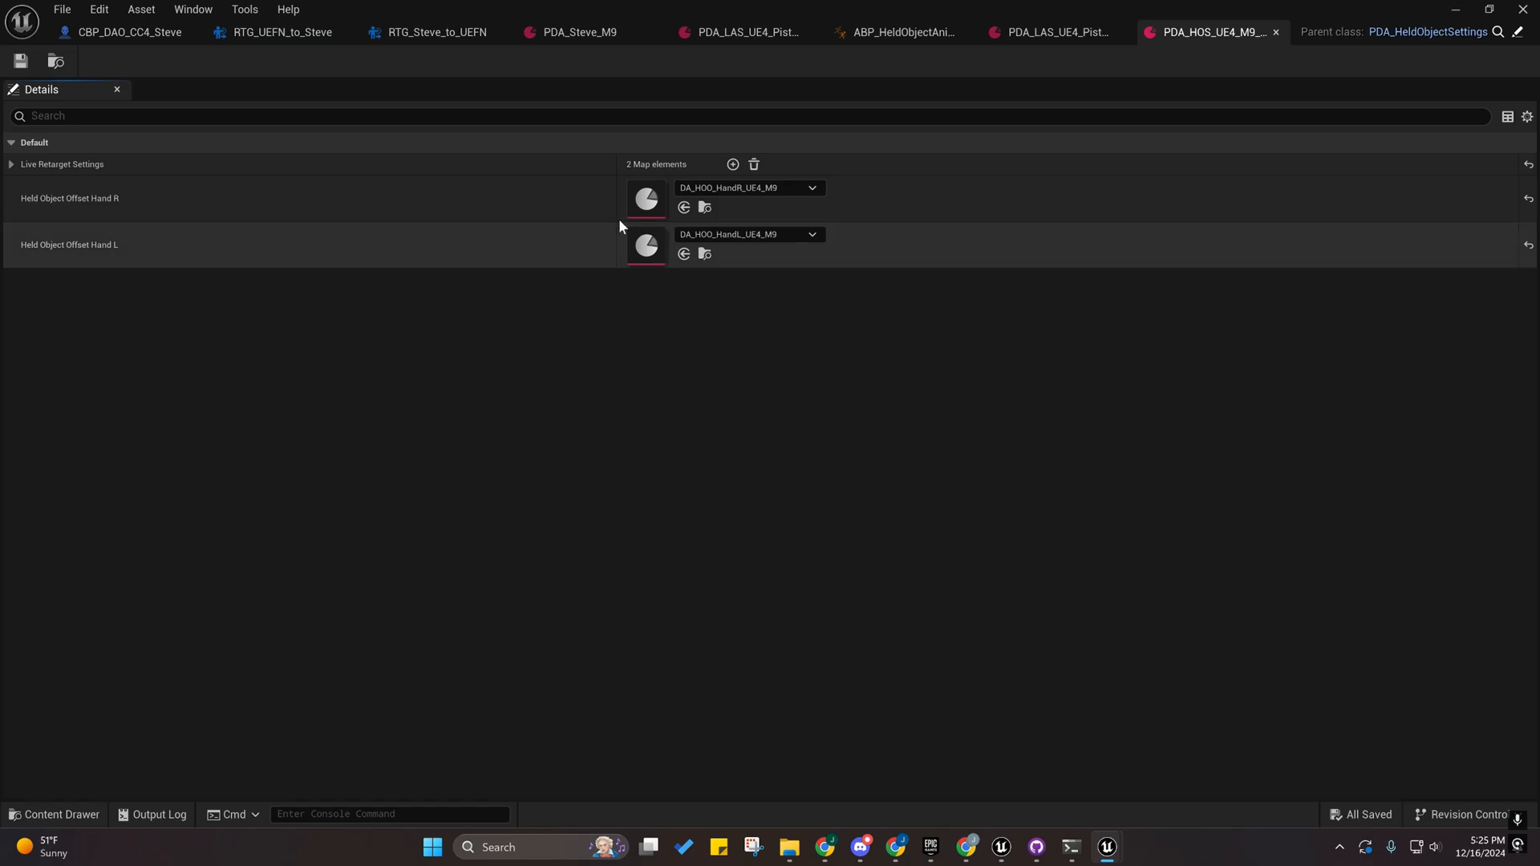
right_click(59, 154)
left_click(79, 199)
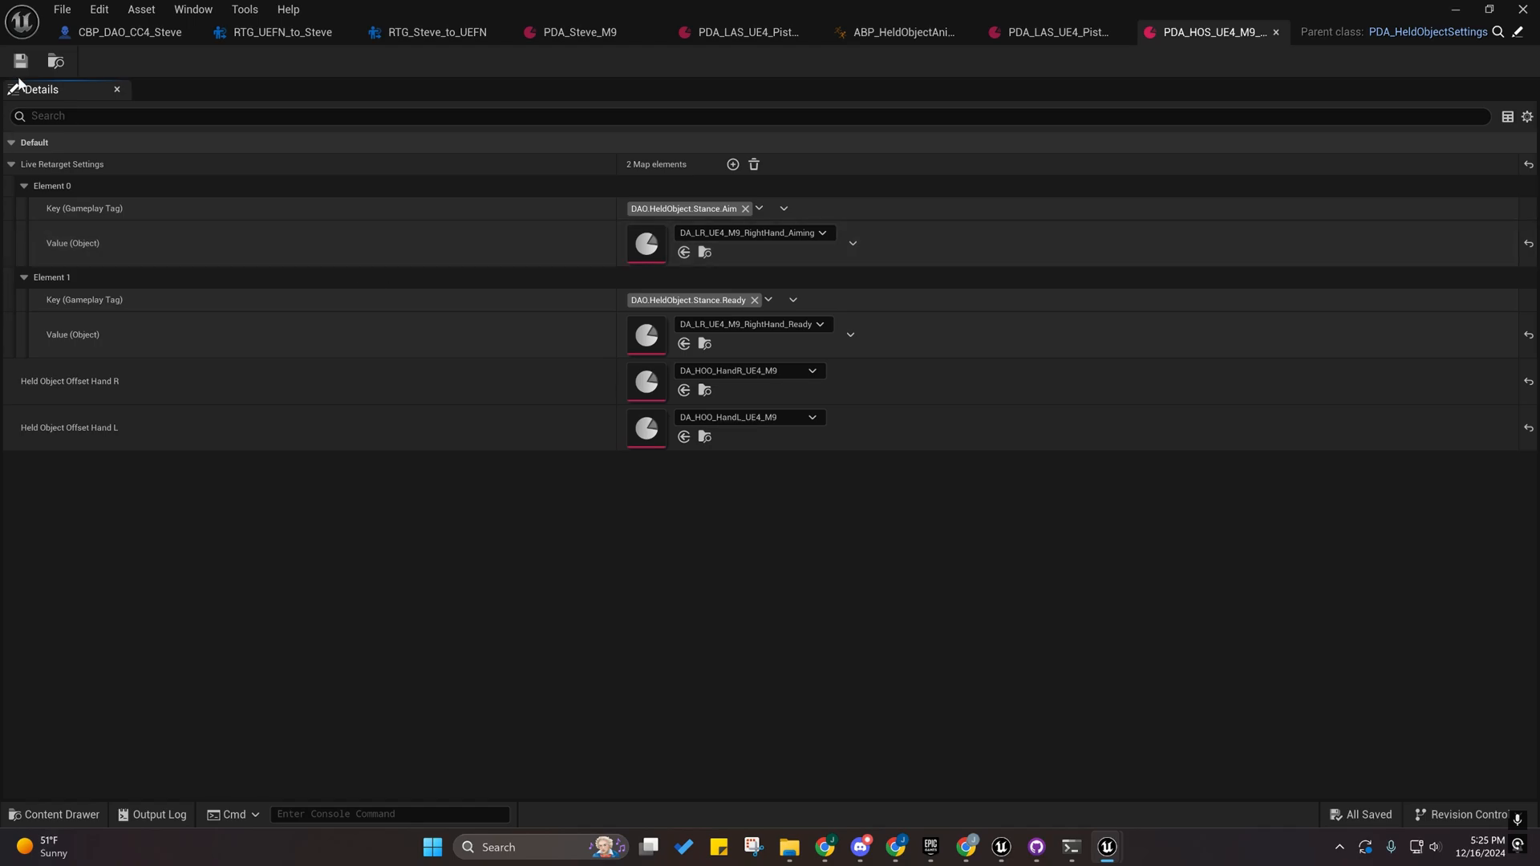
Browse the UE4 M9's RightHand, LeftHand and DualHand HeldObjectSettings folders to examine their aiming, ready and hand-offset assets.
left_click(705, 390)
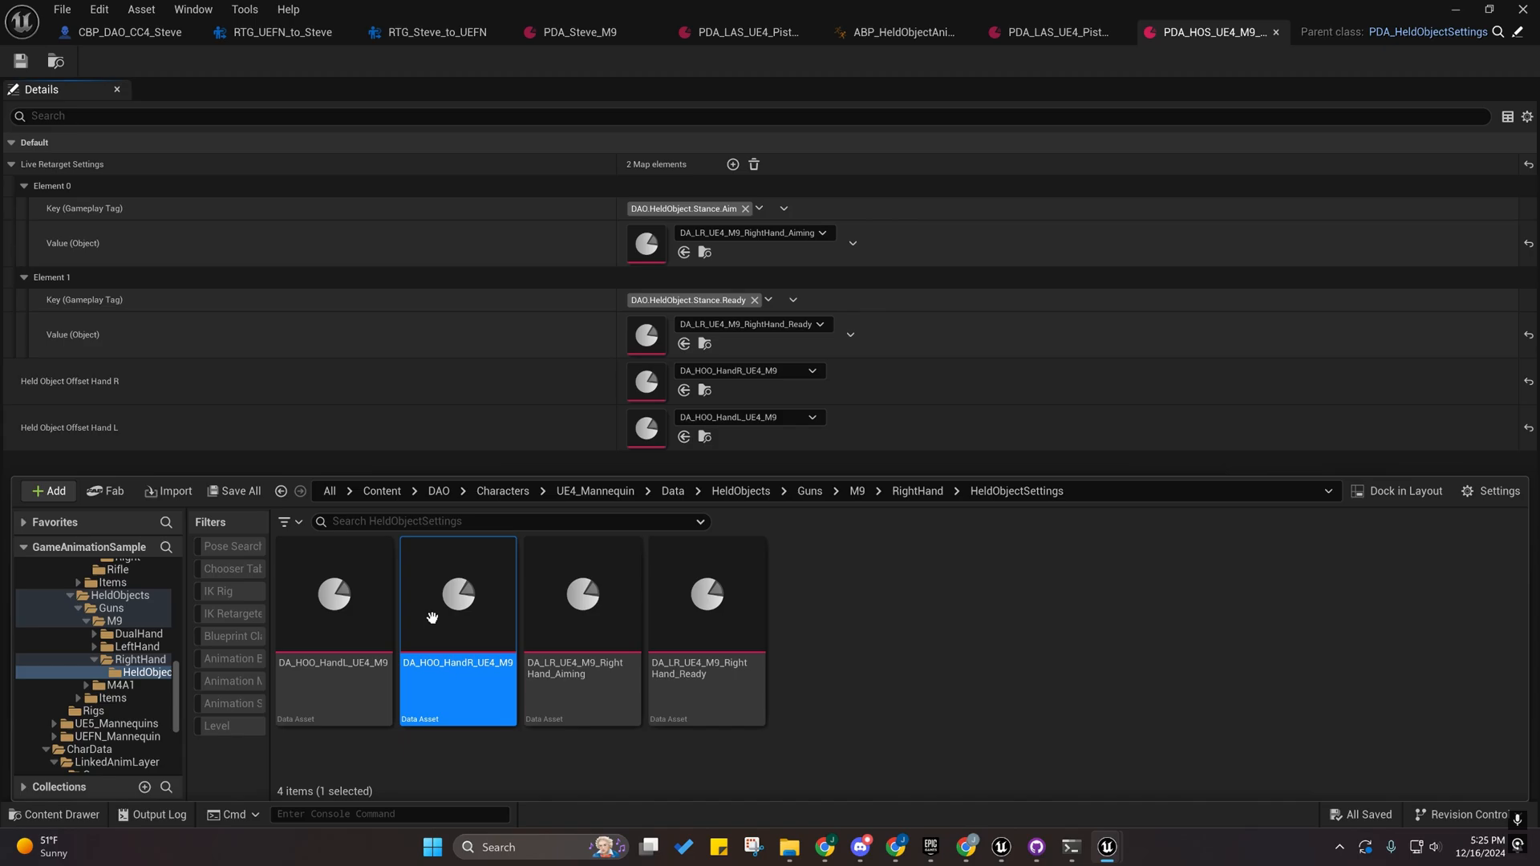
left_click(132, 646)
double_click(360, 604)
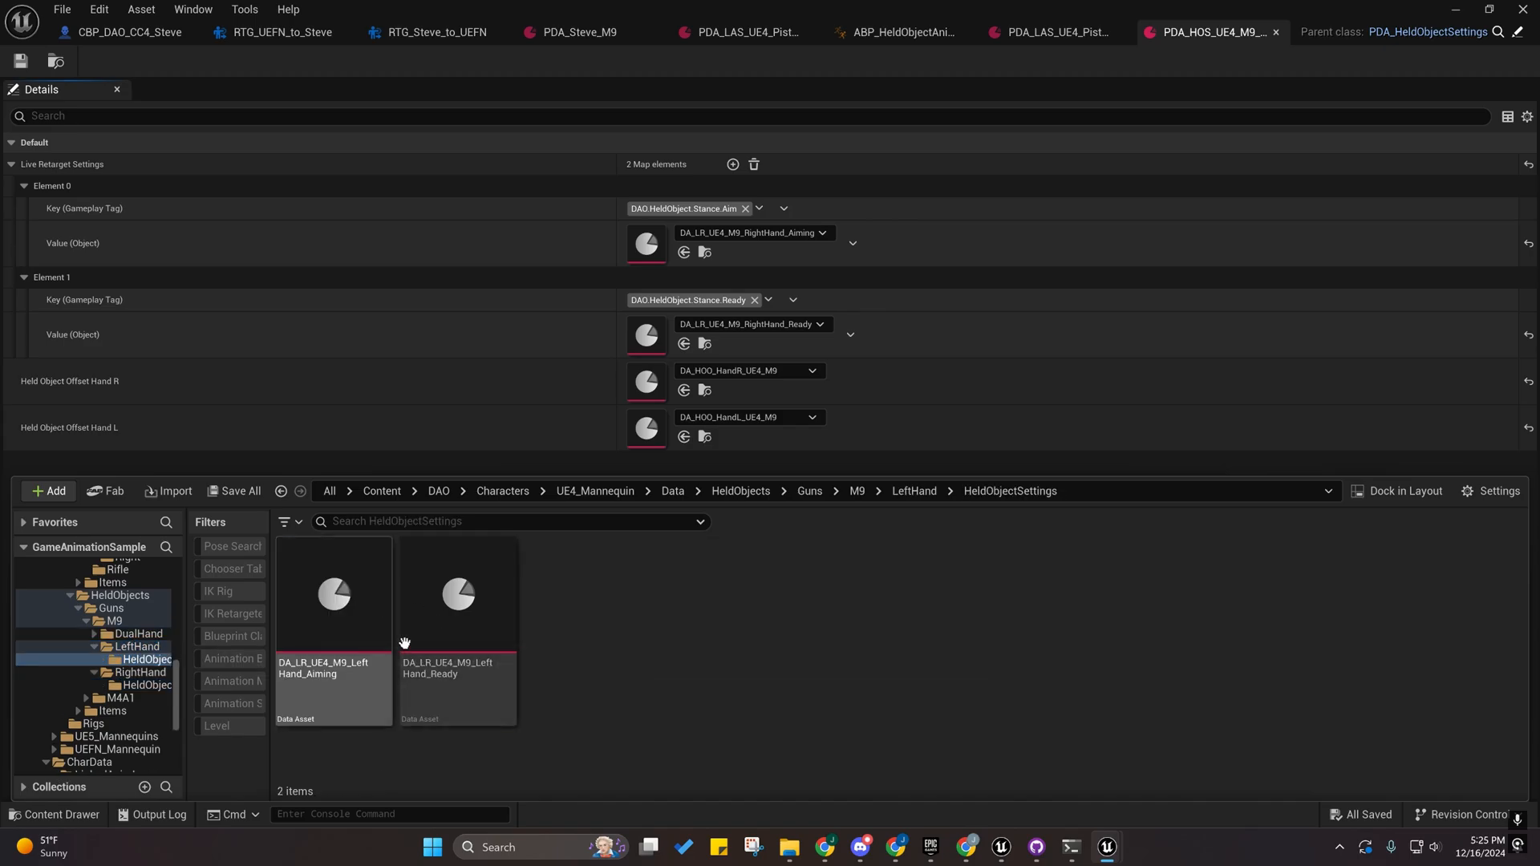
left_click(139, 633)
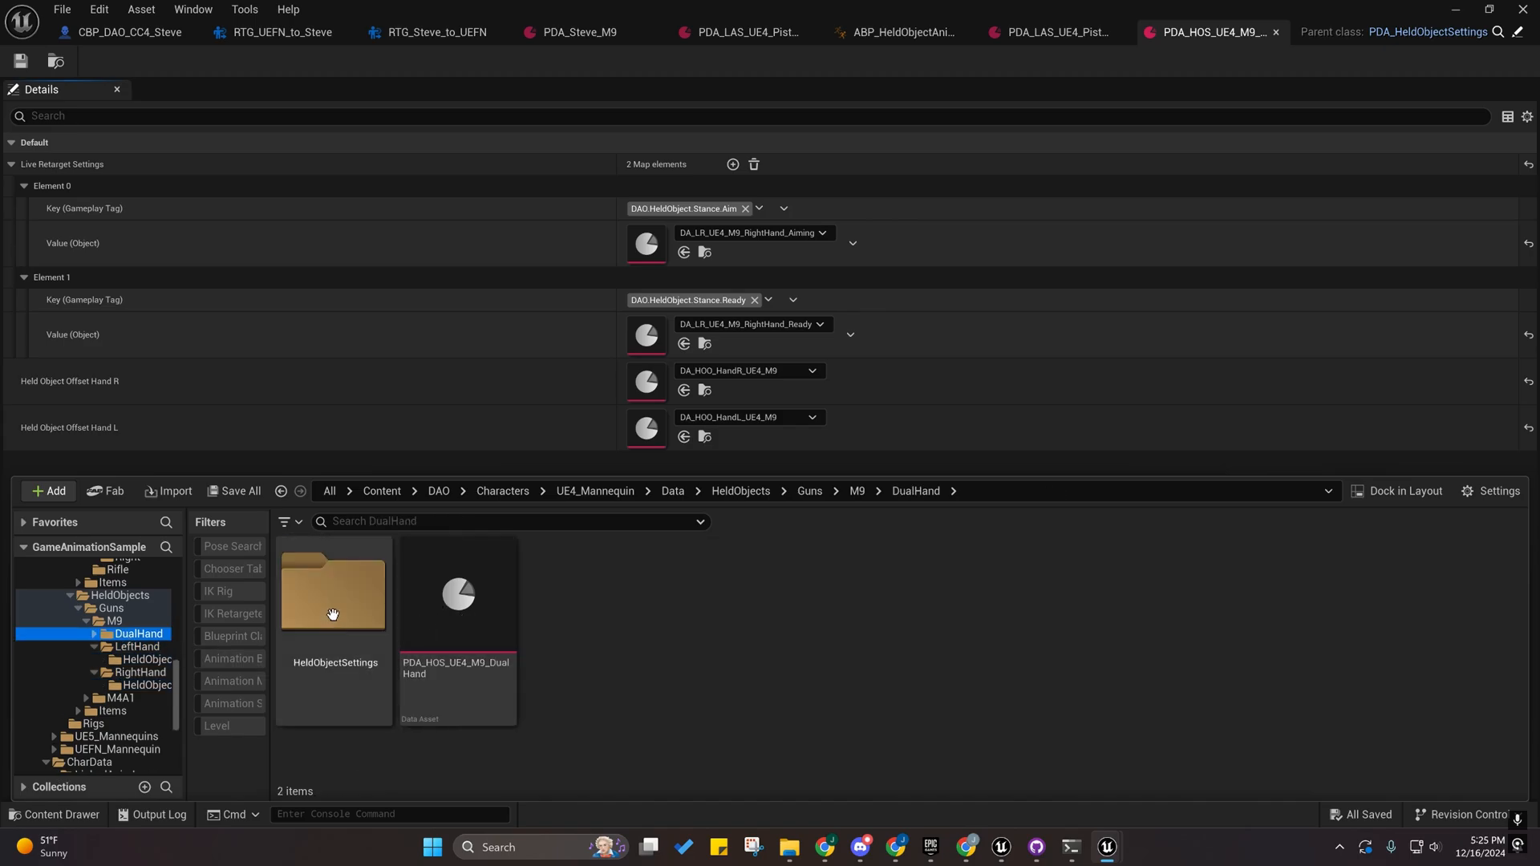
left_click(342, 607)
double_click(341, 607)
left_click(339, 603)
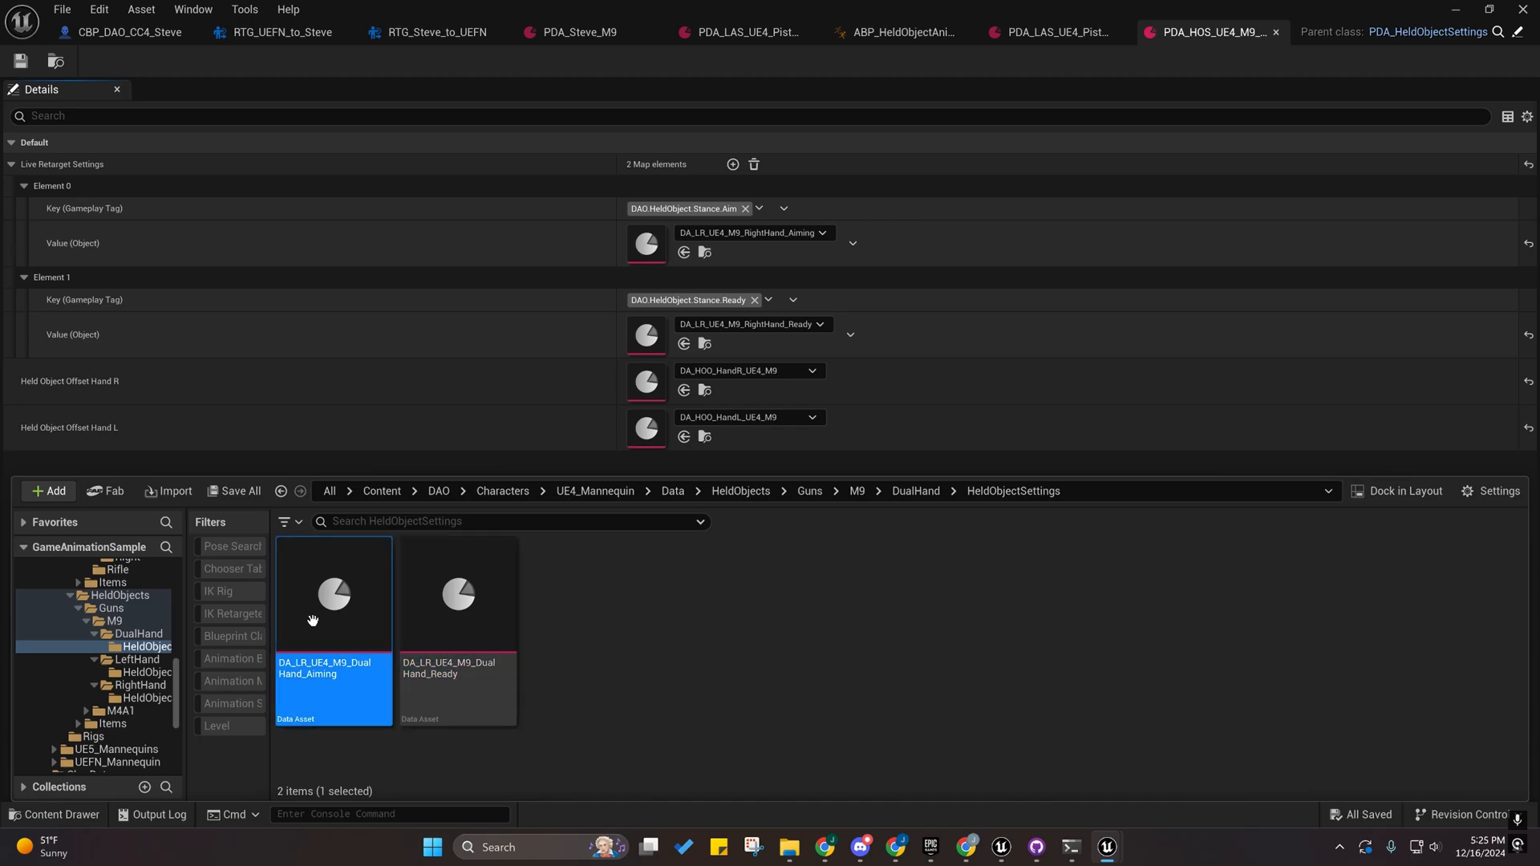
left_click(488, 139)
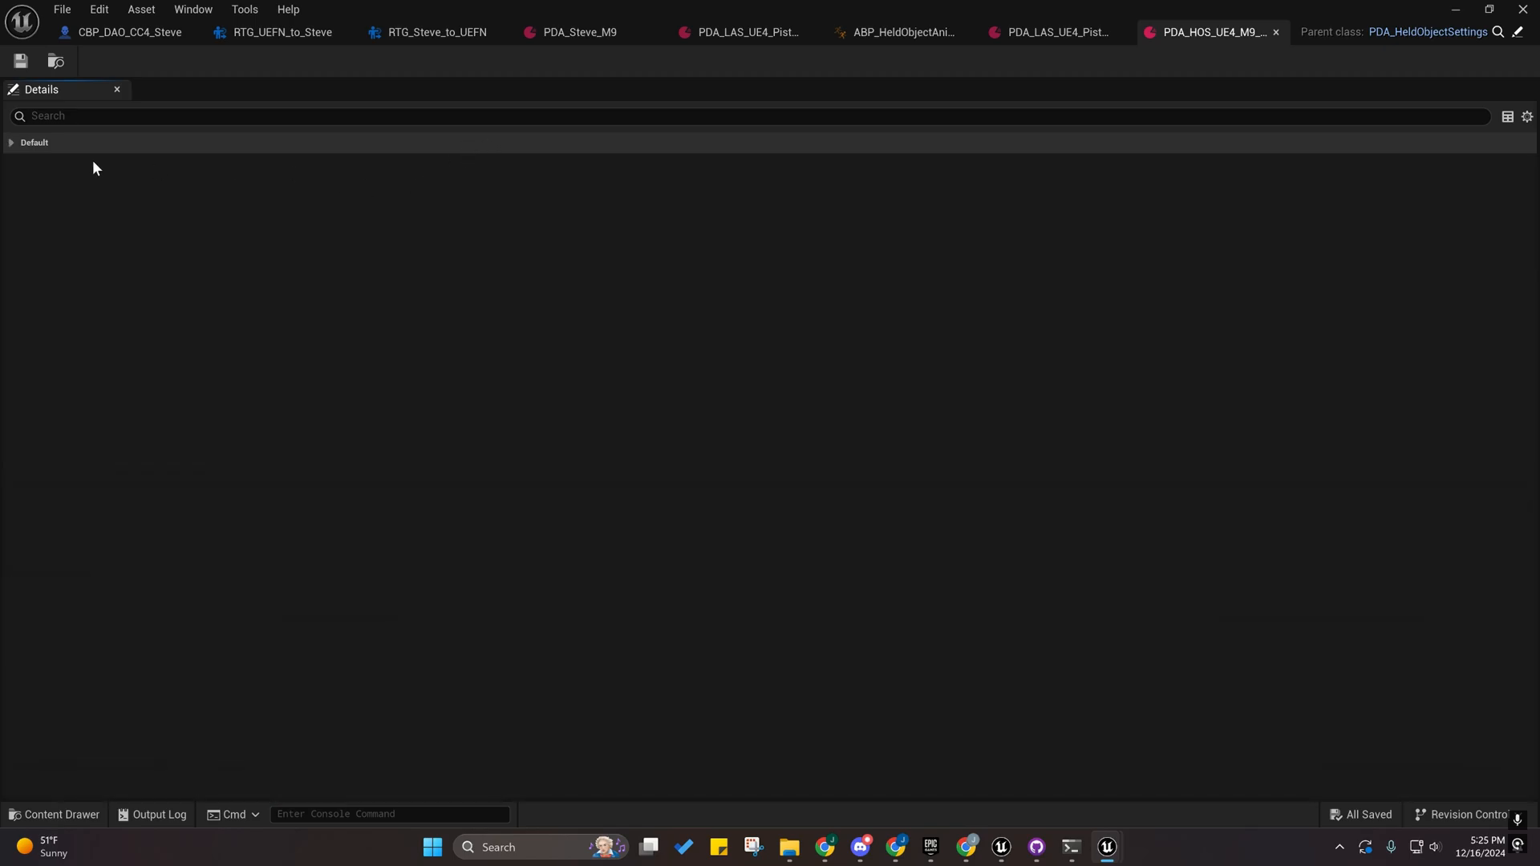
left_click(87, 147)
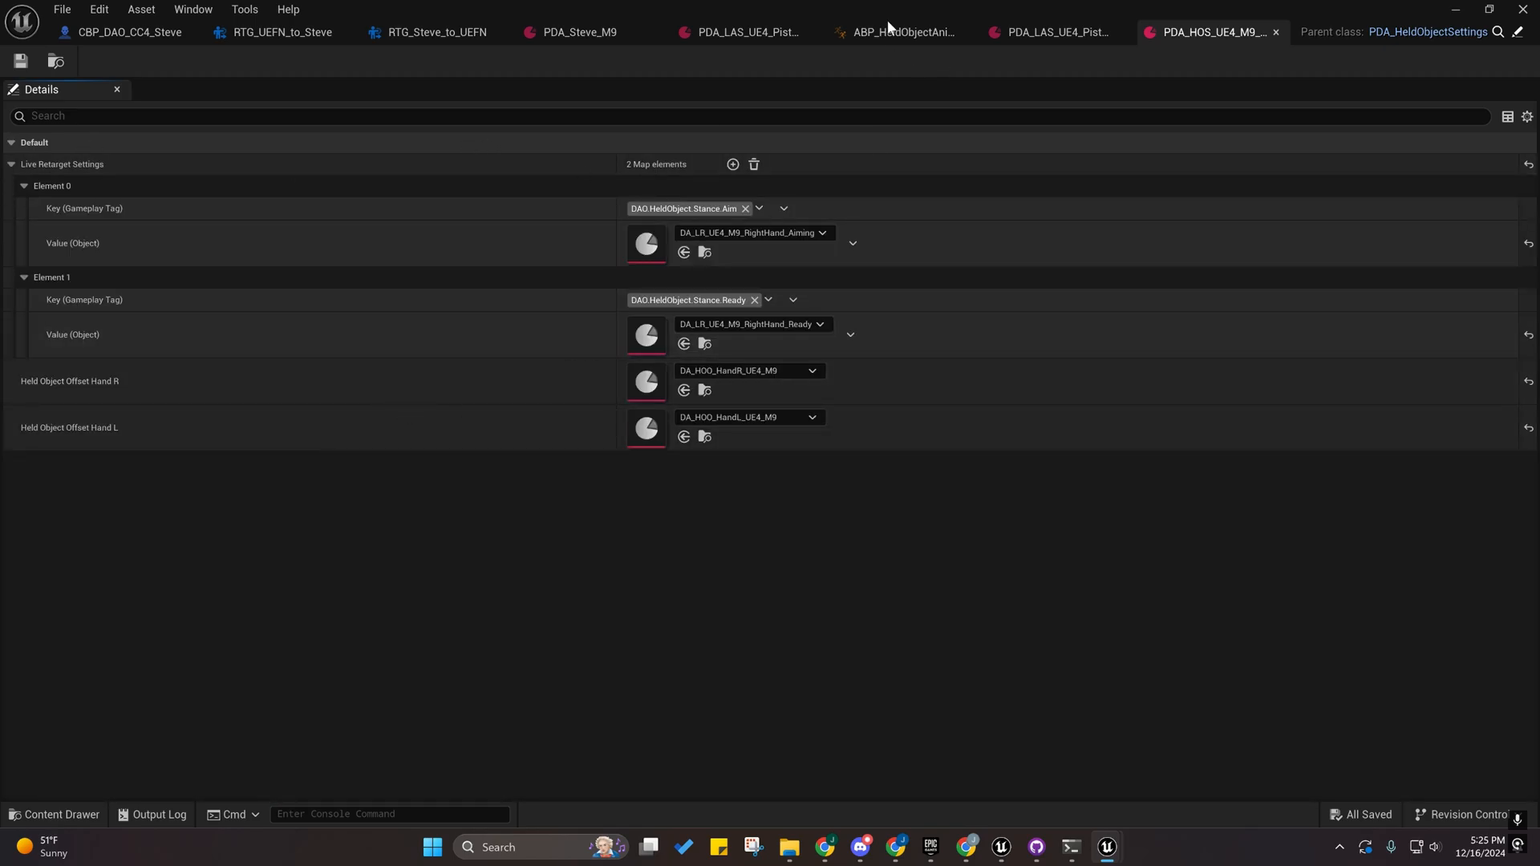
Close the asset tabs opened after PDA_Steve_M9 and locate PDA_Steve_M9 in the CC4 M9 content folder.
right_click(571, 35)
left_click(642, 101)
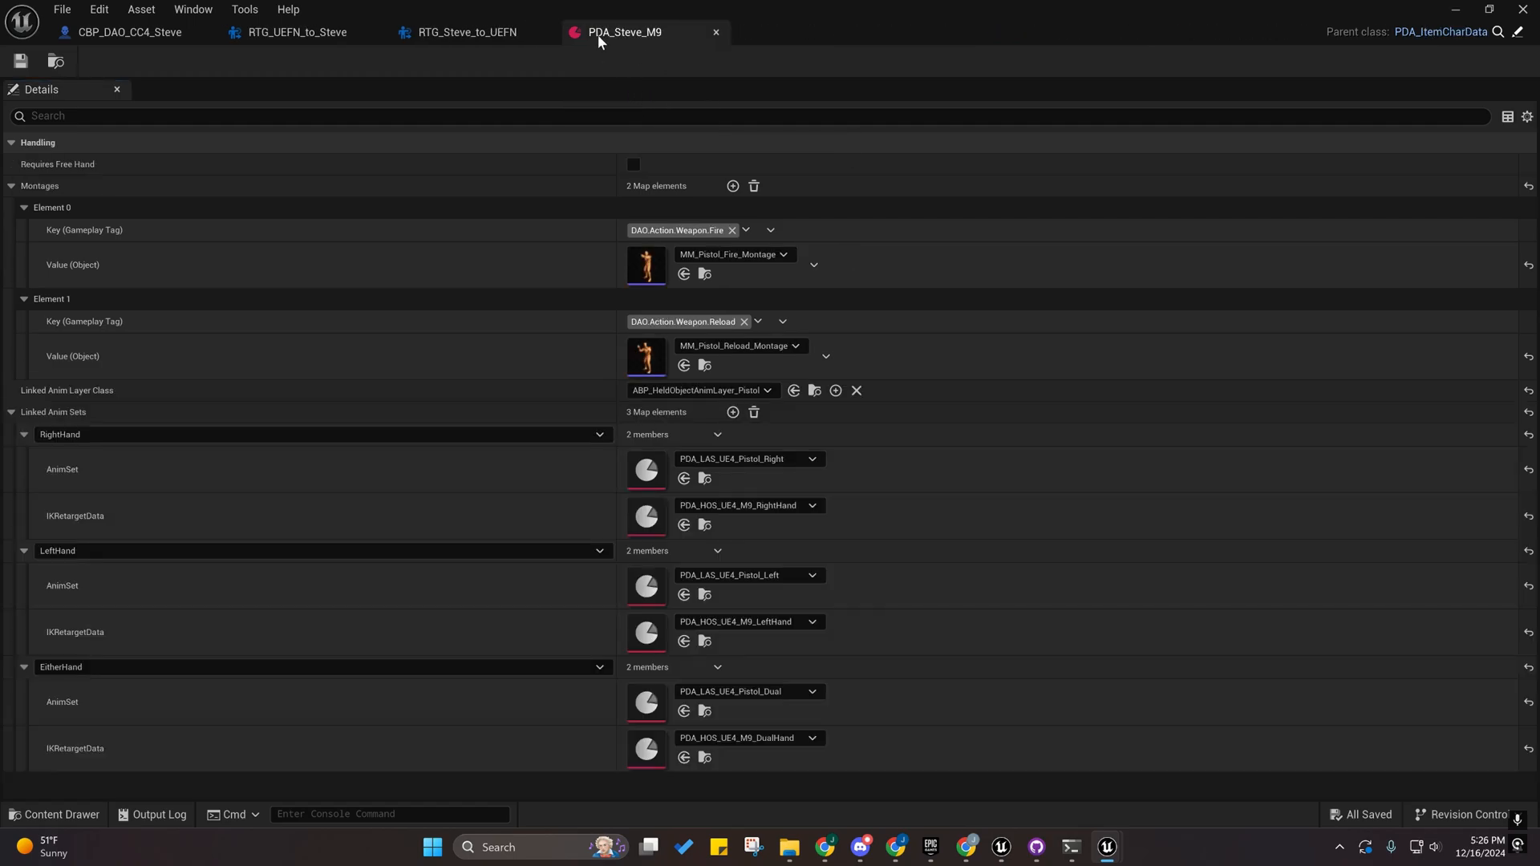
left_click(32, 816)
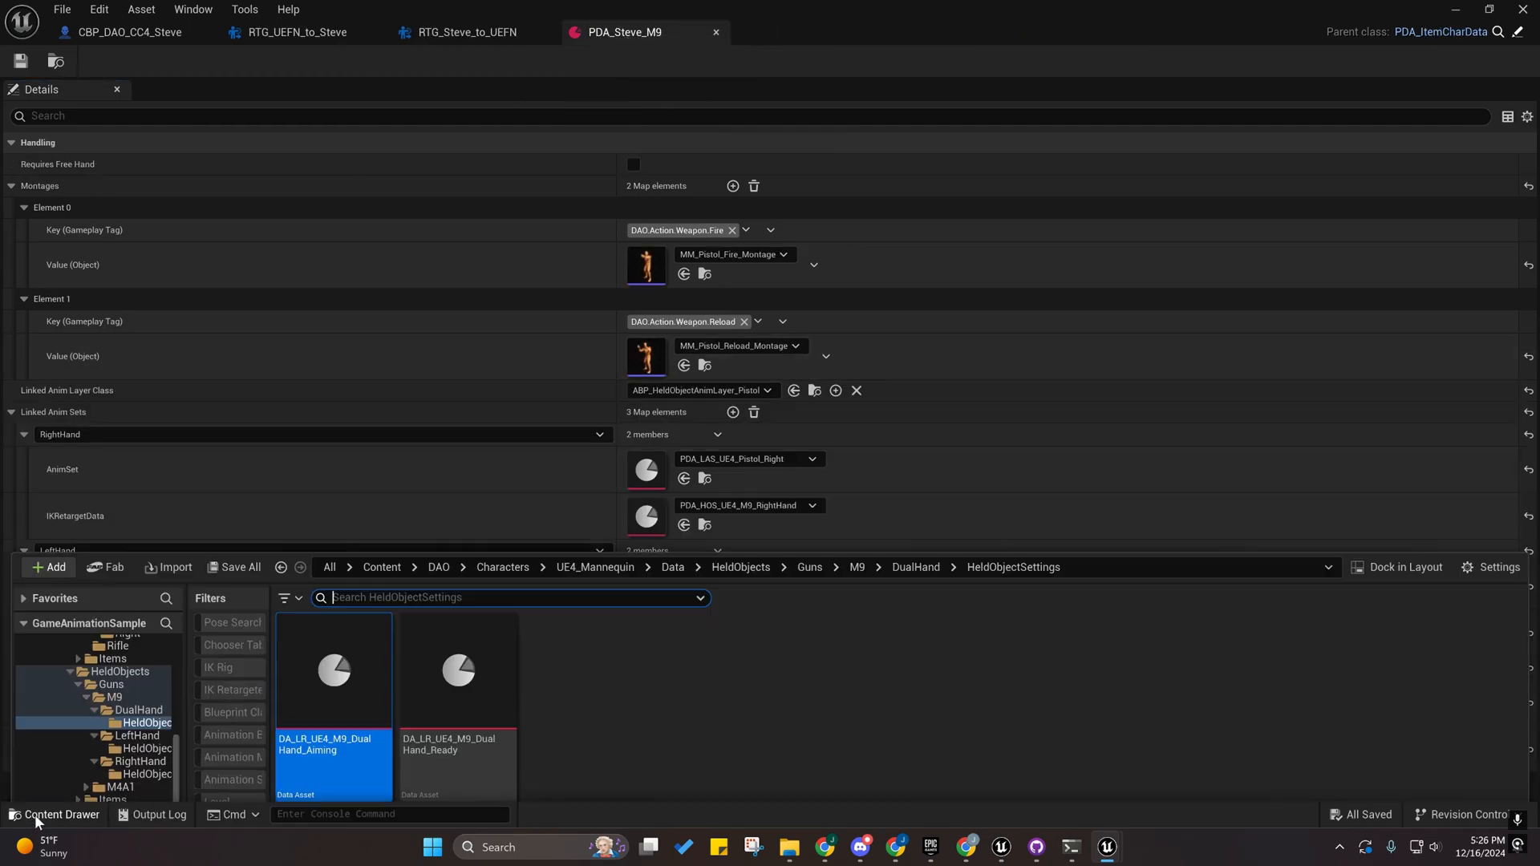
left_click(47, 69)
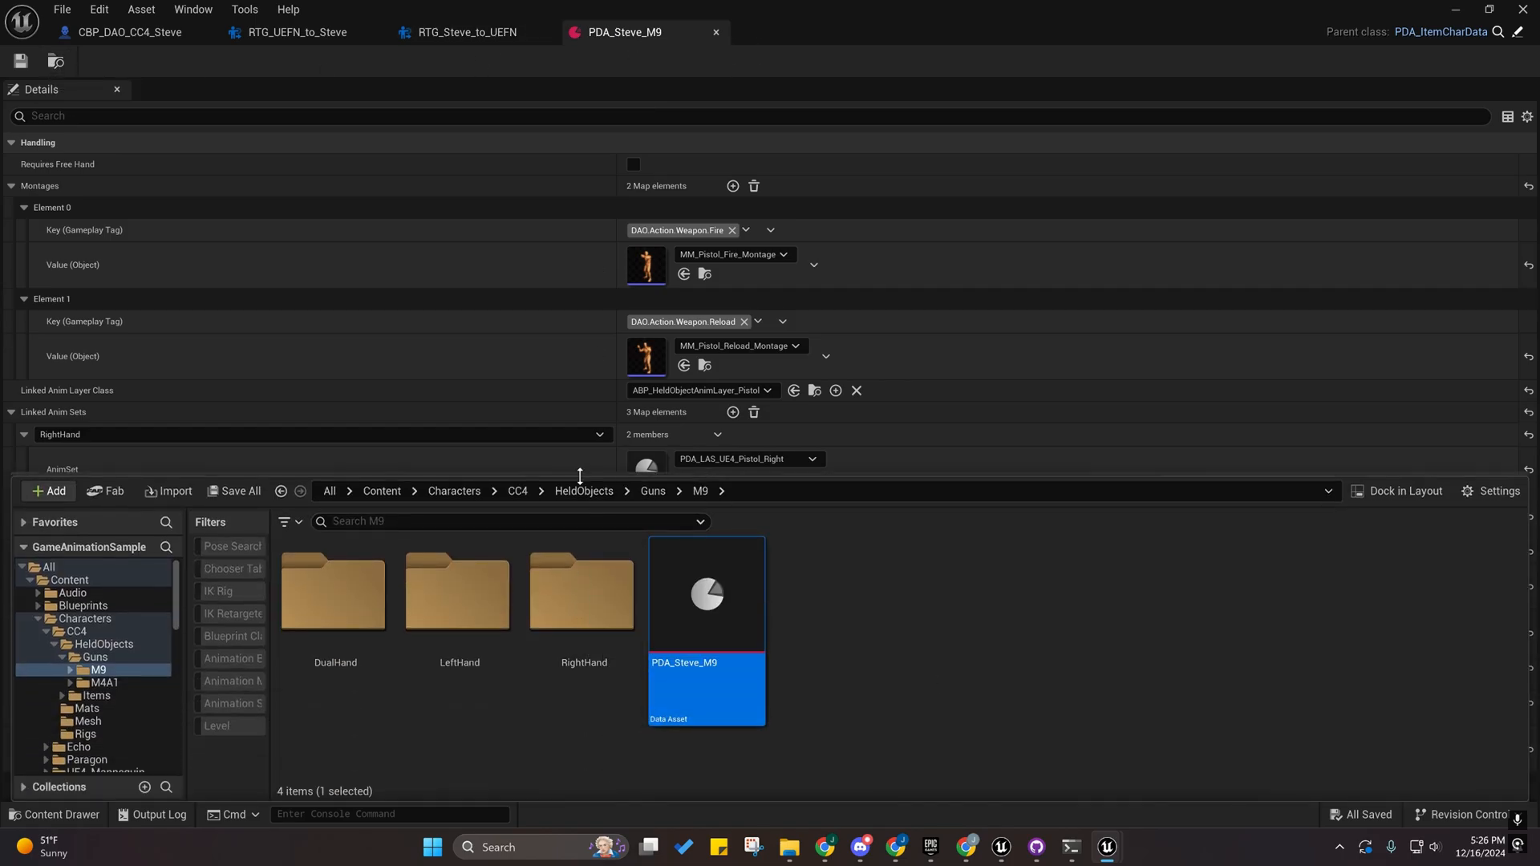
Shrink the PDA_Steve_M9 window so its Linked Anim Sets are shown above the level editor's M9 content folder.
left_click_drag(580, 475, 597, 529)
double_click(776, 24)
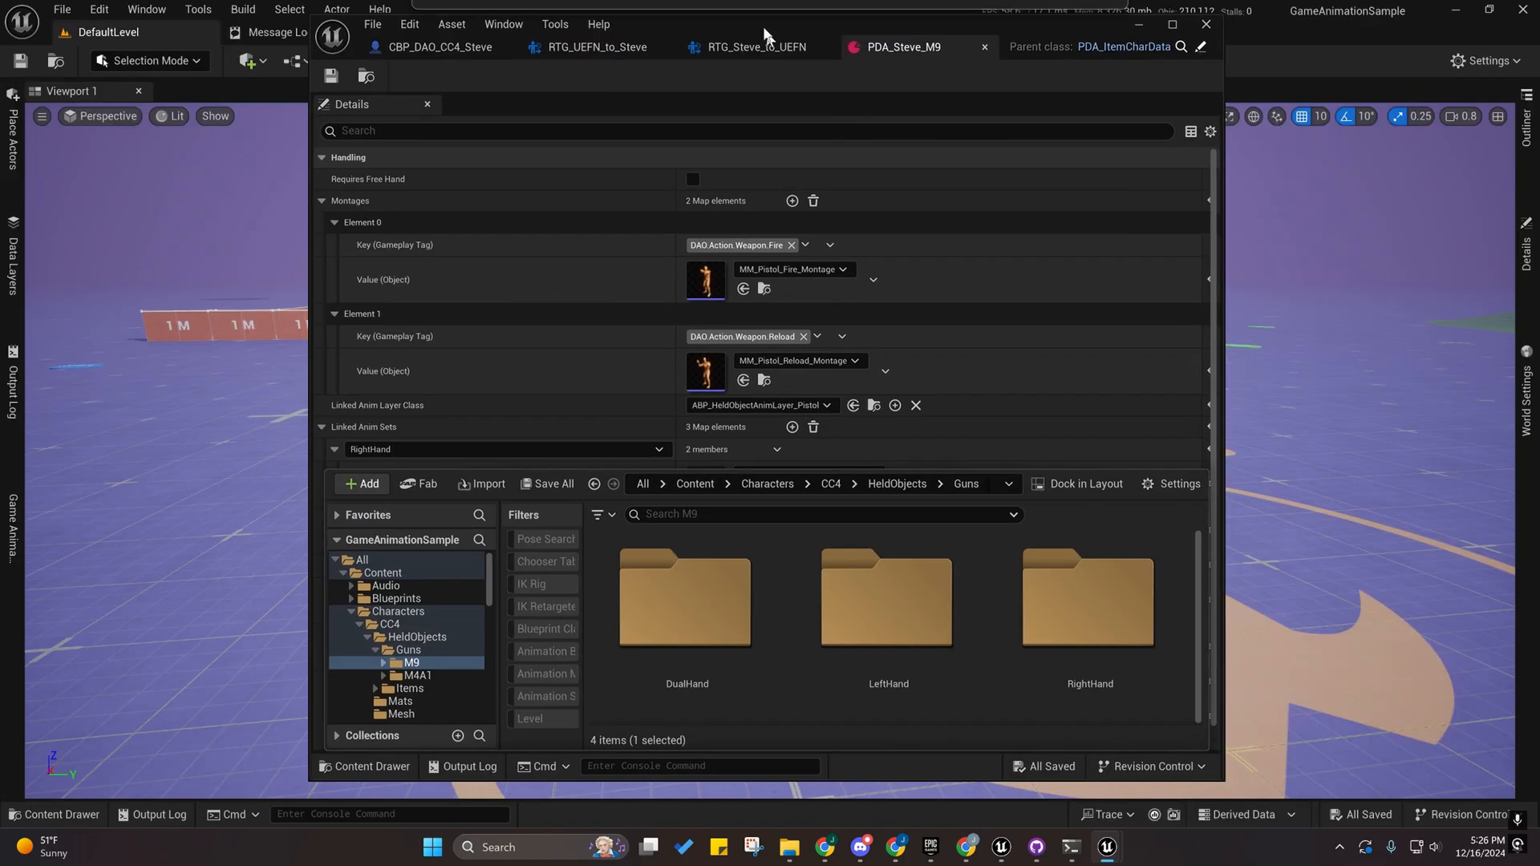
left_click_drag(739, 771, 721, 570)
left_click(359, 553)
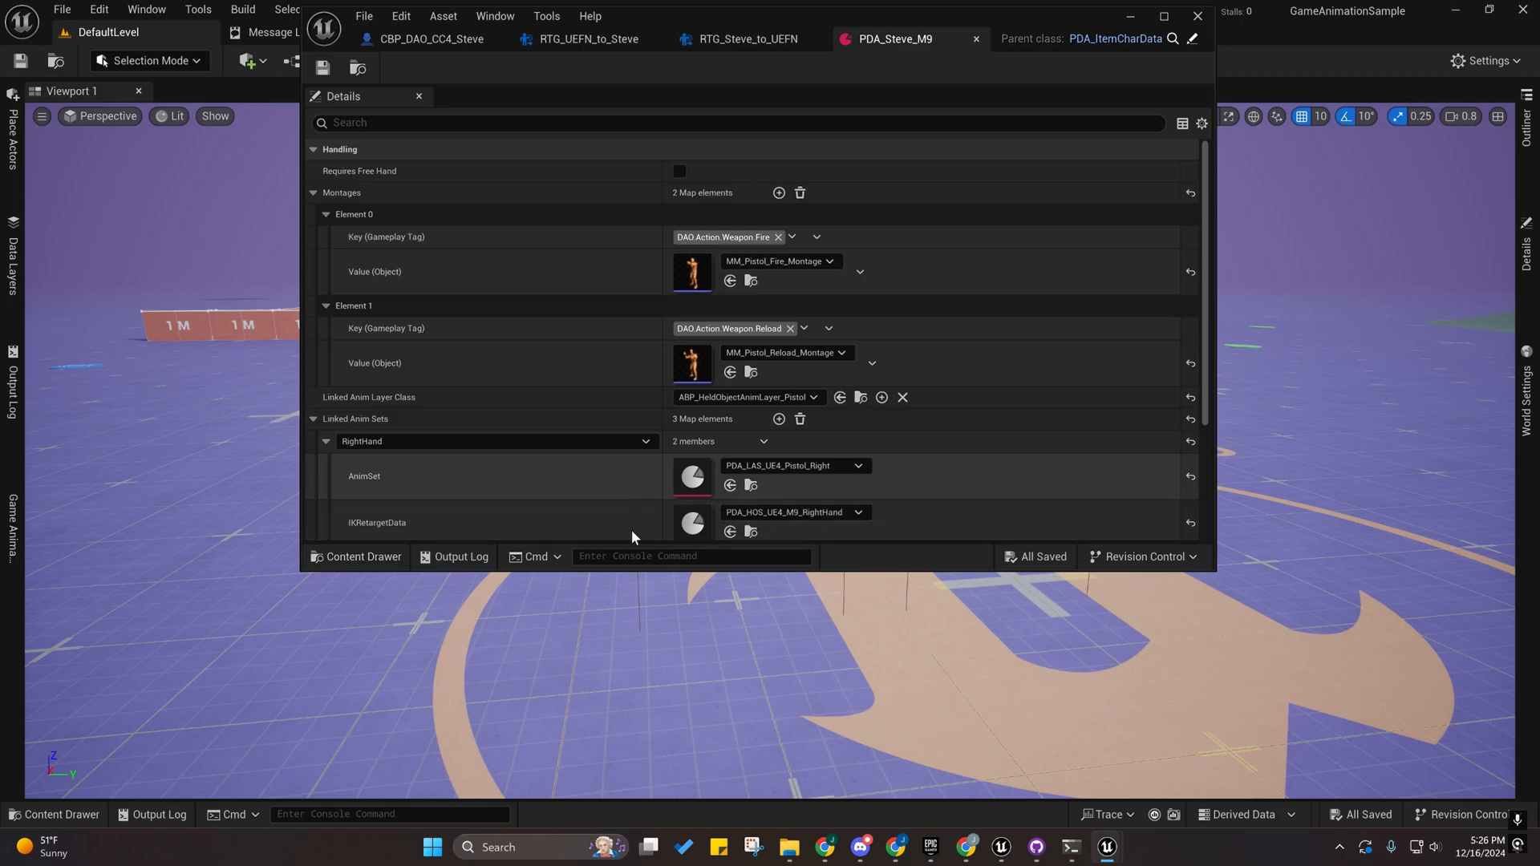
scroll(598, 430, "down", 5)
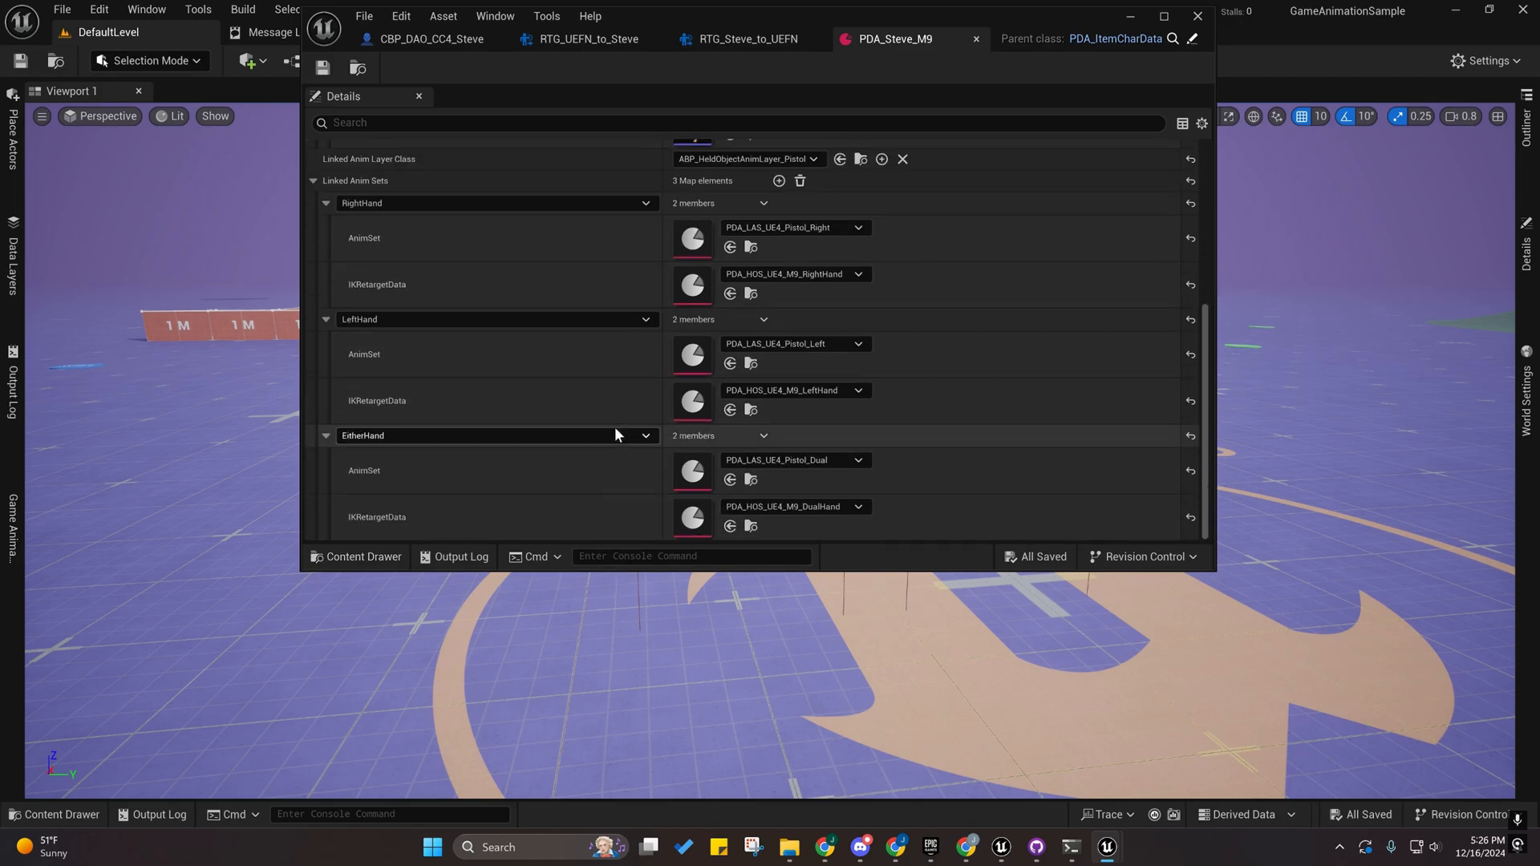
left_click(57, 815)
left_click_drag(212, 431, 215, 538)
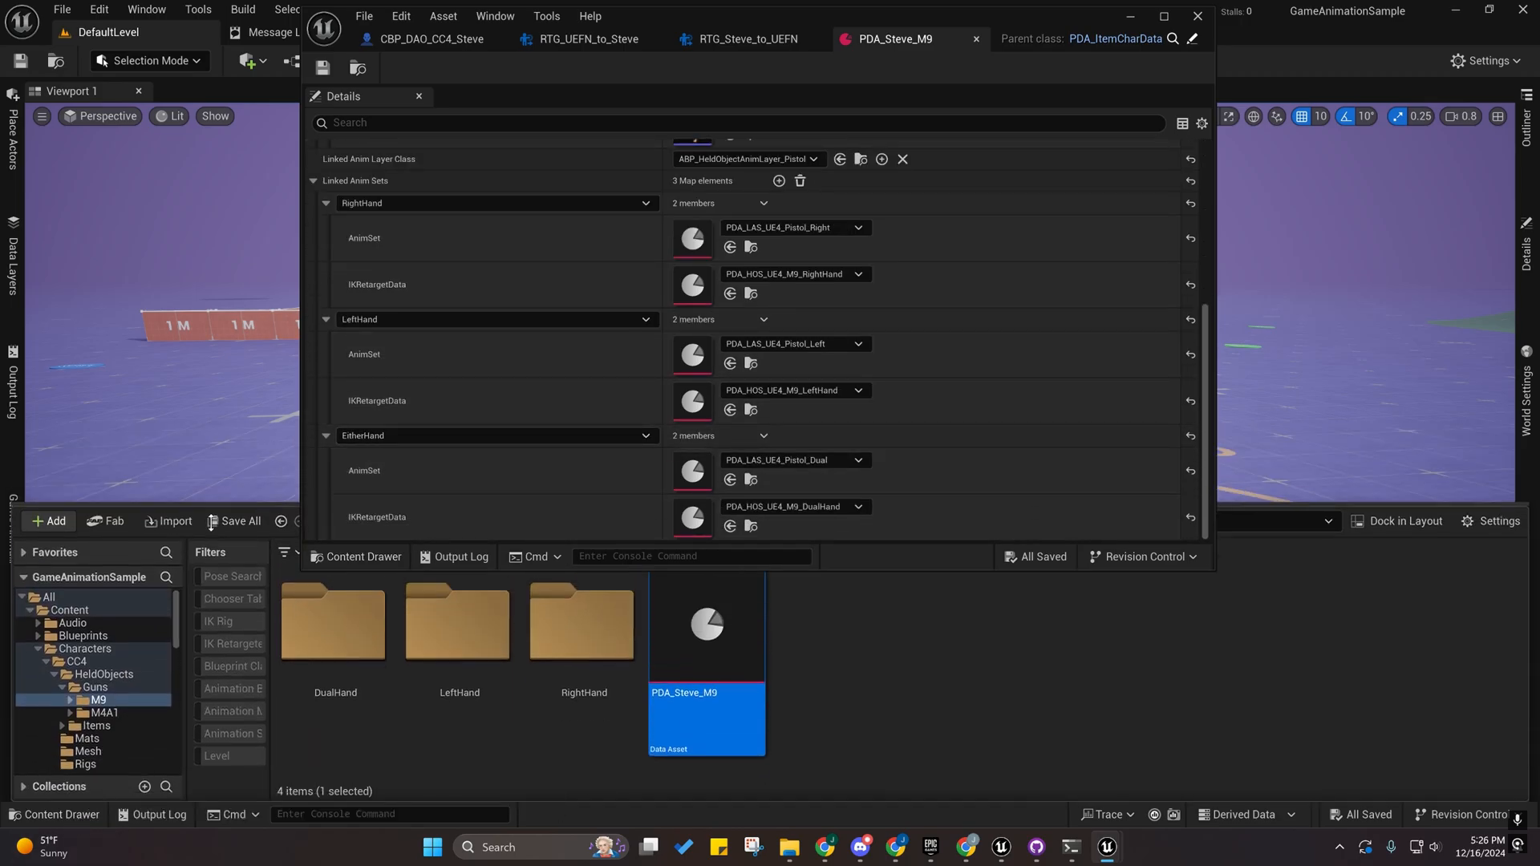
Assign PDA_HOS_Steve_M9_RightHand to the EitherHand IKRetargetData and PDA_HOS_Steve_M9_LeftHand to the LeftHand IKRetargetData.
double_click(588, 687)
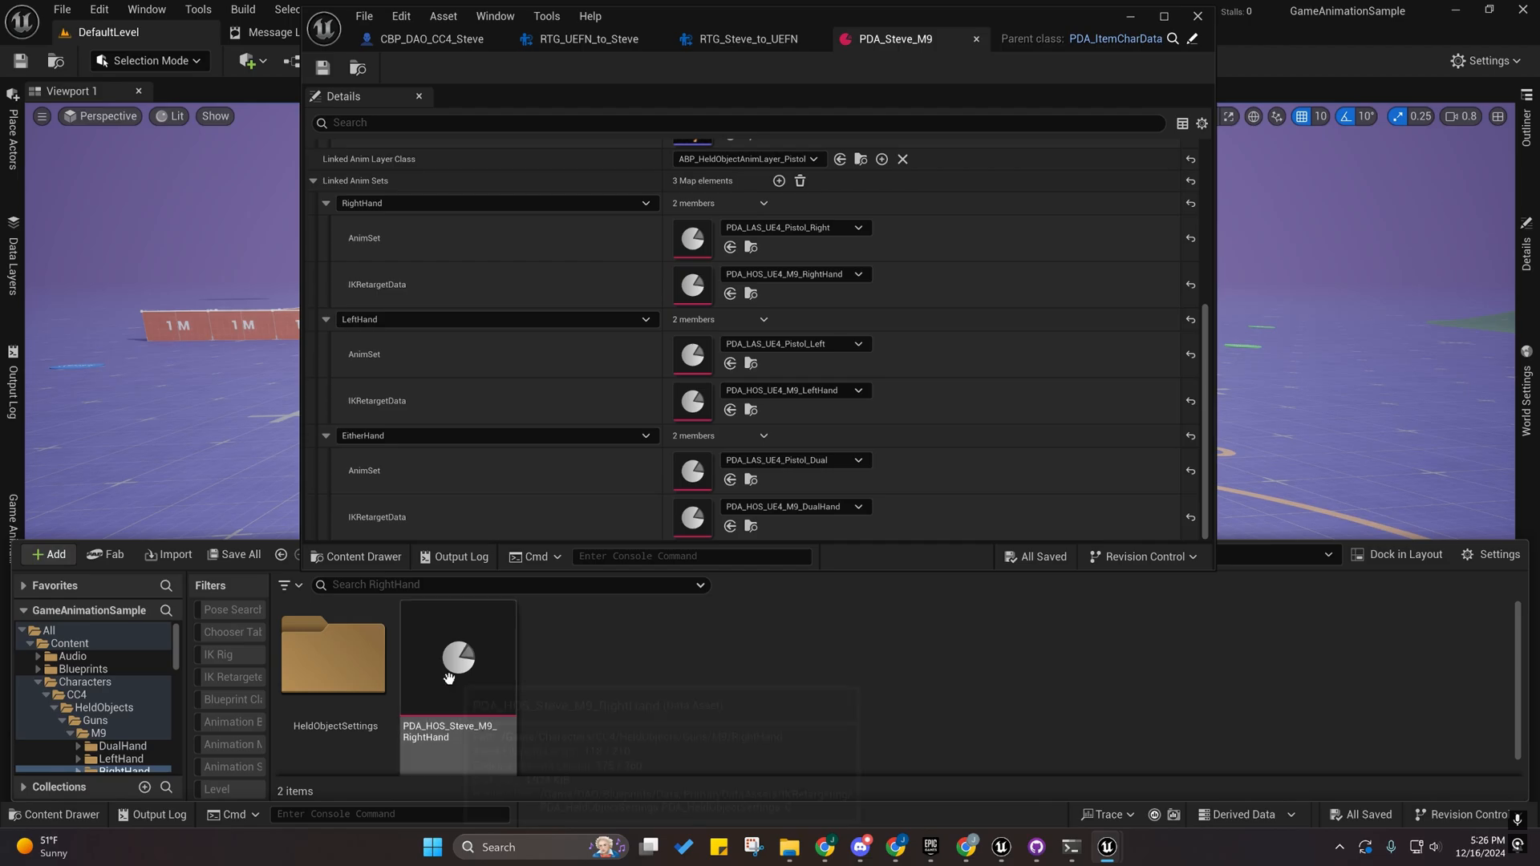
left_click_drag(461, 674, 696, 517)
left_click(113, 759)
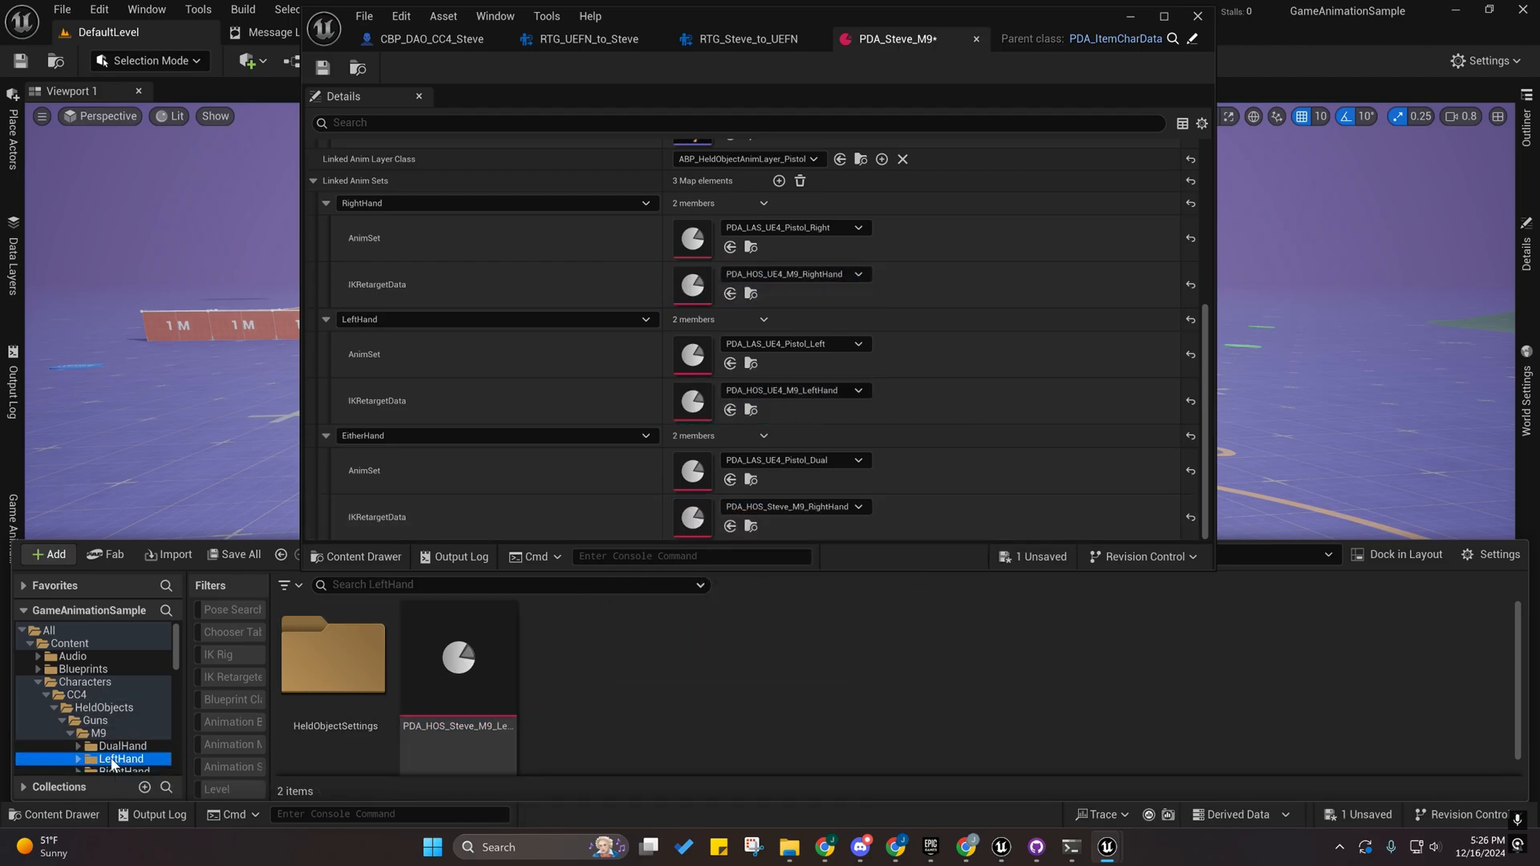
left_click_drag(468, 696, 697, 394)
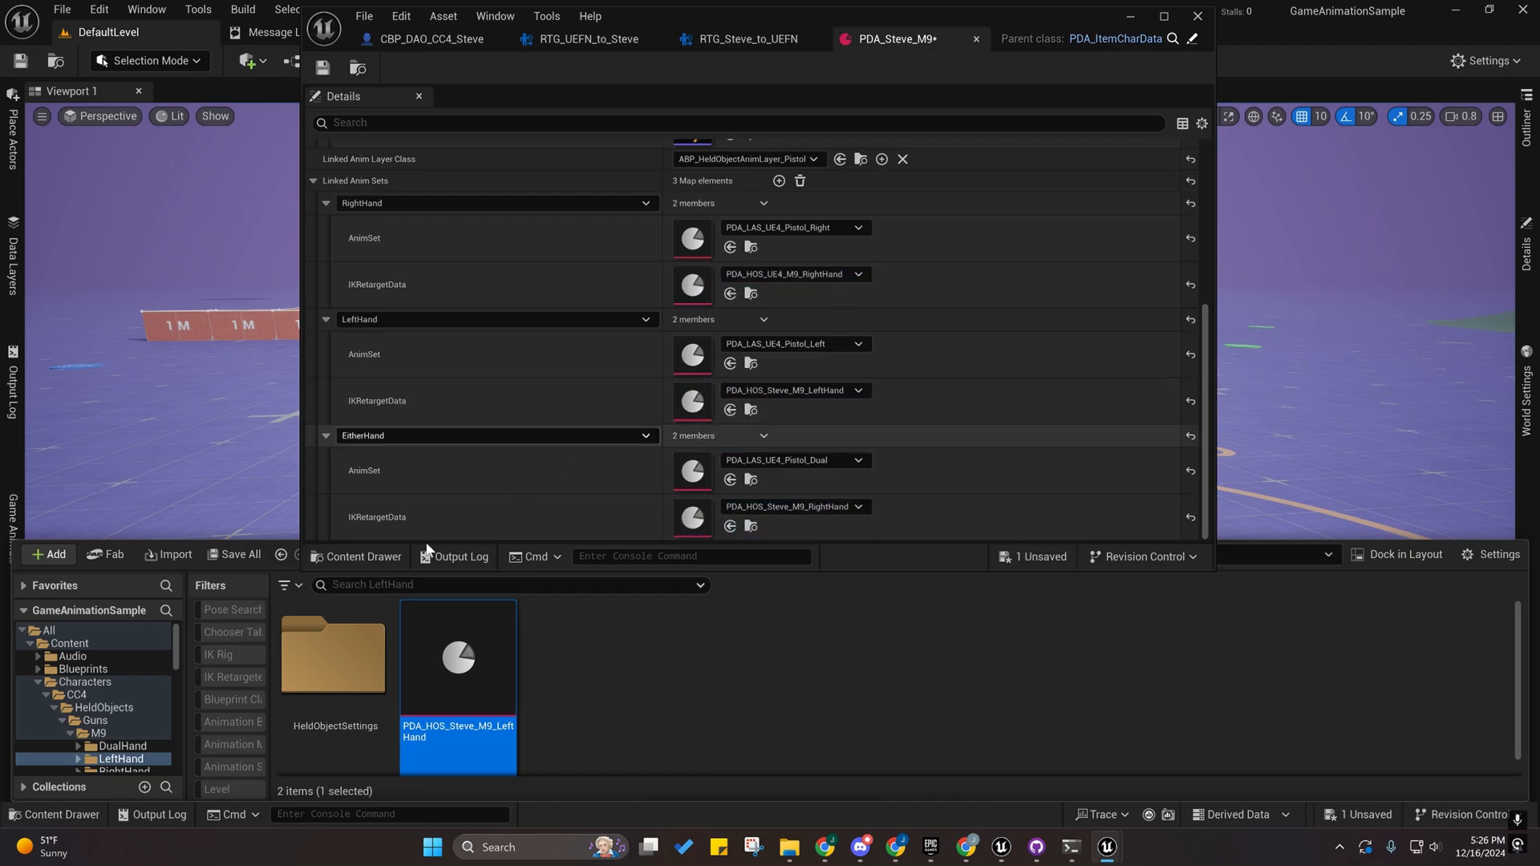
Assign PDA_HOS_Steve_M9_DualHand from the DualHand folder to the RightHand IKRetargetData.
left_click(120, 746)
left_click_drag(443, 665, 787, 270)
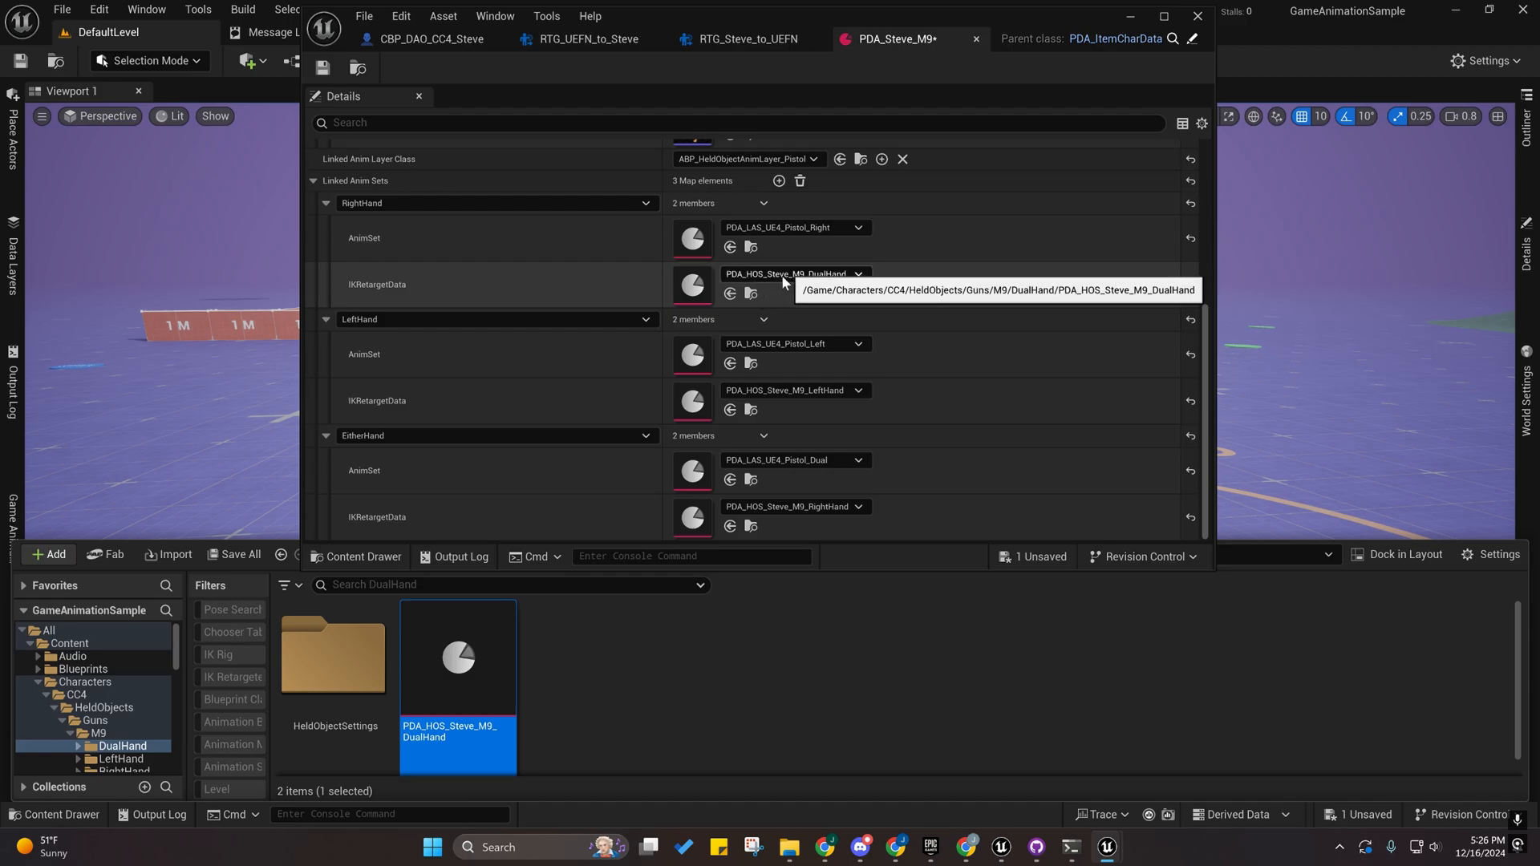
left_click(618, 281)
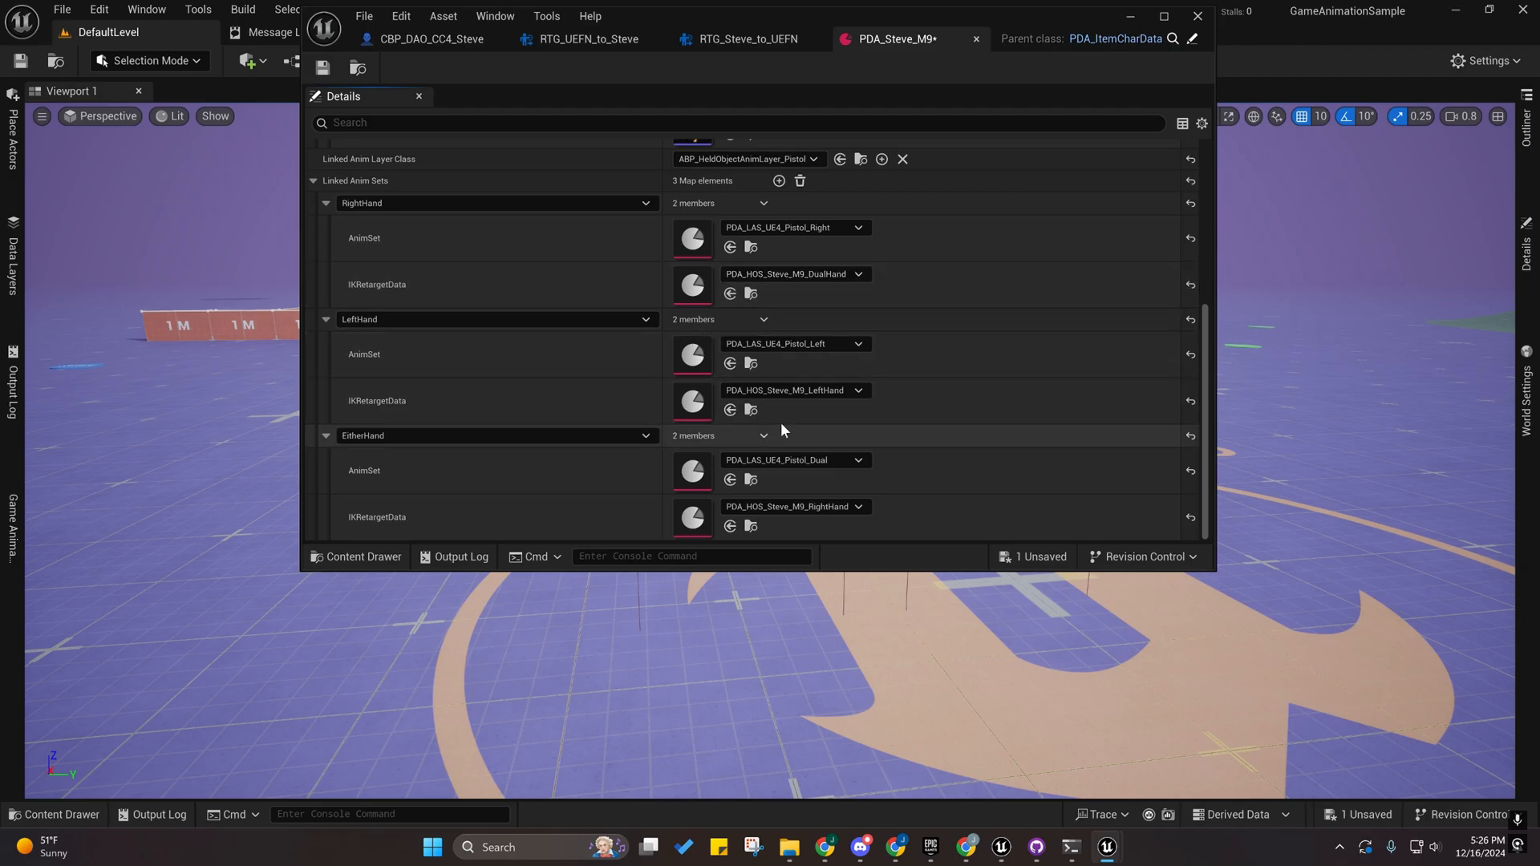
Open PDA_Steve_M4A1 from the M4A1 folder and expand all of its Linked Anim Sets.
left_click(40, 814)
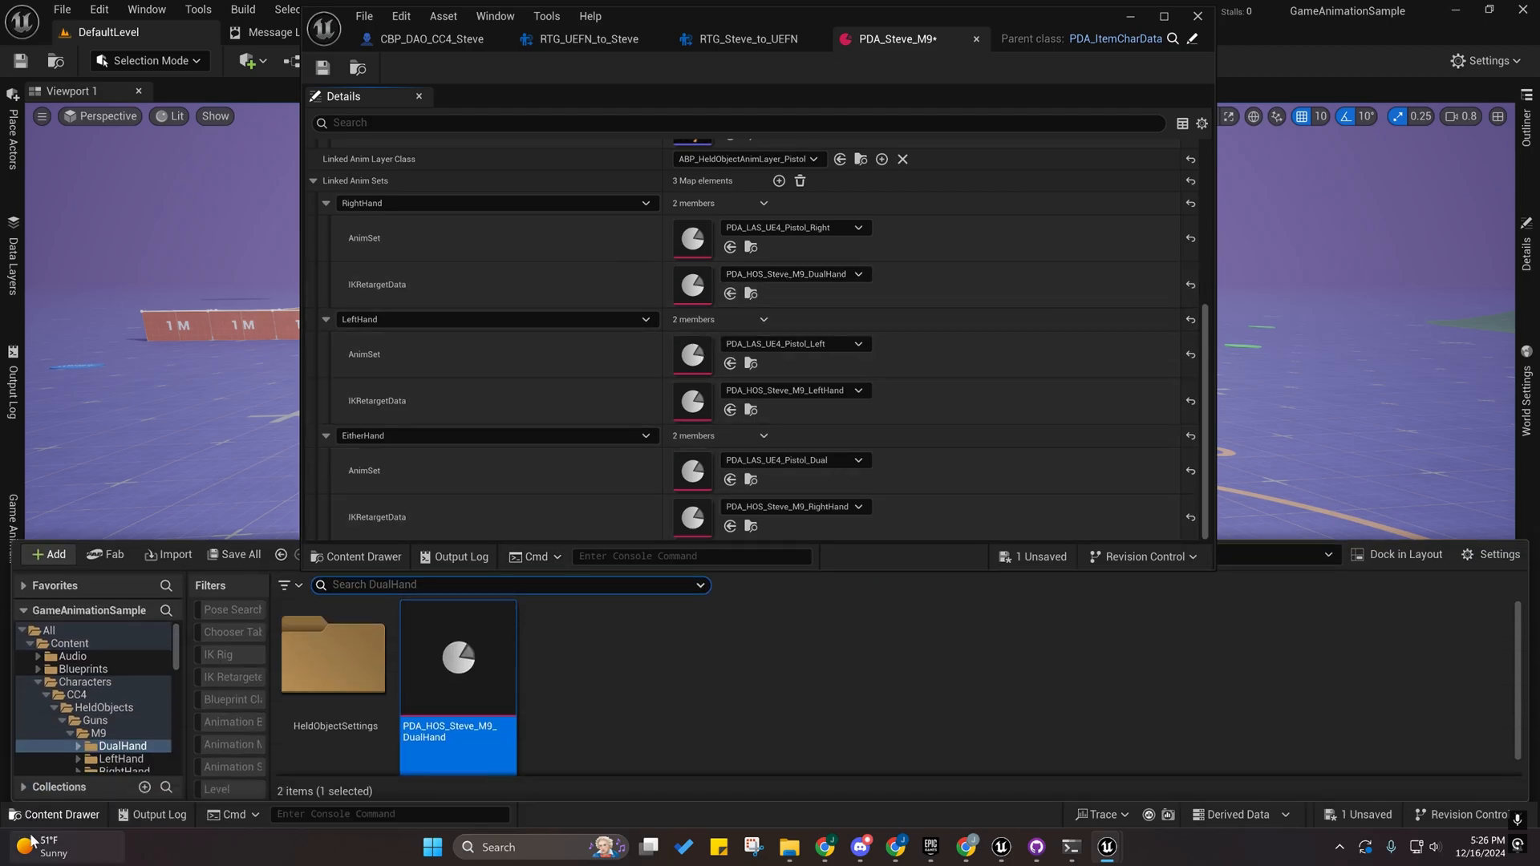
scroll(106, 745, "down", 3)
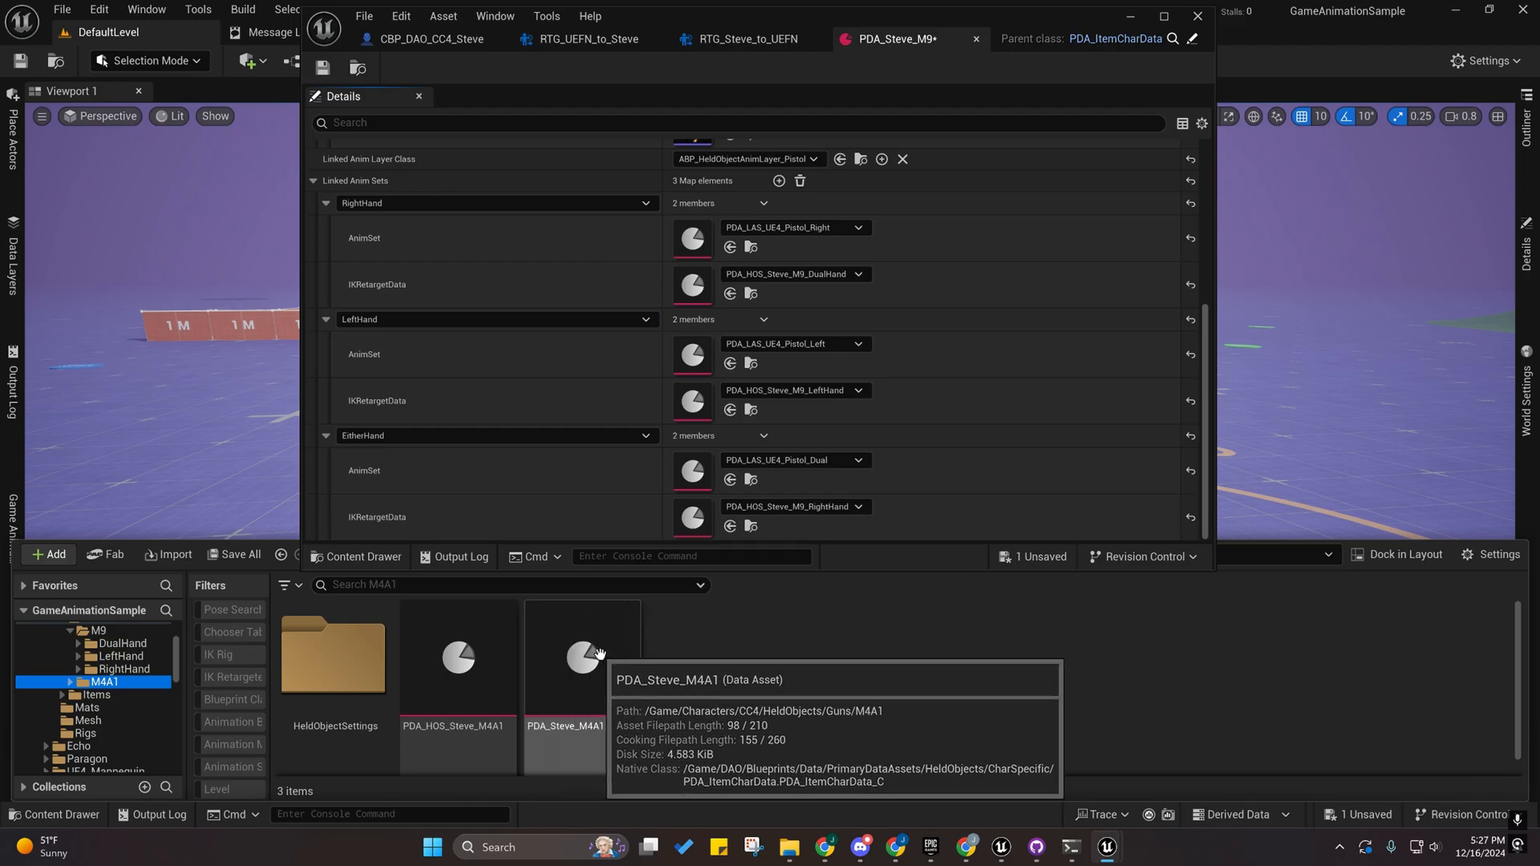
double_click(572, 665)
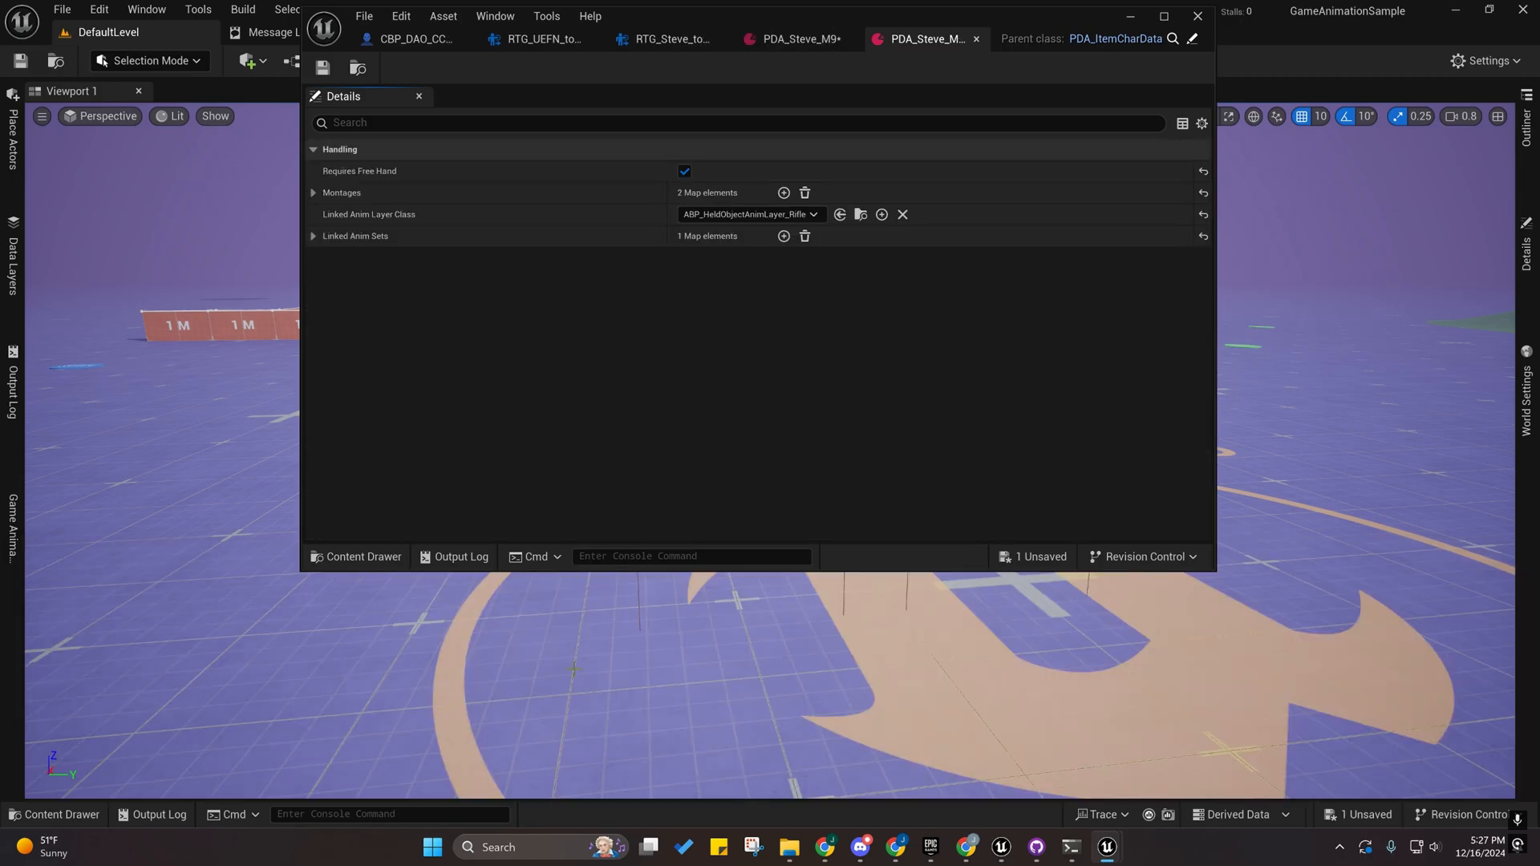
left_click(61, 814)
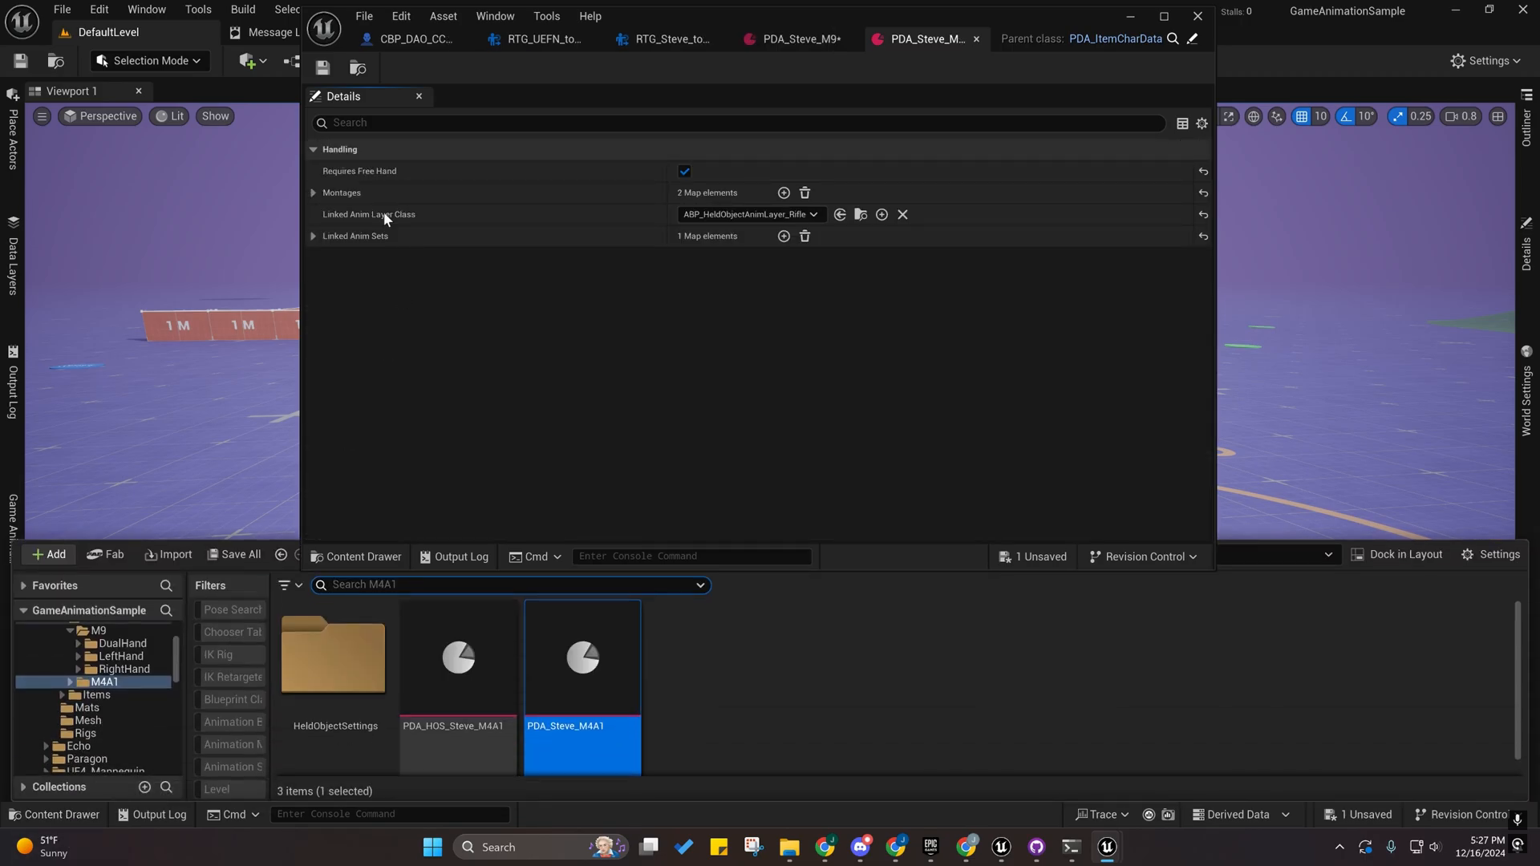
right_click(329, 236)
left_click(383, 288)
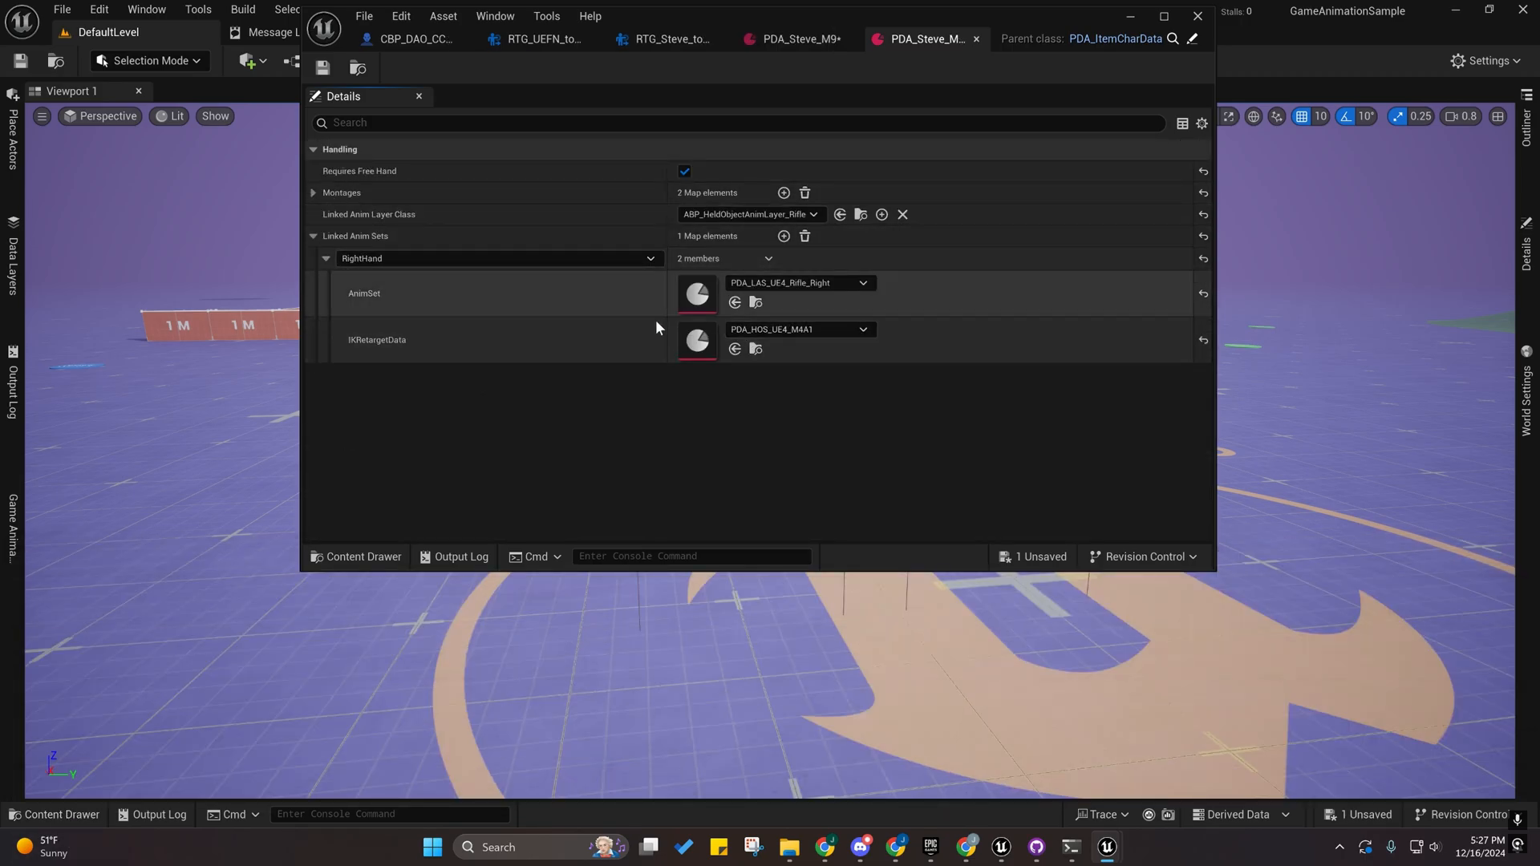
Expand PDA_Steve_M4A1's Montages to check its weapon fire and reload entries.
left_click(56, 816)
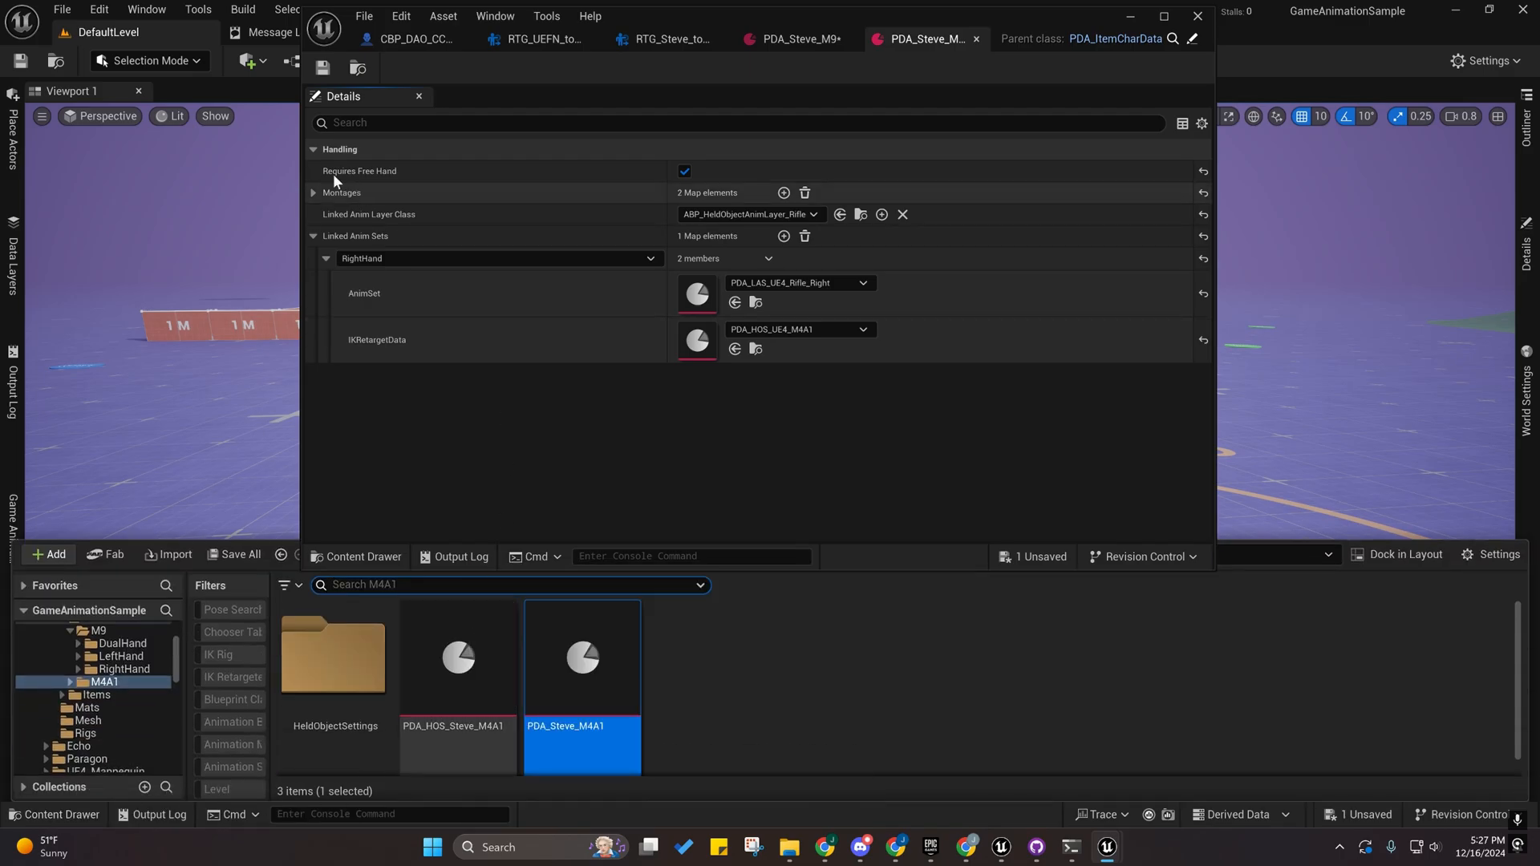
left_click(313, 192)
left_click(326, 214)
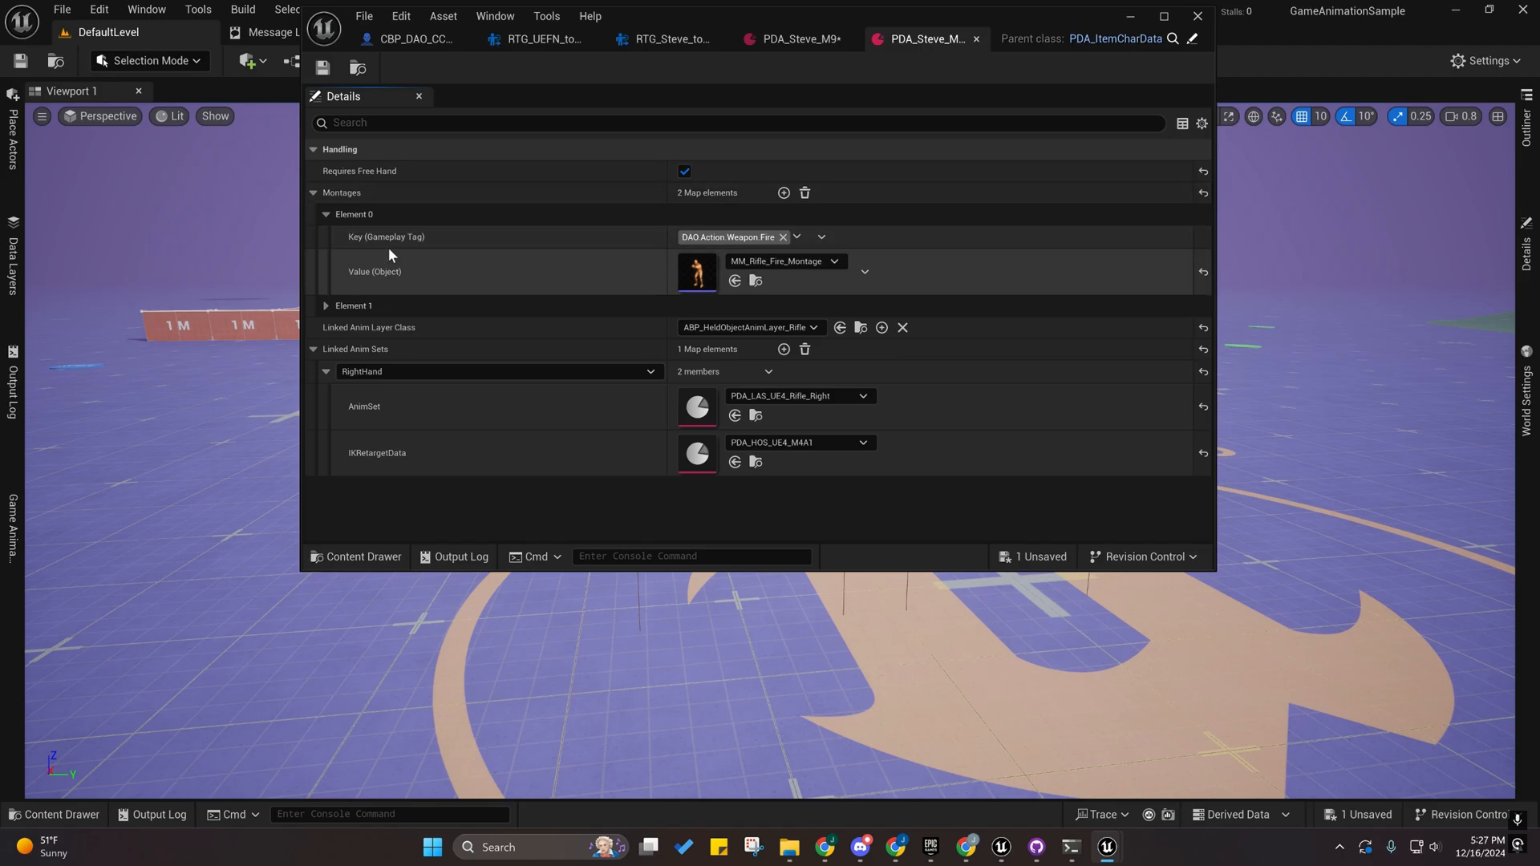
left_click(326, 305)
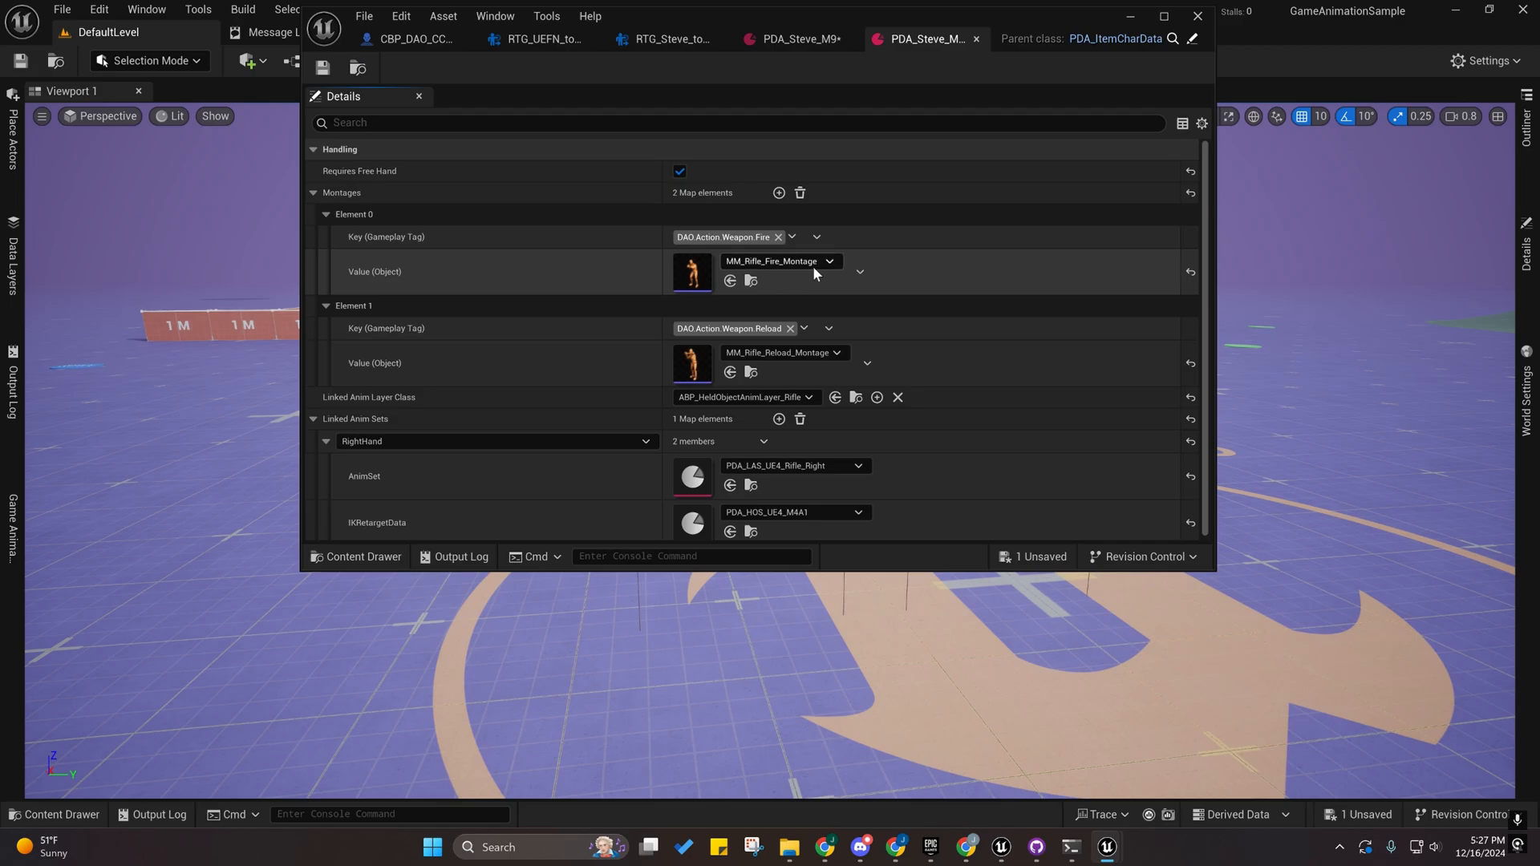
Assign PDA_HOS_Steve_M4A1 to the RightHand IKRetargetData of PDA_Steve_M4A1, and save both PDA_Steve_M4A1 and PDA_Steve_M9.
left_click(44, 815)
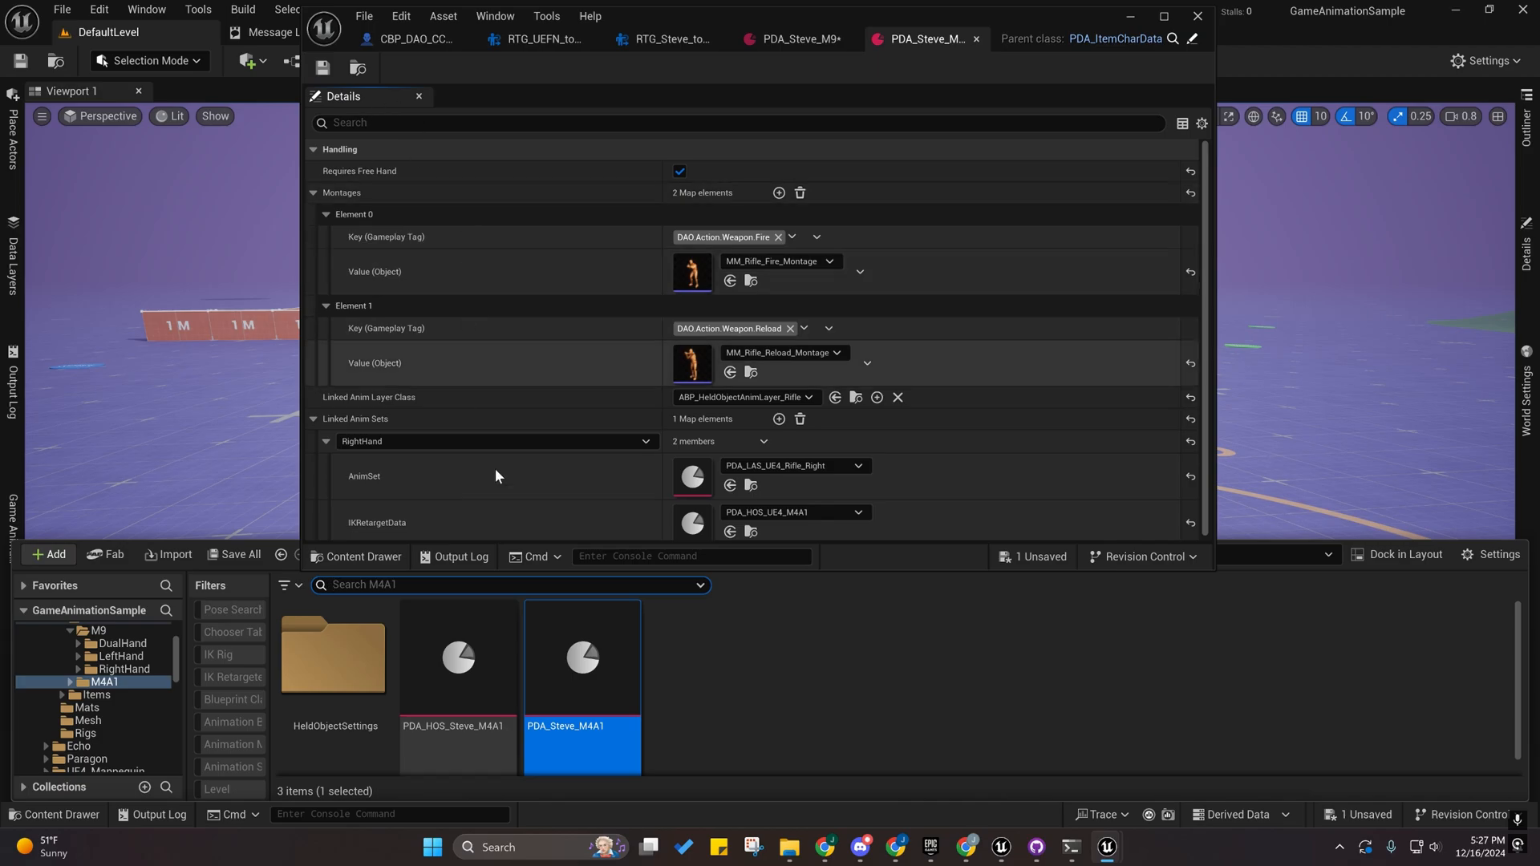
scroll(574, 344, "down", 1)
left_click_drag(472, 678, 692, 520)
left_click(322, 67)
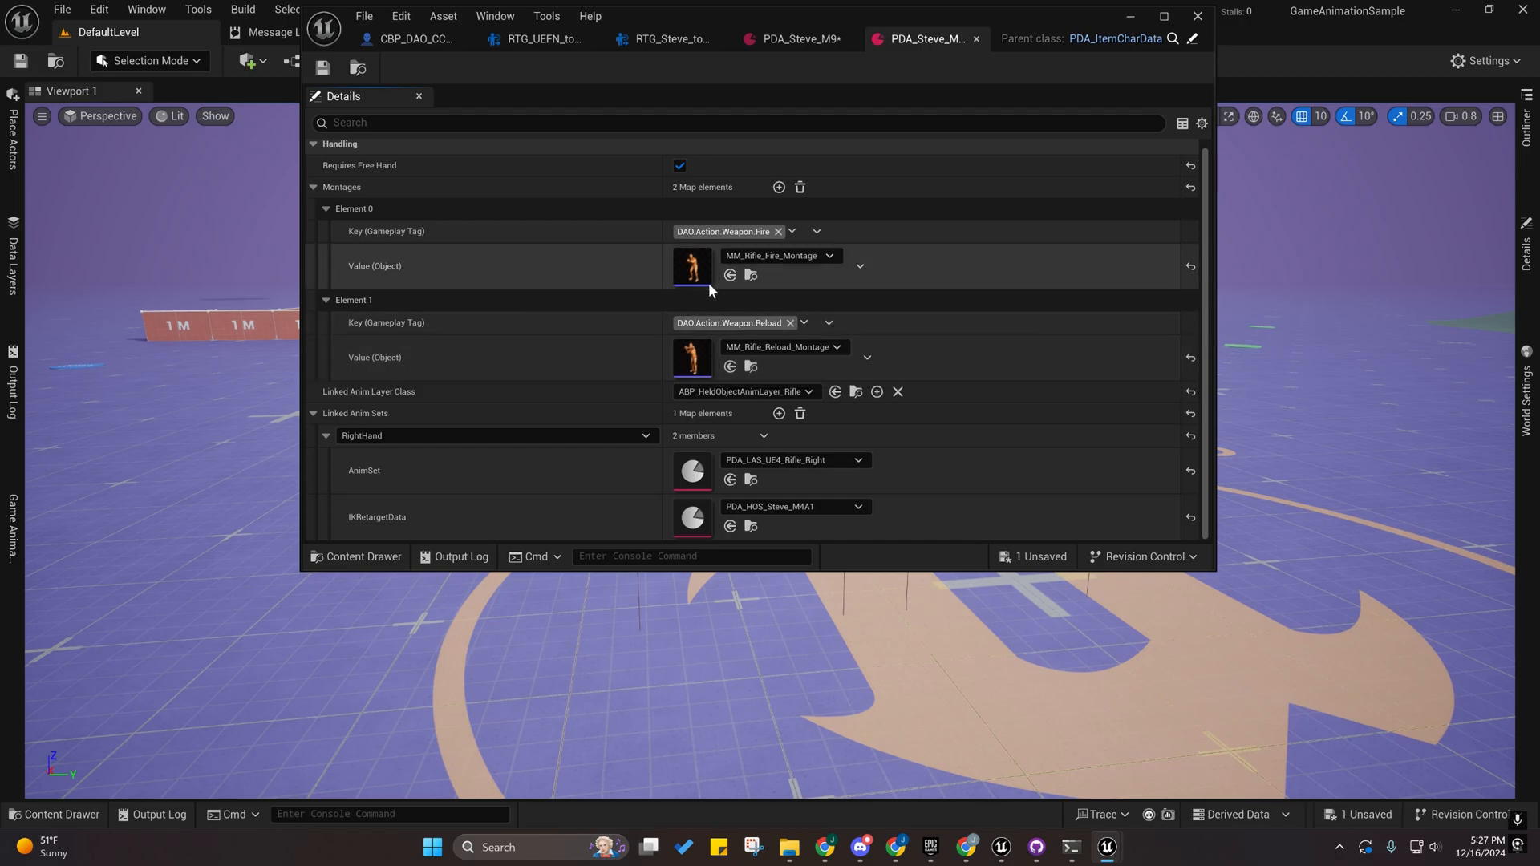
left_click(802, 40)
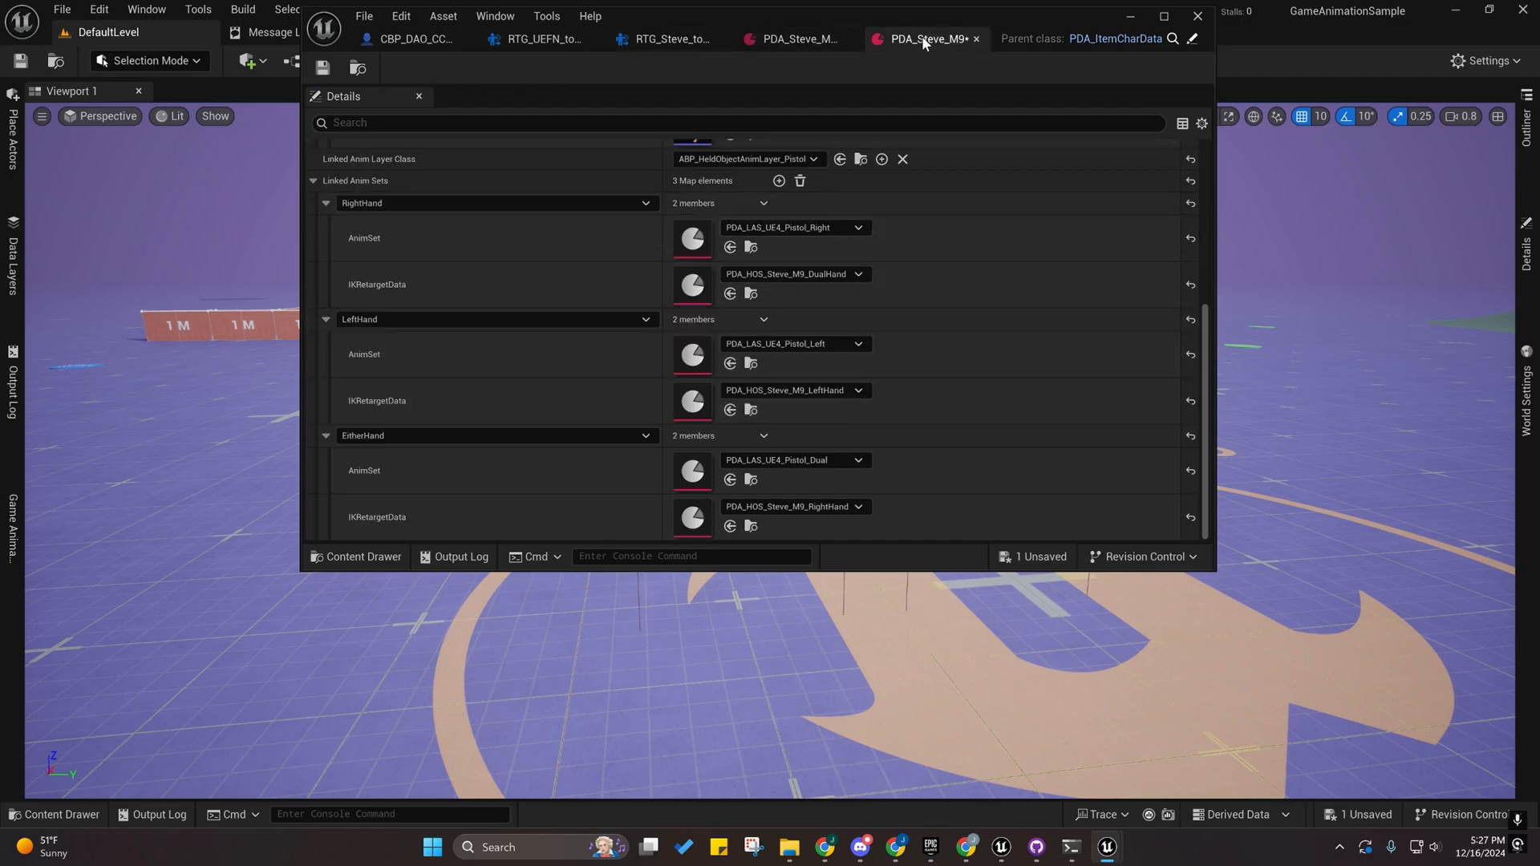
key("ctrl+s")
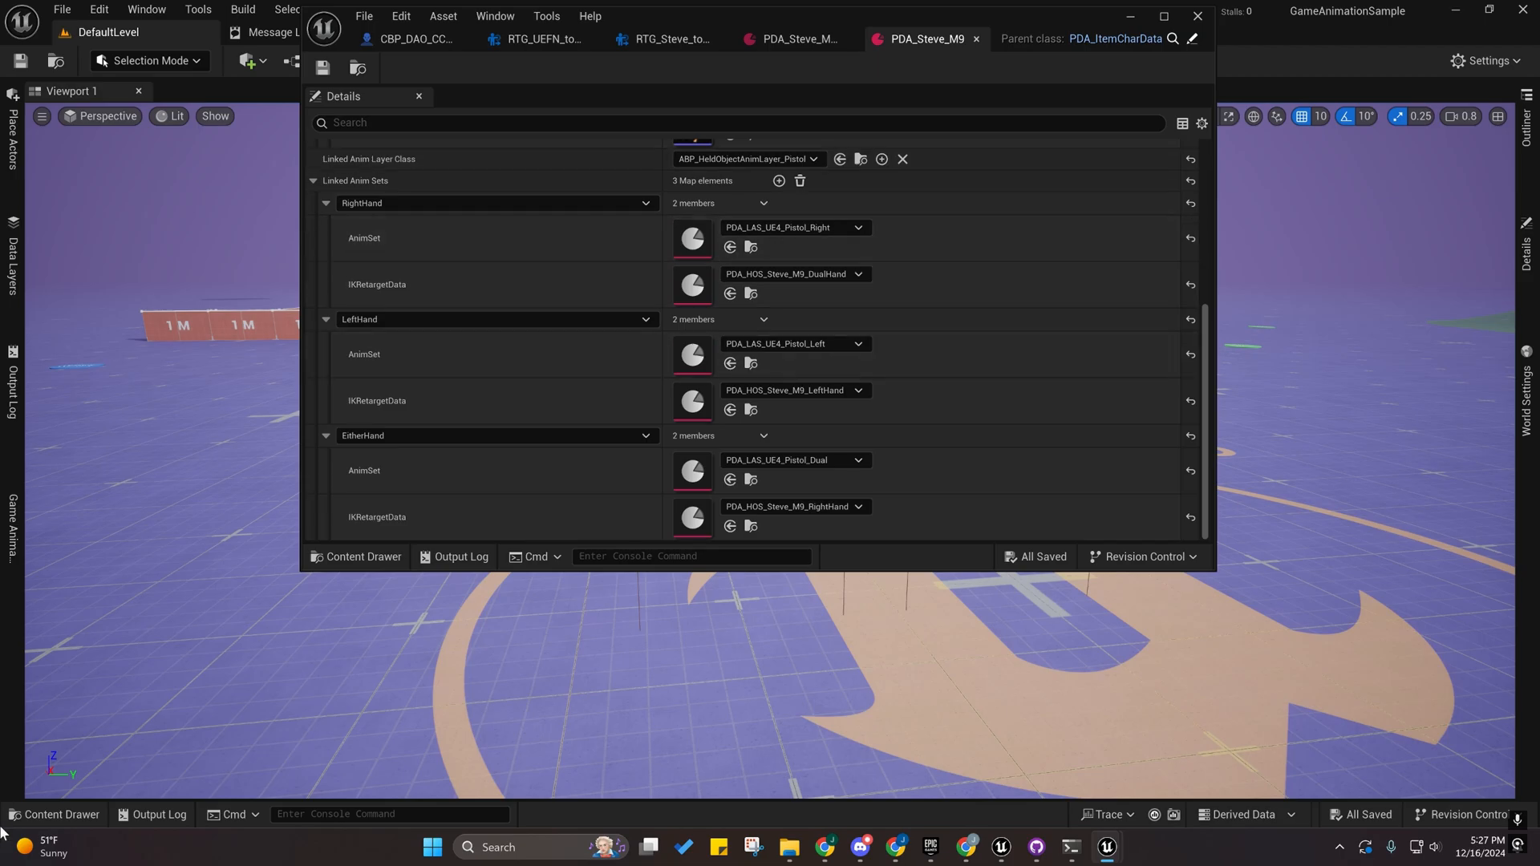
Open PDA_Steve_FlashLight from the FlashLight folder under Items and expand all of its Linked Anim Sets.
left_click(55, 814)
left_click(78, 697)
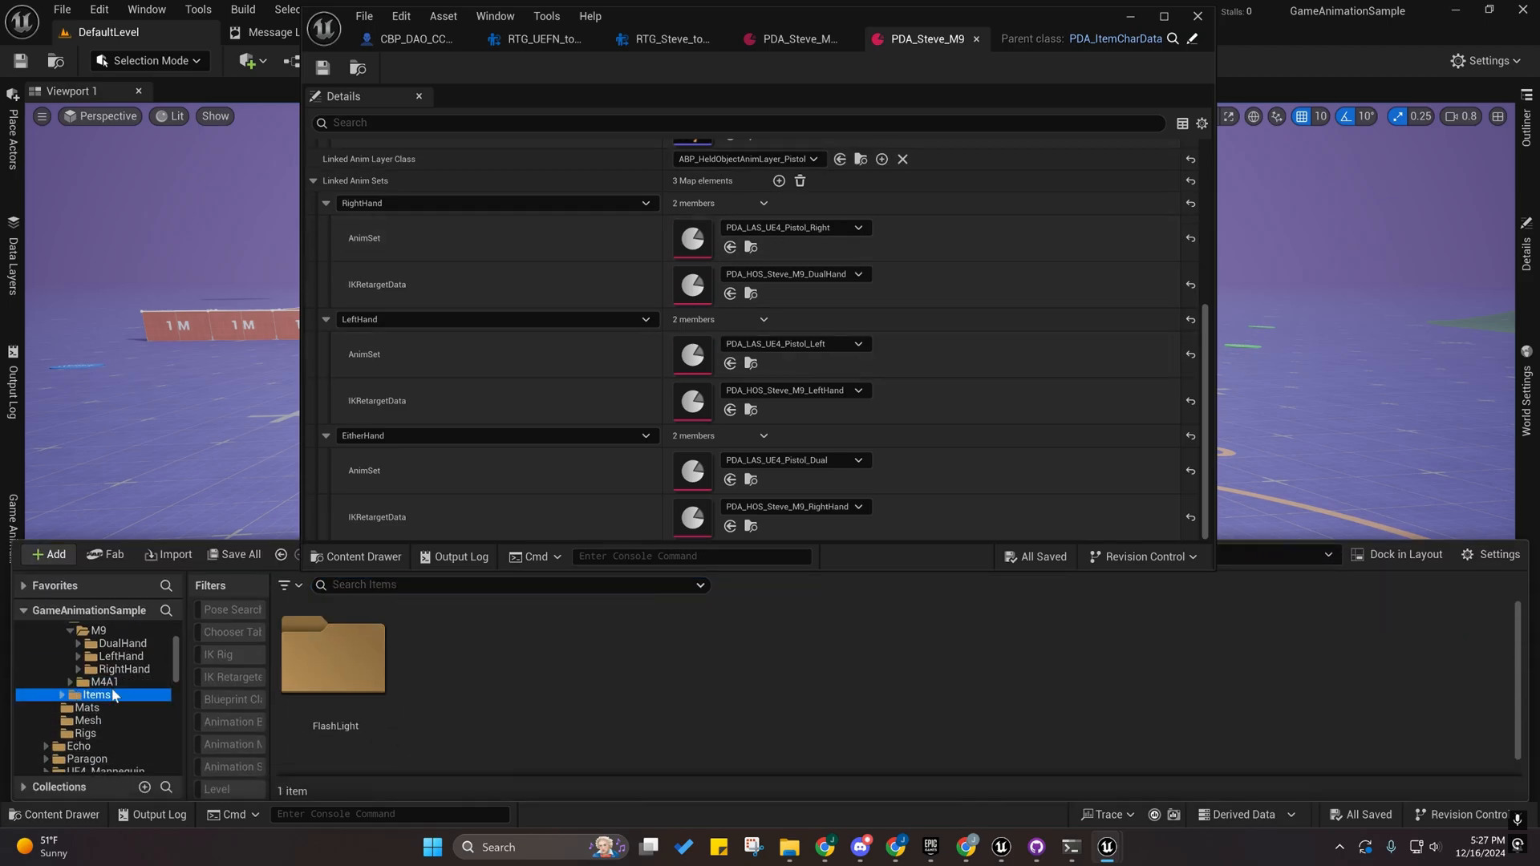
double_click(332, 654)
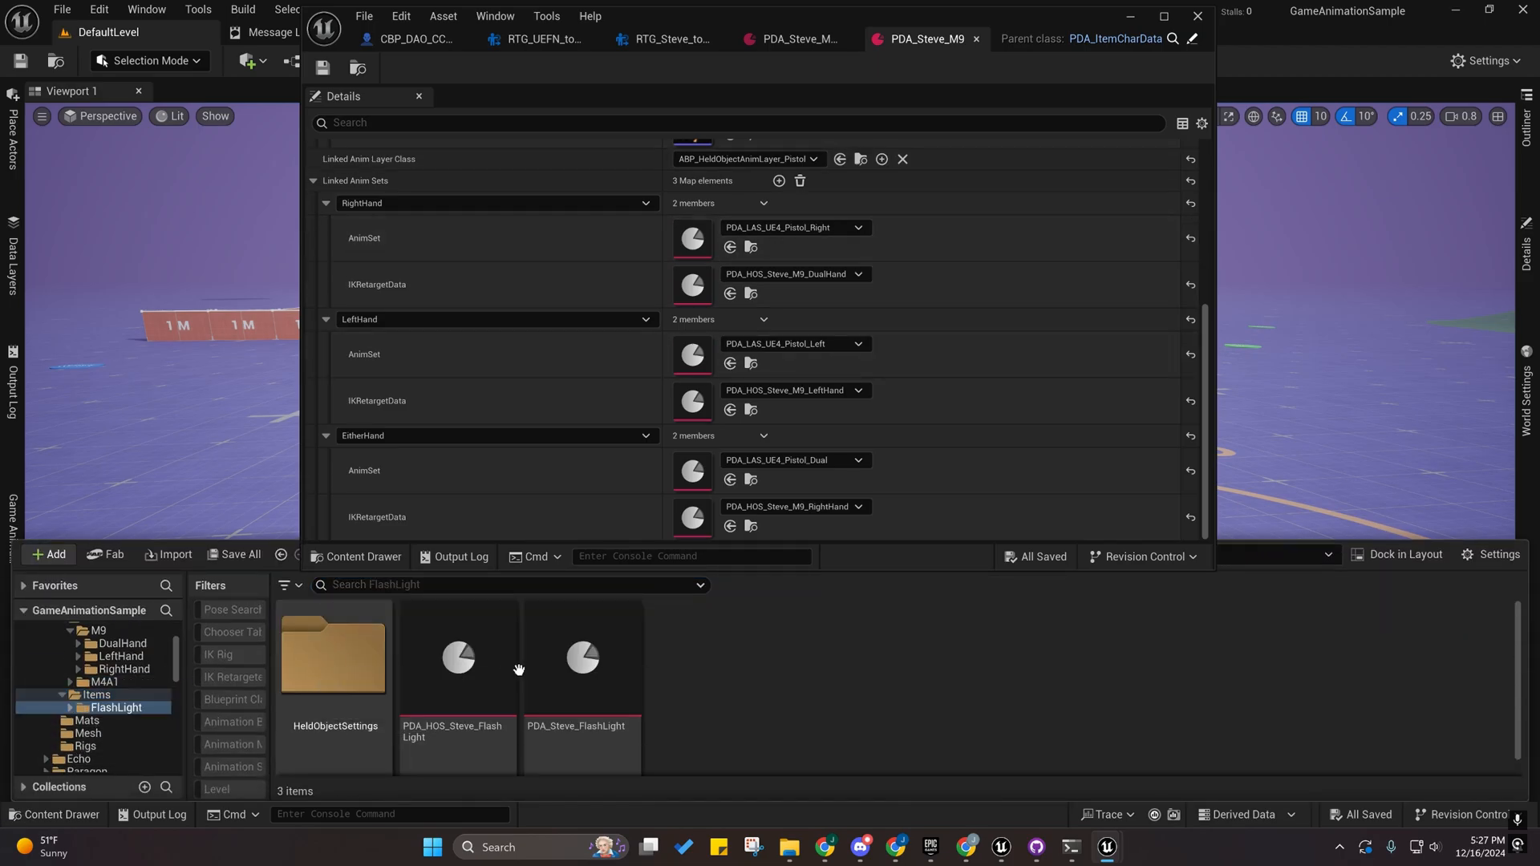
double_click(578, 642)
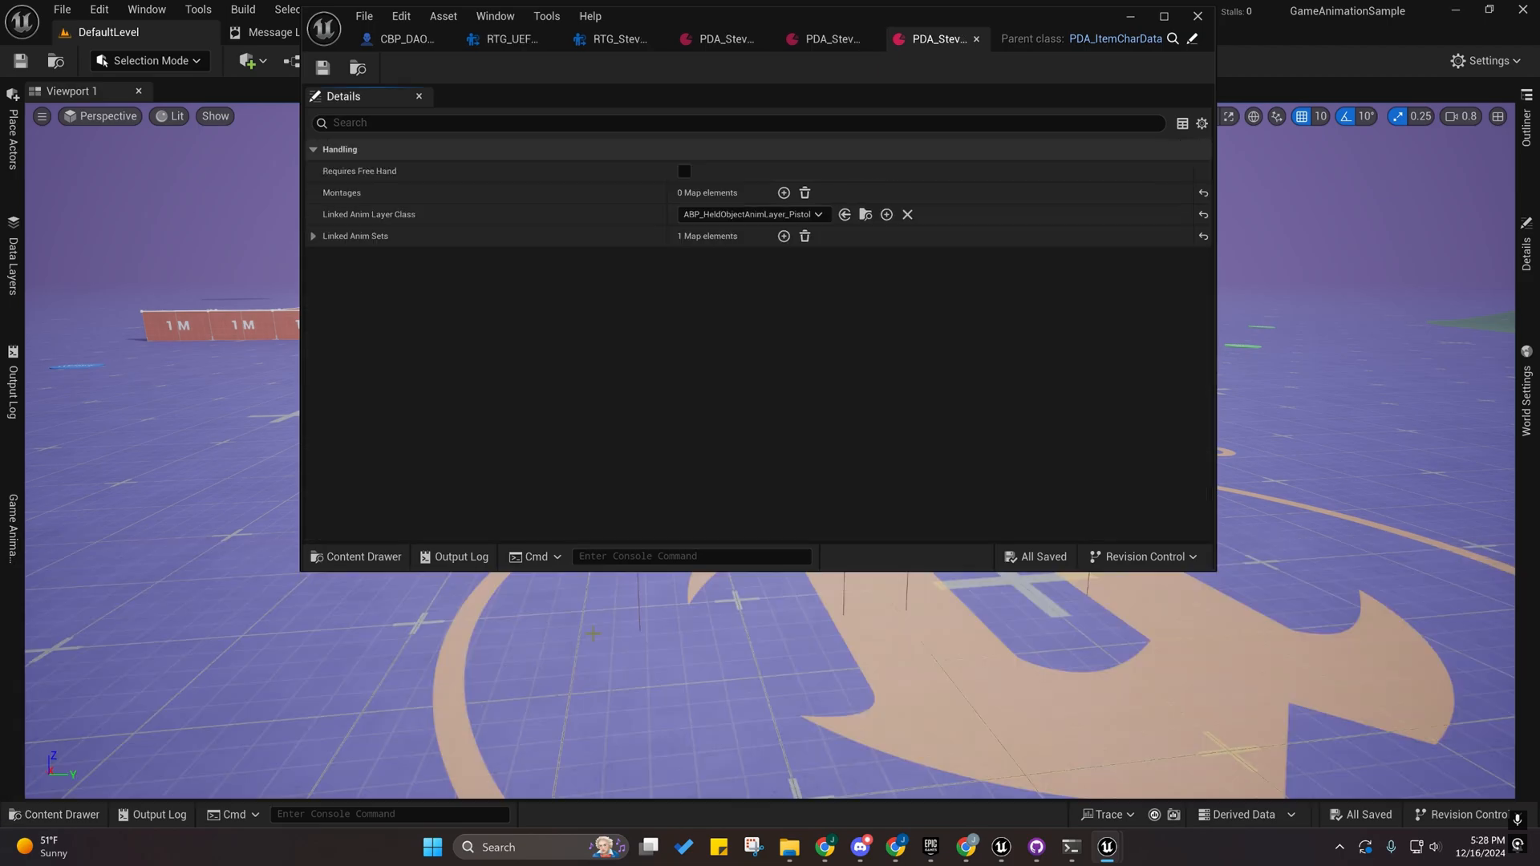
right_click(362, 238)
left_click(401, 294)
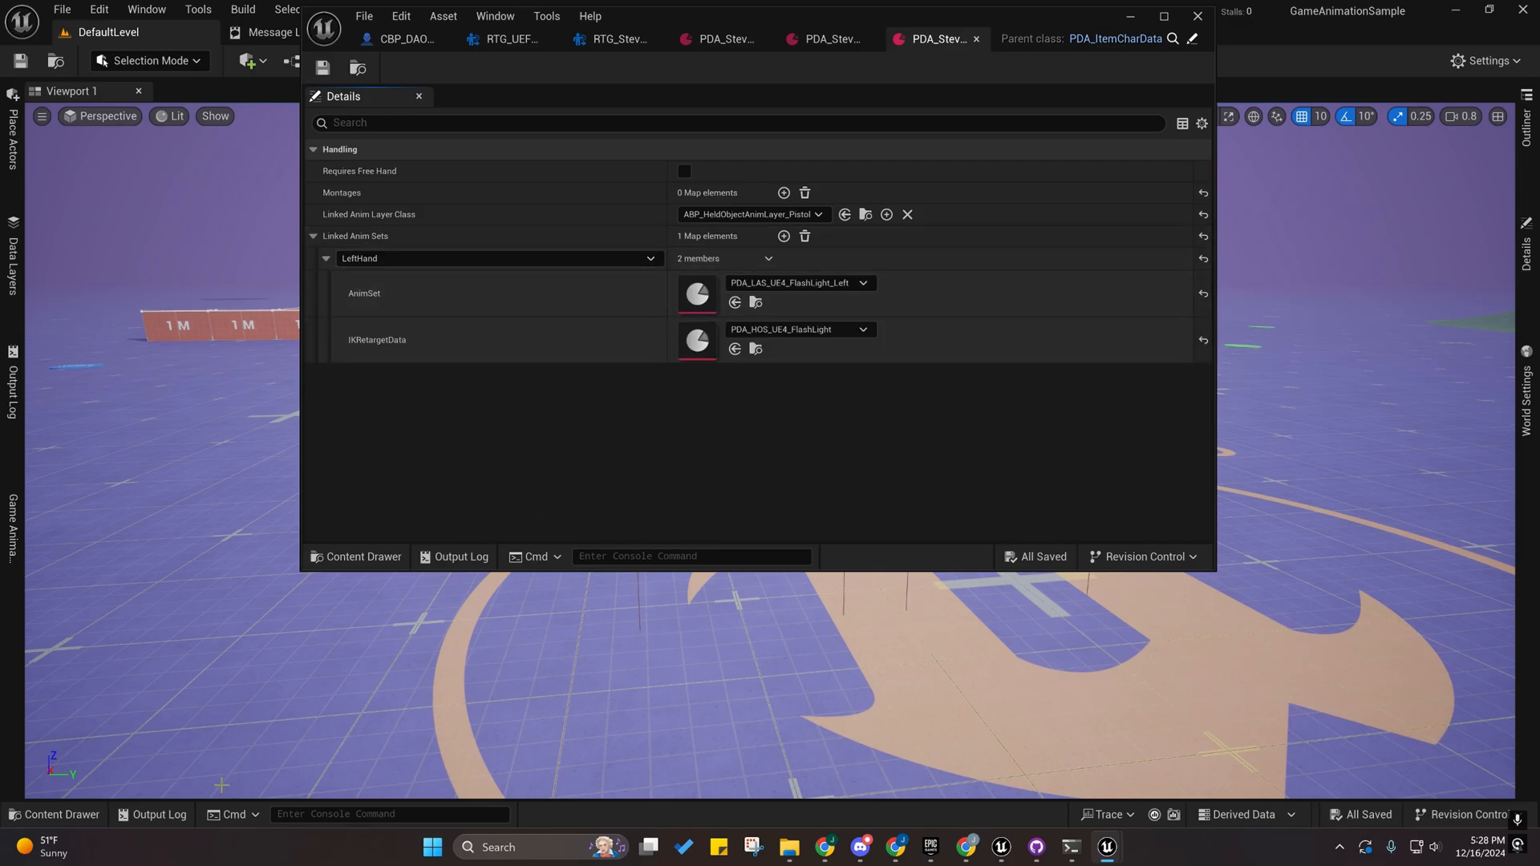
Assign PDA_HOS_Steve_FlashLight to the LeftHand IKRetargetData, save PDA_Steve_FlashLight and close it.
left_click(80, 815)
left_click_drag(469, 690, 691, 340)
left_click(322, 67)
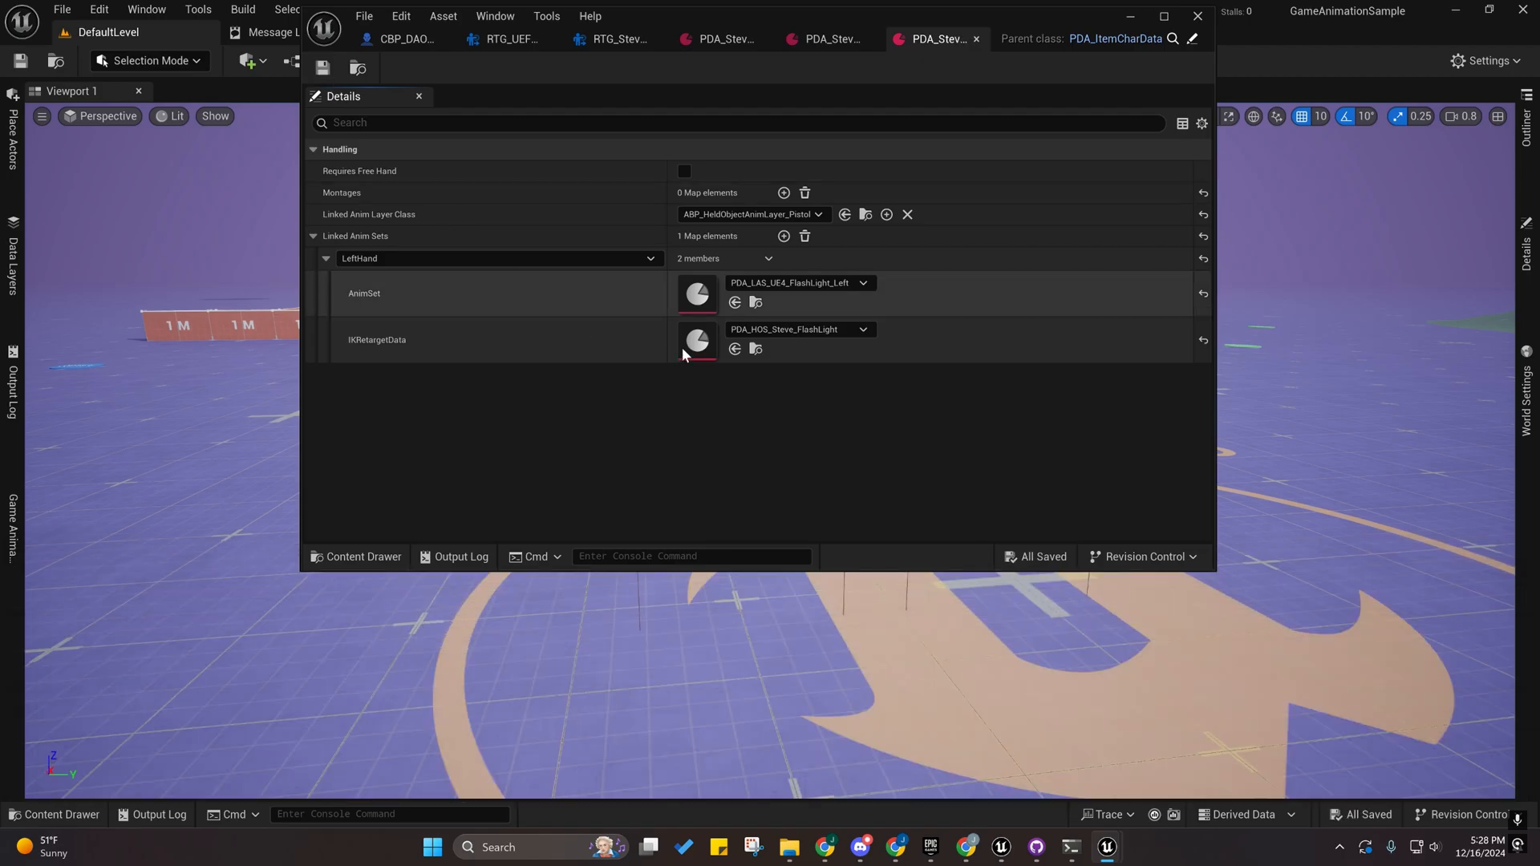
left_click(977, 40)
Review PDA_Steve_M9 and PDA_Steve_M4A1, and reopen PDA_Steve_FlashLight in a maximized window to read its Handling property descriptions.
scroll(903, 272, "up", 5)
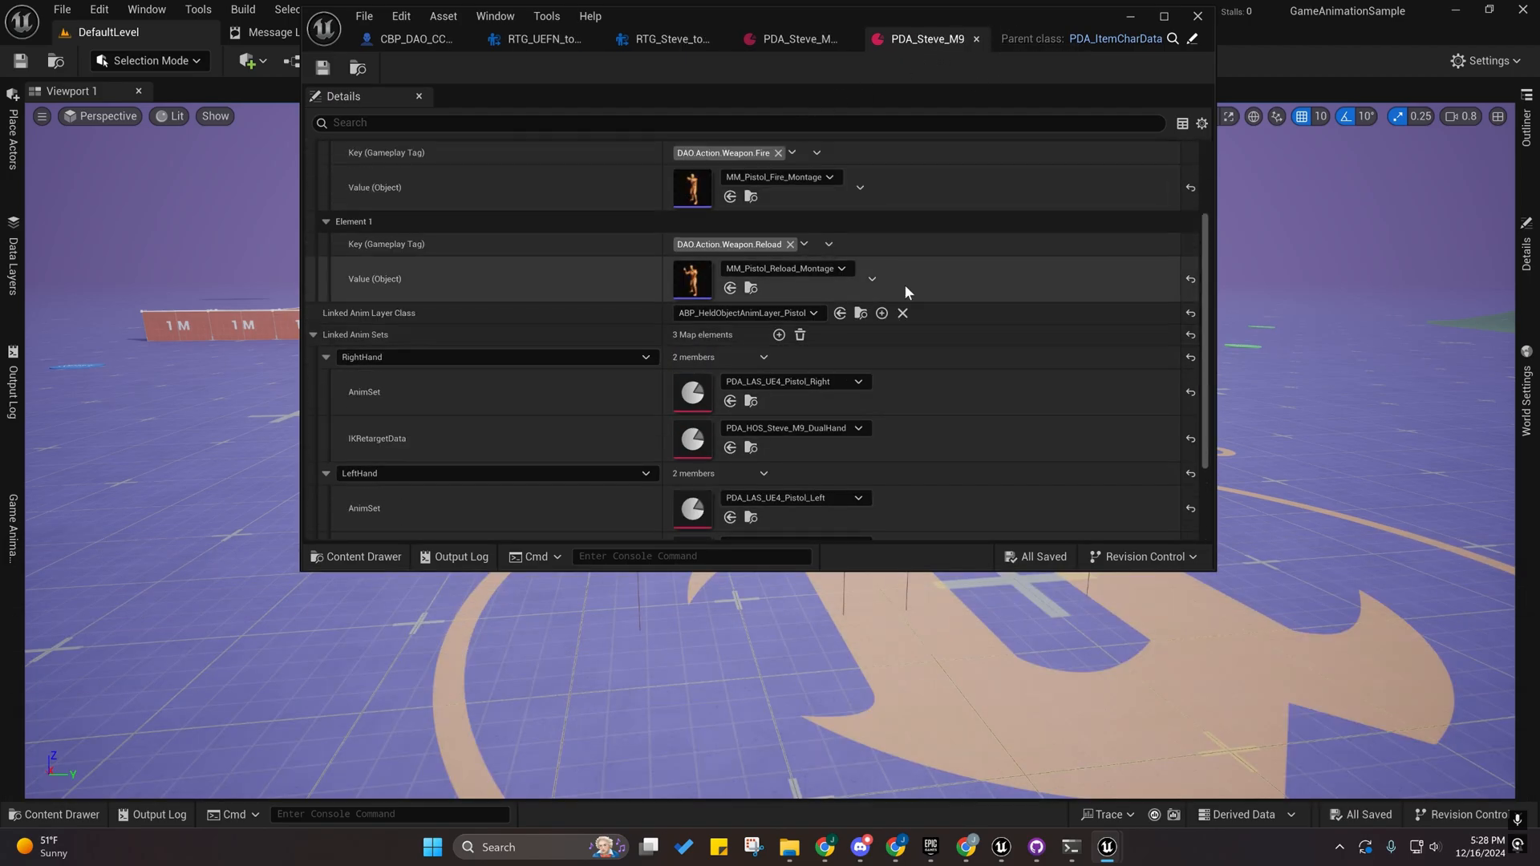
left_click(855, 40)
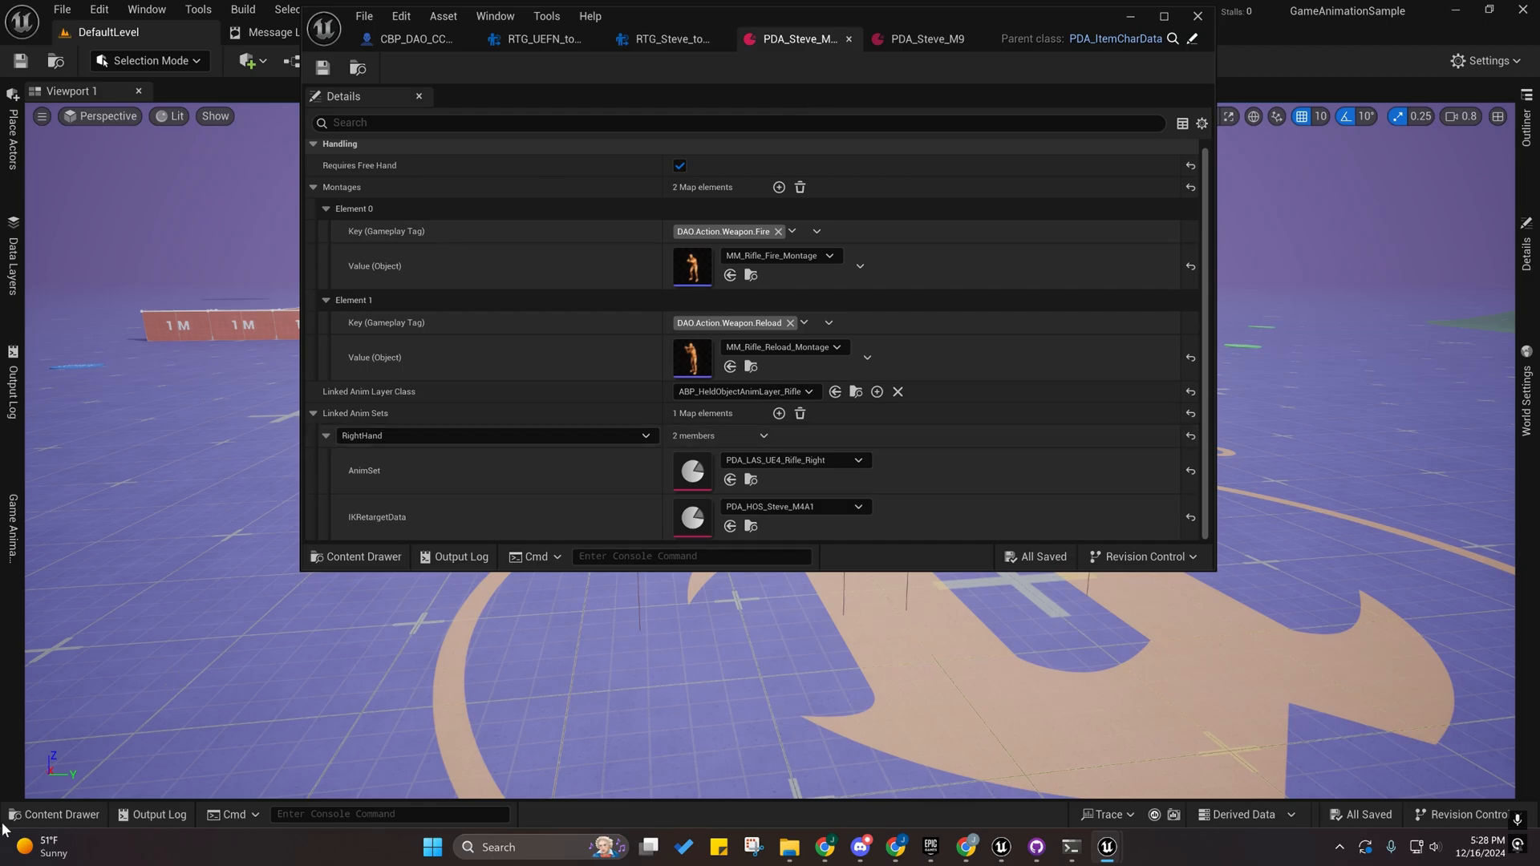
left_click(37, 816)
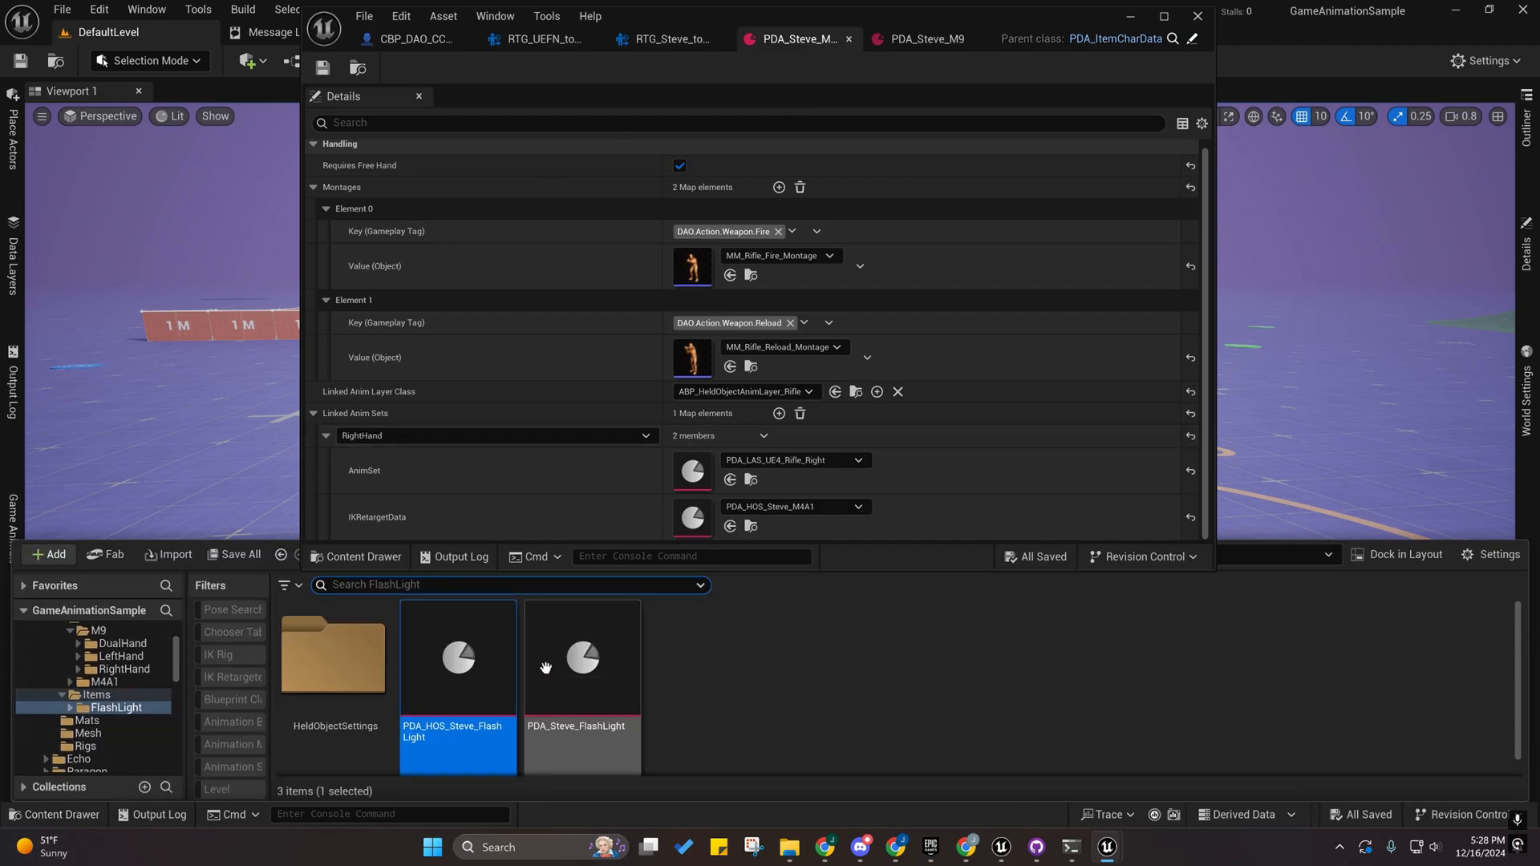
double_click(582, 659)
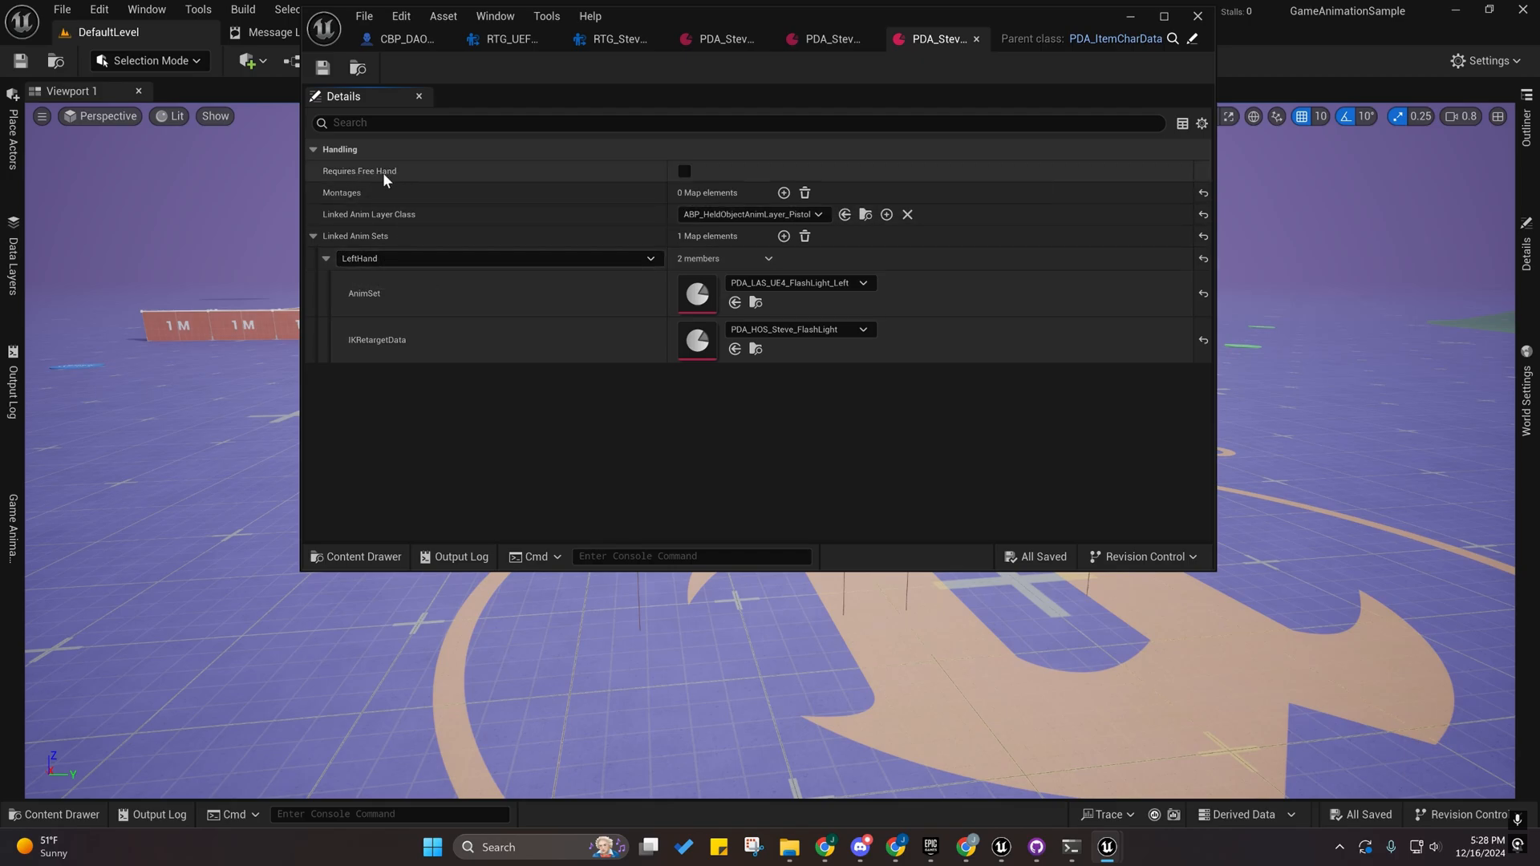
left_click(1164, 16)
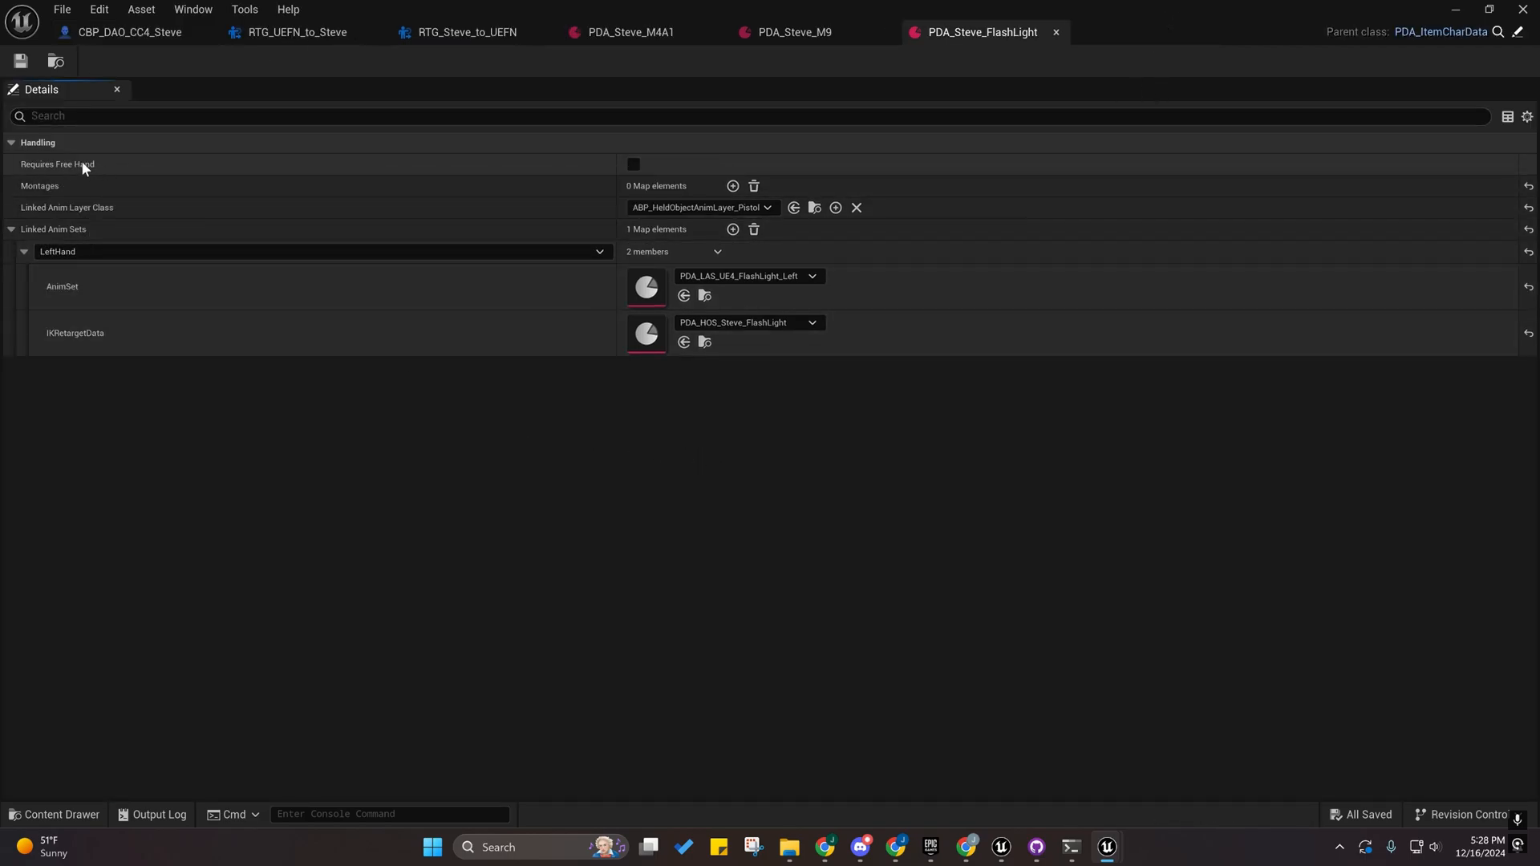
mouse_move(83, 167)
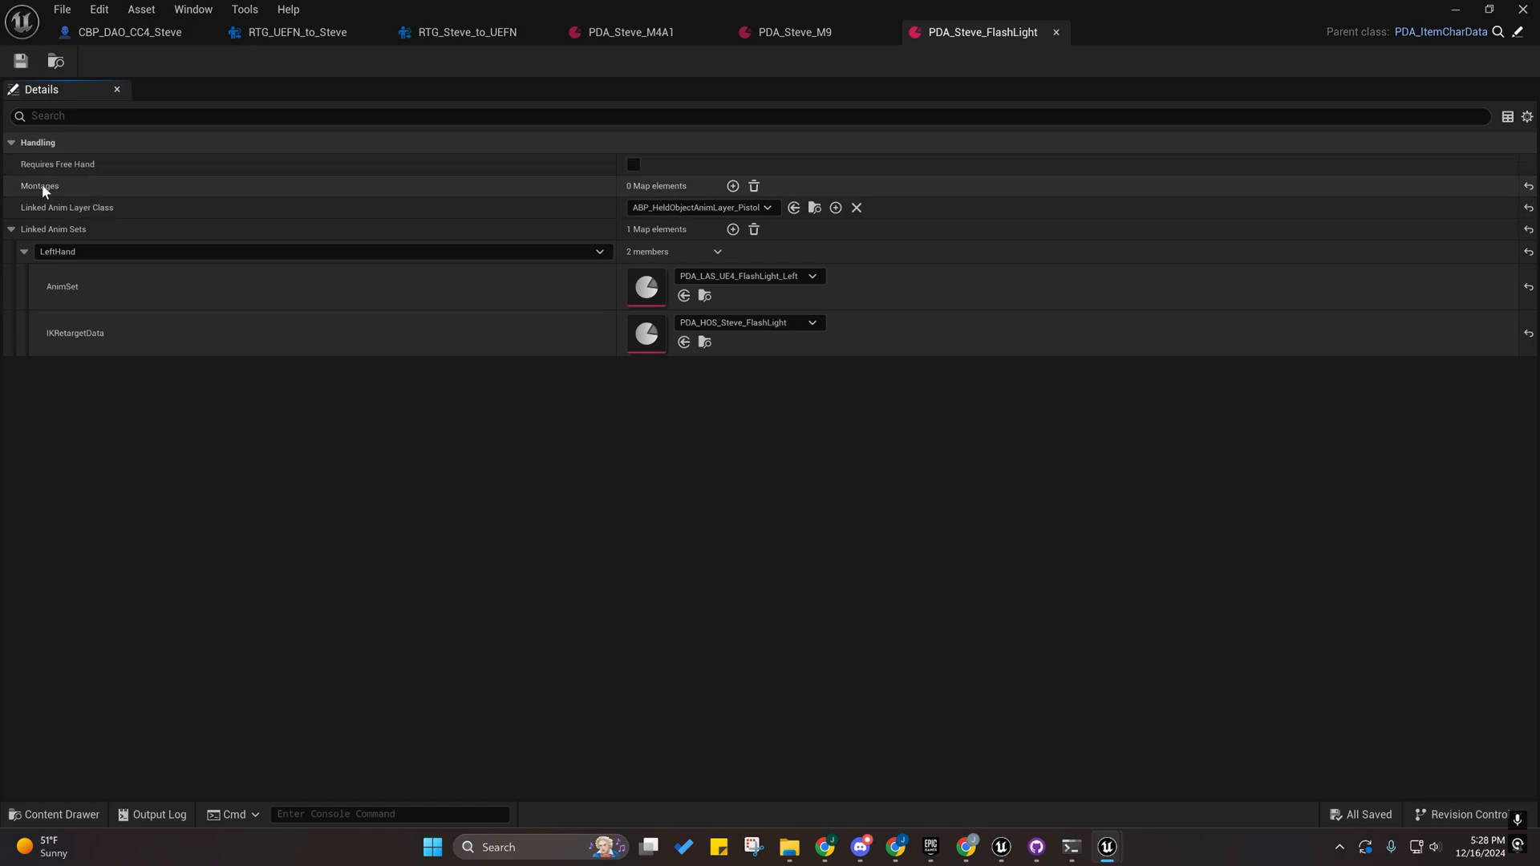
mouse_move(46, 233)
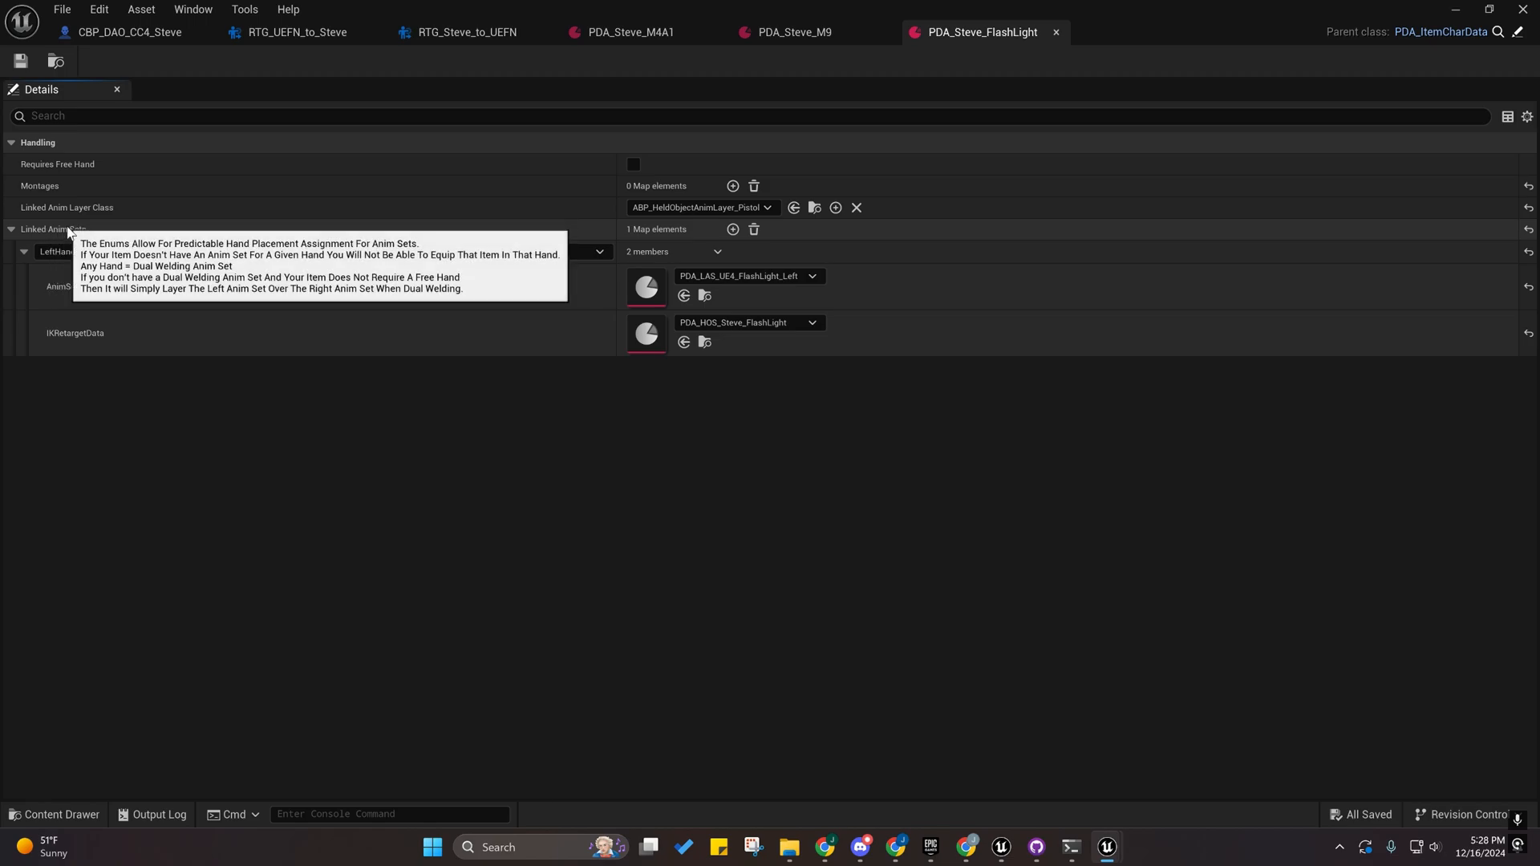
Compare the settings in PDA_Steve_M9 and PDA_Steve_M4A1, and close all three PDA_Steve item assets.
left_click(802, 32)
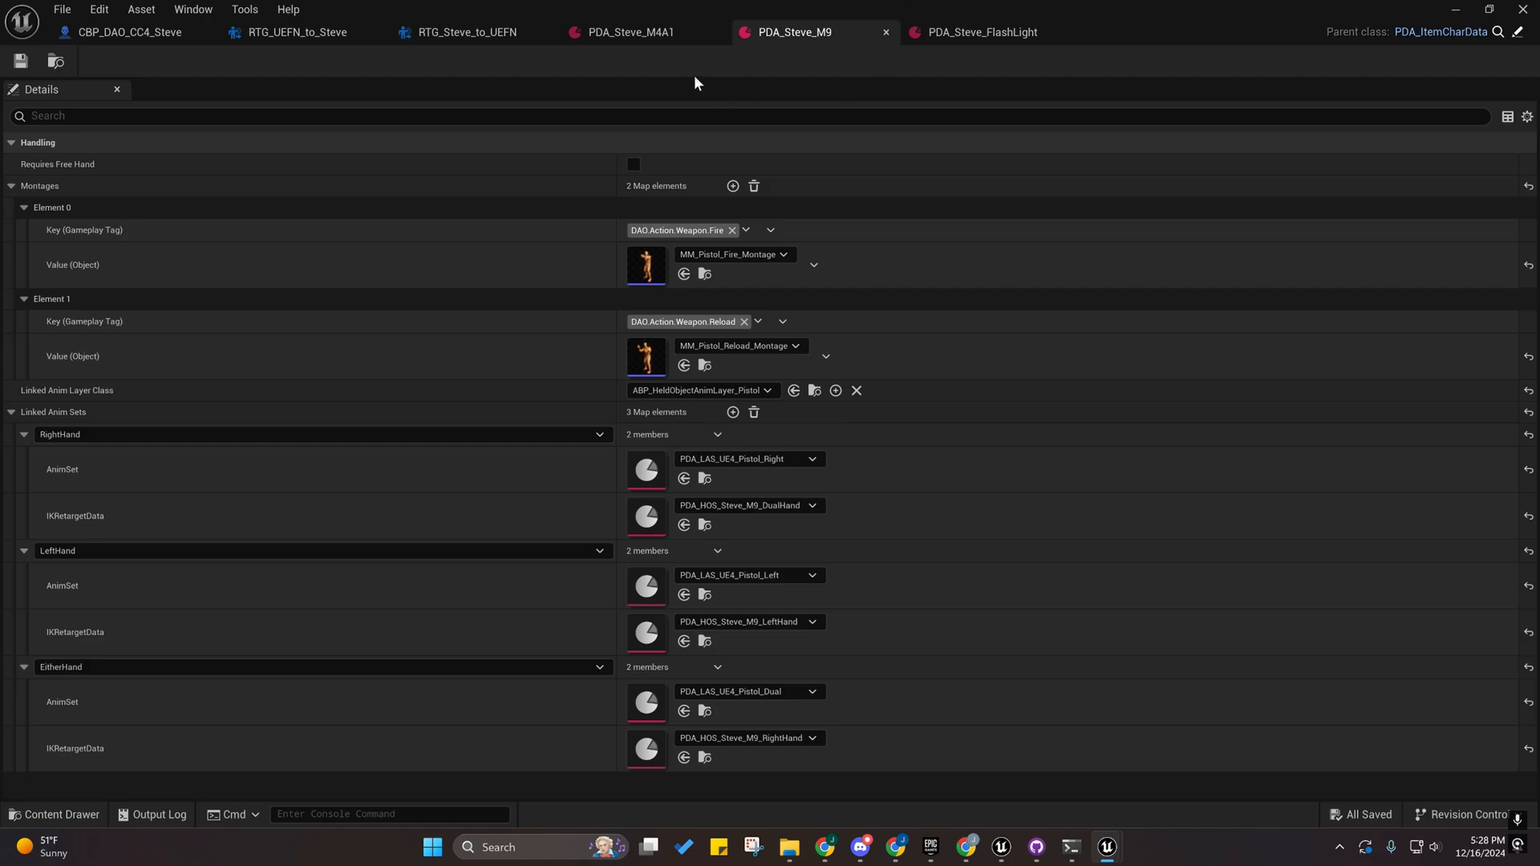
left_click(696, 36)
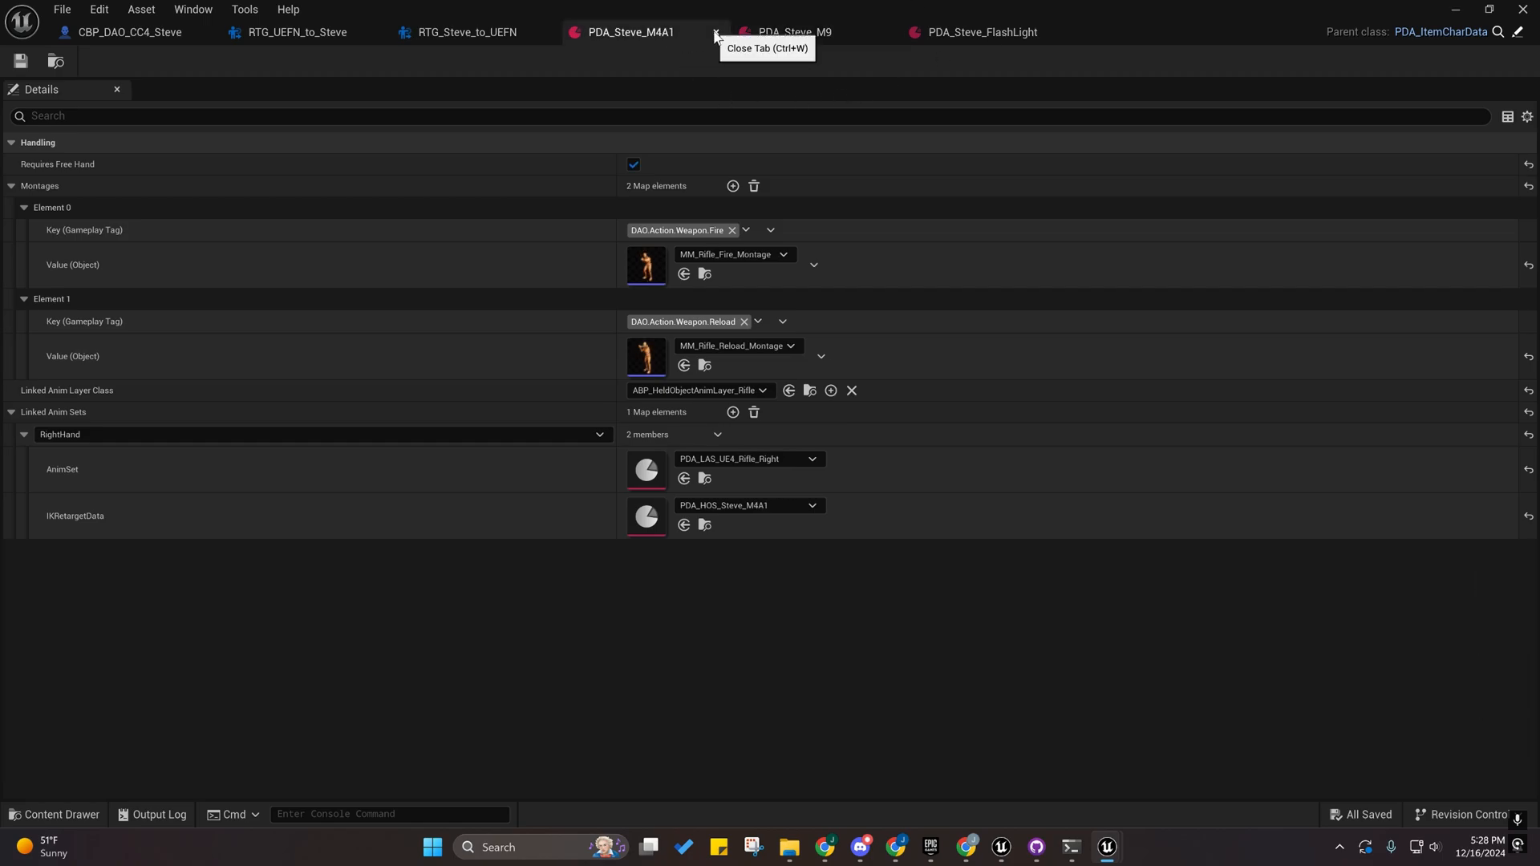
left_click(715, 33)
left_click(716, 32)
left_click(716, 32)
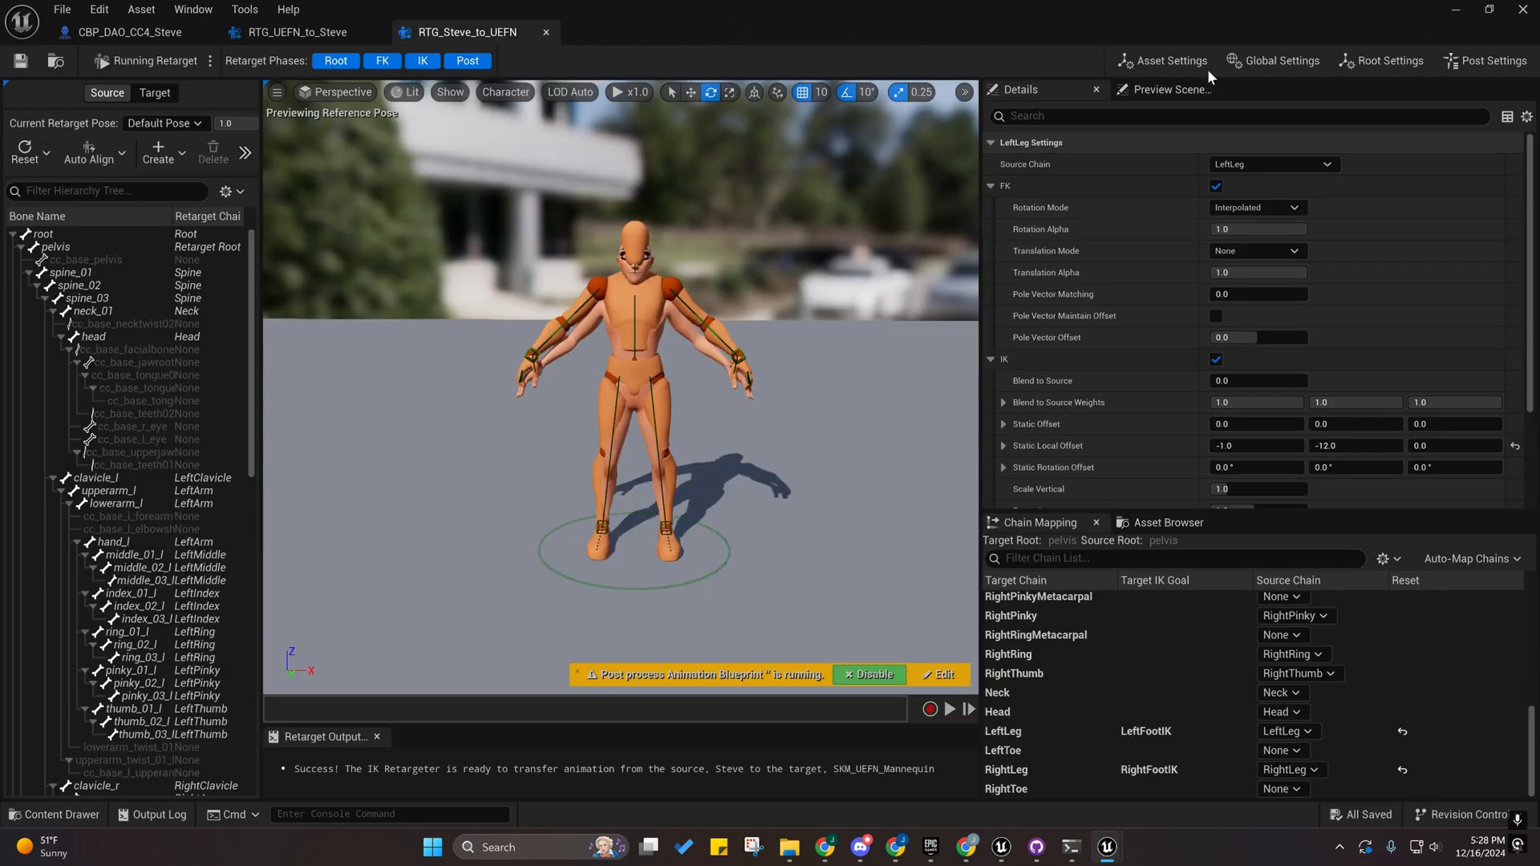
Play-test DefaultLevel by picking up an M9 with the Steve character, and stop the play session.
left_click(1469, 15)
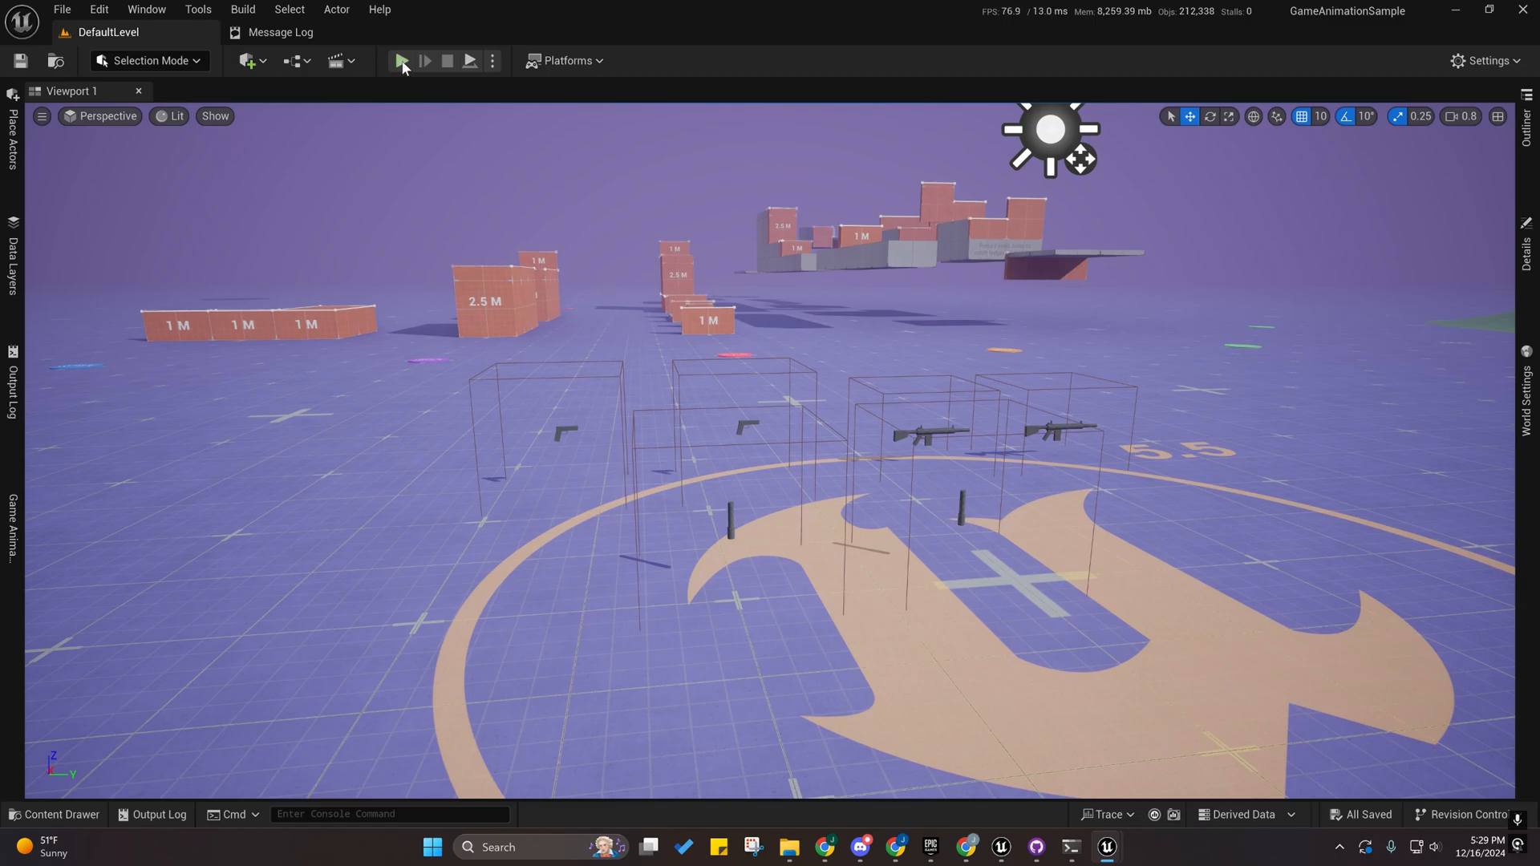
left_click(402, 61)
left_click(480, 315)
key("w")
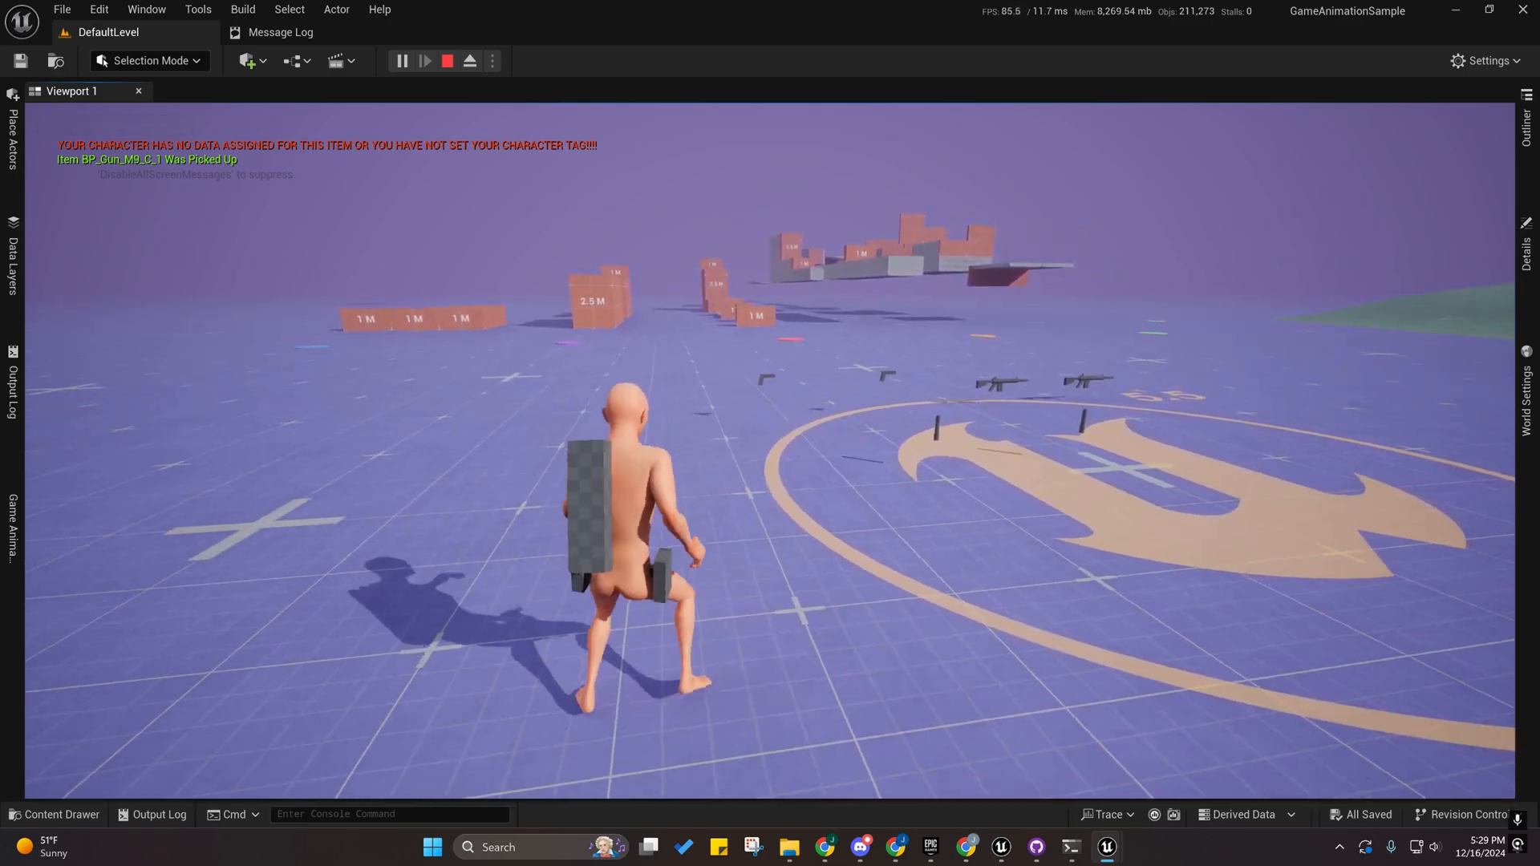
key("Escape")
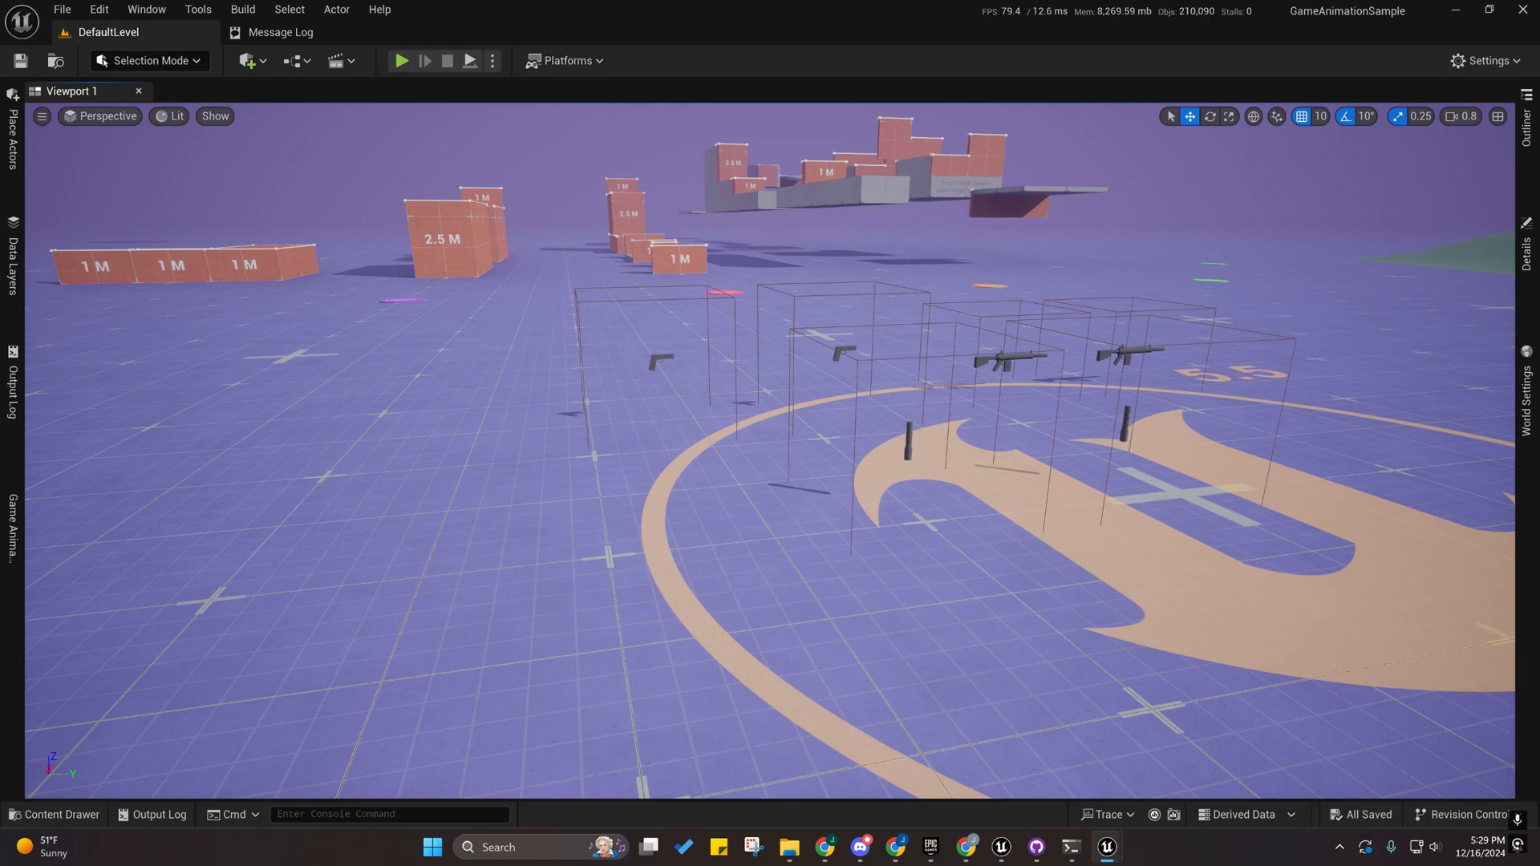
Locate the asset of an M9 pistol placed in the level and open its CT_CharData_M9 chooser table.
right_click(659, 361)
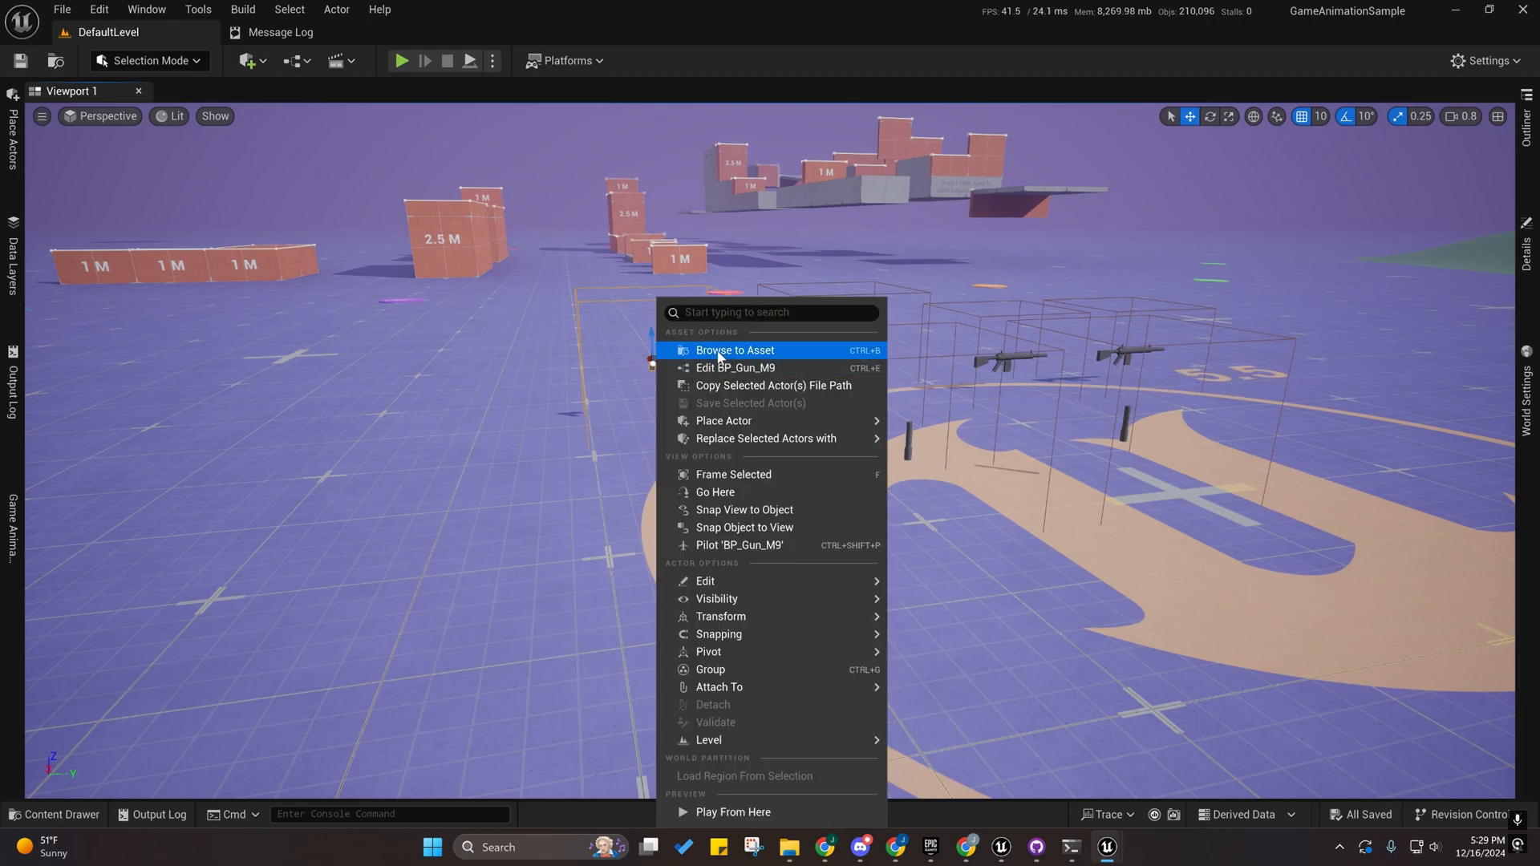
left_click(719, 353)
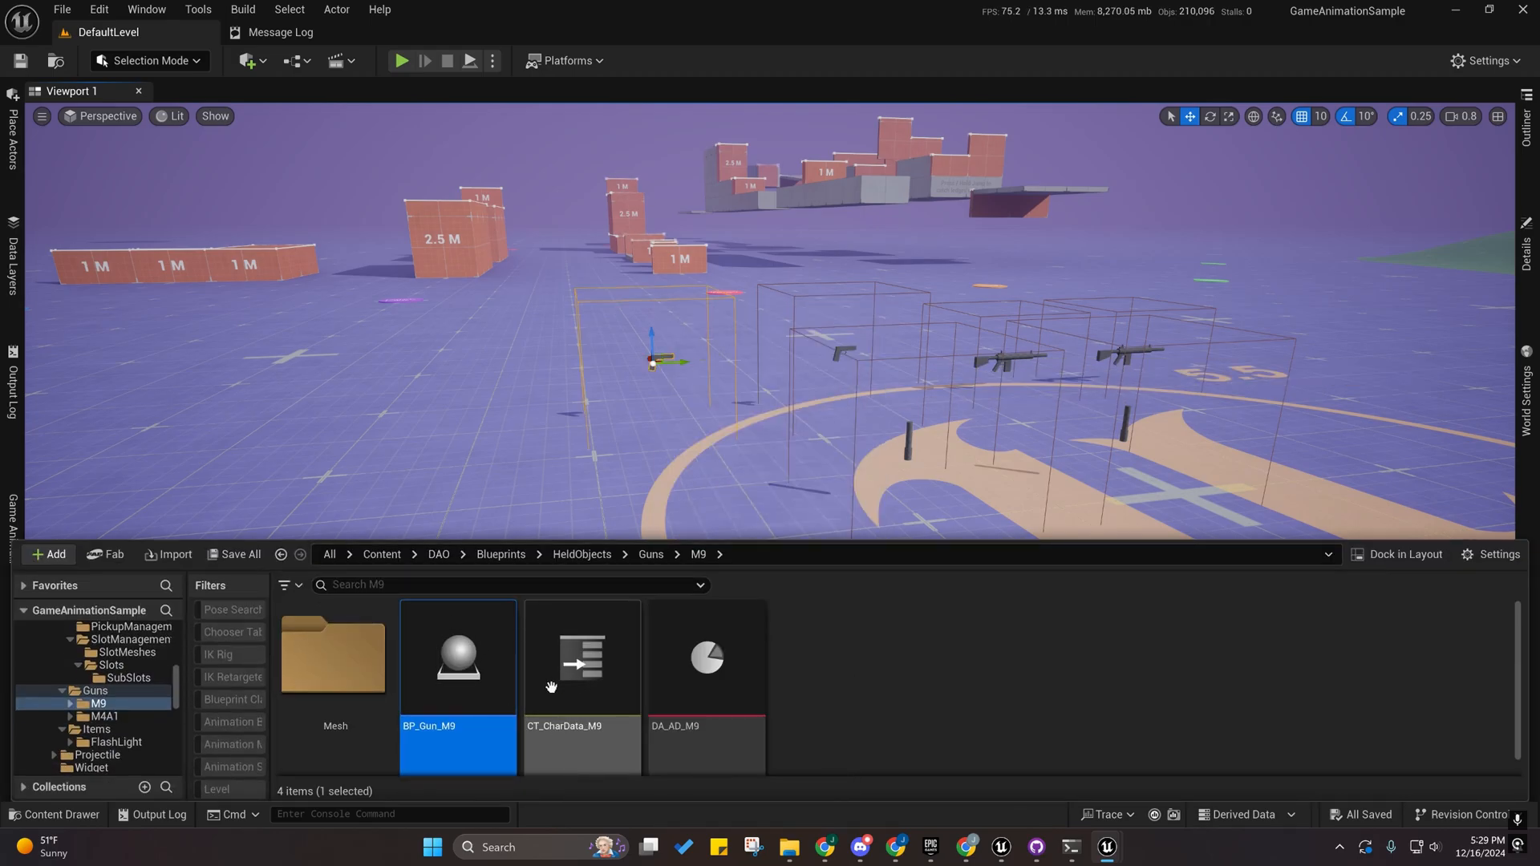
double_click(580, 686)
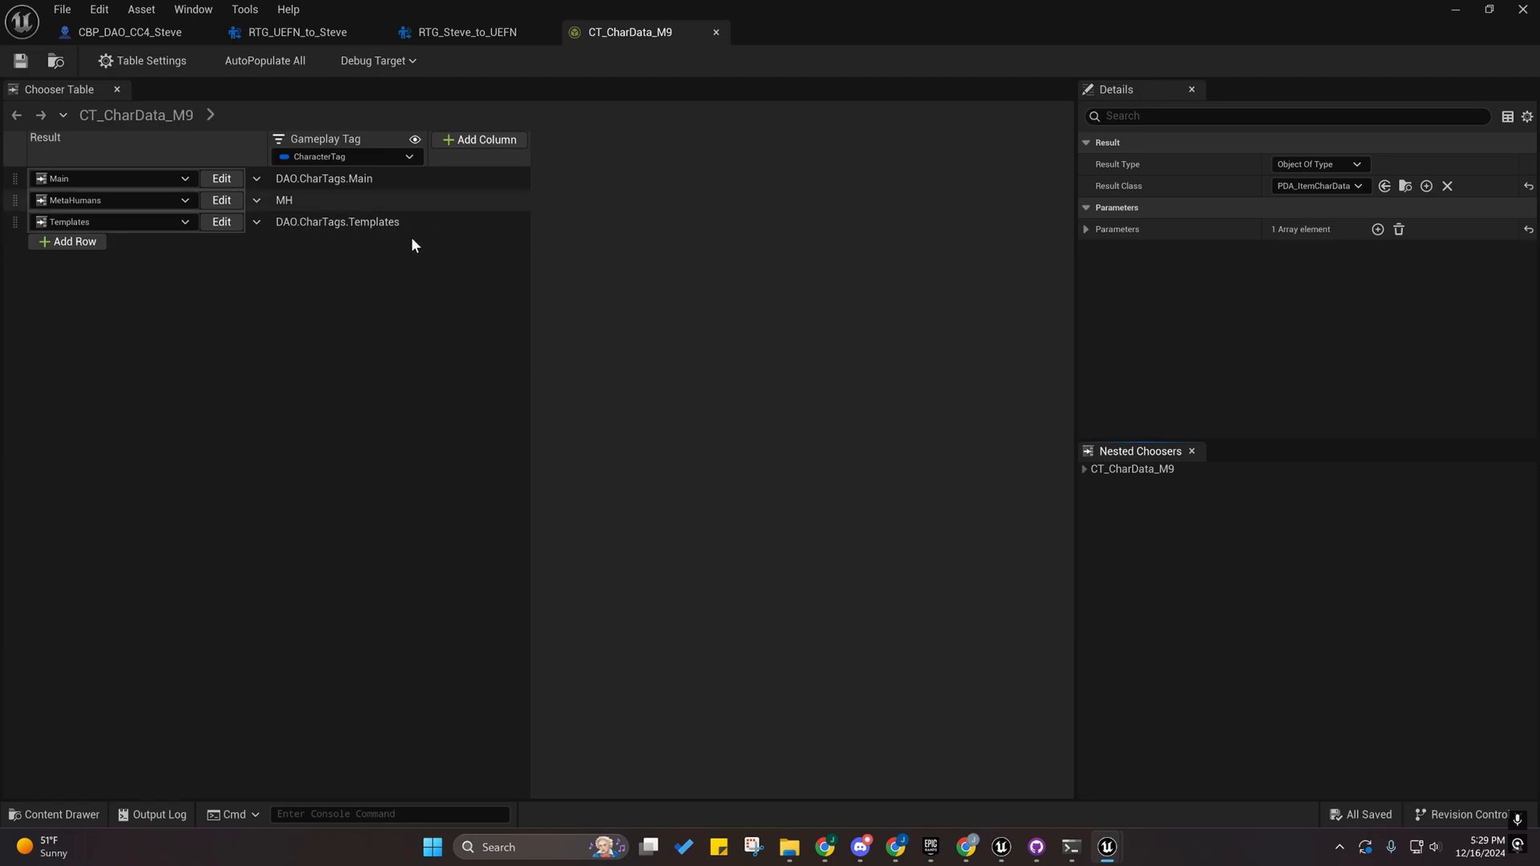
Locate the asset of a flashlight placed in the level and open its CT_CharData_FlashLight chooser table.
left_click(1450, 10)
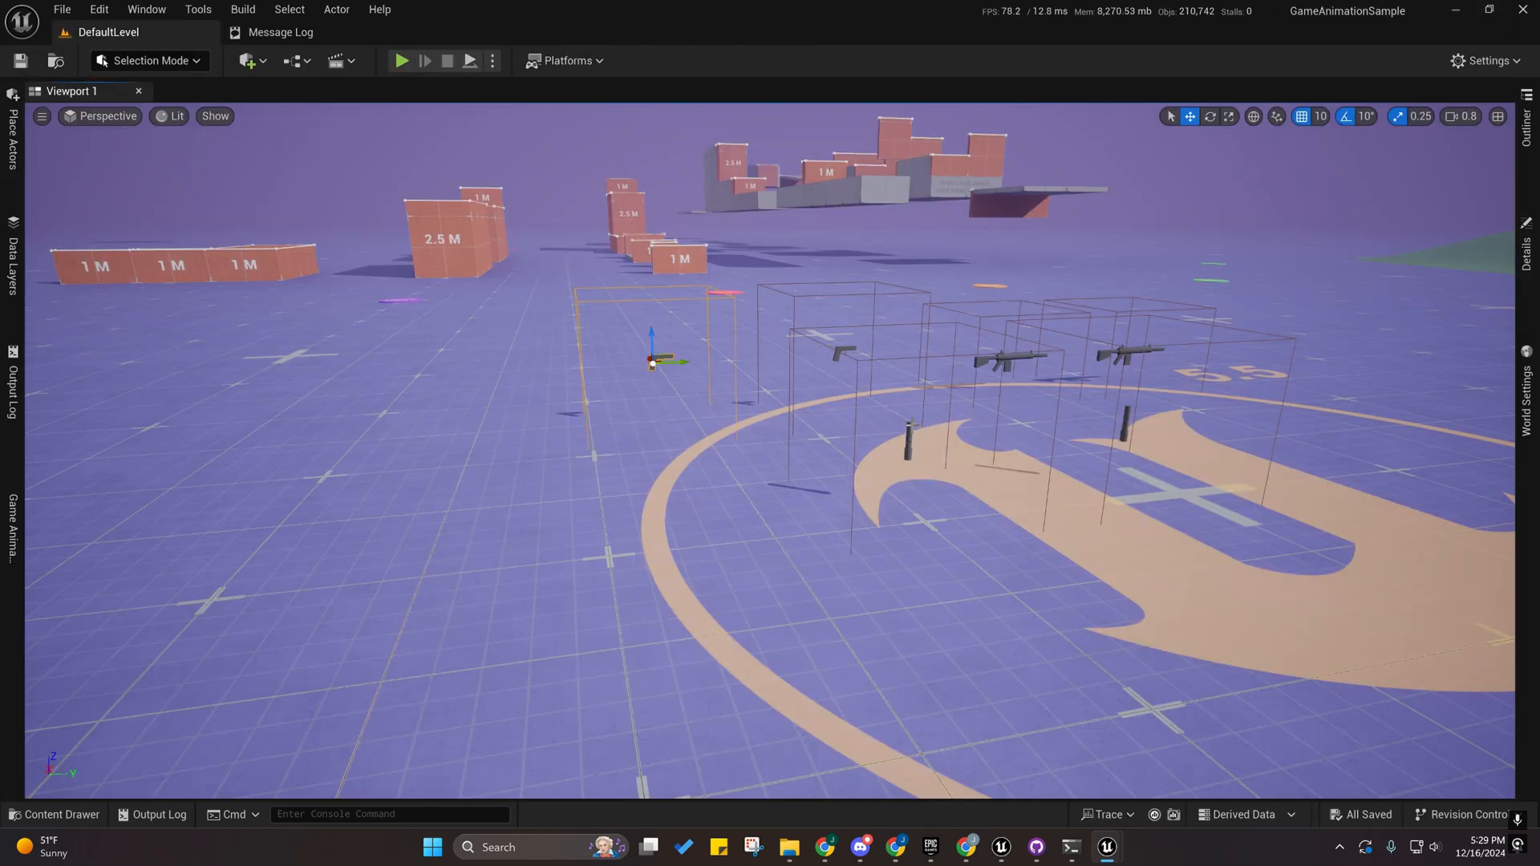
right_click(909, 440)
left_click(963, 347)
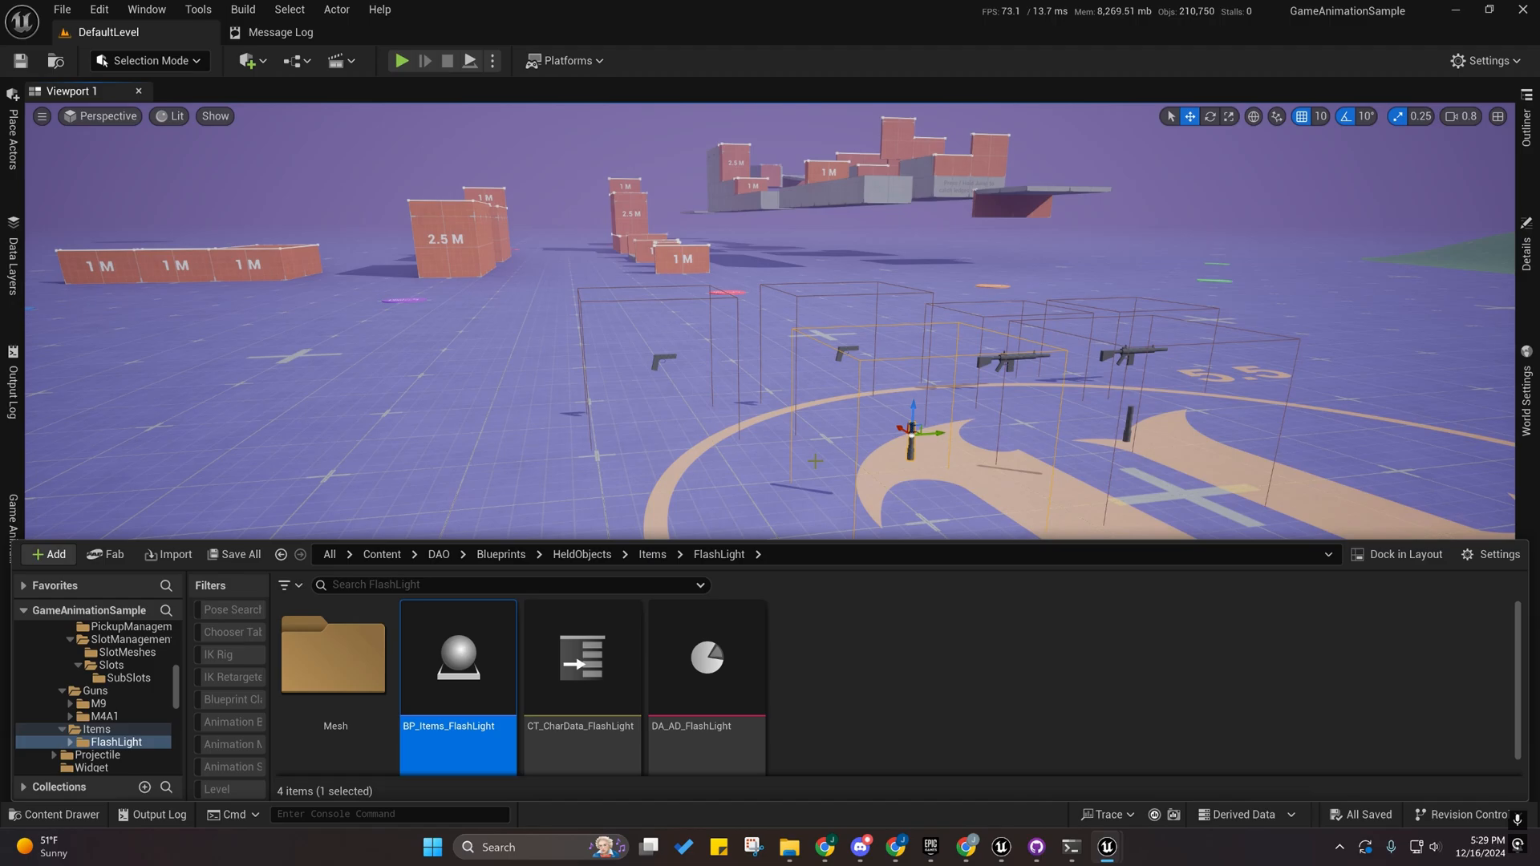
double_click(581, 658)
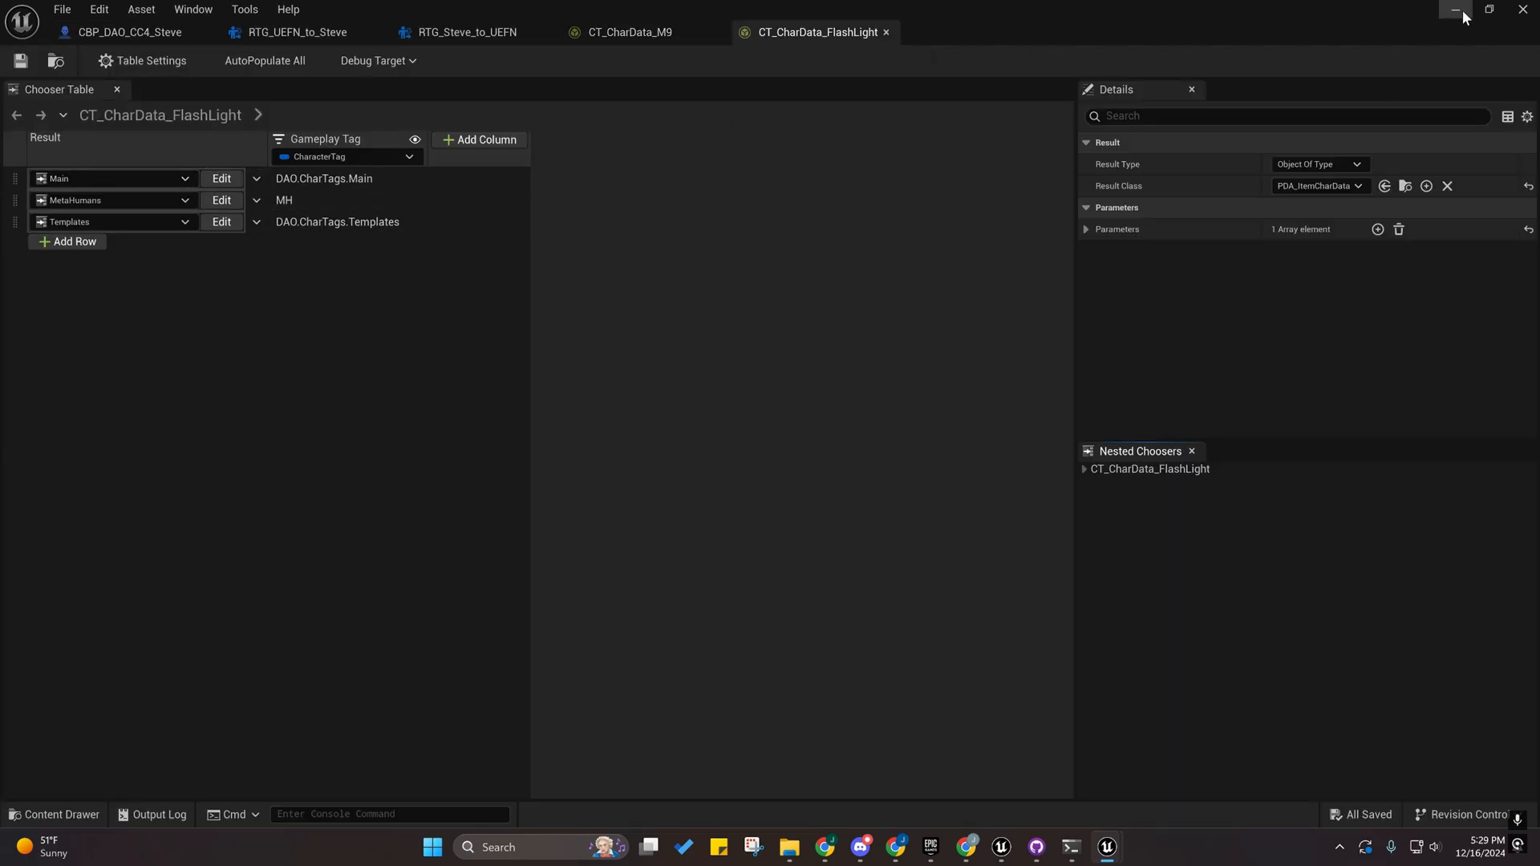
Locate the asset of an M4A1 rifle placed in the level and open its CT_CharData_M4A1 chooser table.
left_click(1456, 9)
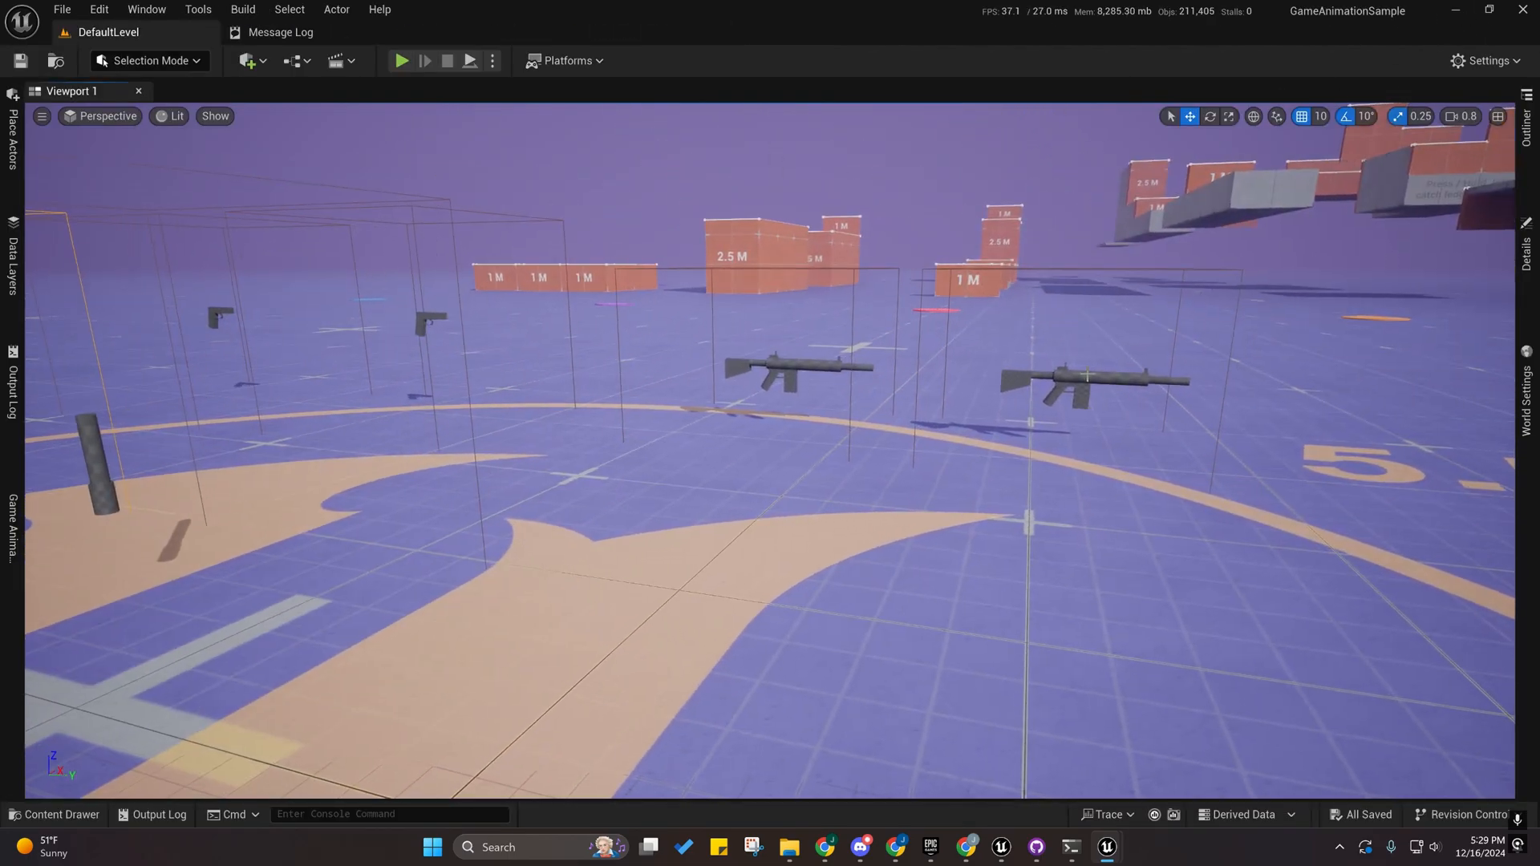
right_click(1087, 375)
left_click(1157, 349)
left_click(582, 659)
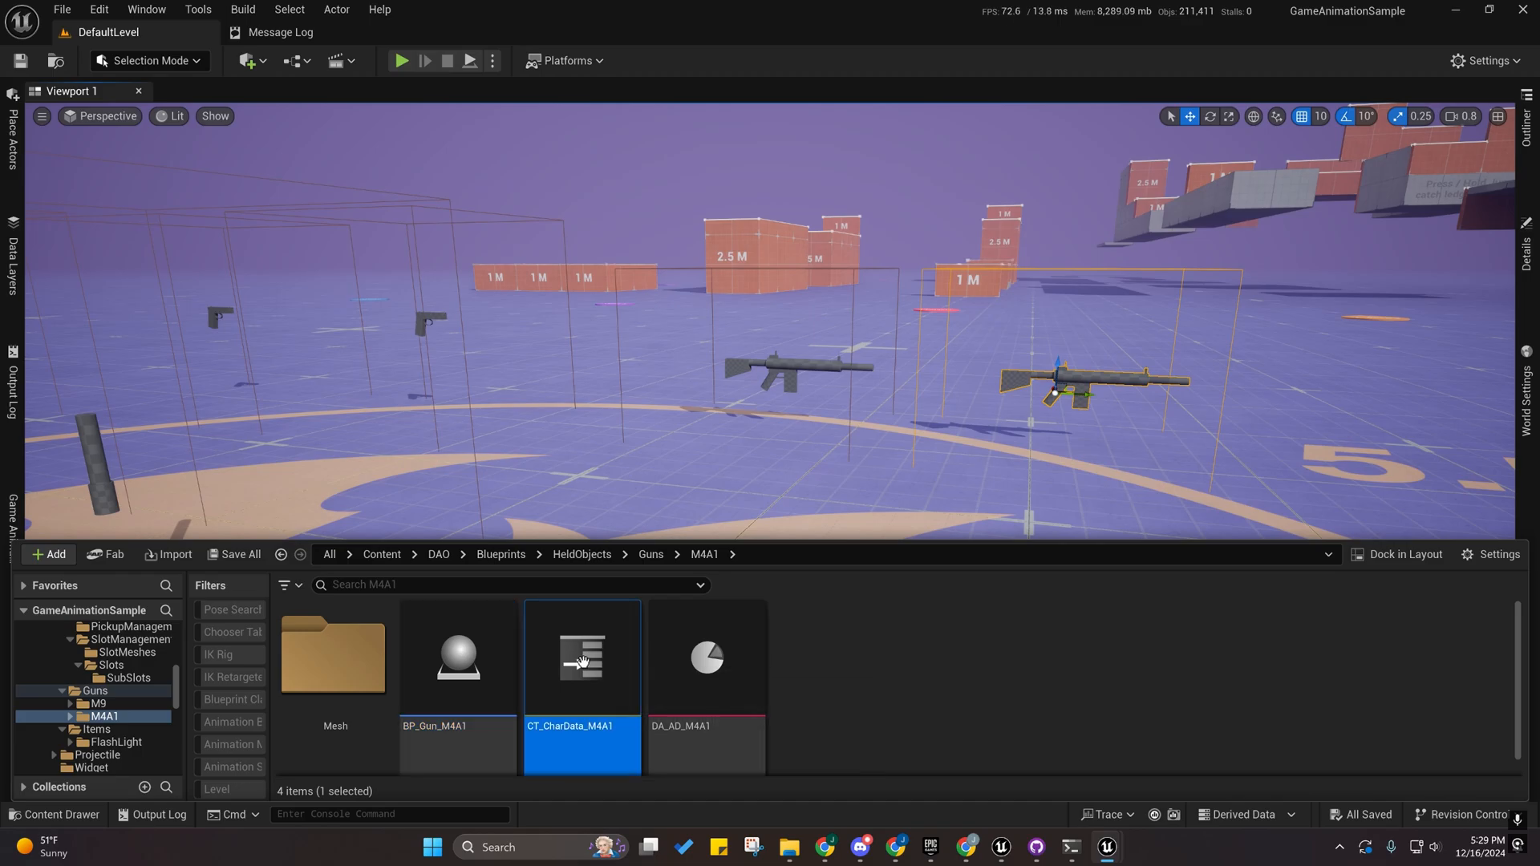
double_click(583, 659)
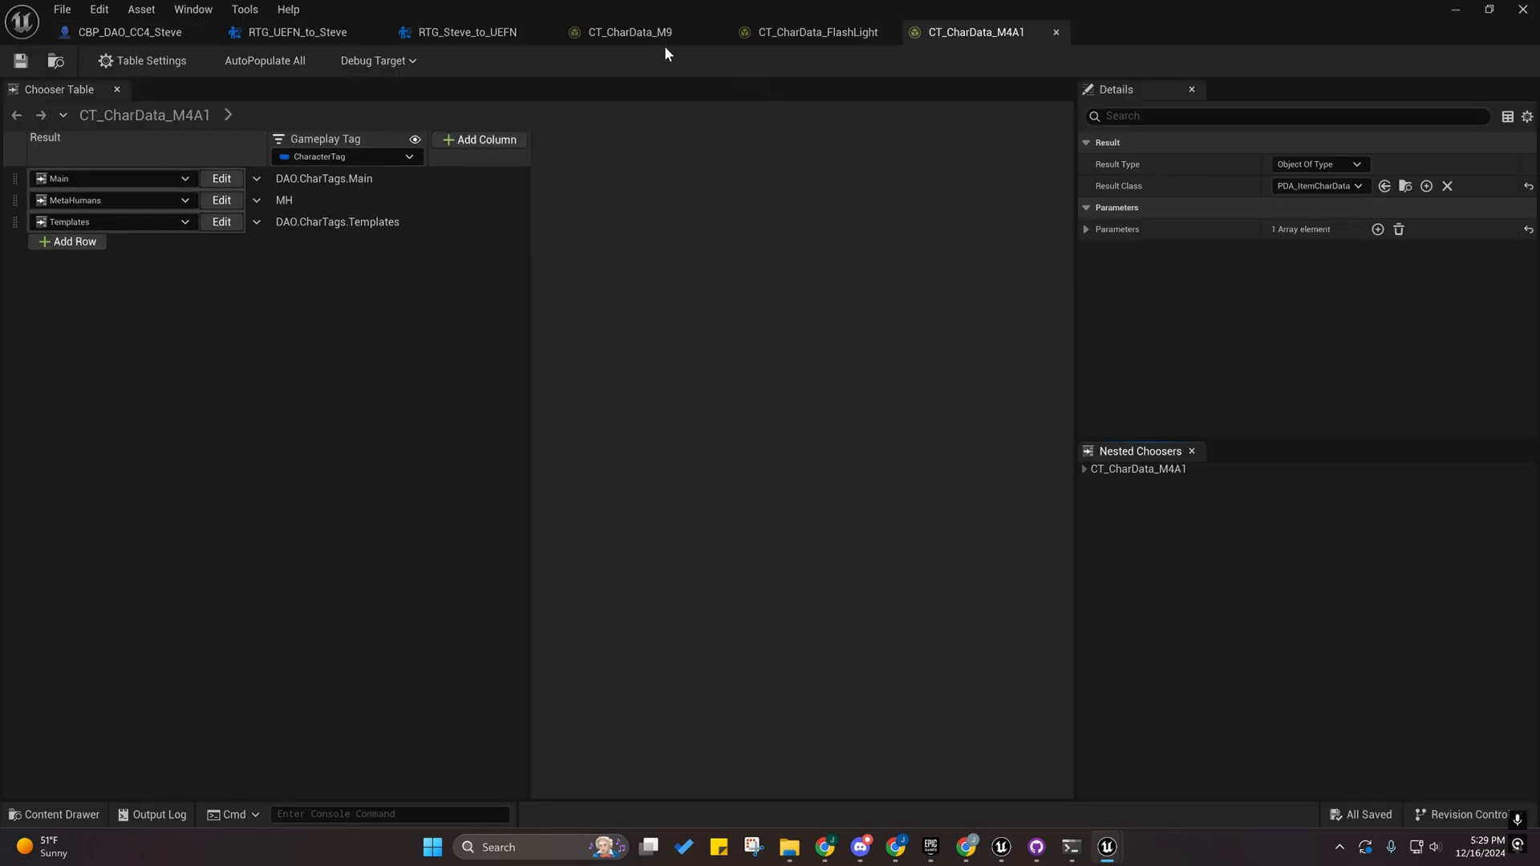
Close the RTG_UEFN_to_Steve and RTG_Steve_to_UEFN retargeters and check the Char Tag in CBP_DAO_CC4_Steve.
left_click(632, 32)
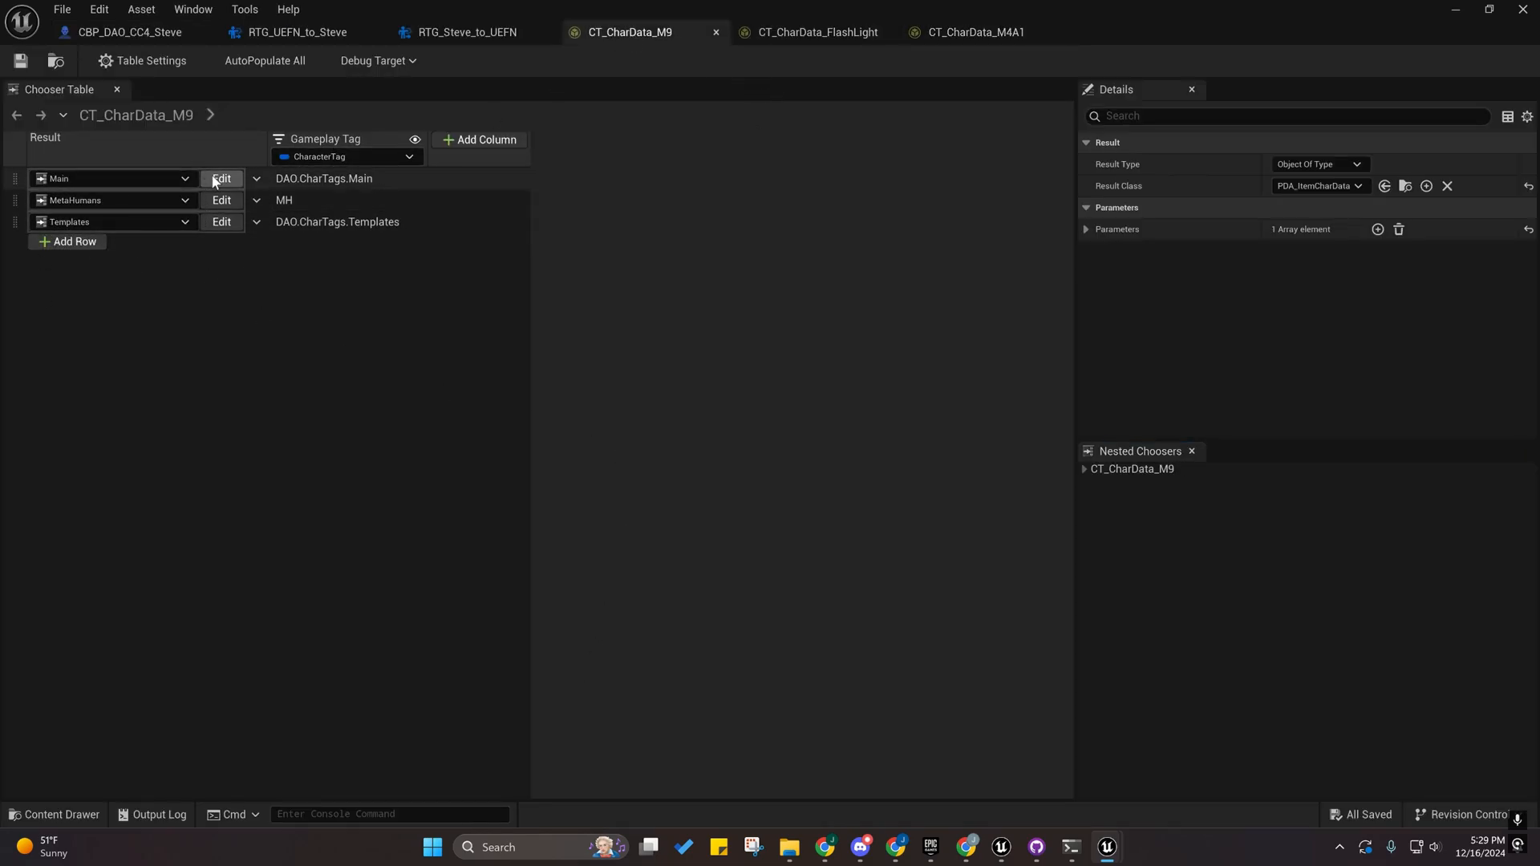
left_click(375, 33)
left_click(377, 32)
left_click(132, 32)
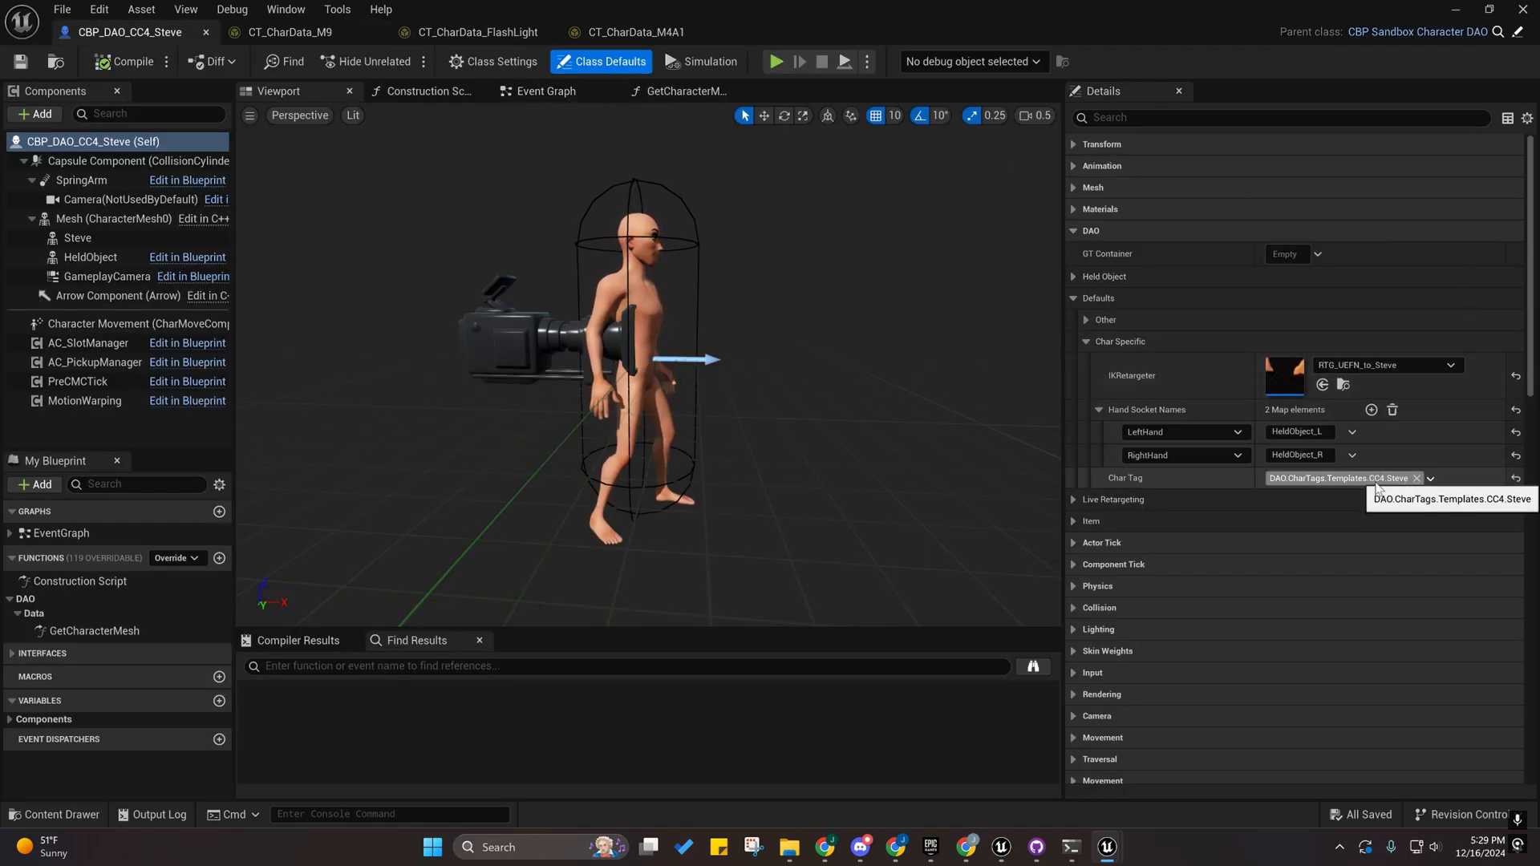
Add a Nested Chooser row to the Templates chooser of CT_CharData_M9.
left_click(291, 34)
left_click(218, 223)
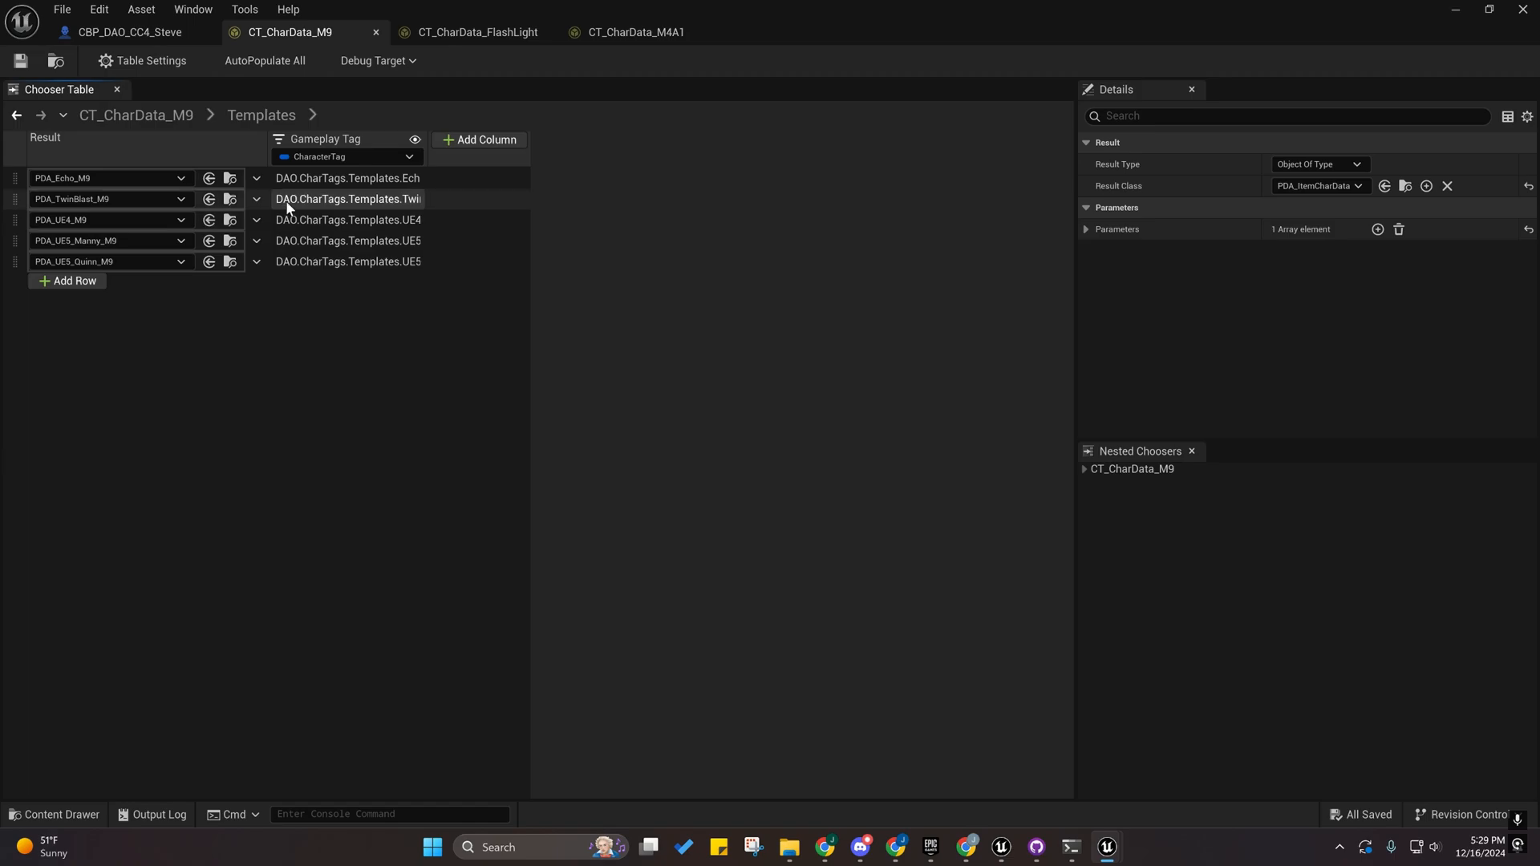
left_click(70, 282)
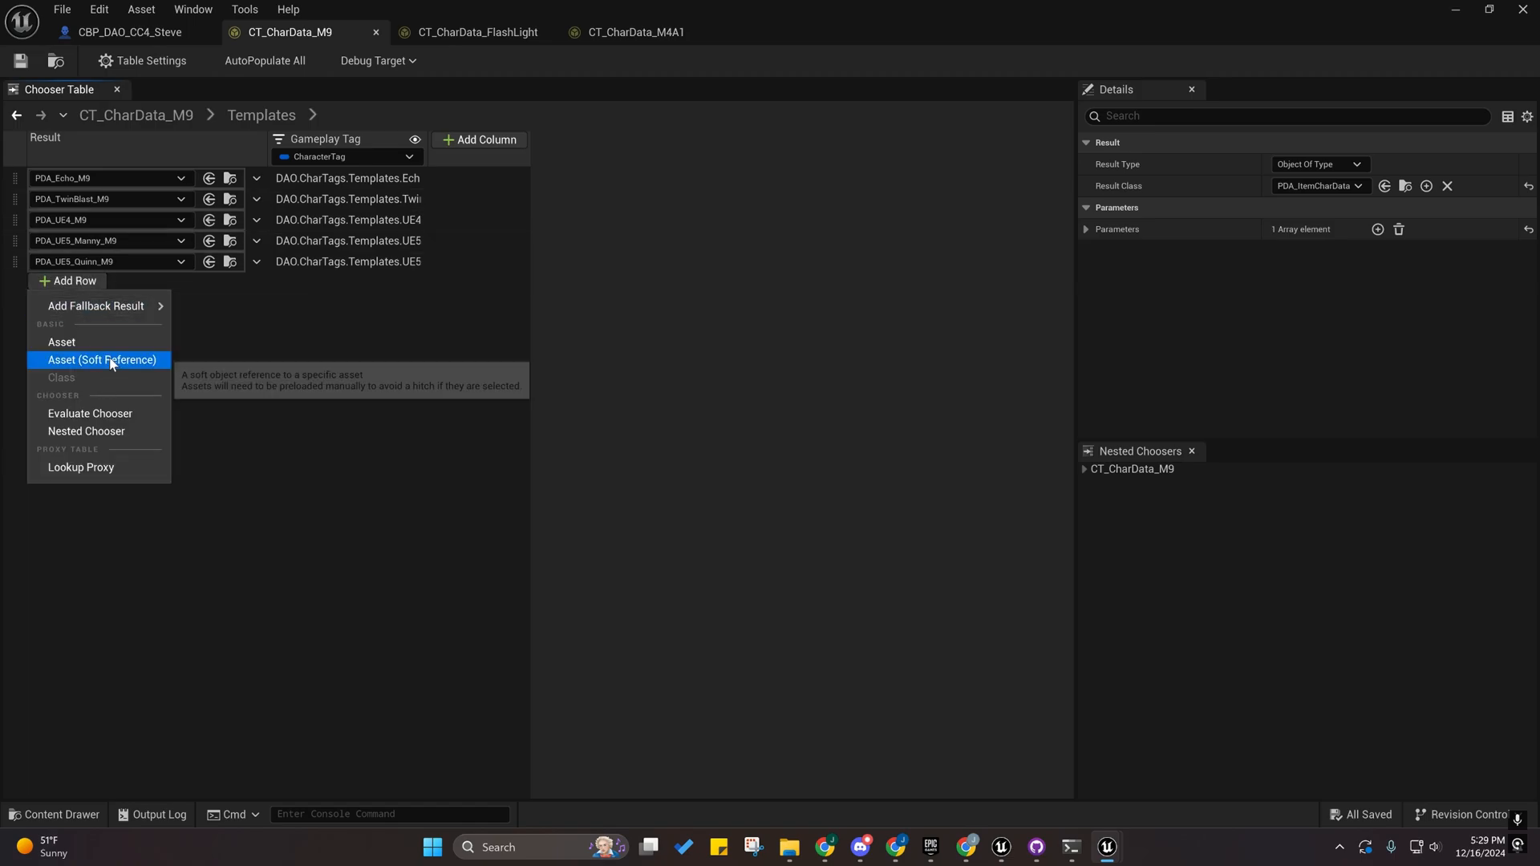
left_click(87, 432)
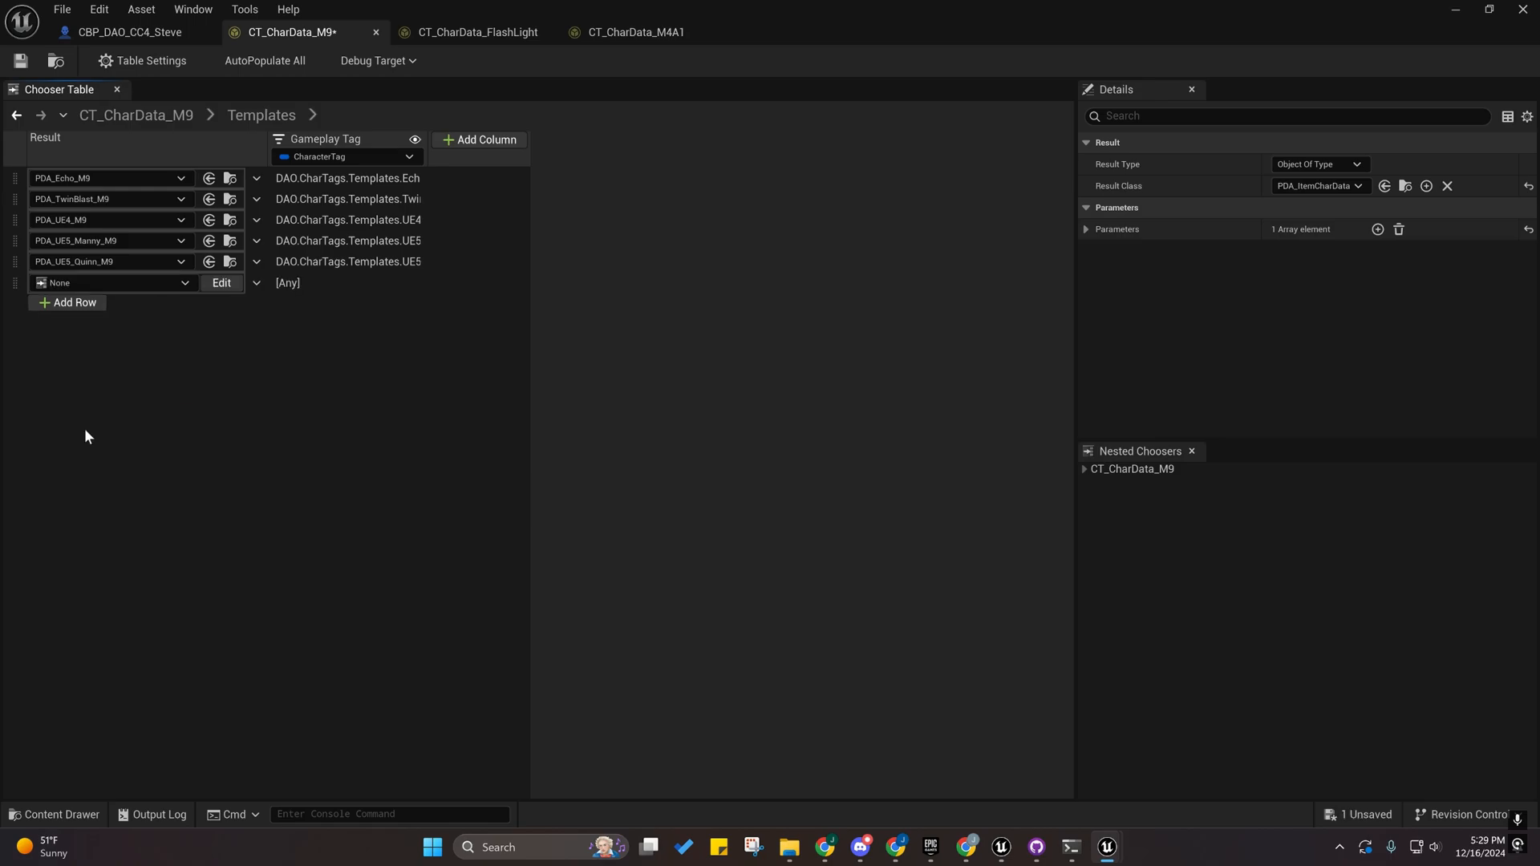
left_click(174, 282)
left_click(162, 286)
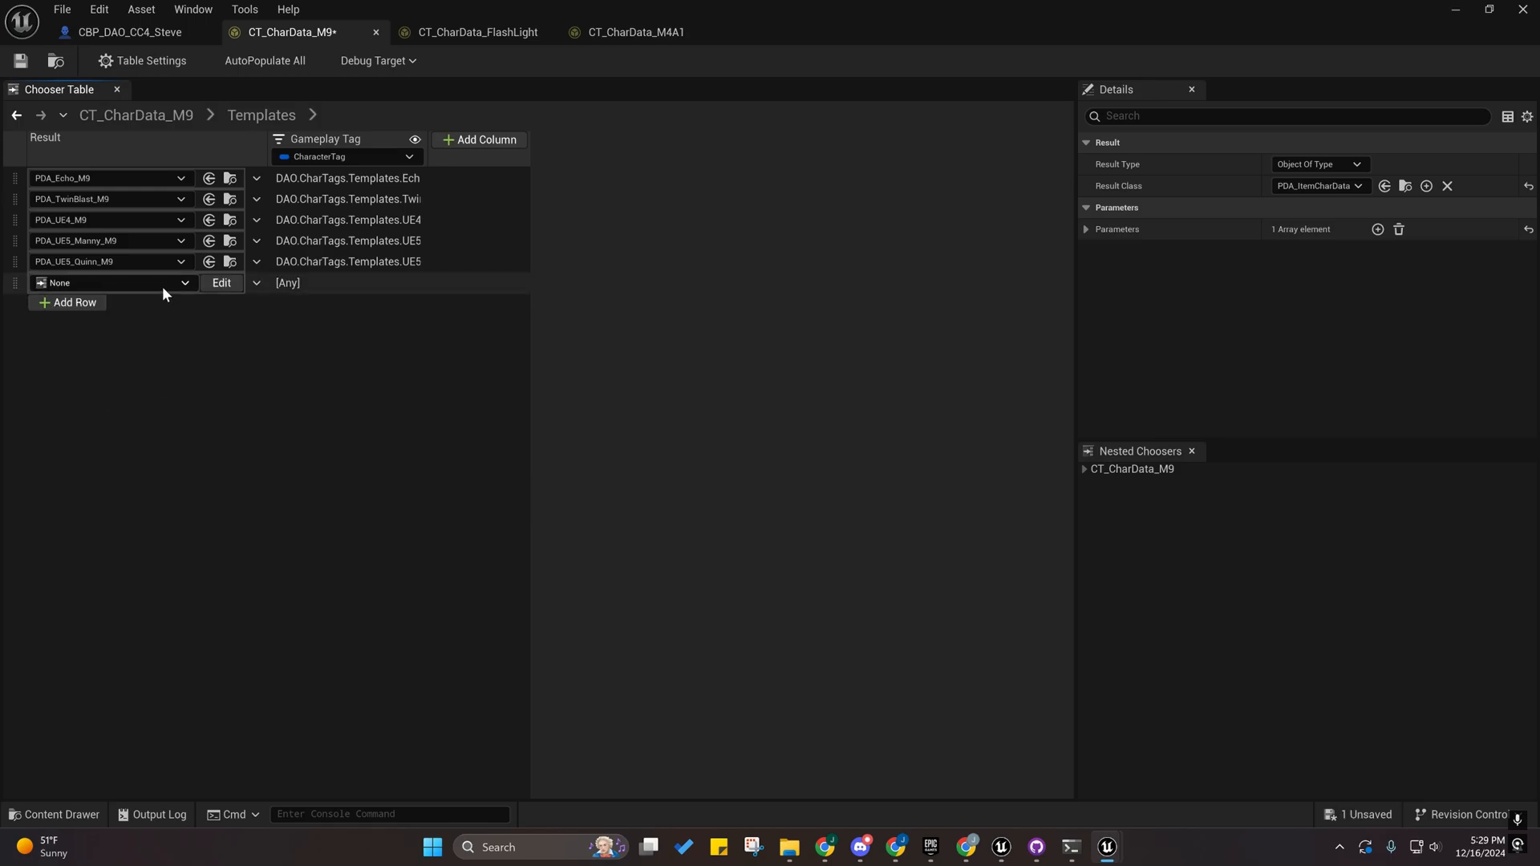
left_click(170, 282)
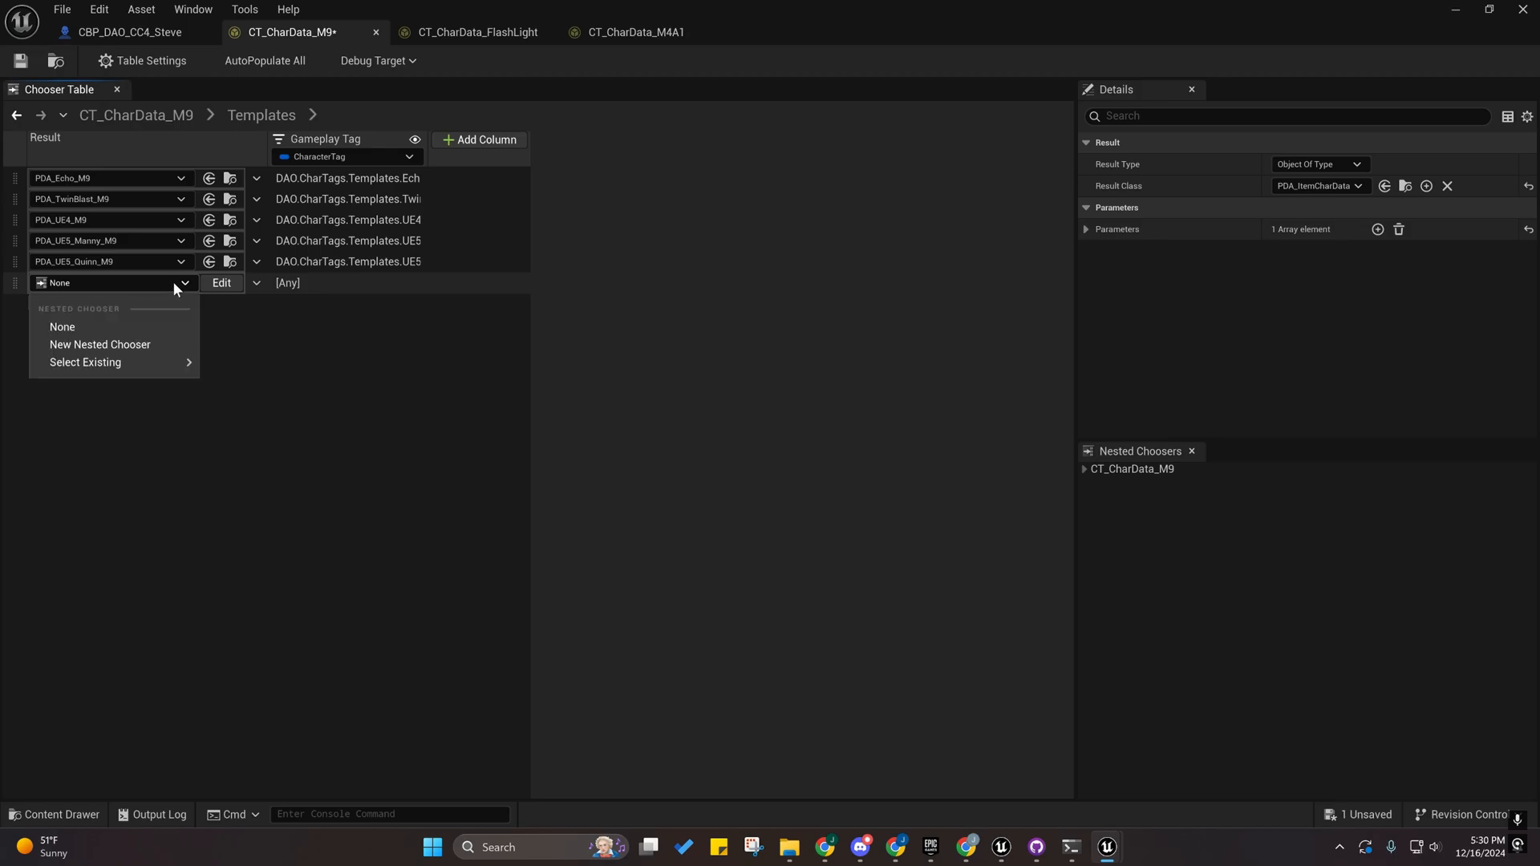
mouse_move(98, 365)
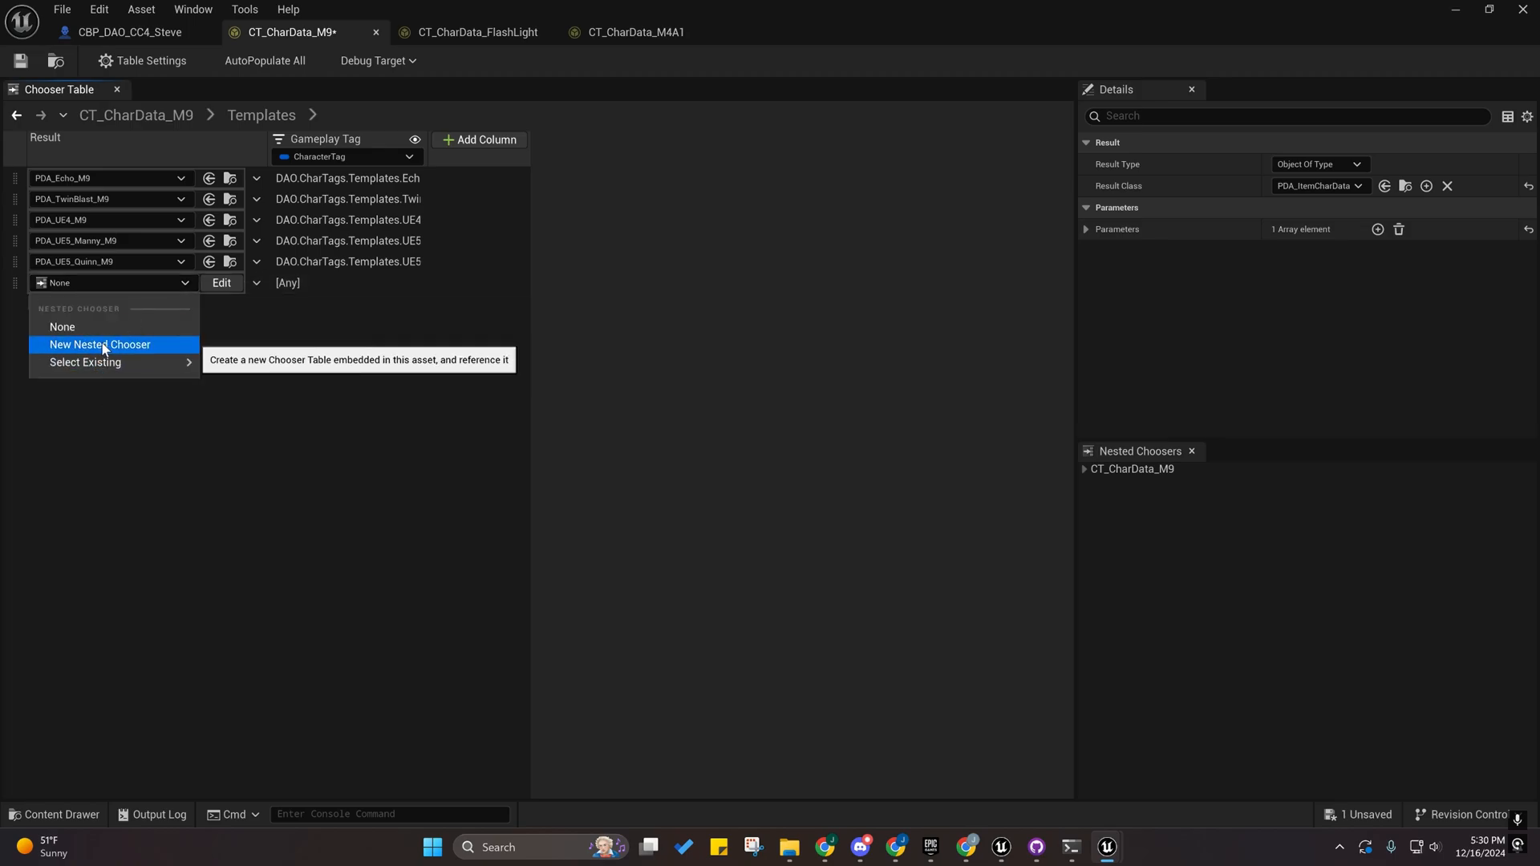
left_click(87, 437)
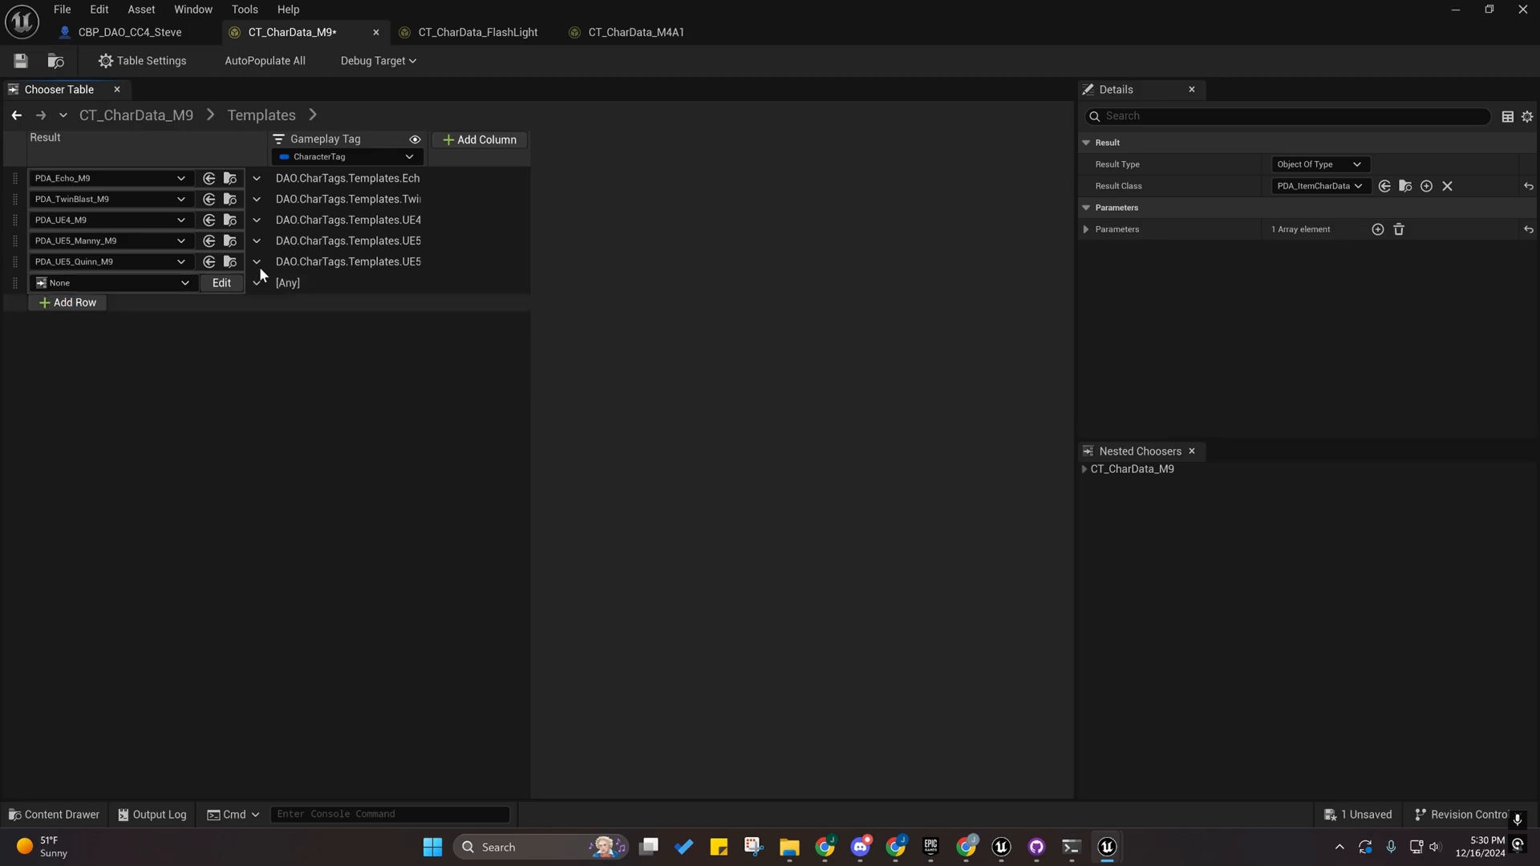
Compare the Gameplay Tag column's tag matching settings in the Templates chooser with those in the parent CT_CharData_M9 chooser.
left_click(368, 140)
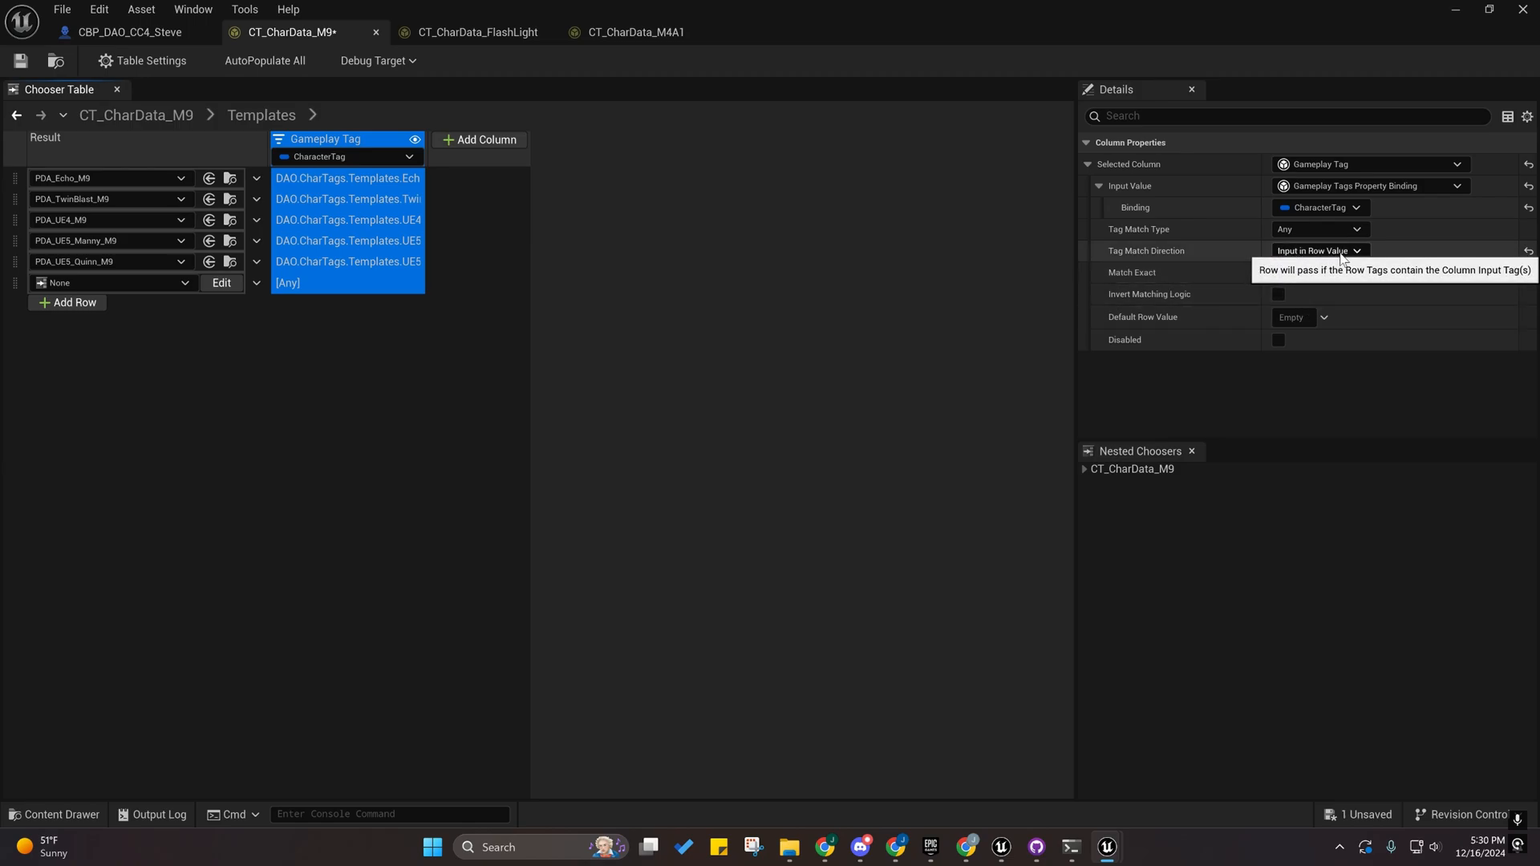
left_click(138, 120)
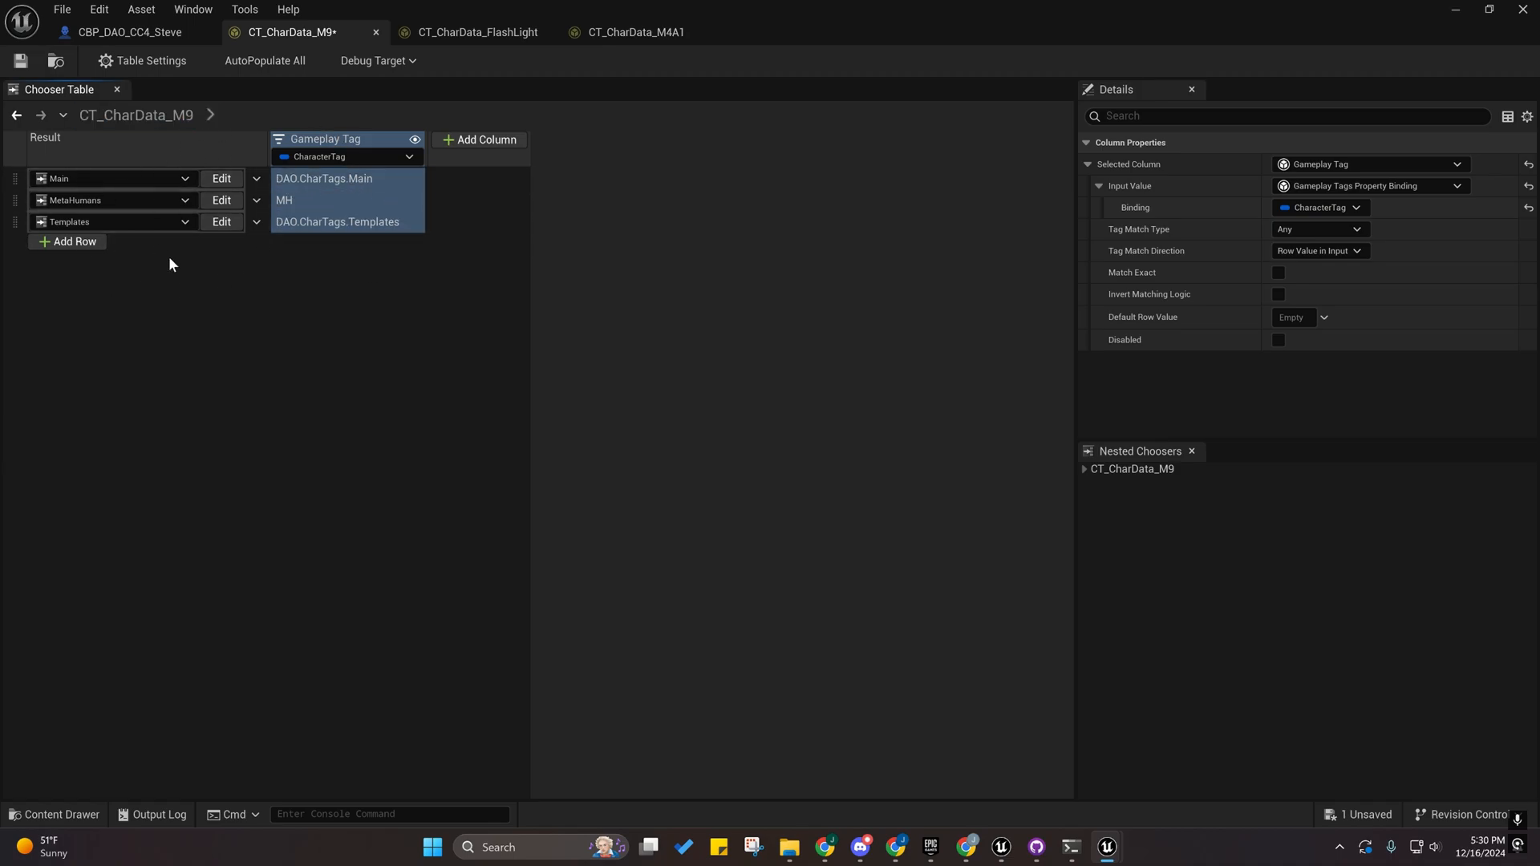
left_click(215, 228)
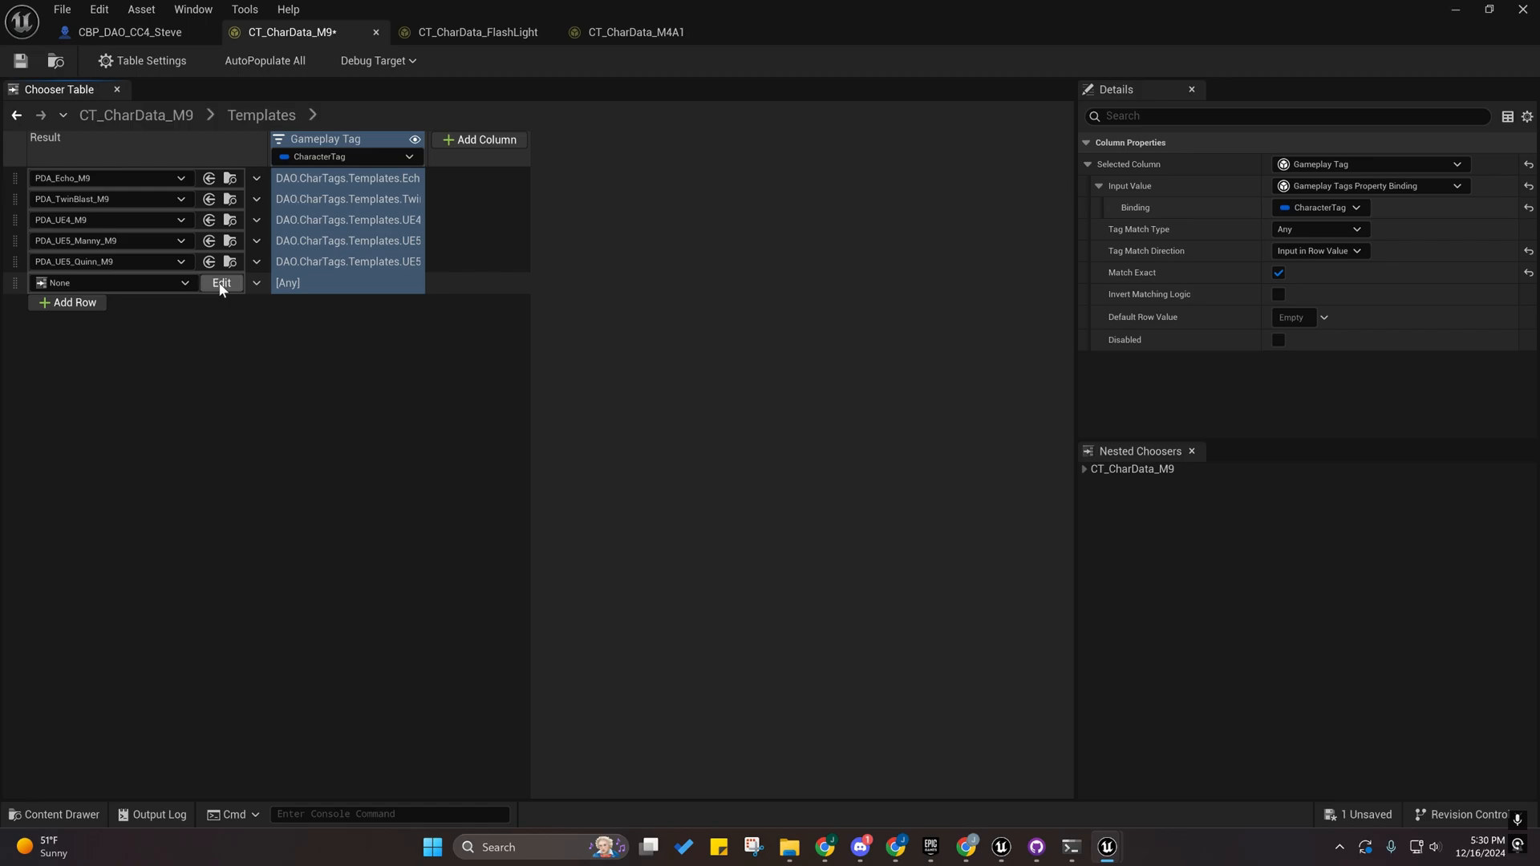
left_click(136, 115)
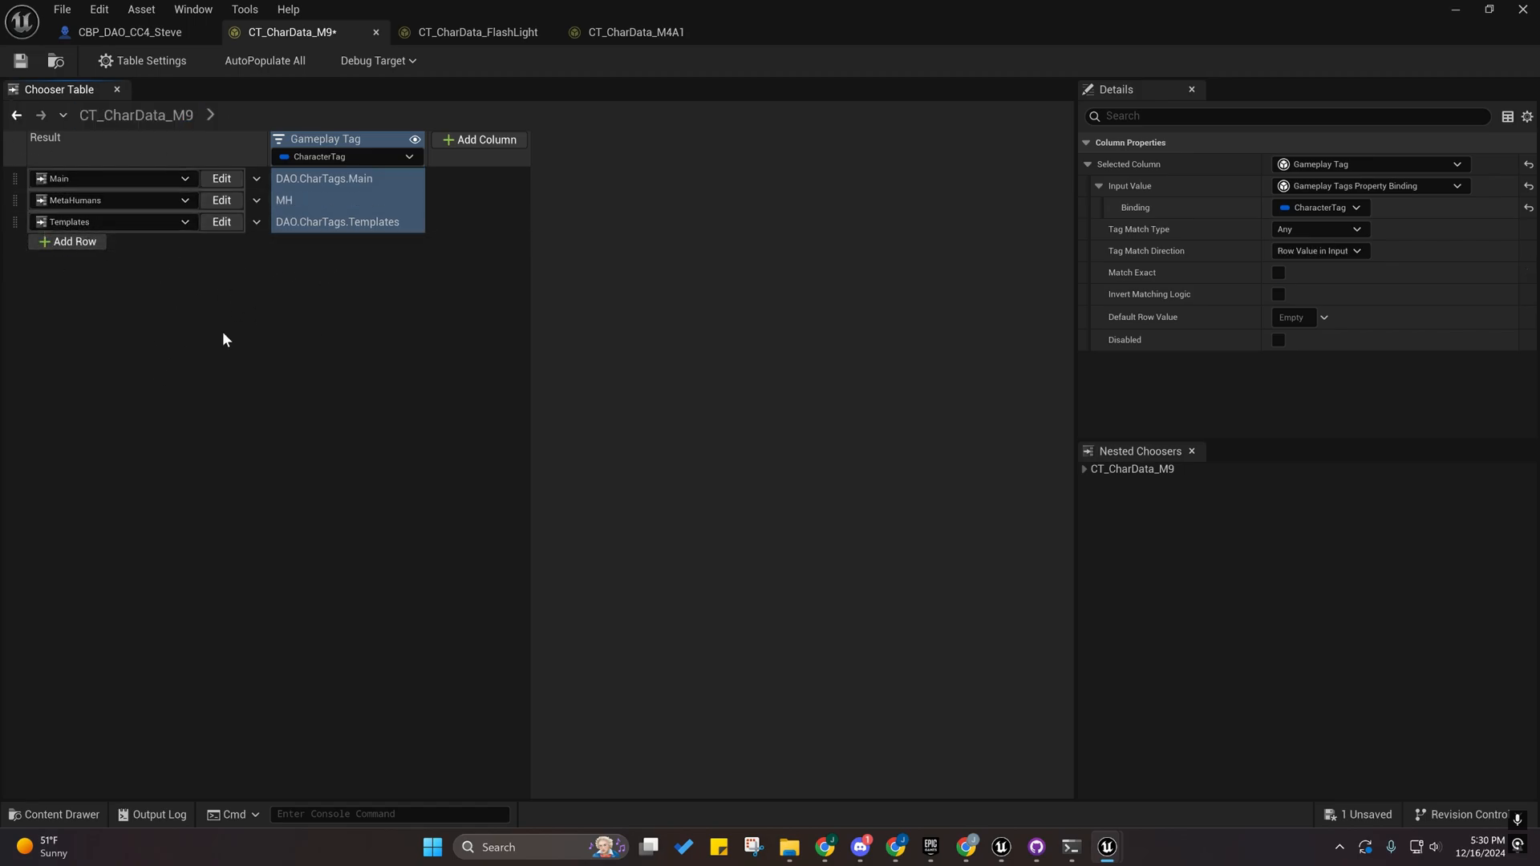
left_click(223, 223)
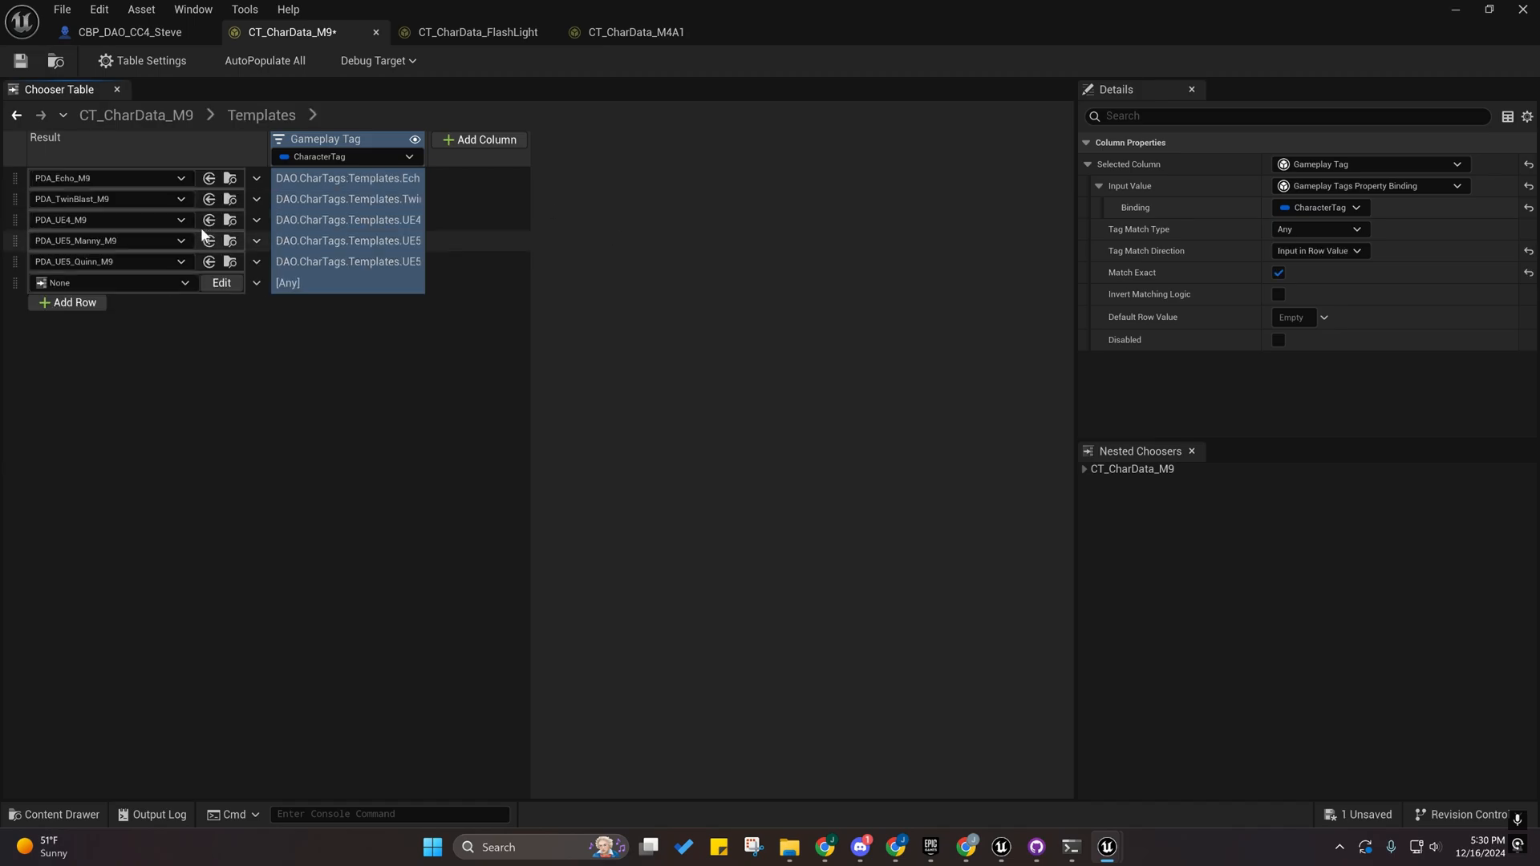
Change the result type of the new row in the M9 Templates chooser to Asset.
left_click(185, 284)
left_click(58, 283)
left_click(56, 282)
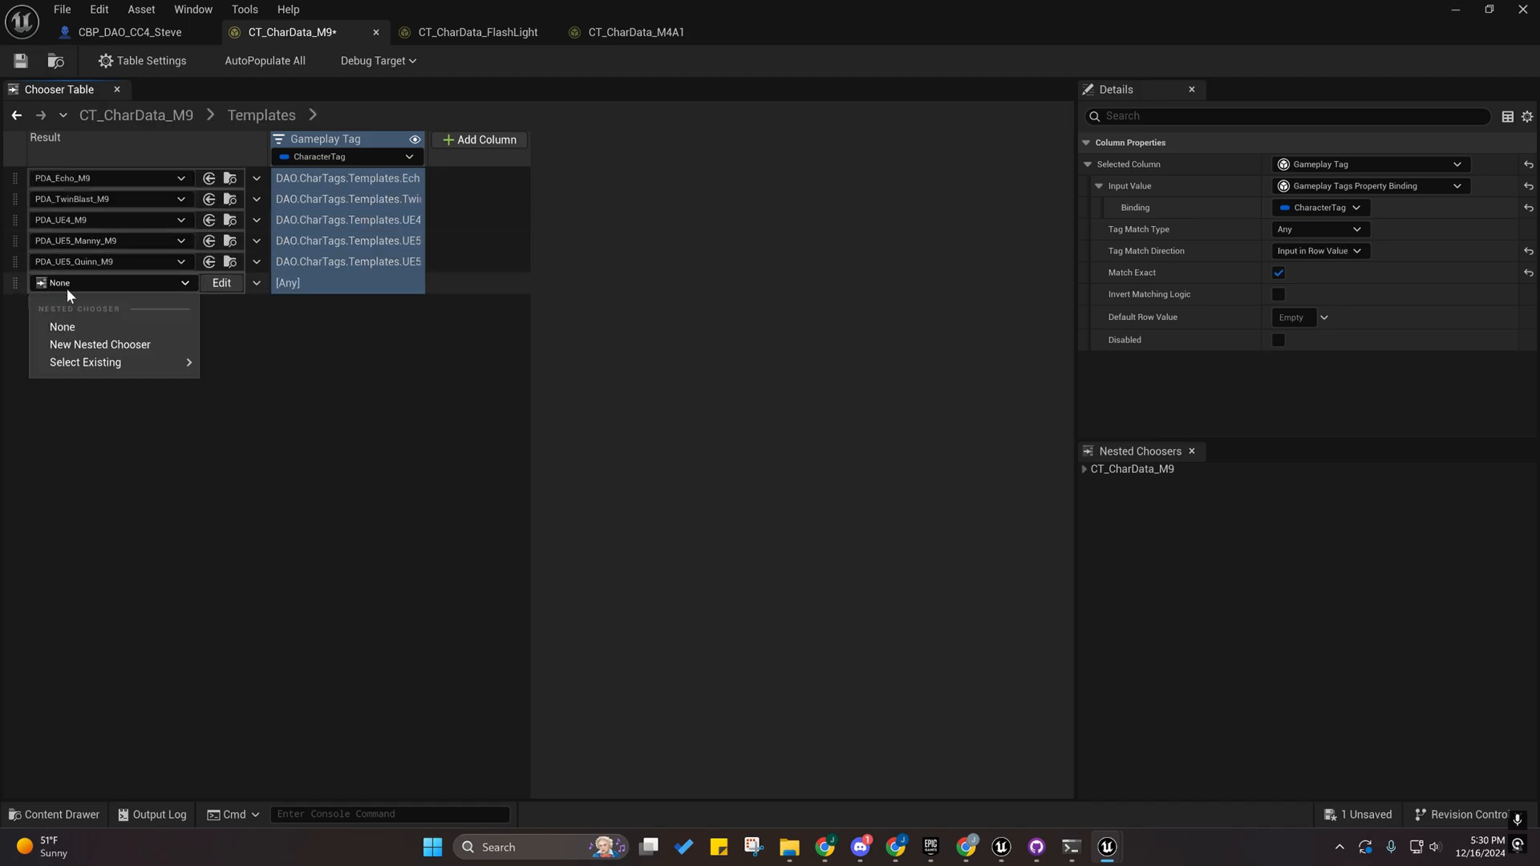
left_click(256, 282)
left_click(277, 344)
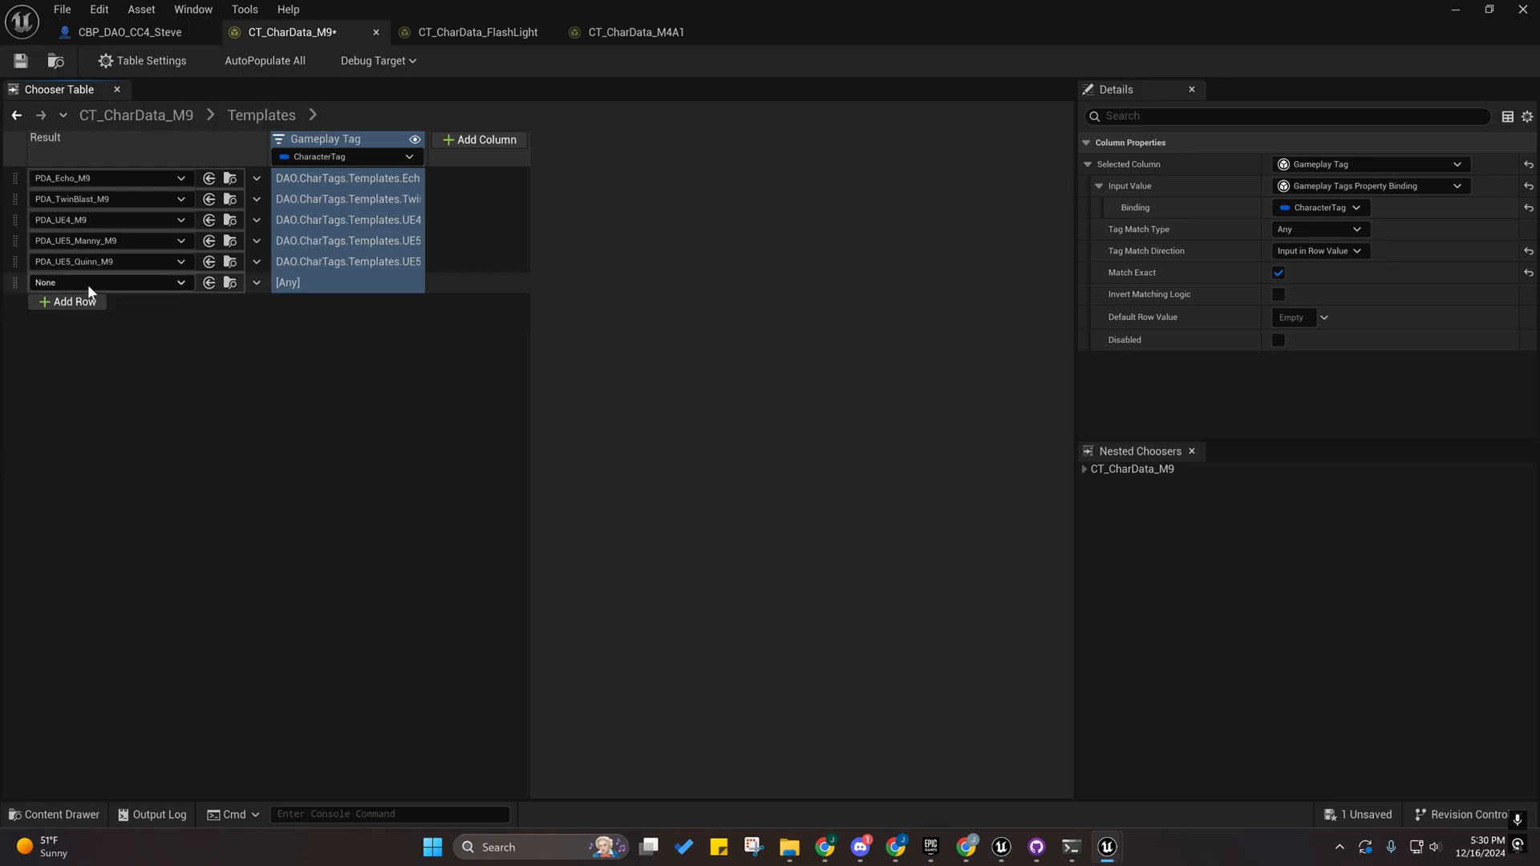
Assign the tag DAO.CharTags.Templates.CC4.Steve to the new M9 row and widen the Gameplay Tag column to show full tag names.
left_click(291, 285)
left_click(279, 368)
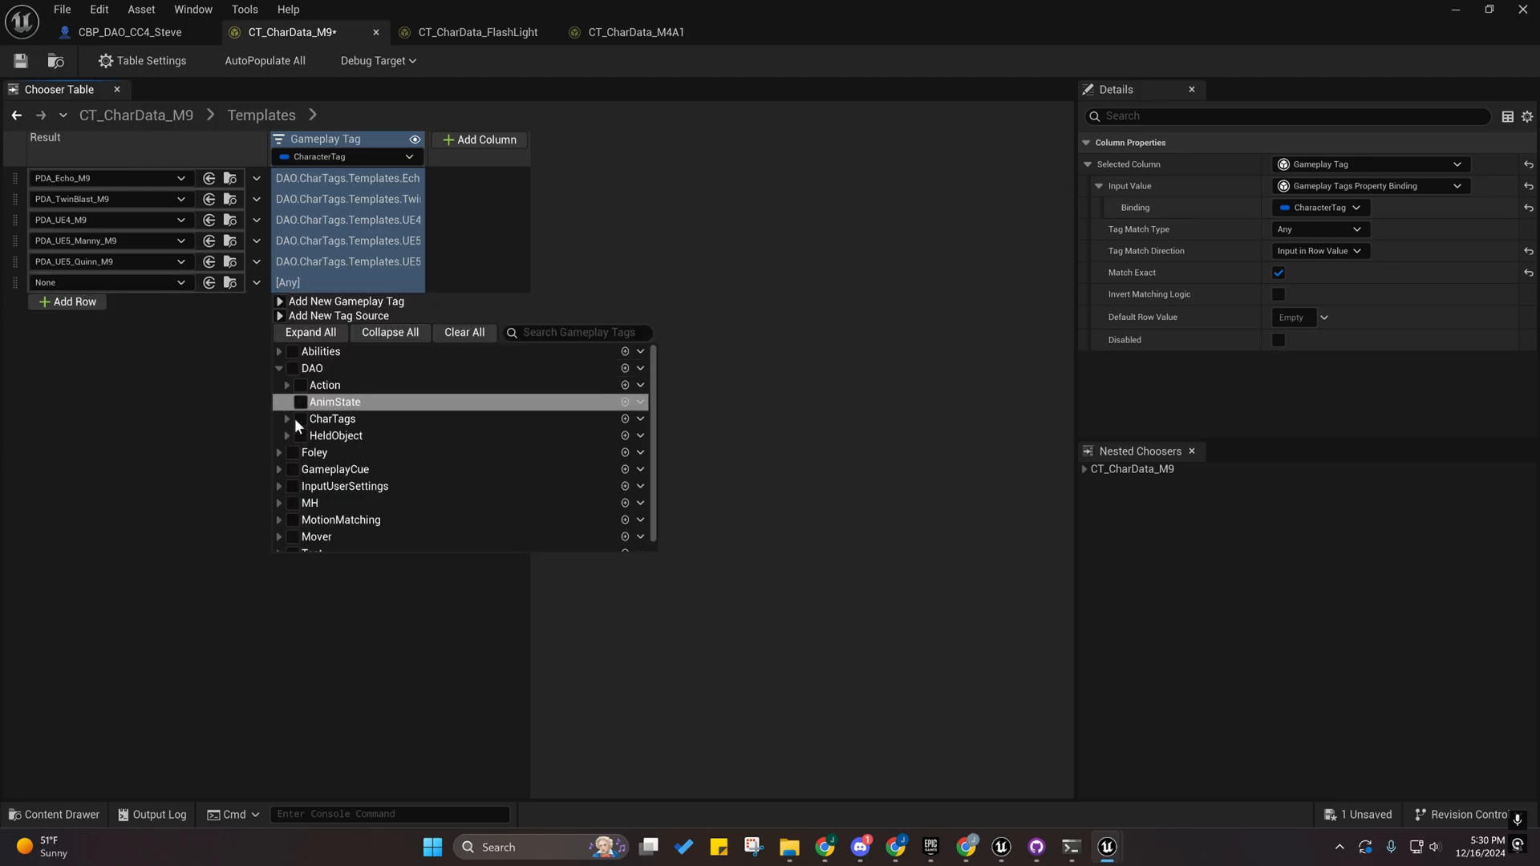
left_click(287, 419)
left_click(295, 436)
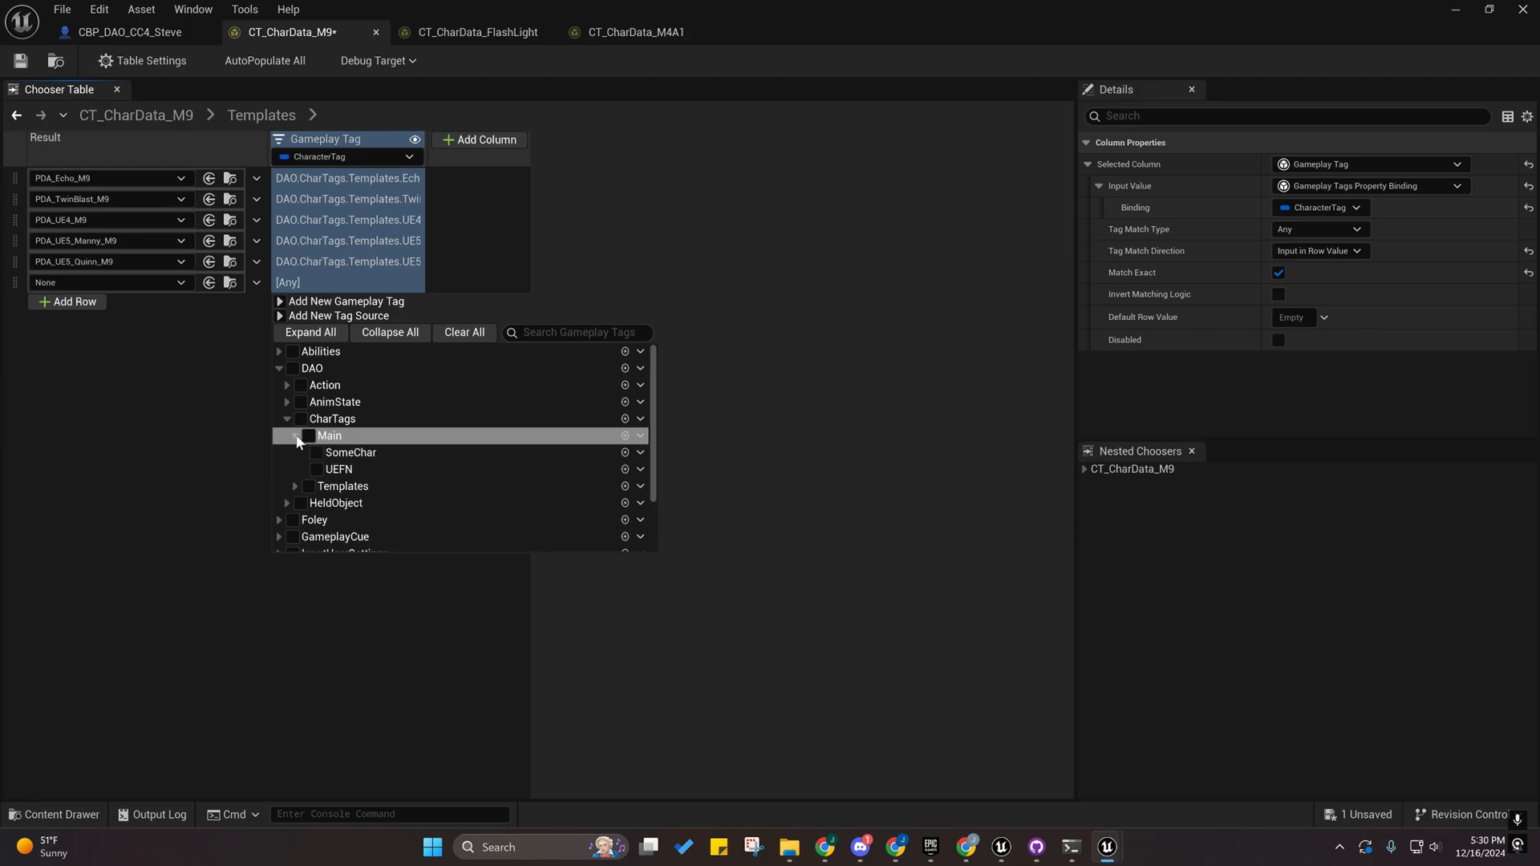
left_click(294, 436)
left_click(296, 452)
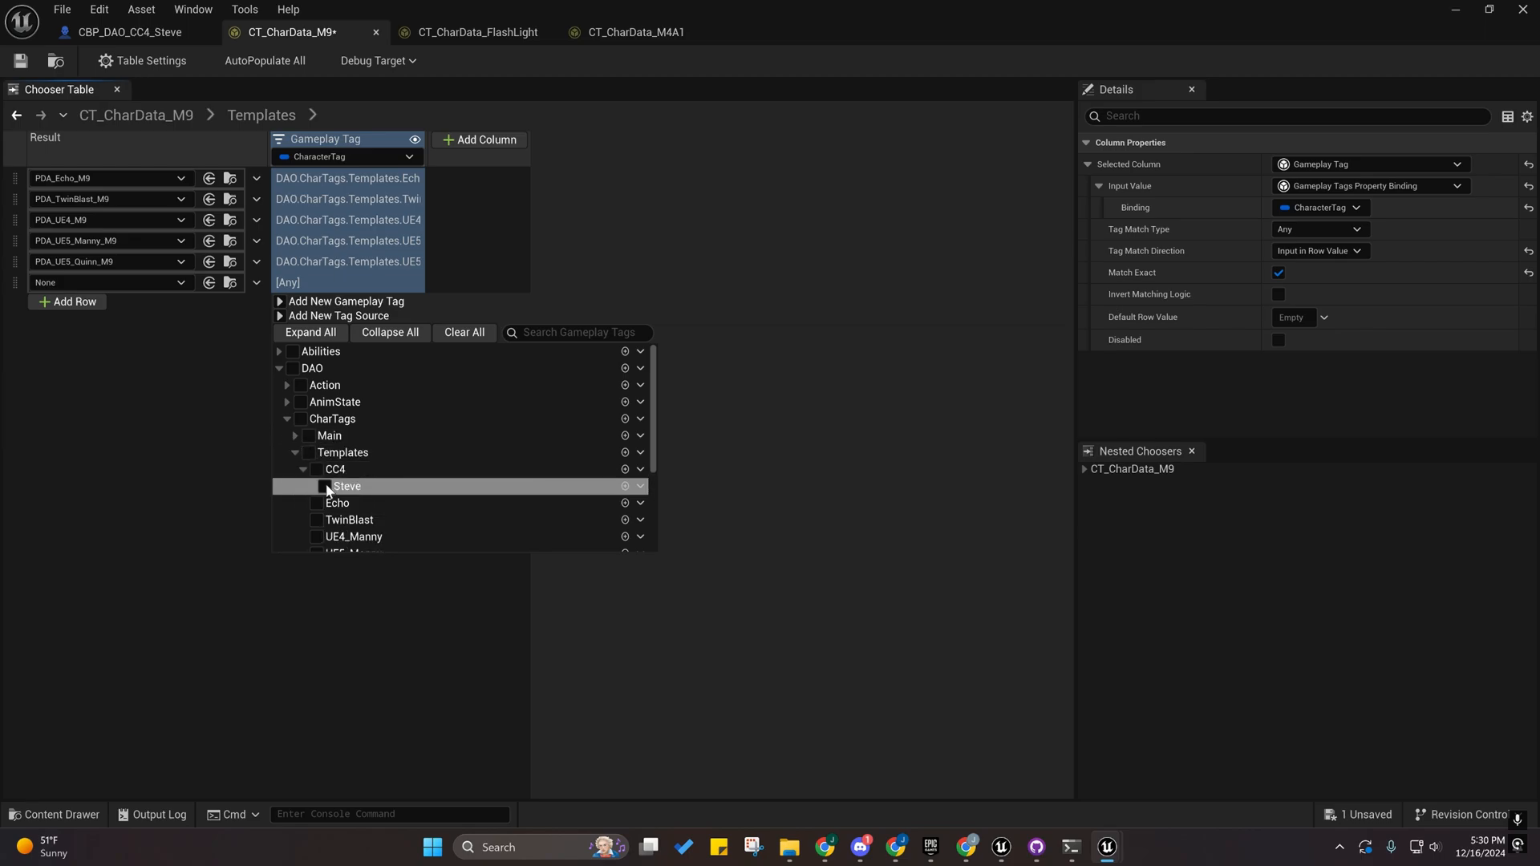
left_click(323, 486)
left_click(215, 368)
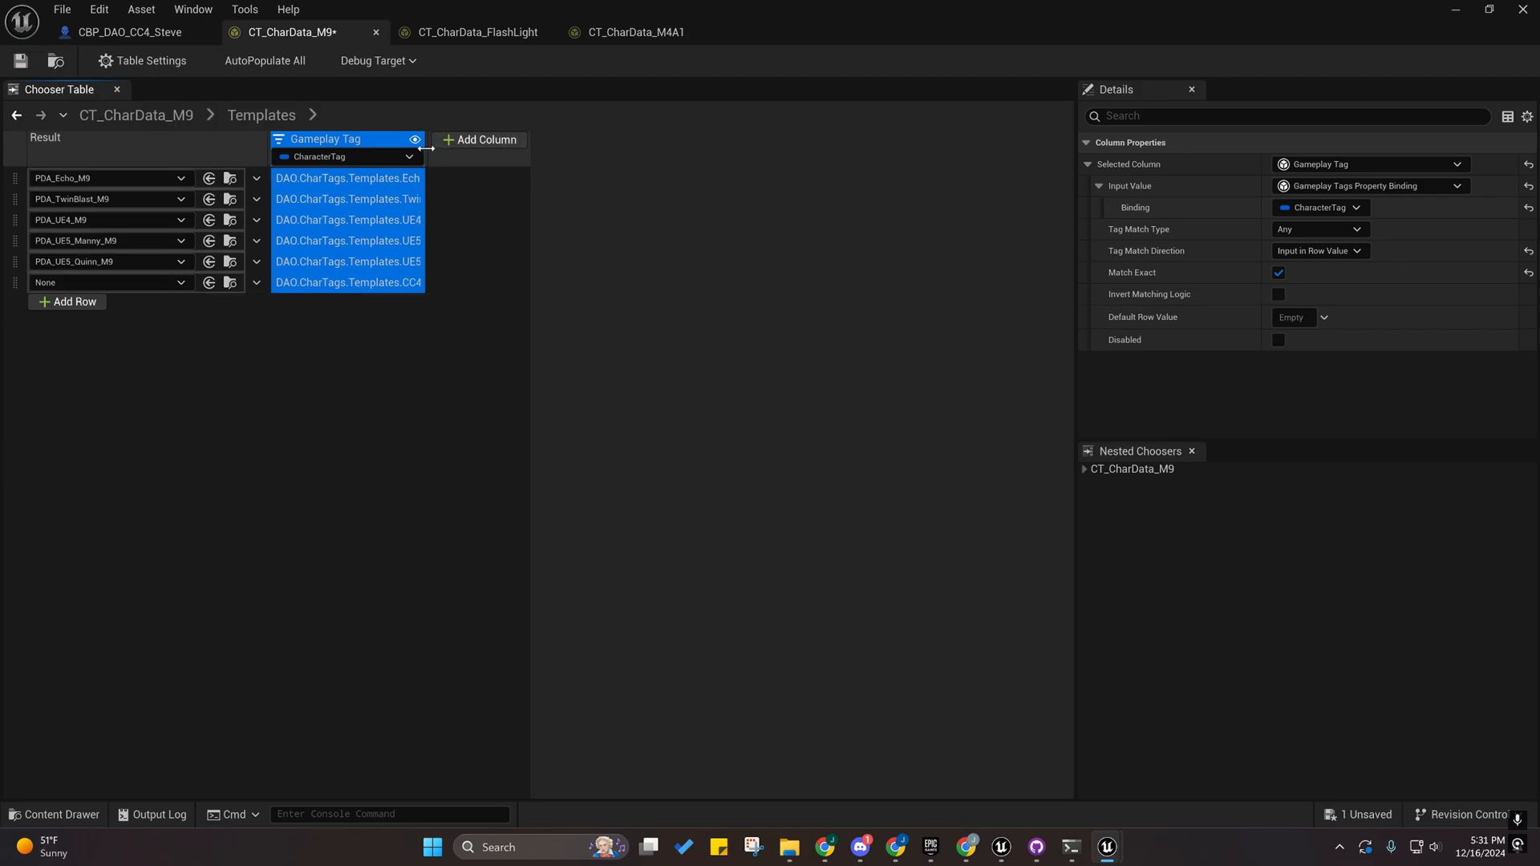
left_click_drag(426, 153, 481, 153)
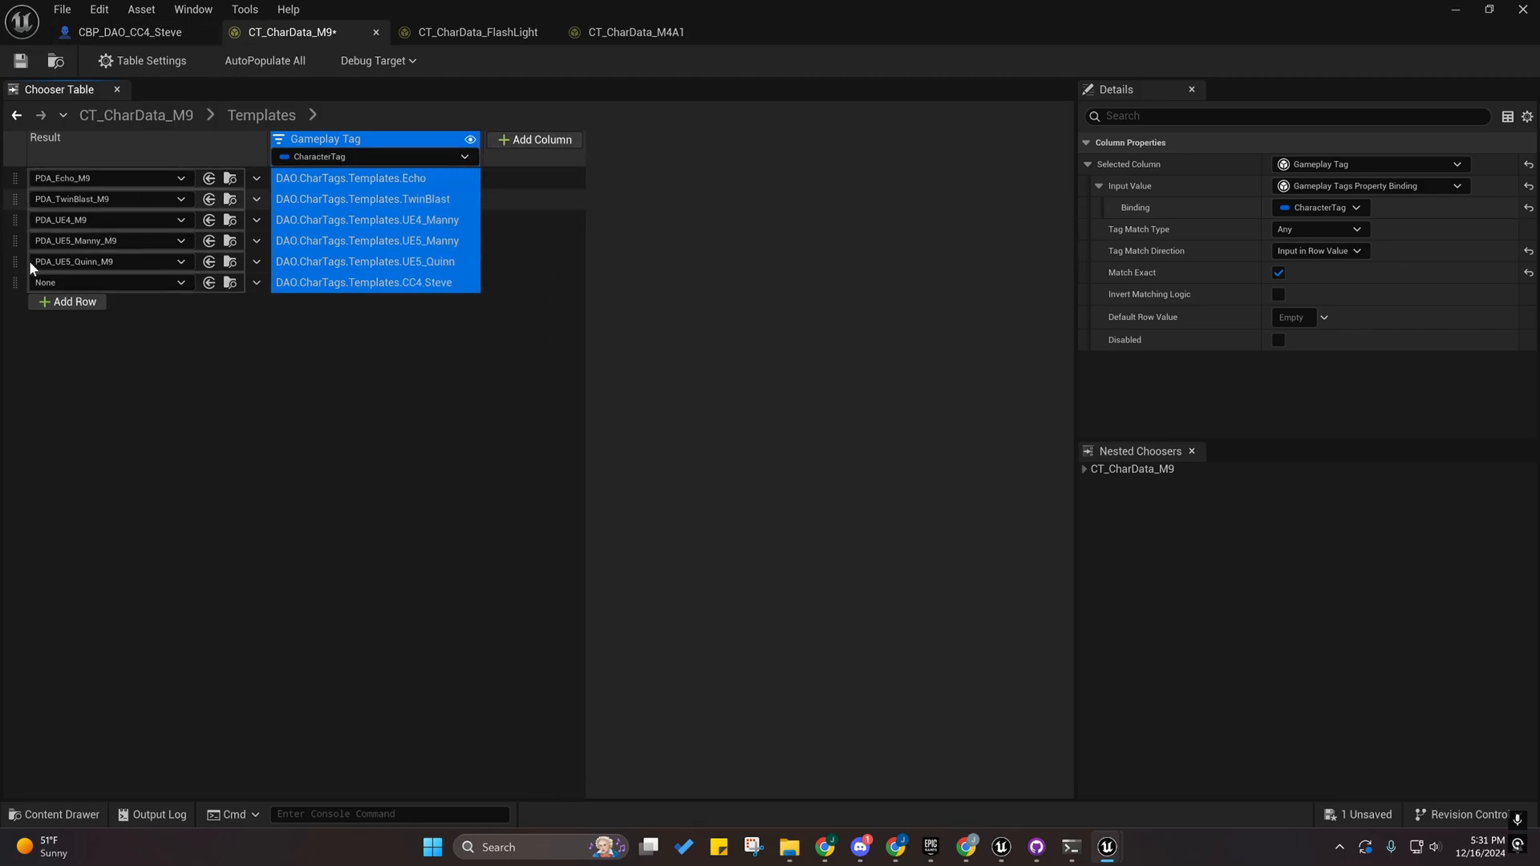
Add an Asset row to the Templates chooser of CT_CharData_FlashLight and assign it the tag DAO.CharTags.Templates.CC4.Steve.
left_click(446, 31)
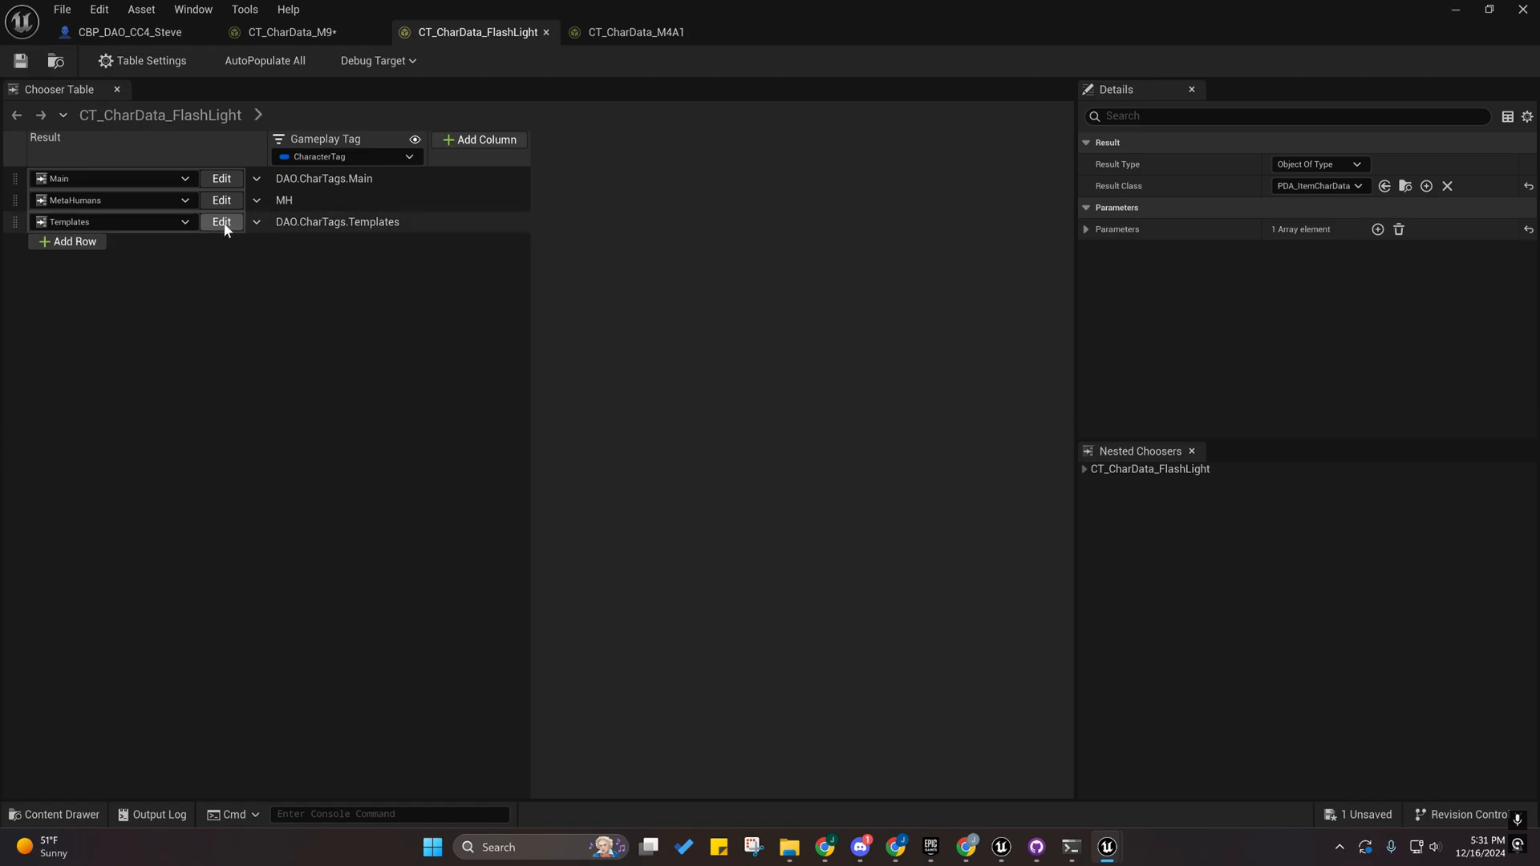
left_click(80, 282)
left_click(65, 340)
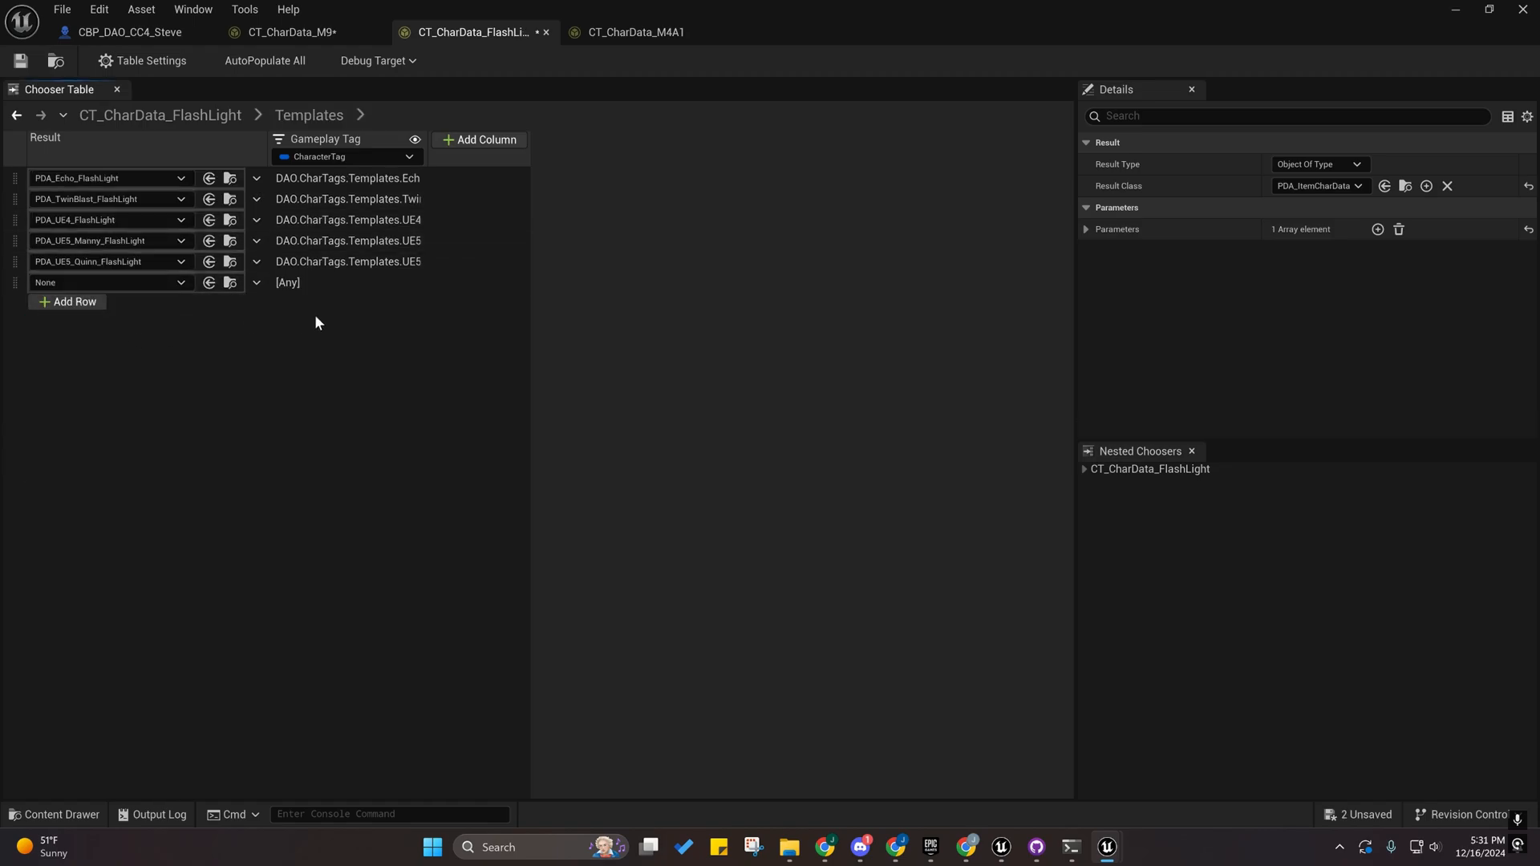
left_click(295, 284)
left_click(278, 368)
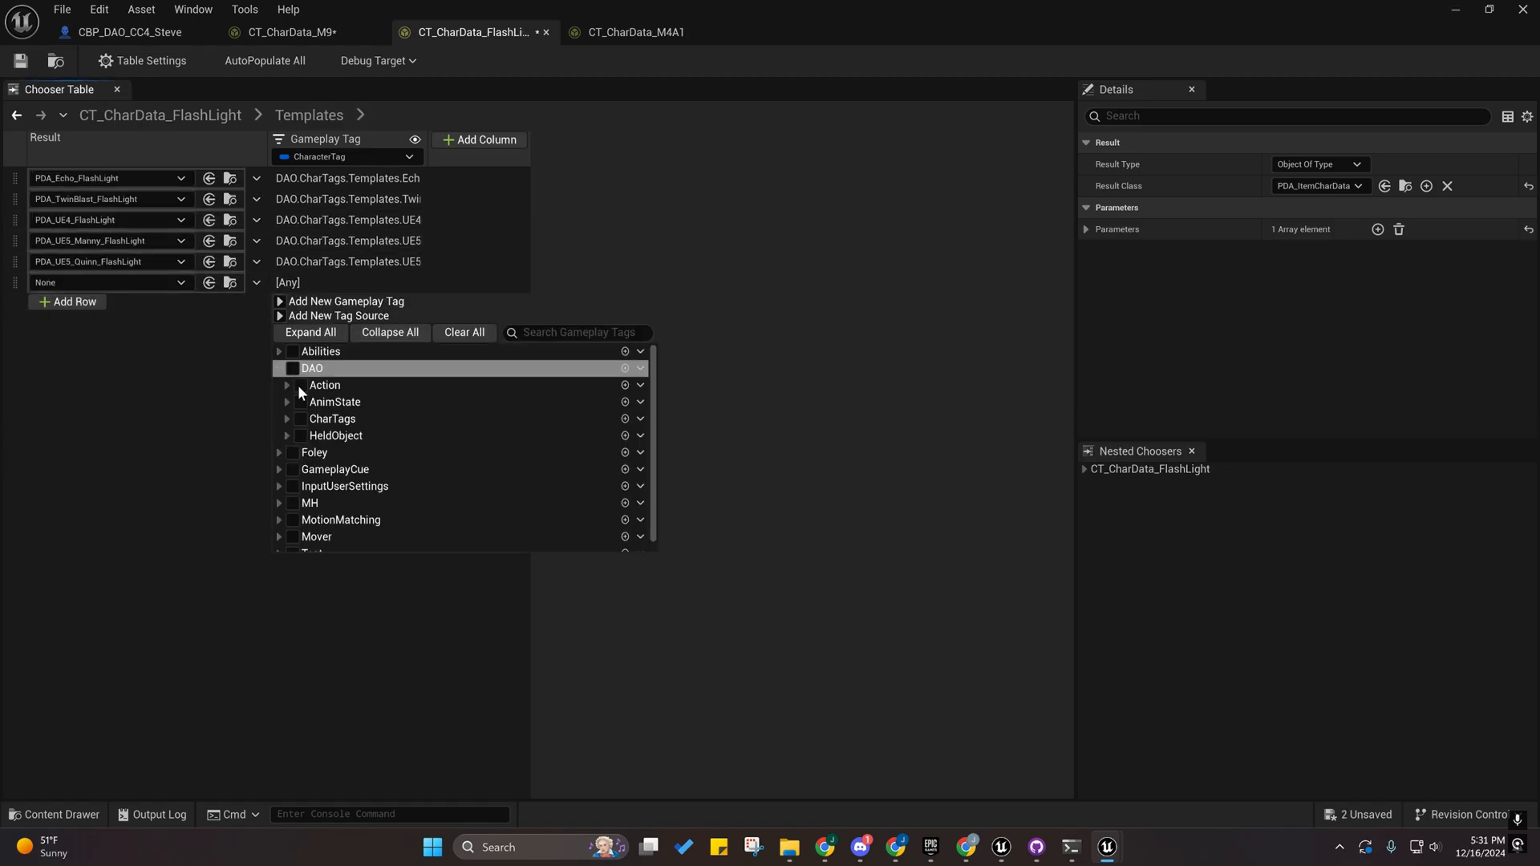
left_click(286, 418)
left_click(295, 453)
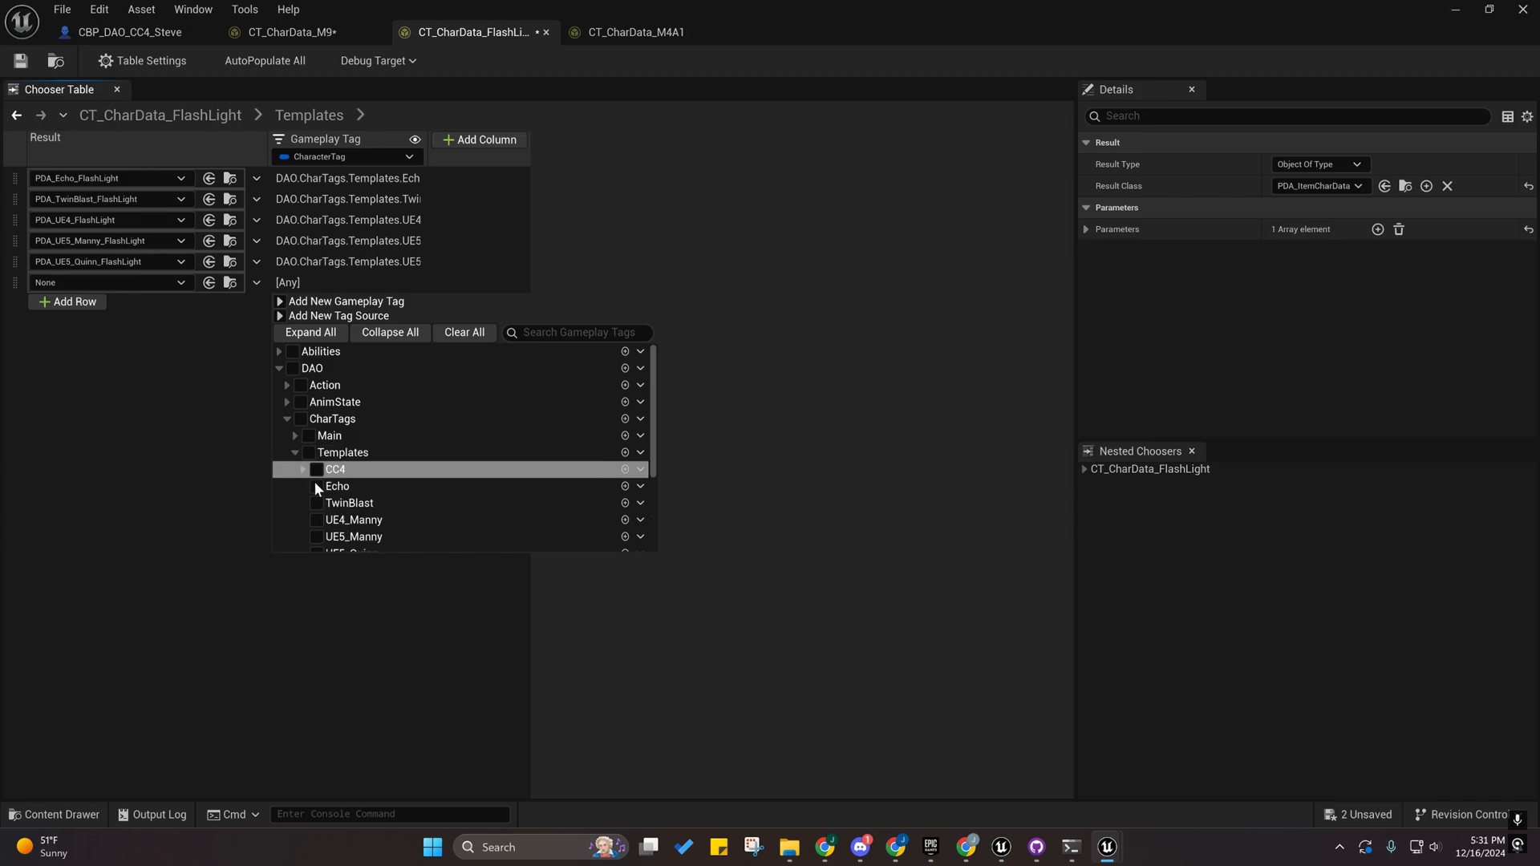
left_click(303, 469)
left_click(325, 487)
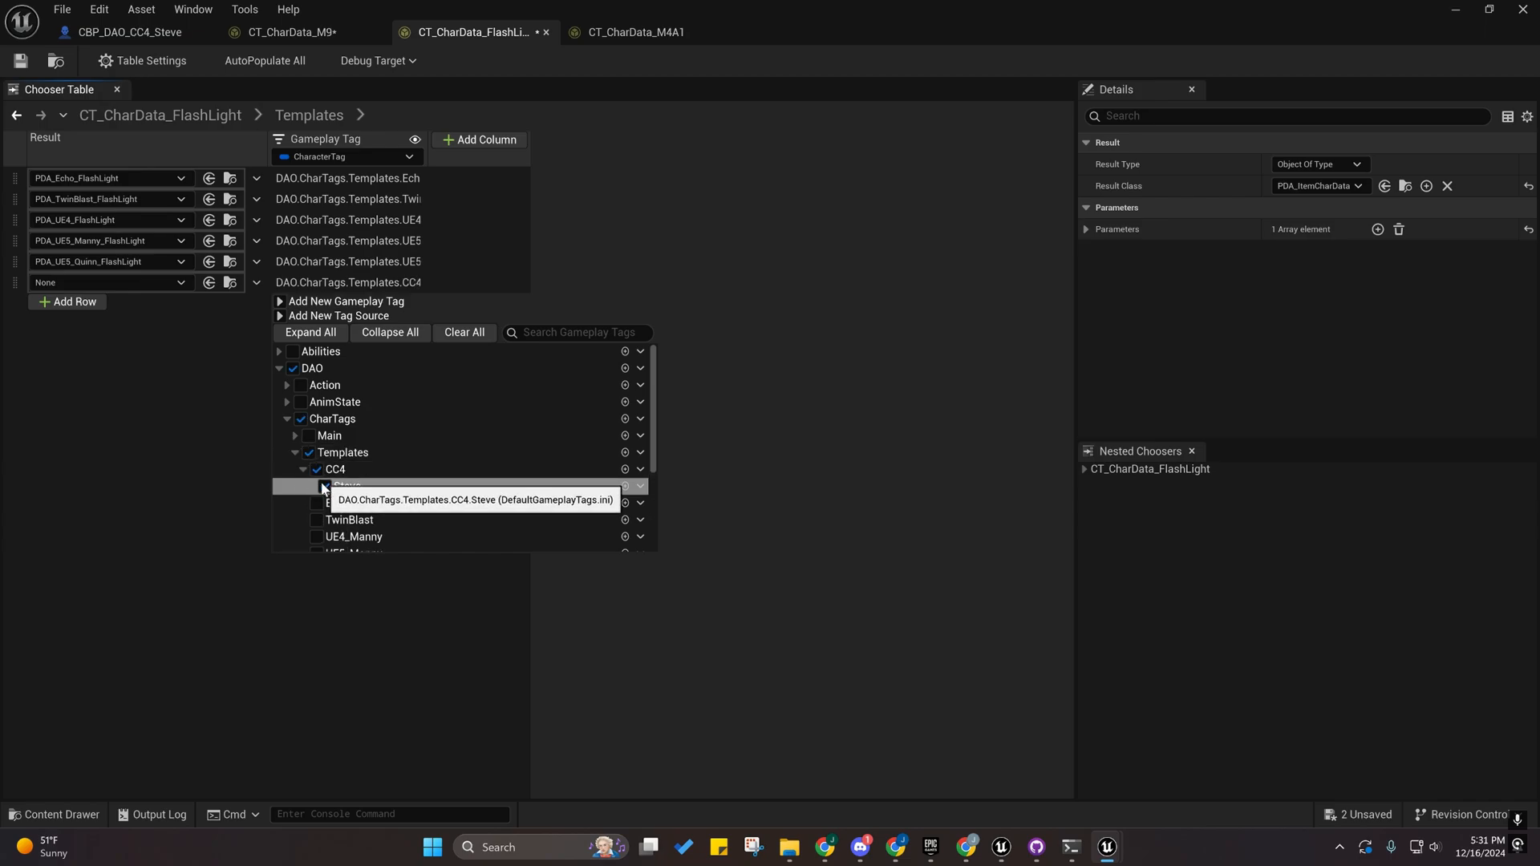
Copy the CC4.Steve row from CT_CharData_FlashLight into the Templates chooser of CT_CharData_M4A1, leaving no extra untagged row.
right_click(315, 287)
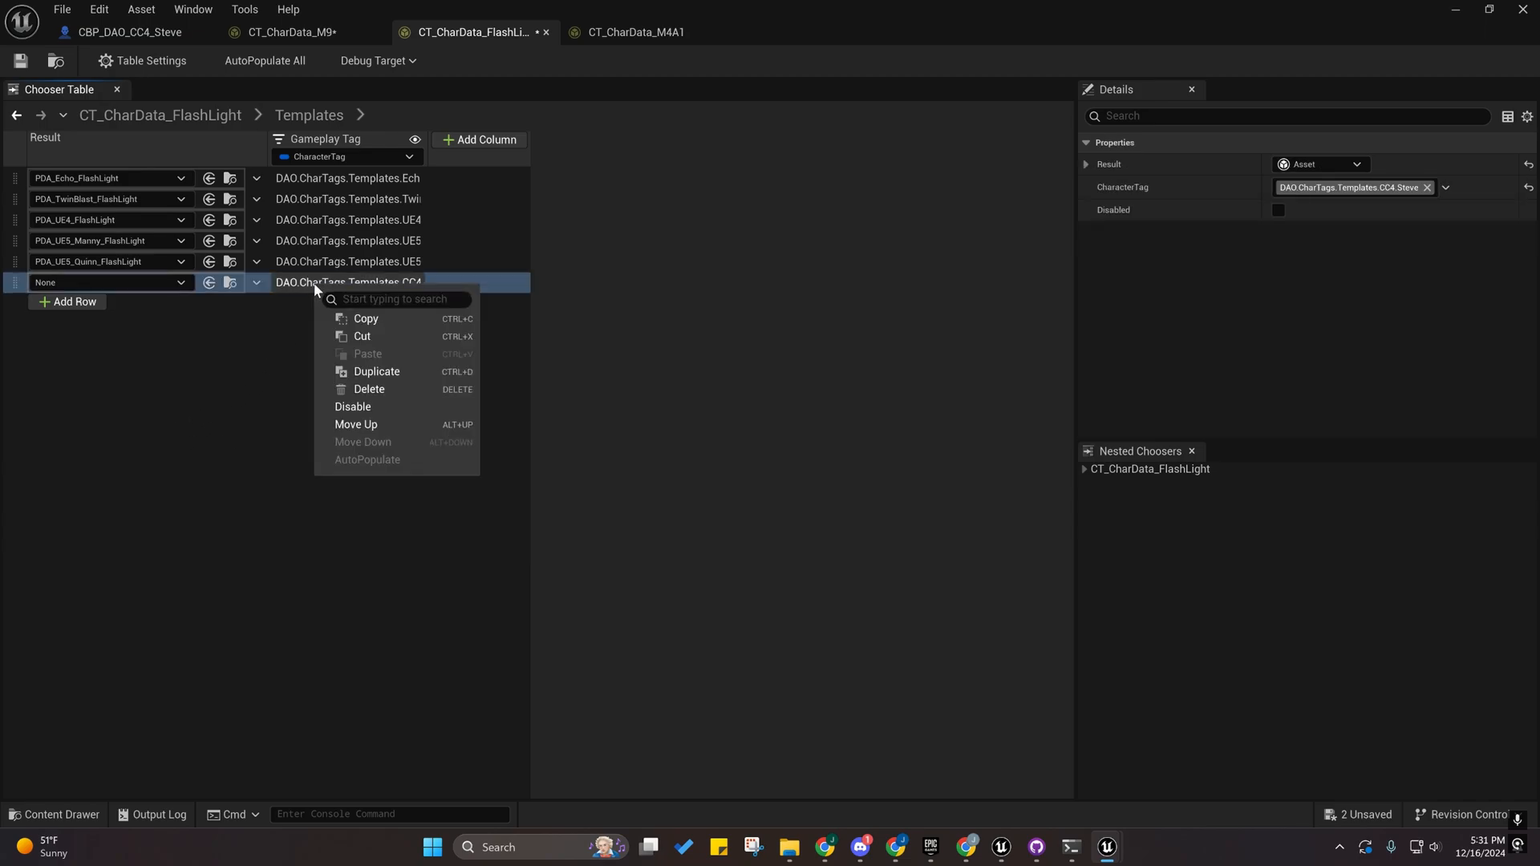
left_click(366, 319)
left_click(597, 35)
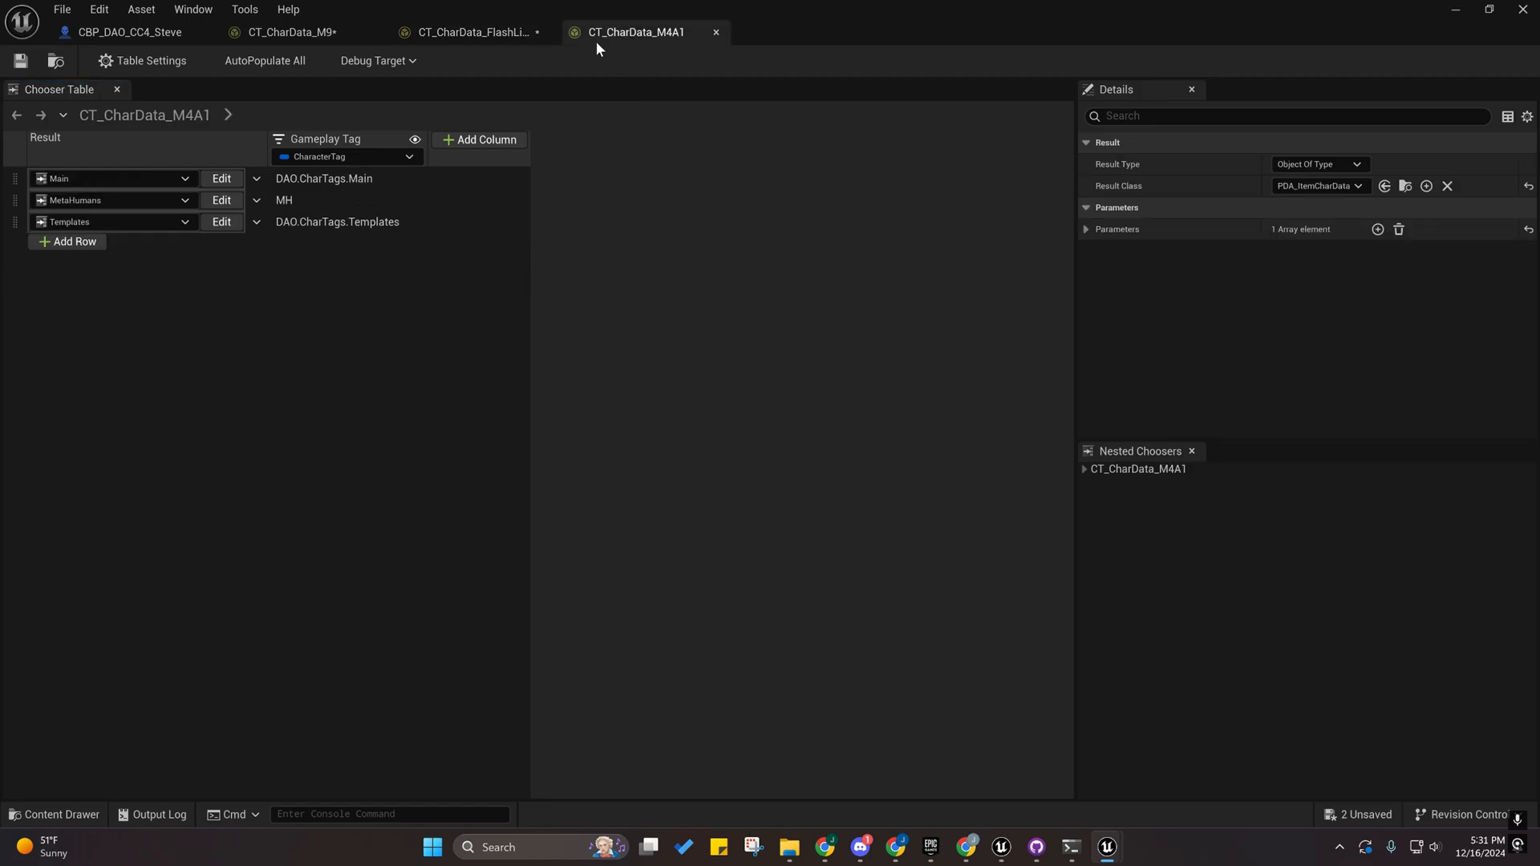
left_click(217, 219)
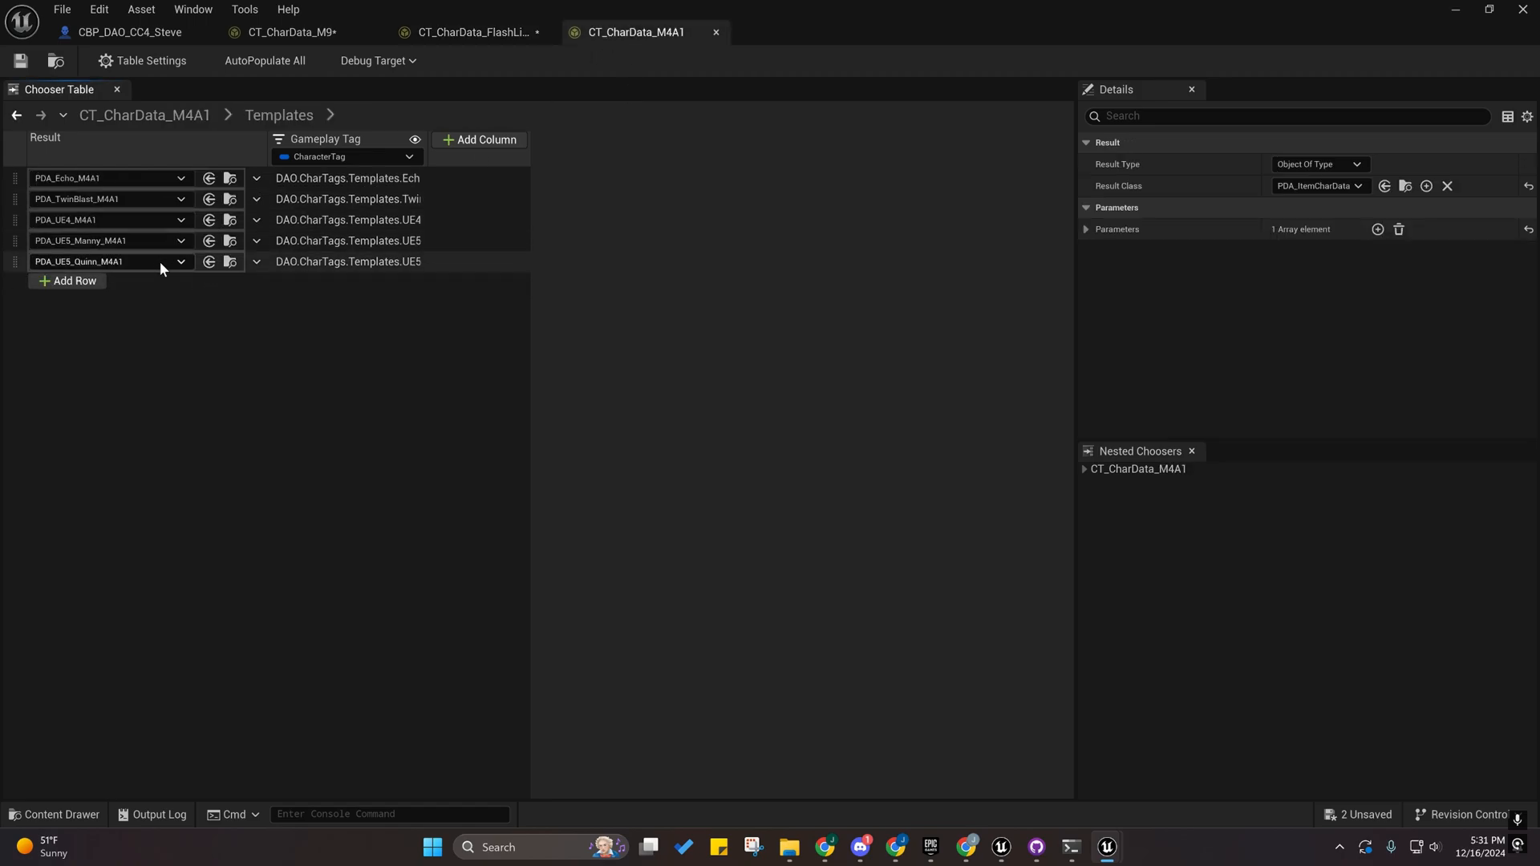
left_click(72, 280)
left_click(81, 332)
right_click(293, 292)
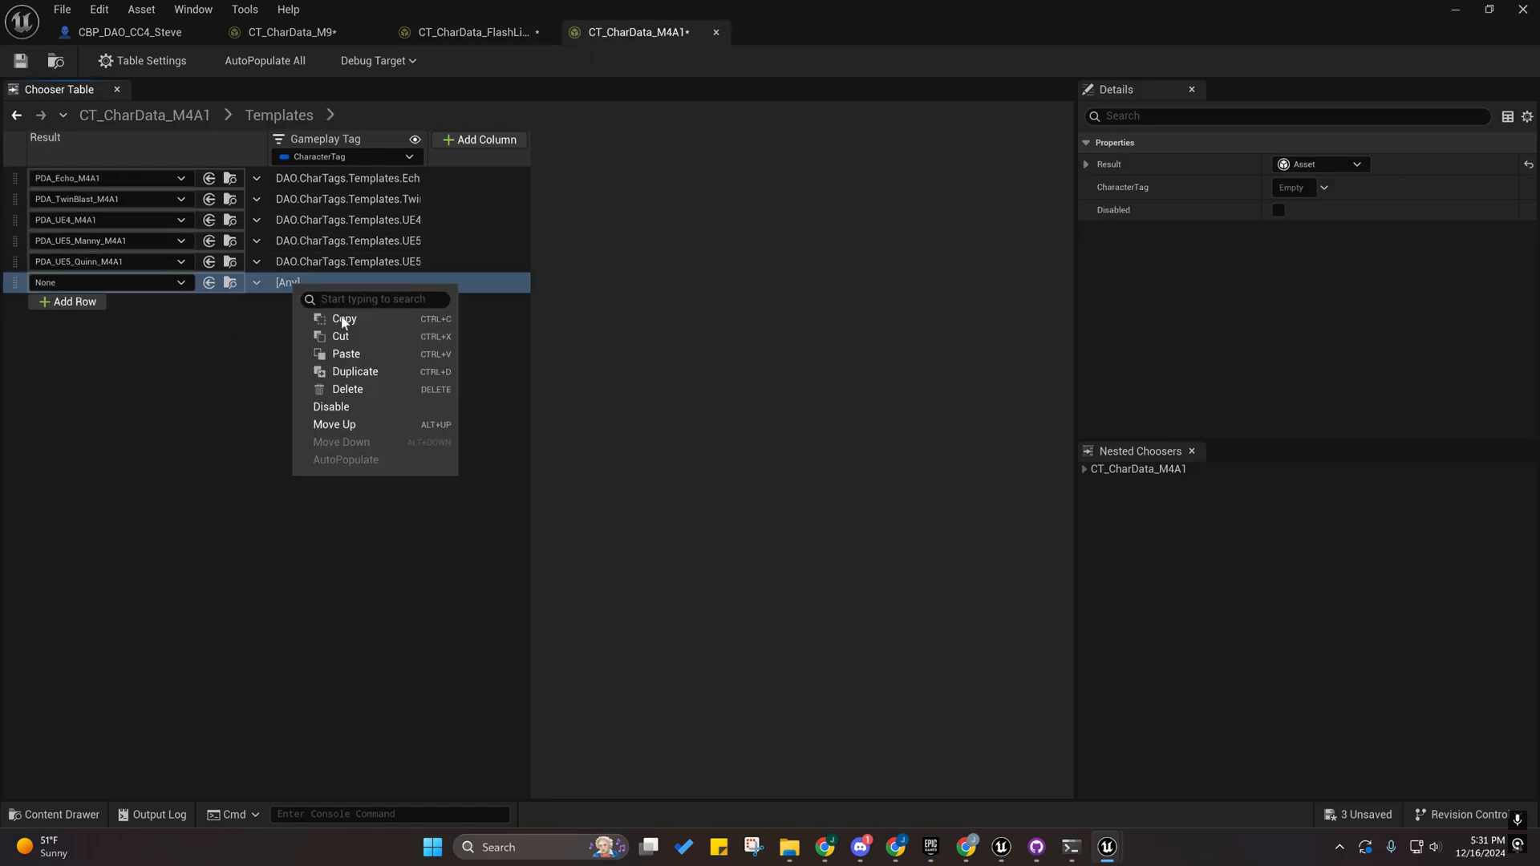
left_click(344, 350)
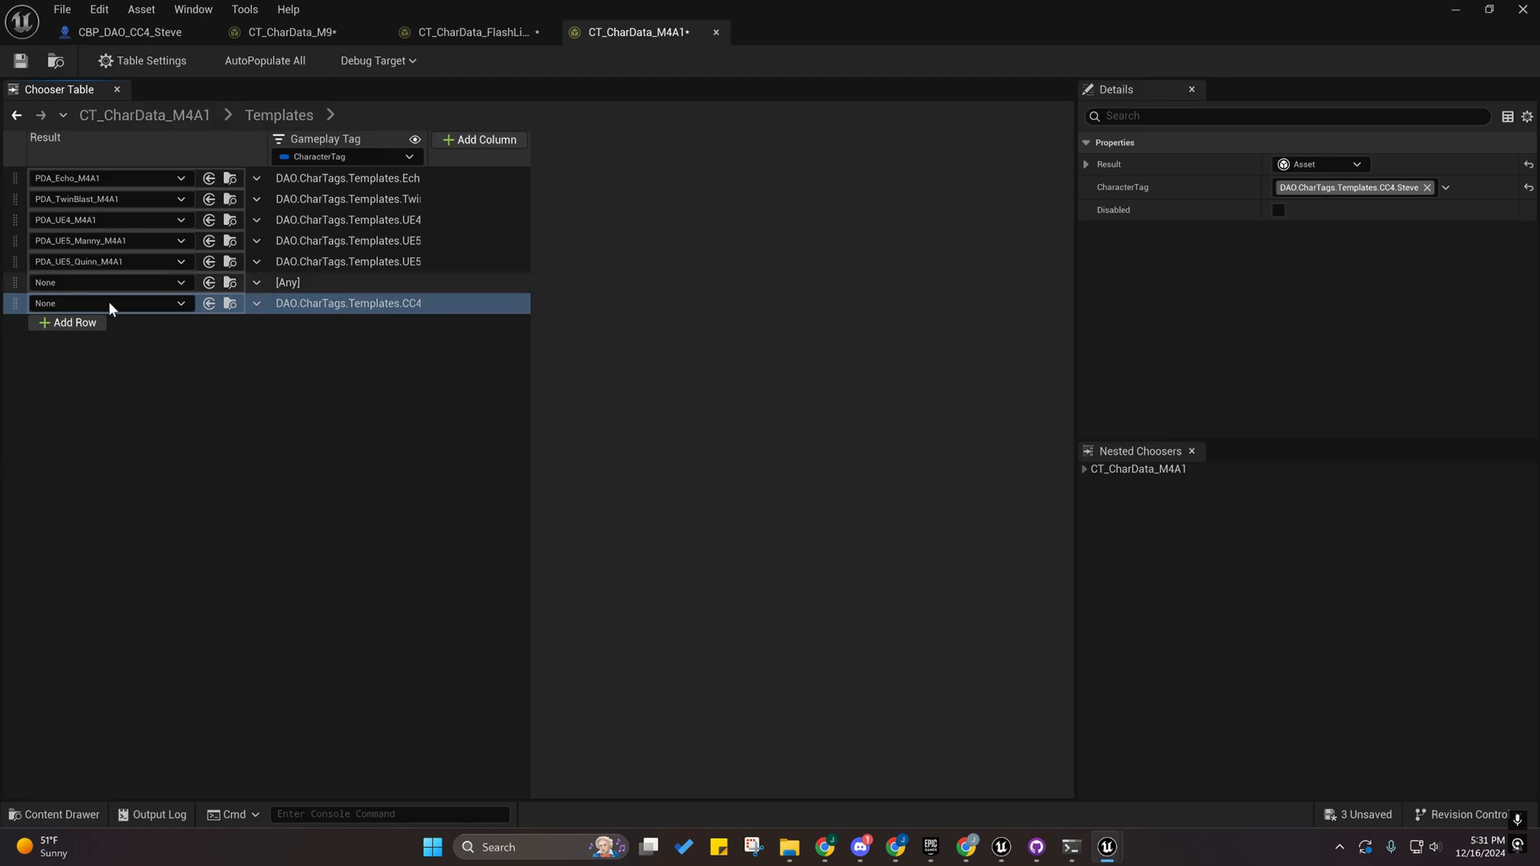
left_click(16, 283)
key("Delete")
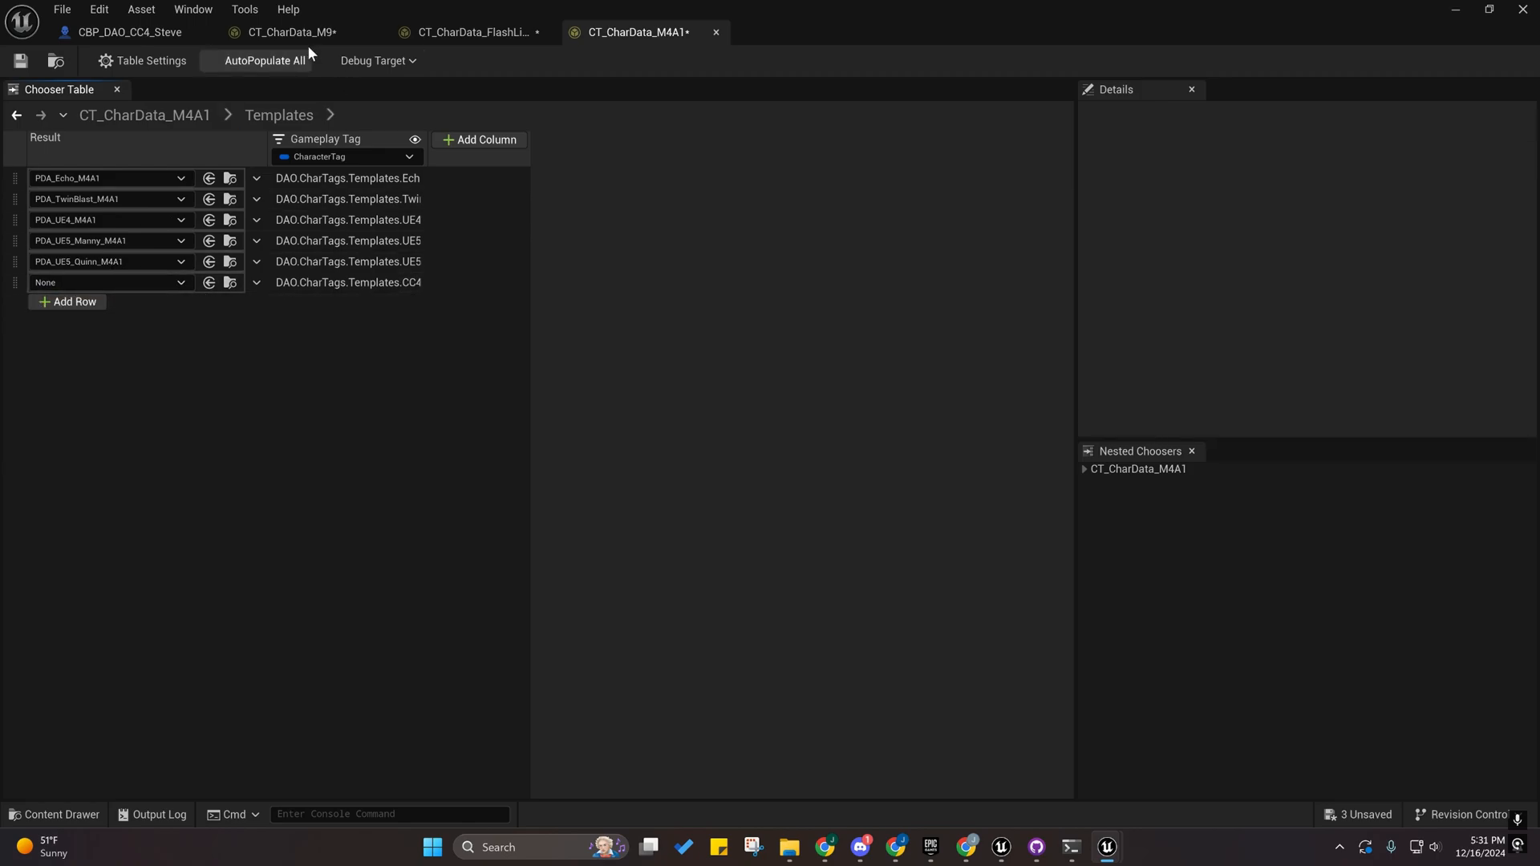
Assign PDA_Steve_M9 from Characters/CC4/HeldObjects/Guns/M9 as the result of the CC4.Steve row in CT_CharData_M9.
left_click(276, 32)
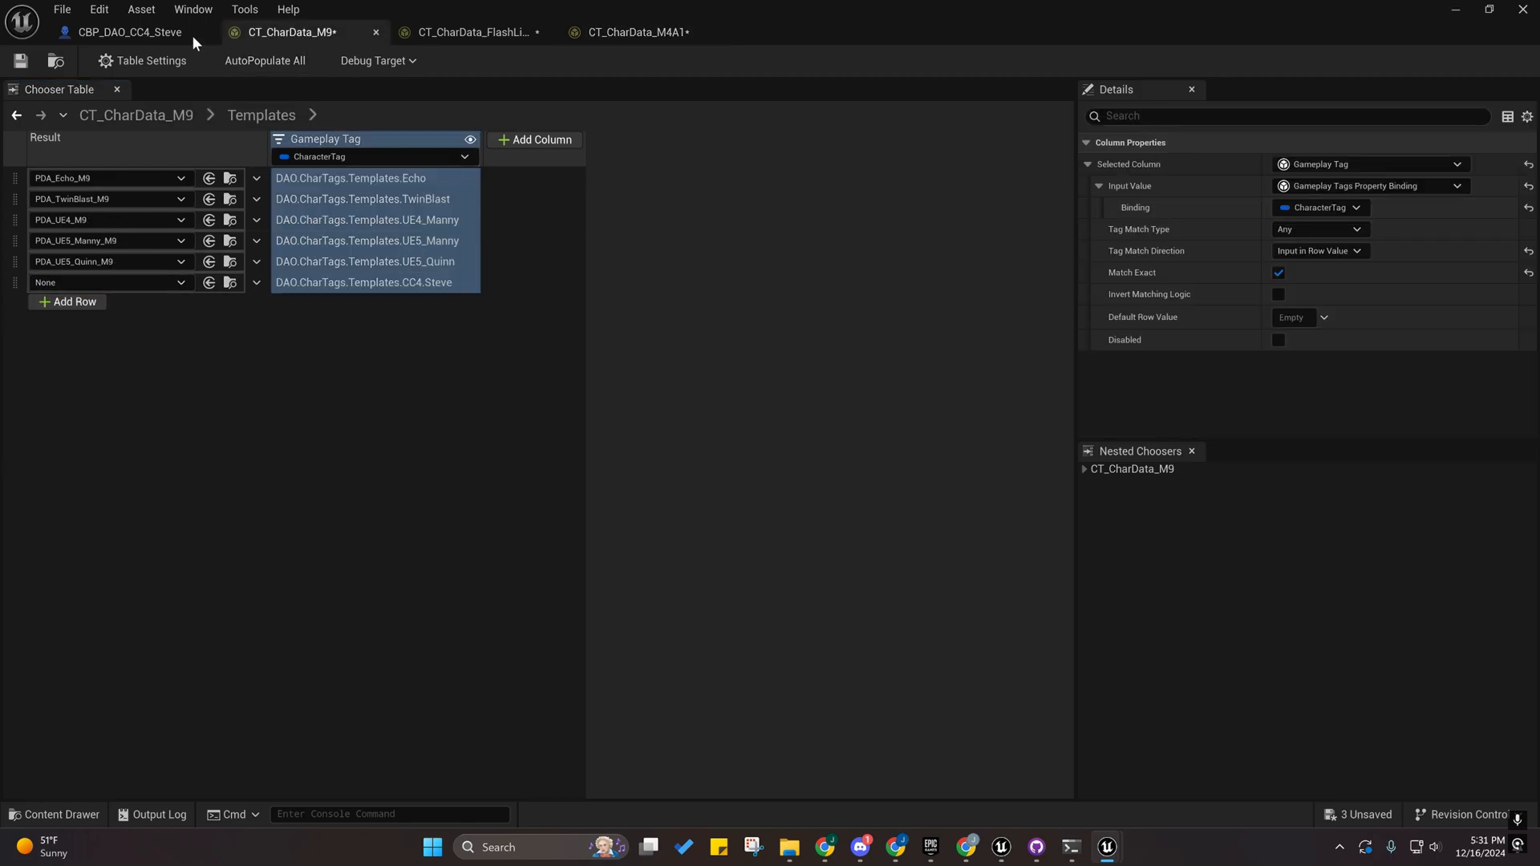
left_click(57, 815)
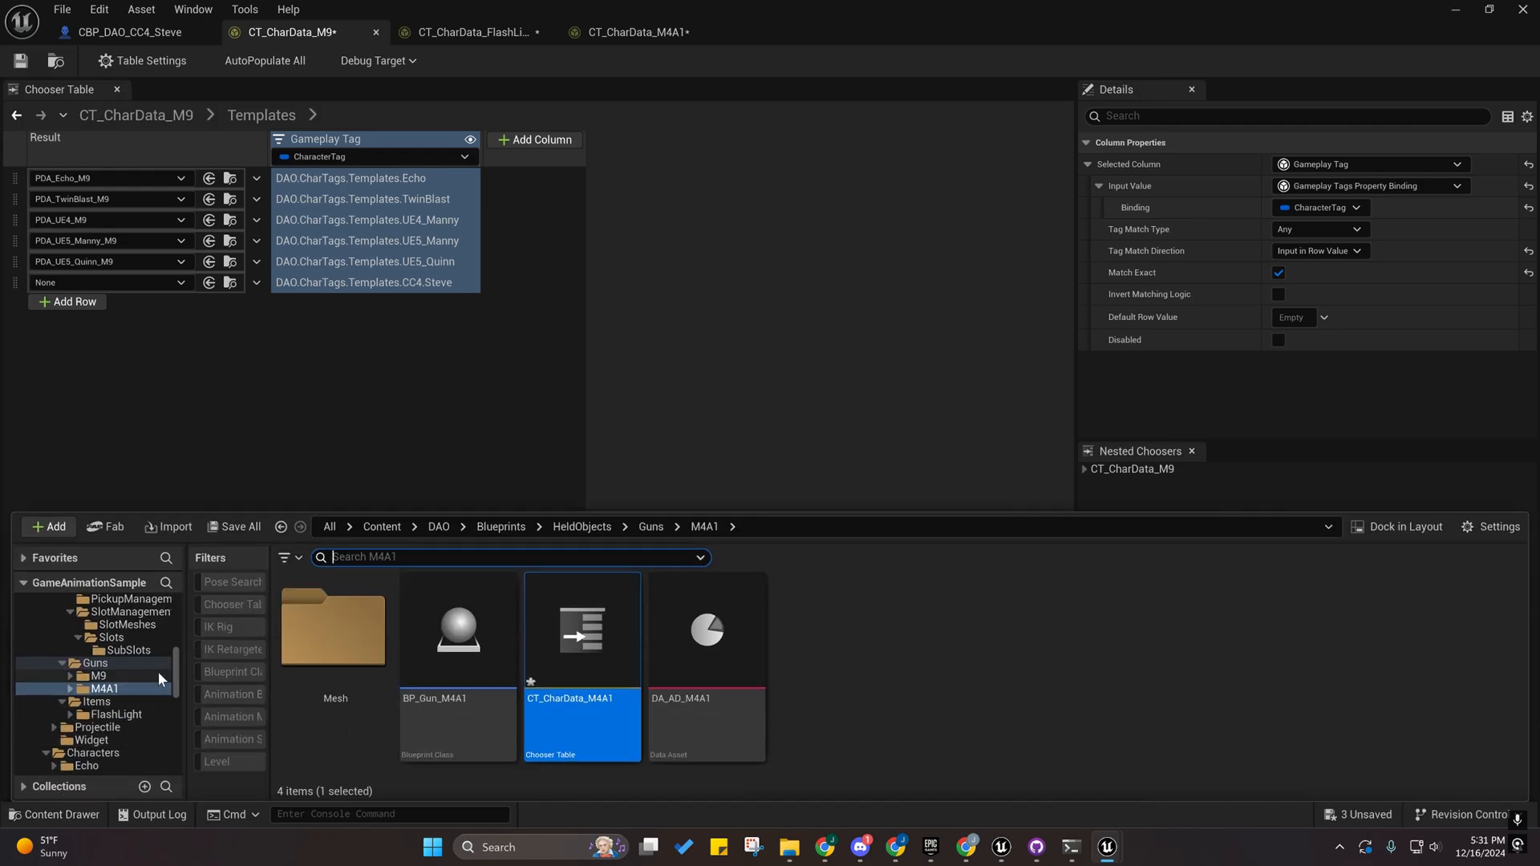
scroll(157, 672, "down", 5)
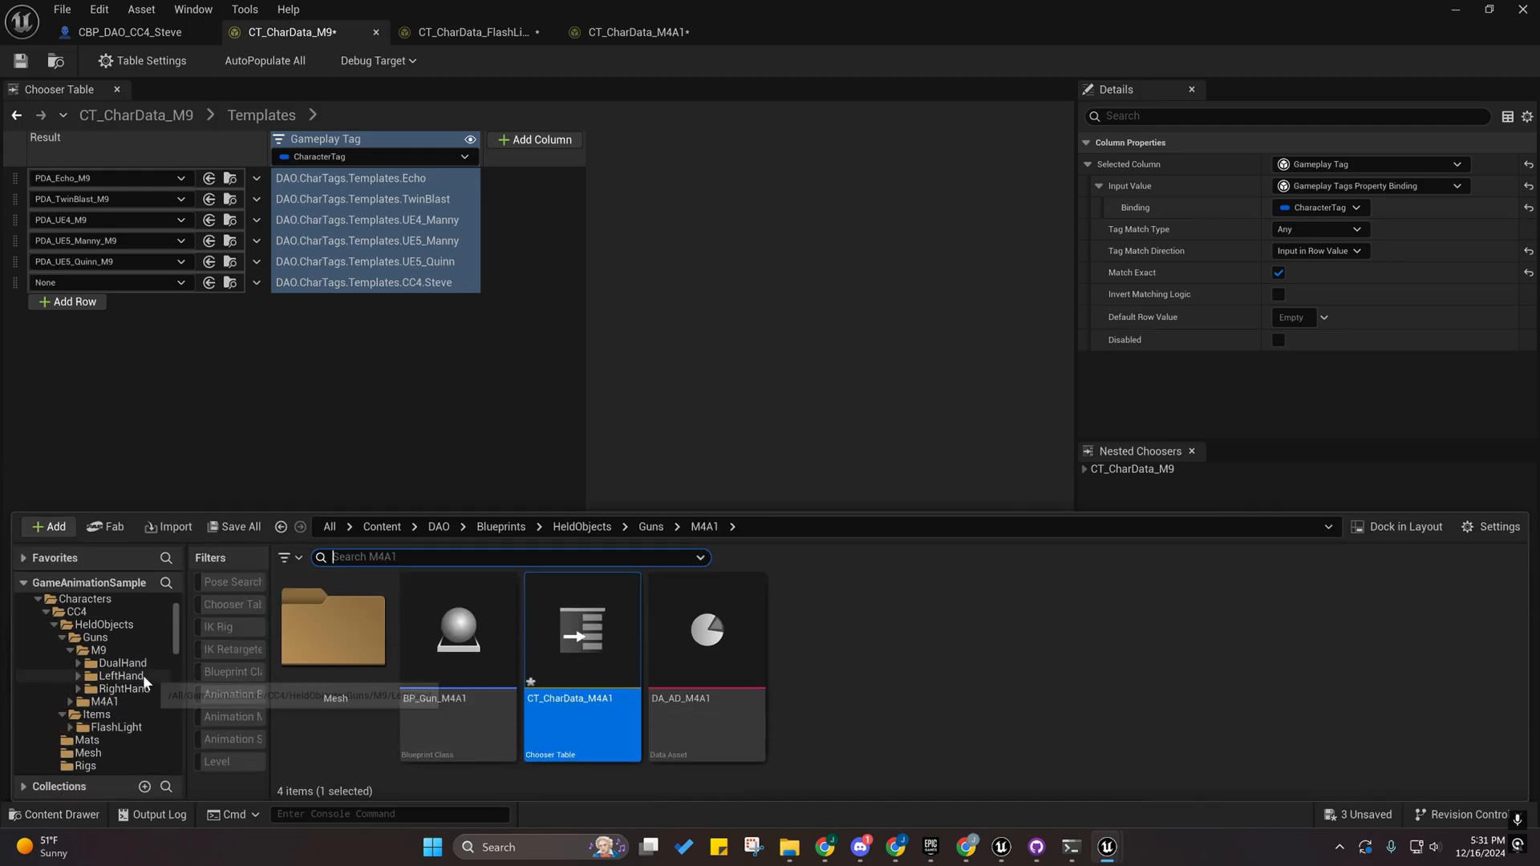
left_click(94, 651)
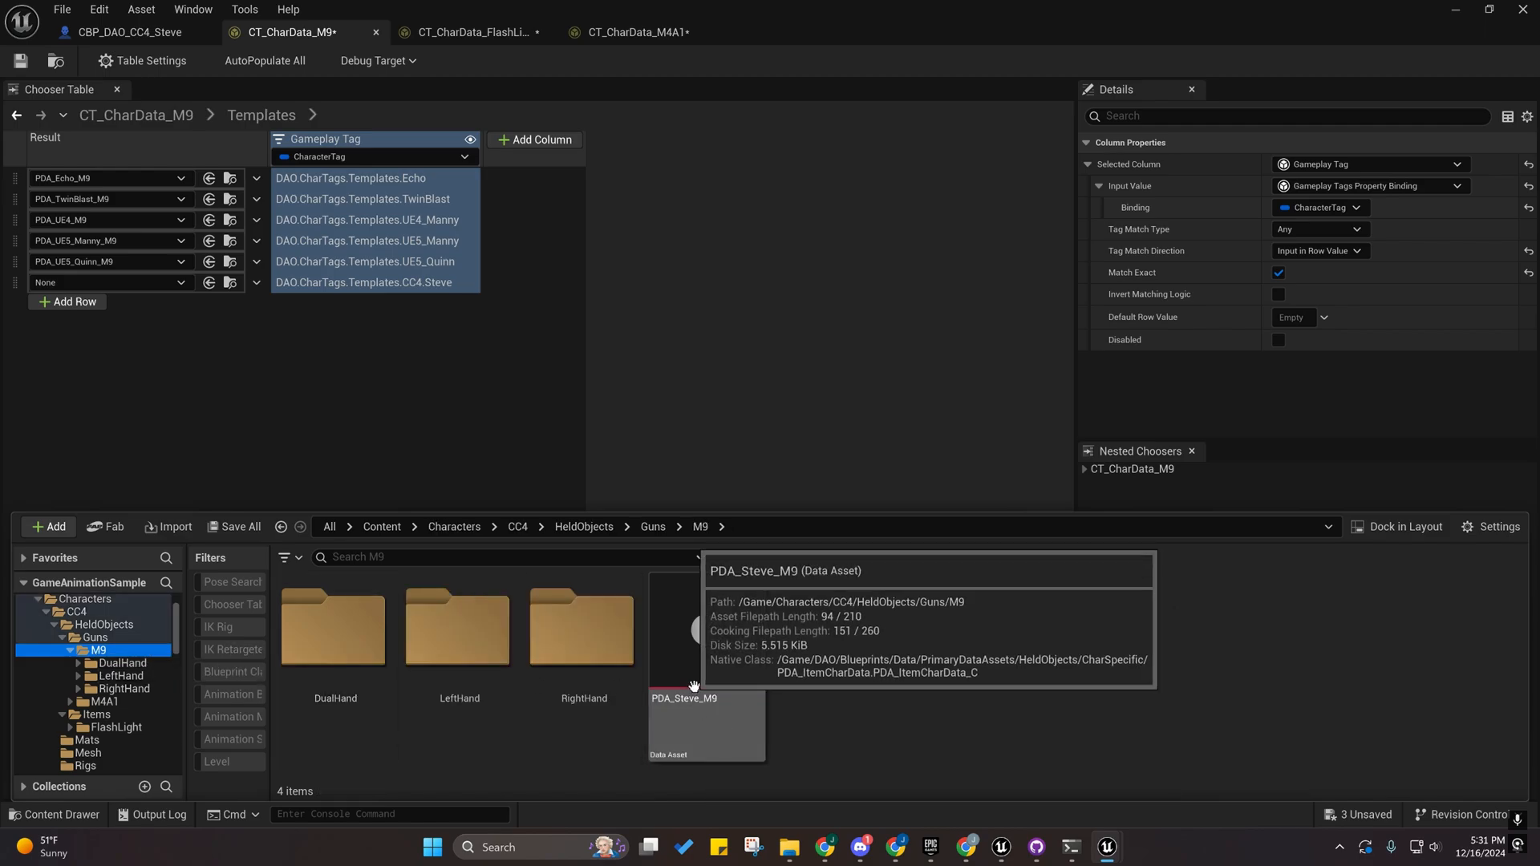
left_click_drag(706, 657, 98, 282)
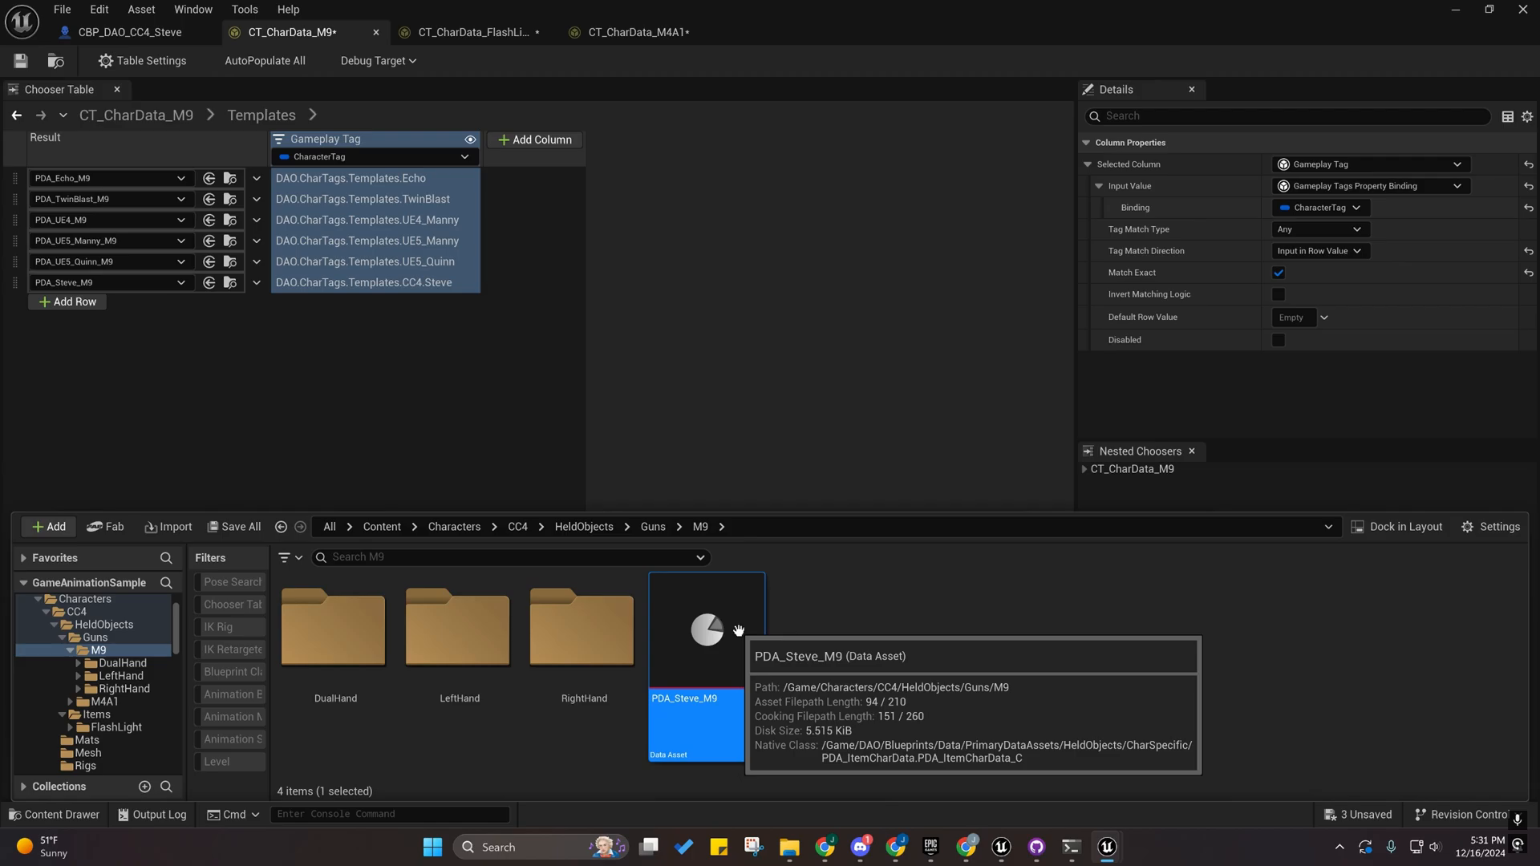
Assign PDA_Steve_M4A1 as the result of the CC4.Steve row in CT_CharData_FlashLight, saving both the M9 and FlashLight tables.
left_click(20, 62)
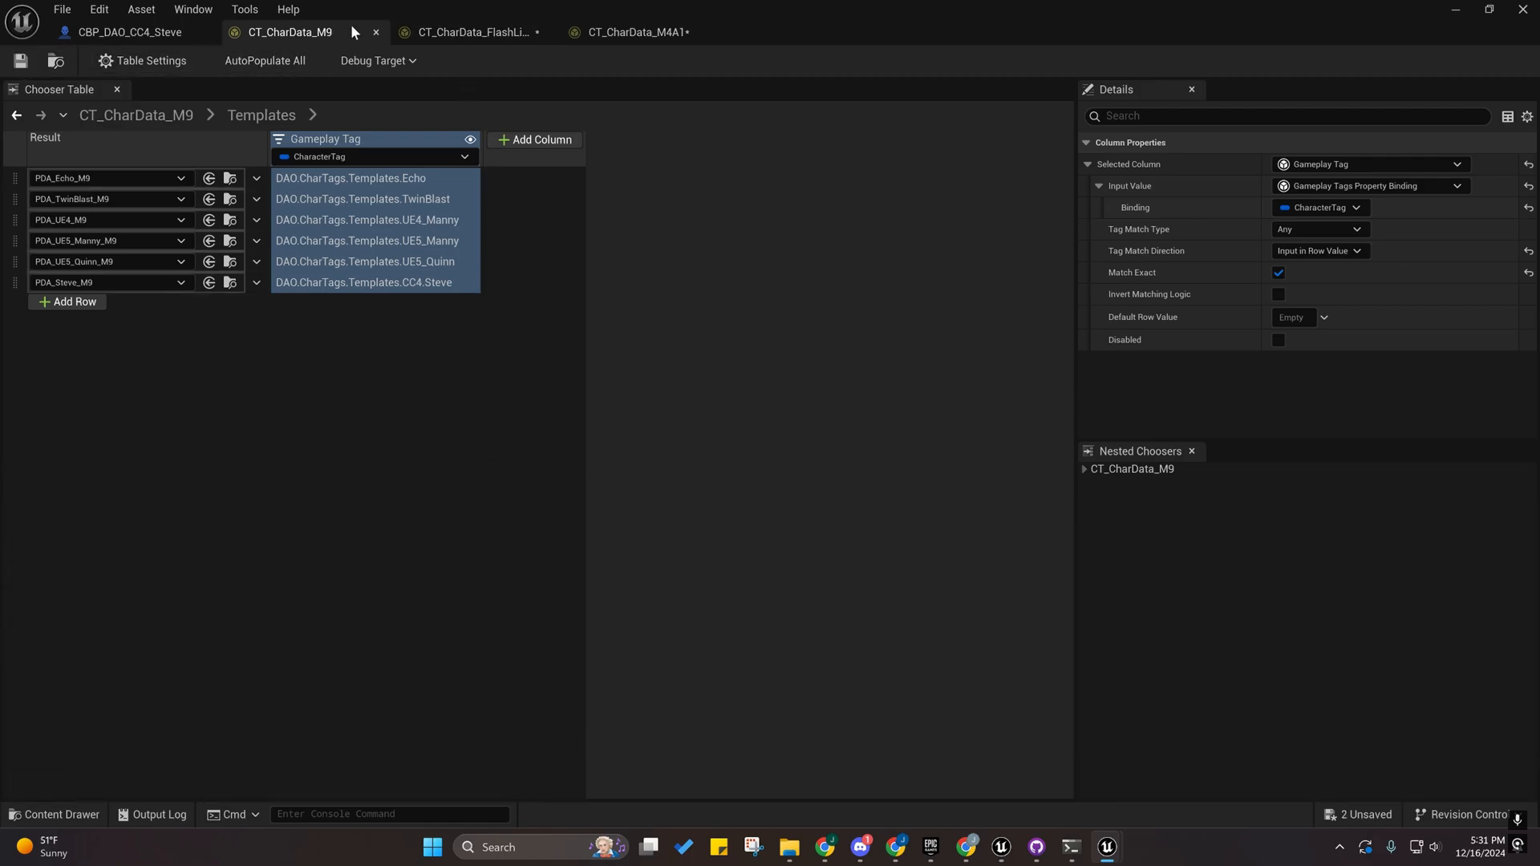
left_click(449, 32)
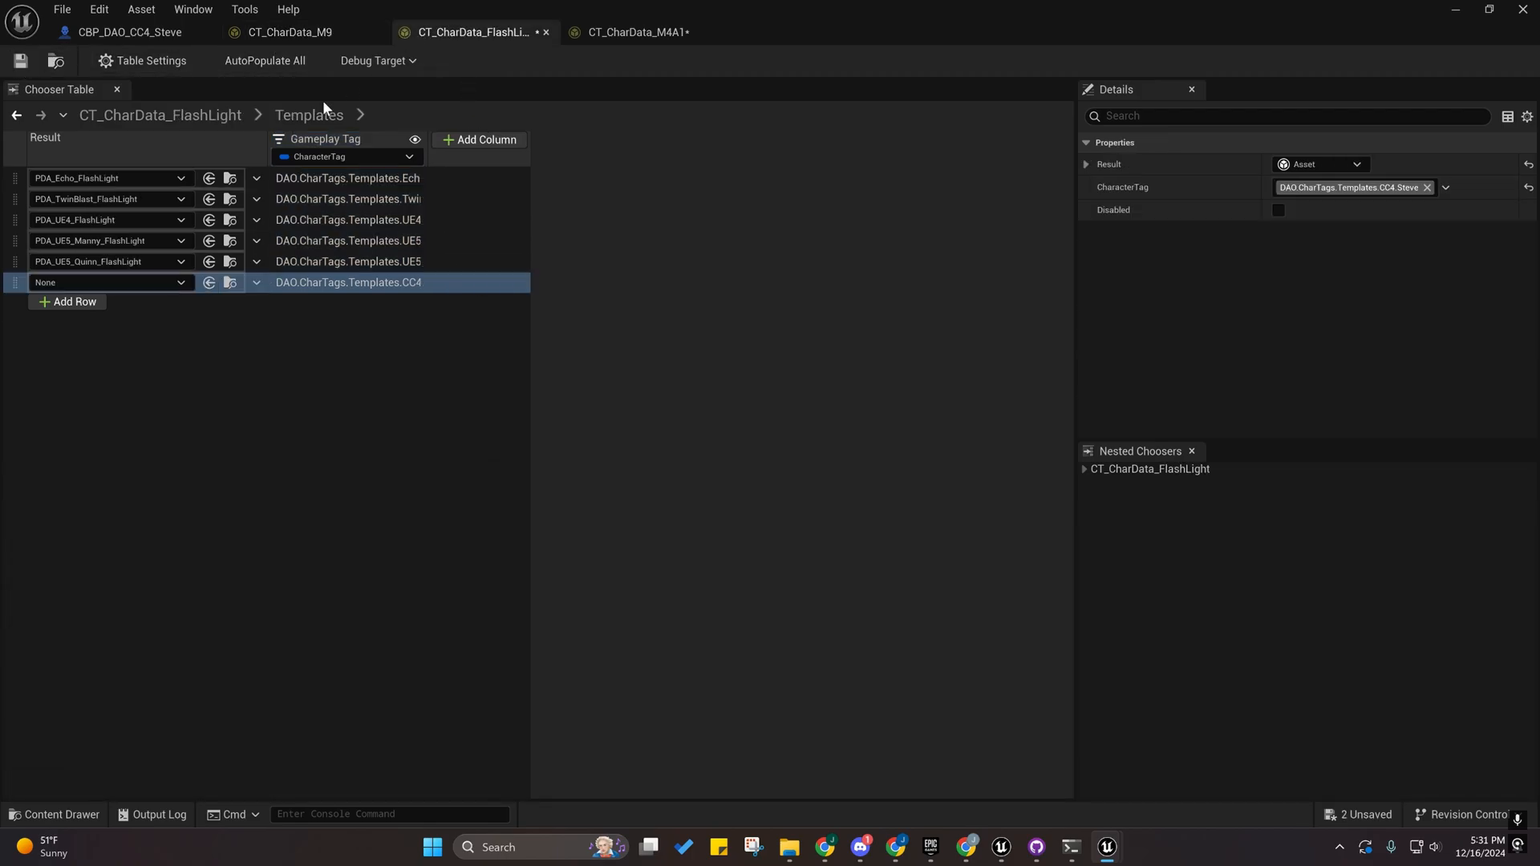
left_click(30, 818)
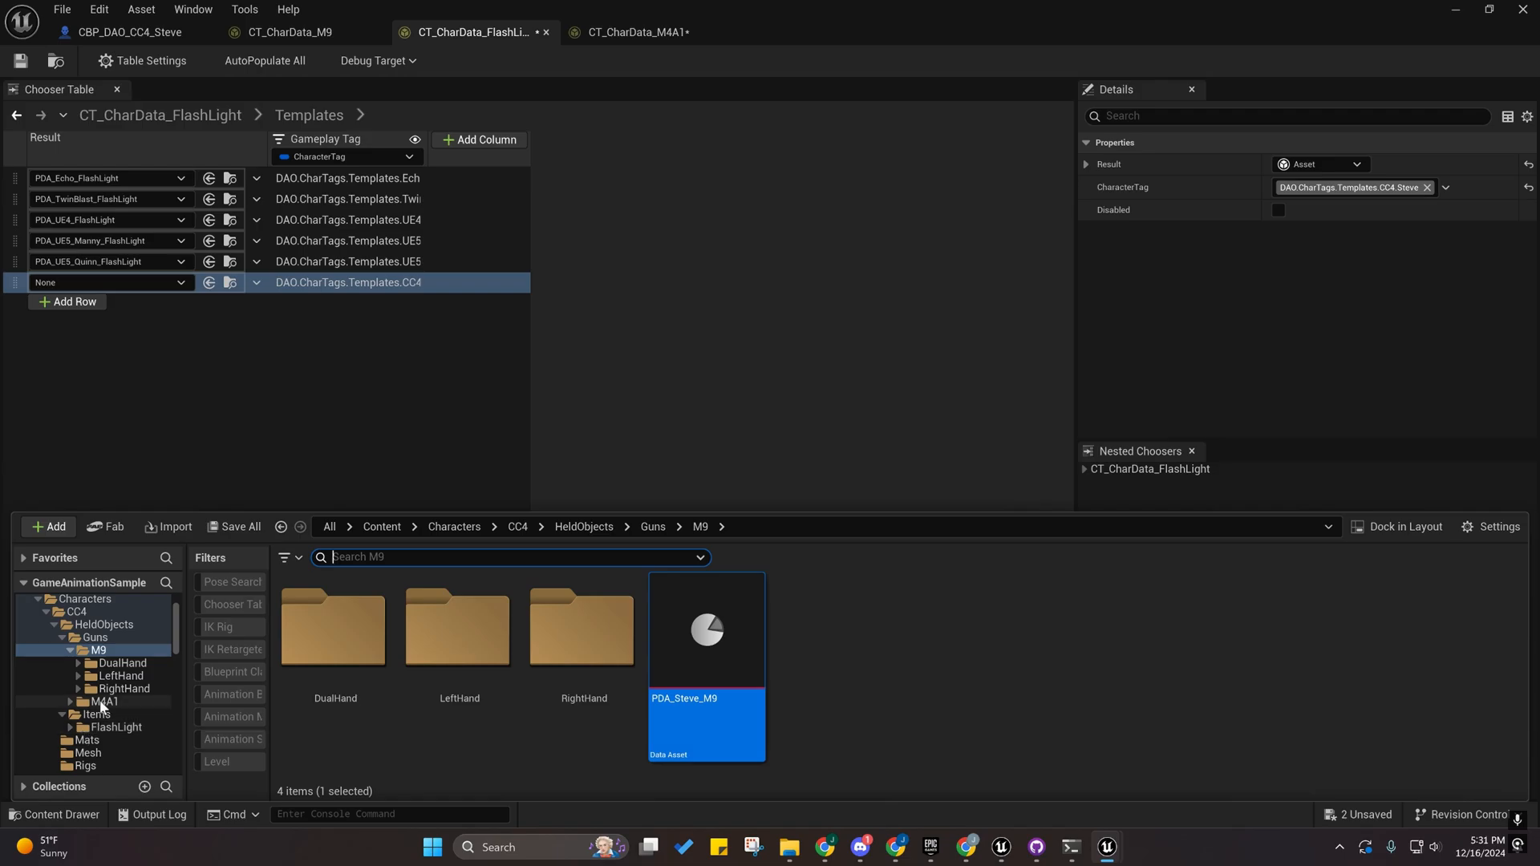
left_click(105, 701)
left_click_drag(591, 661, 106, 282)
left_click(21, 61)
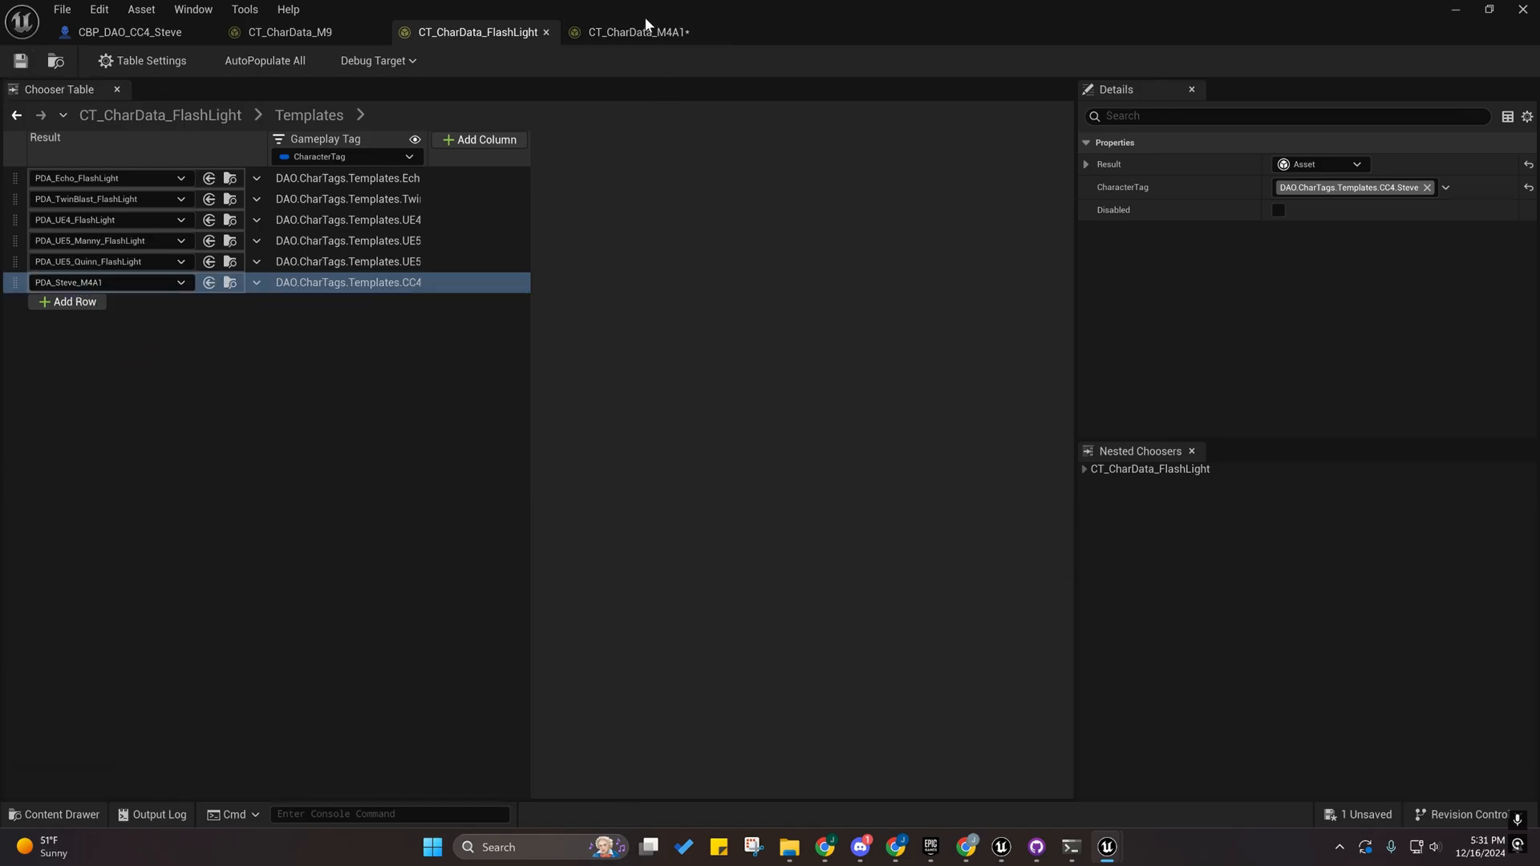
Assign PDA_Steve_M4A1 from Characters/CC4/HeldObjects/Guns/M4A1 as the result of the CC4.Steve row in CT_CharData_M4A1.
left_click(624, 32)
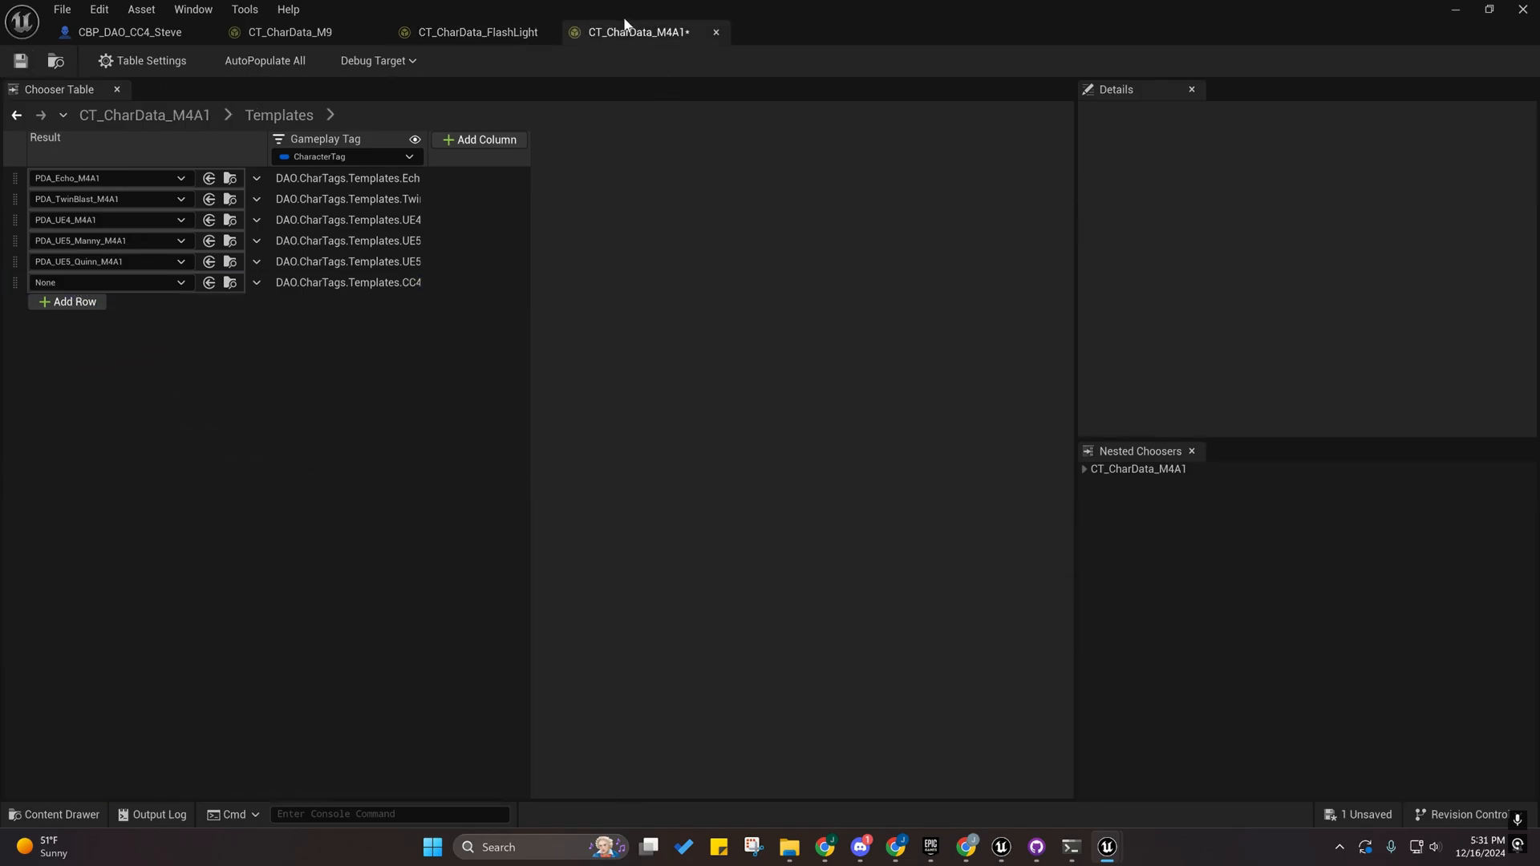
left_click(44, 815)
left_click_drag(492, 653, 438, 622)
left_click_drag(583, 641, 88, 281)
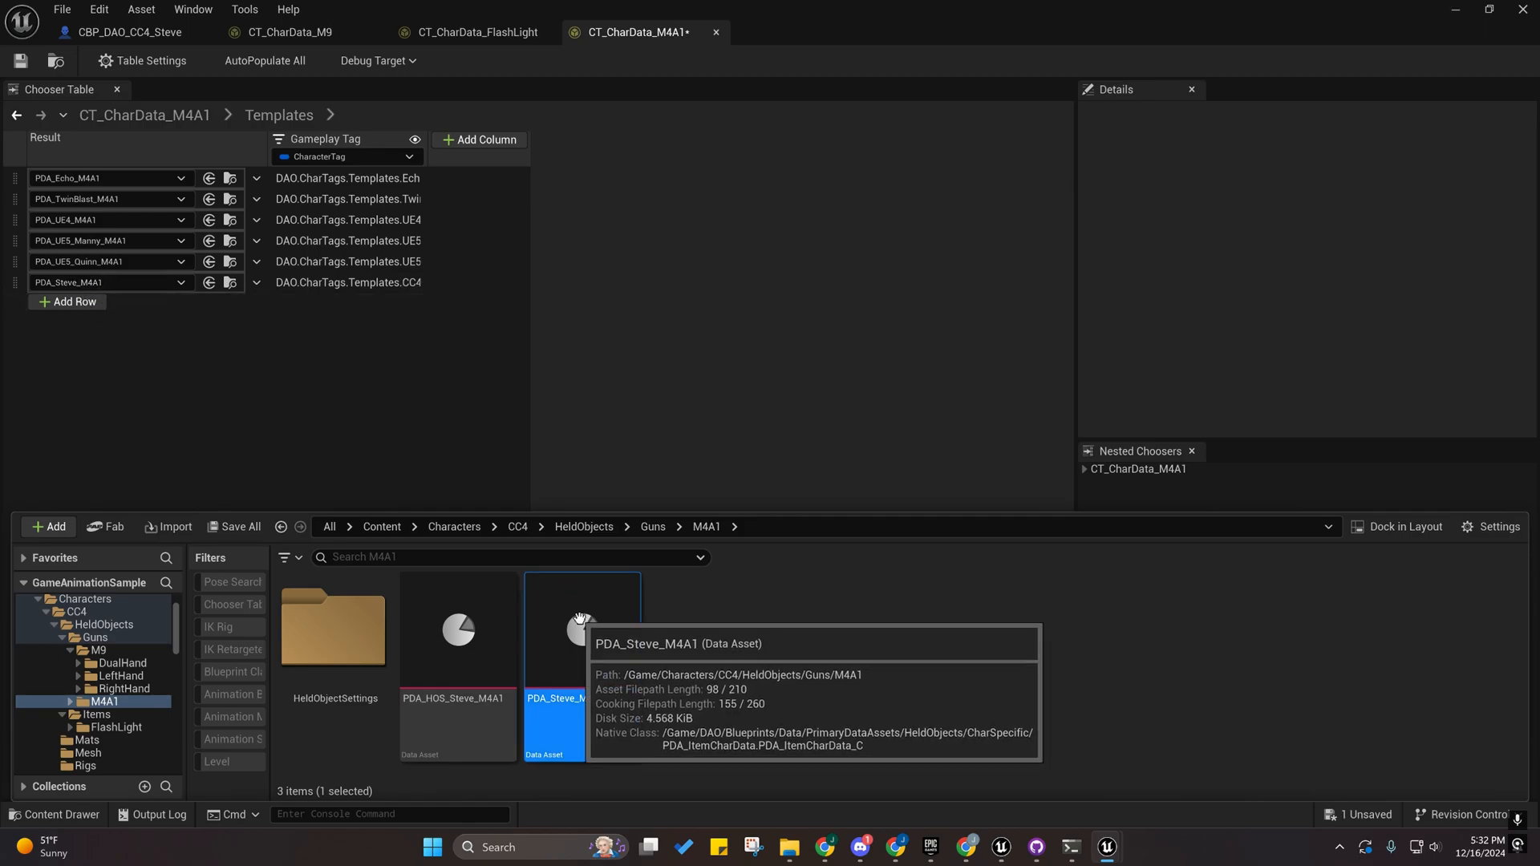
left_click(319, 330)
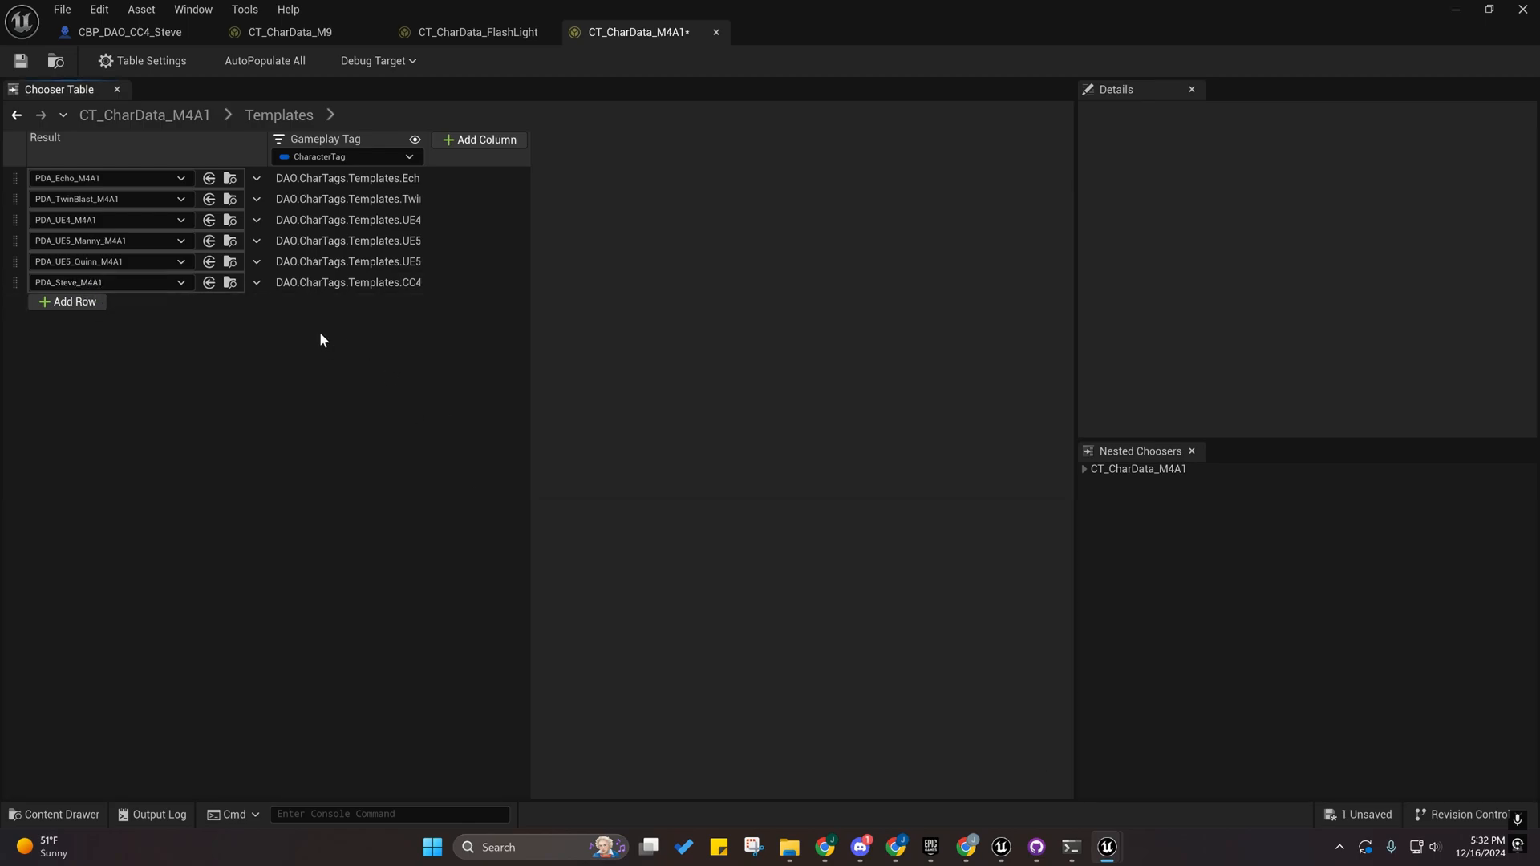
Examine CT_CharData_M4A1's result class, its struct parameter and its nested choosers, including the MetaHumans body-type tables.
left_click(124, 63)
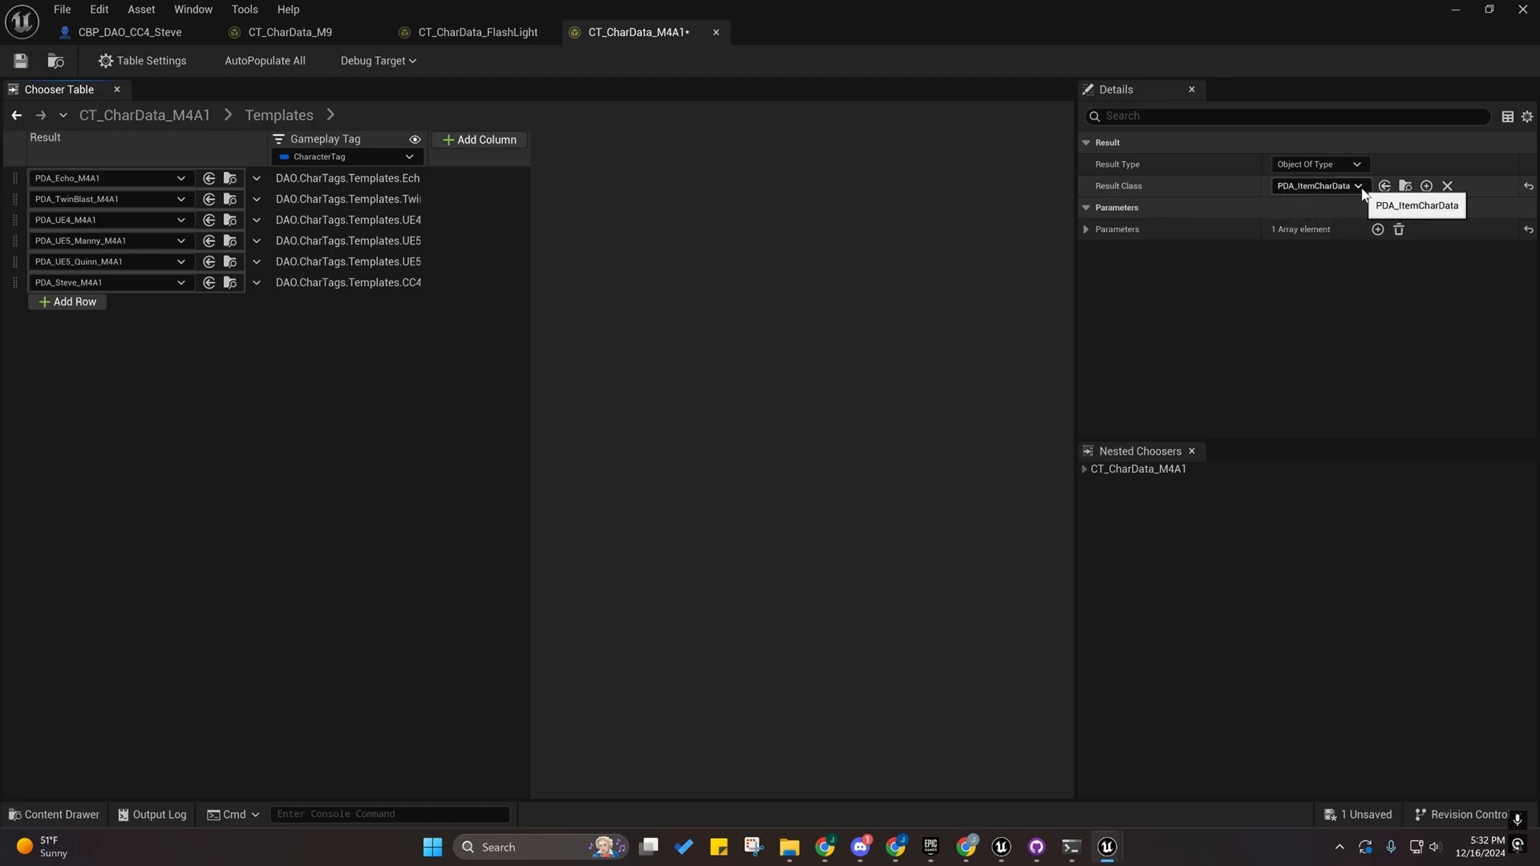
left_click(1085, 229)
left_click(1101, 252)
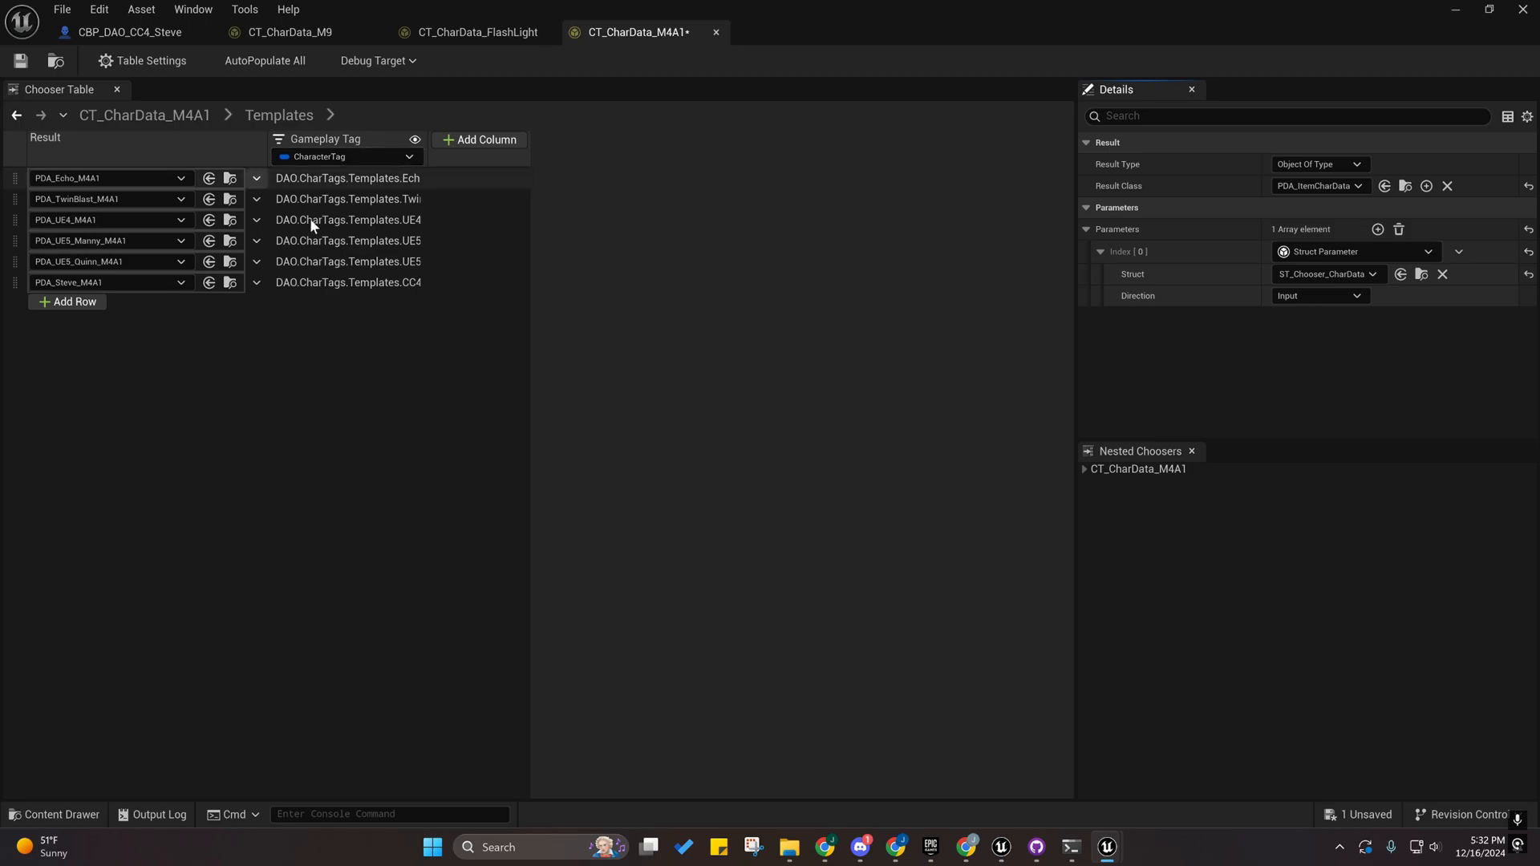
left_click(1306, 270)
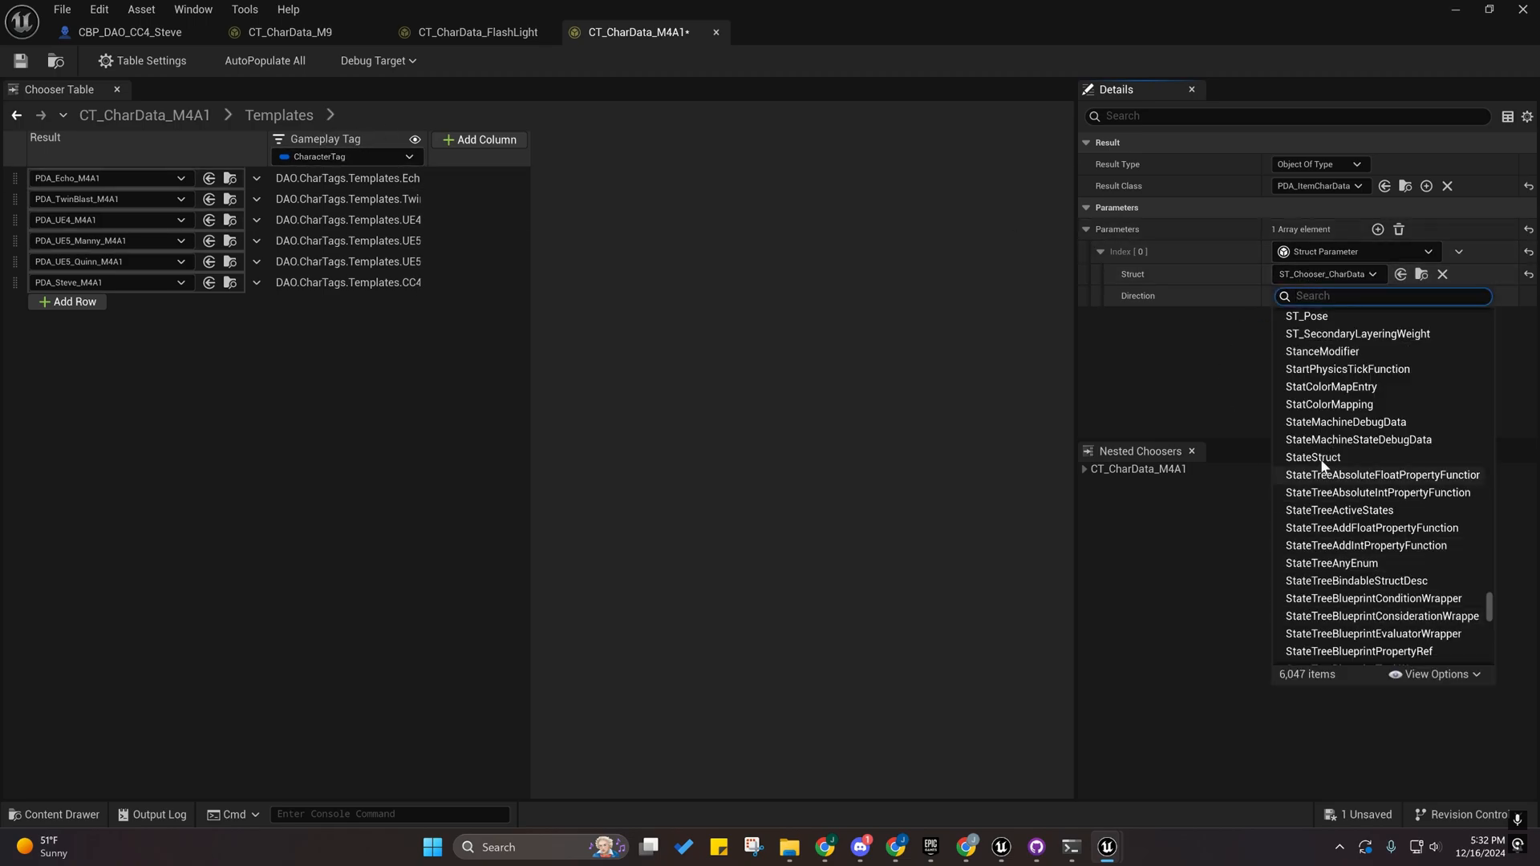
left_click(1178, 270)
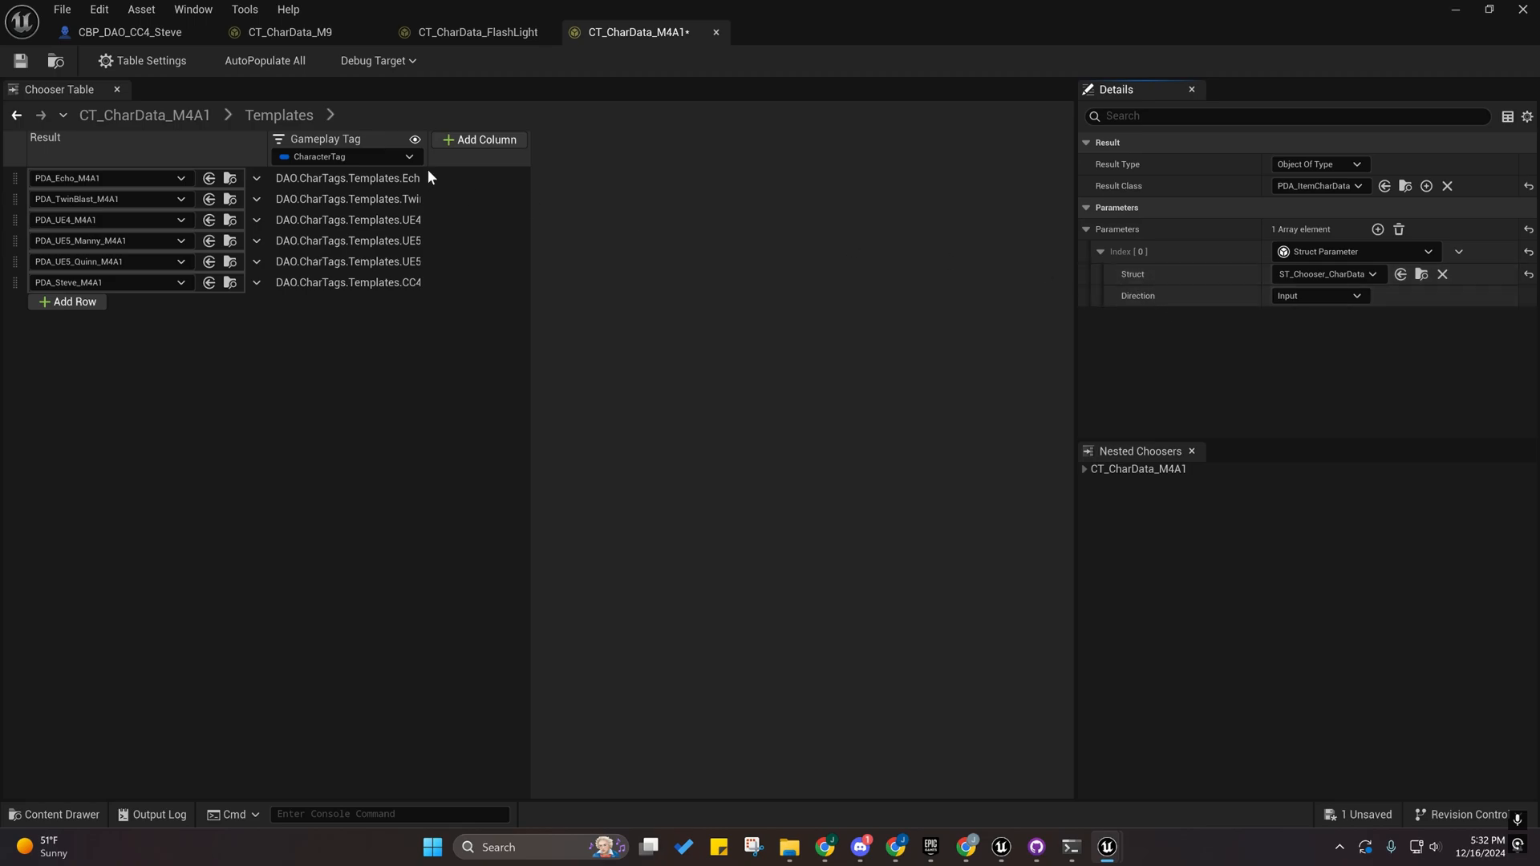
left_click(1083, 470)
left_click(1091, 494)
left_click(1099, 521)
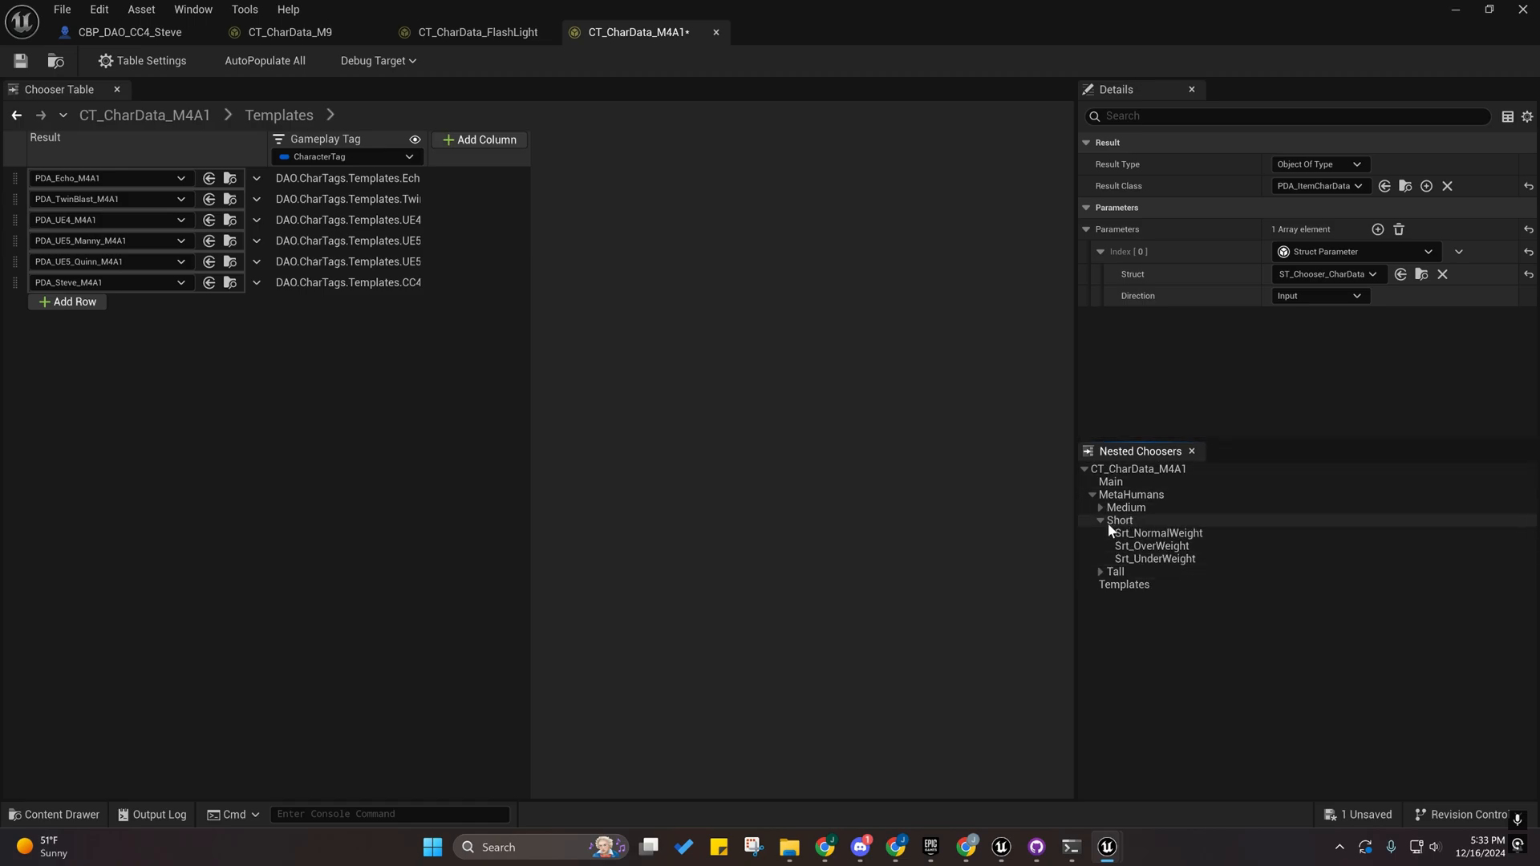
left_click(1092, 495)
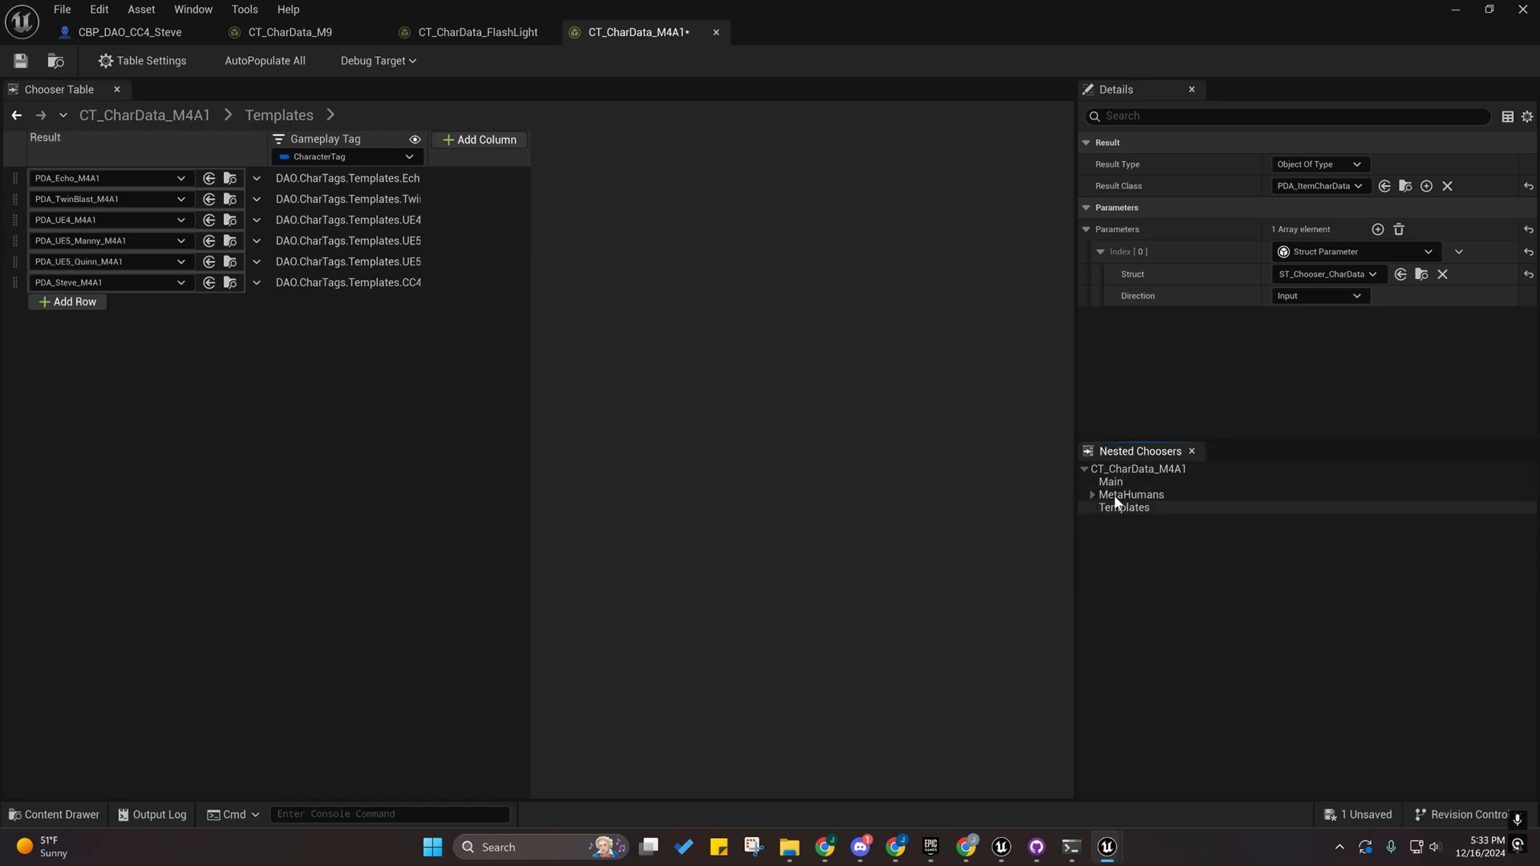
Save CT_CharData_M4A1 and play the level, moving the character to an M9 to pick it up.
left_click(18, 62)
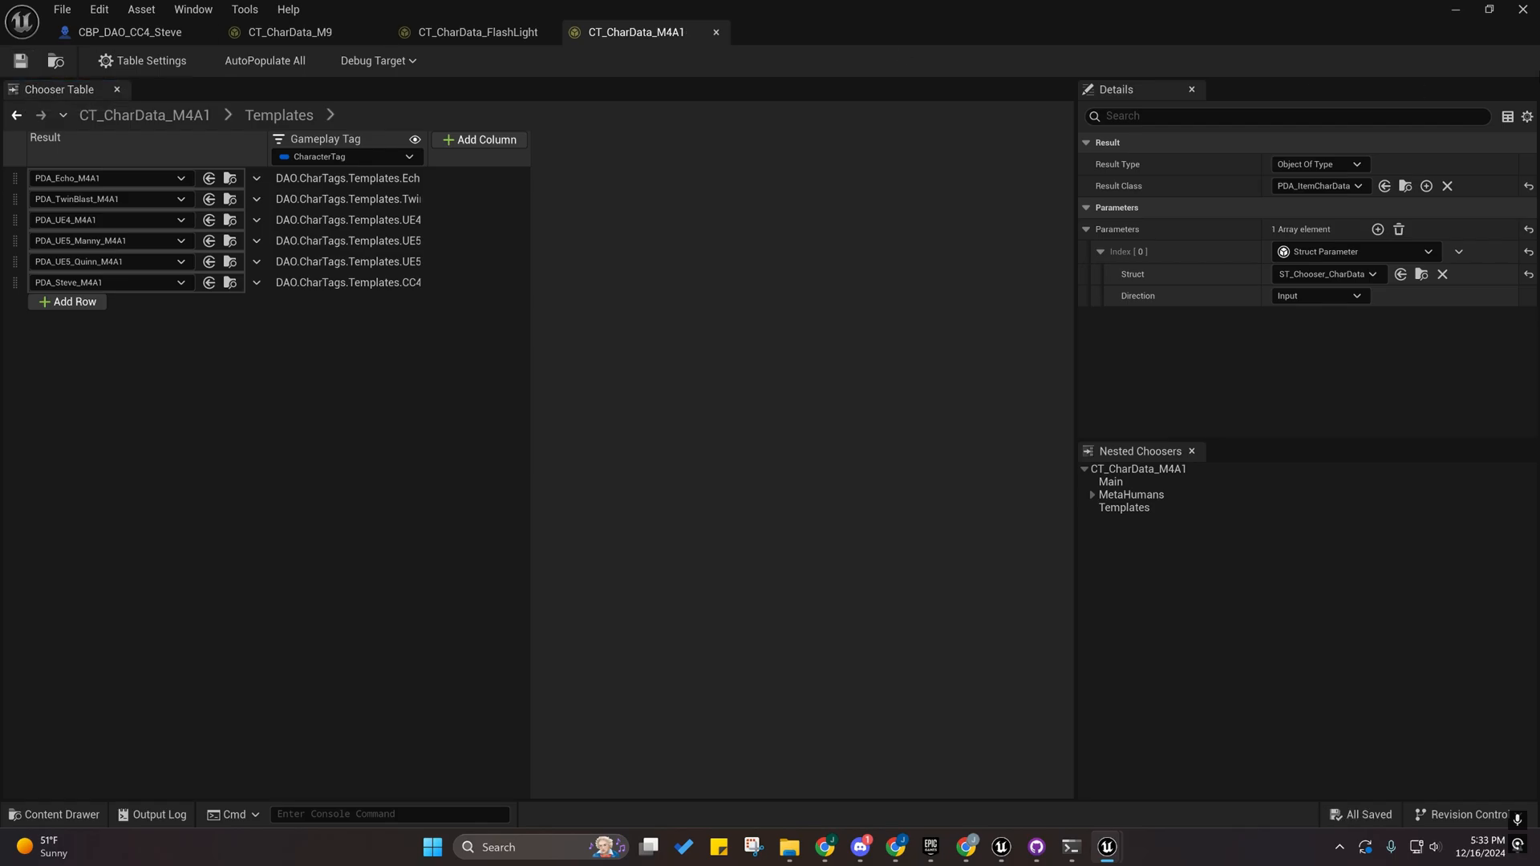
left_click(1455, 10)
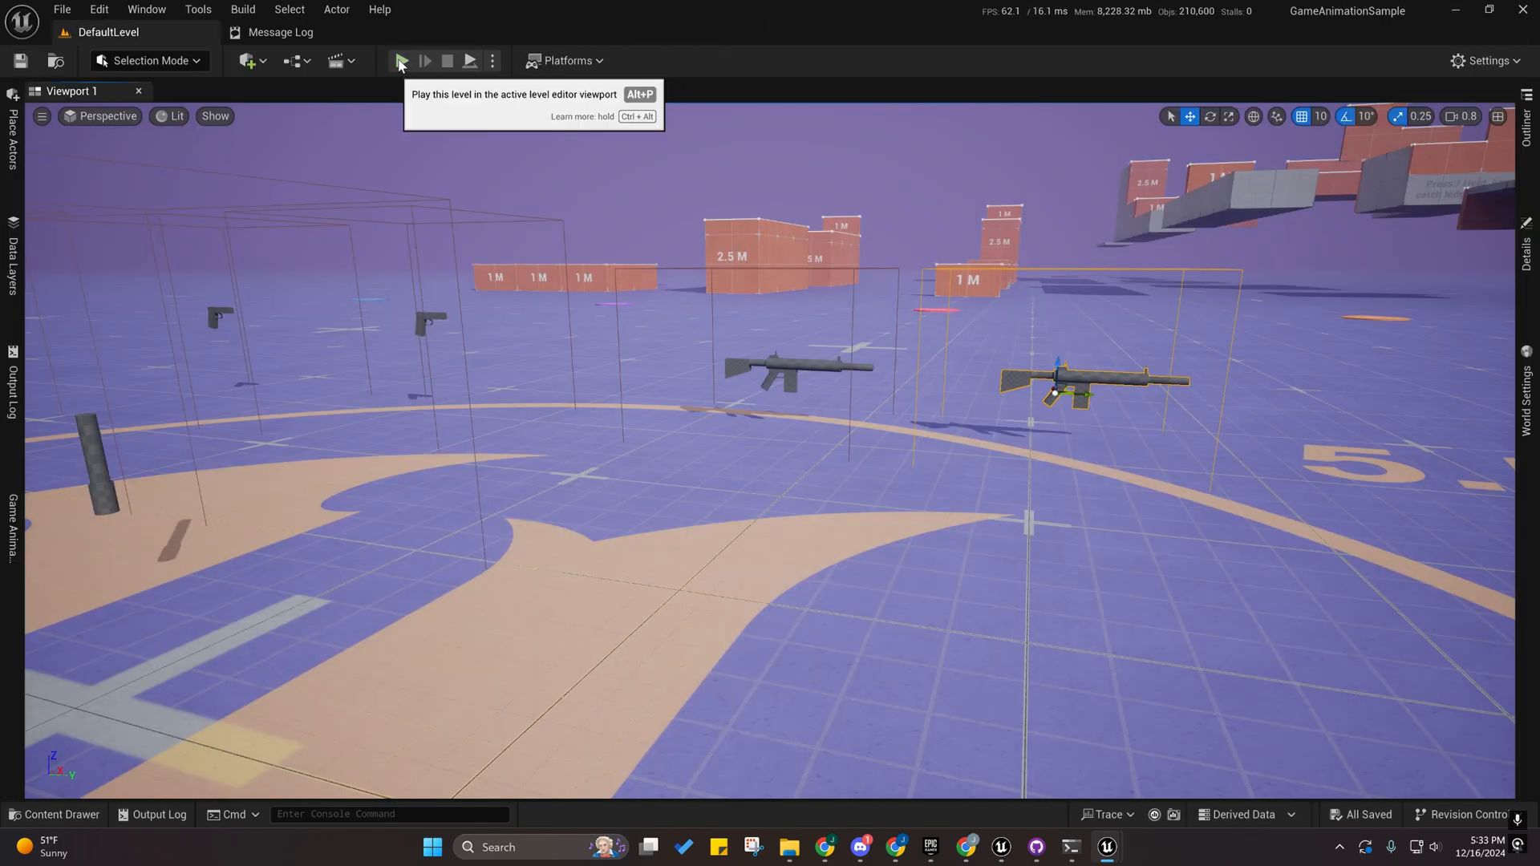
left_click(403, 62)
key("w")
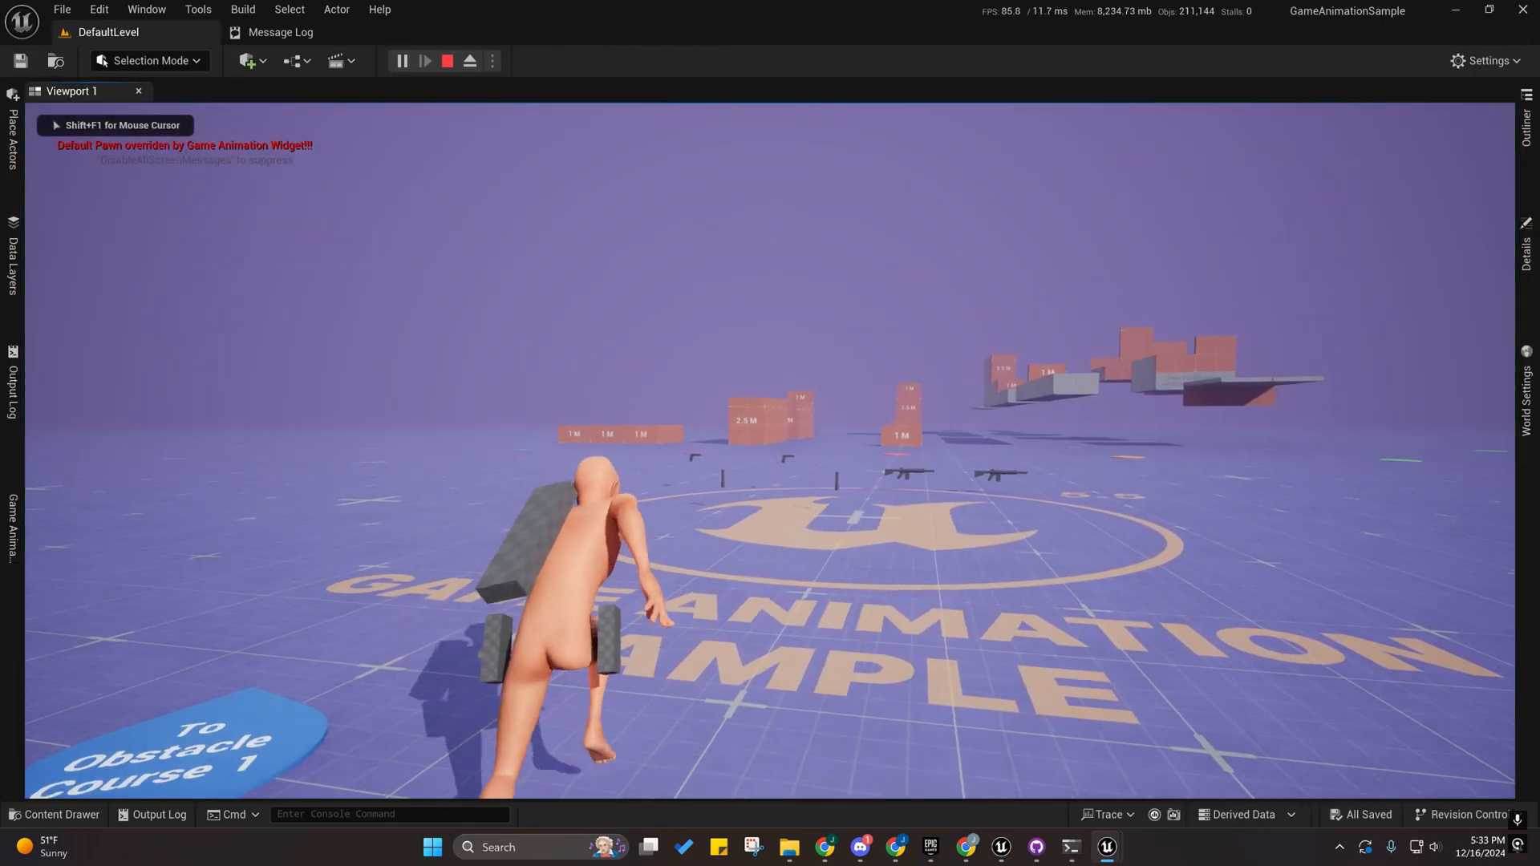
key("w")
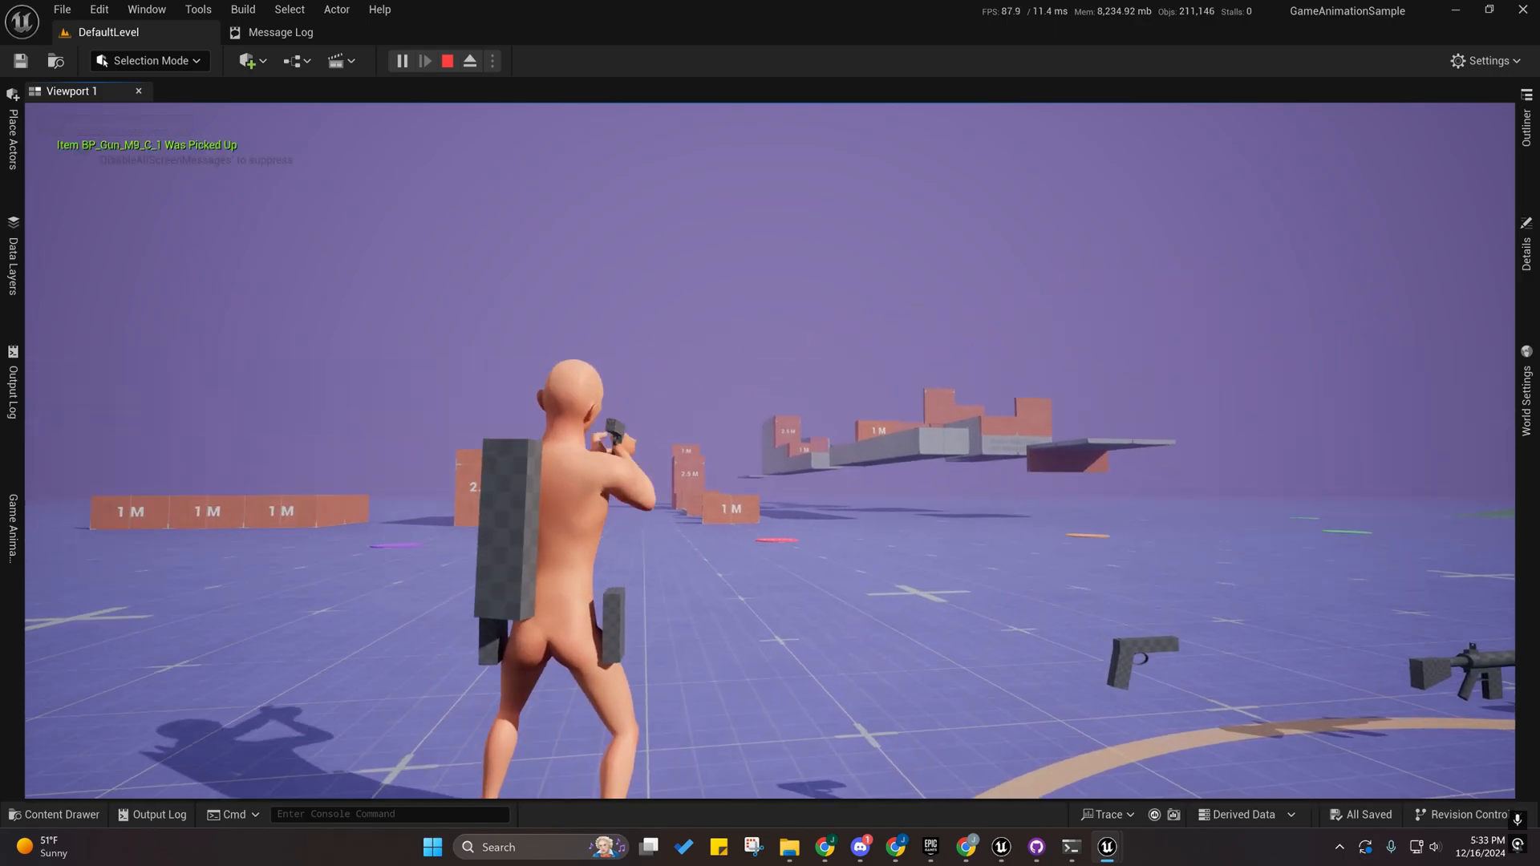
Eject from the character during play and inspect its M9 holding pose from the side.
key("F8")
key("d")
right_click_drag(769, 449, 568, 539)
key("w")
scroll(770, 449, "down", 1)
key("a")
key("d")
scroll(769, 449, "down", 1)
key("q")
key("a")
scroll(770, 449, "down", 2)
key("e")
key("s")
key("a")
scroll(769, 449, "up", 1)
key("d")
key("w")
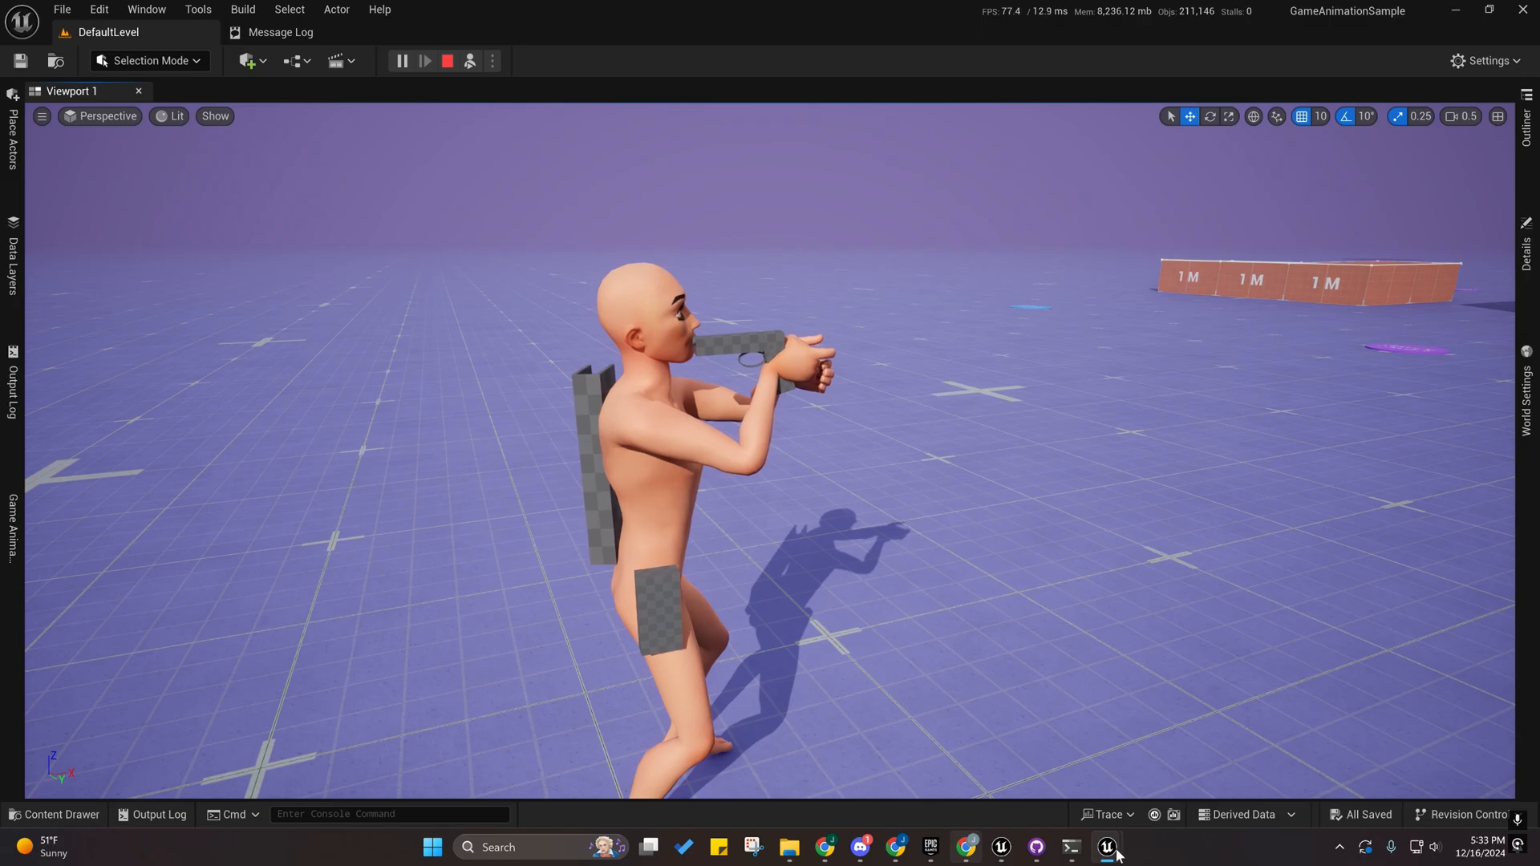
Debug CT_CharData_M9 with BP_Gun_M9_C_1 as the target and check its CharacterTag input in the Templates and root choosers.
mouse_move(1117, 852)
left_click(1120, 754)
left_click(296, 31)
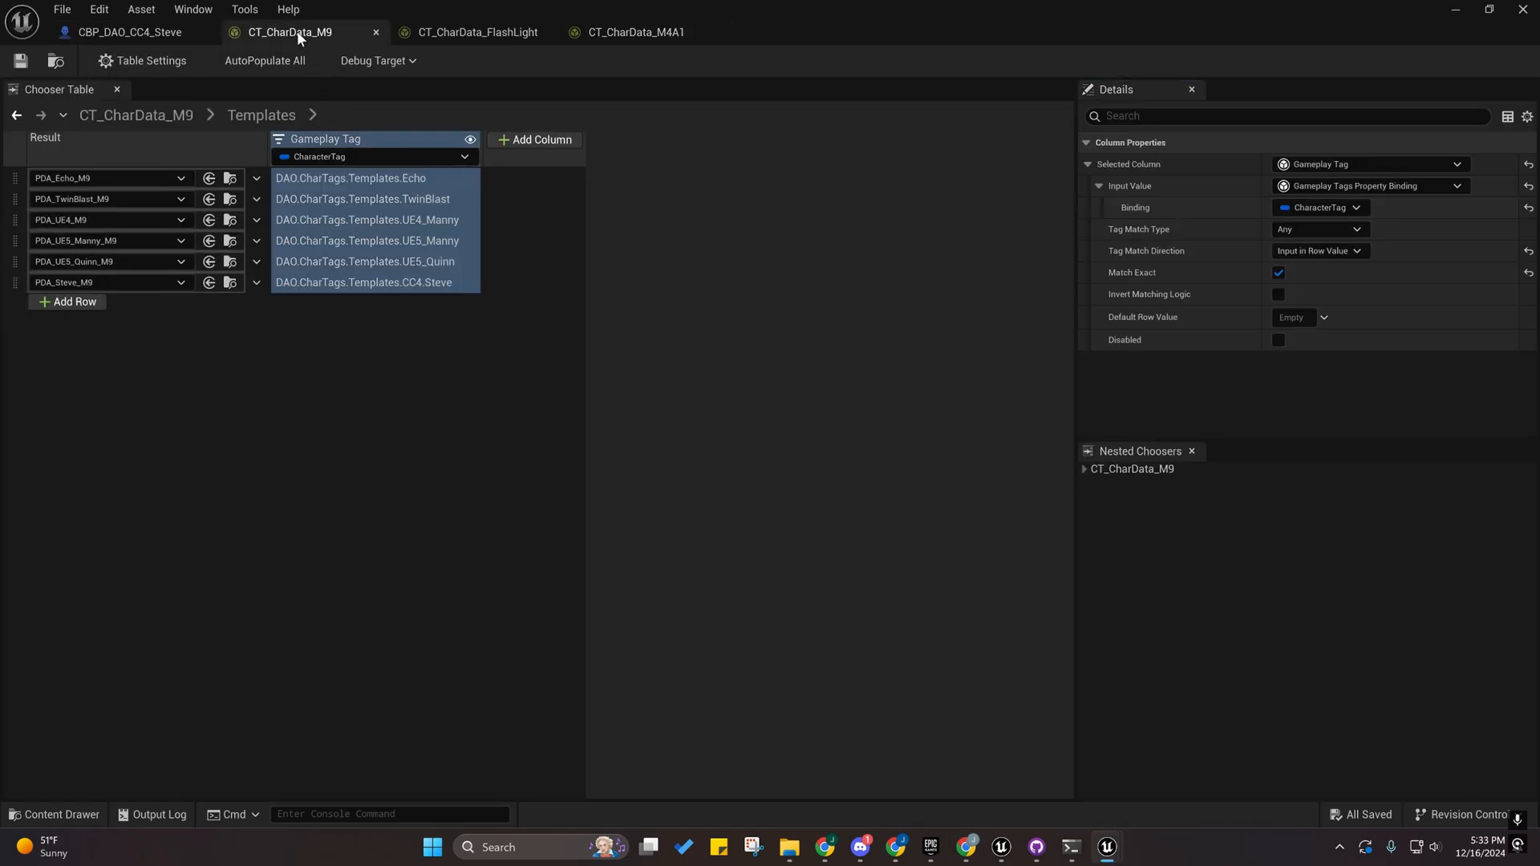
left_click(231, 283)
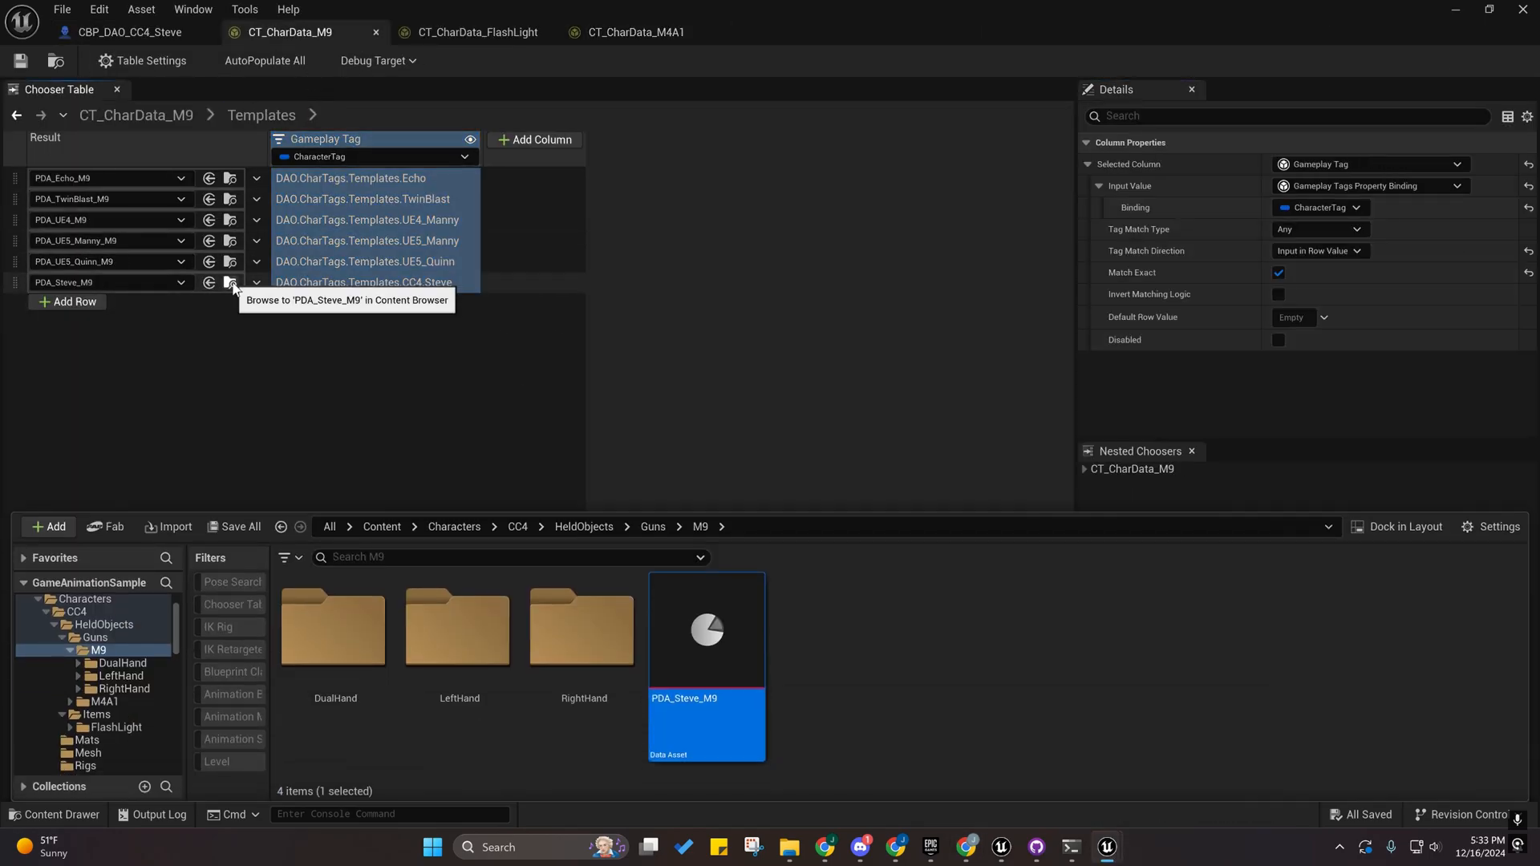
left_click(372, 63)
left_click(373, 127)
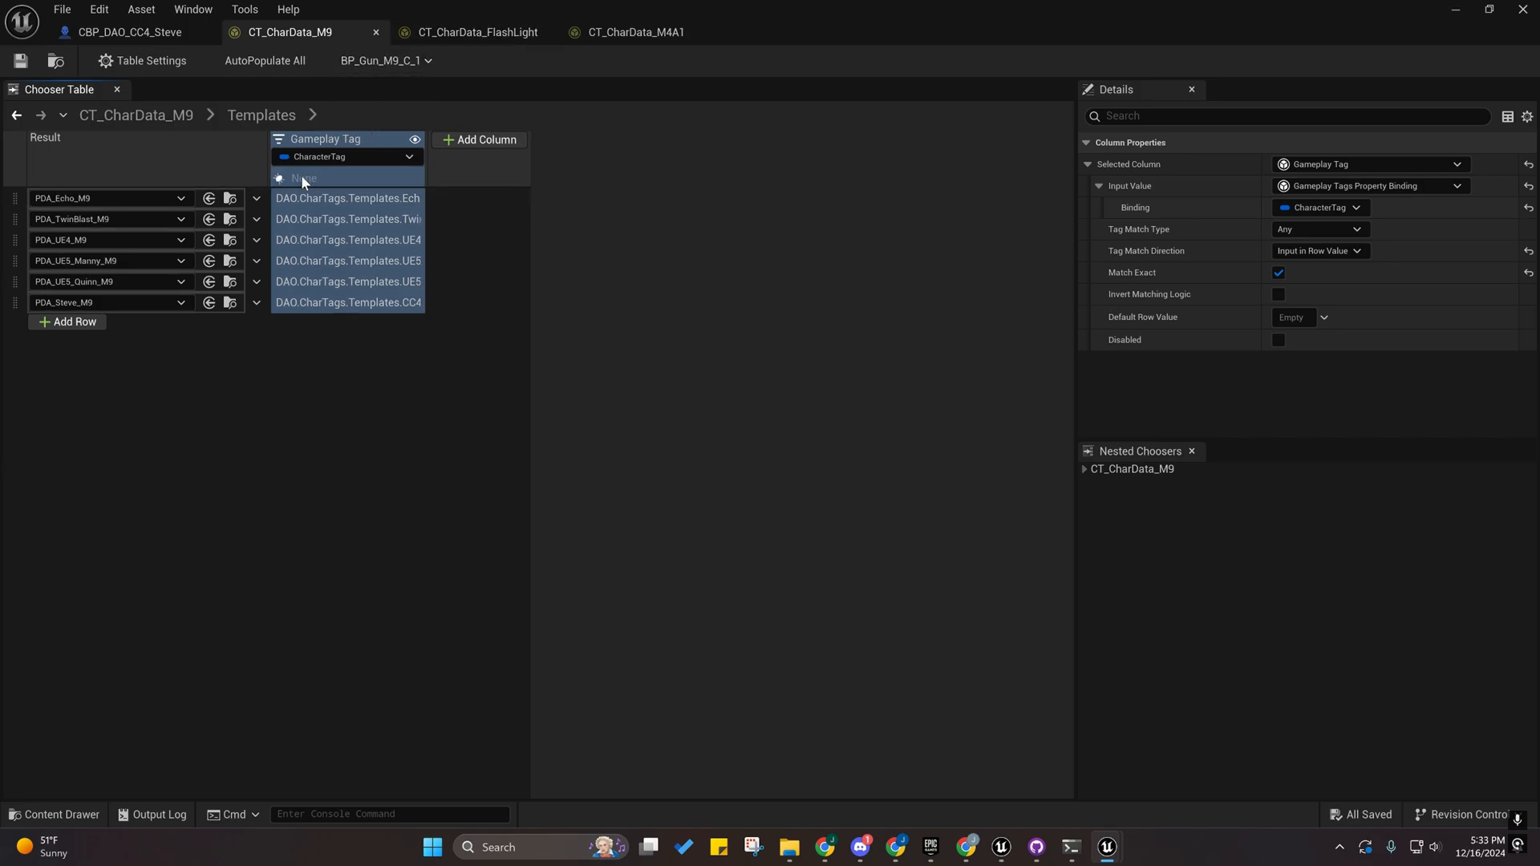
left_click(158, 117)
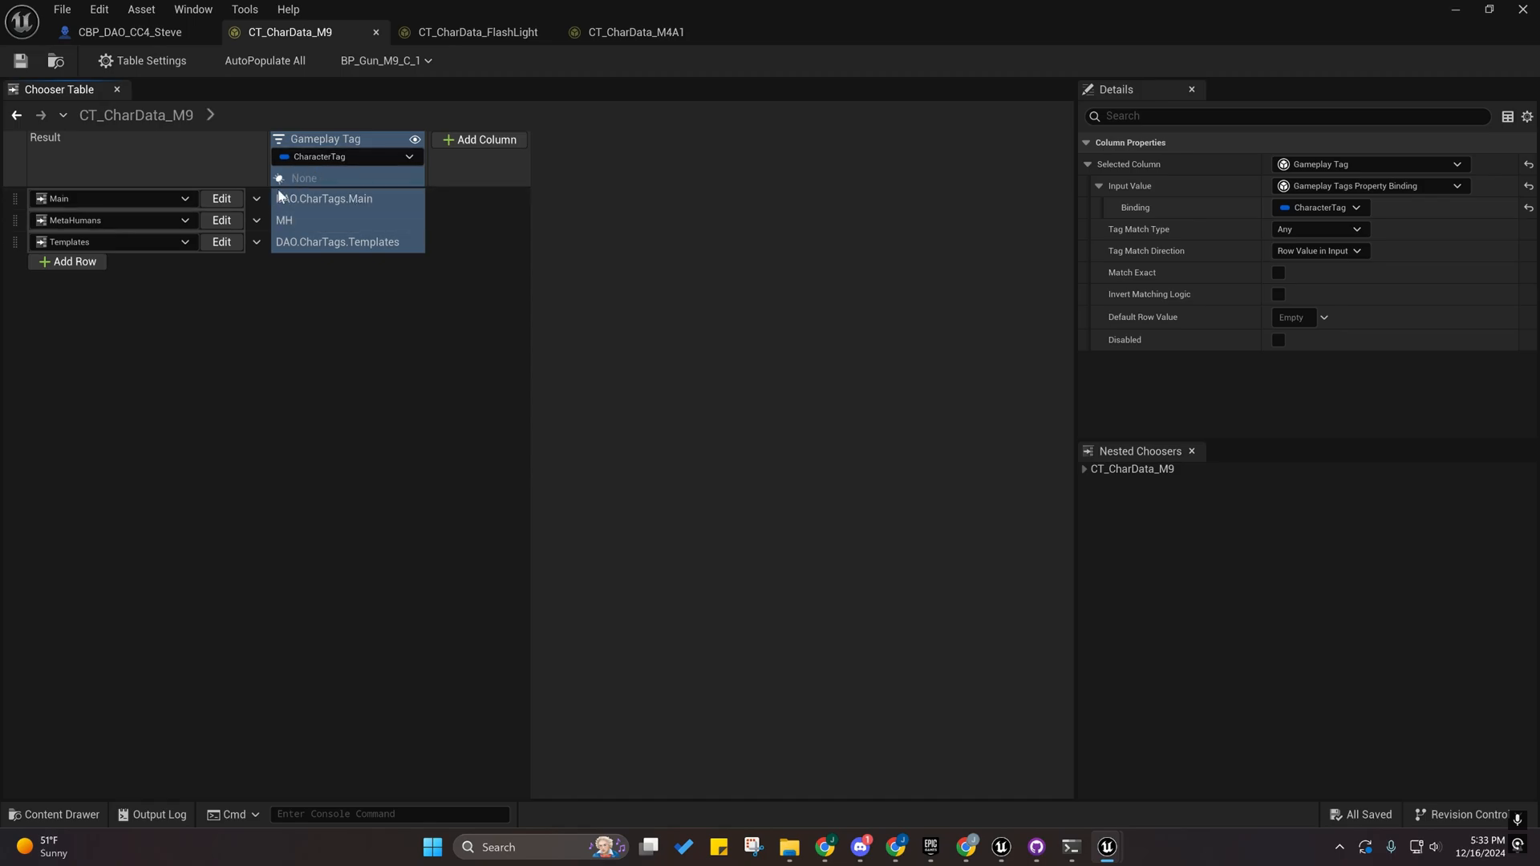
Possess the character again in the running level to test the held M9, and return to CT_CharData_M9.
left_click(1456, 10)
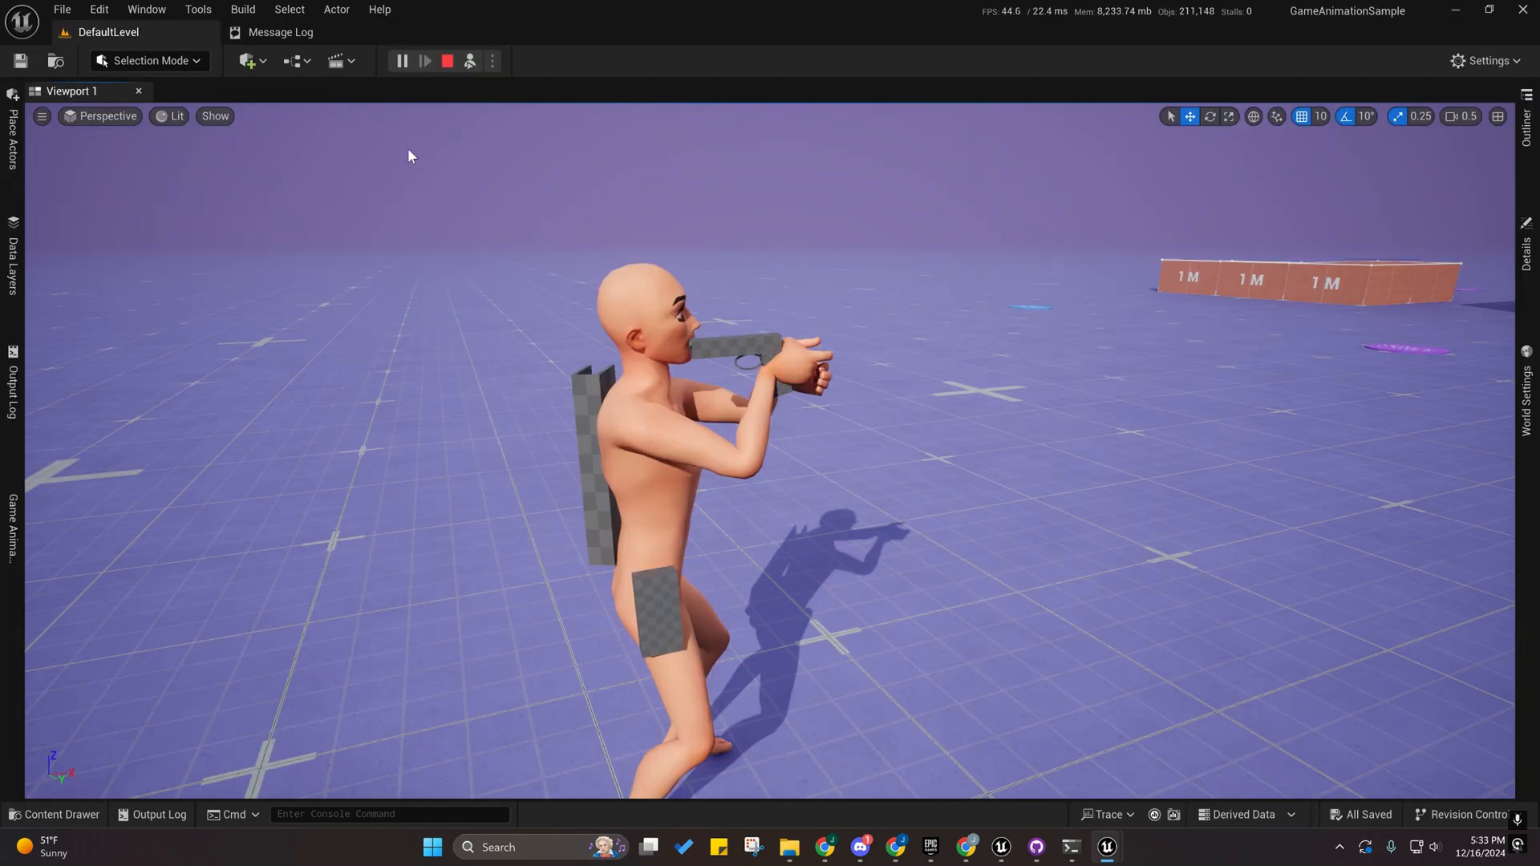
left_click(471, 62)
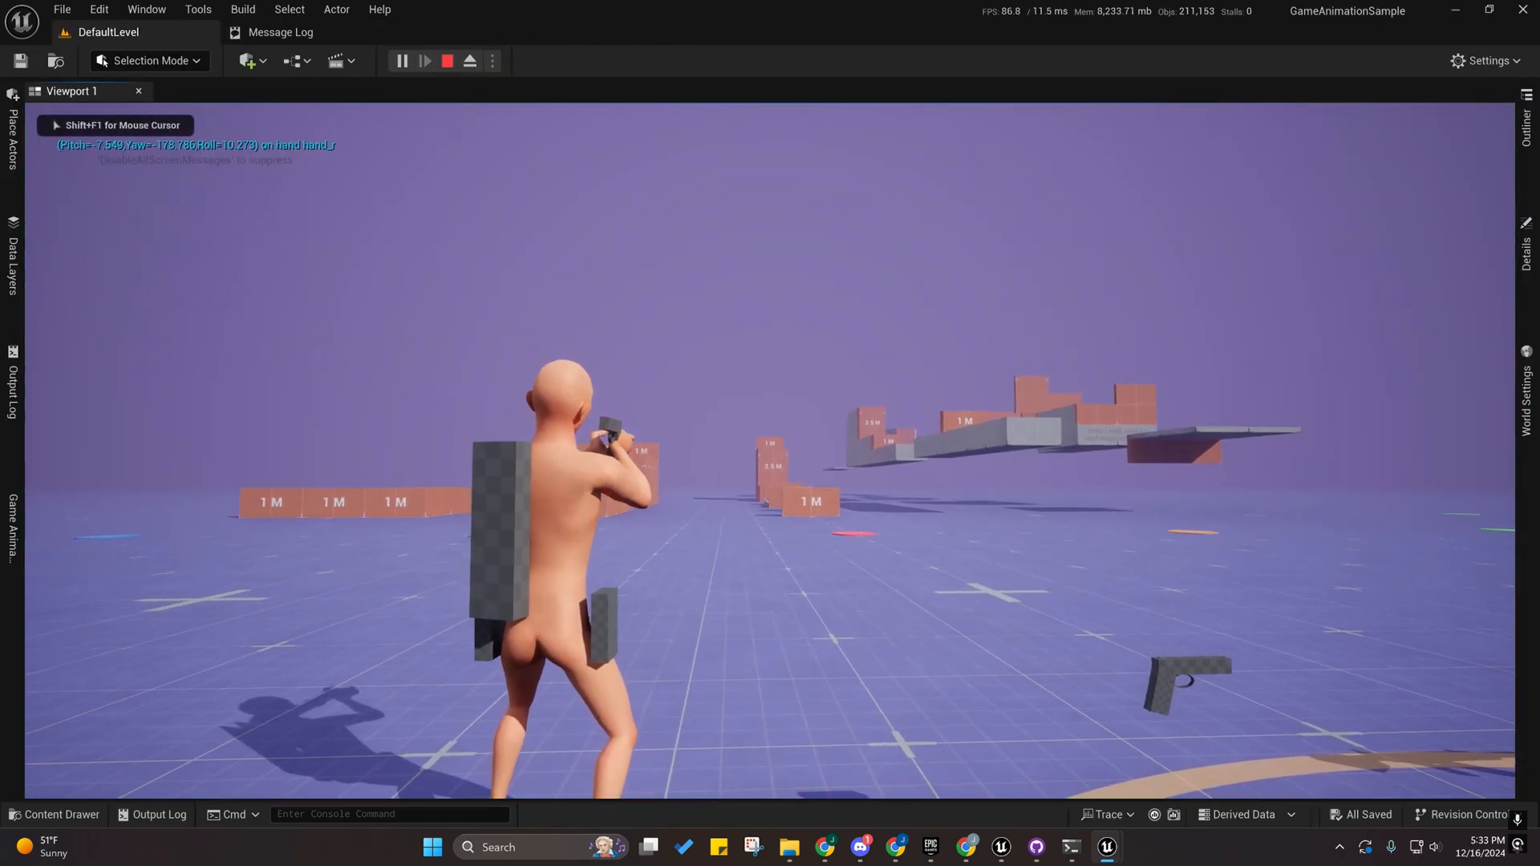
key("shift+F1")
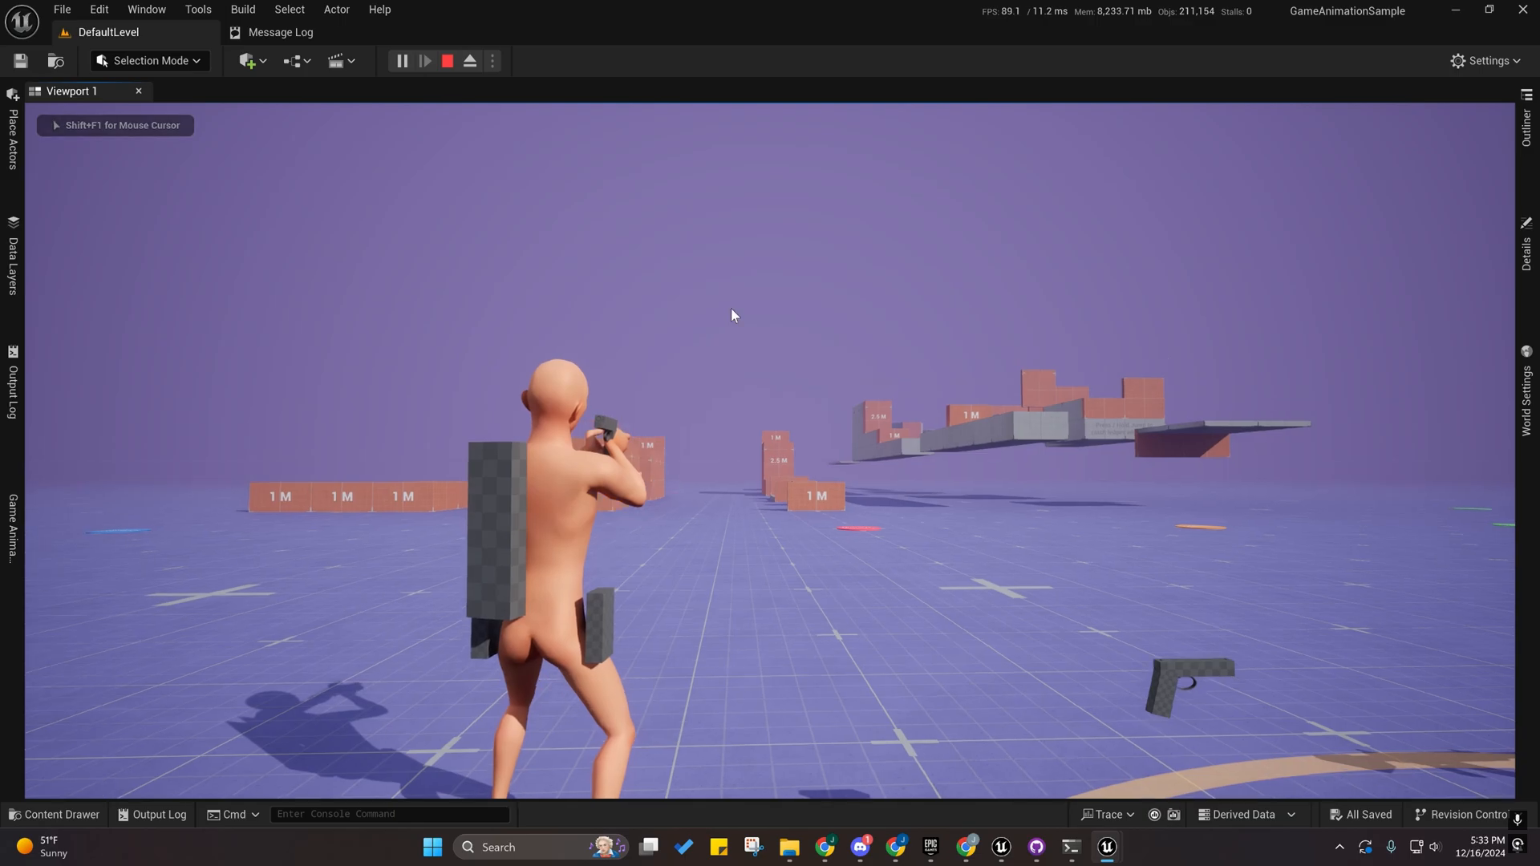
mouse_move(1106, 847)
left_click(1195, 754)
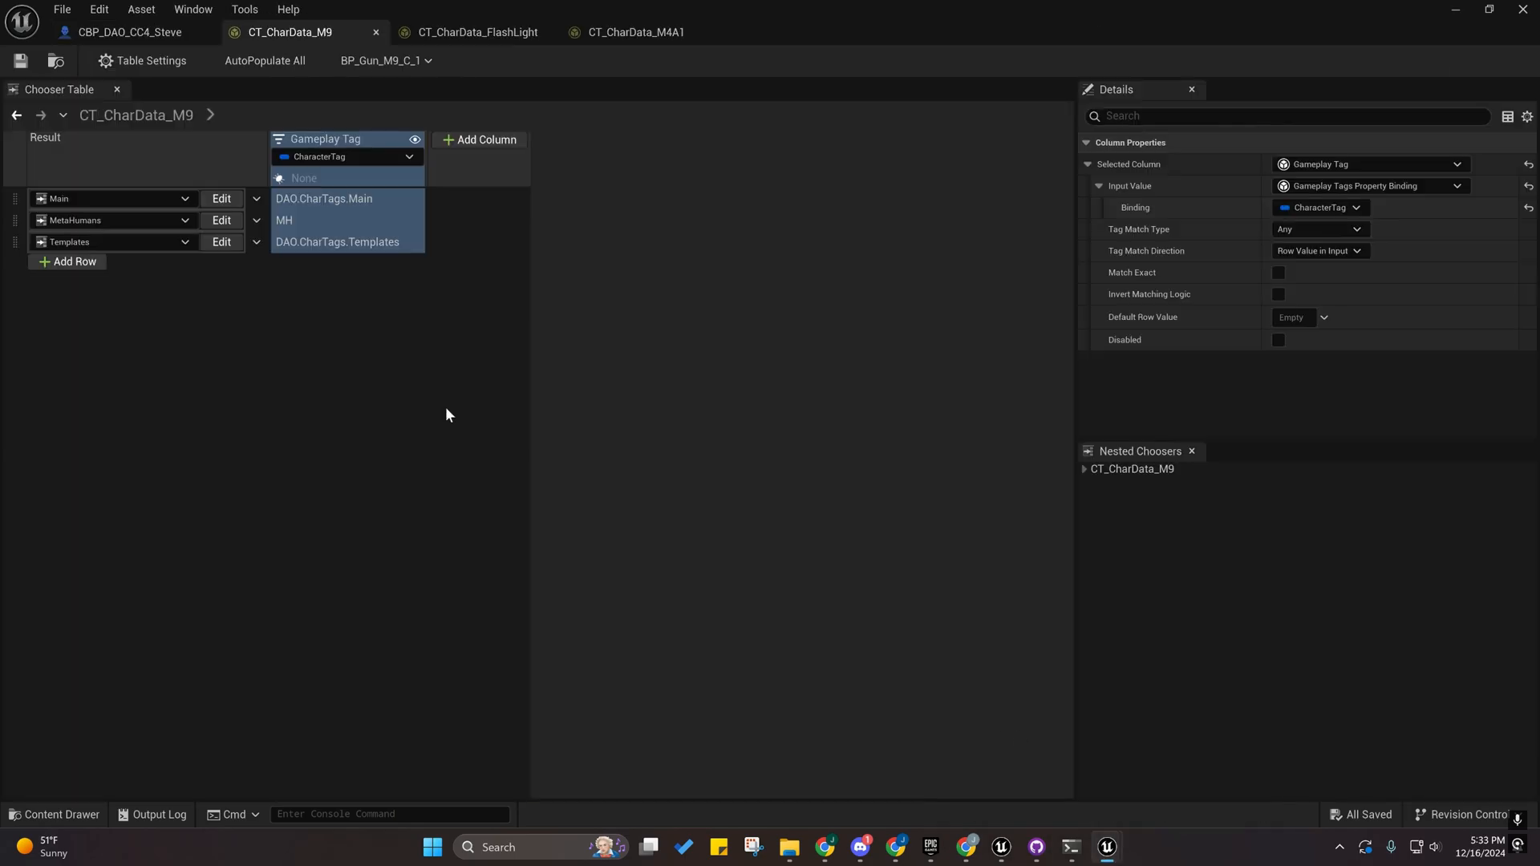
Set the chooser's debug target to BP_Gun_M9_C_2, re-equip the M9 in the running level and recheck the CharacterTag input.
left_click(386, 60)
left_click(375, 137)
left_click(1455, 10)
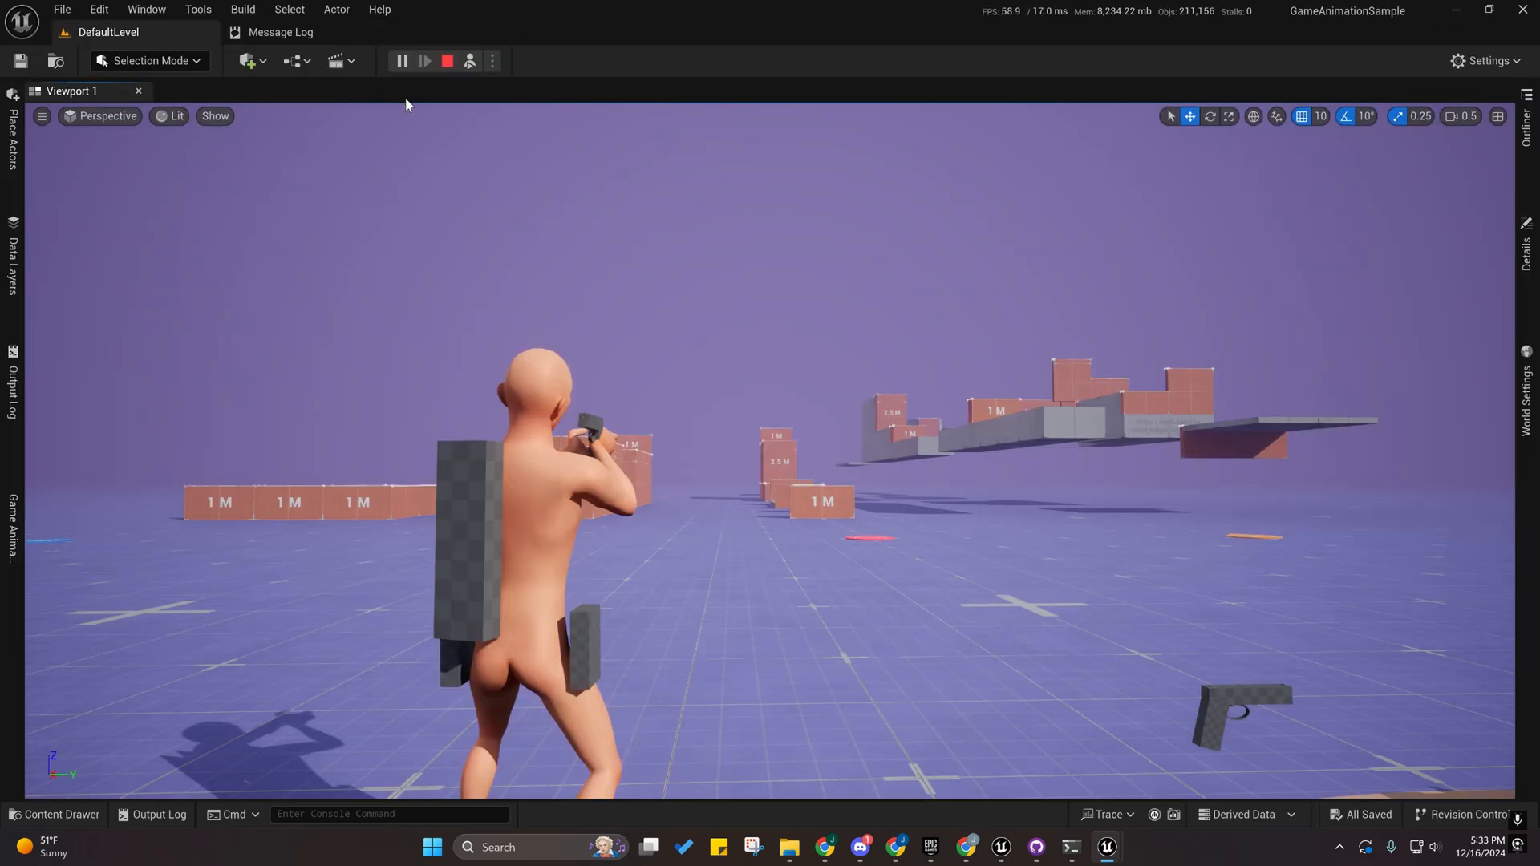
left_click(499, 111)
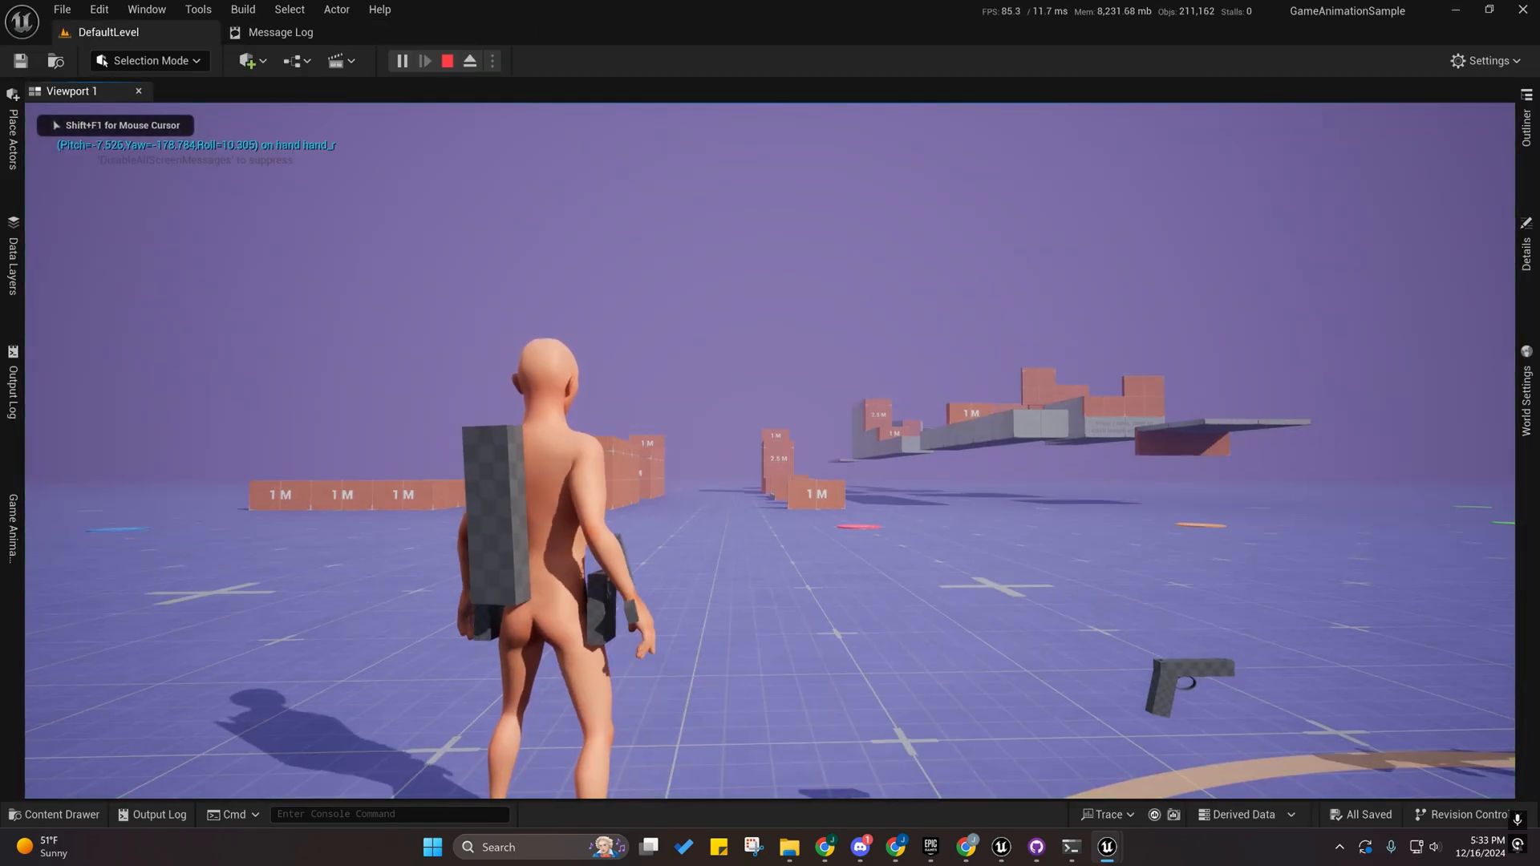
key("shift+F1")
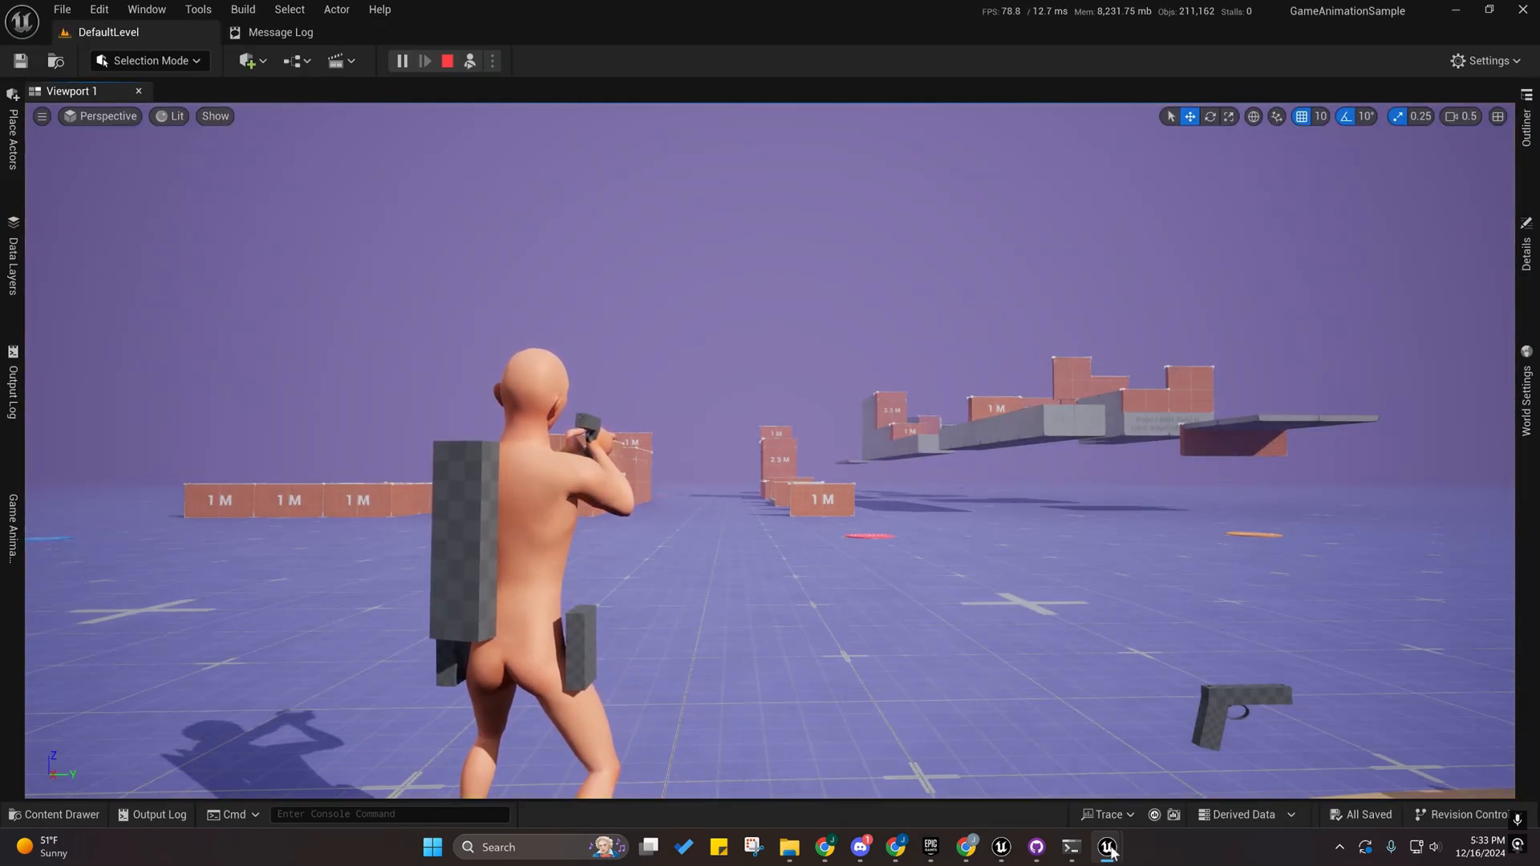
mouse_move(1107, 847)
left_click(1140, 759)
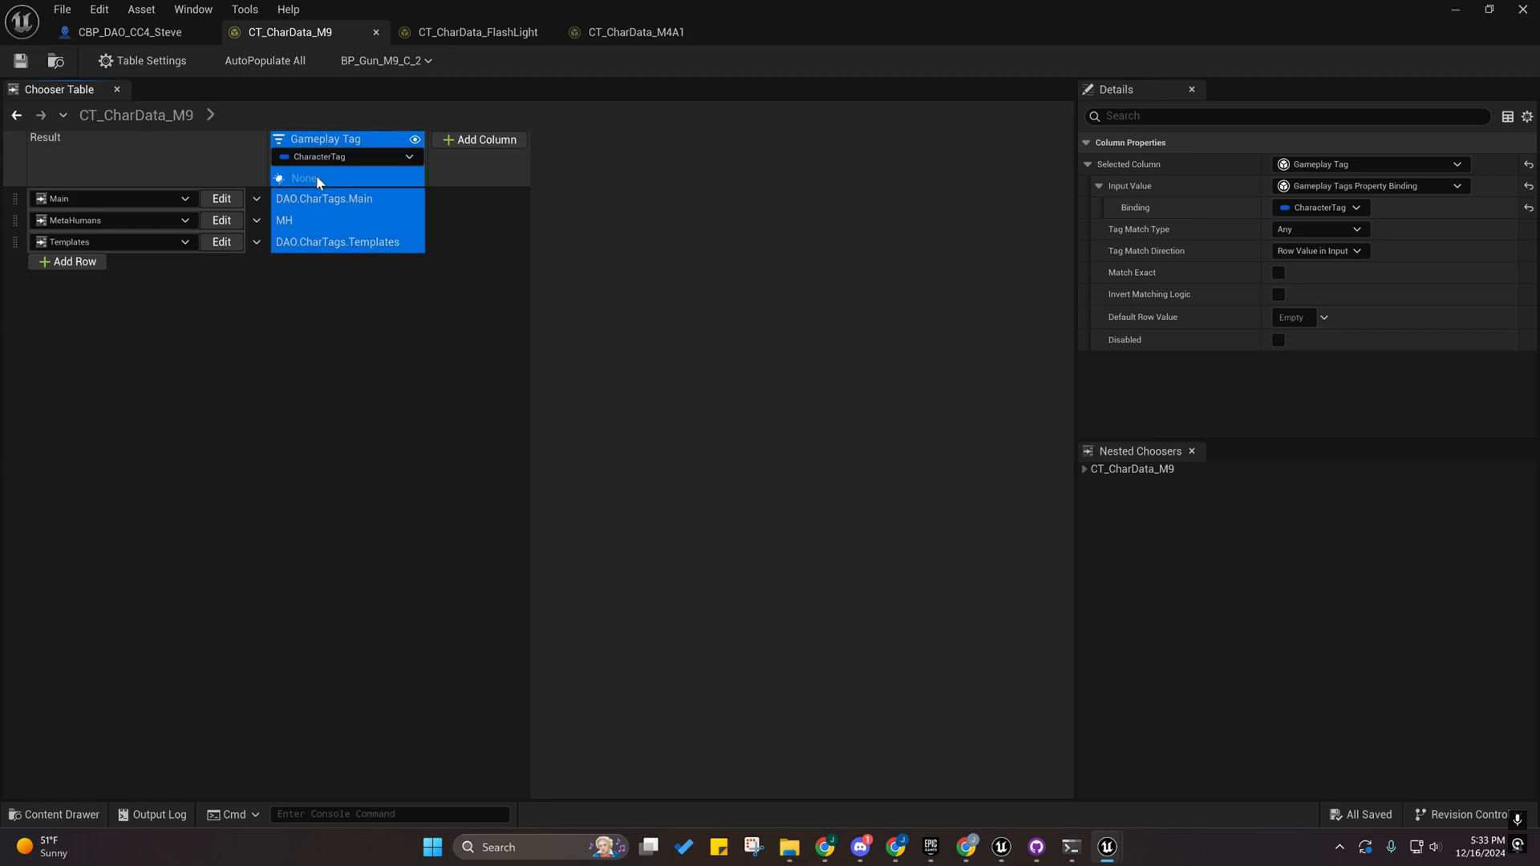
Open PDA_Steve_M9 from the Templates chooser, examine its RightHand and LeftHand anim sets and locate the RightHand IKRetargetData asset.
left_click(217, 243)
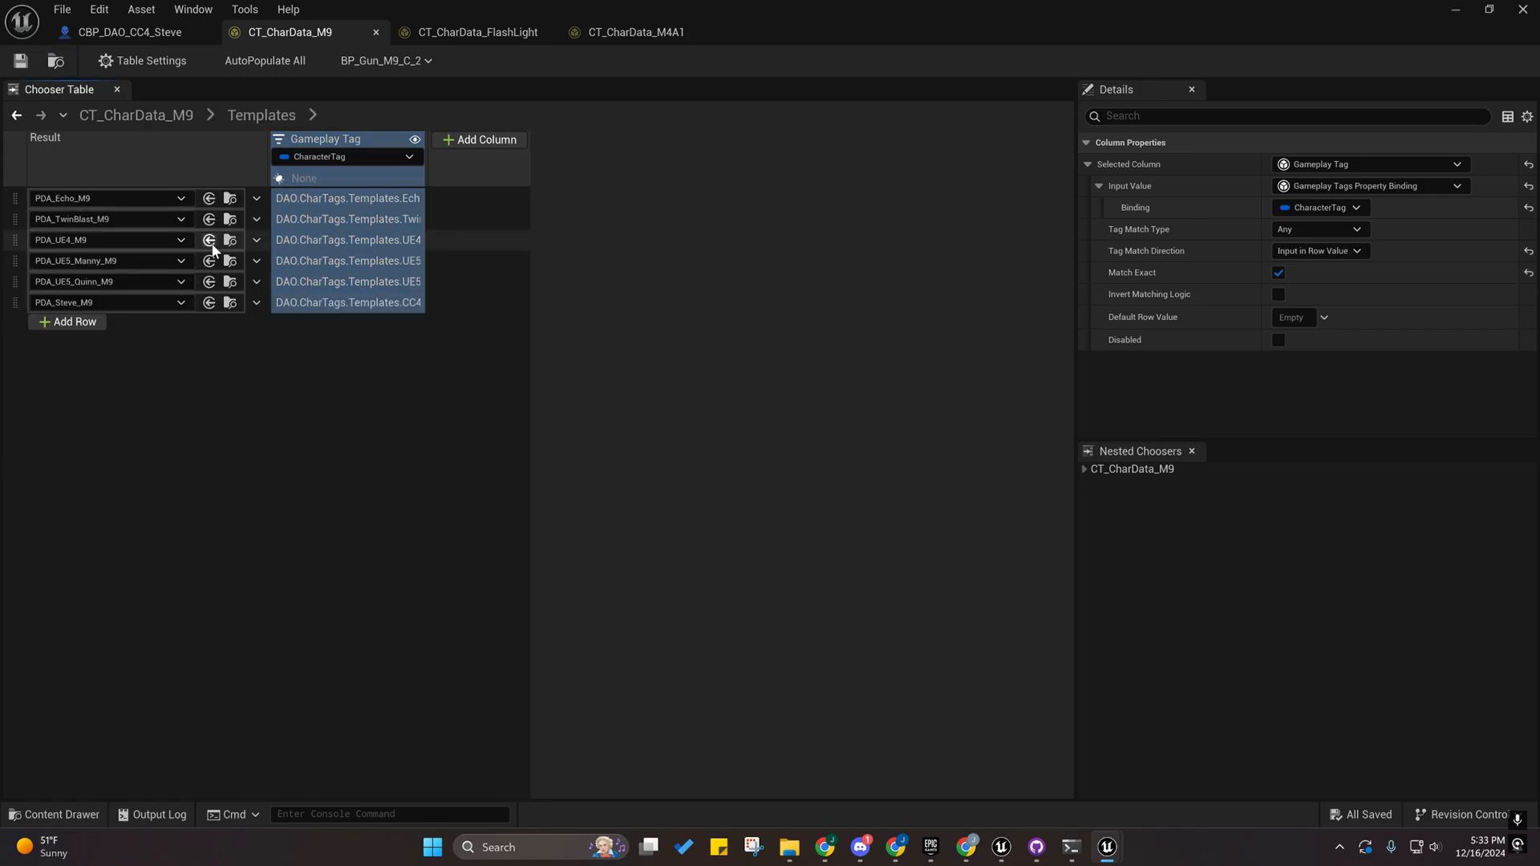
left_click(229, 307)
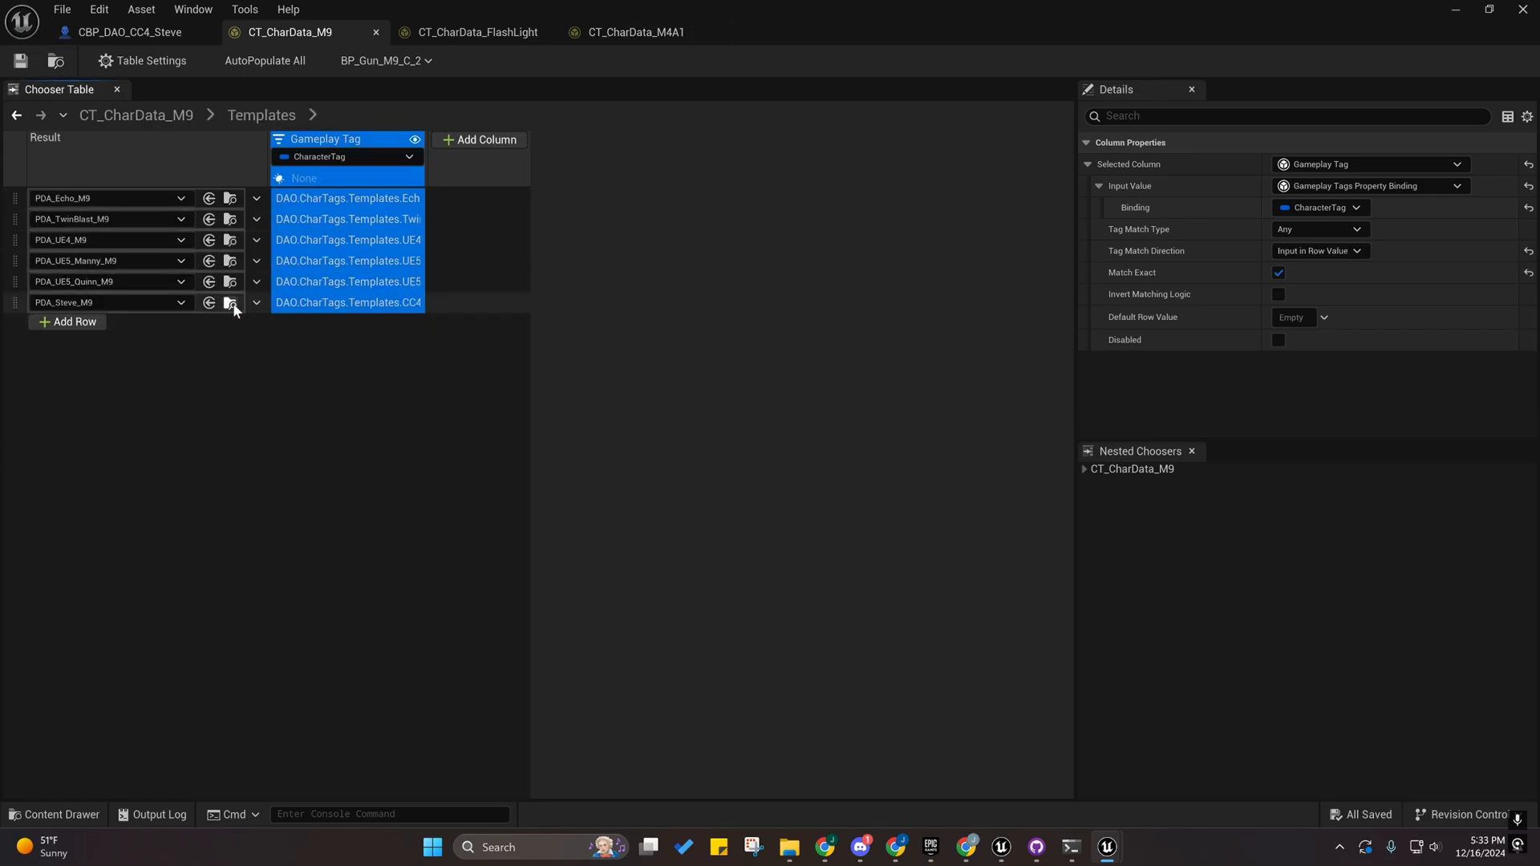
double_click(705, 706)
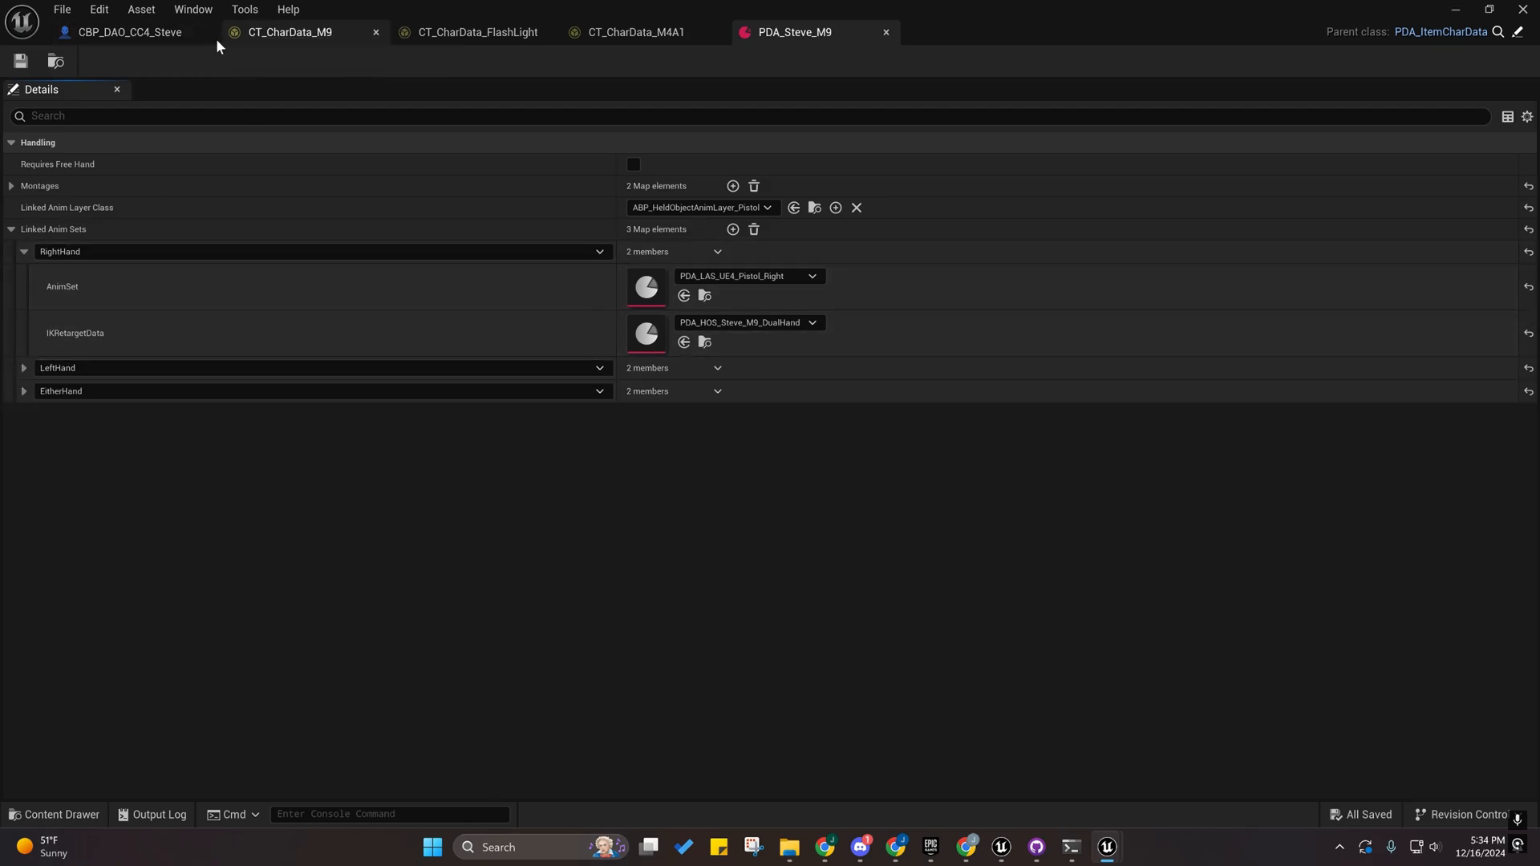
left_click(24, 367)
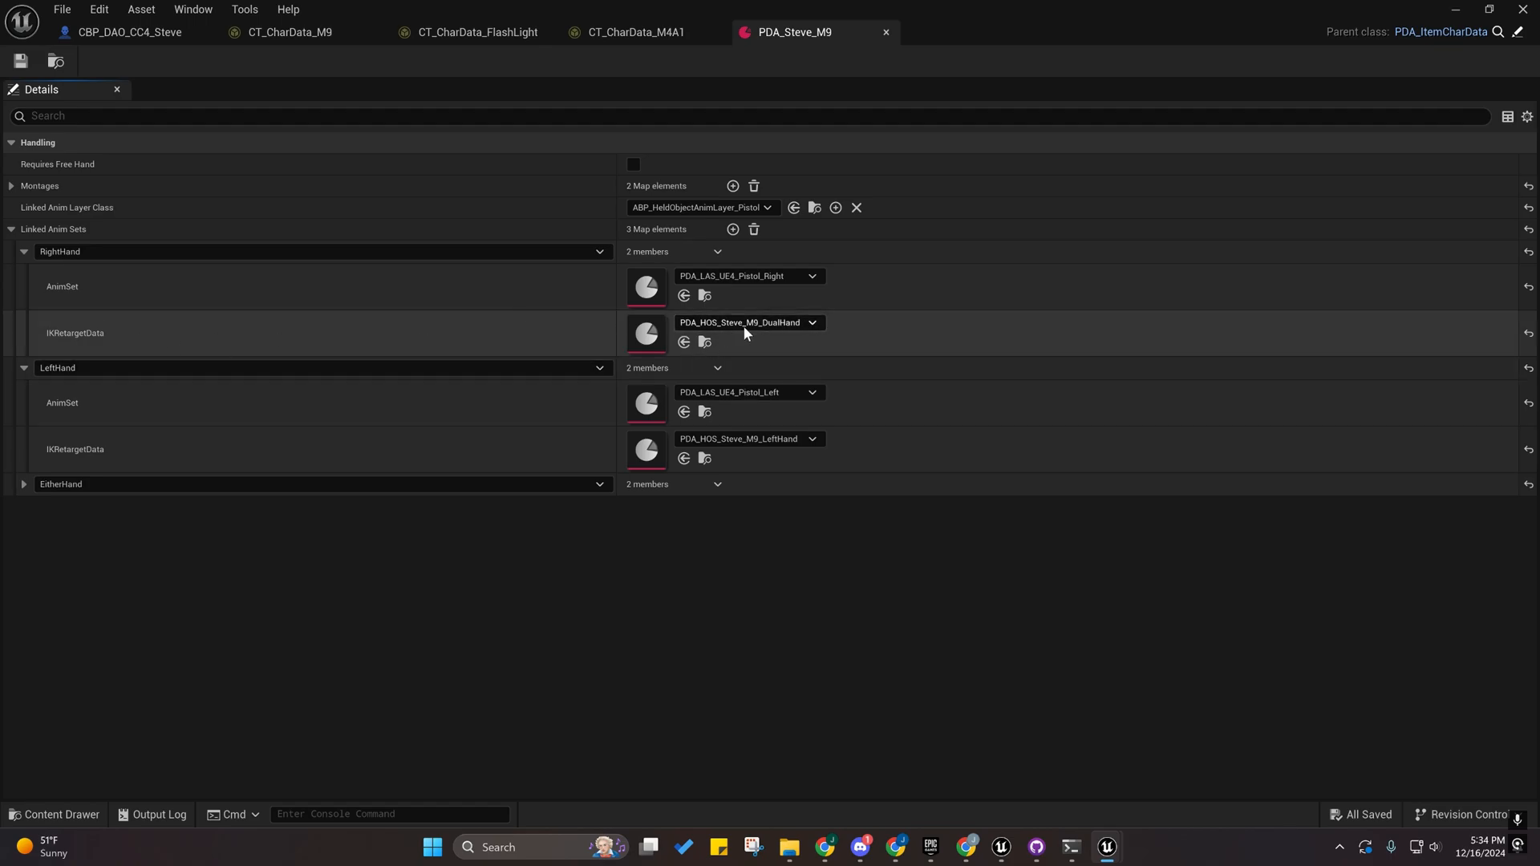
left_click(705, 343)
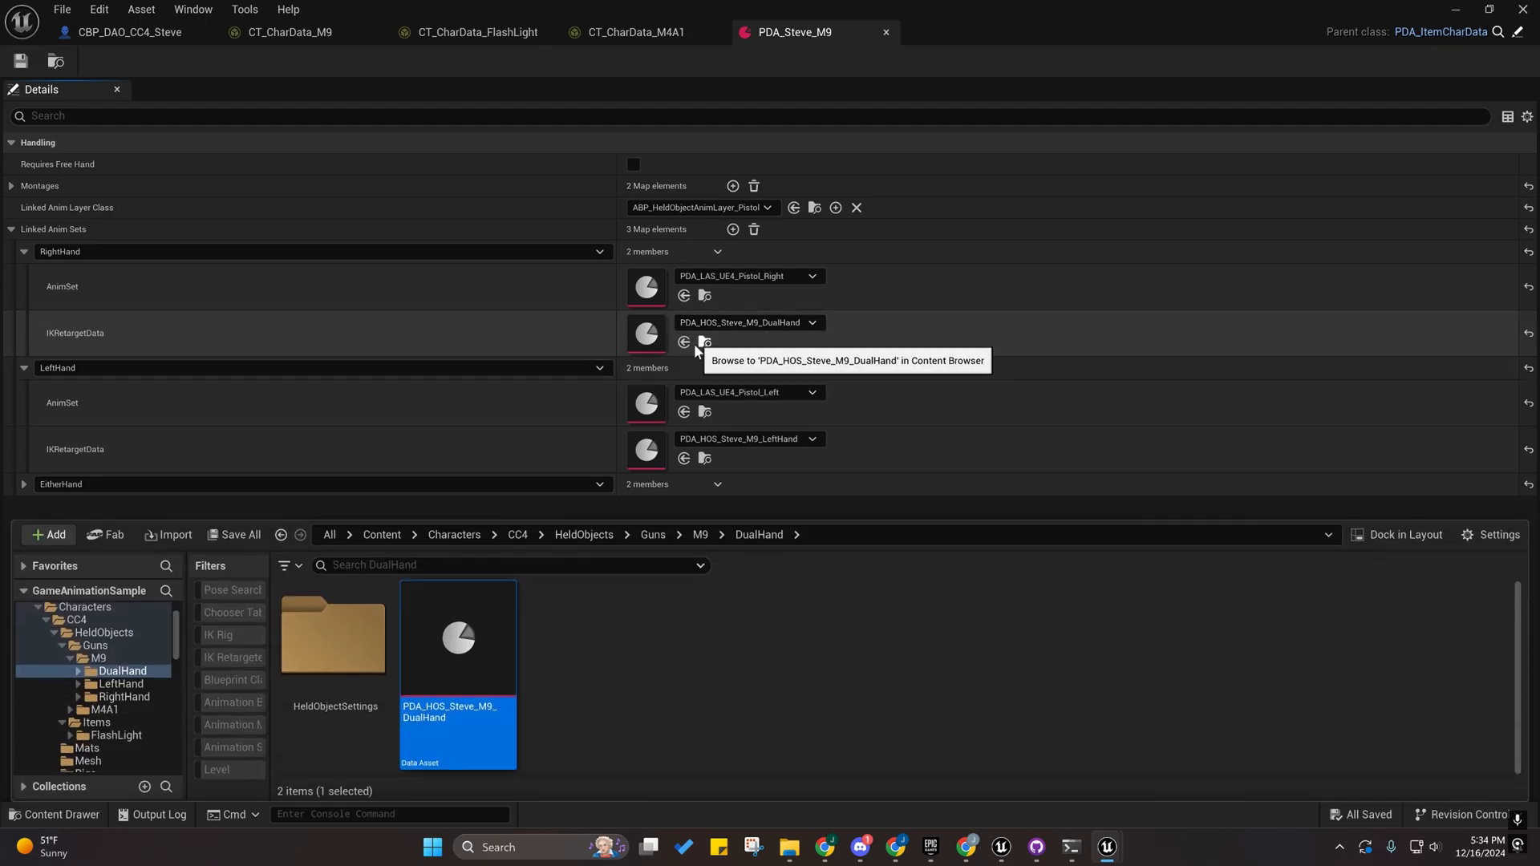
Assign PDA_HOS_Steve_M9_RightHand from the M9 RightHand folder as the IKRetargetData of the RightHand anim set.
left_click(124, 696)
left_click_drag(439, 670, 656, 335)
left_click(573, 336)
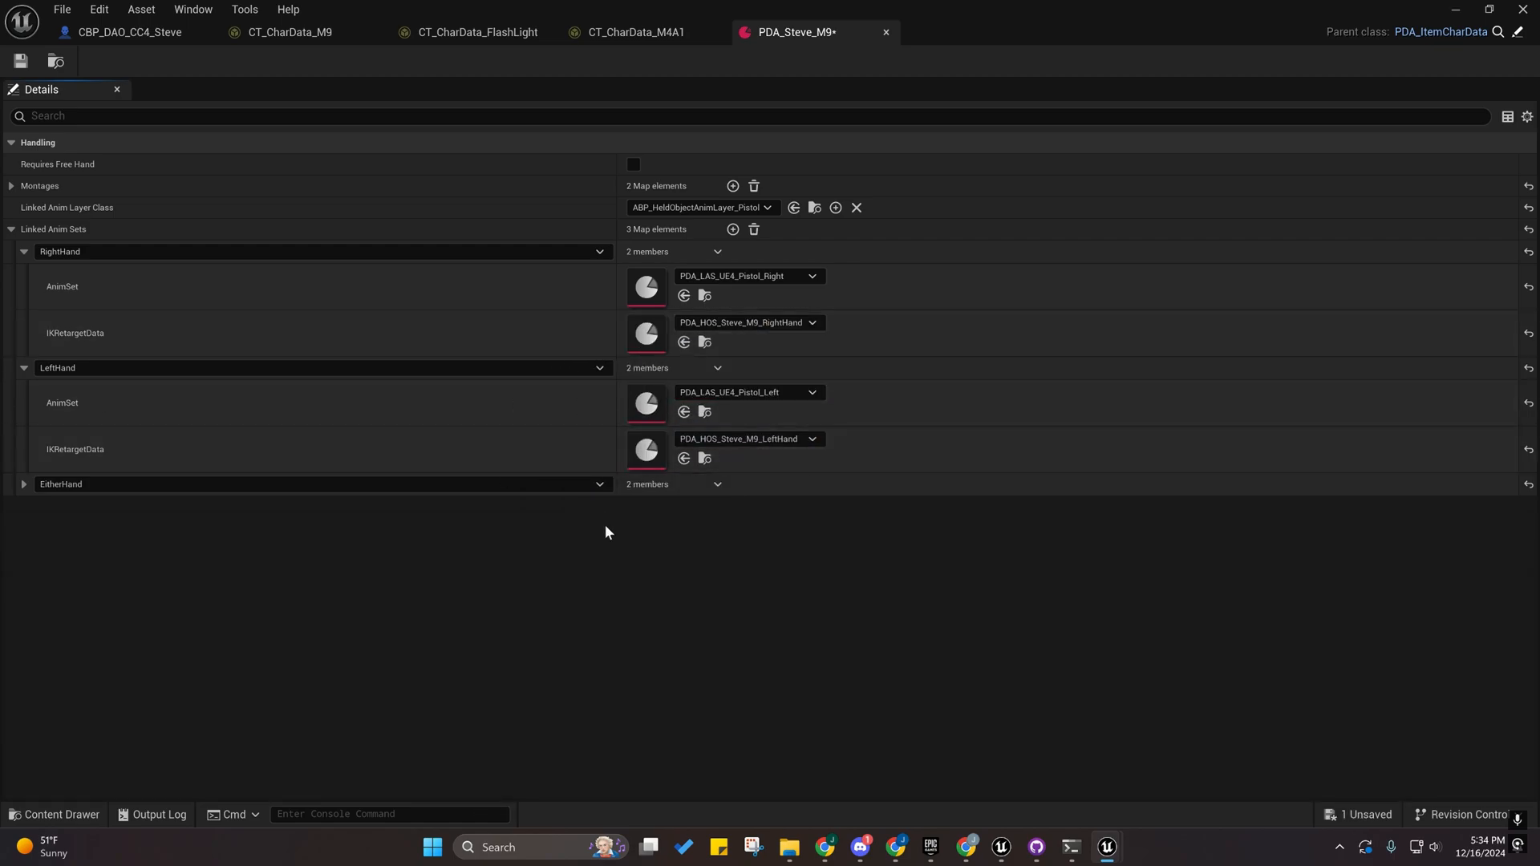
Assign PDA_HOS_Steve_M9_DualHand as the IKRetargetData of the EitherHand anim set and save PDA_Steve_M9.
left_click(24, 483)
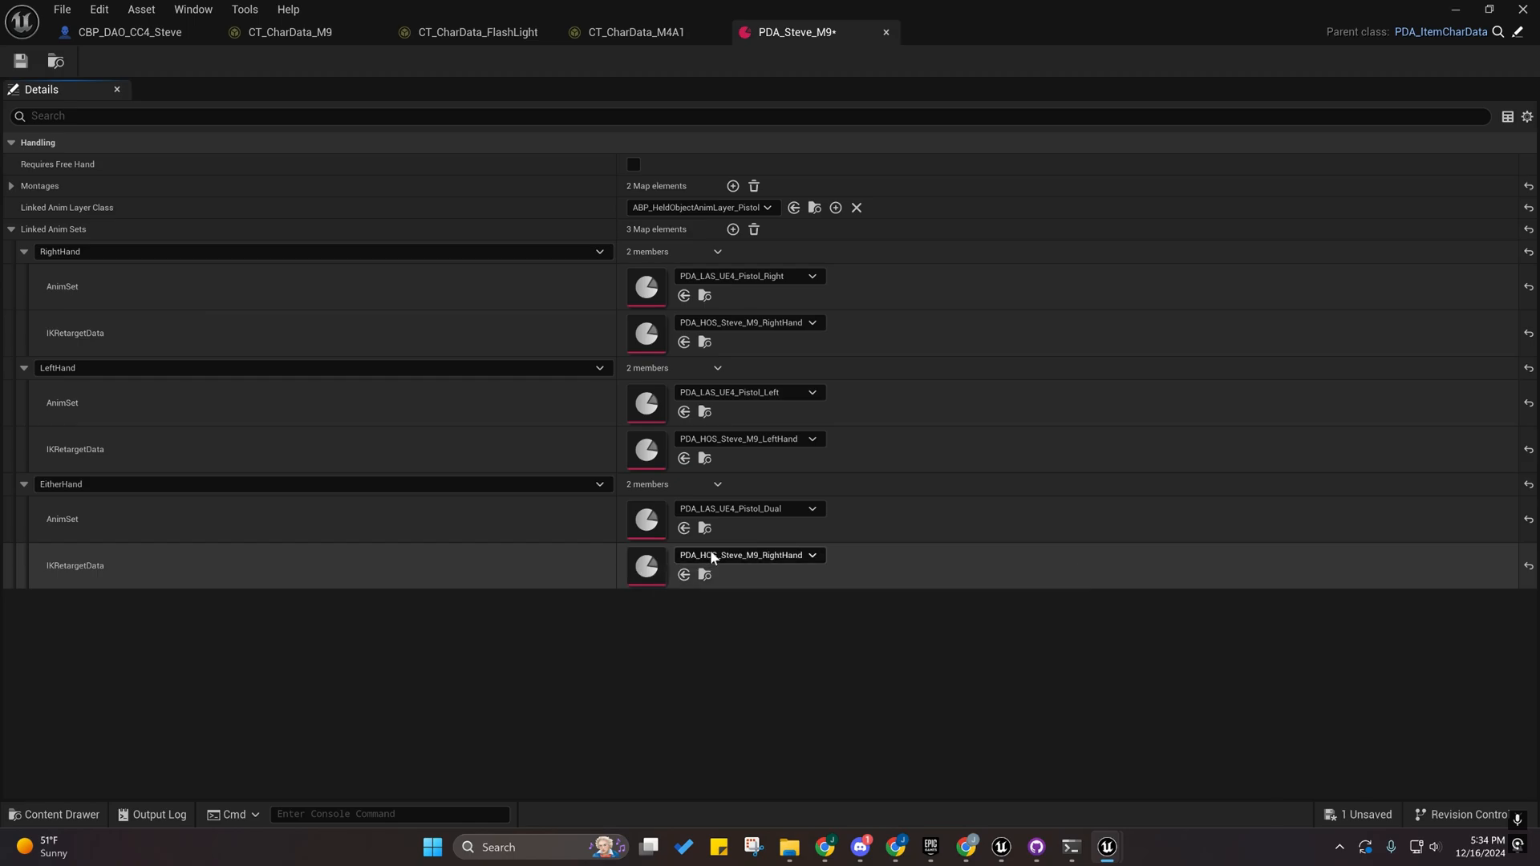
left_click(50, 815)
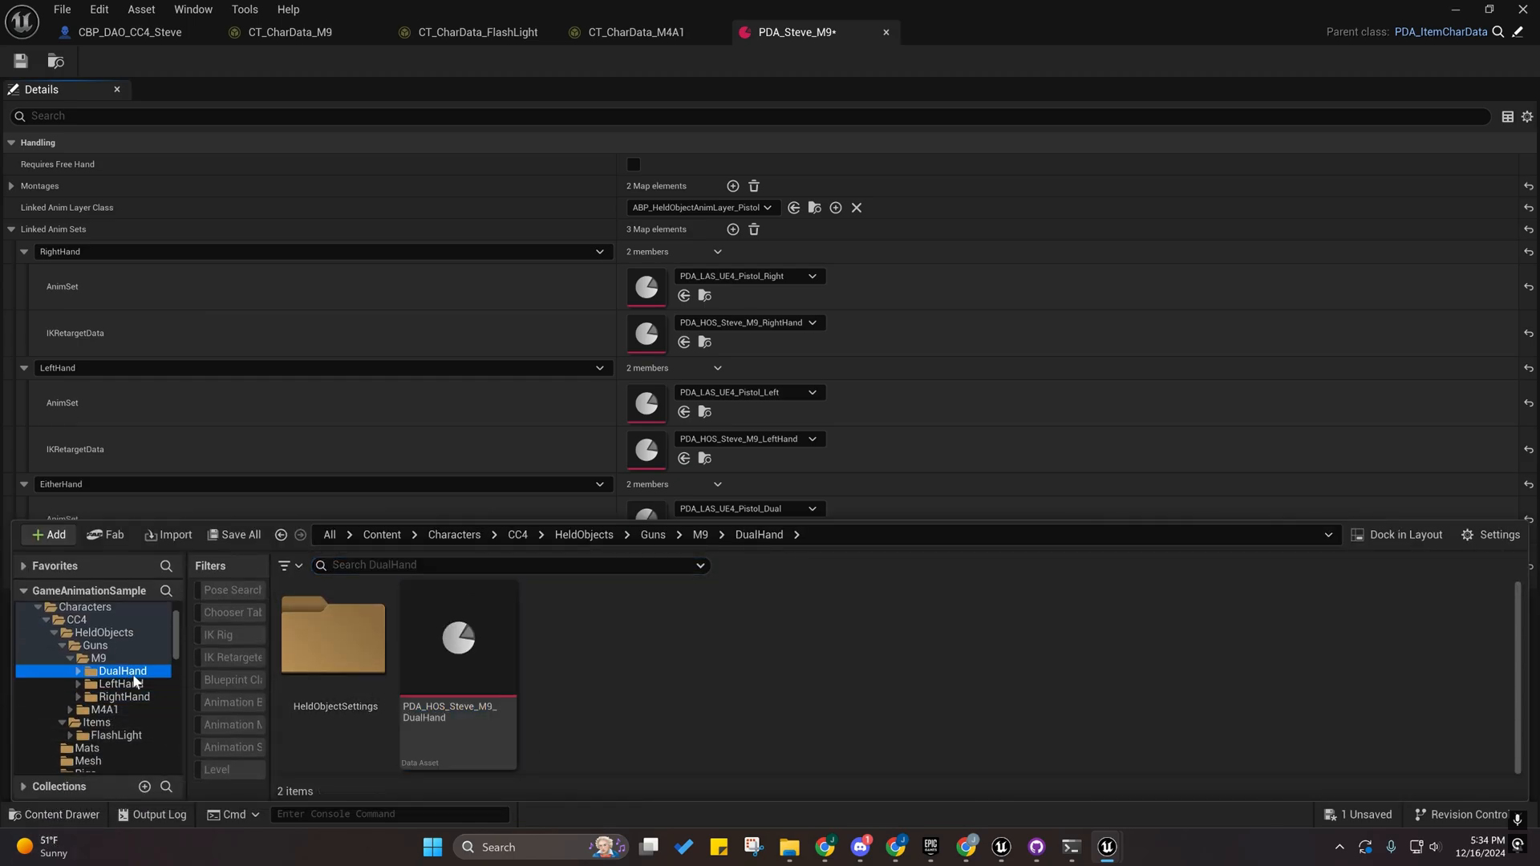
left_click_drag(458, 642, 646, 567)
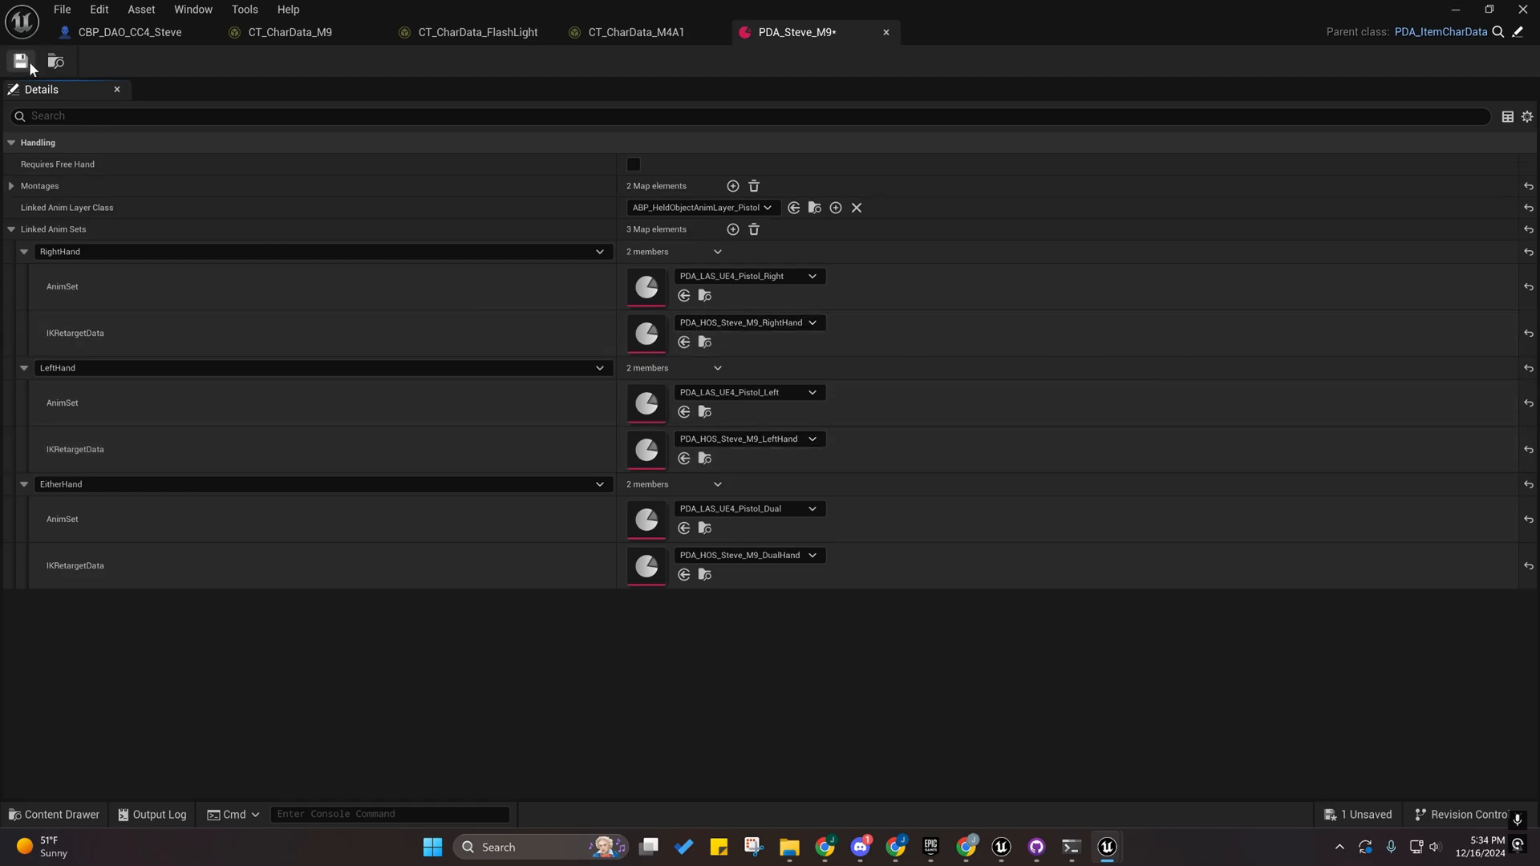
left_click(29, 63)
Pick up an M9 in the running level to test the character's holding pose, and return to PDA_Steve_M9.
left_click(1453, 12)
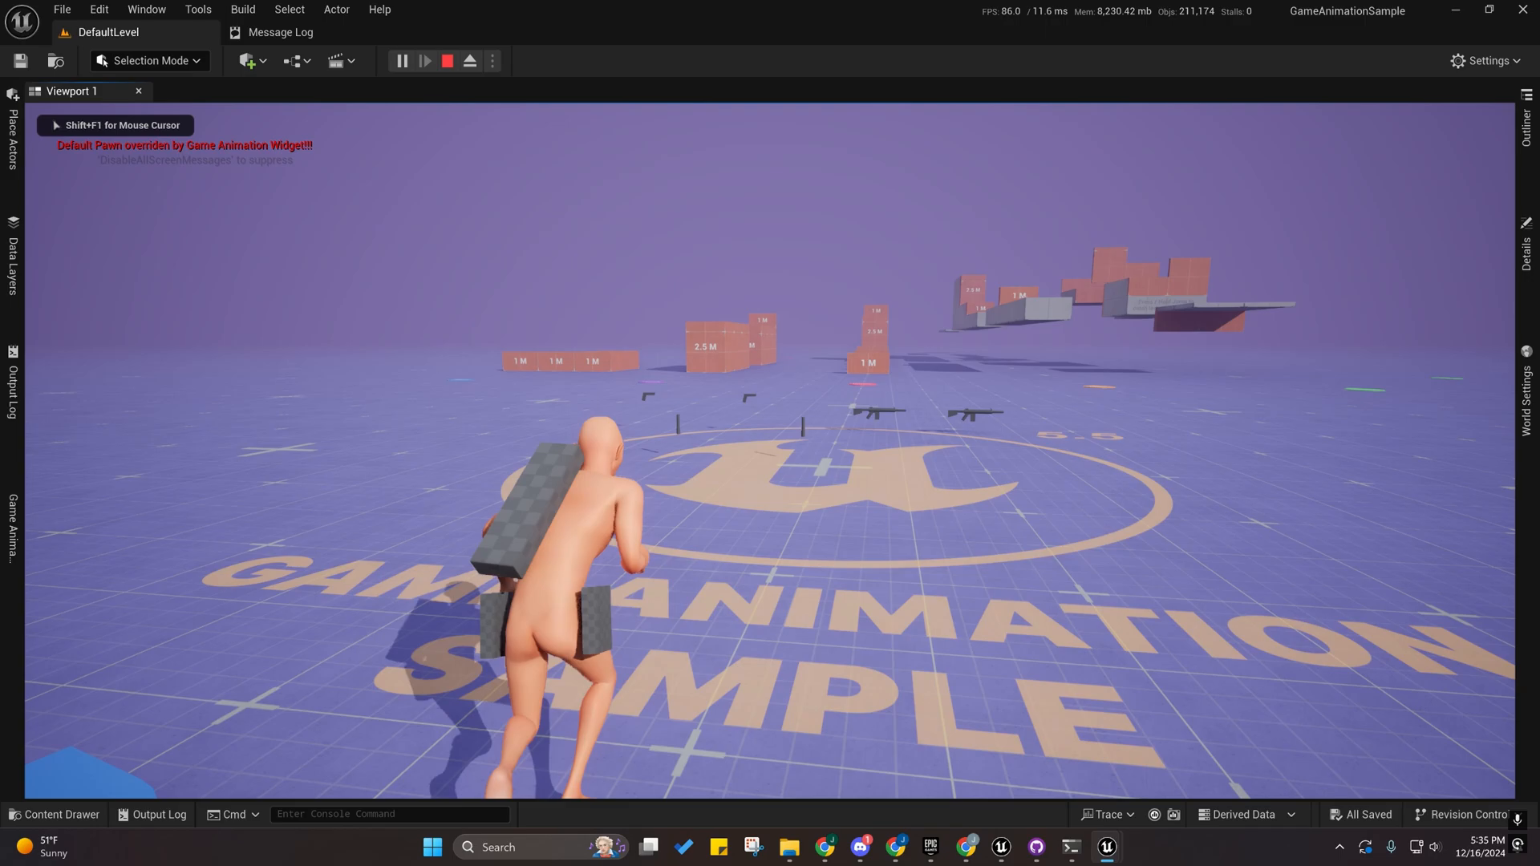
key("w")
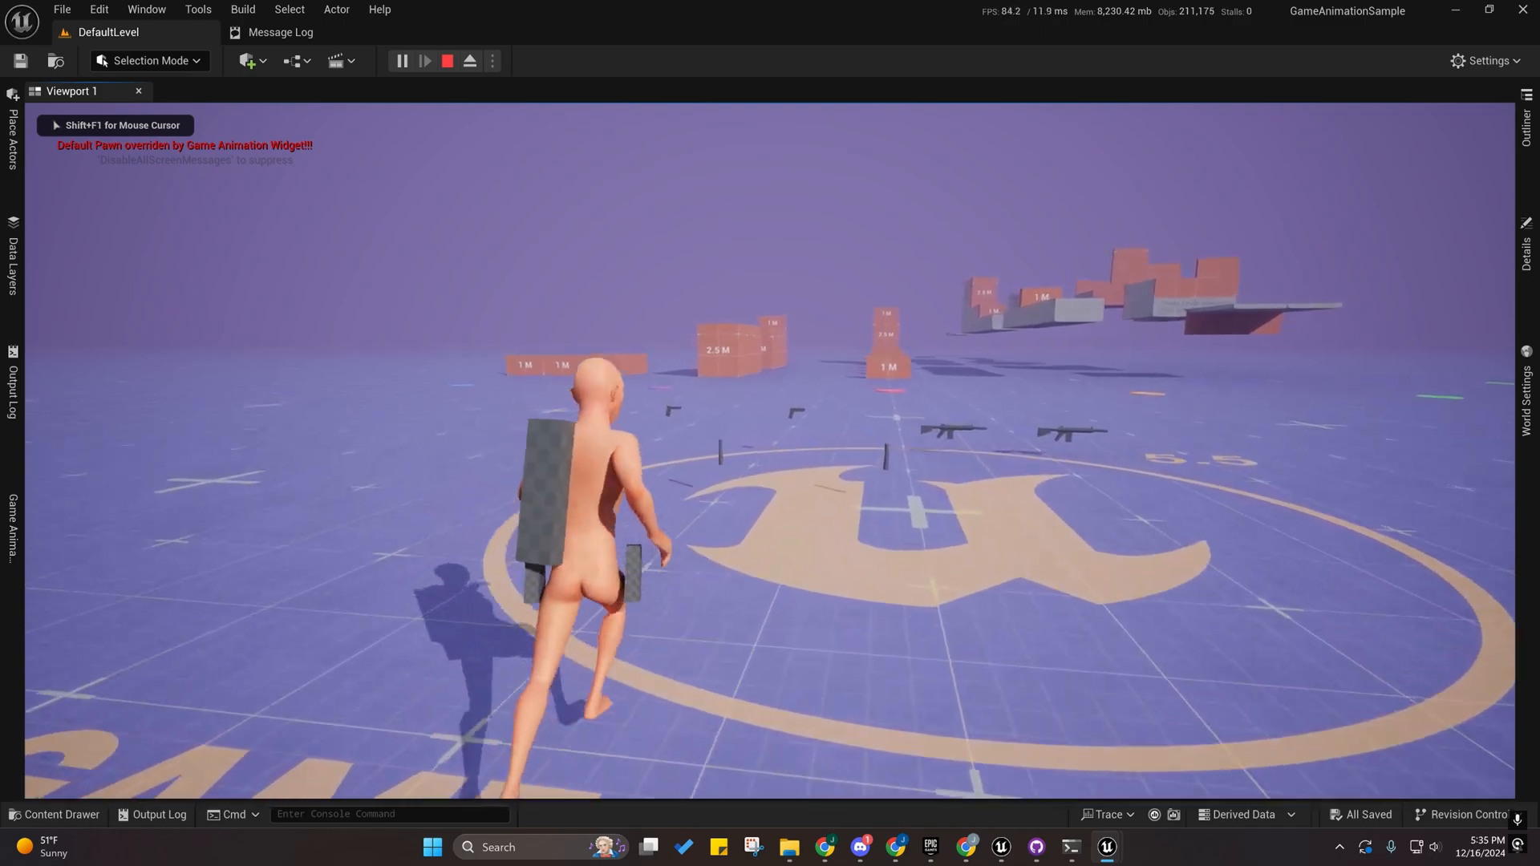
key("e")
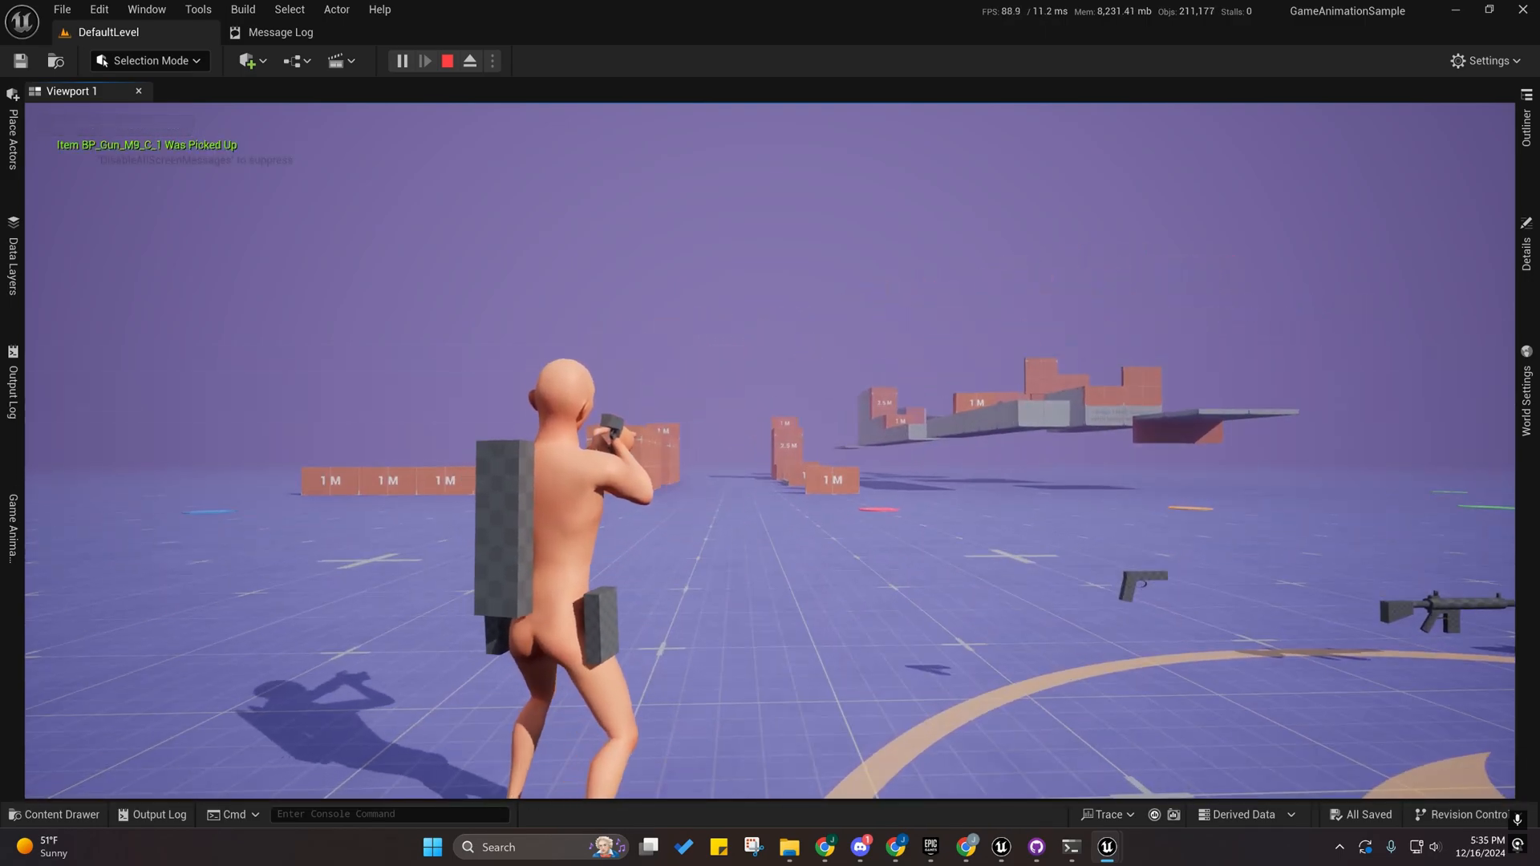
key("shift+F1")
mouse_move(1107, 847)
left_click(1138, 789)
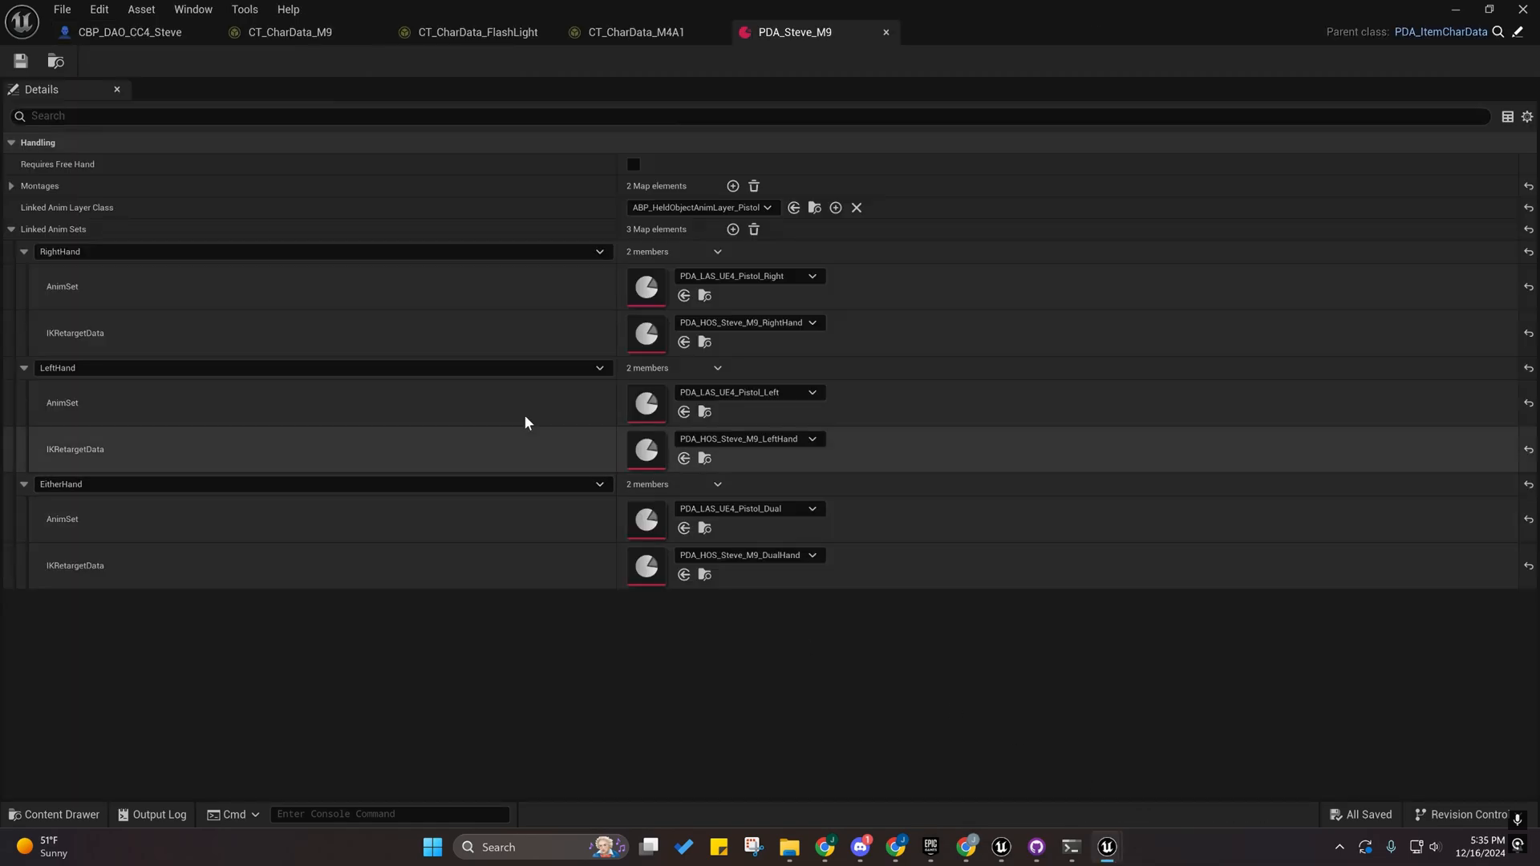
Open the Hand R held object offset asset from the M9 right-hand IK retarget data and expand its Socket Offset.
double_click(647, 338)
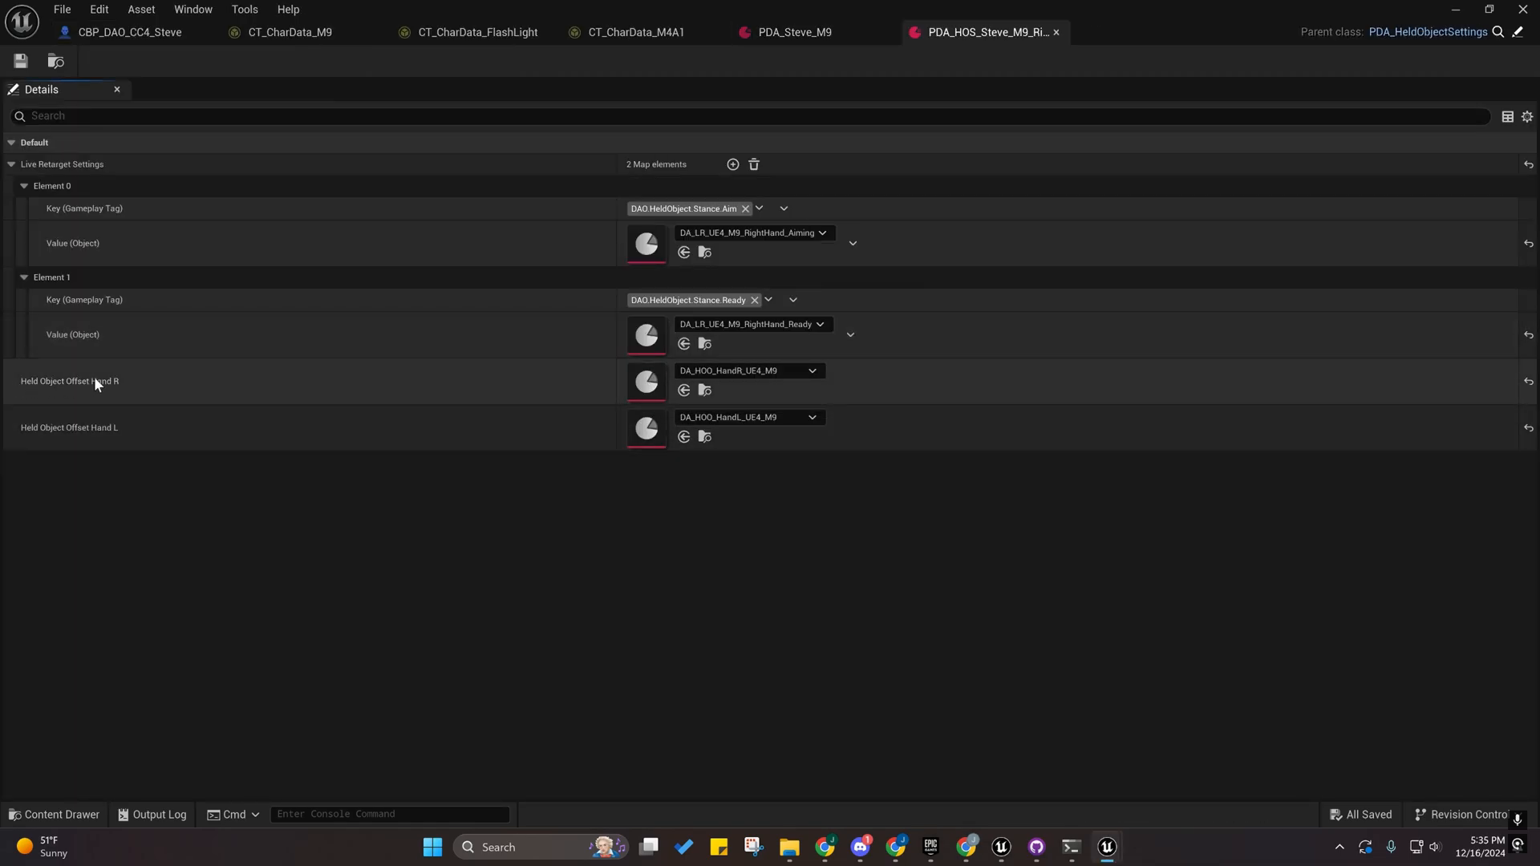
double_click(644, 382)
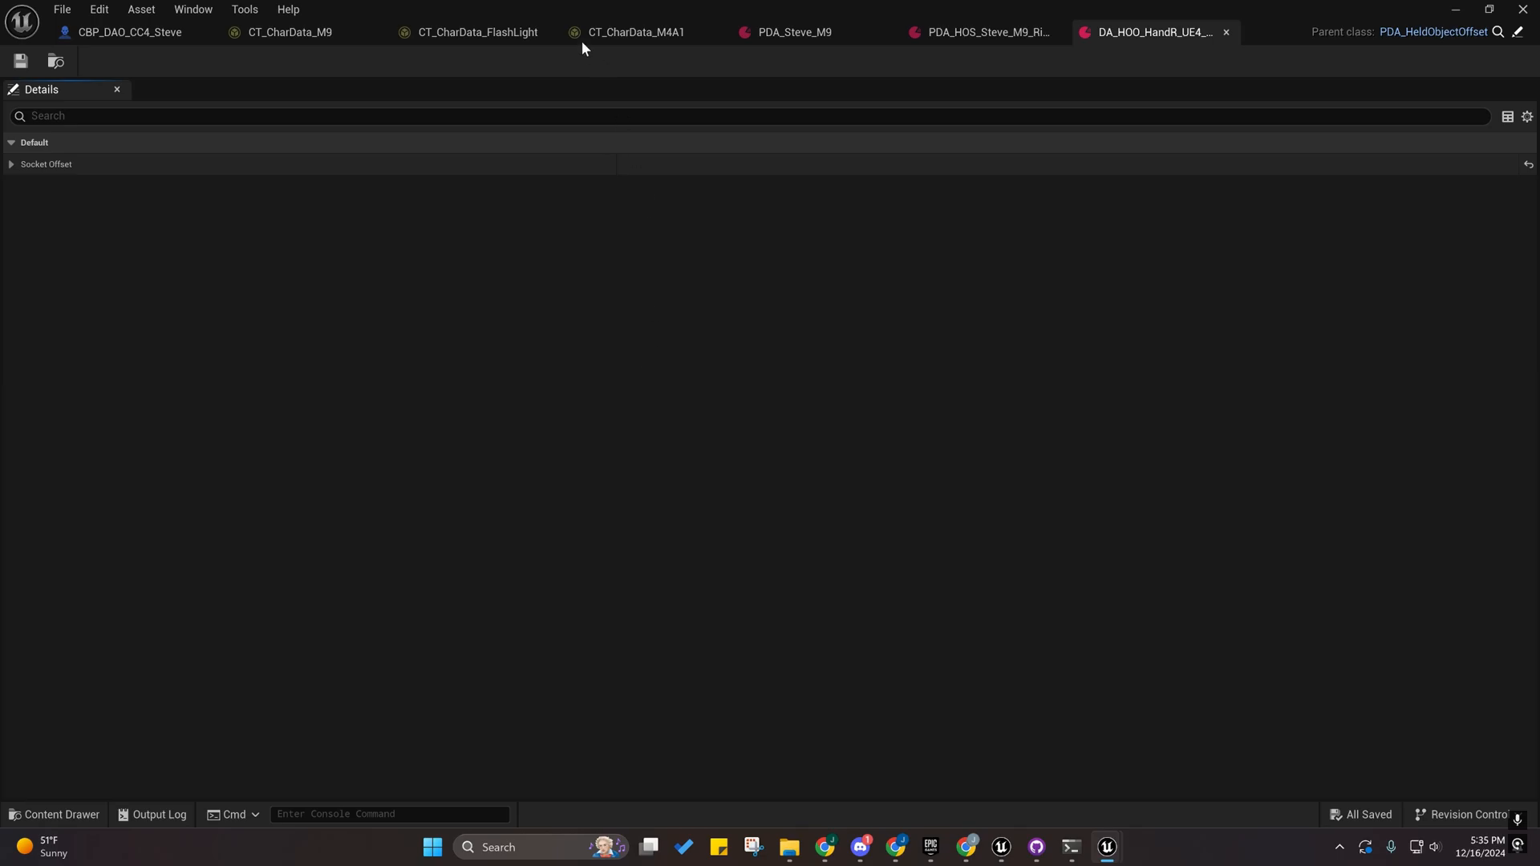
right_click(45, 142)
left_click(104, 190)
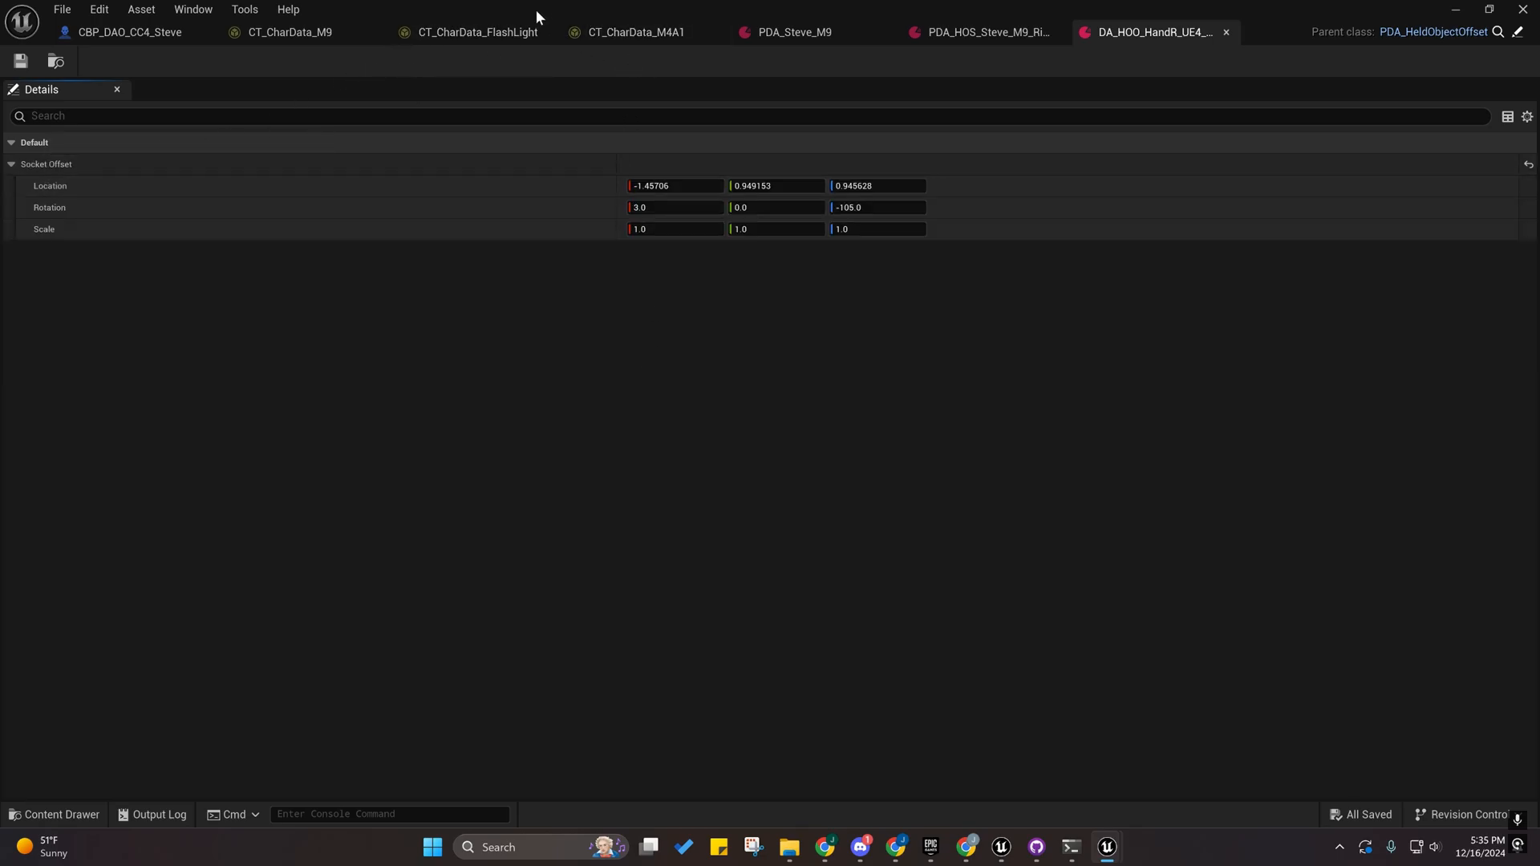
Arrange the offset editor beside the running game view with a wider viewport, and reset the Socket Offset to its defaults.
left_click_drag(535, 8, 1528, 477)
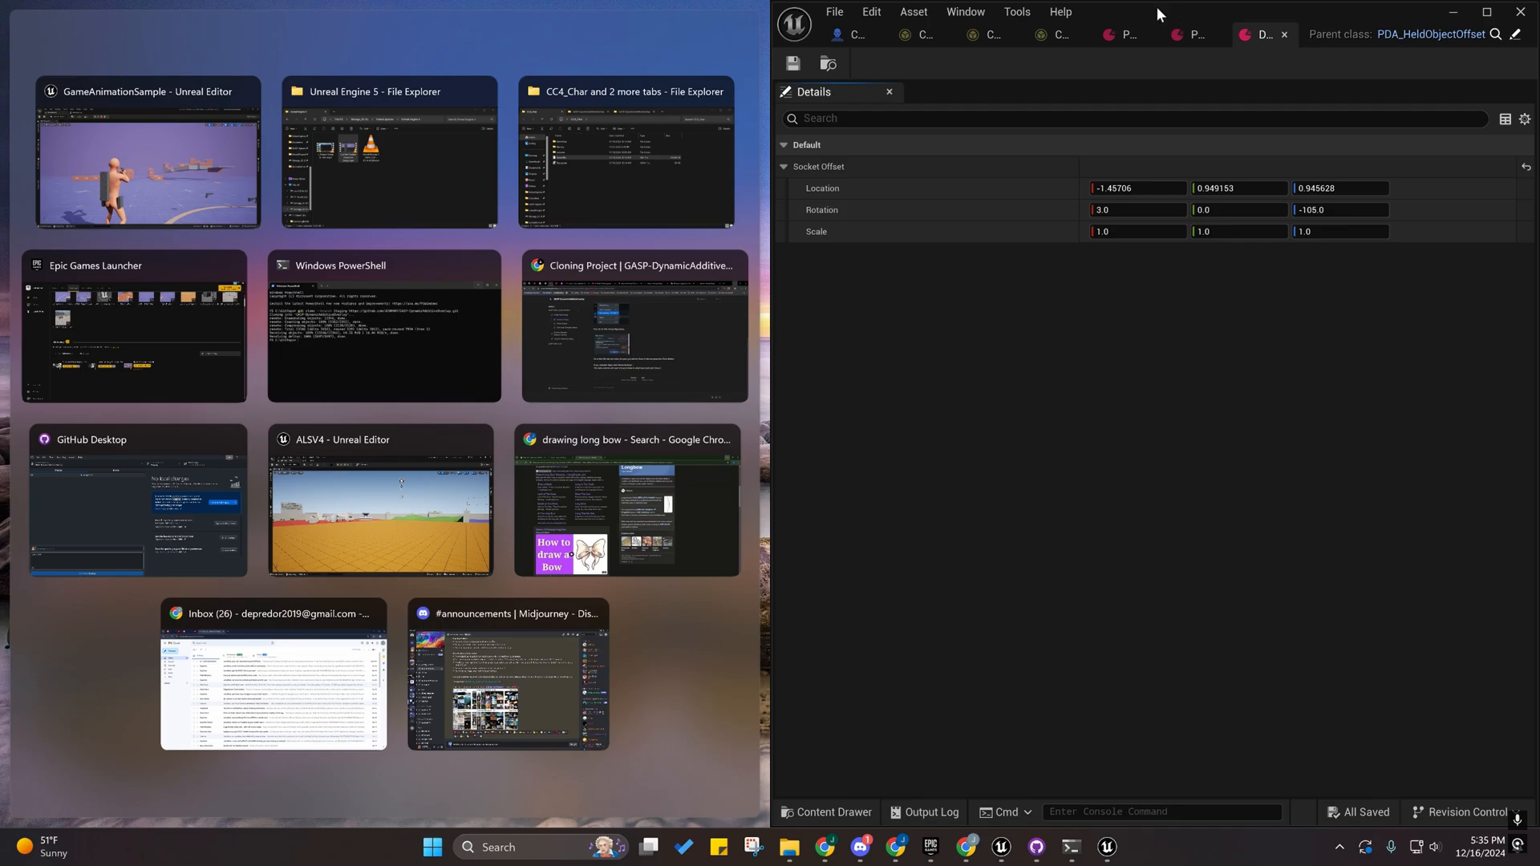
left_click(1157, 10)
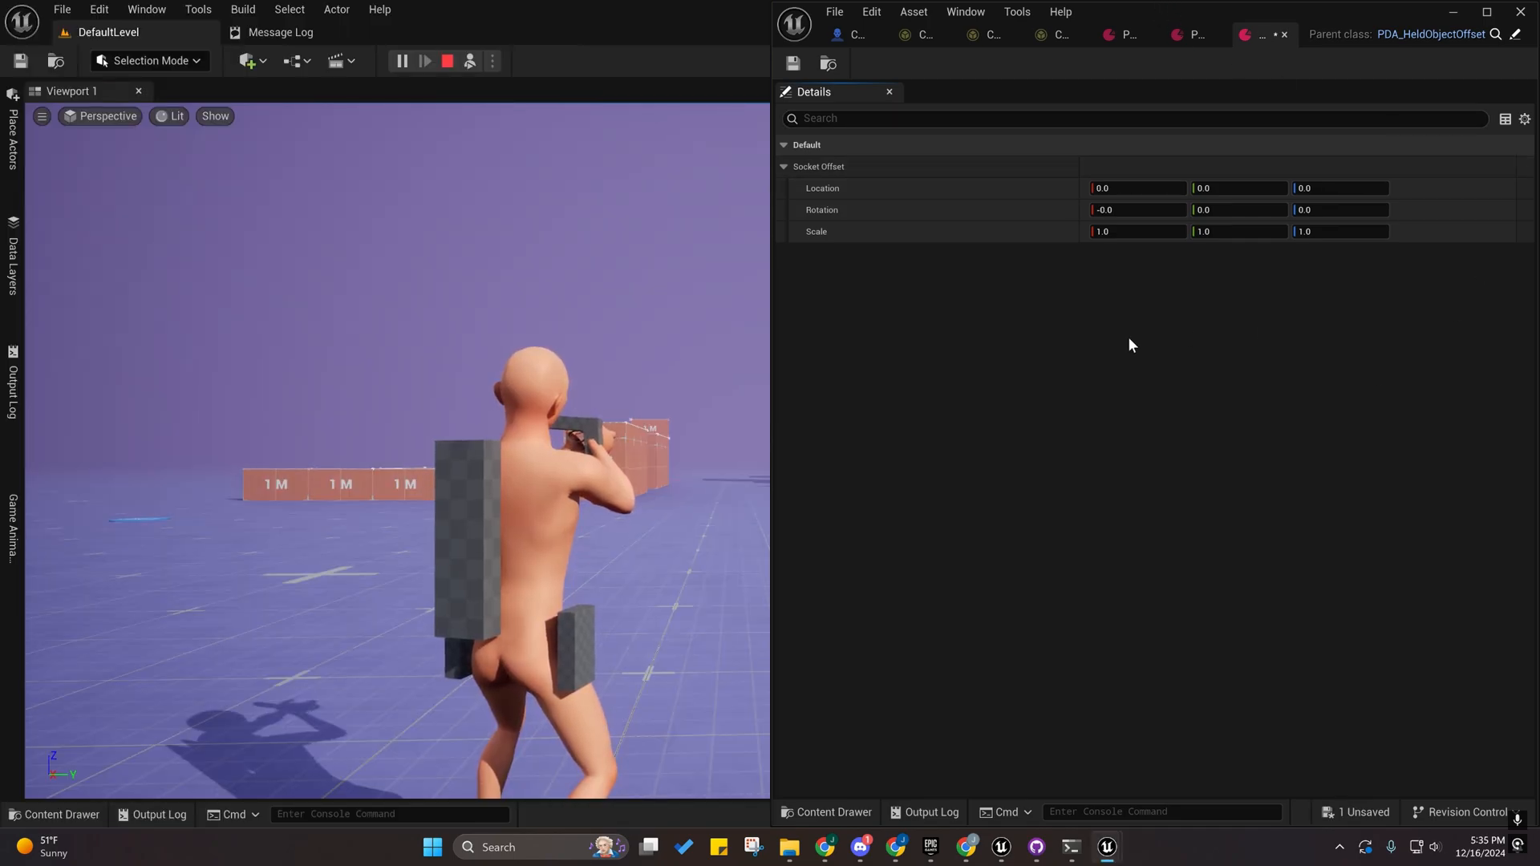
left_click(633, 401)
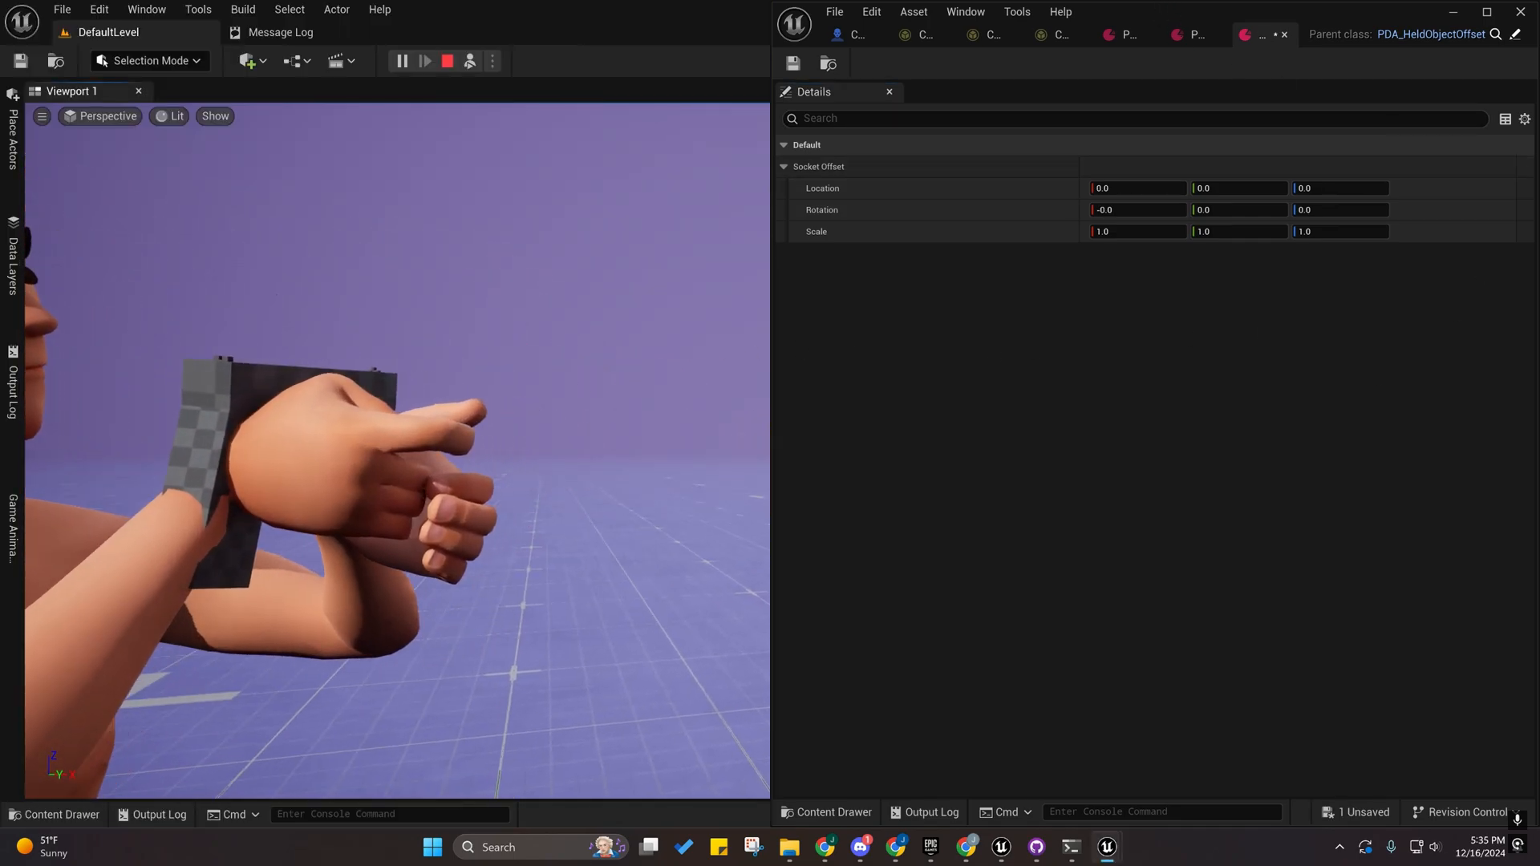
left_click_drag(772, 369, 1099, 393)
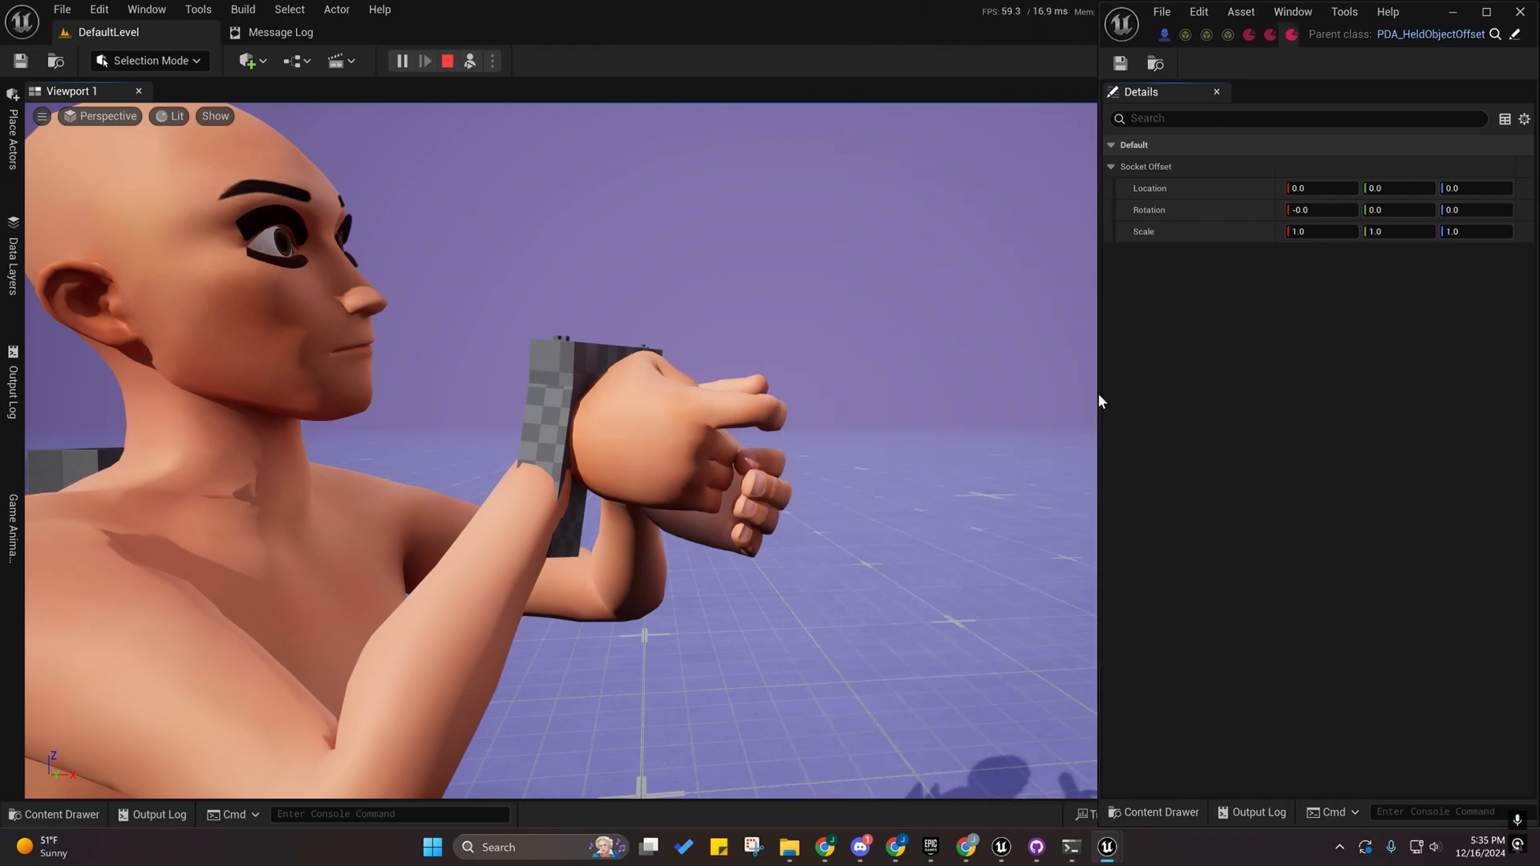
left_click(835, 348)
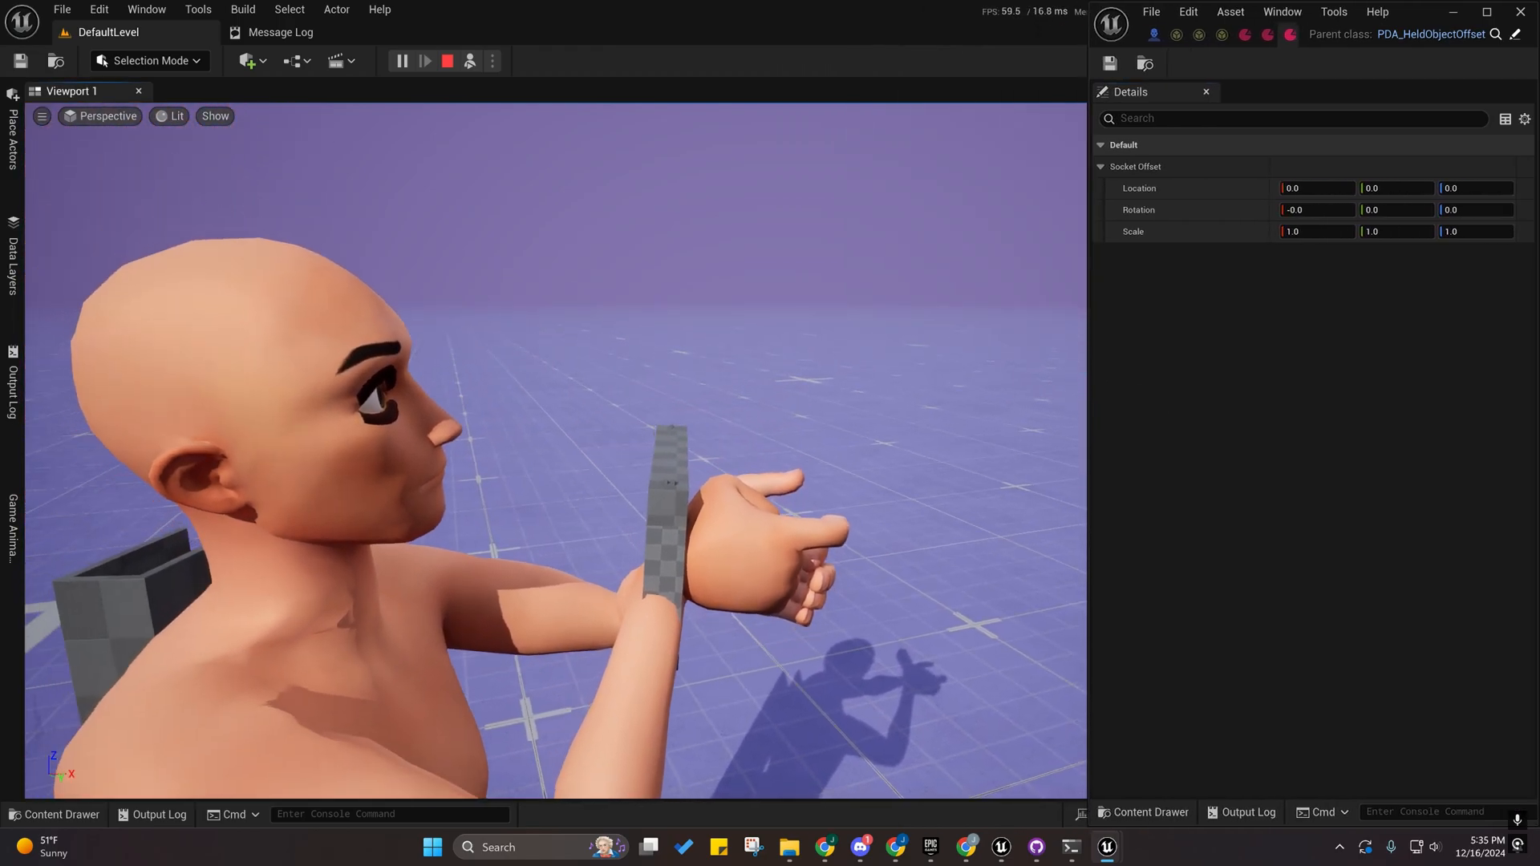
Try rotating the pistol about the X and Y axes of the Socket Offset, resetting the offset after each trial.
key("shift+F1")
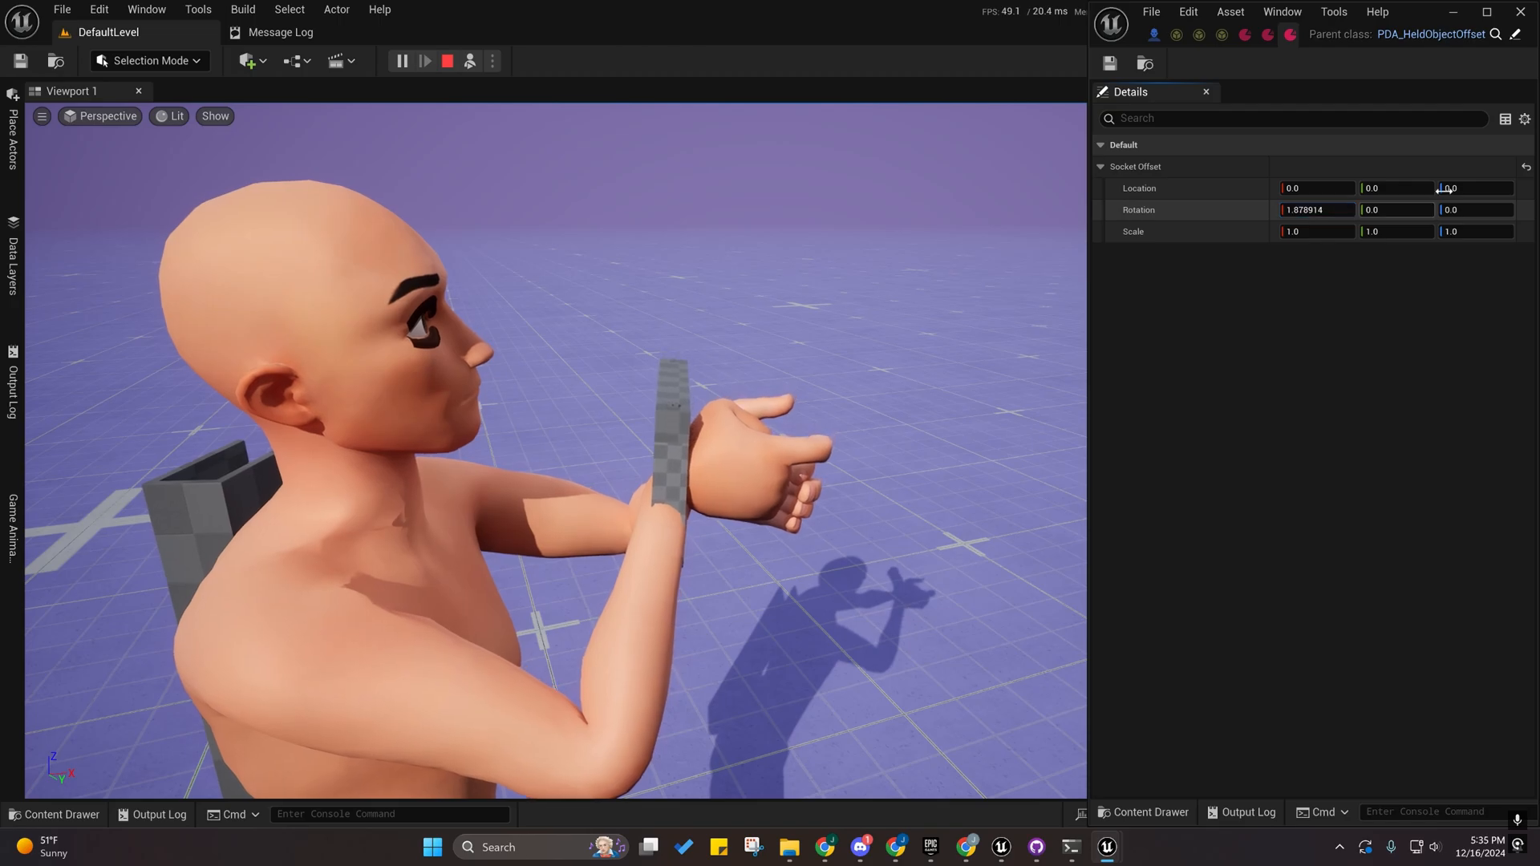
left_click(1526, 166)
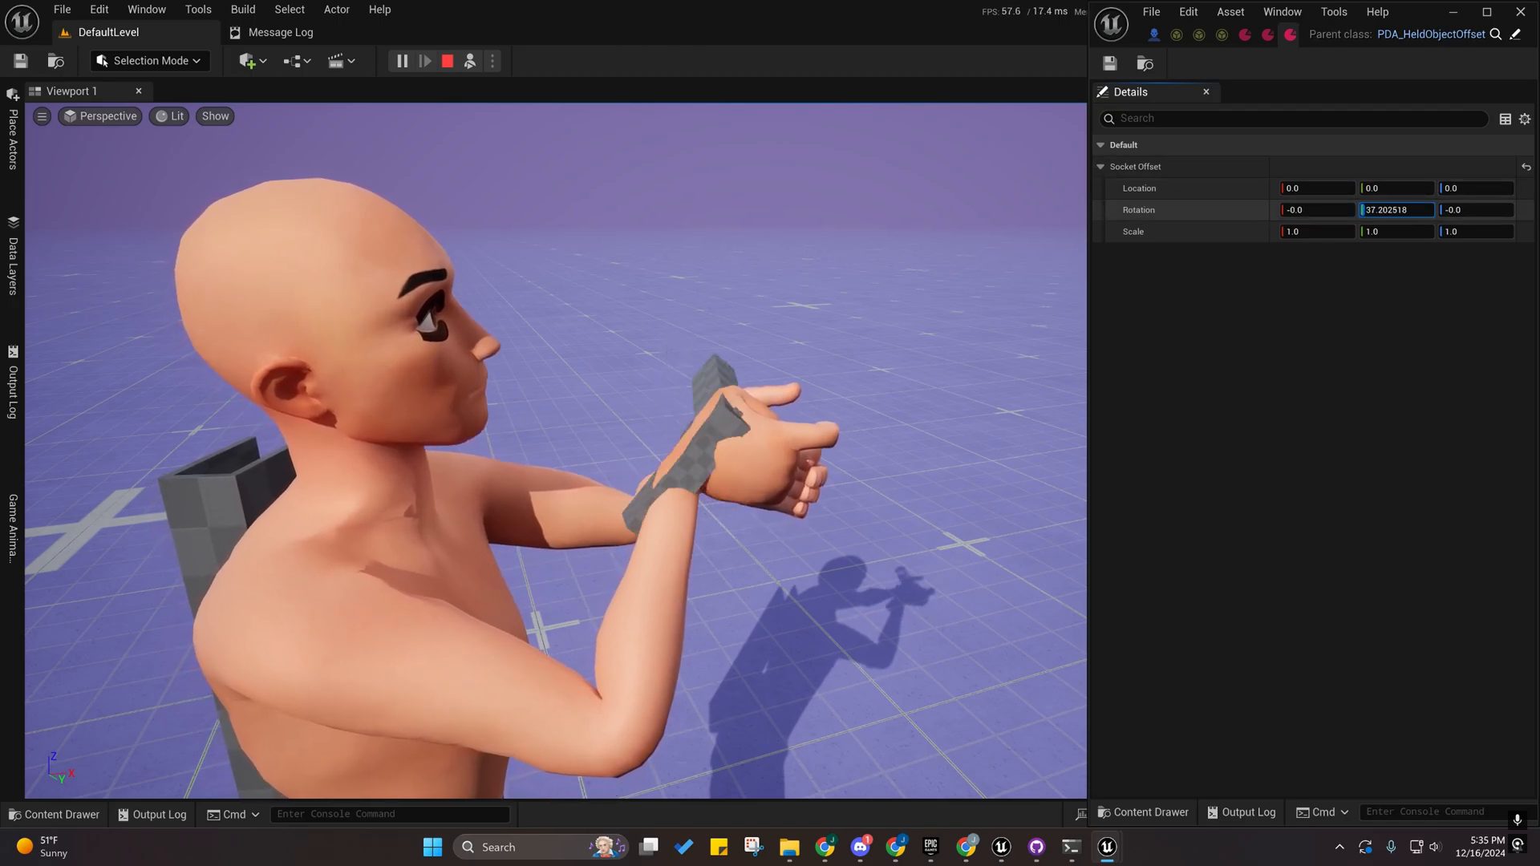
type("07317")
key("Return")
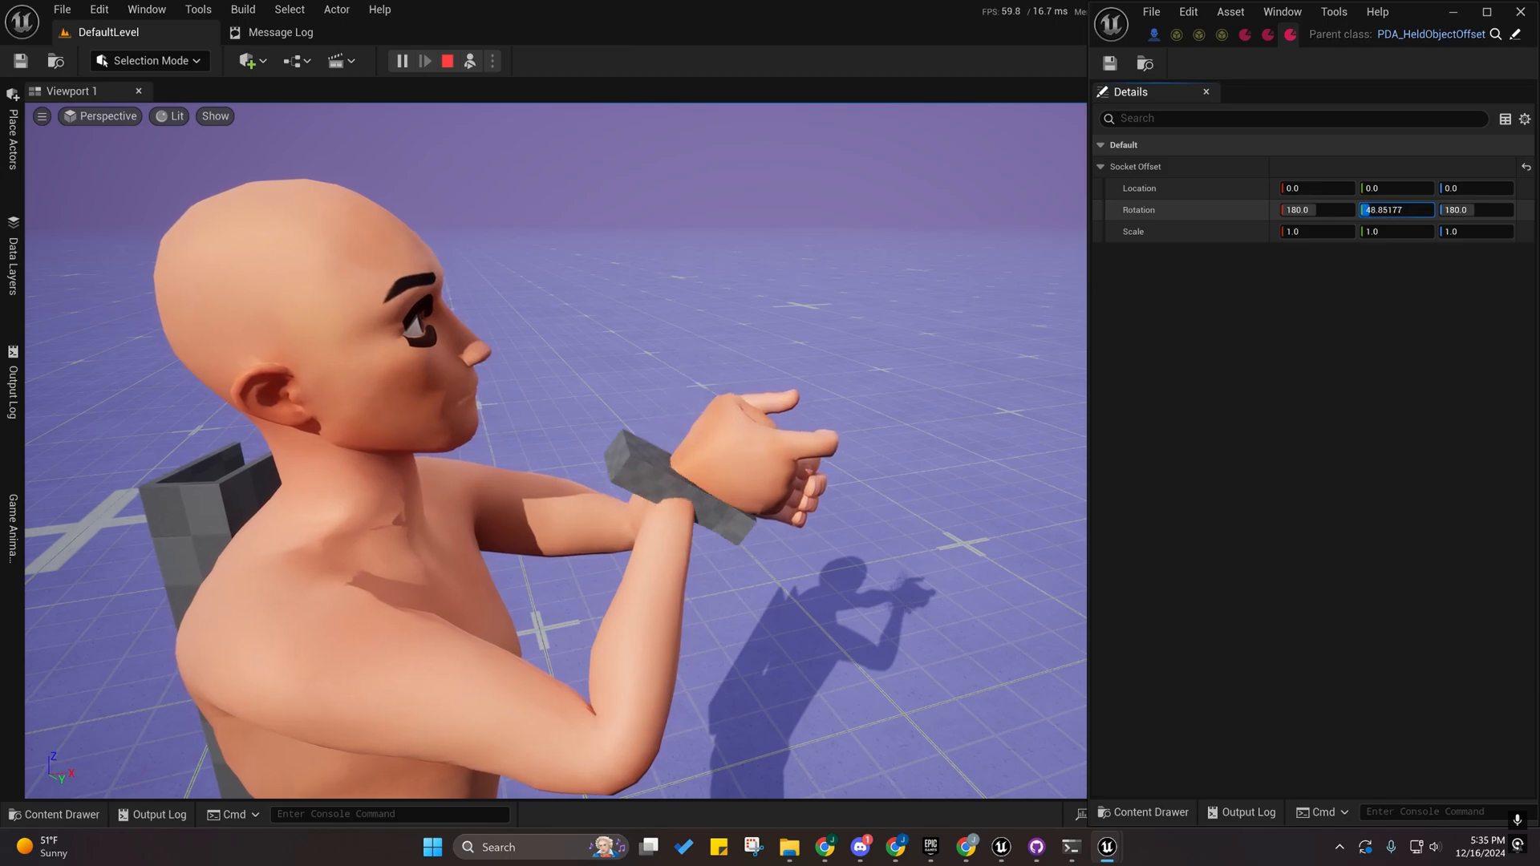
left_click(1526, 167)
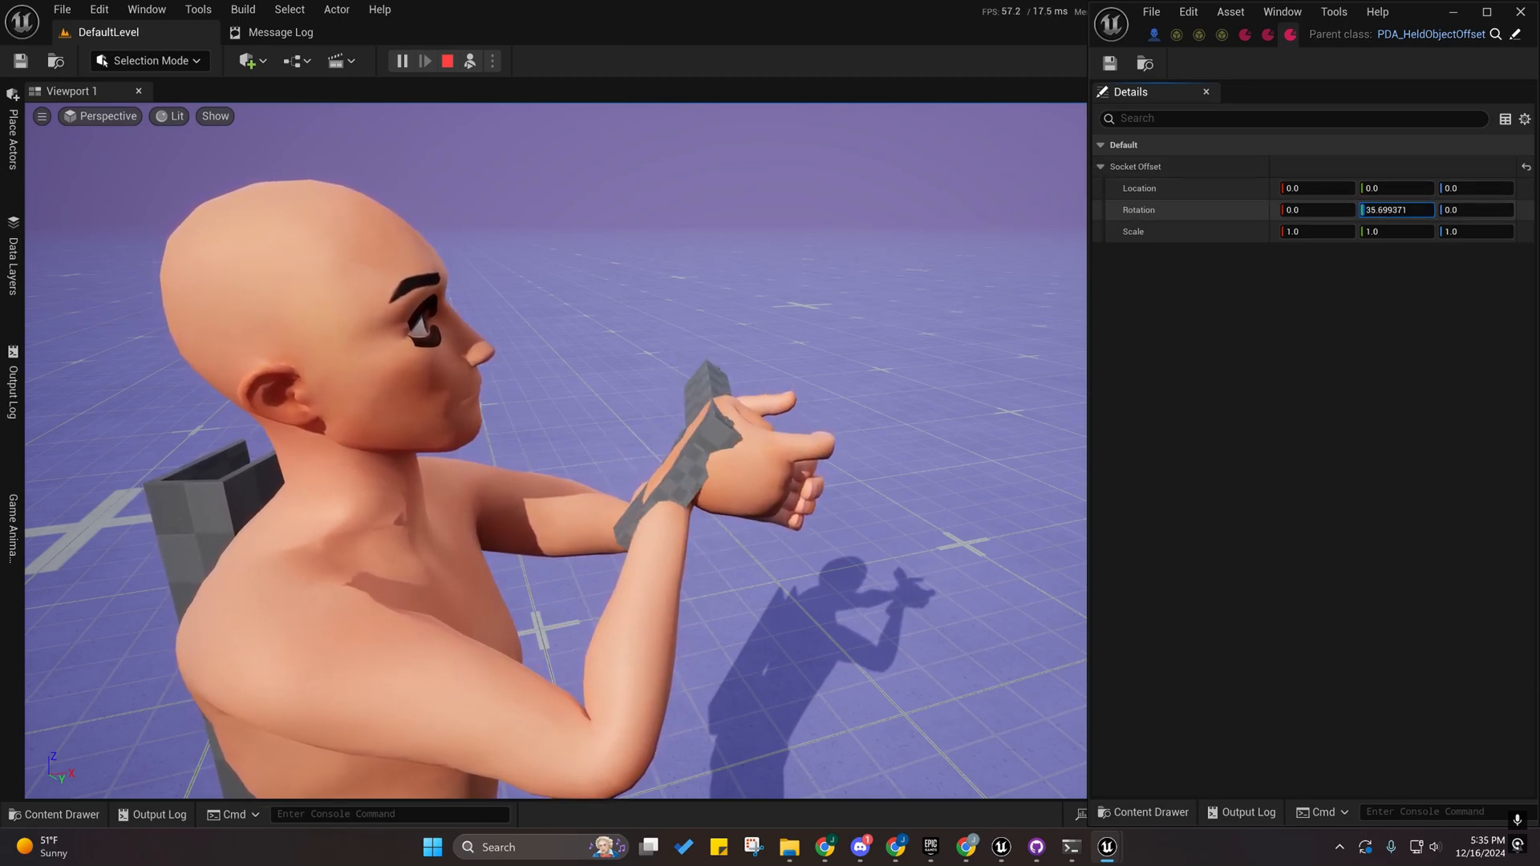
left_click(1526, 167)
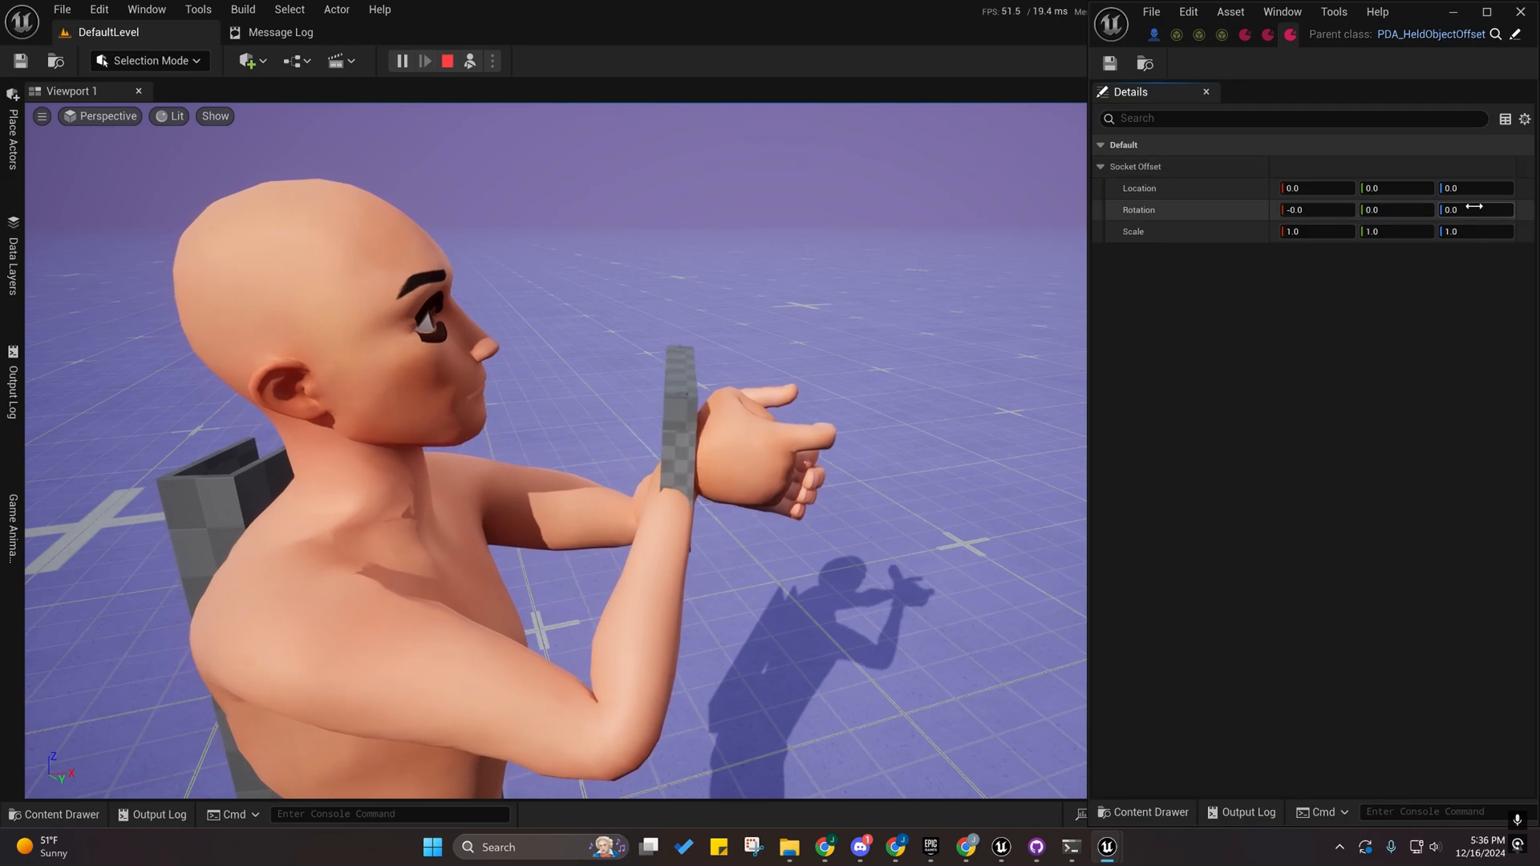
Set the Socket Offset's Z rotation to 90 and its location to about -6.56, 1.92, 2.07 to seat the pistol in the hand.
left_click(1475, 209)
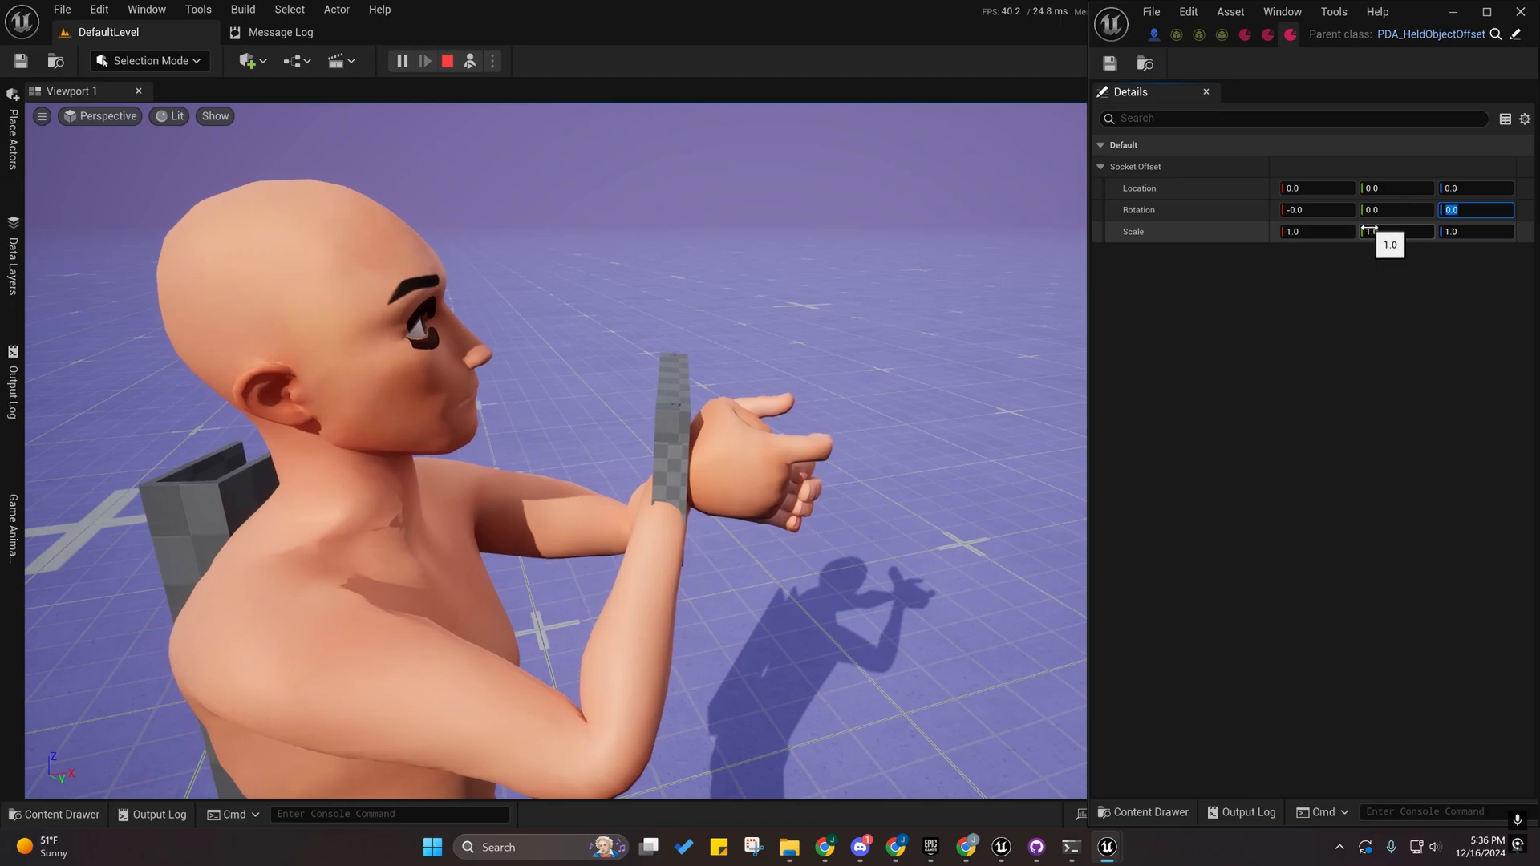
left_click(930, 383)
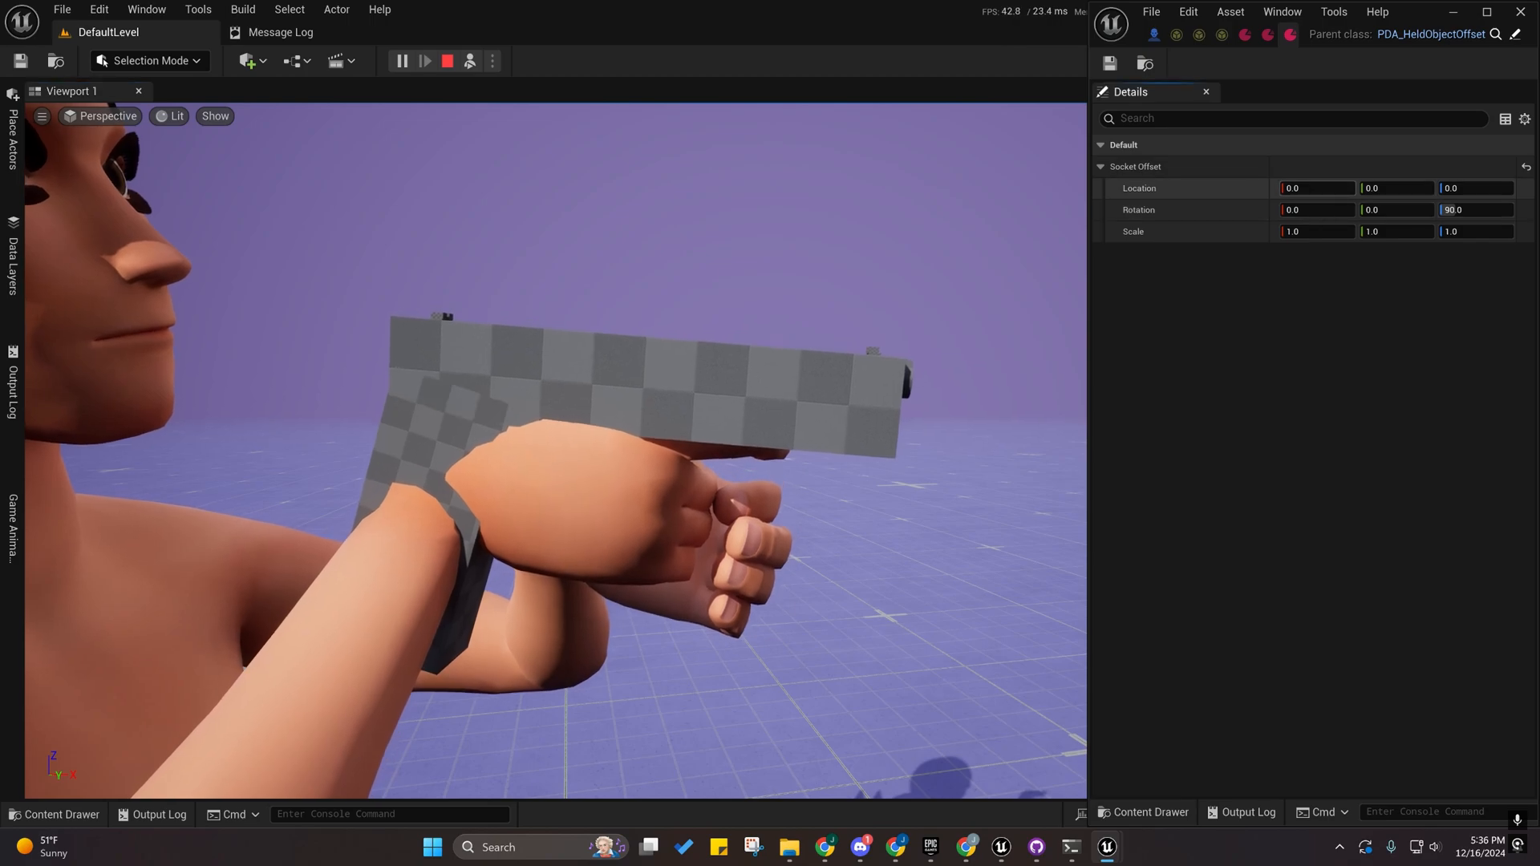
left_click_drag(1316, 187, 1299, 187)
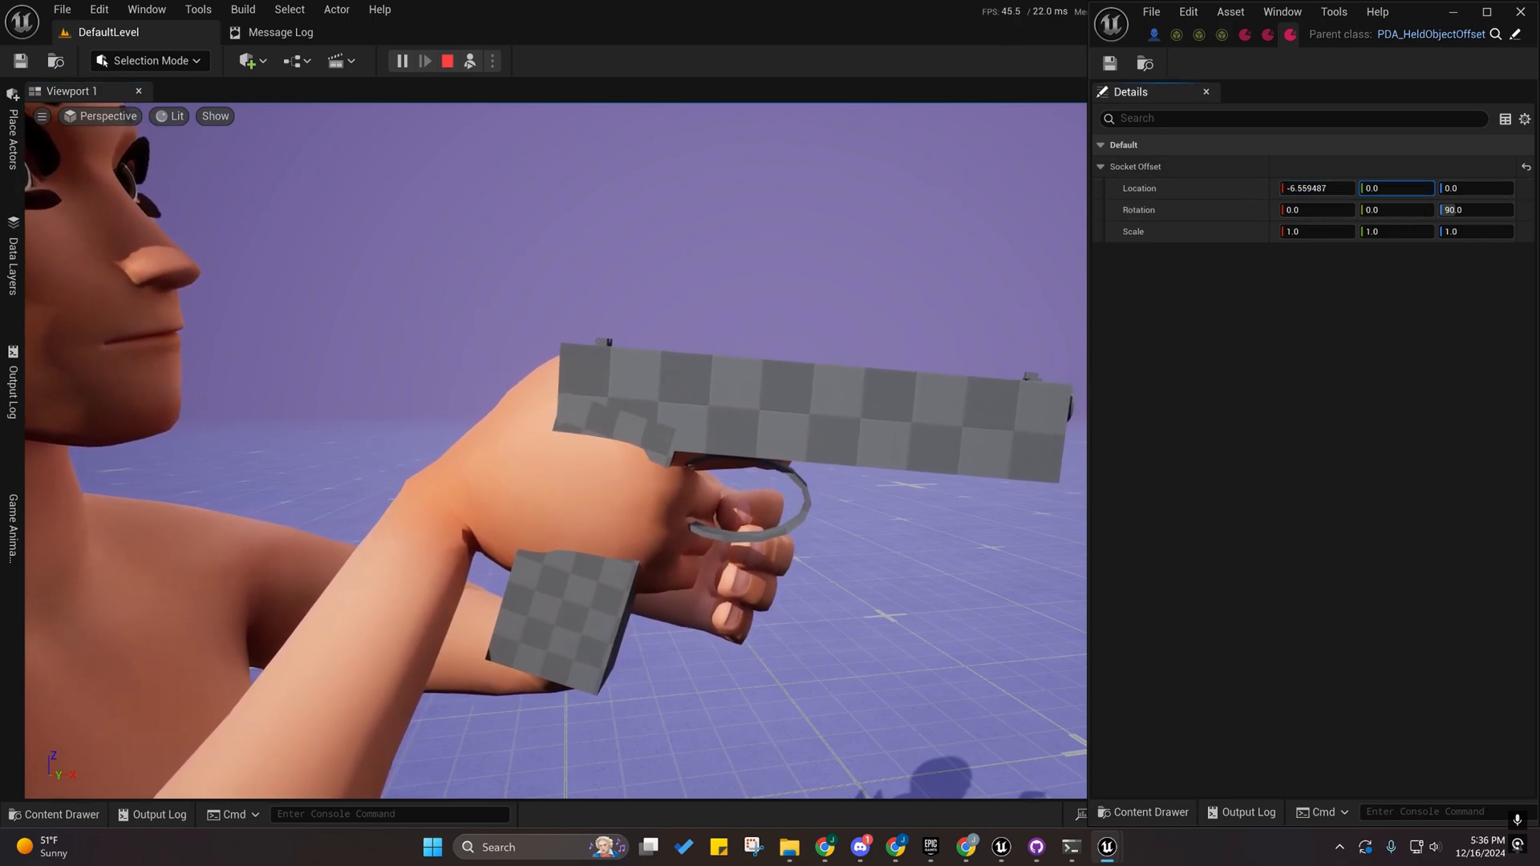
left_click_drag(1396, 188, 1411, 188)
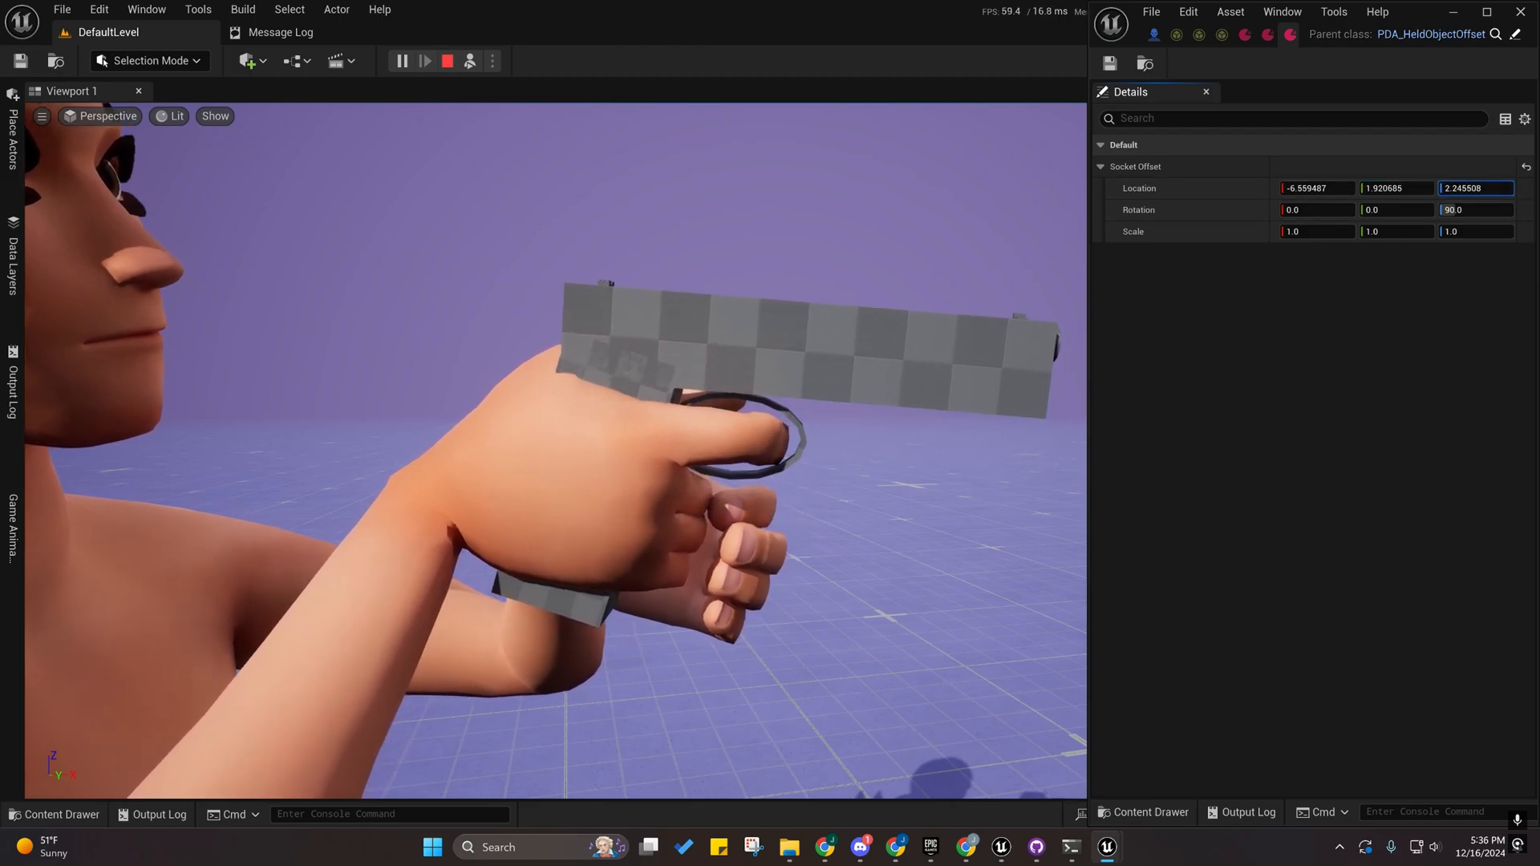
right_click_drag(850, 417, 497, 425)
right_click_drag(1016, 358, 1051, 360)
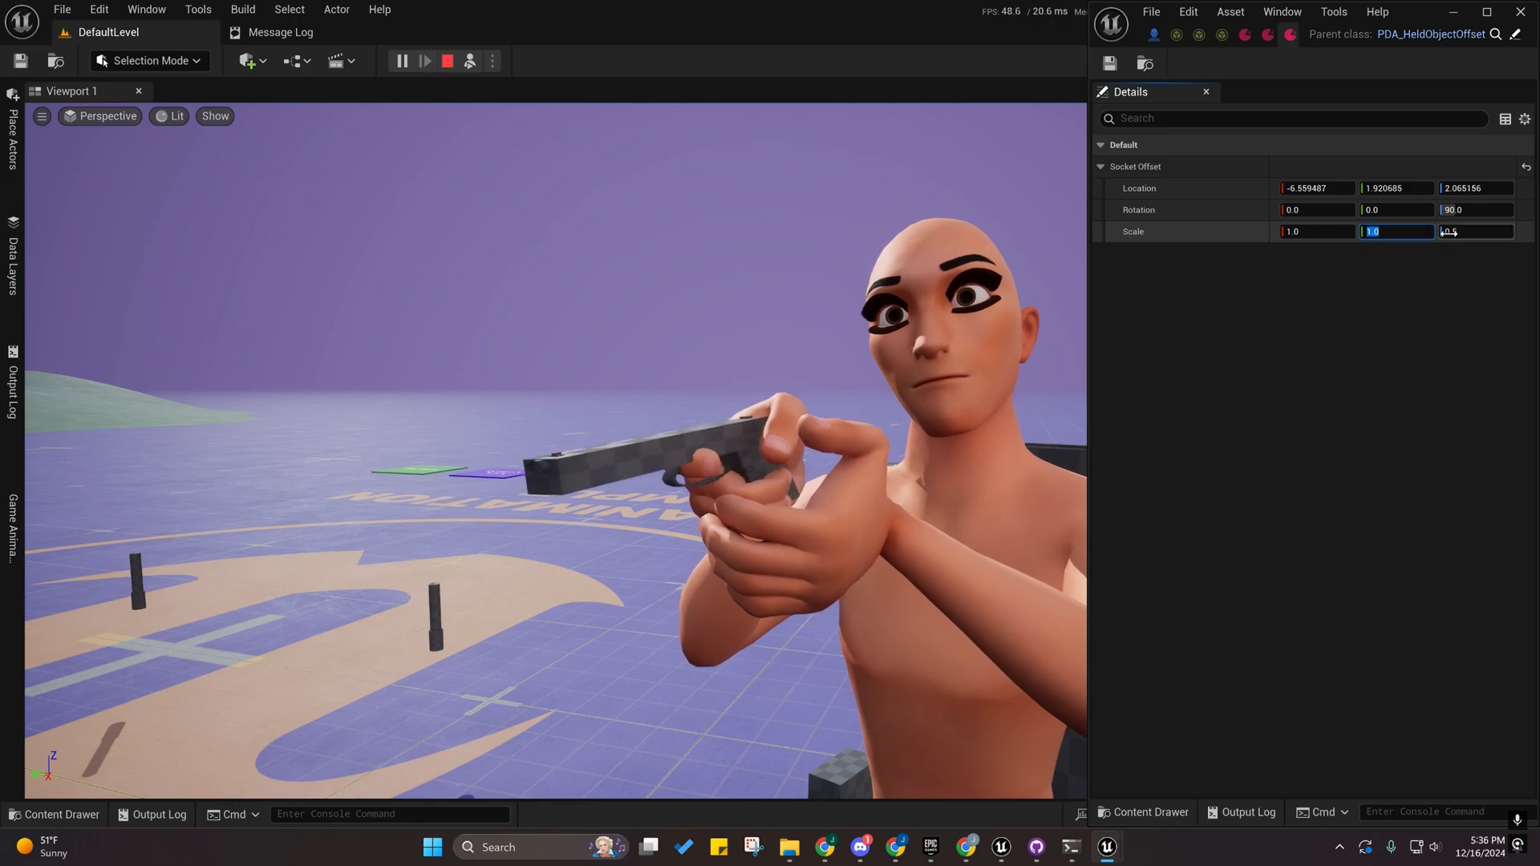
key("Return")
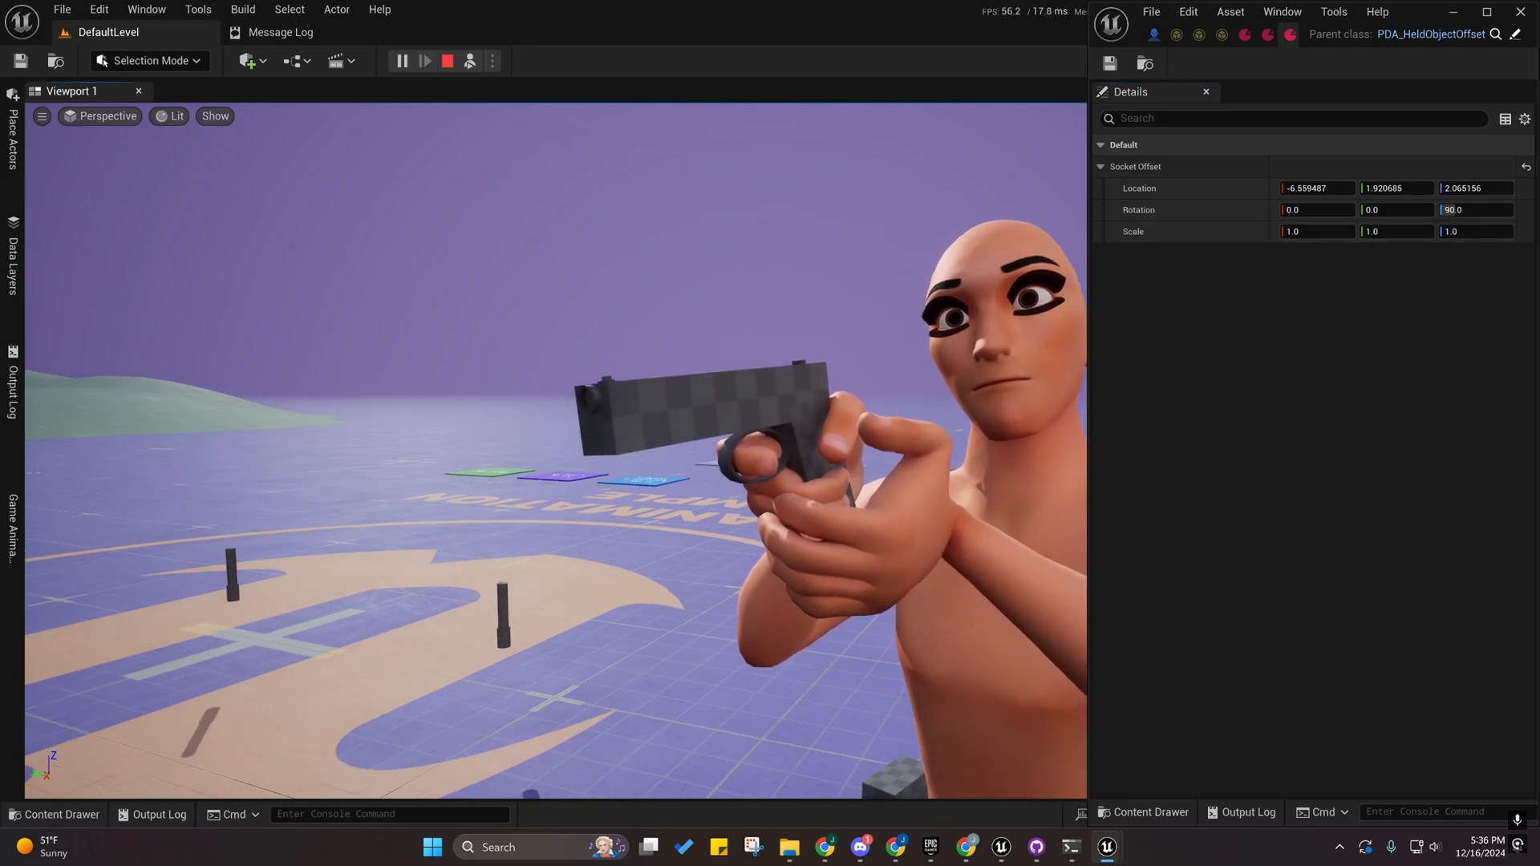
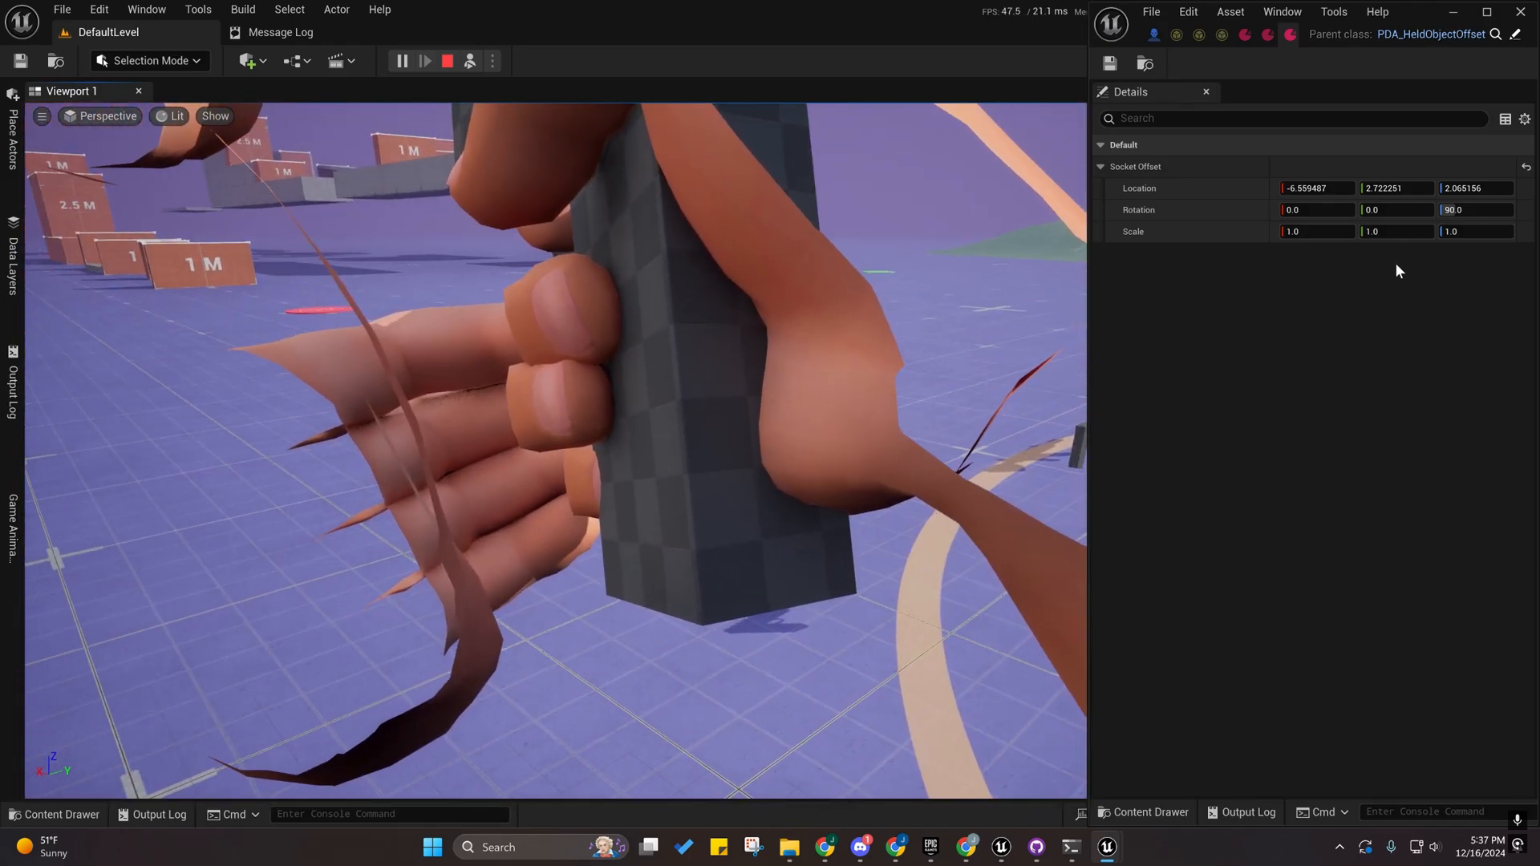
Refine the pistol grip by setting the Socket Offset's Y rotation to -8 and its Y location to about 2.34.
left_click_drag(1395, 187, 1405, 188)
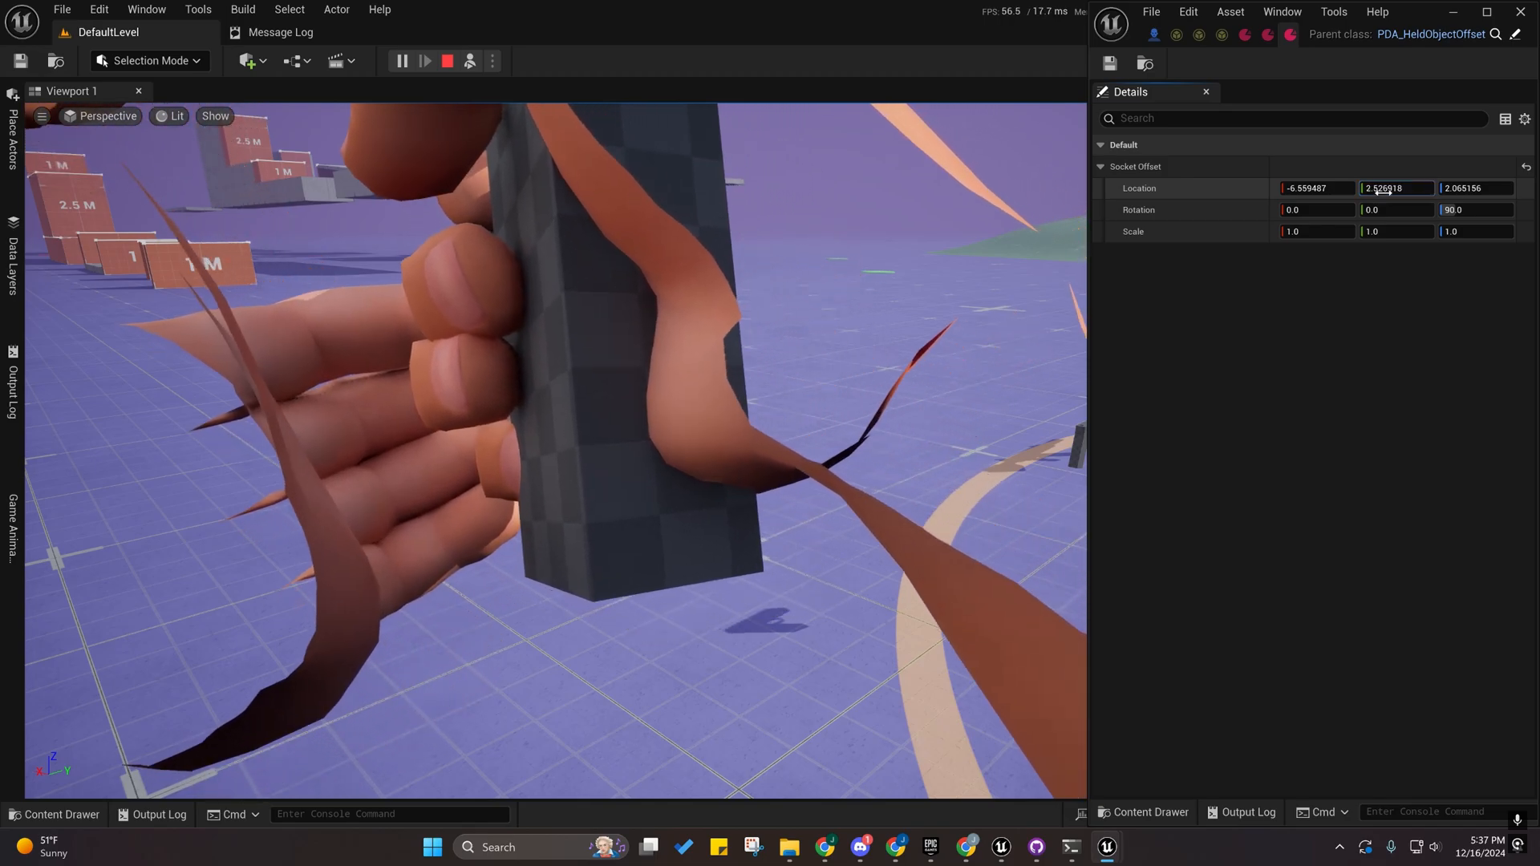
left_click_drag(1391, 210, 1394, 210)
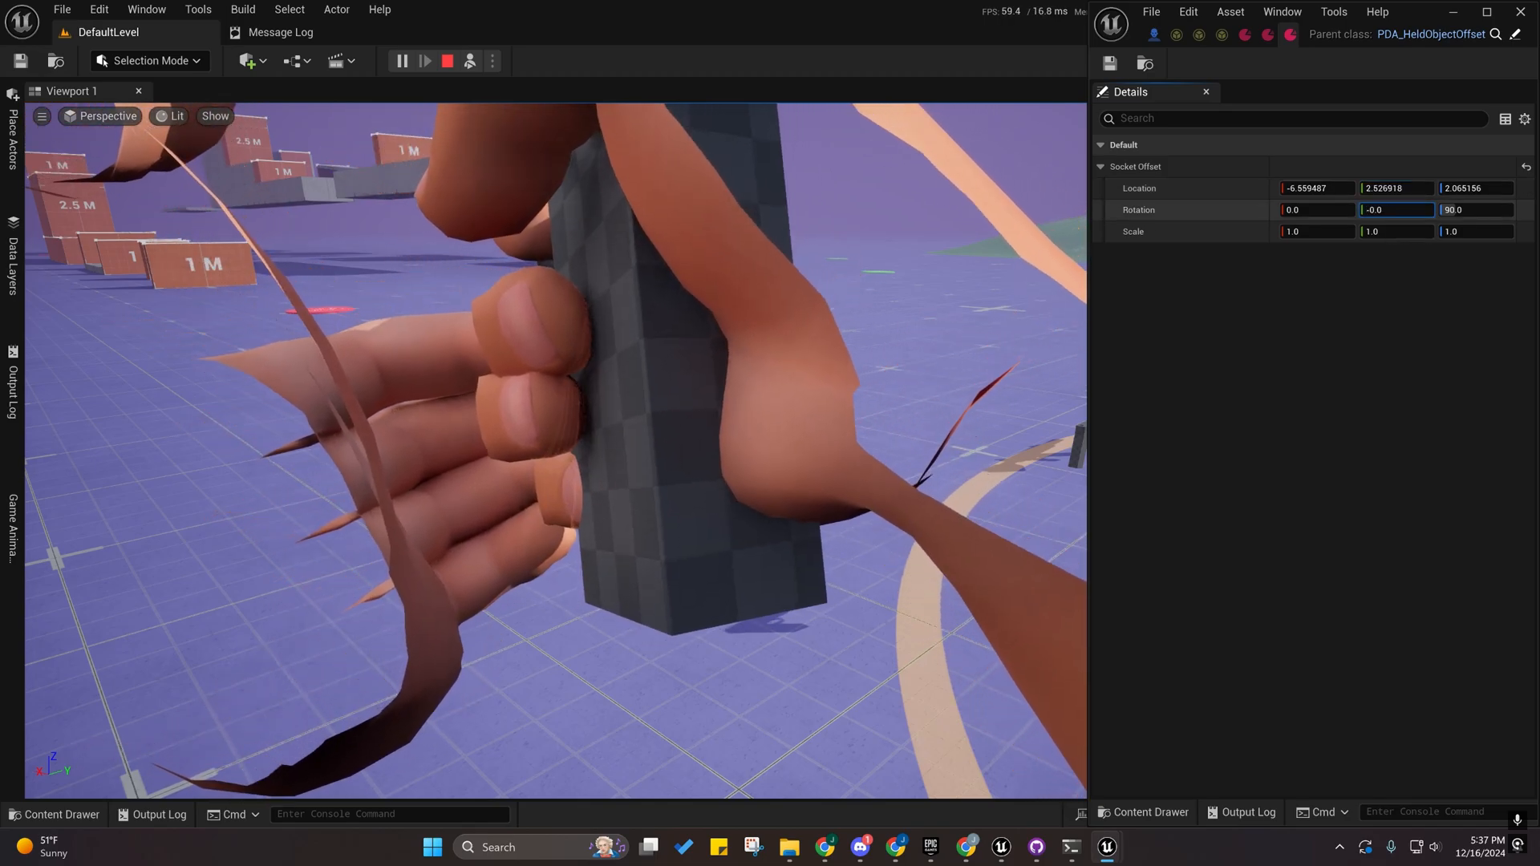
type("-5")
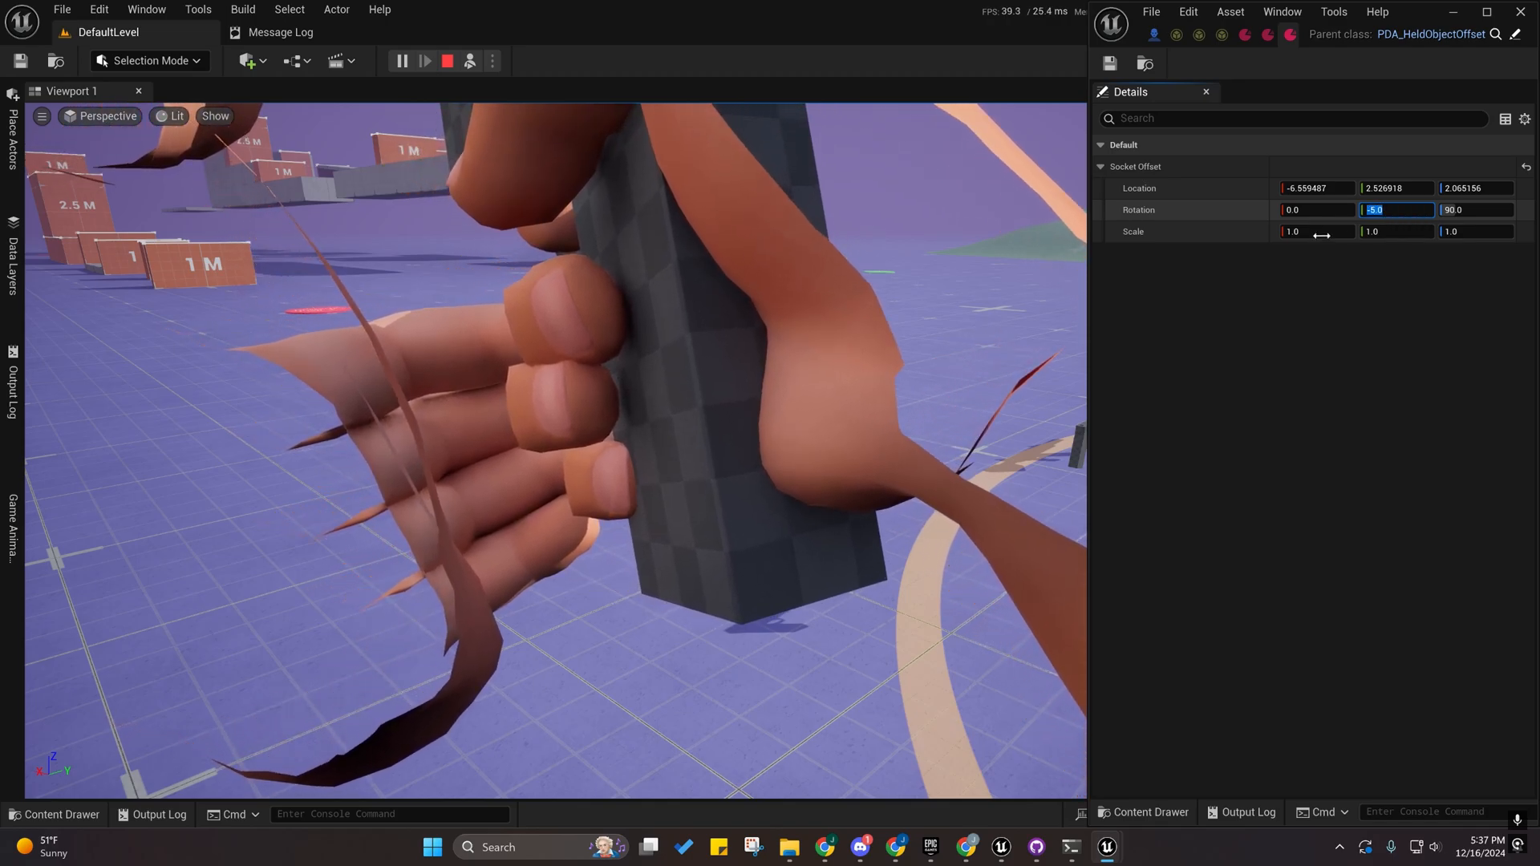
key("Return")
type("-8")
key("Return")
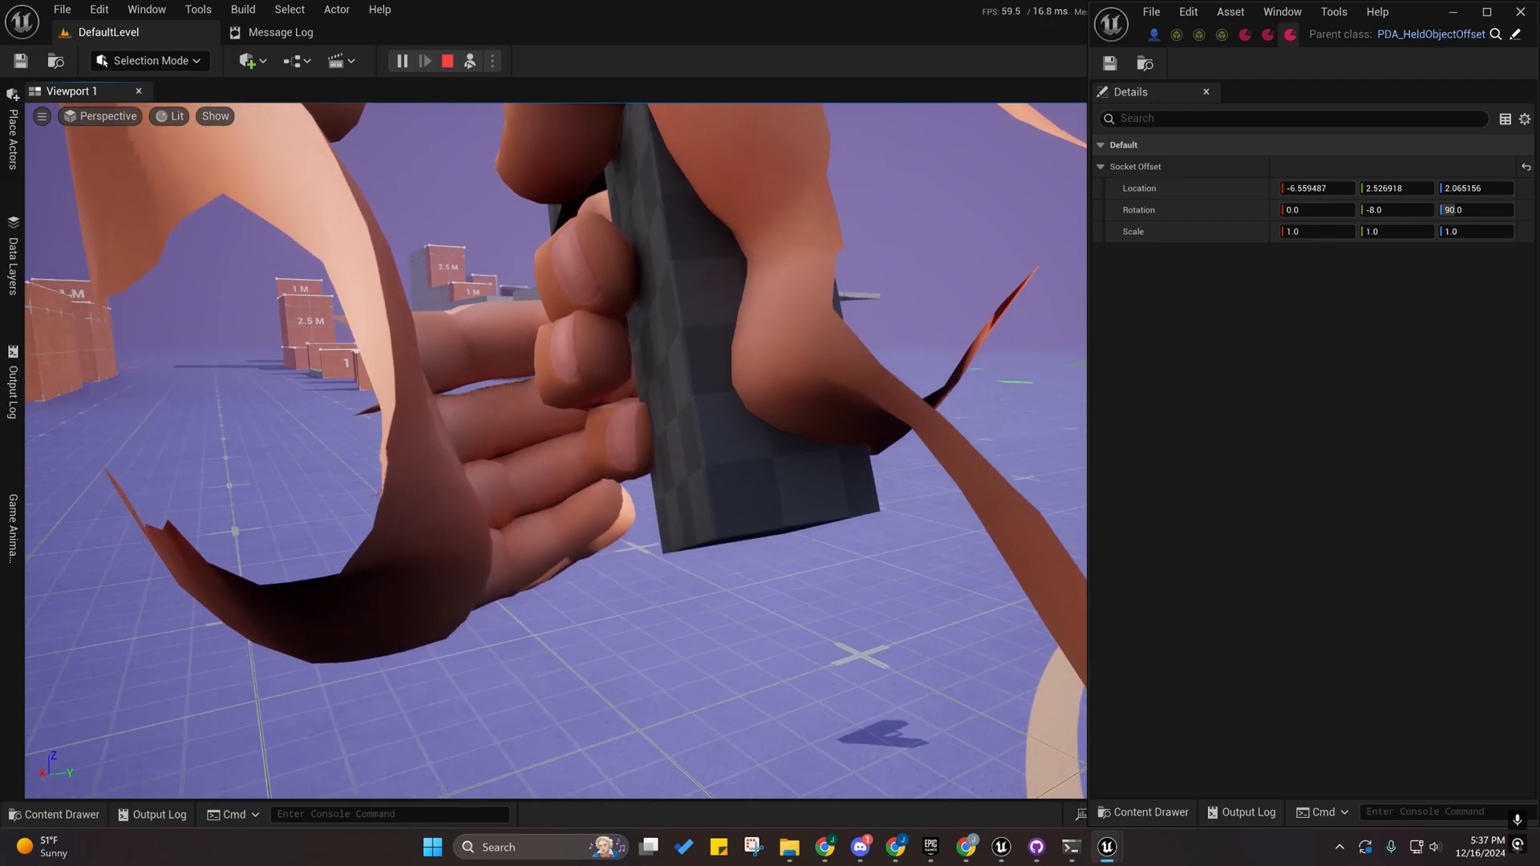
left_click_drag(1395, 188, 1363, 187)
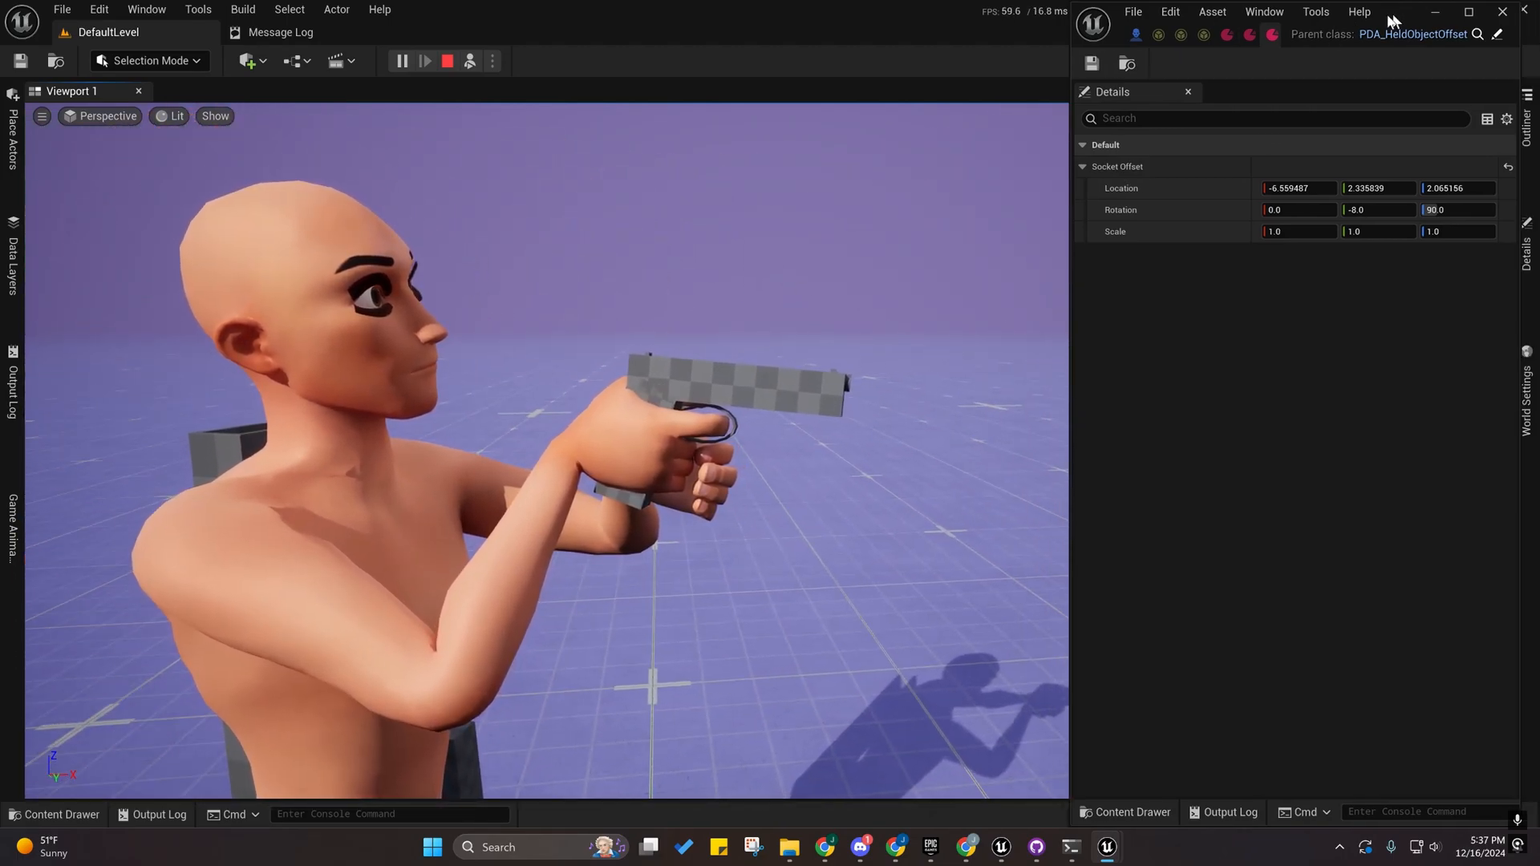
Snap the offset editor window back beside the game view and widen the viewport so the whole pistol shows.
key("super+Up")
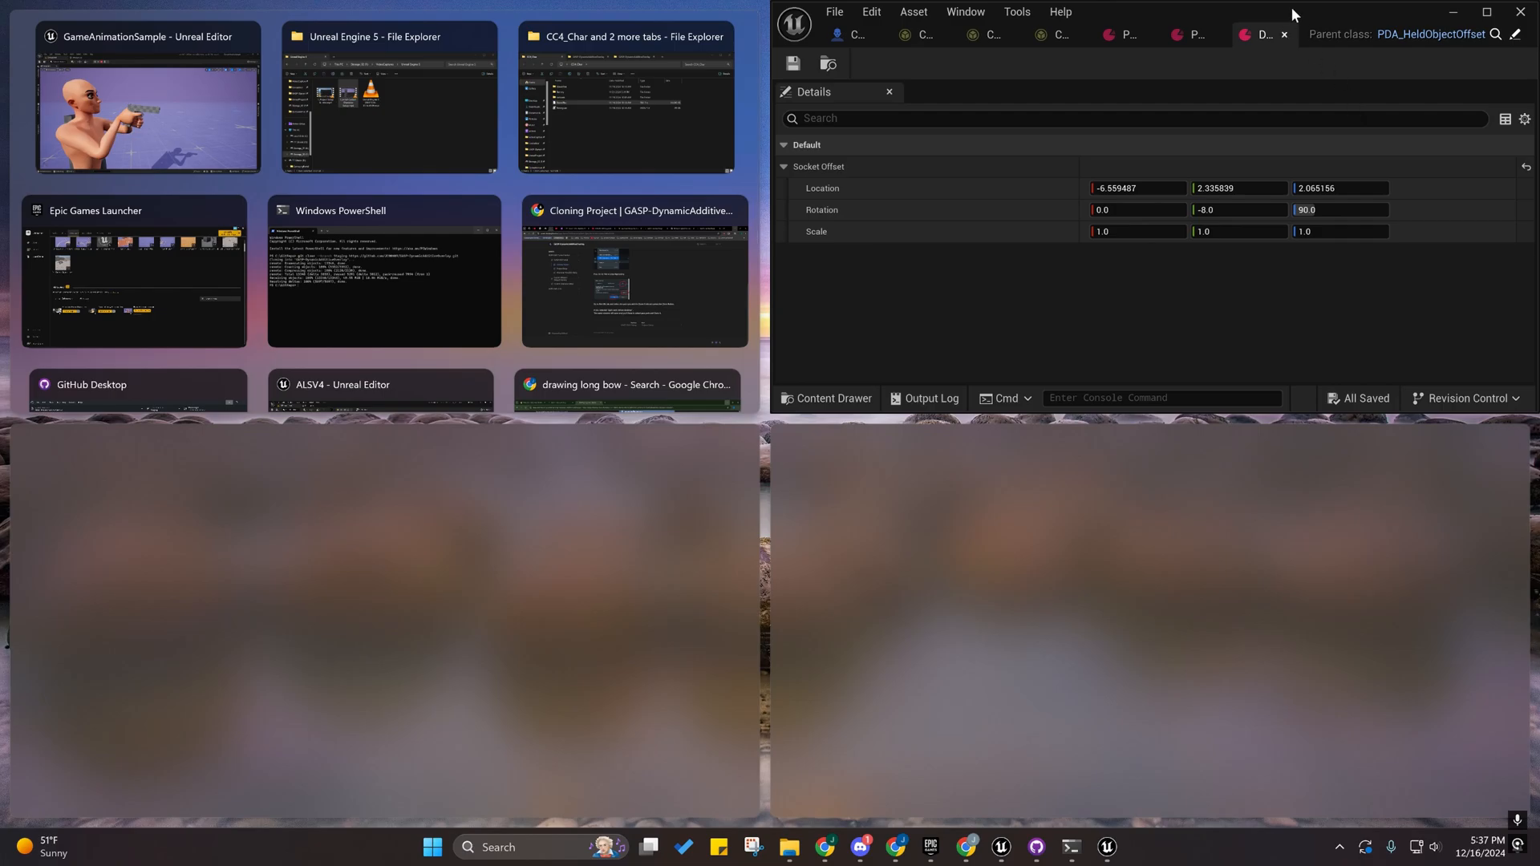
key("super+Down")
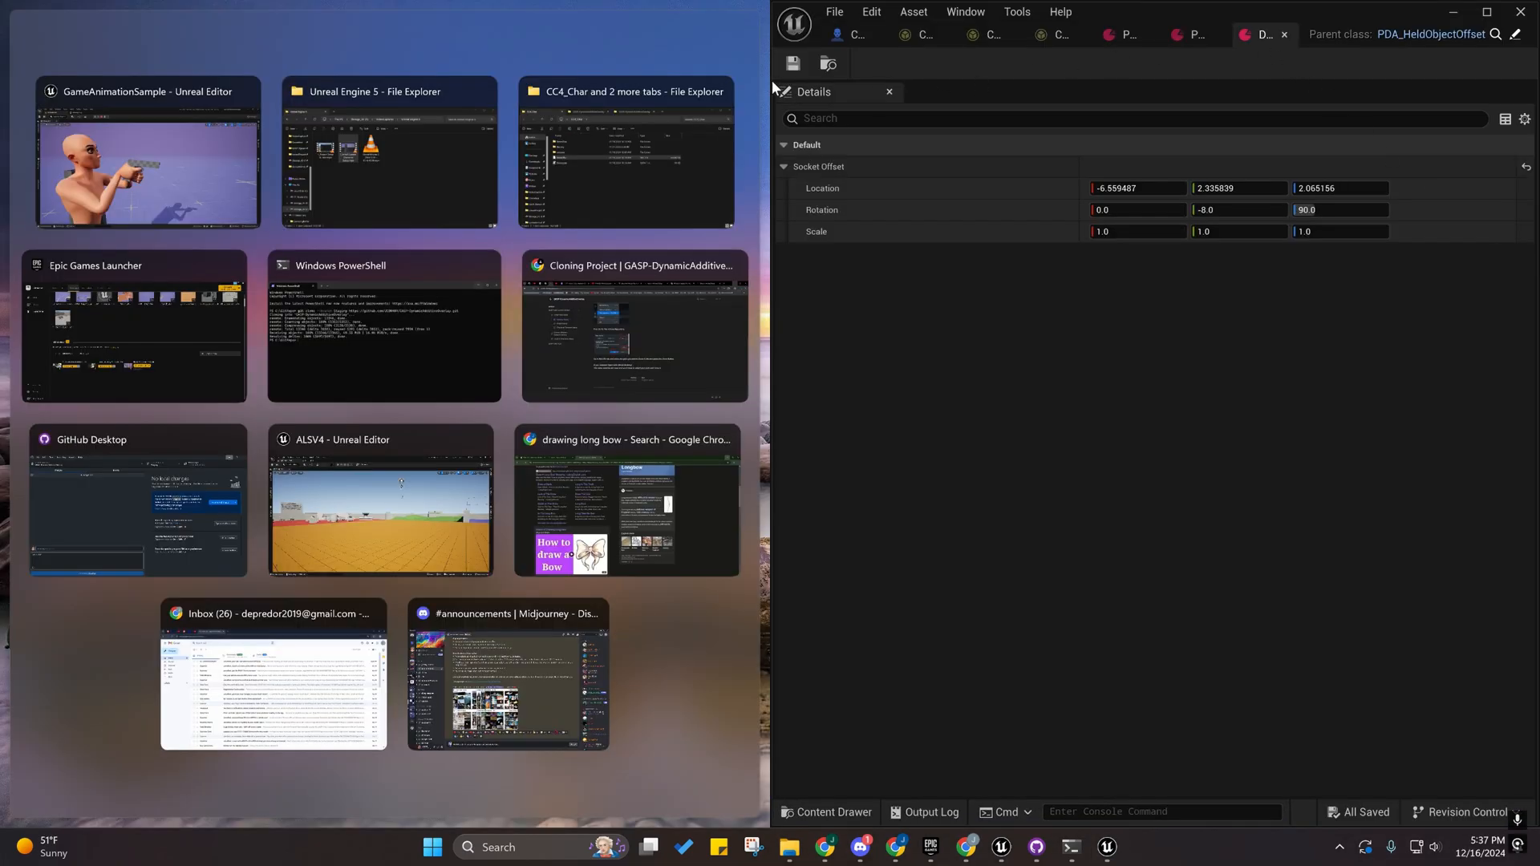
left_click(772, 79)
left_click_drag(771, 80, 894, 100)
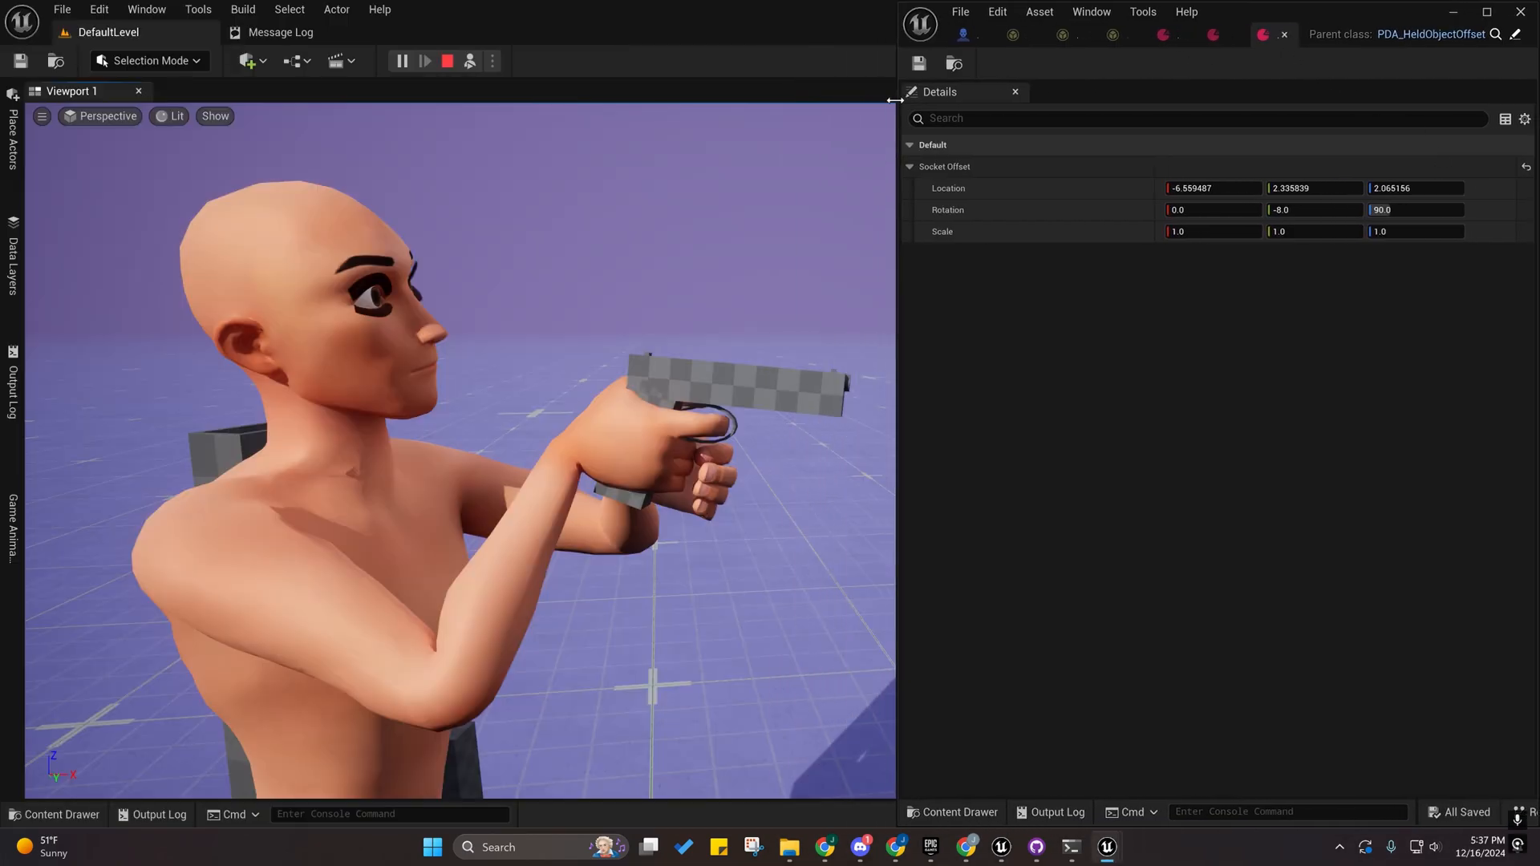
left_click_drag(1228, 10, 1532, 366)
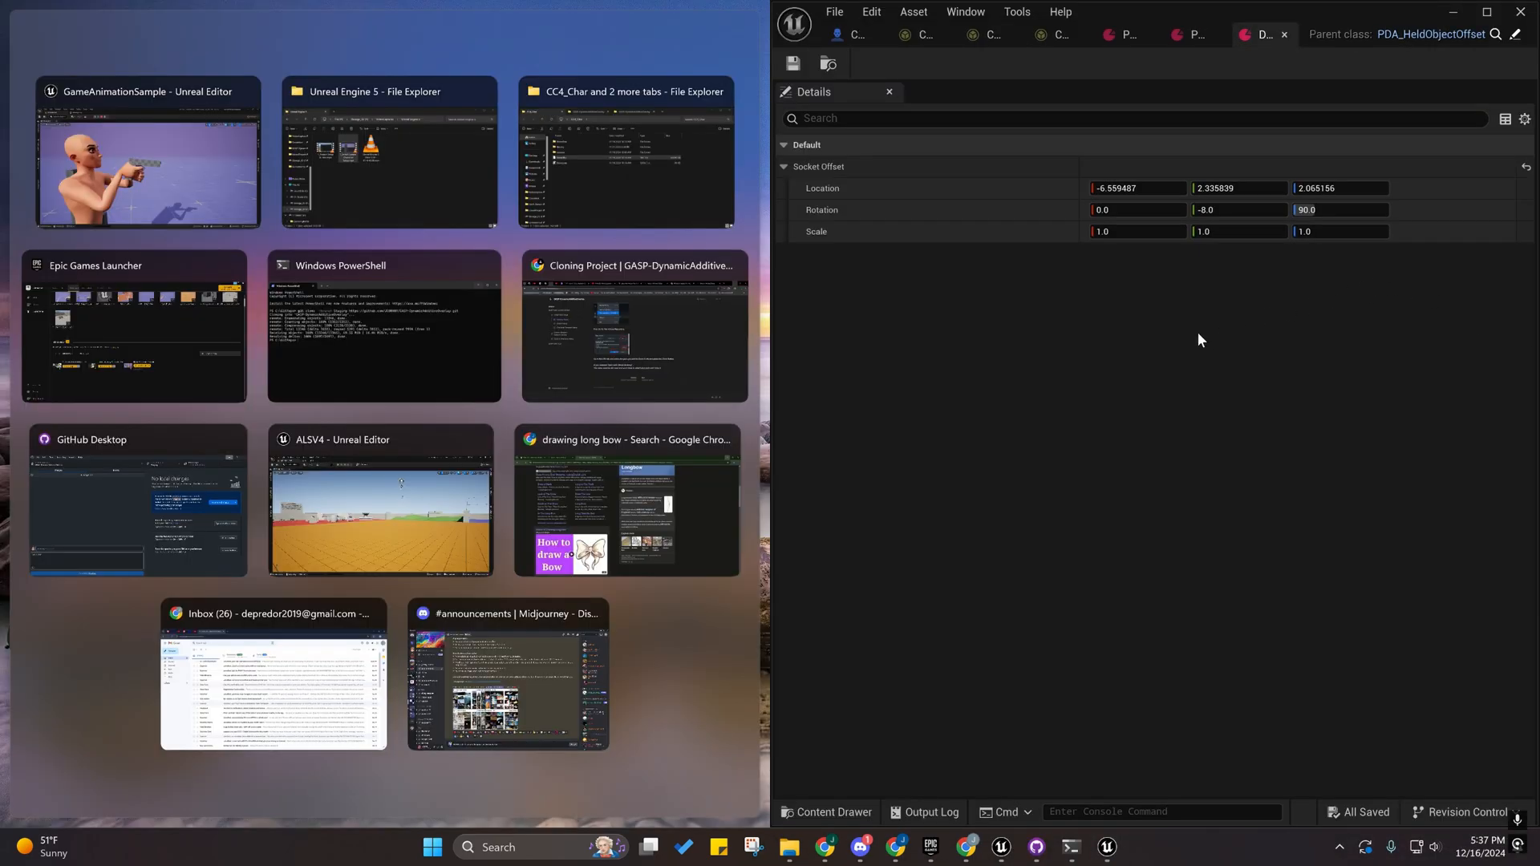
left_click(1133, 313)
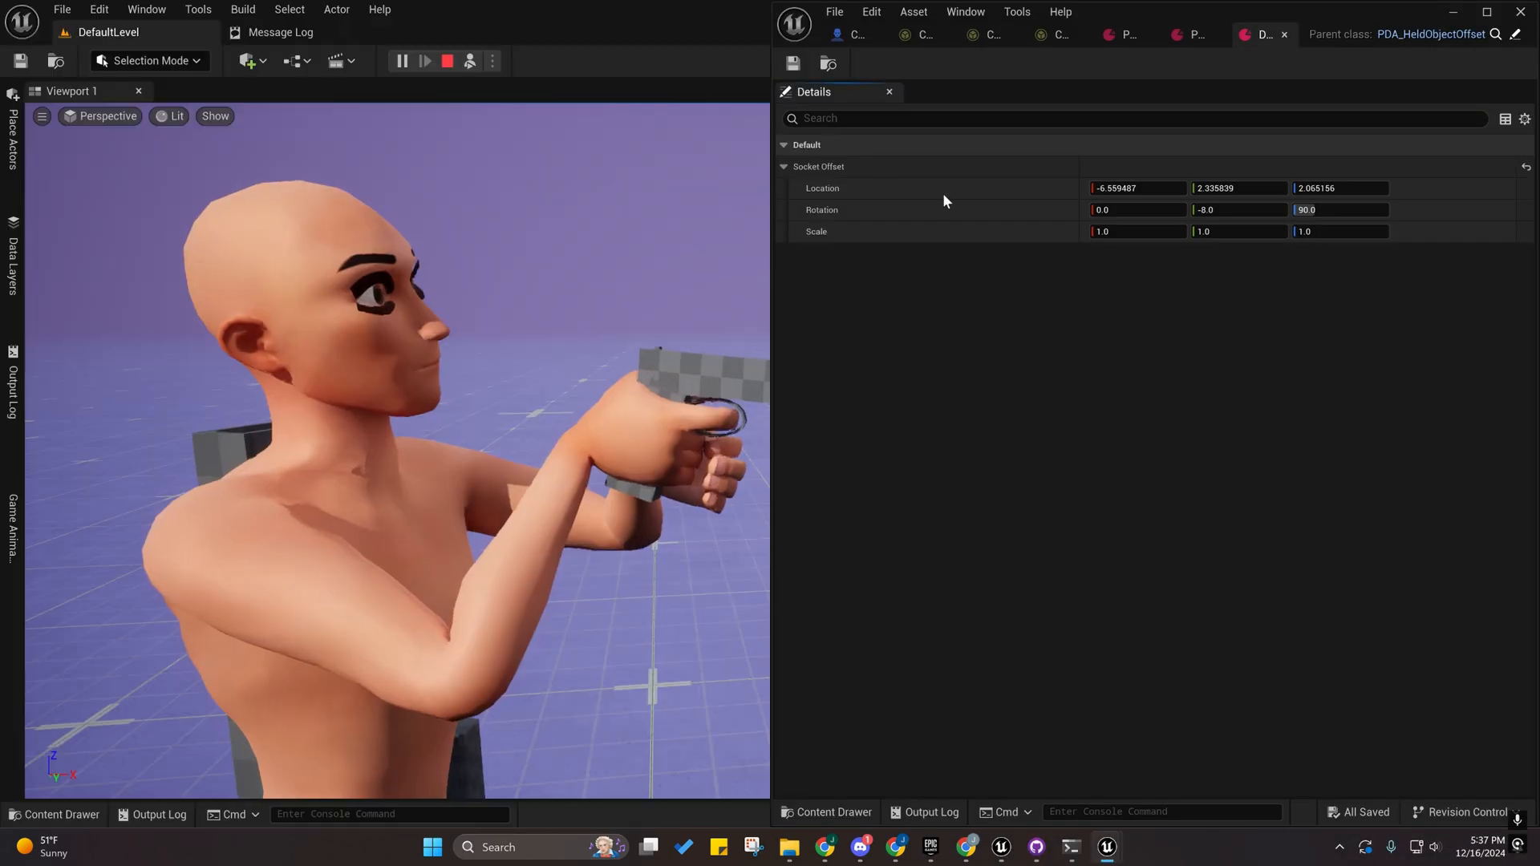
left_click_drag(773, 180, 996, 220)
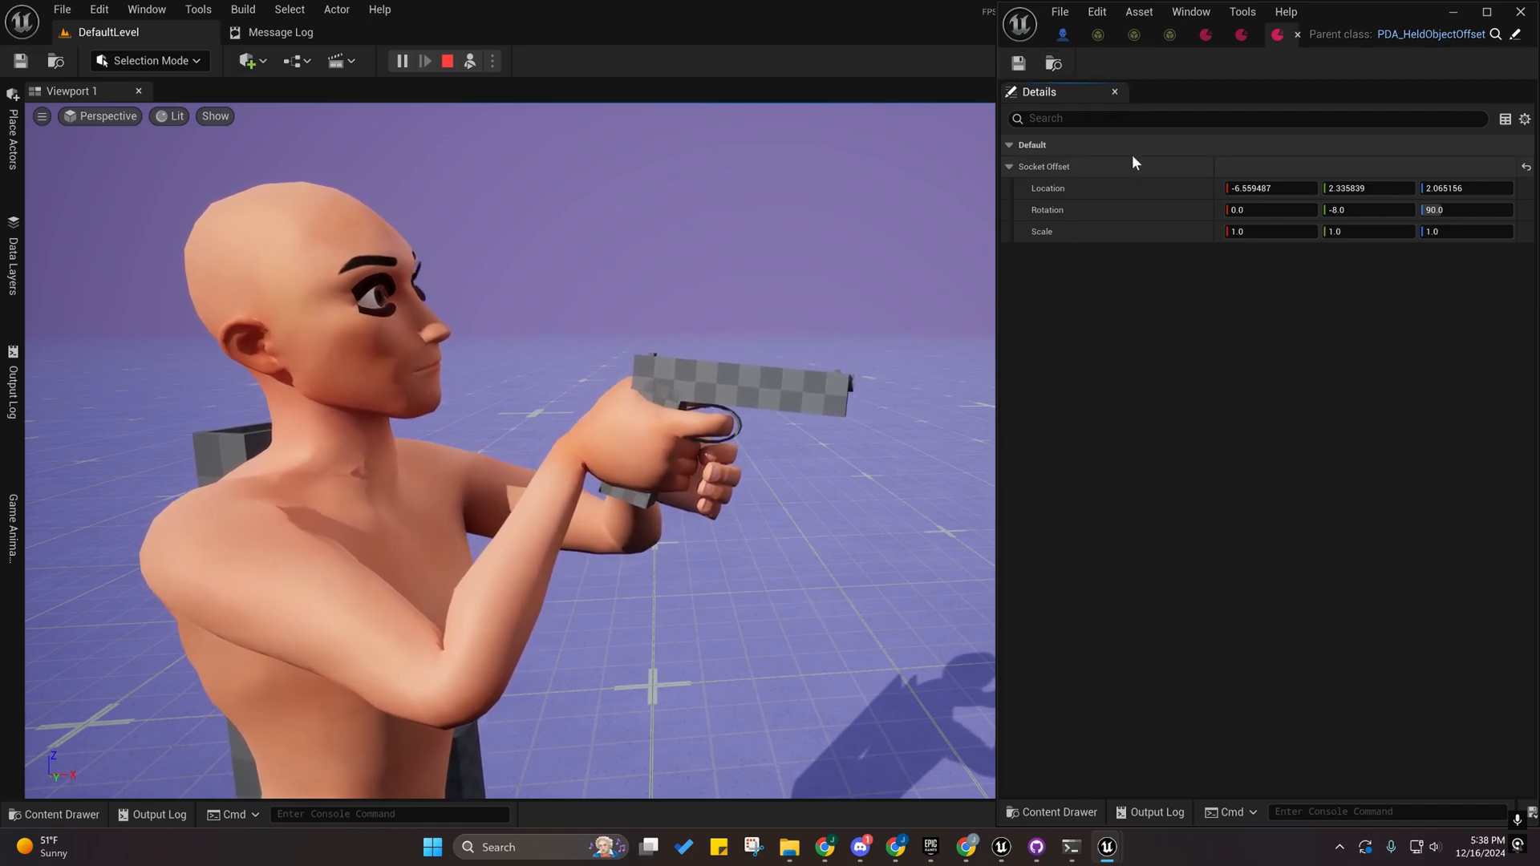
Look at the Hand L offset asset referenced in the M9 right-hand settings, close it, and return to the Hand R offset.
left_click(1241, 34)
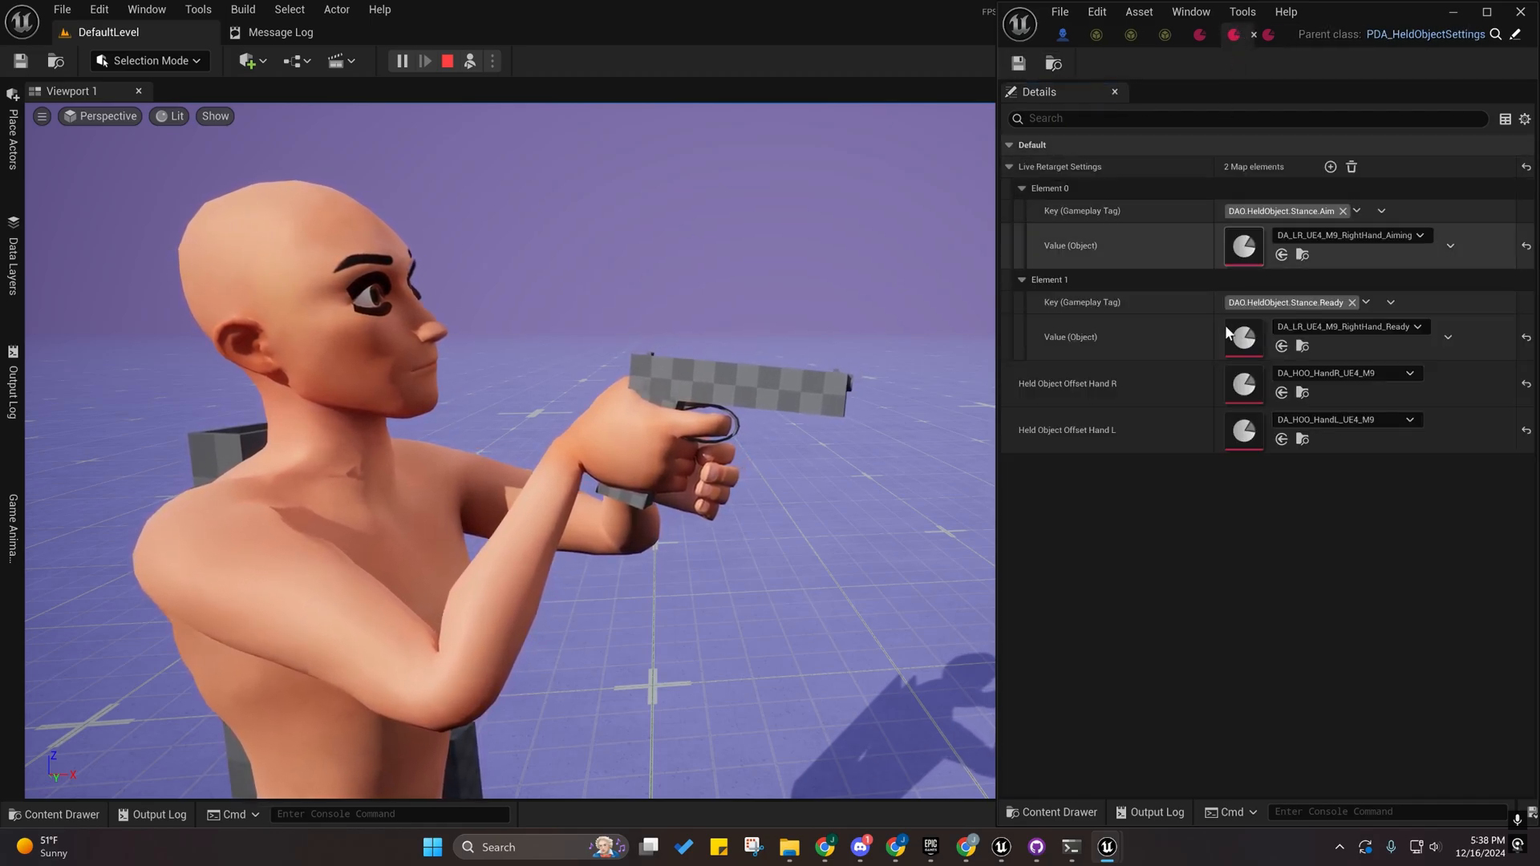
double_click(1244, 429)
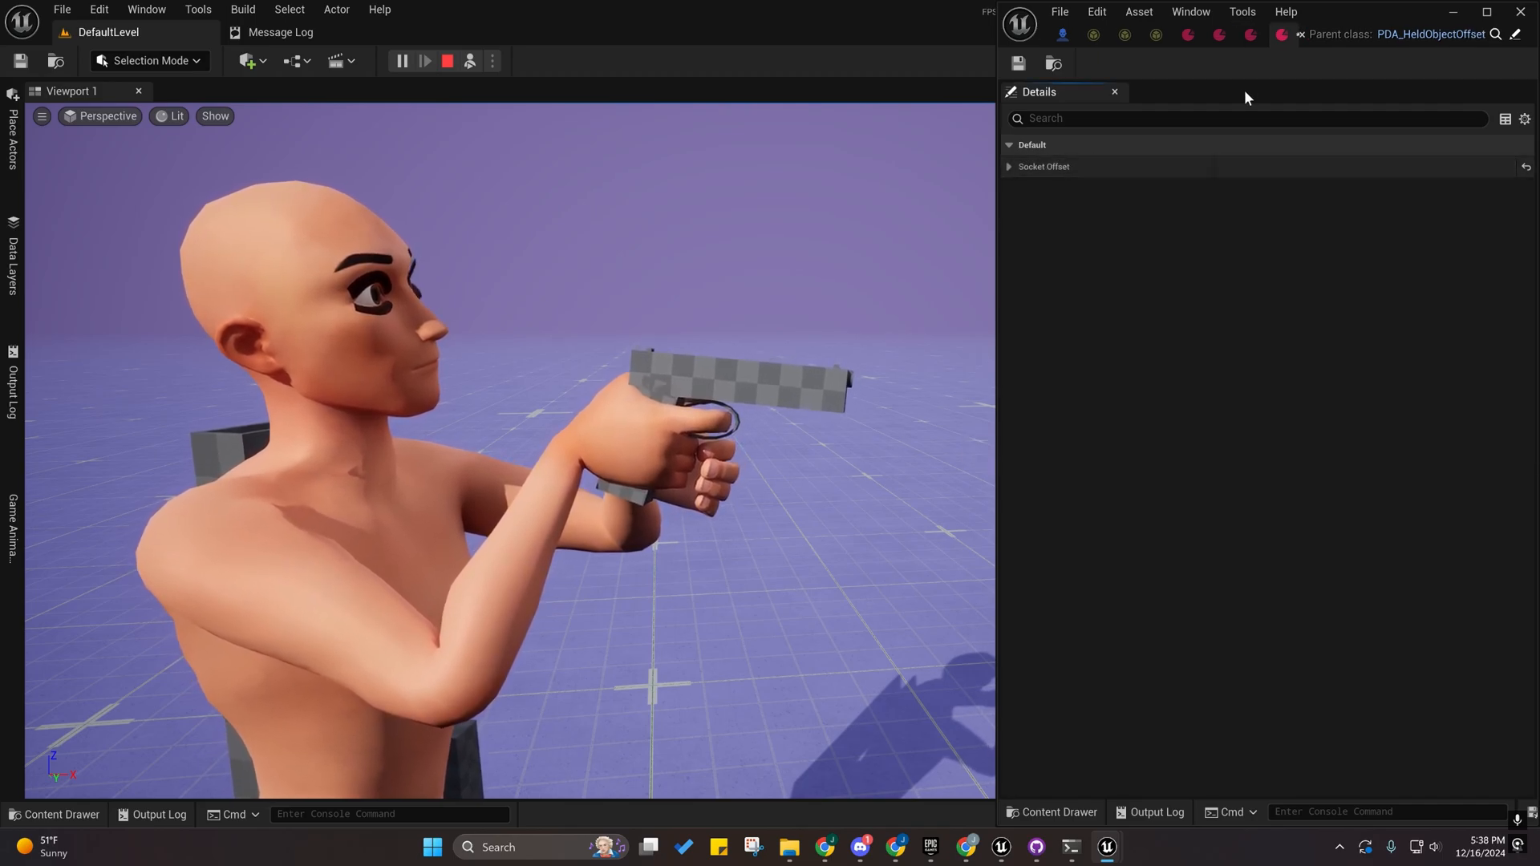
left_click(1299, 34)
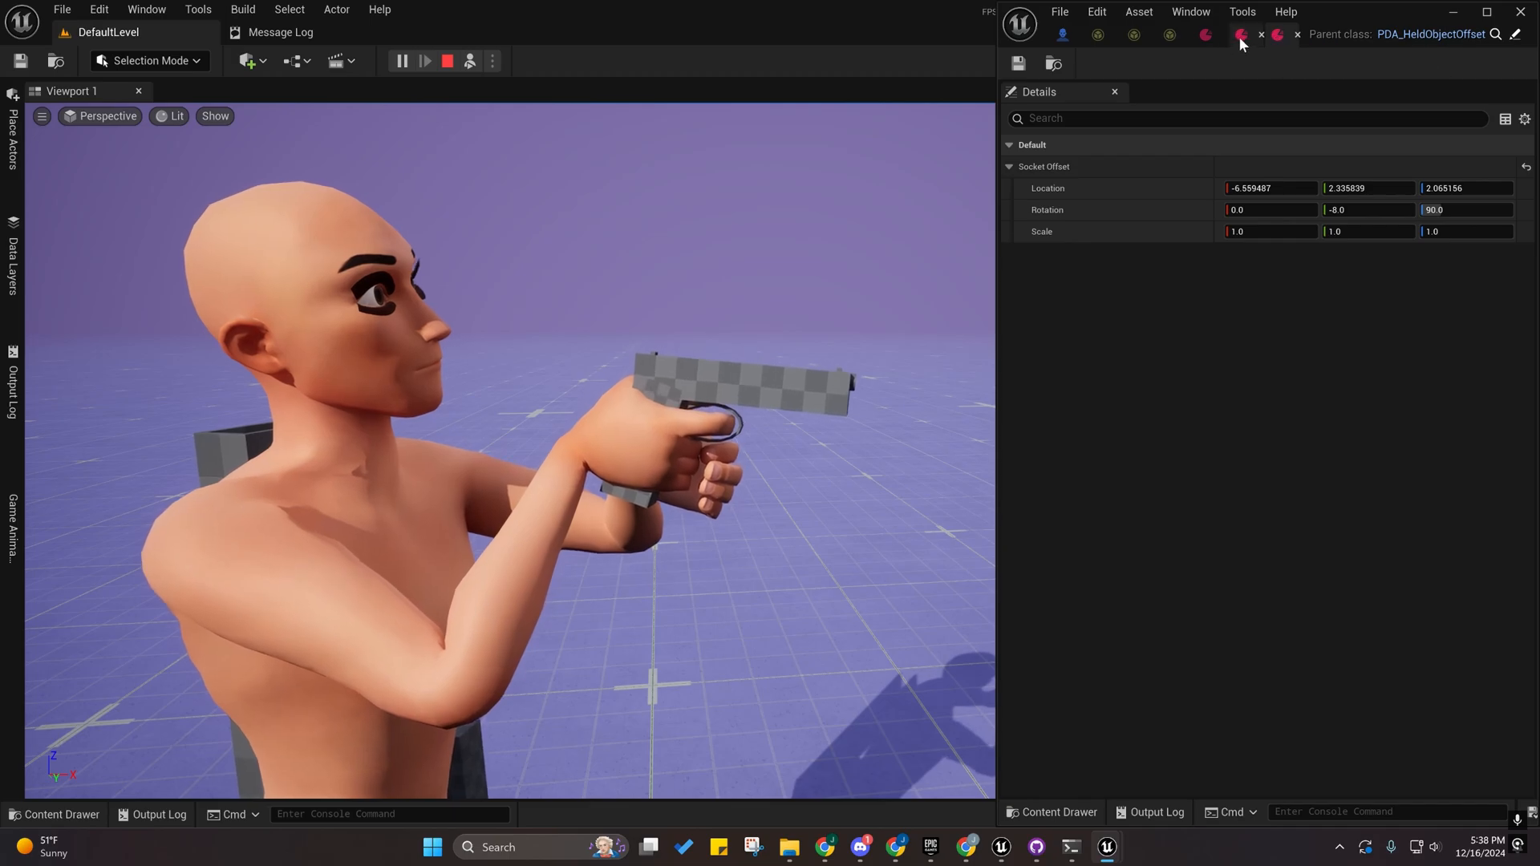
left_click(1239, 35)
left_click(1255, 34)
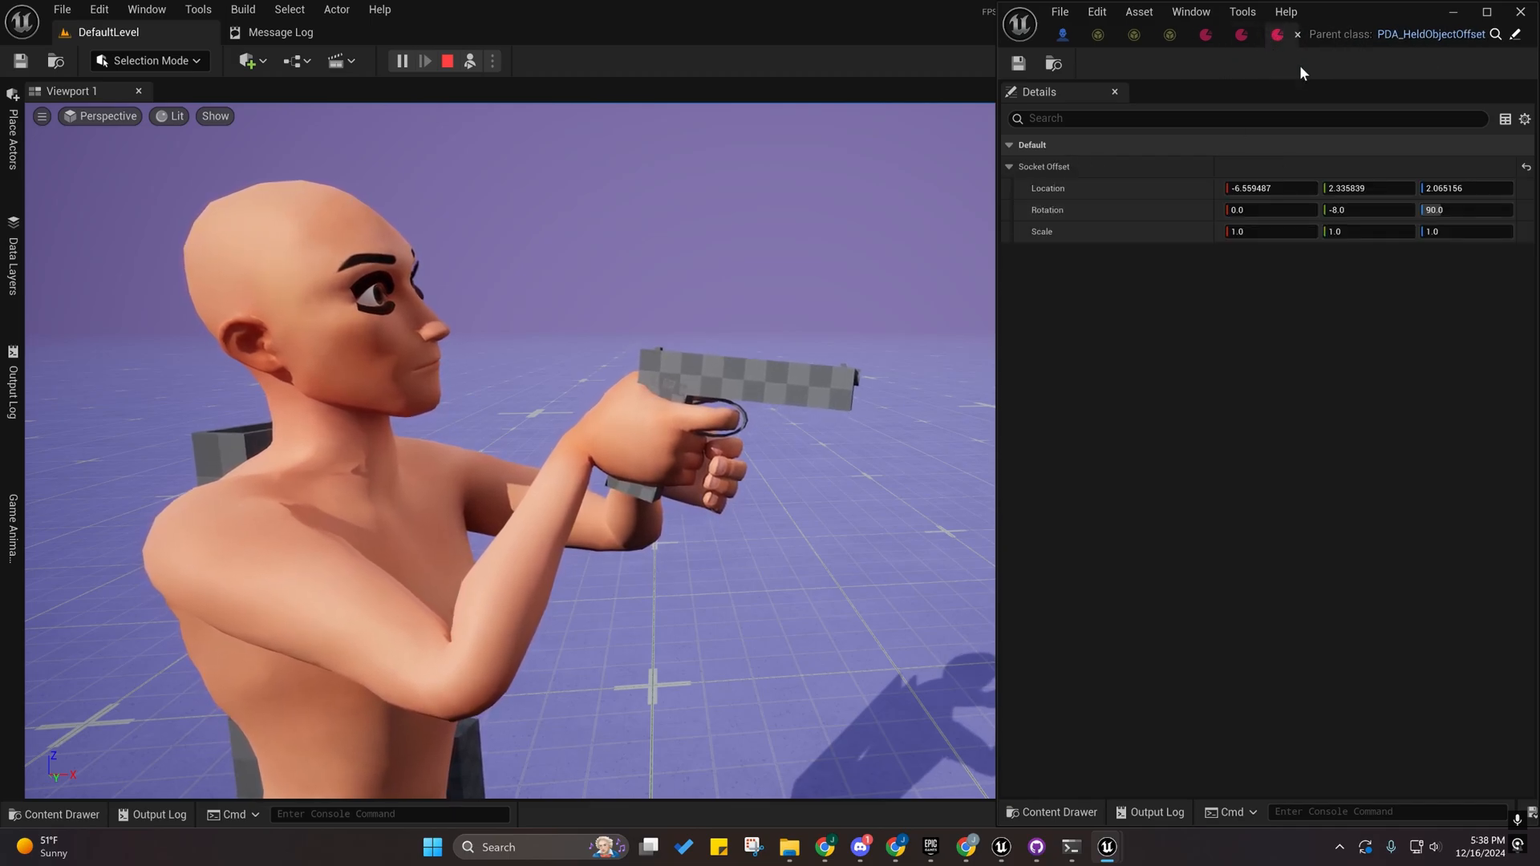
Apply the right-hand Socket Offset values to the M9 Hand L offset asset and close it.
left_click(1295, 36)
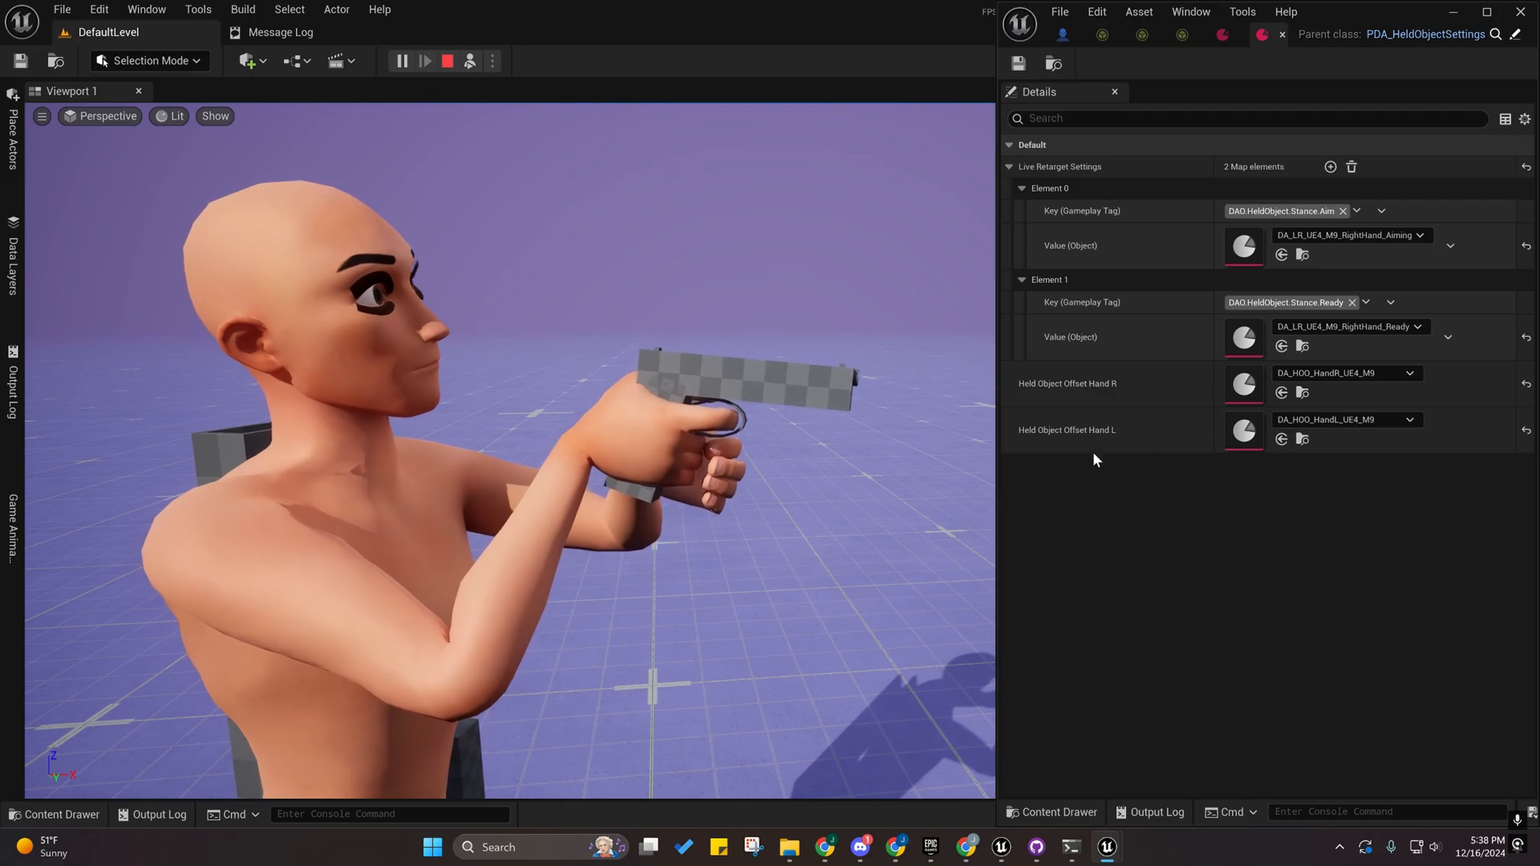
double_click(1246, 441)
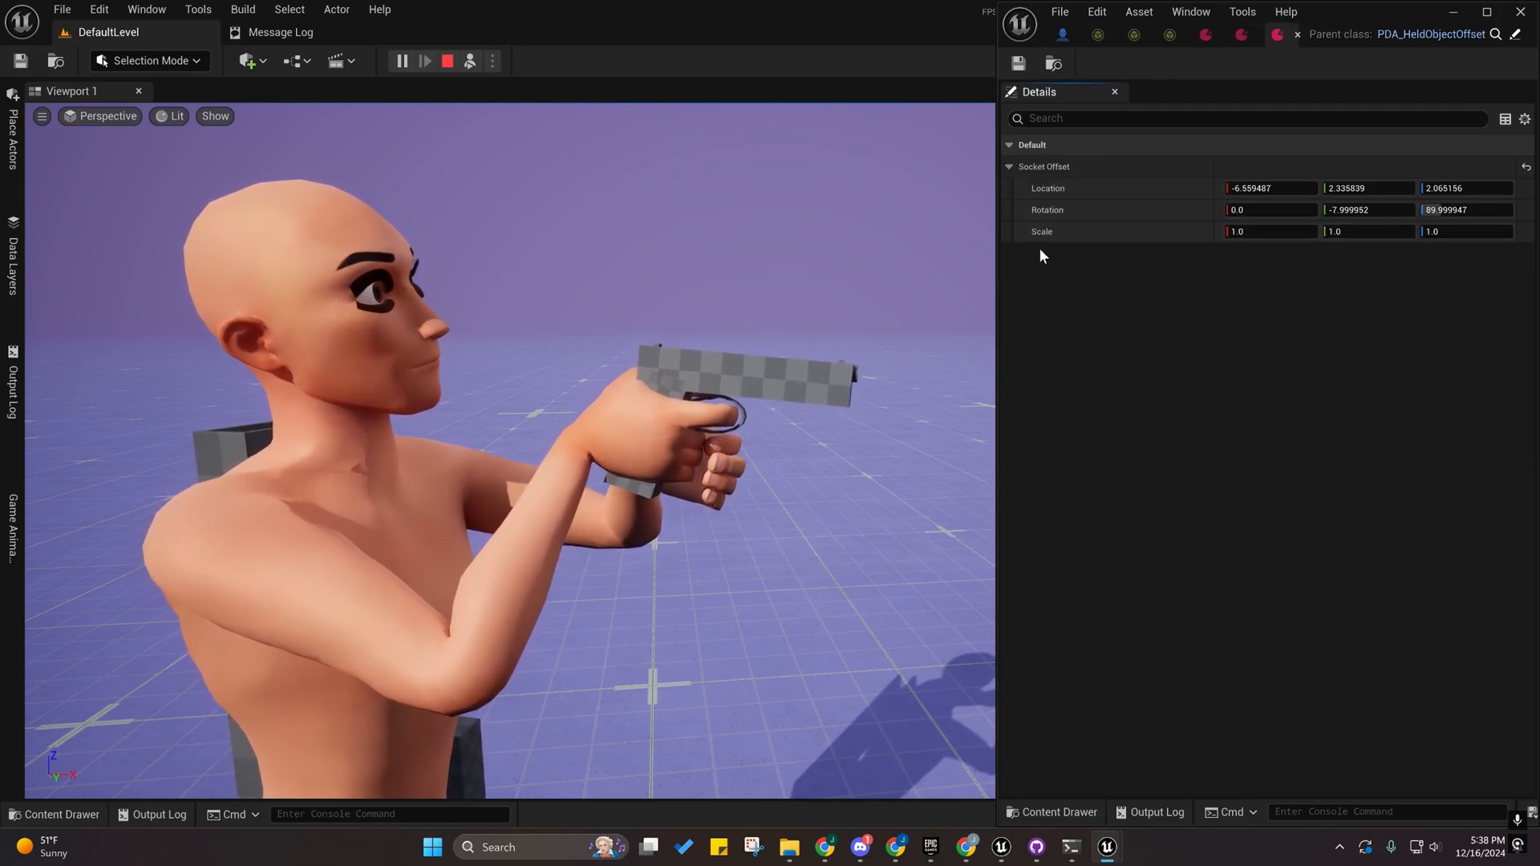
left_click(1298, 34)
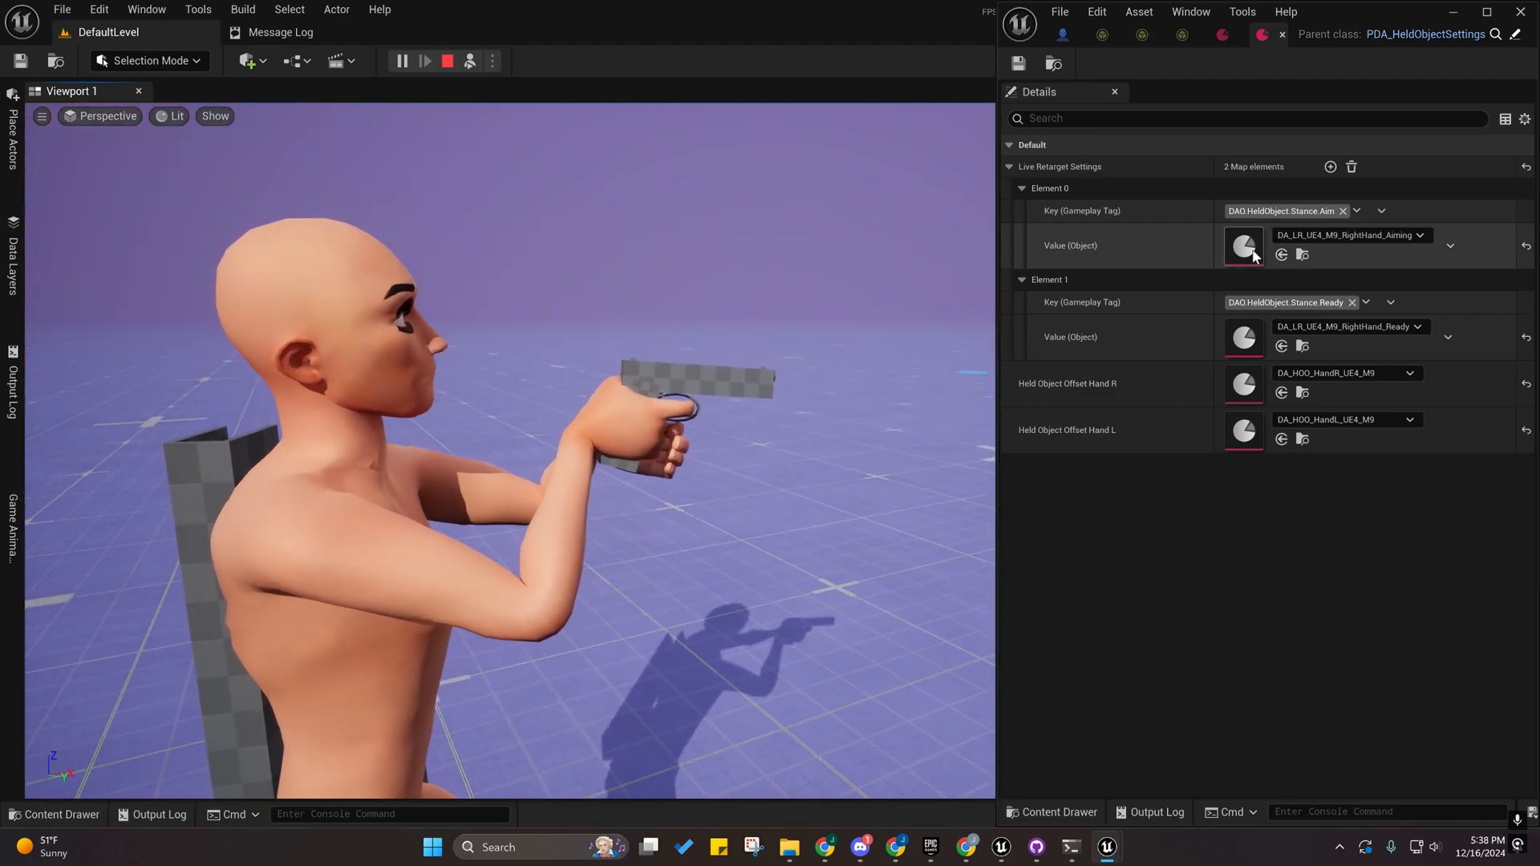
Open the Aim stance's DA_LR_UE4_M9_RightHand_Aiming asset and expand the IK settings of both the Left Arm and Right Arm.
double_click(1244, 247)
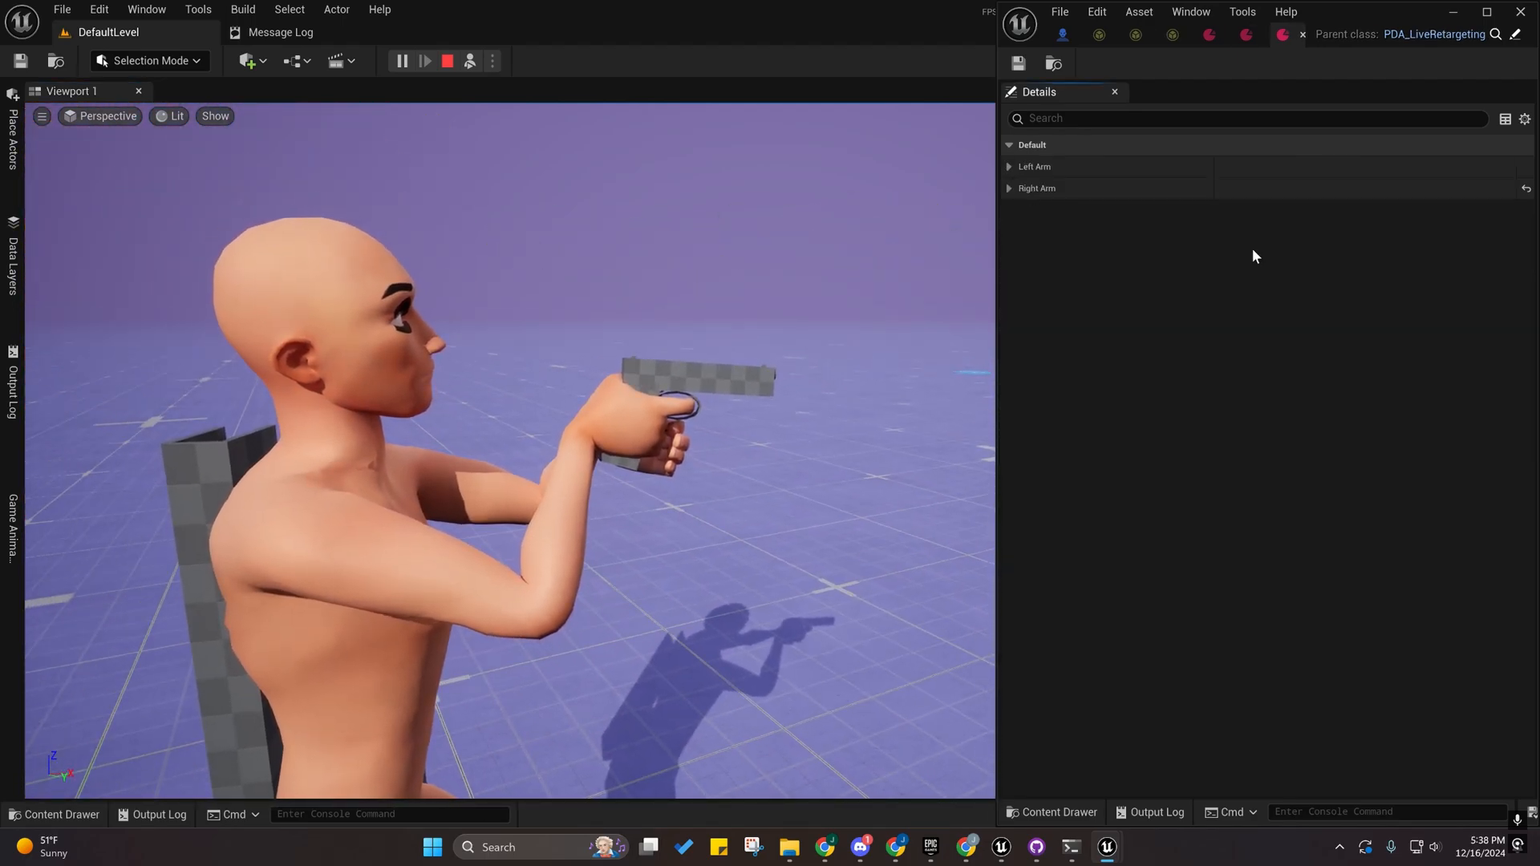
right_click(1042, 145)
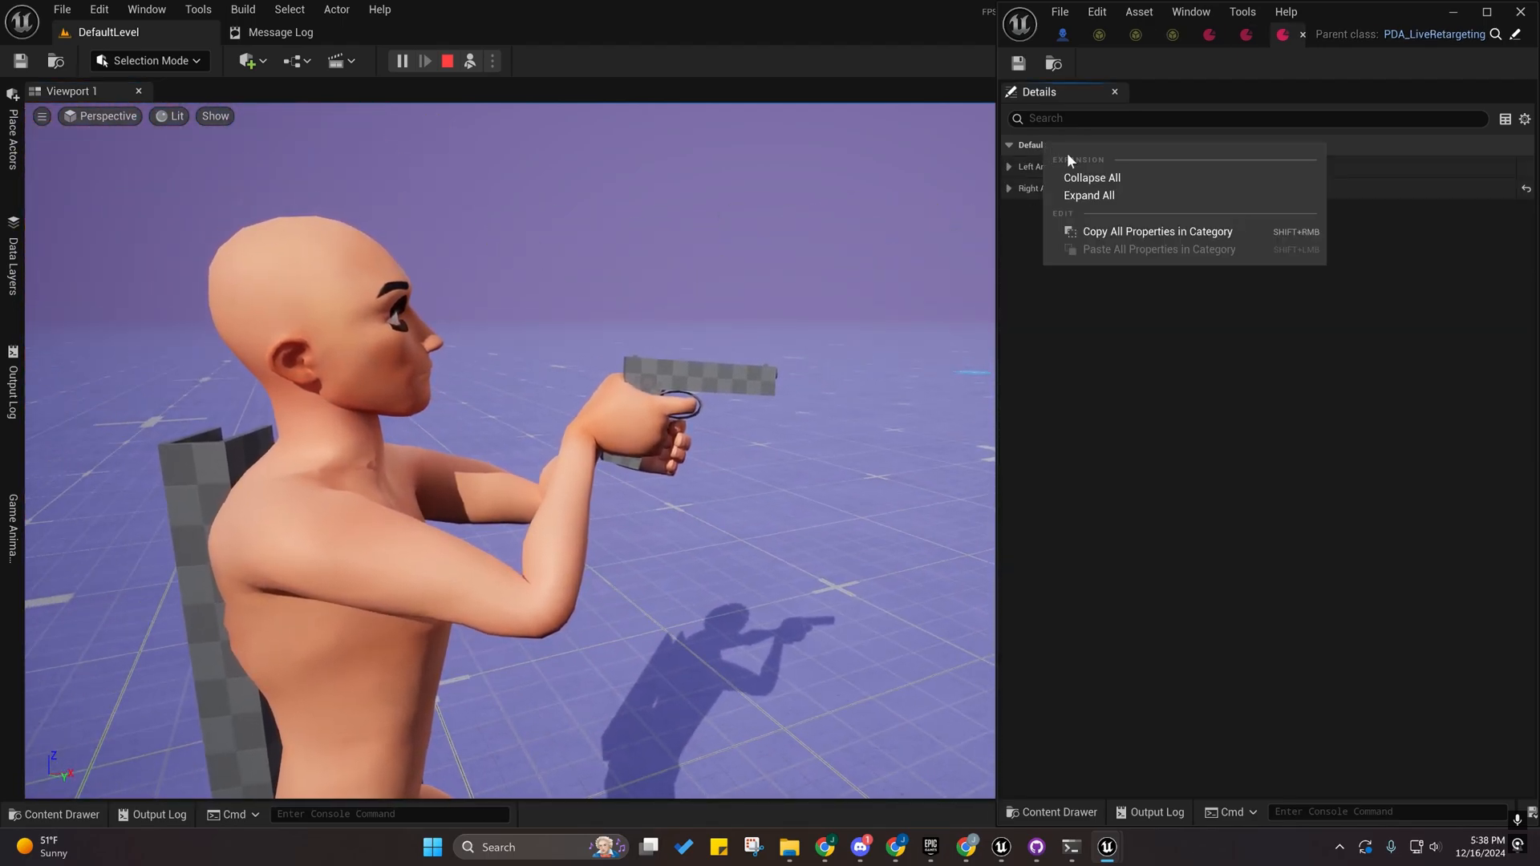
left_click(1009, 173)
left_click(1022, 209)
left_click(1008, 448)
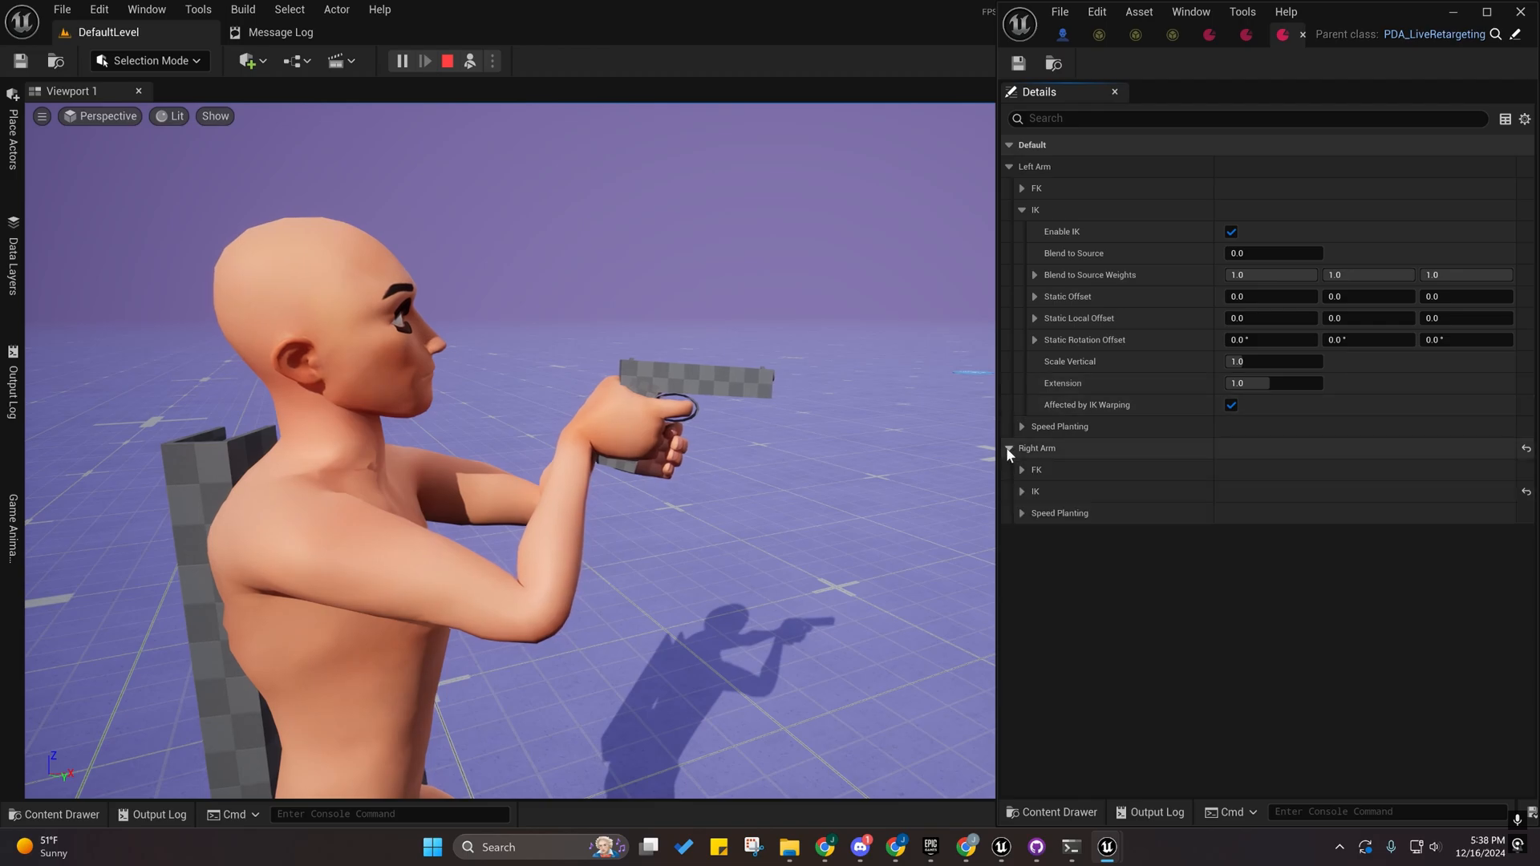
left_click(1022, 492)
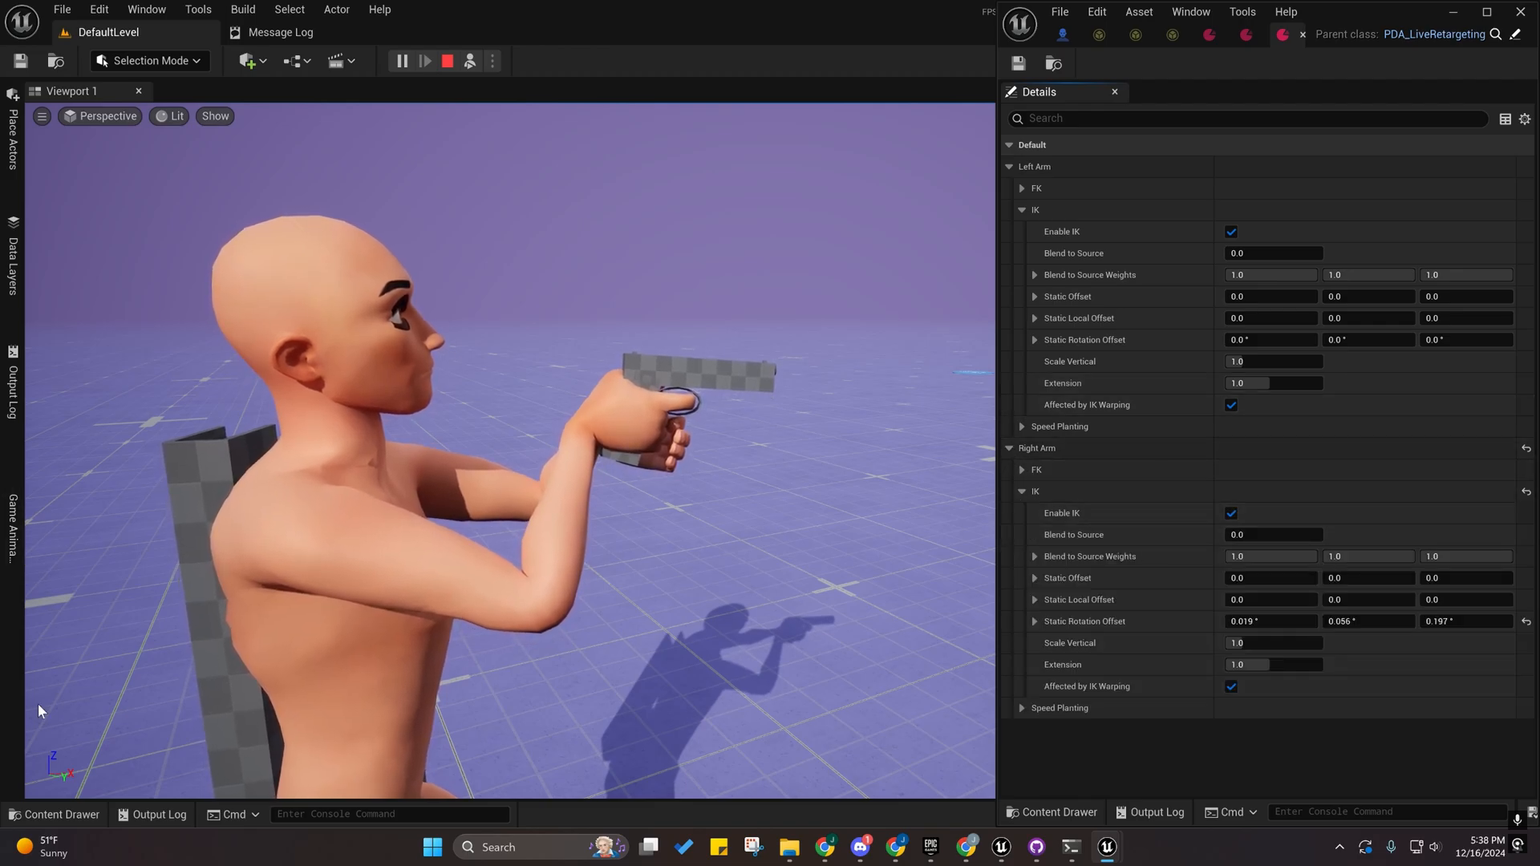
Run the IK_Retargeter_Offset_Debug utility widget from the DAO Blueprints Widget folder and pin it open beside the game view.
left_click(44, 820)
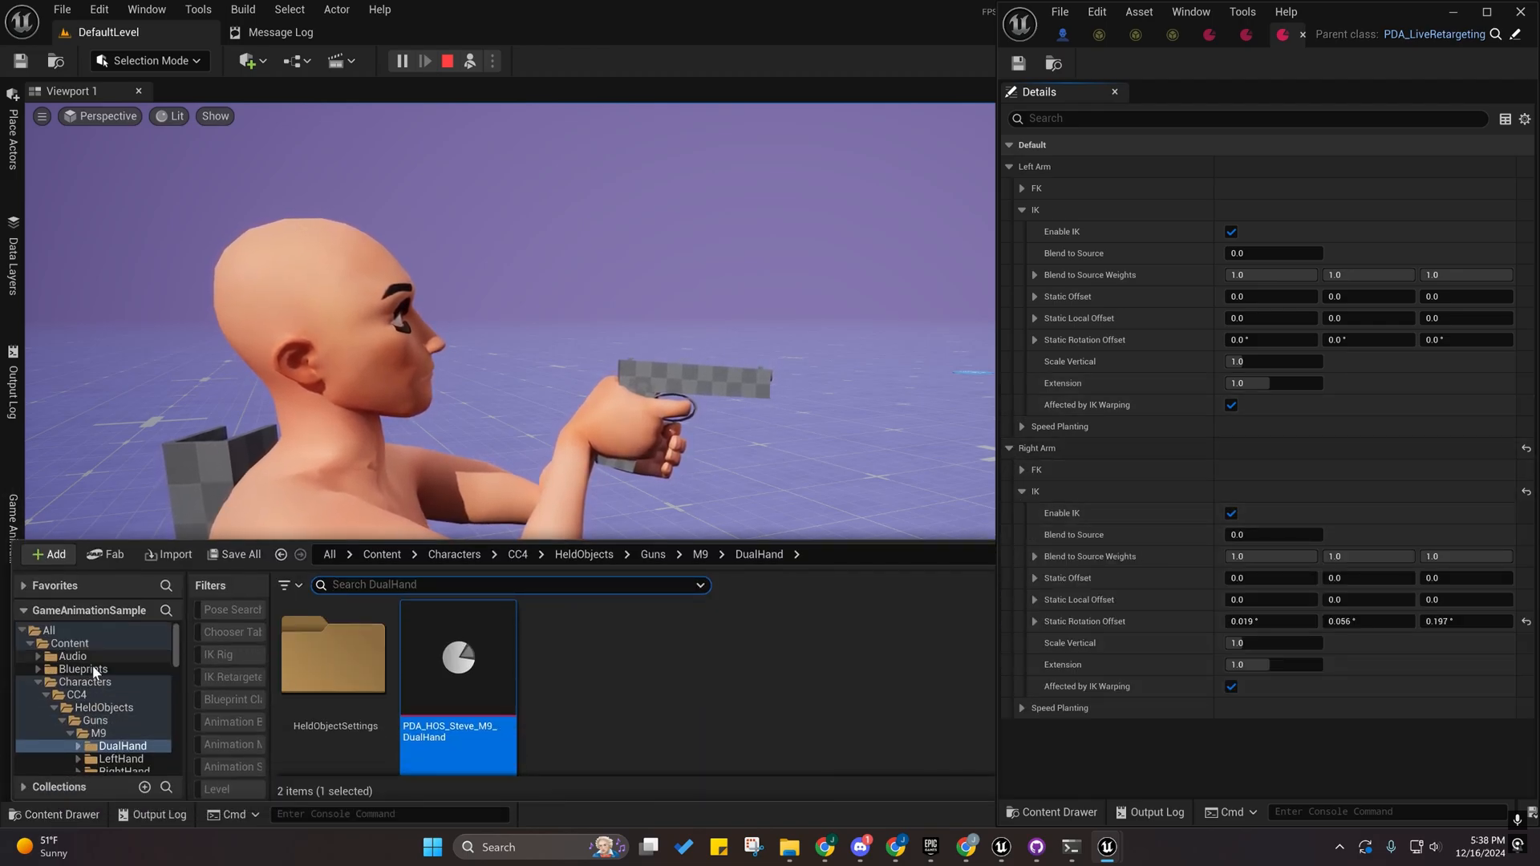
scroll(95, 670, "down", 5)
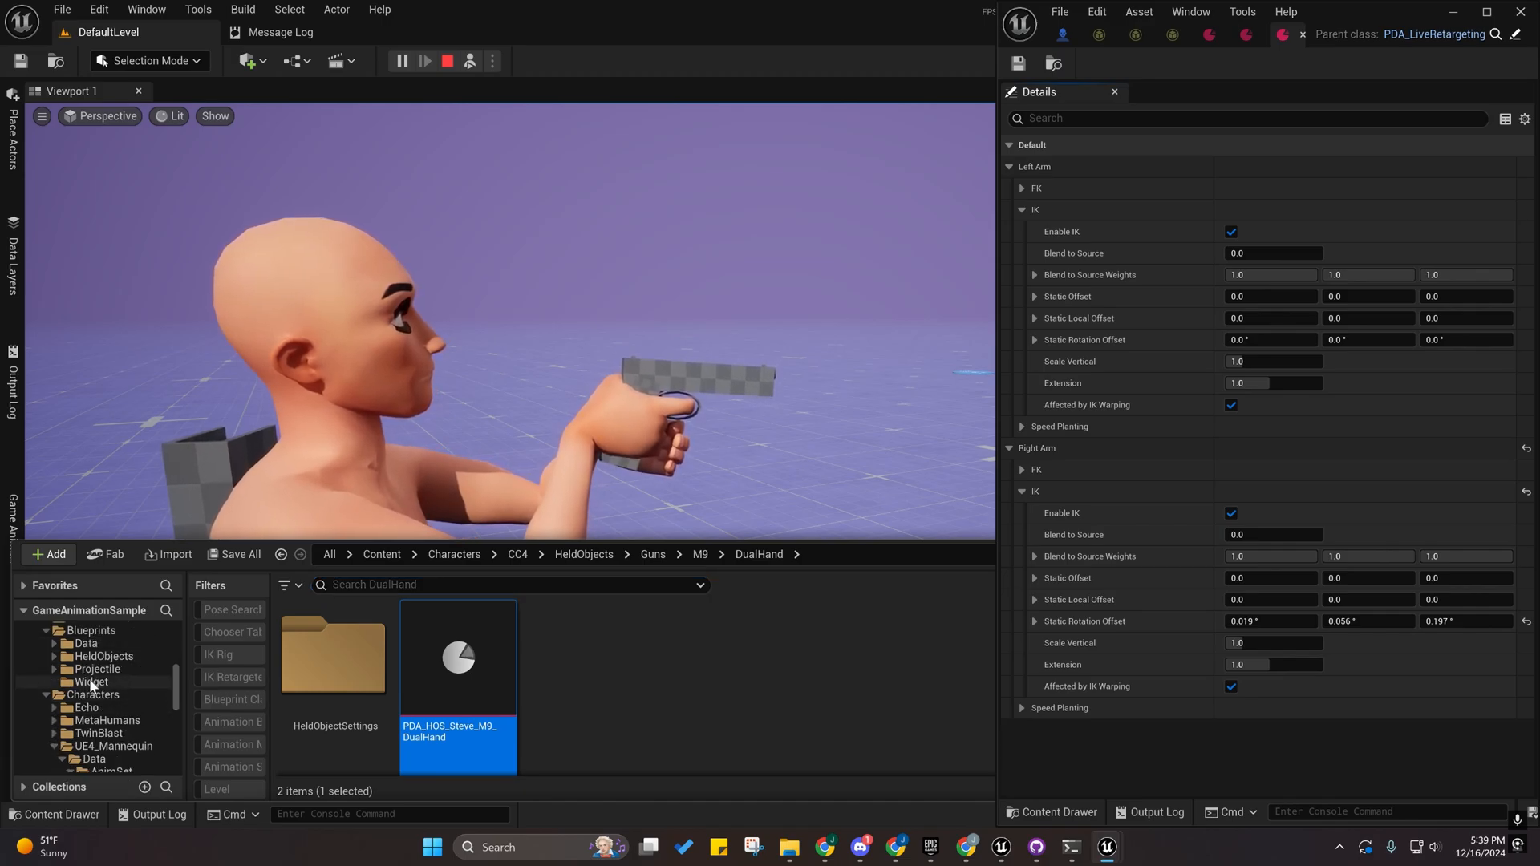
left_click(90, 681)
right_click(363, 665)
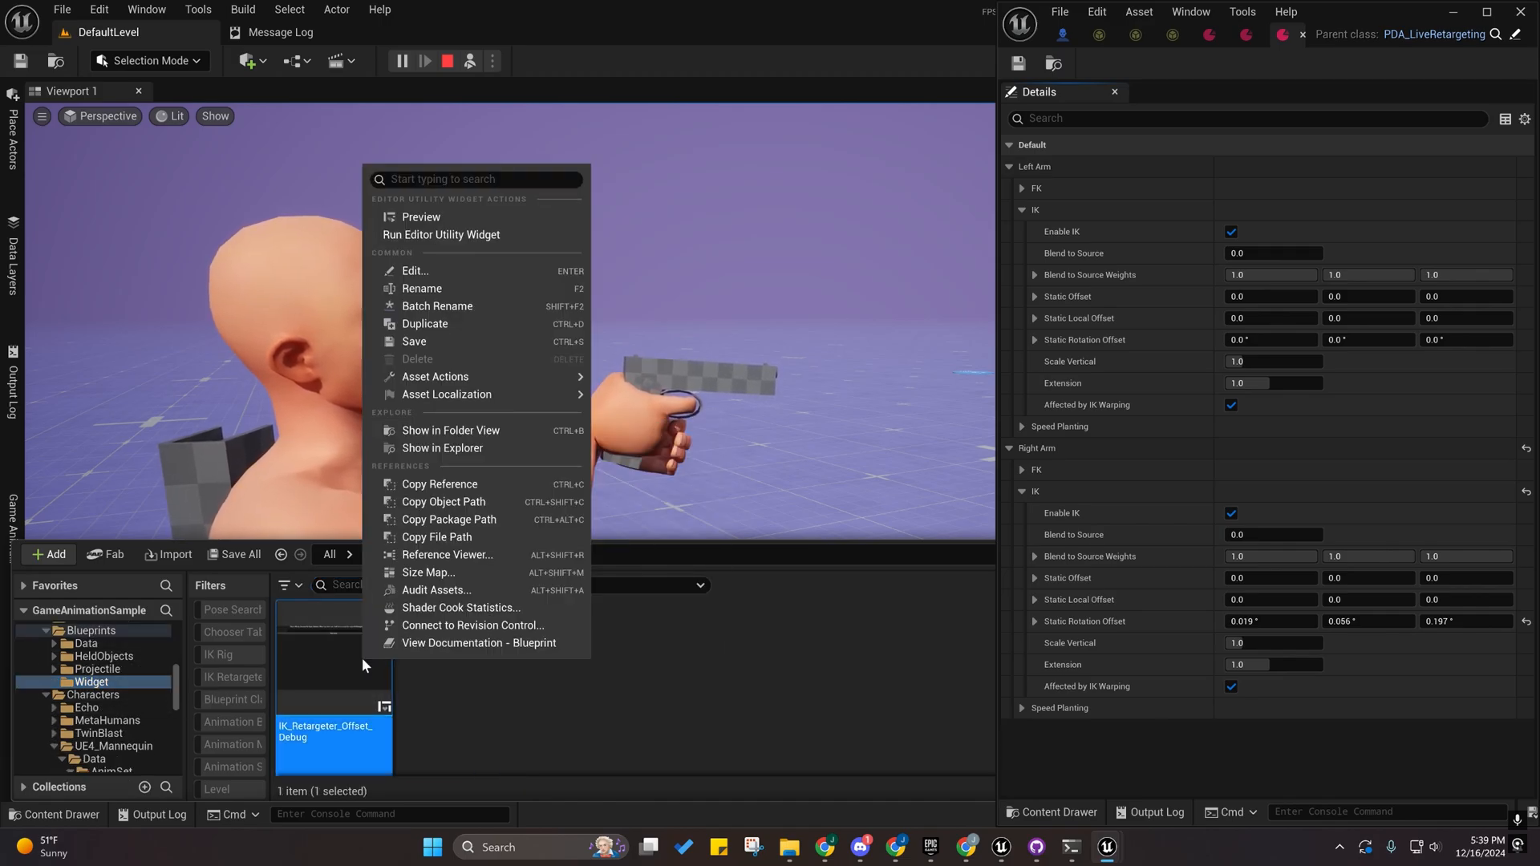
left_click(470, 236)
left_click(50, 814)
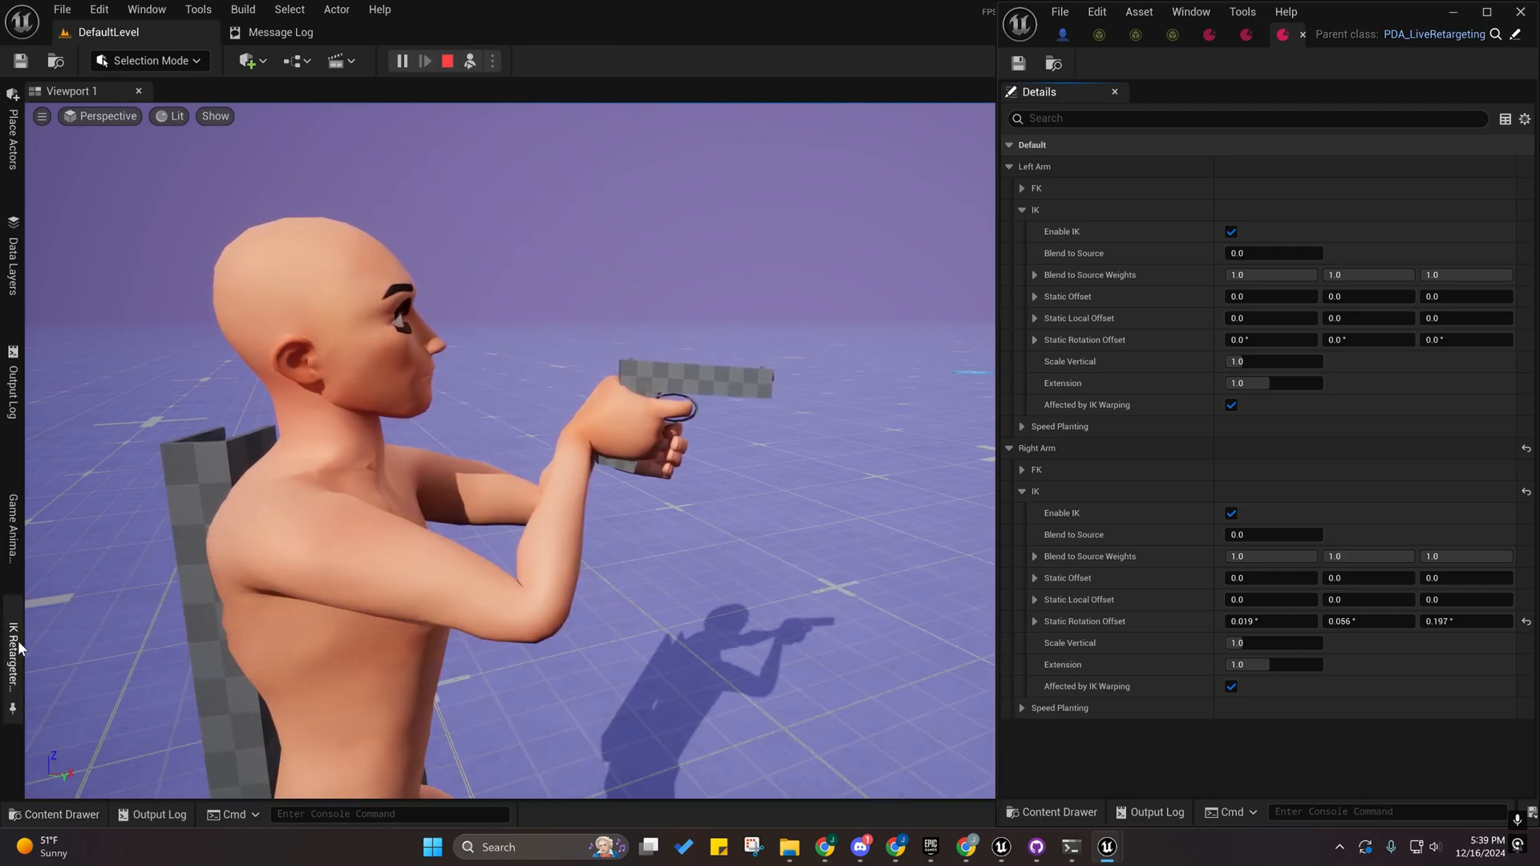
left_click(16, 657)
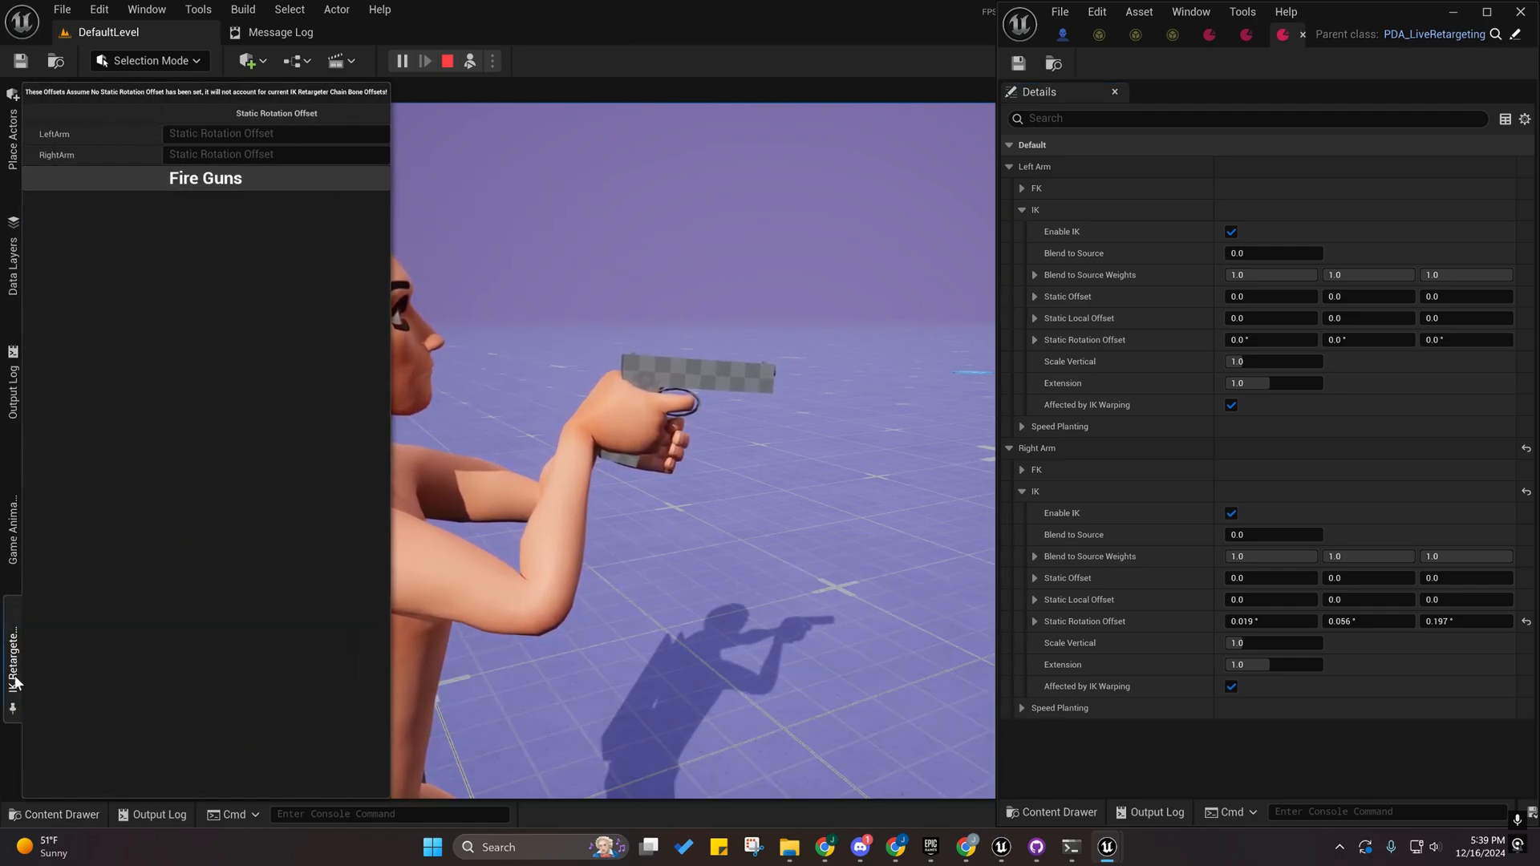
left_click(532, 223)
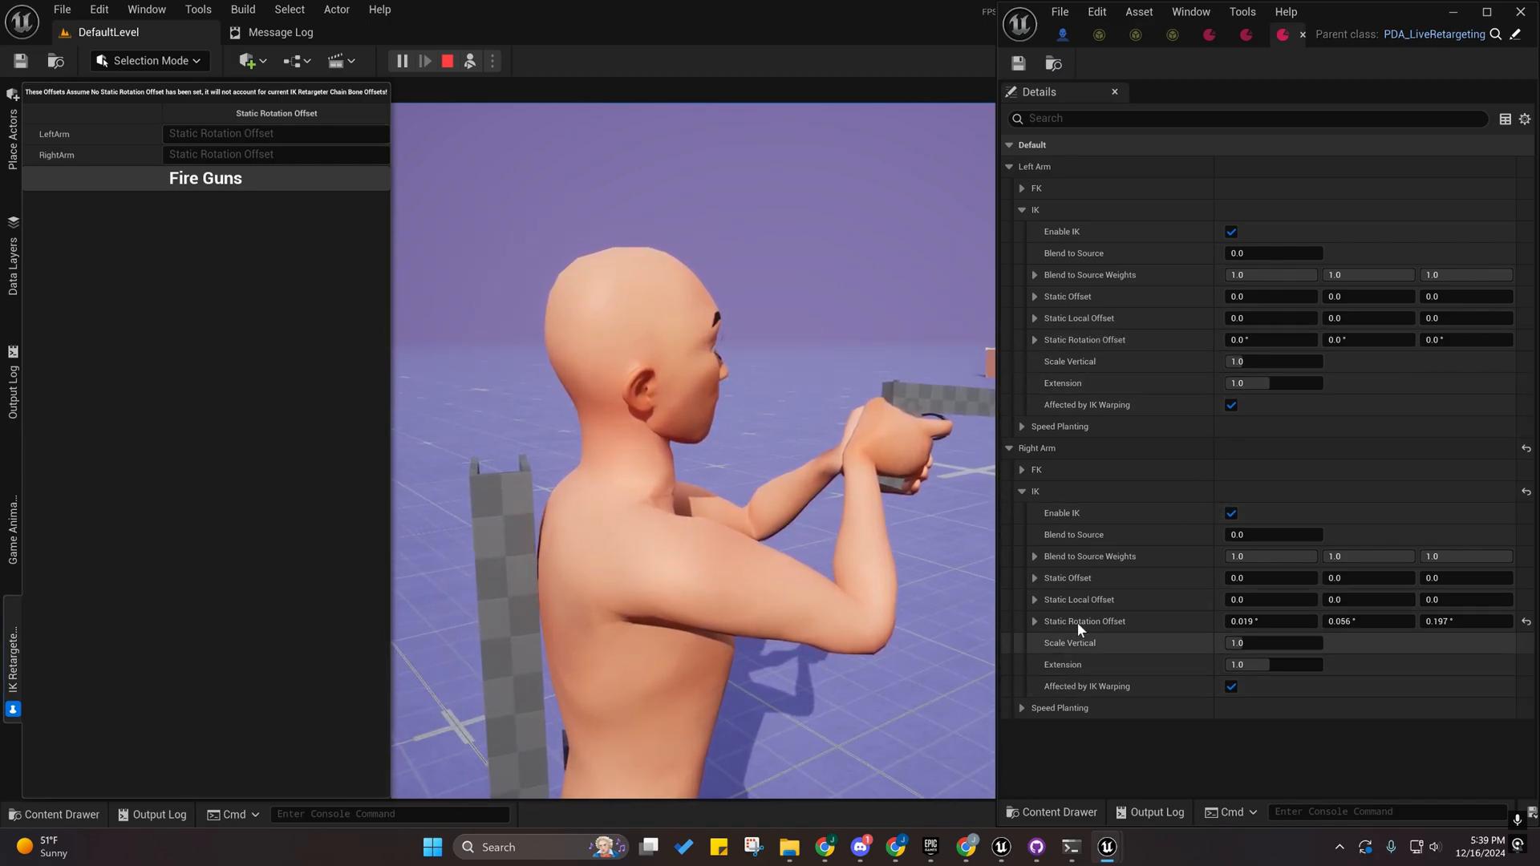
Fire the guns with the Right Arm IK Static Rotation Offset zeroed, paste the resulting 0.999, -4.453, -13.961 into it, and fire again.
right_click_drag(586, 265, 666, 265)
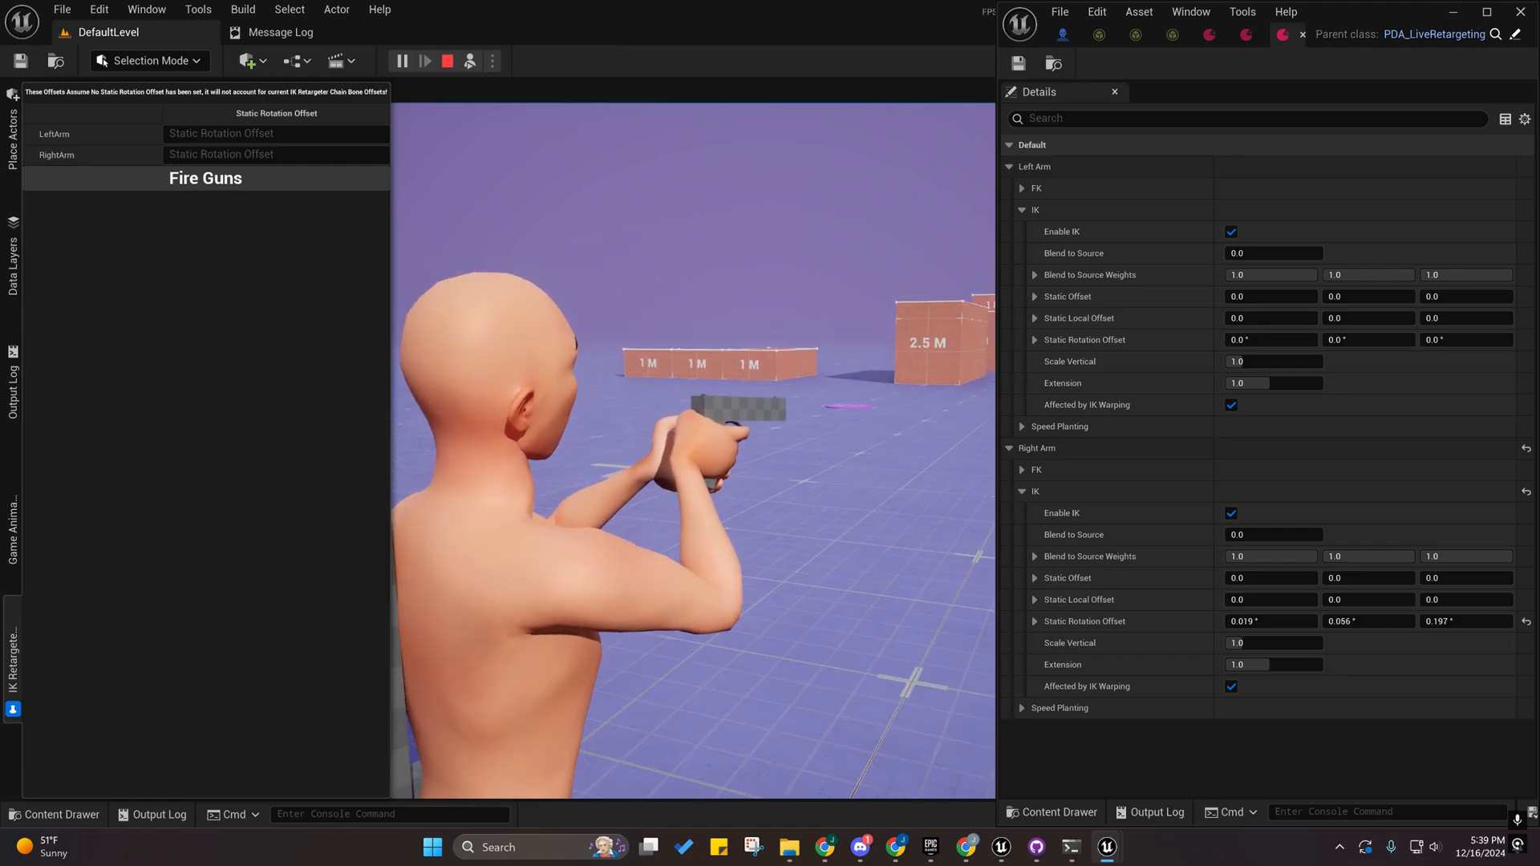
left_click(284, 185)
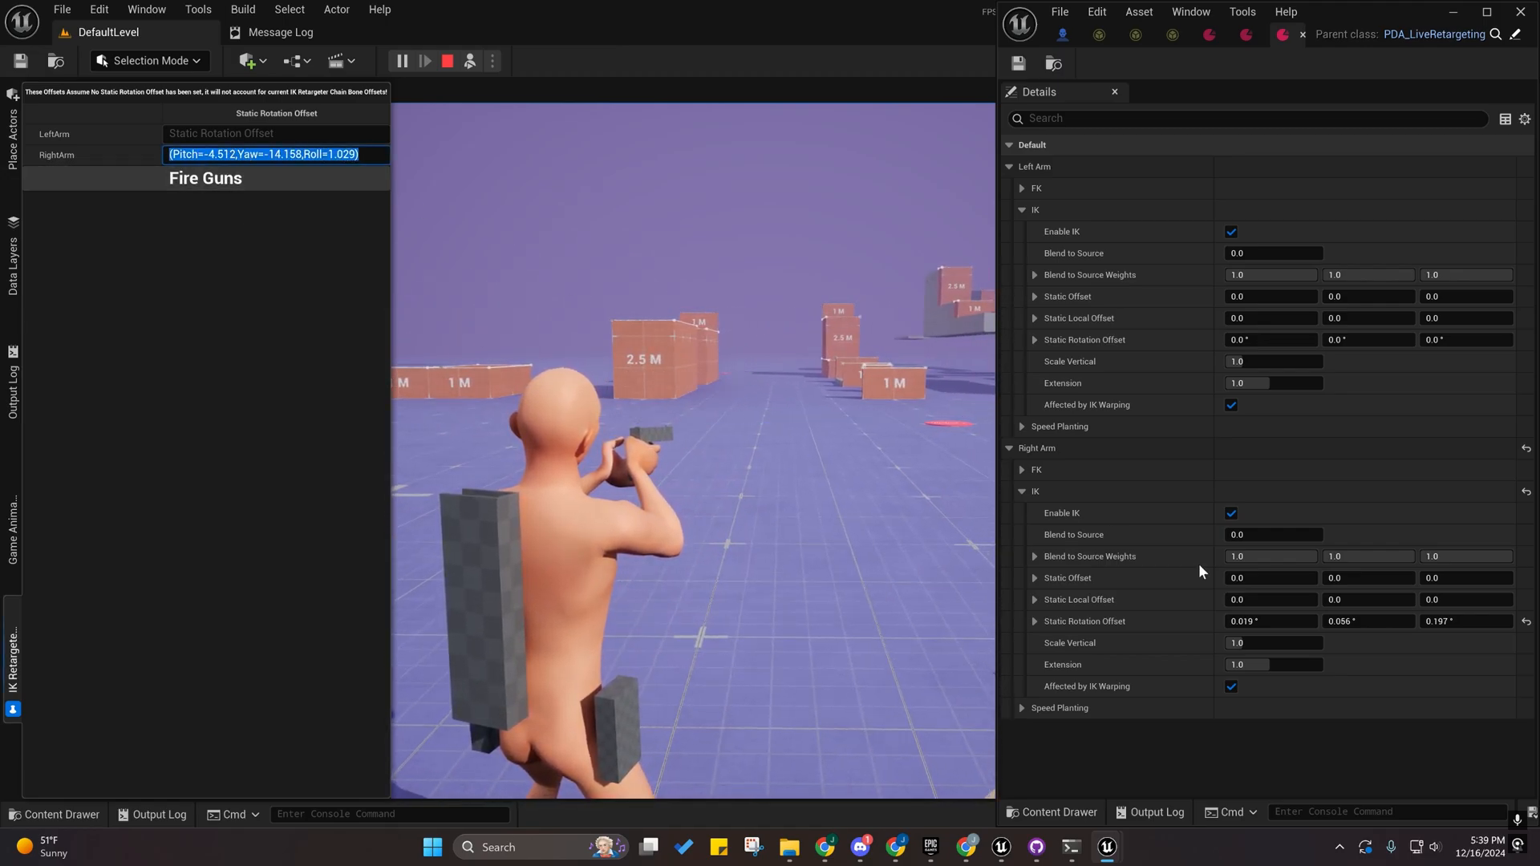
left_click(1162, 618, "shift")
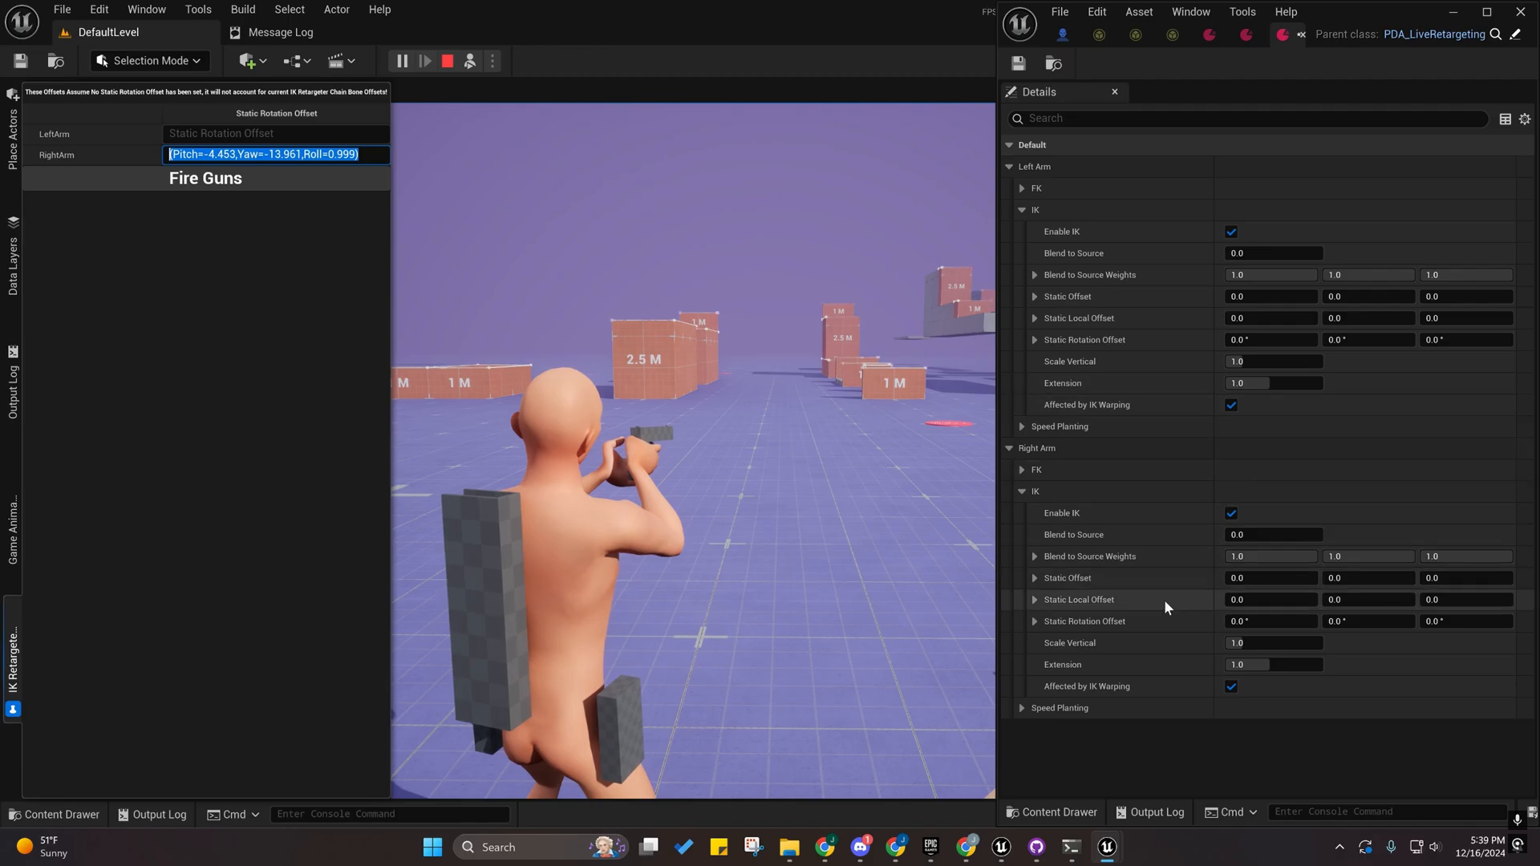
left_click(1152, 622, "shift")
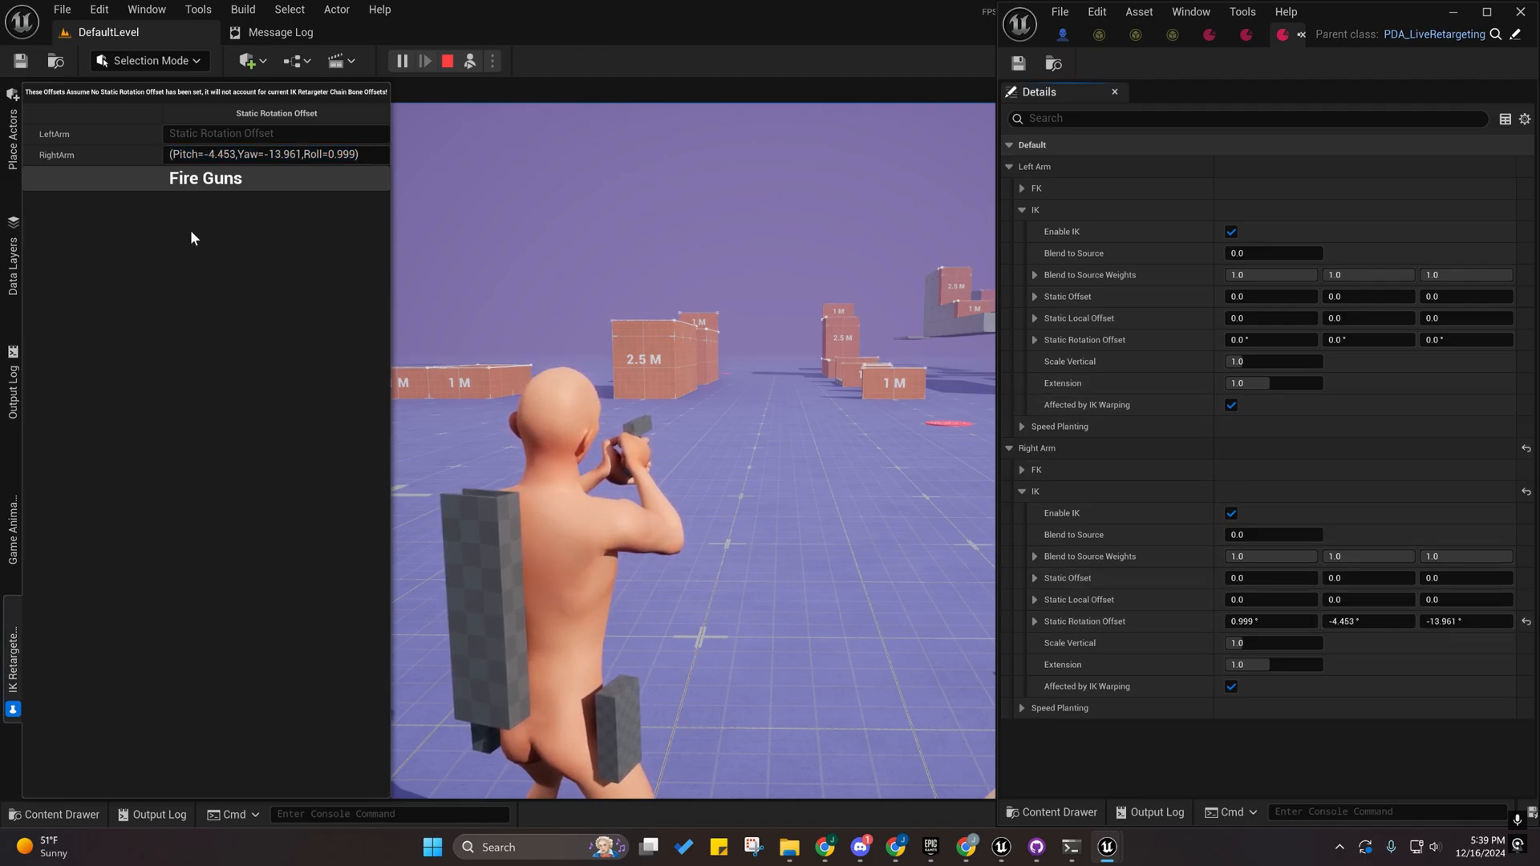
left_click(206, 178)
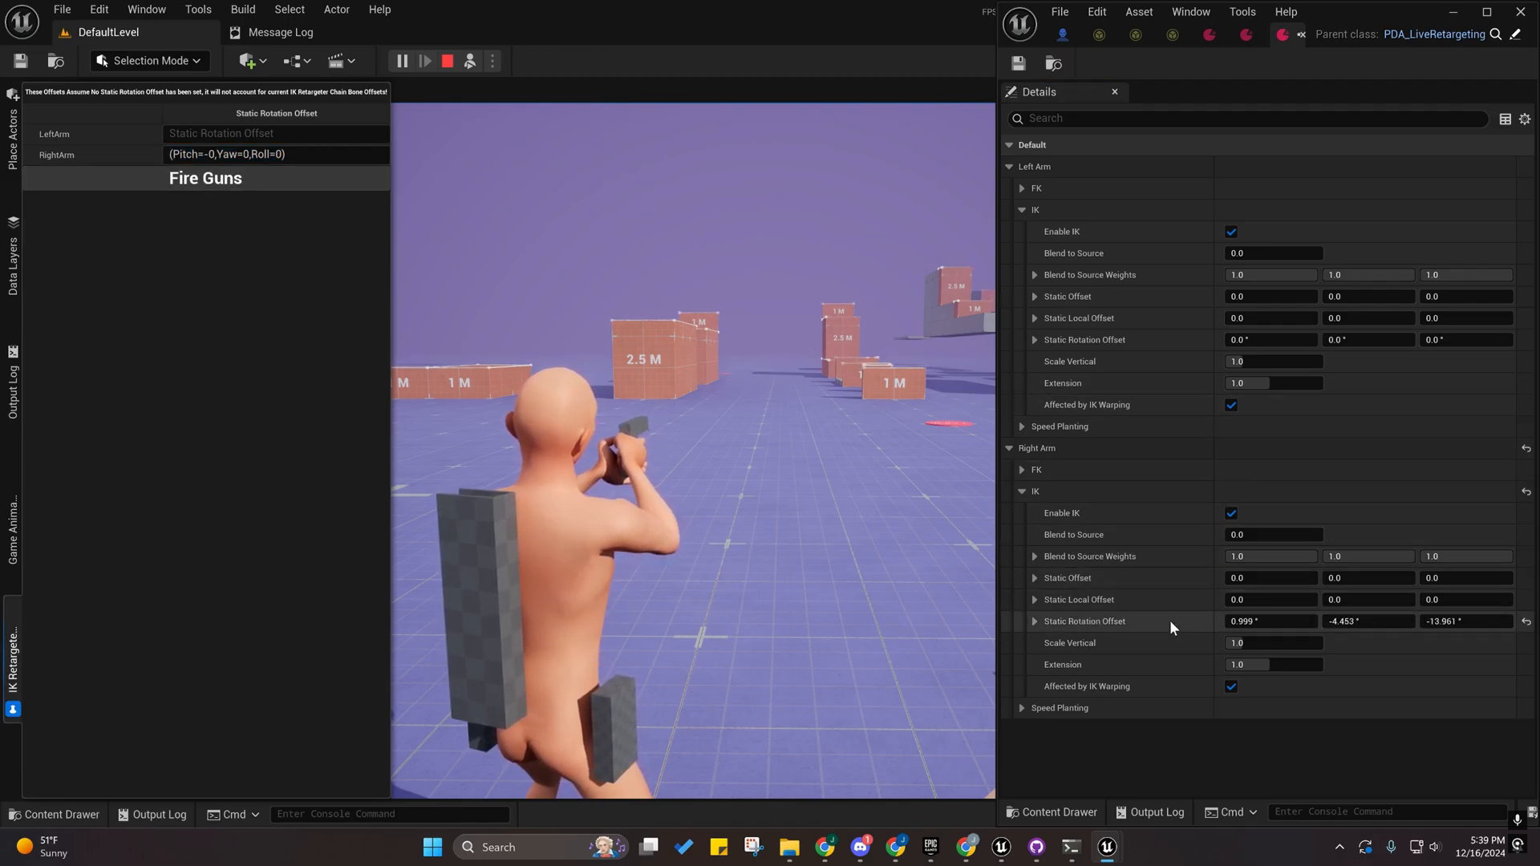
Set the Left Arm IK Static Local Offset to about -0.79, -3.24, 0 and end the play session.
left_click(435, 192)
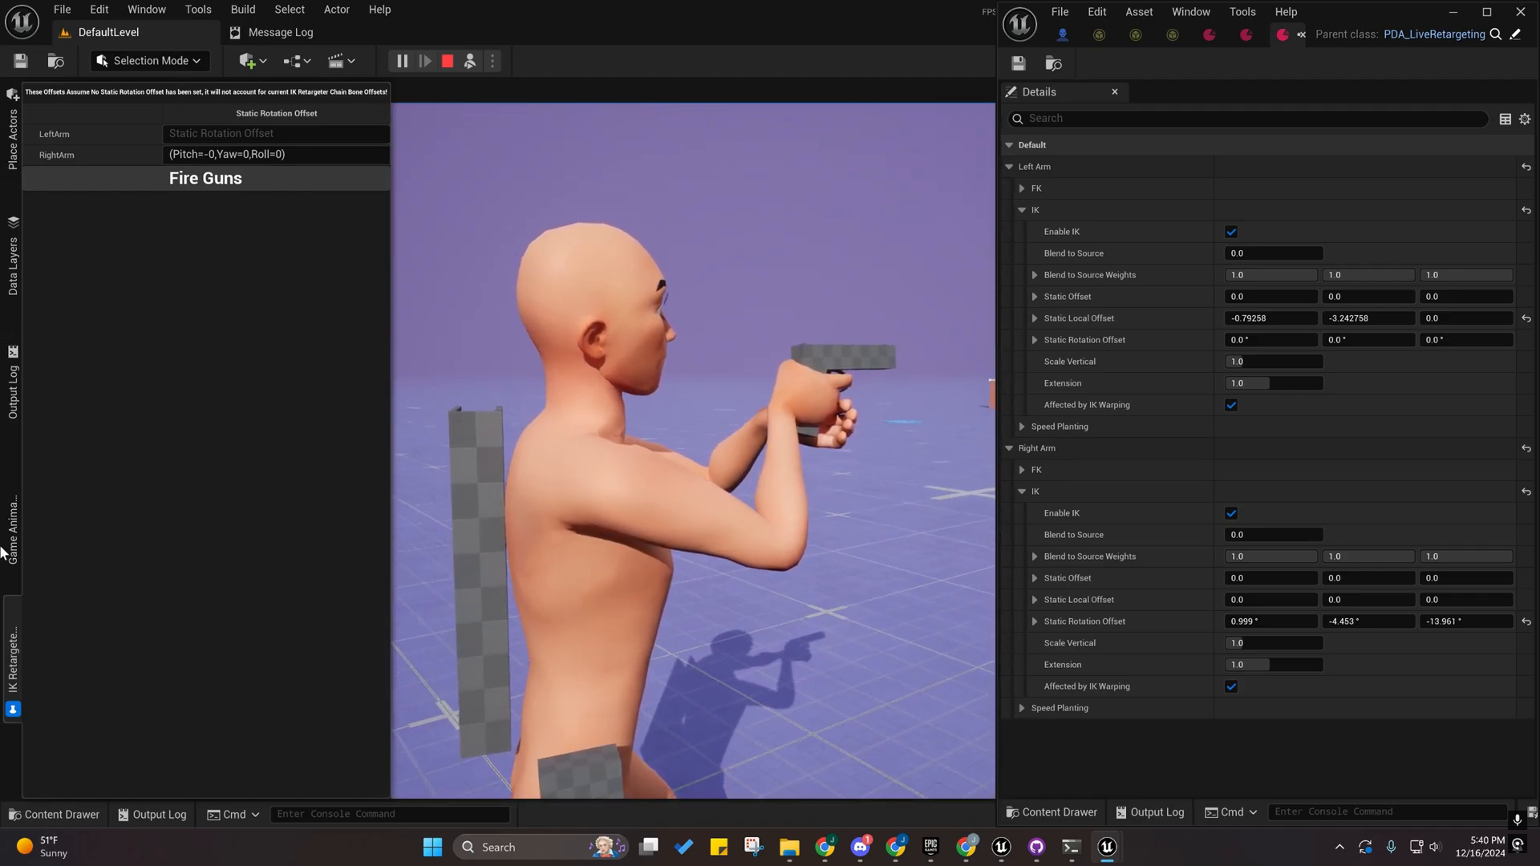
left_click(12, 710)
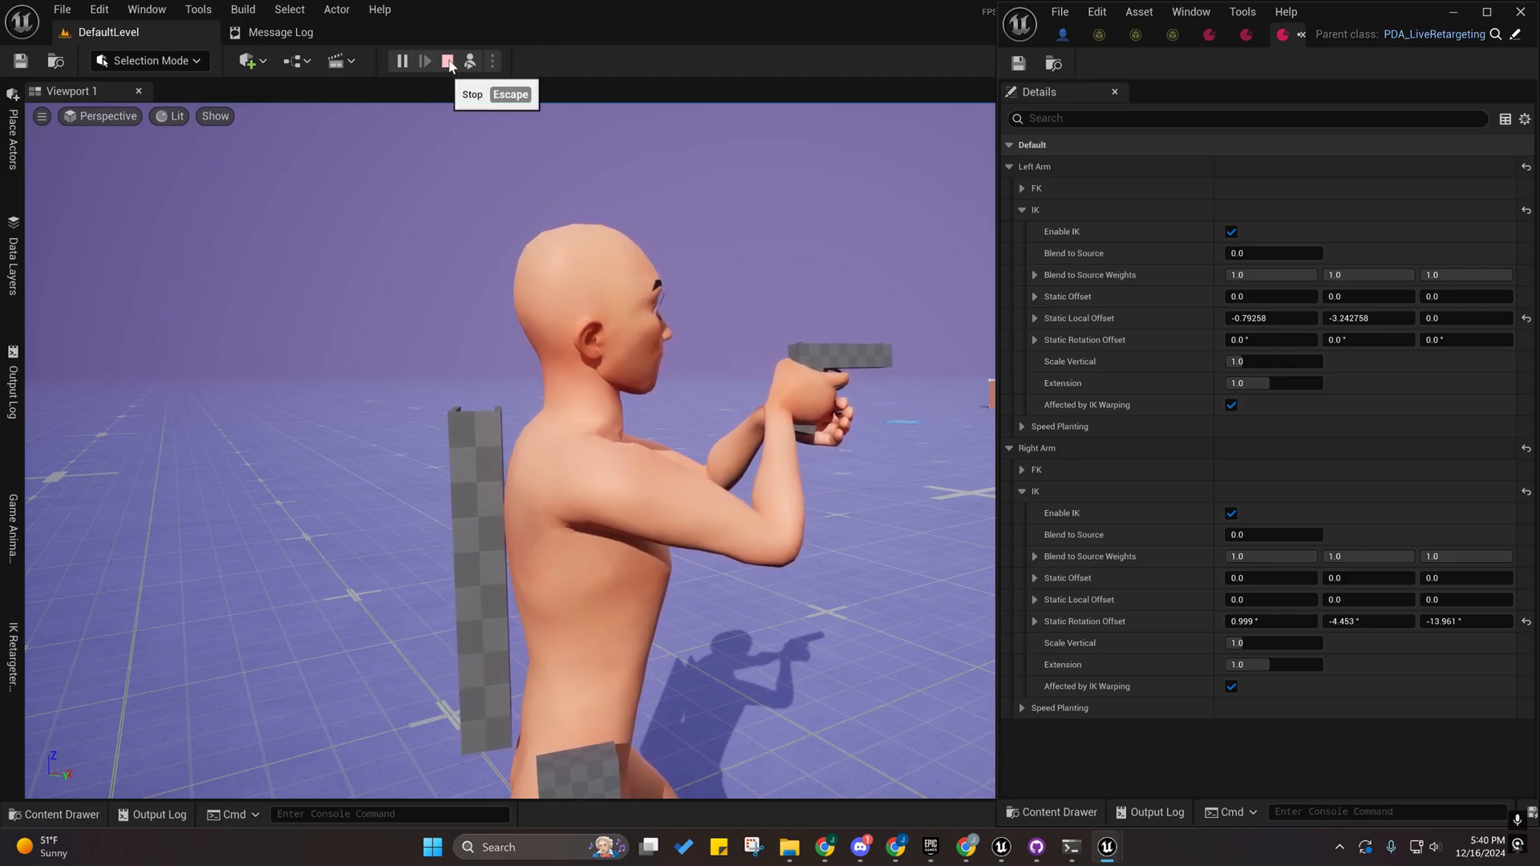
left_click(448, 62)
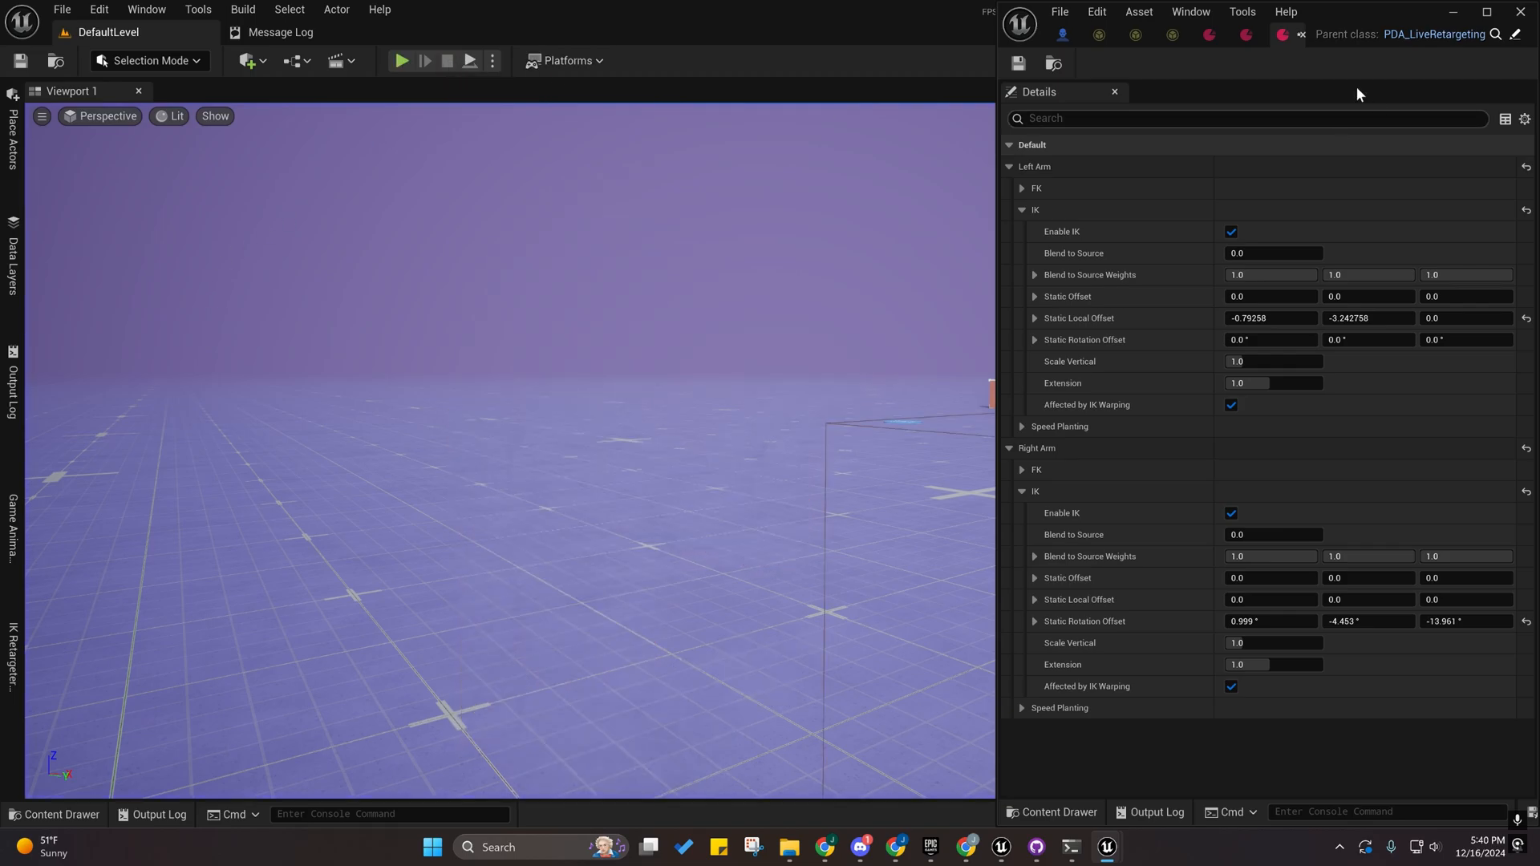
Bring up PDA_Steve_M9 in the maximized asset editor and browse to the male MetaHumans Pistol LinkedAnimSet folder.
left_click(1488, 13)
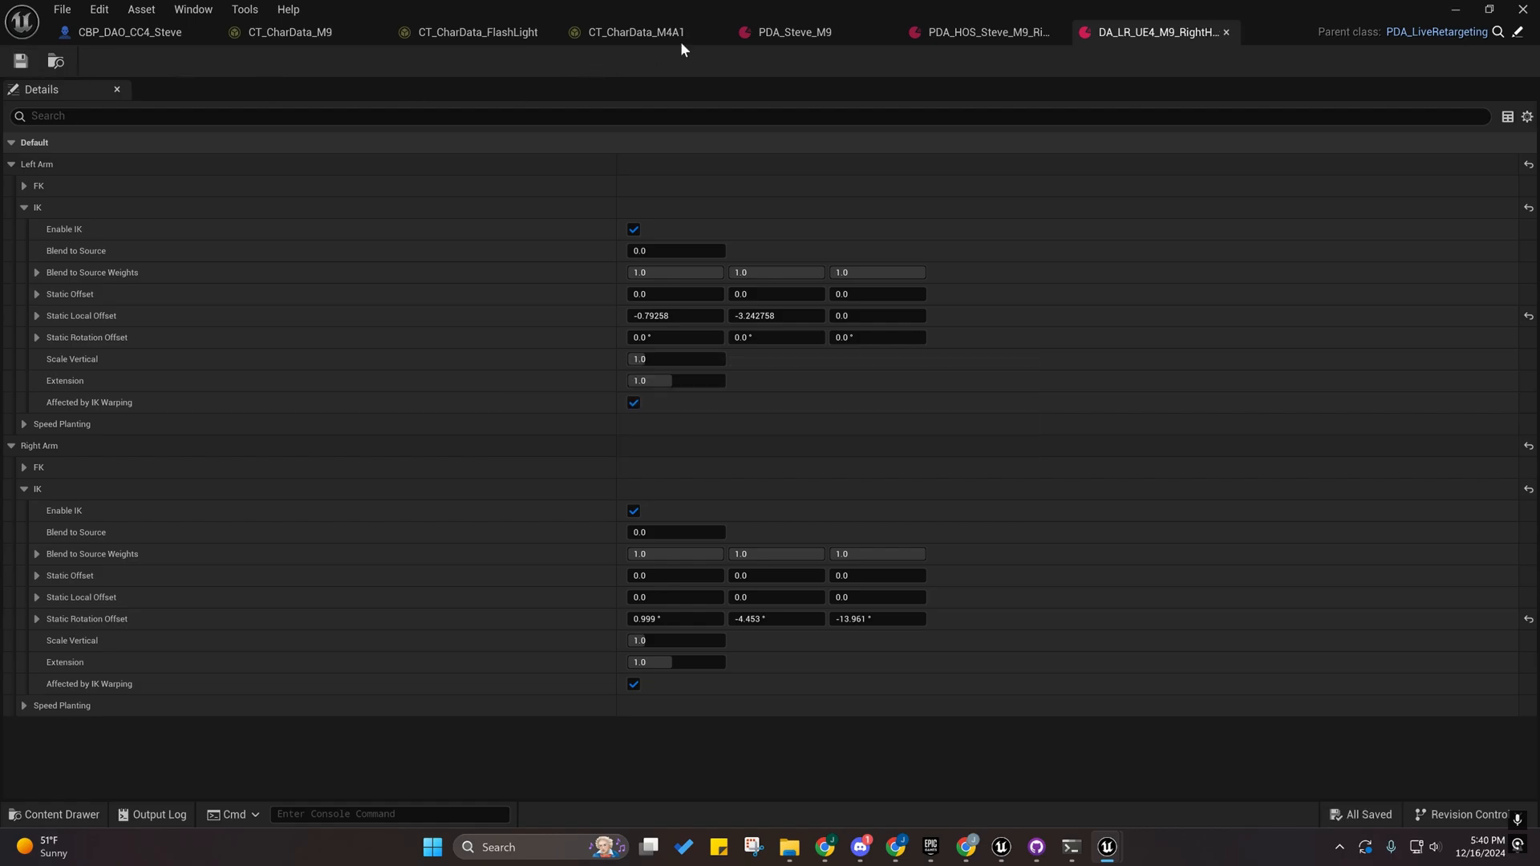
left_click(801, 32)
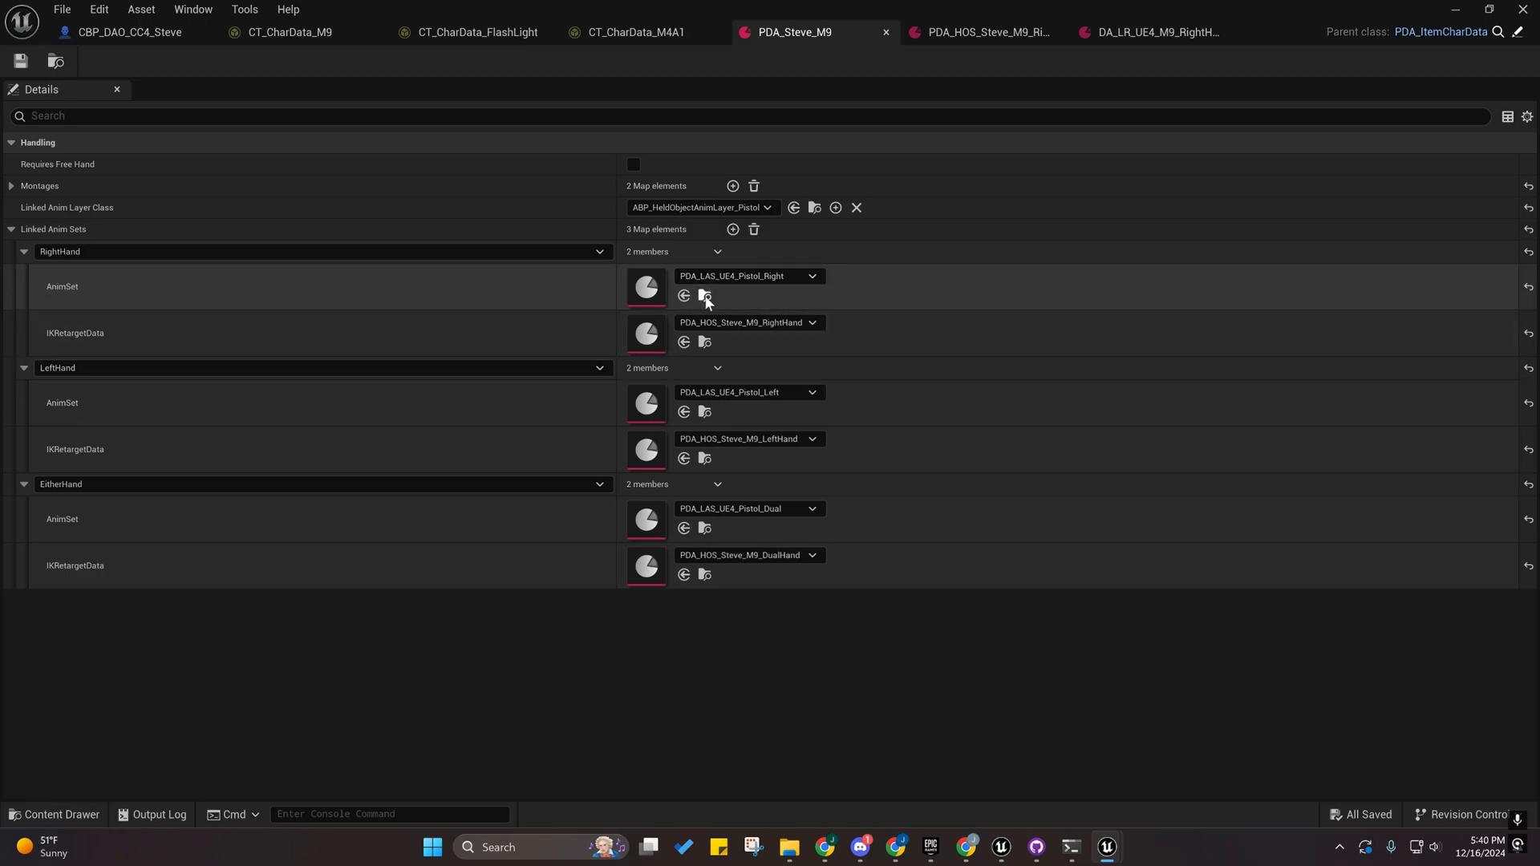
left_click(64, 813)
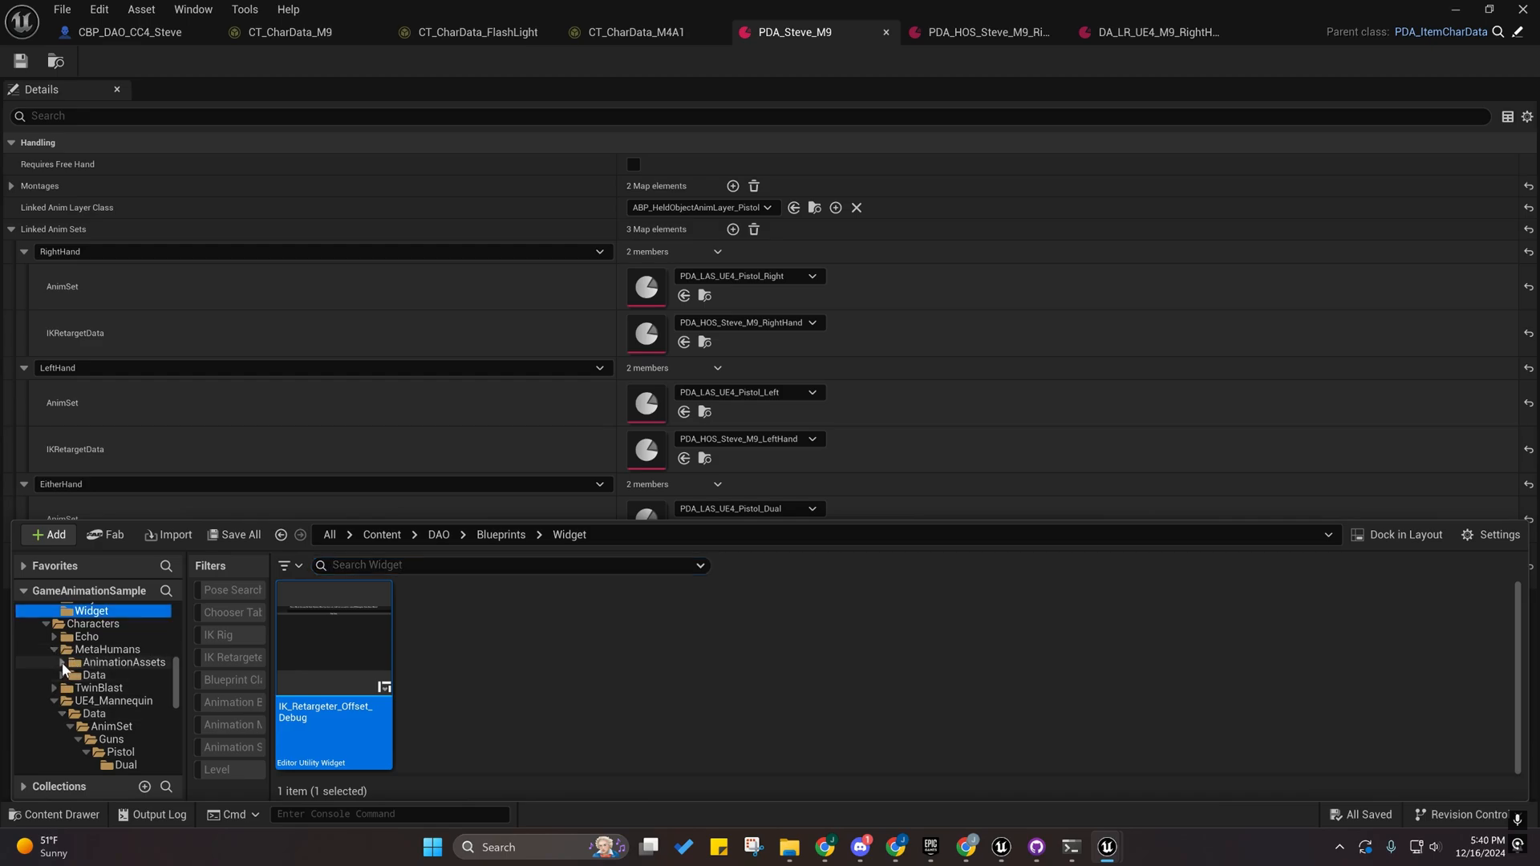
left_click(62, 662)
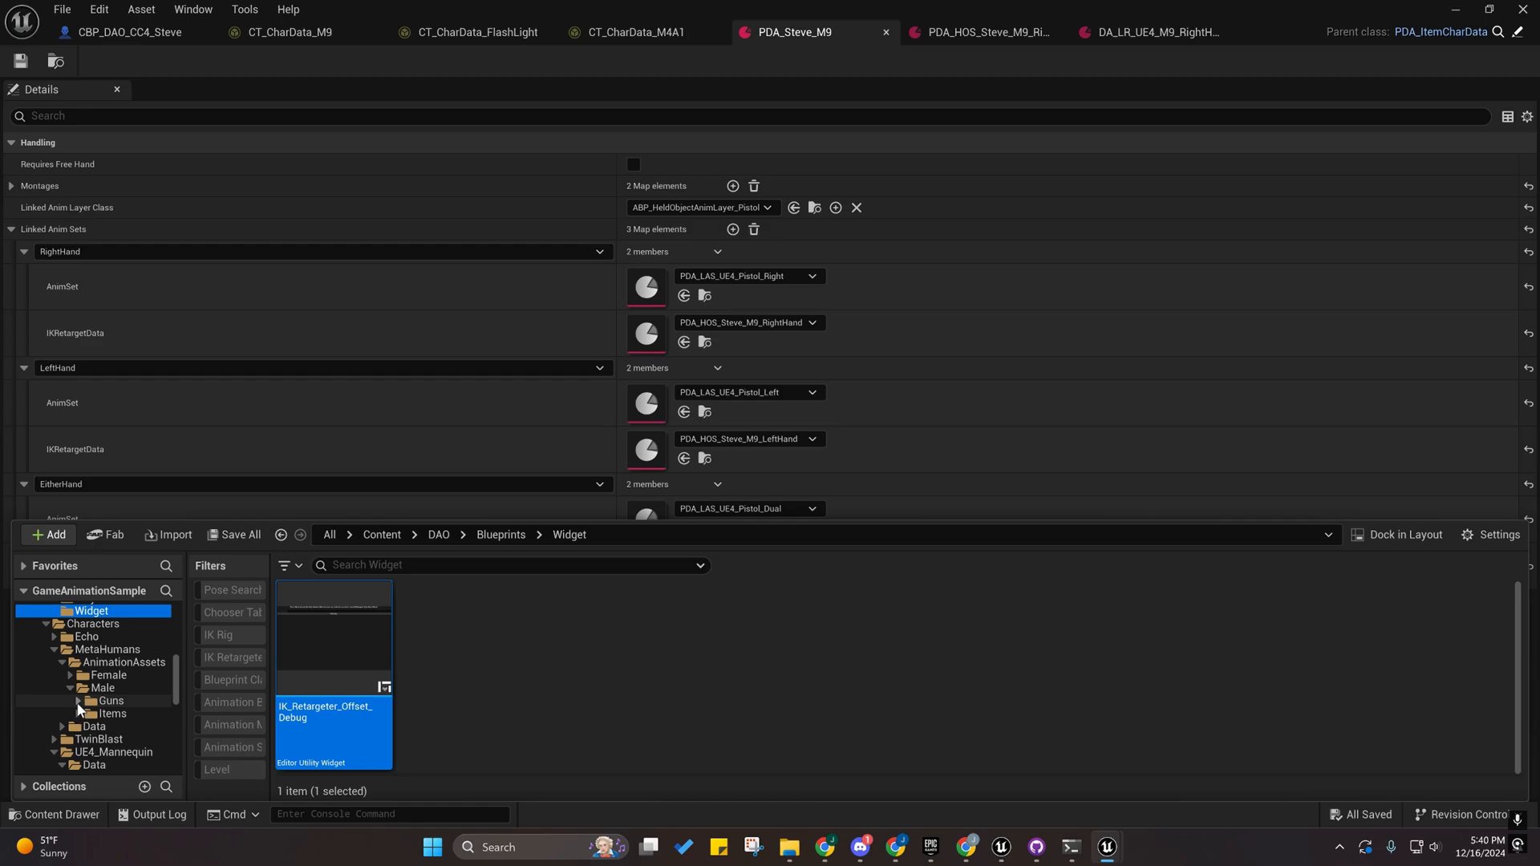
left_click(78, 701)
scroll(87, 714, "down", 1)
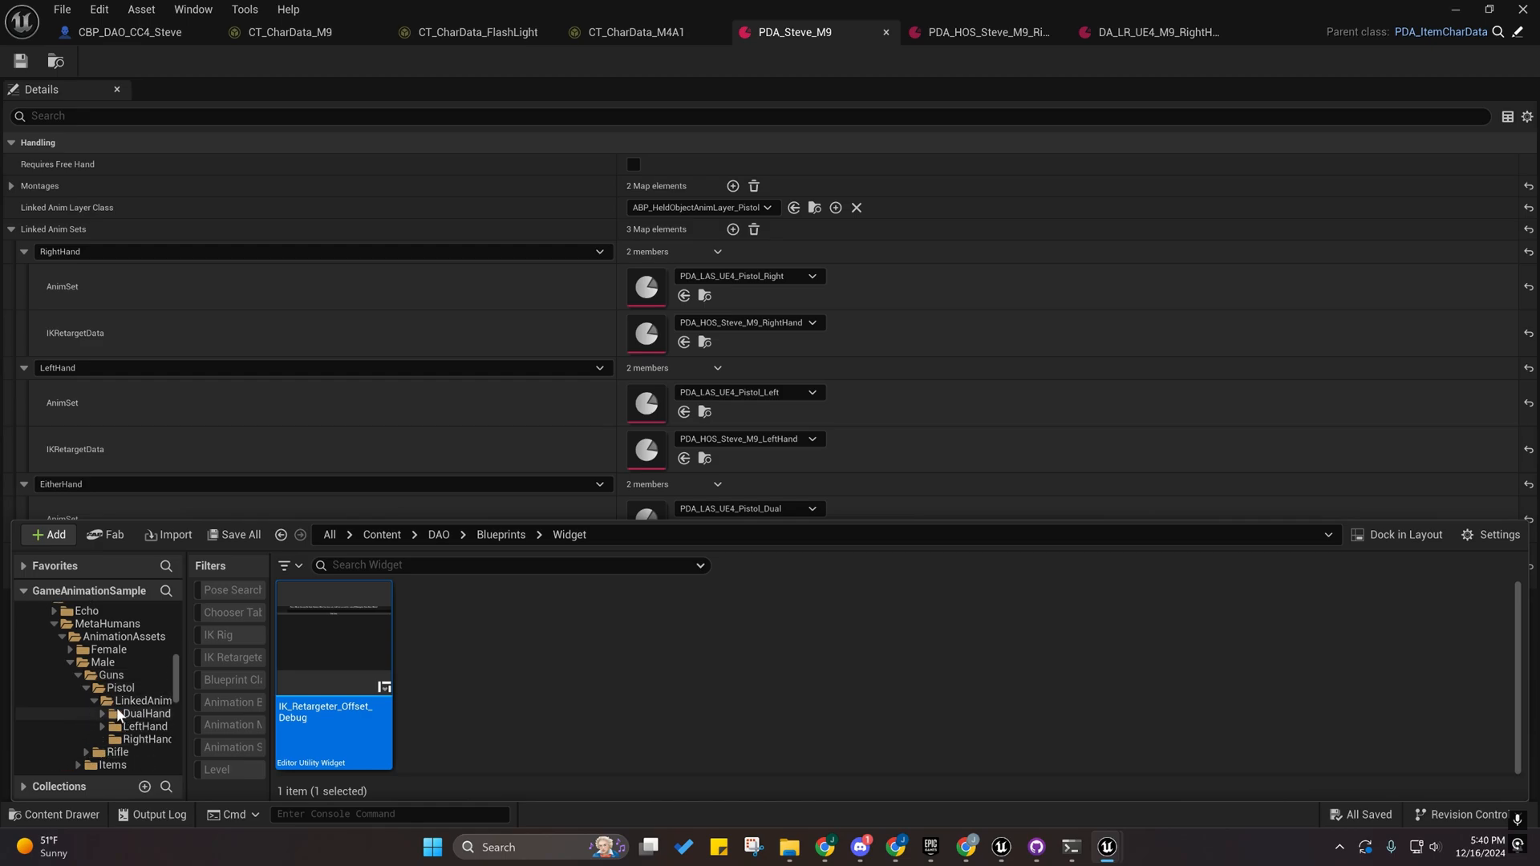
left_click(121, 702)
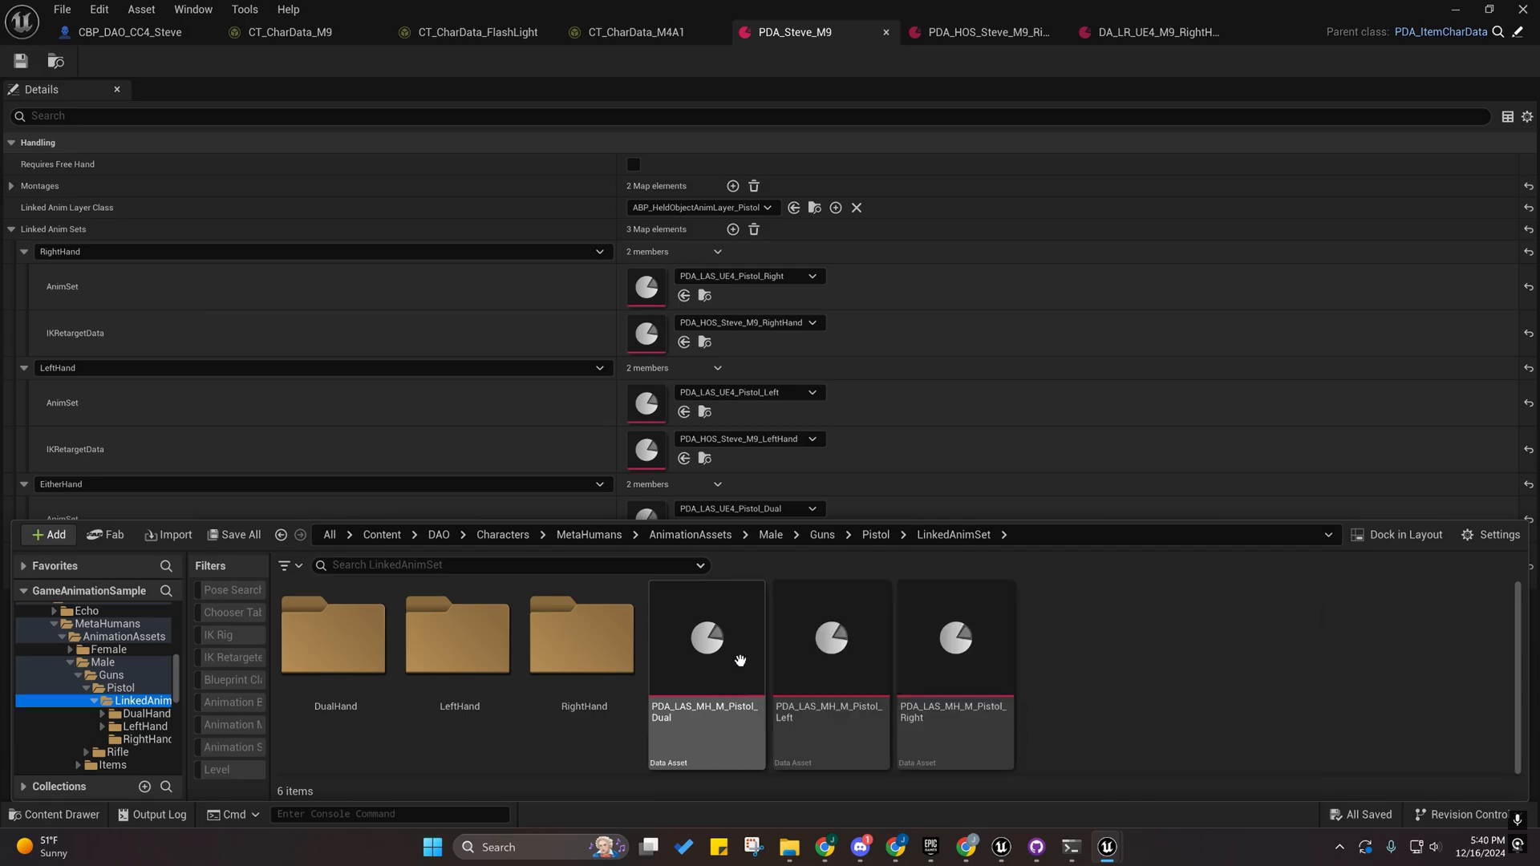
Assign PDA_LAS_MH_M_Pistol_Right, _Left and _Dual as the AnimSets of the RightHand, LeftHand and EitherHand entries.
left_click_drag(955, 650, 649, 277)
left_click_drag(870, 639, 653, 401)
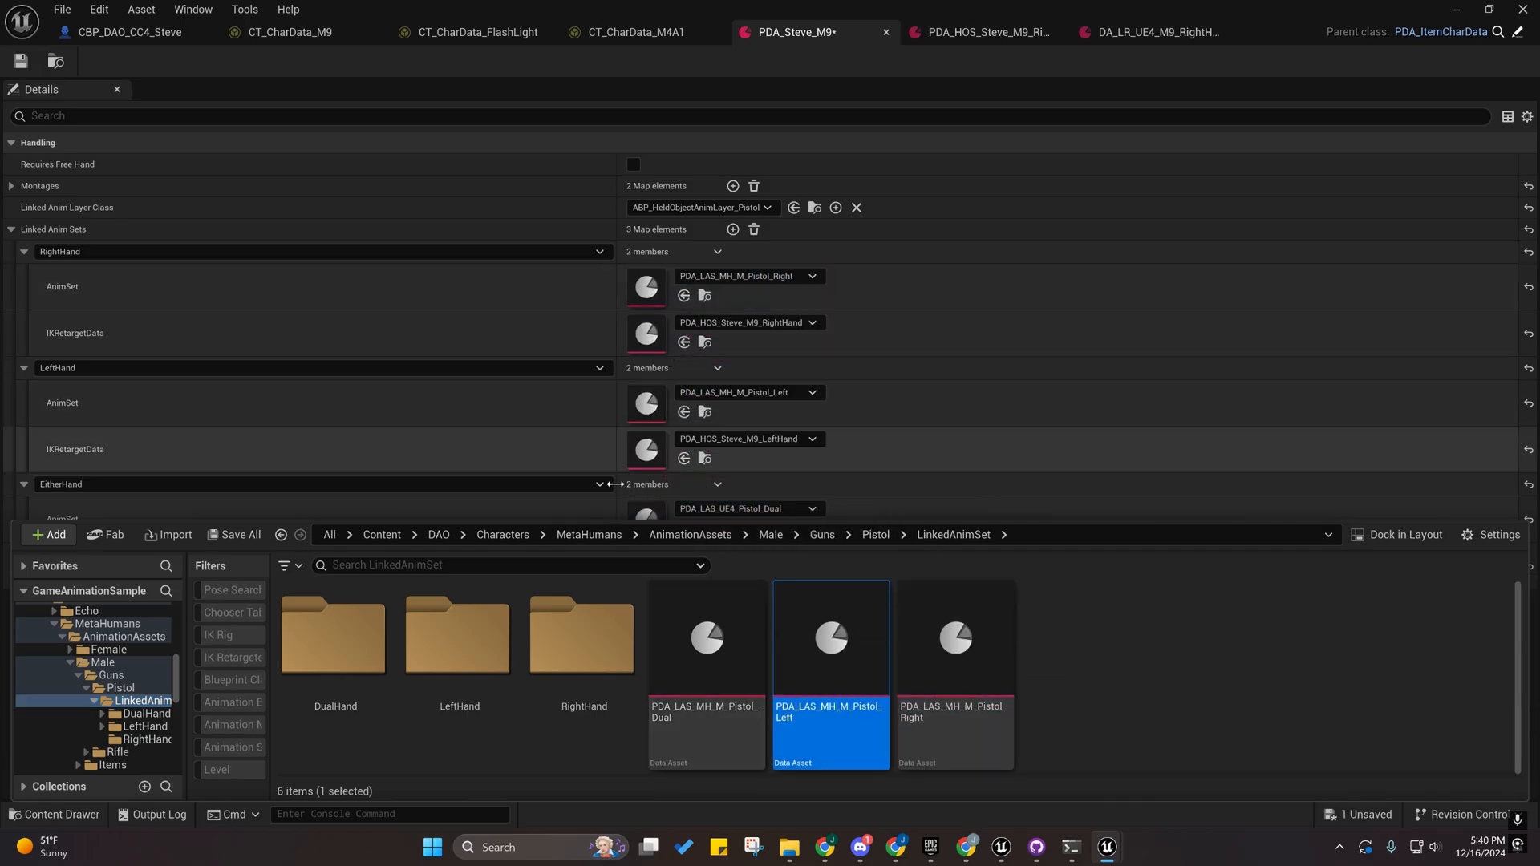
left_click(75, 819)
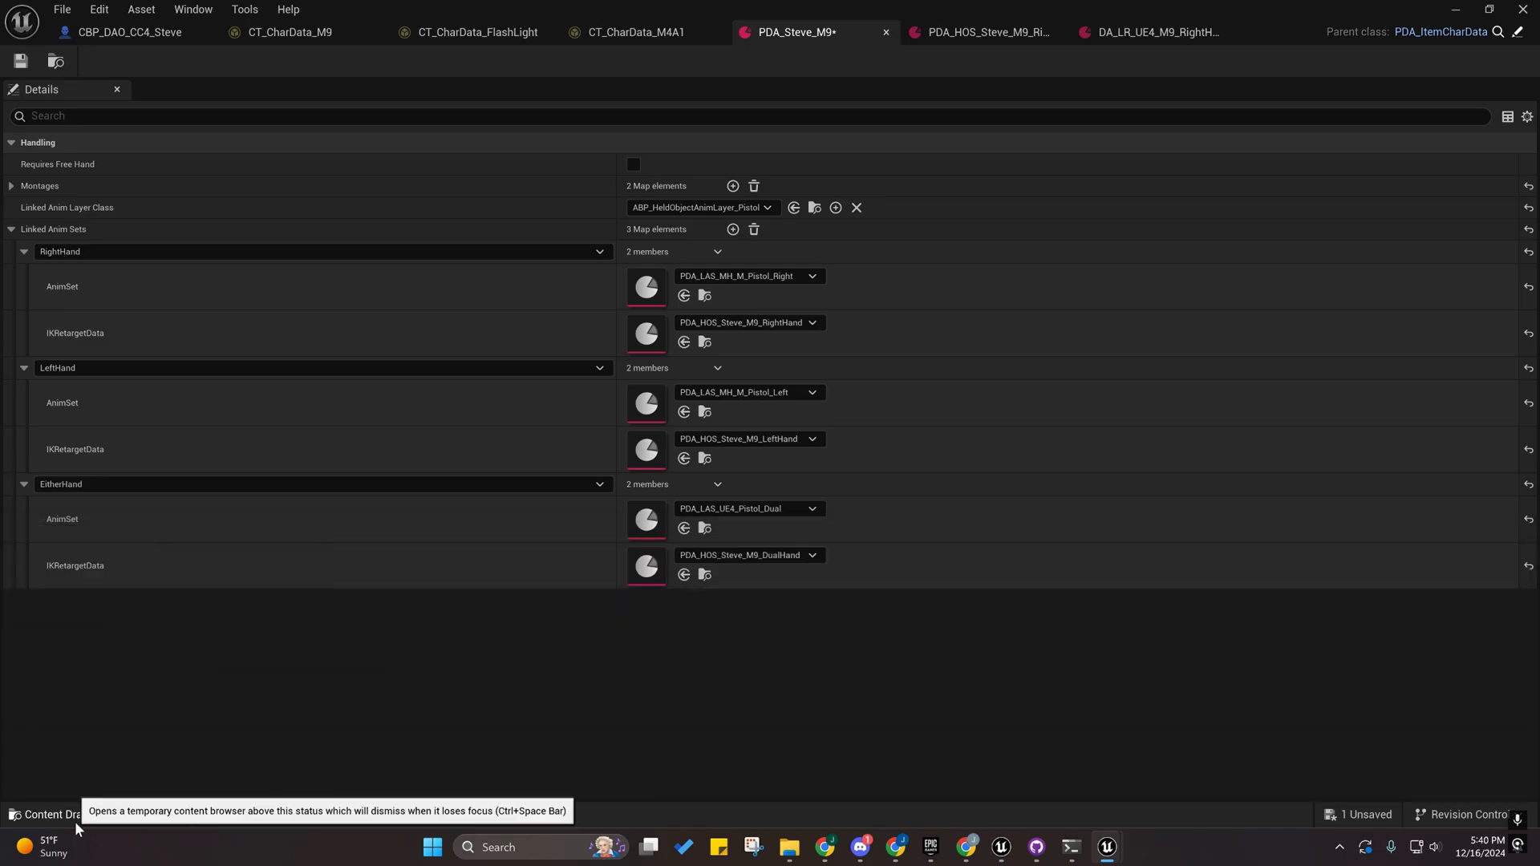
left_click(70, 822)
left_click(707, 641)
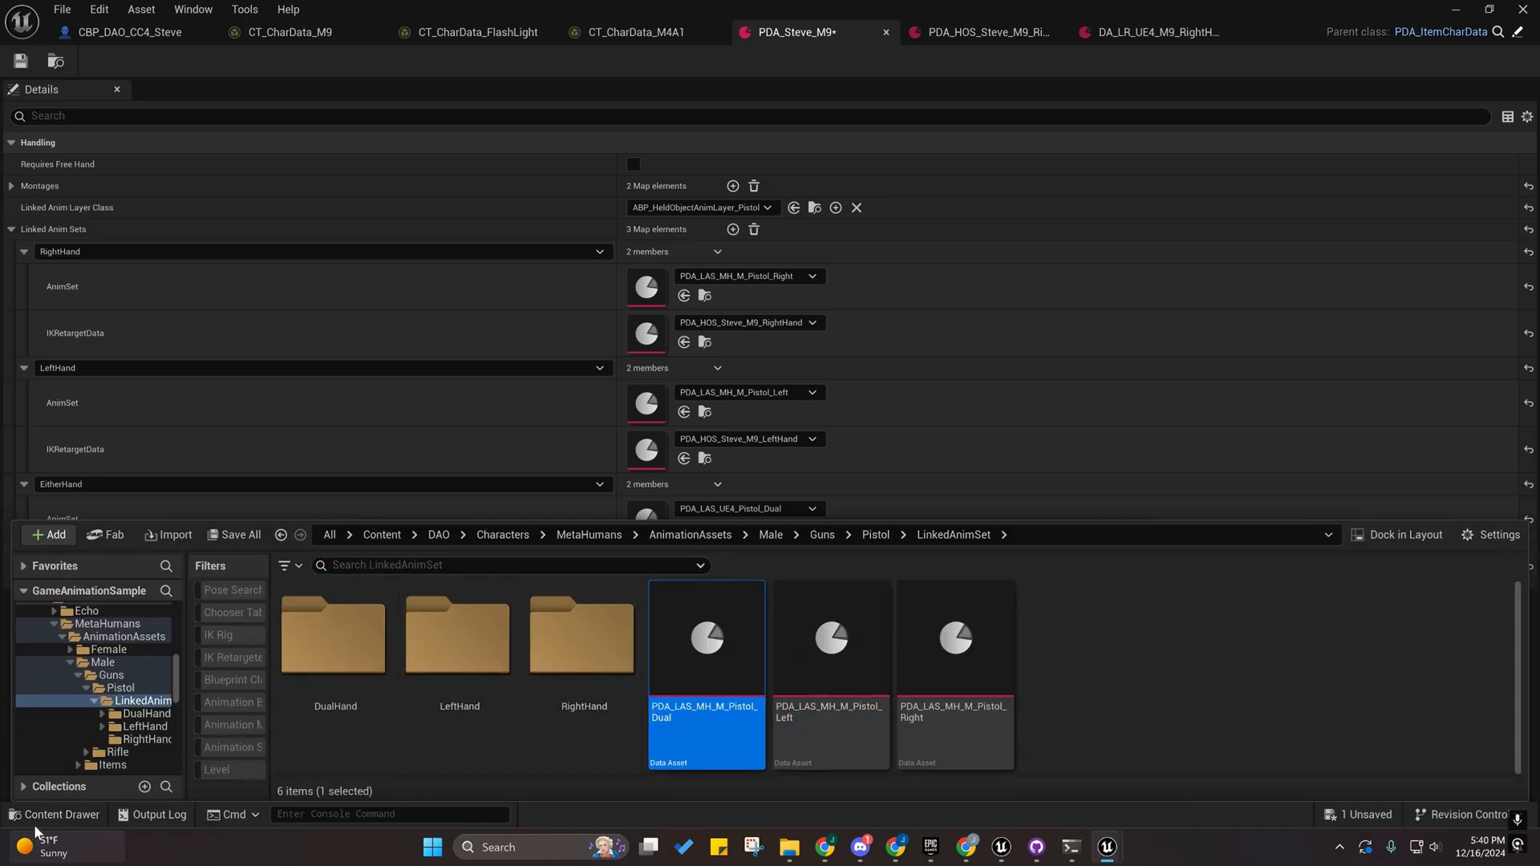
key("ctrl+space")
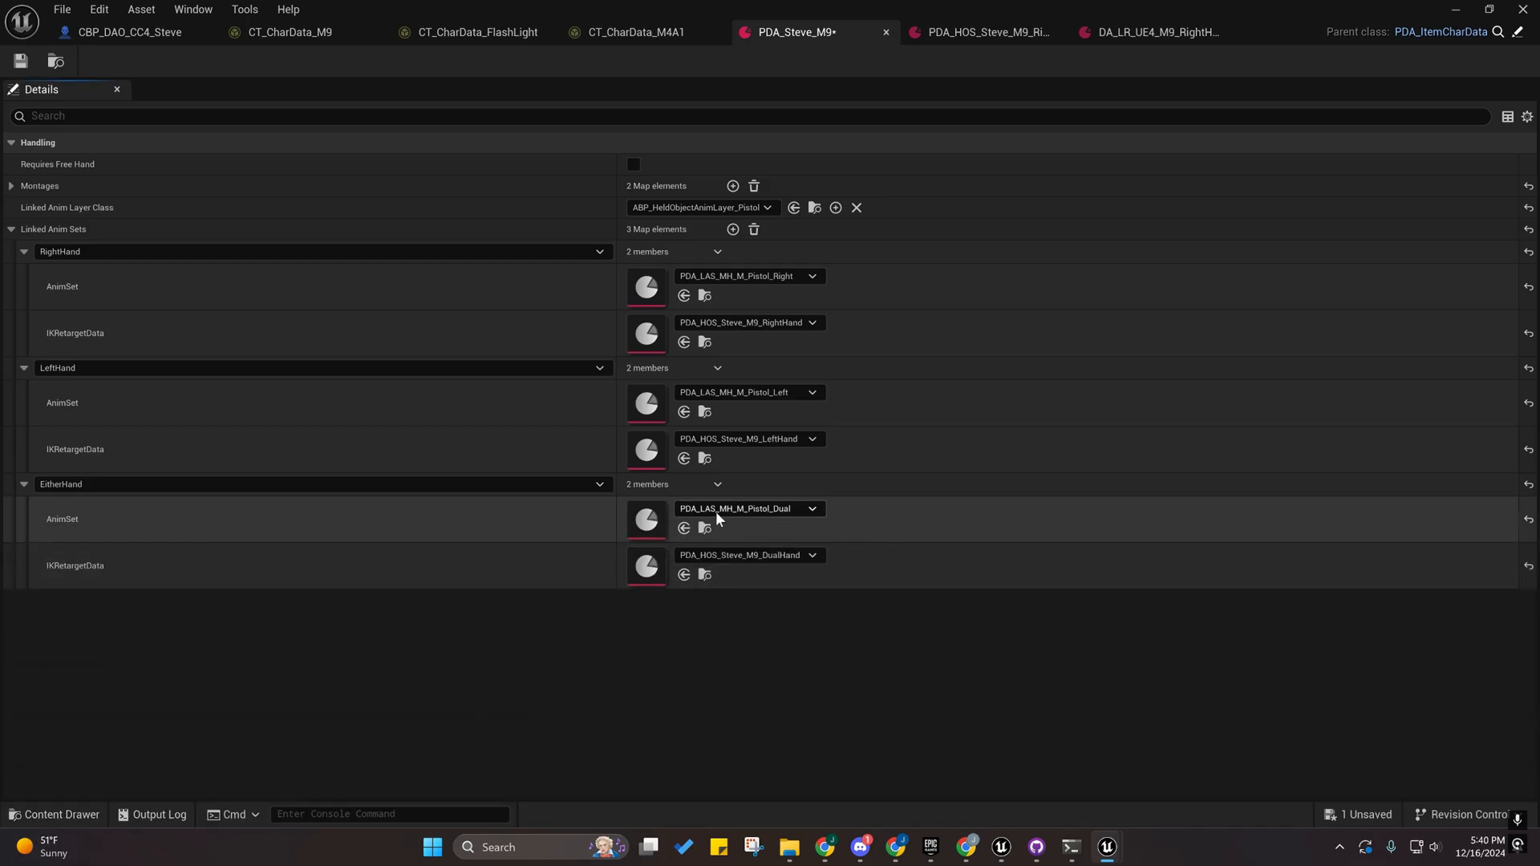
Play the level, aim a picked-up pistol, and eject from the character to inspect the aiming pose up close.
left_click(1454, 11)
key("alt+p")
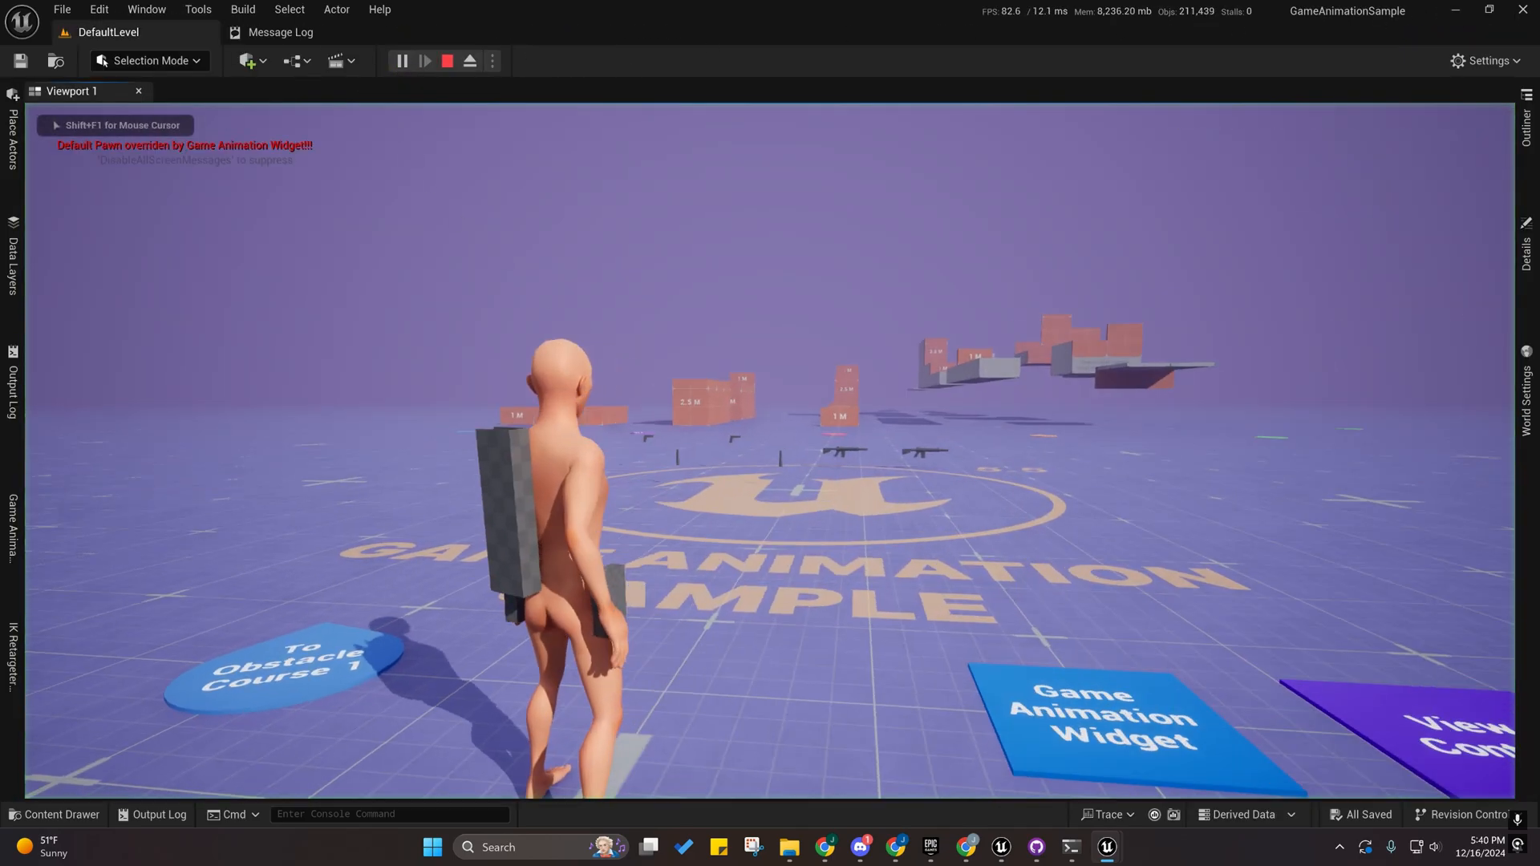
key("w")
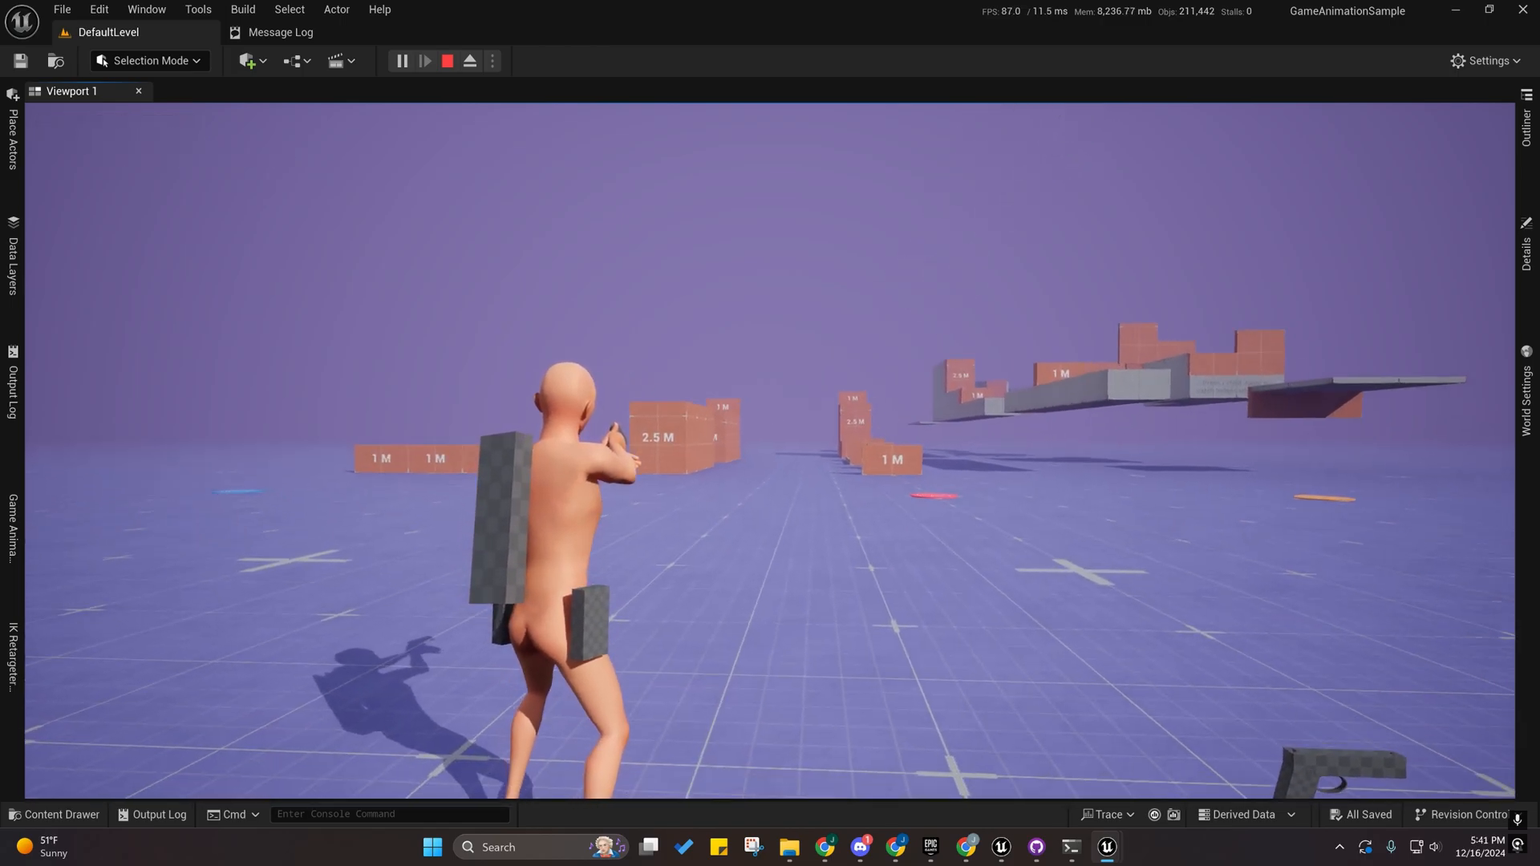
key("F8")
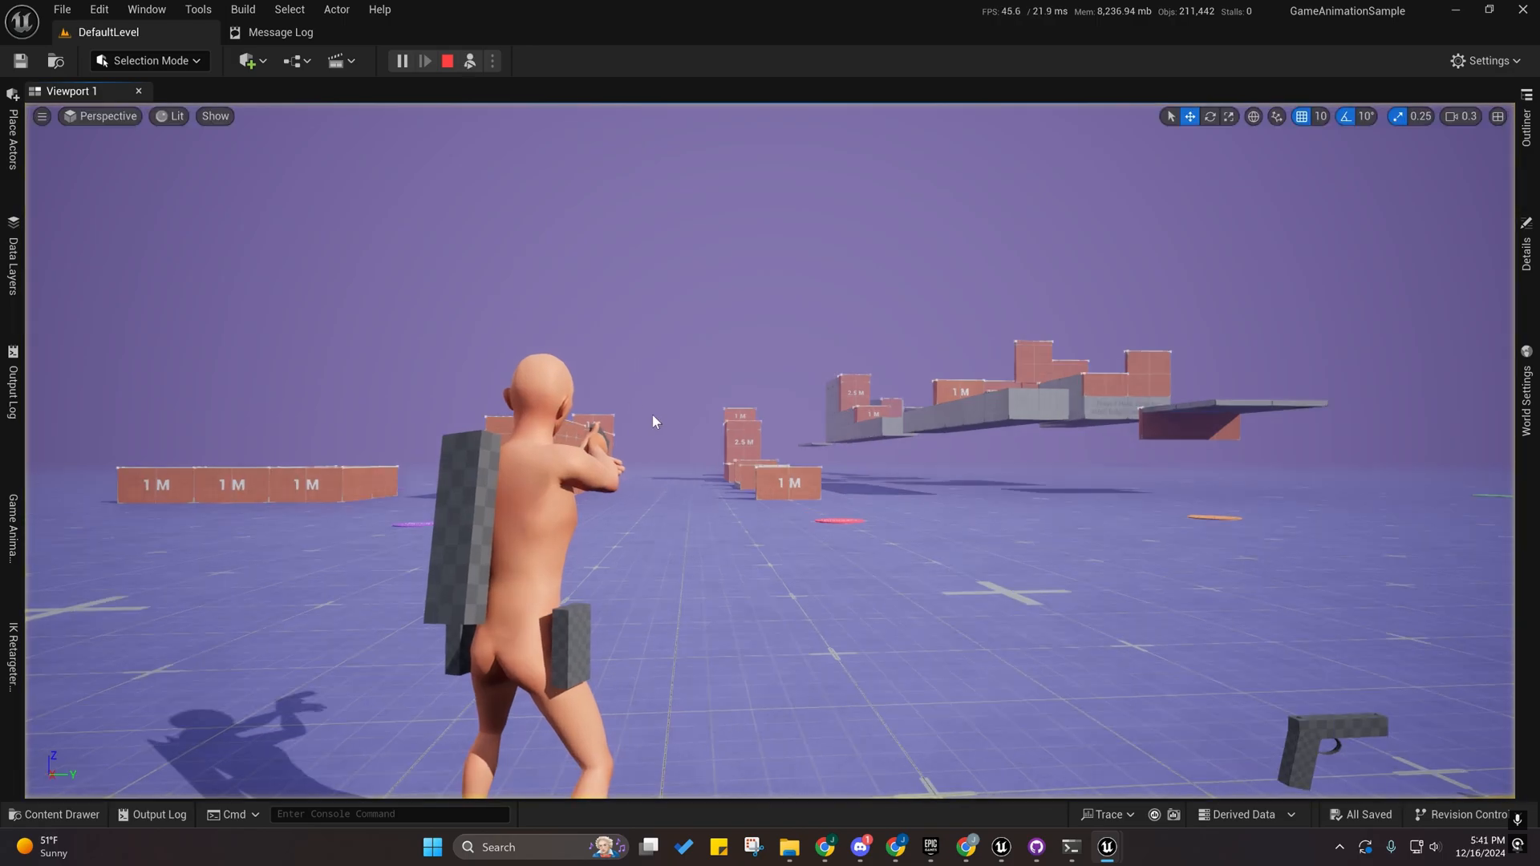
right_click_drag(651, 412, 697, 415)
scroll(545, 417, "down", 2)
scroll(670, 415, "up", 1)
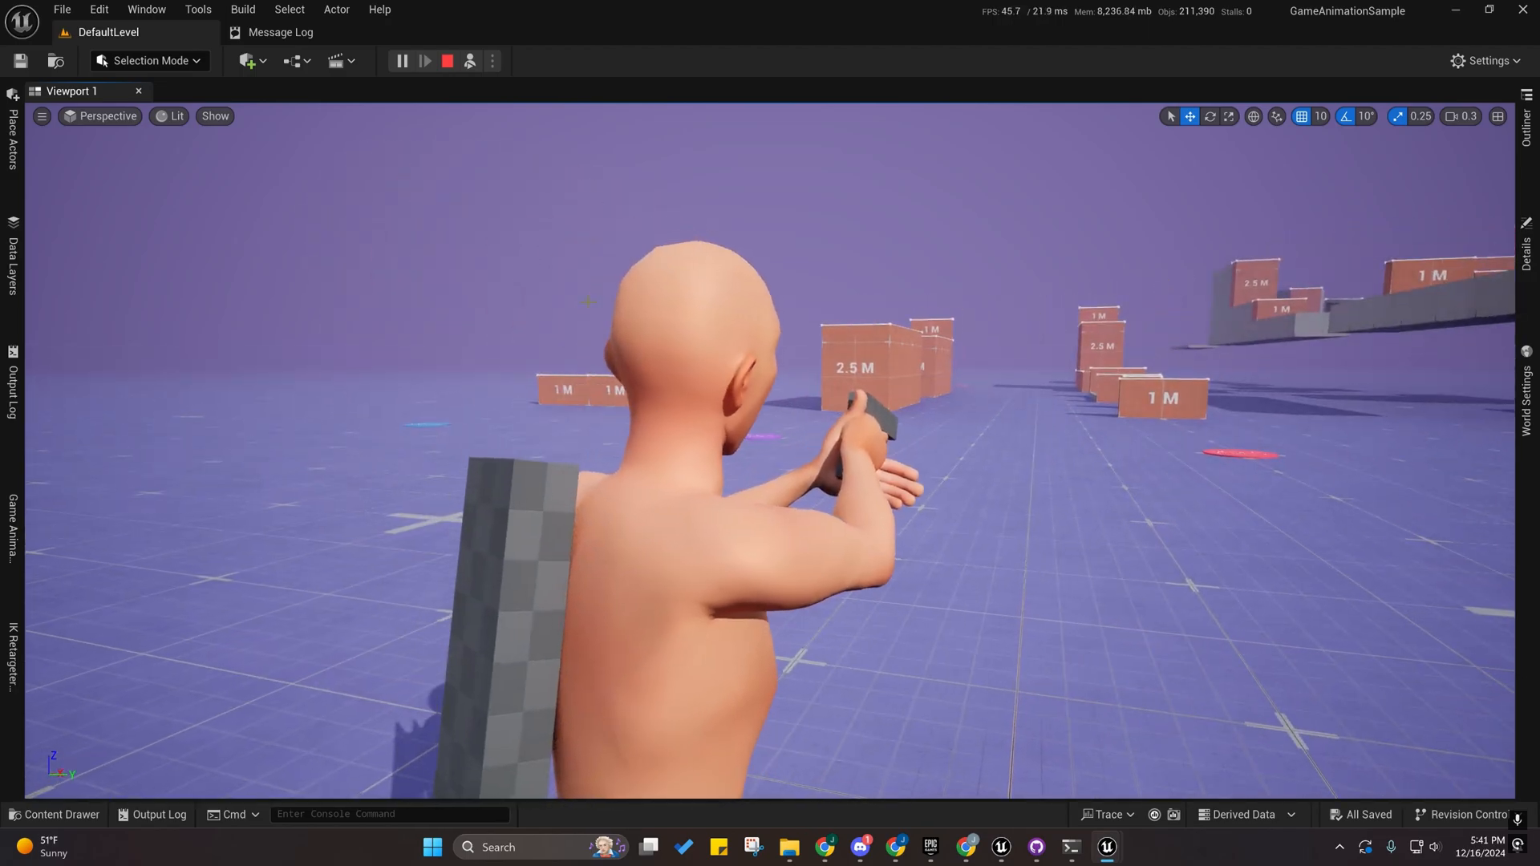
End the play session and undo the three AnimSet assignments made in PDA_Steve_M9.
left_click(452, 63)
mouse_move(1107, 847)
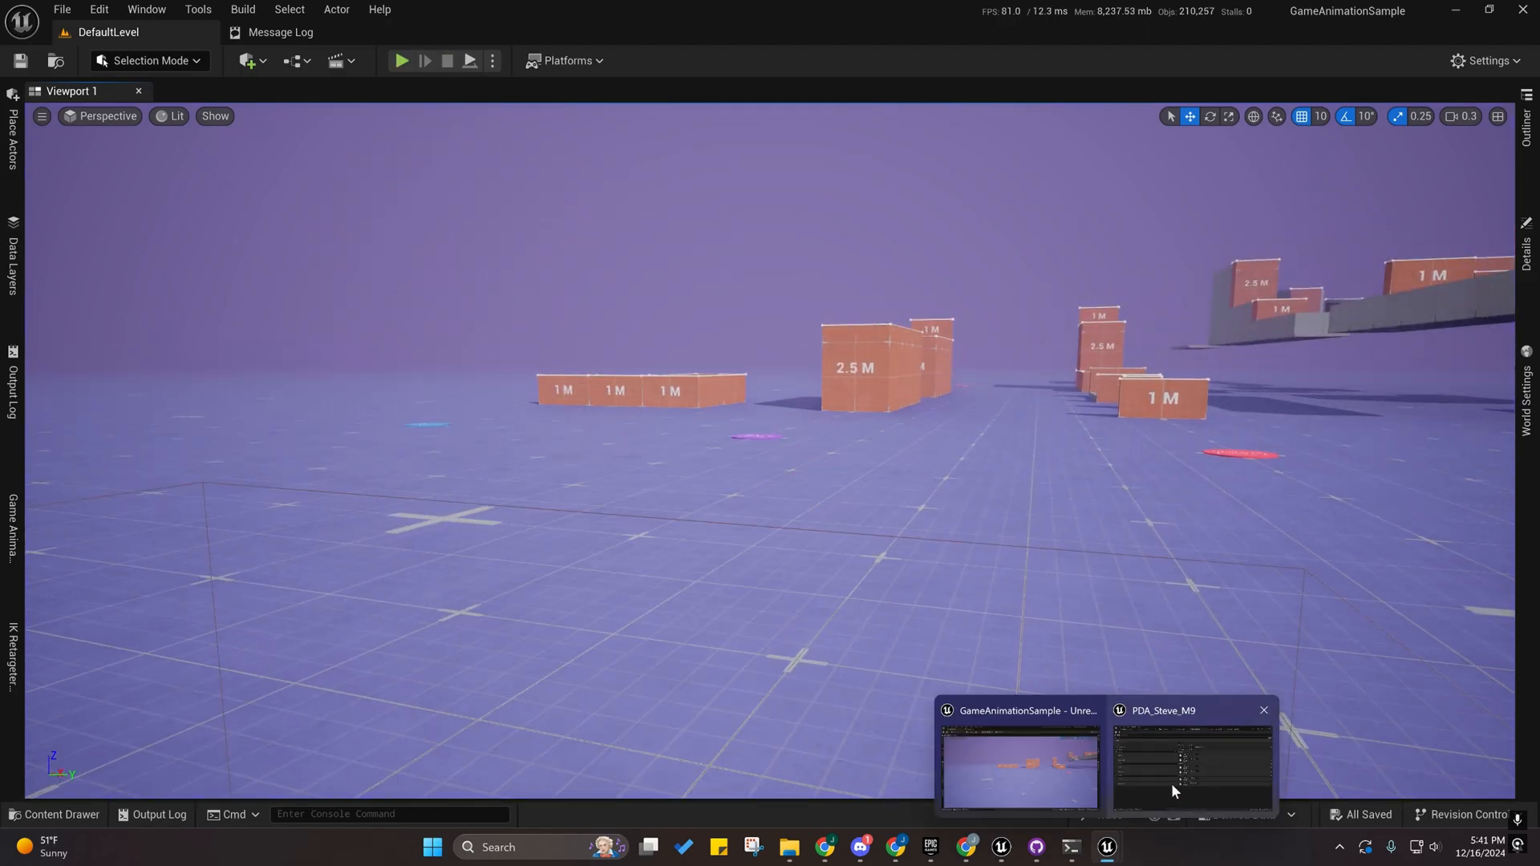
left_click(1171, 783)
key("ctrl+z")
key("ctrl+z")
key("ctrl+z")
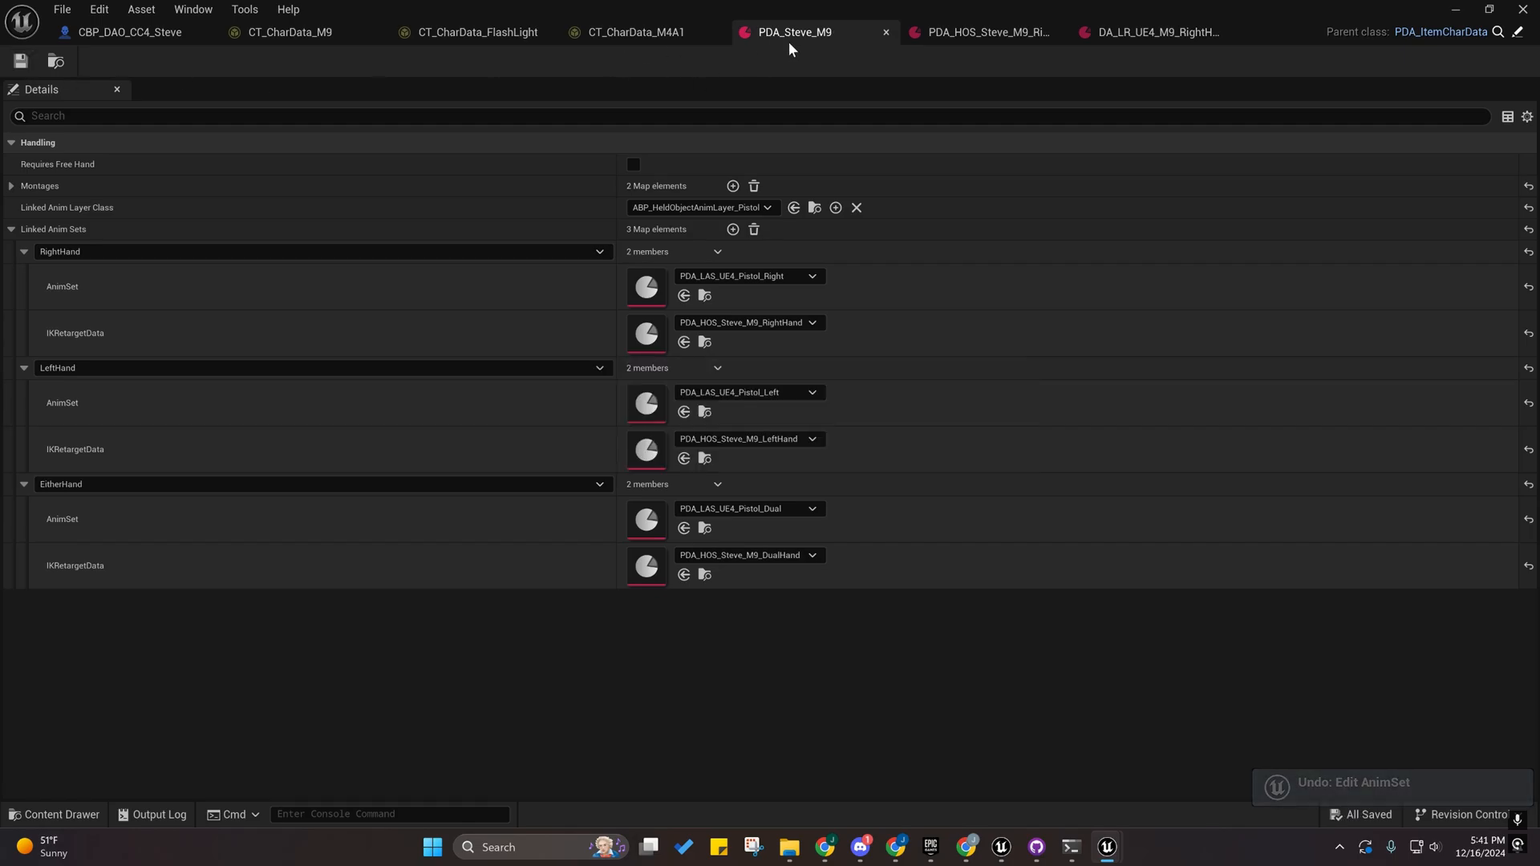
Play the level, pick up an M9 pistol and aim it.
left_click(1454, 10)
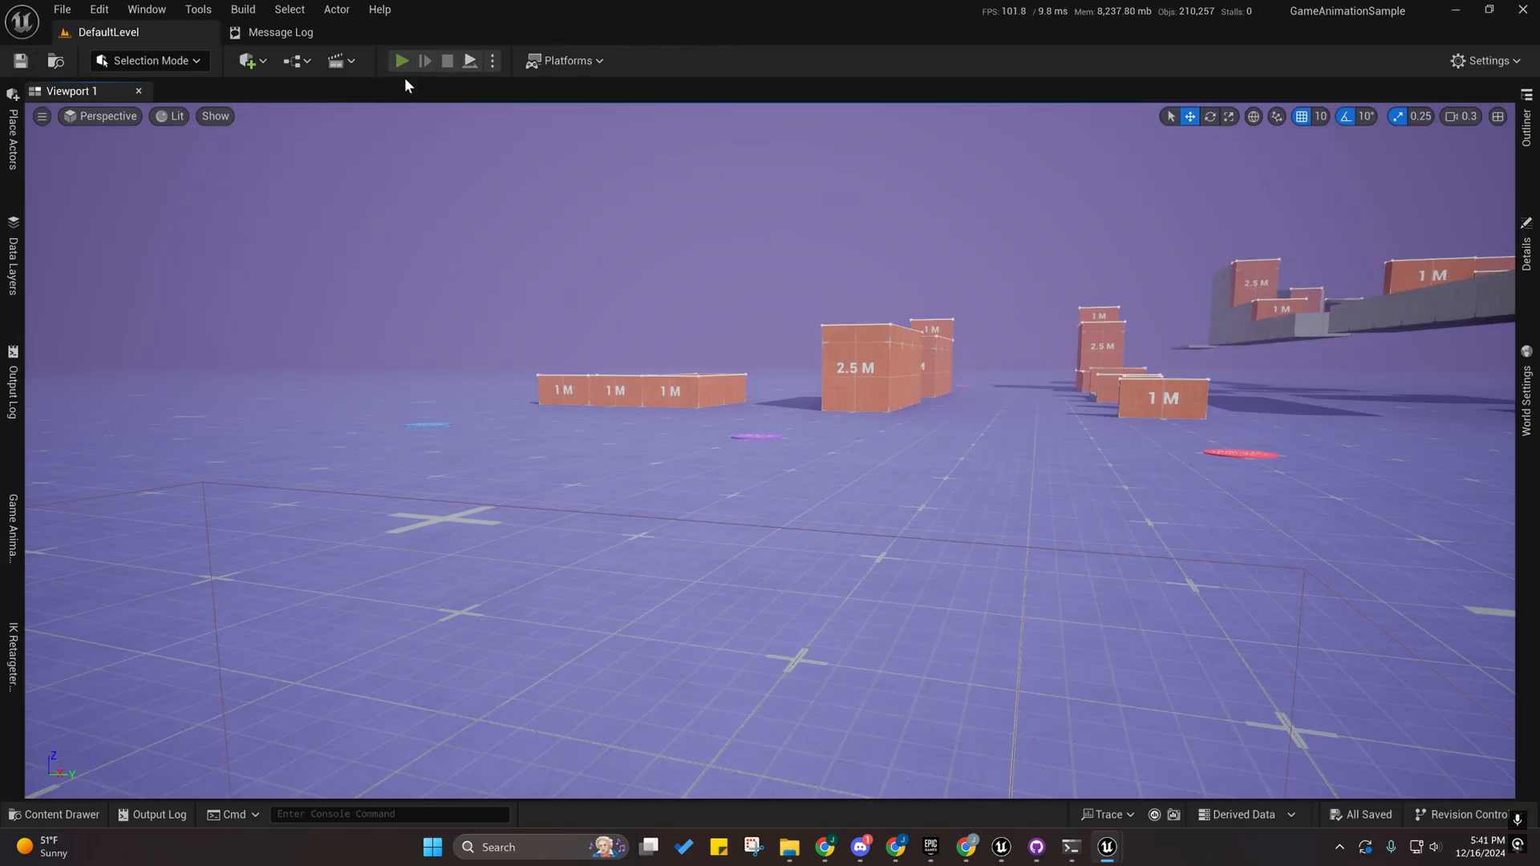
left_click(401, 61)
key("w")
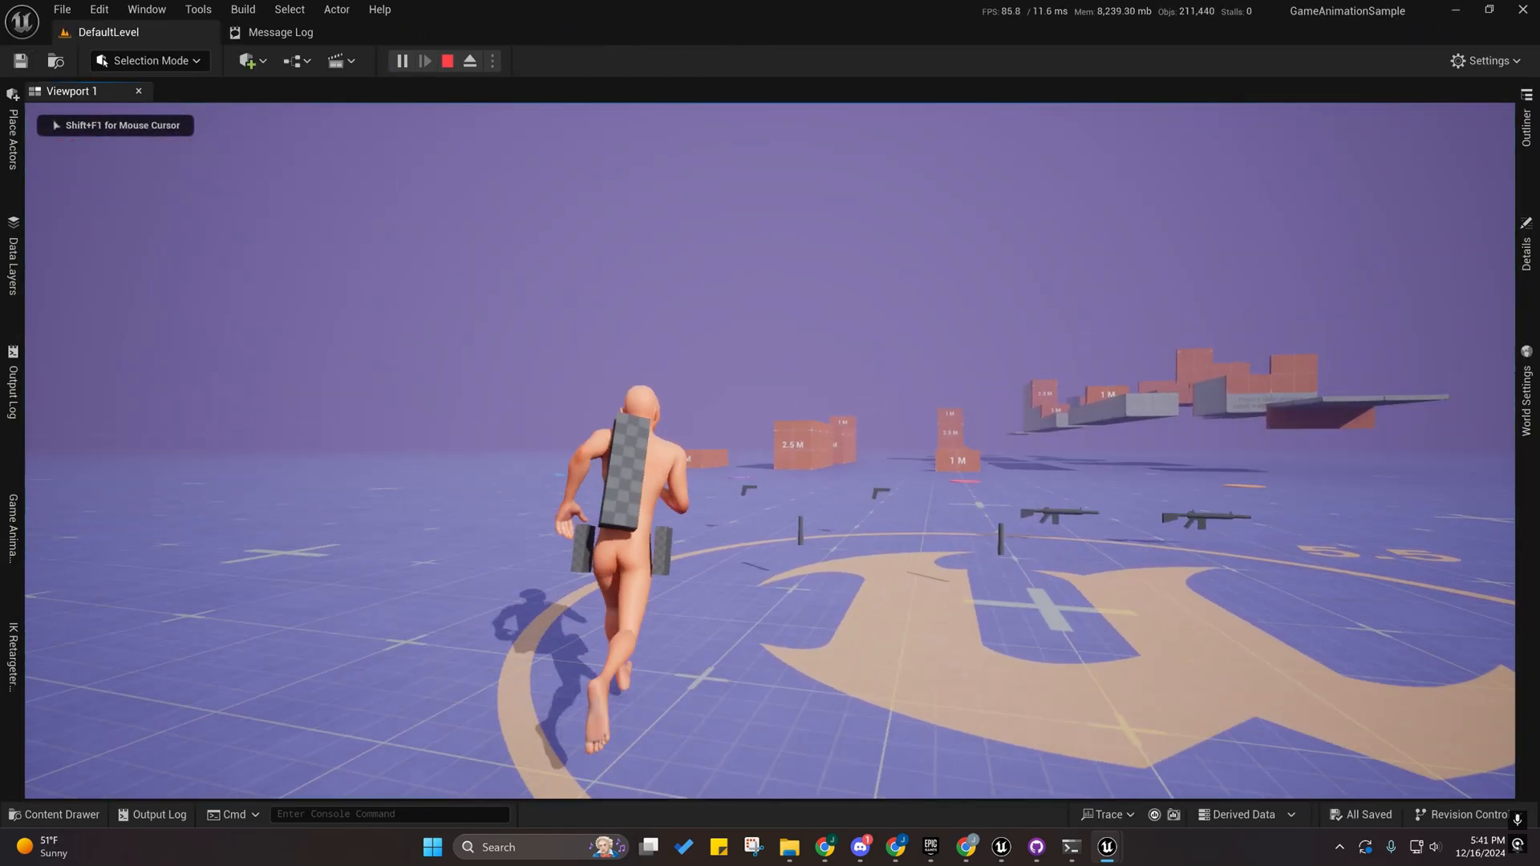
key("e")
key("s")
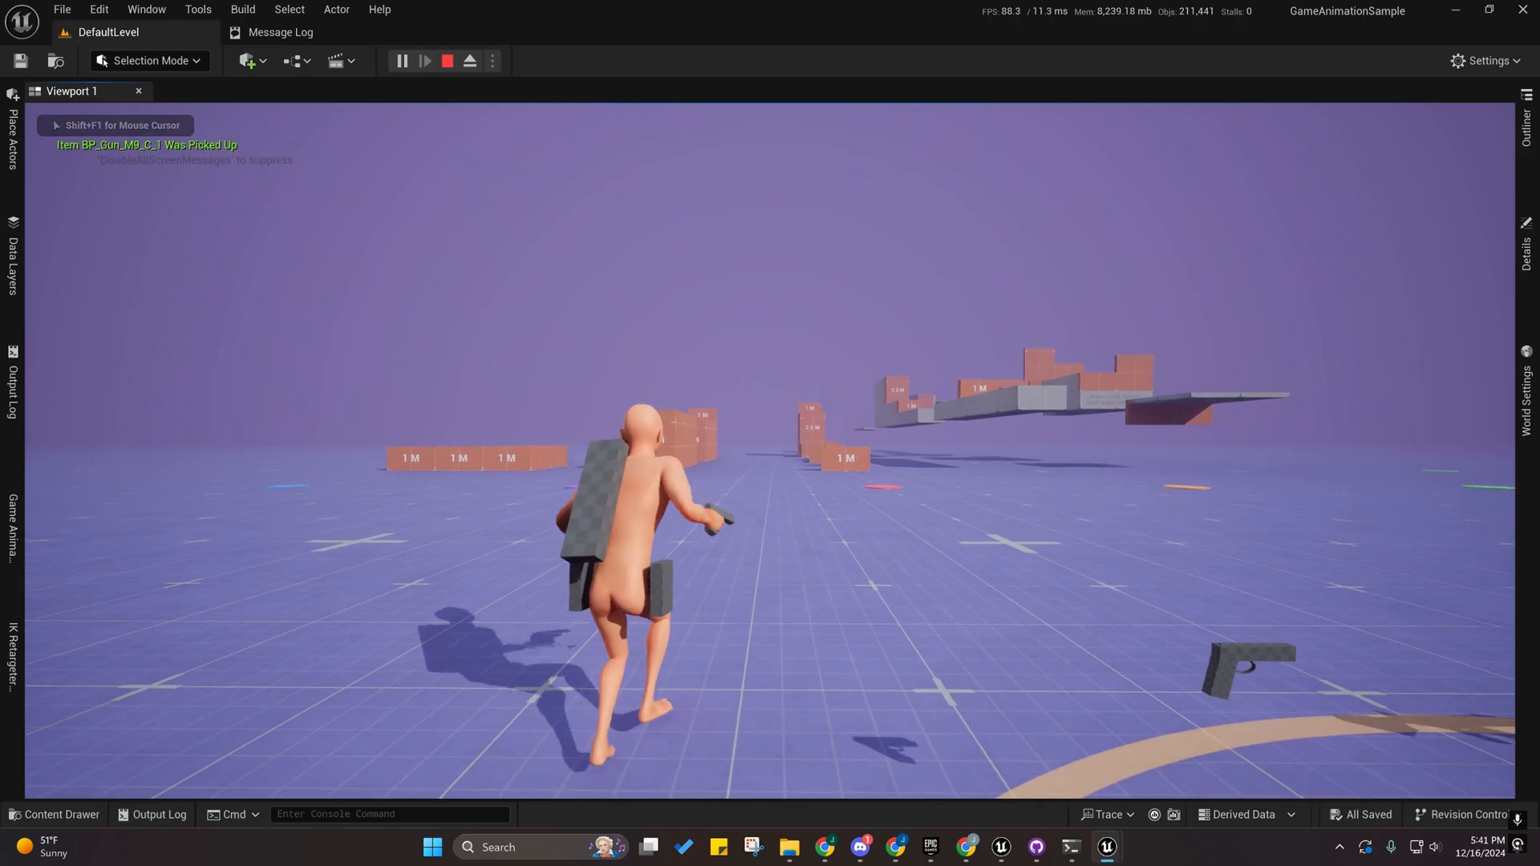
right_click(769, 451)
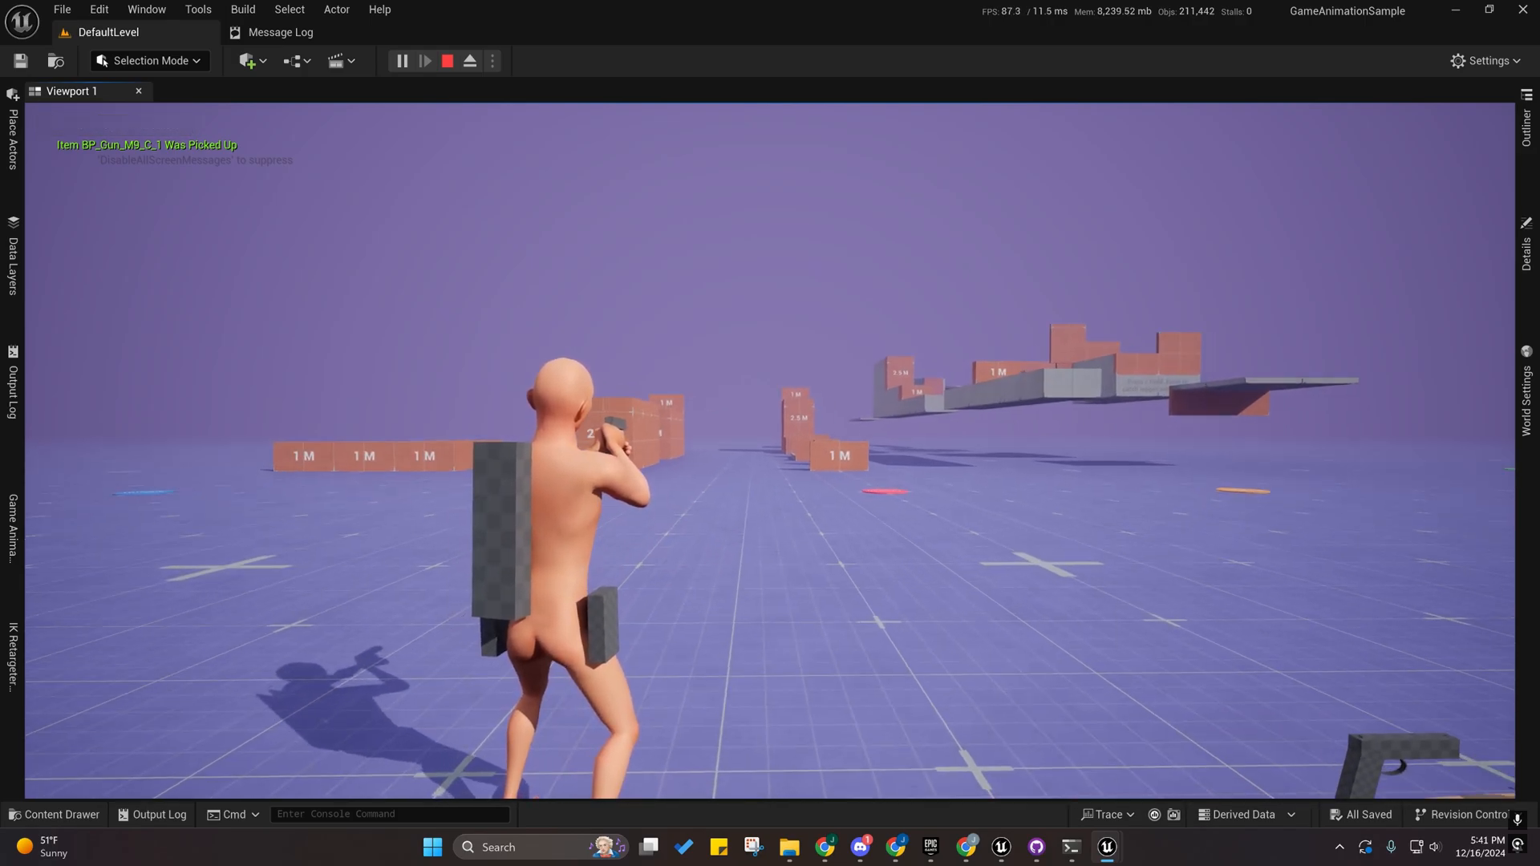
Eject from the character and examine the aiming grip on the pistol up close from the front.
key("F8")
right_click_drag(770, 450, 810, 467)
key("d")
key("w")
key("d")
key("a")
scroll(770, 450, "down", 1)
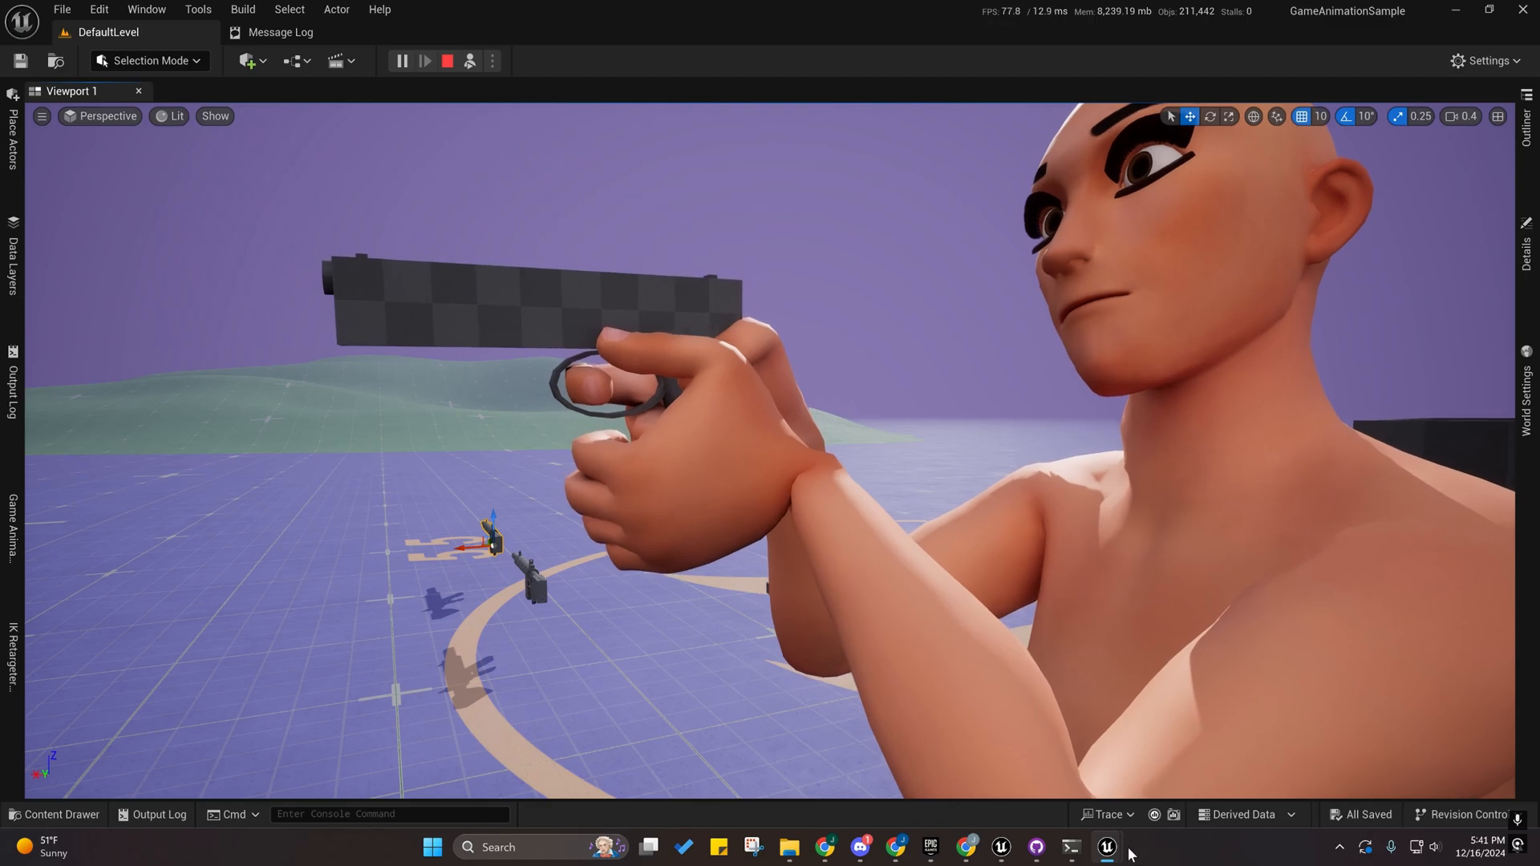
Review the arm IK settings in DA_LR_UE4_M9_RightHand_Aiming and the live retarget settings in PDA_HOS_Steve_M9_RightHand.
mouse_move(1106, 844)
left_click(1171, 770)
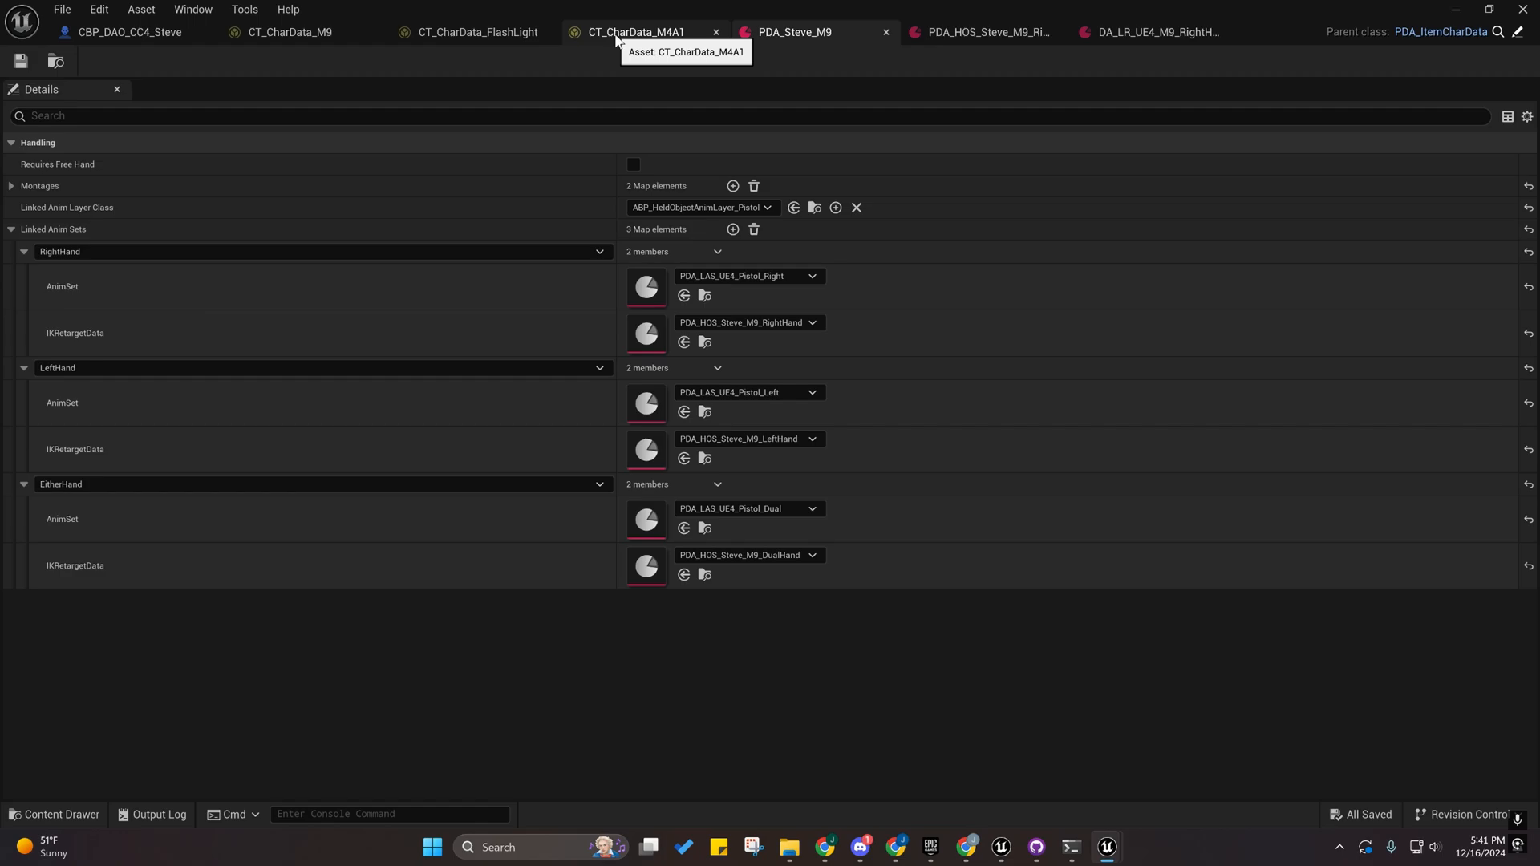
left_click(1131, 32)
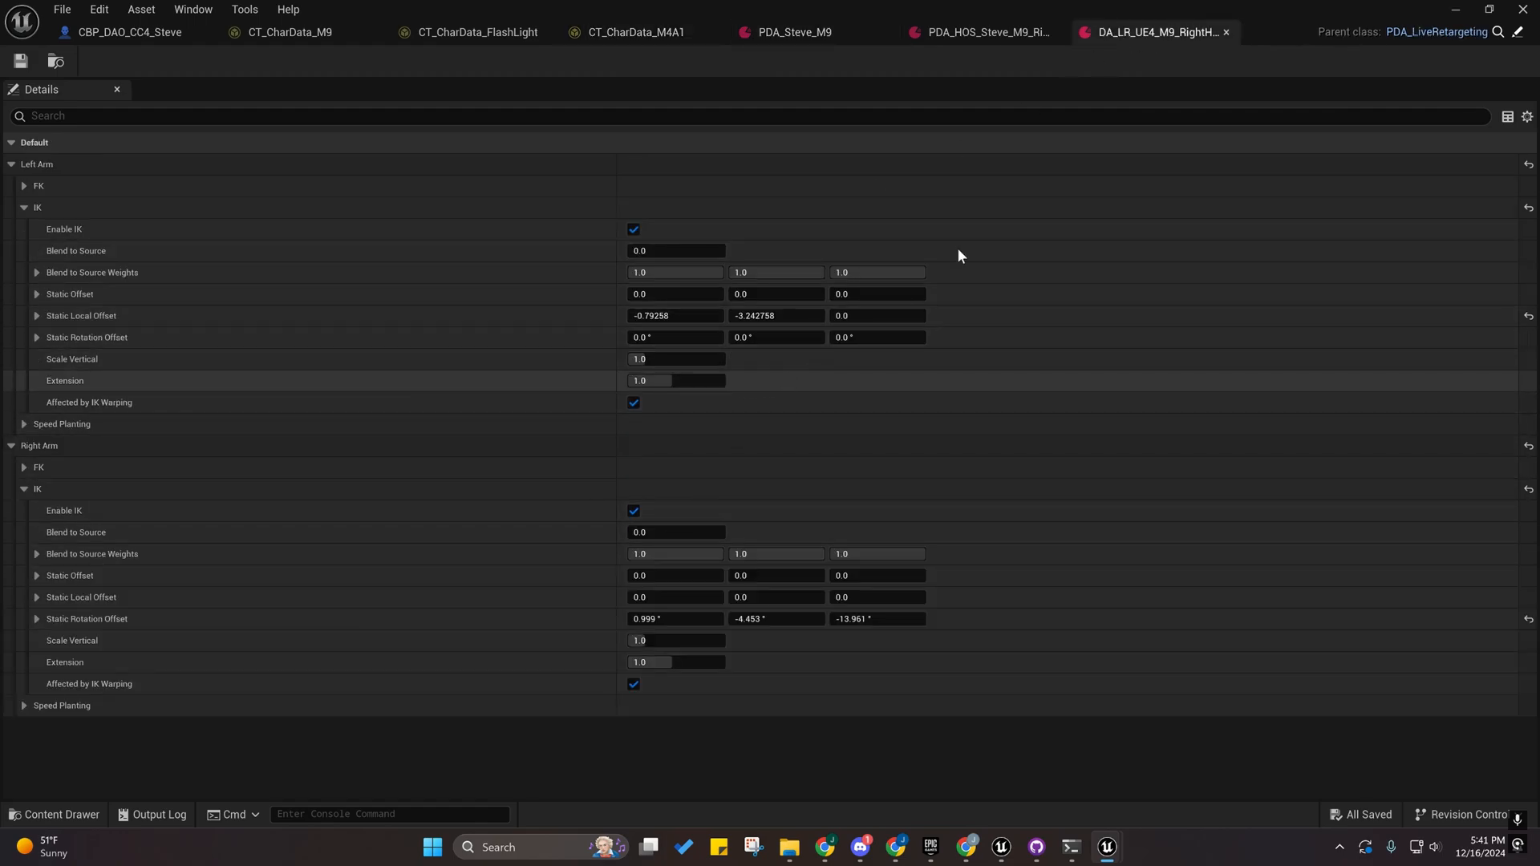
left_click(988, 35)
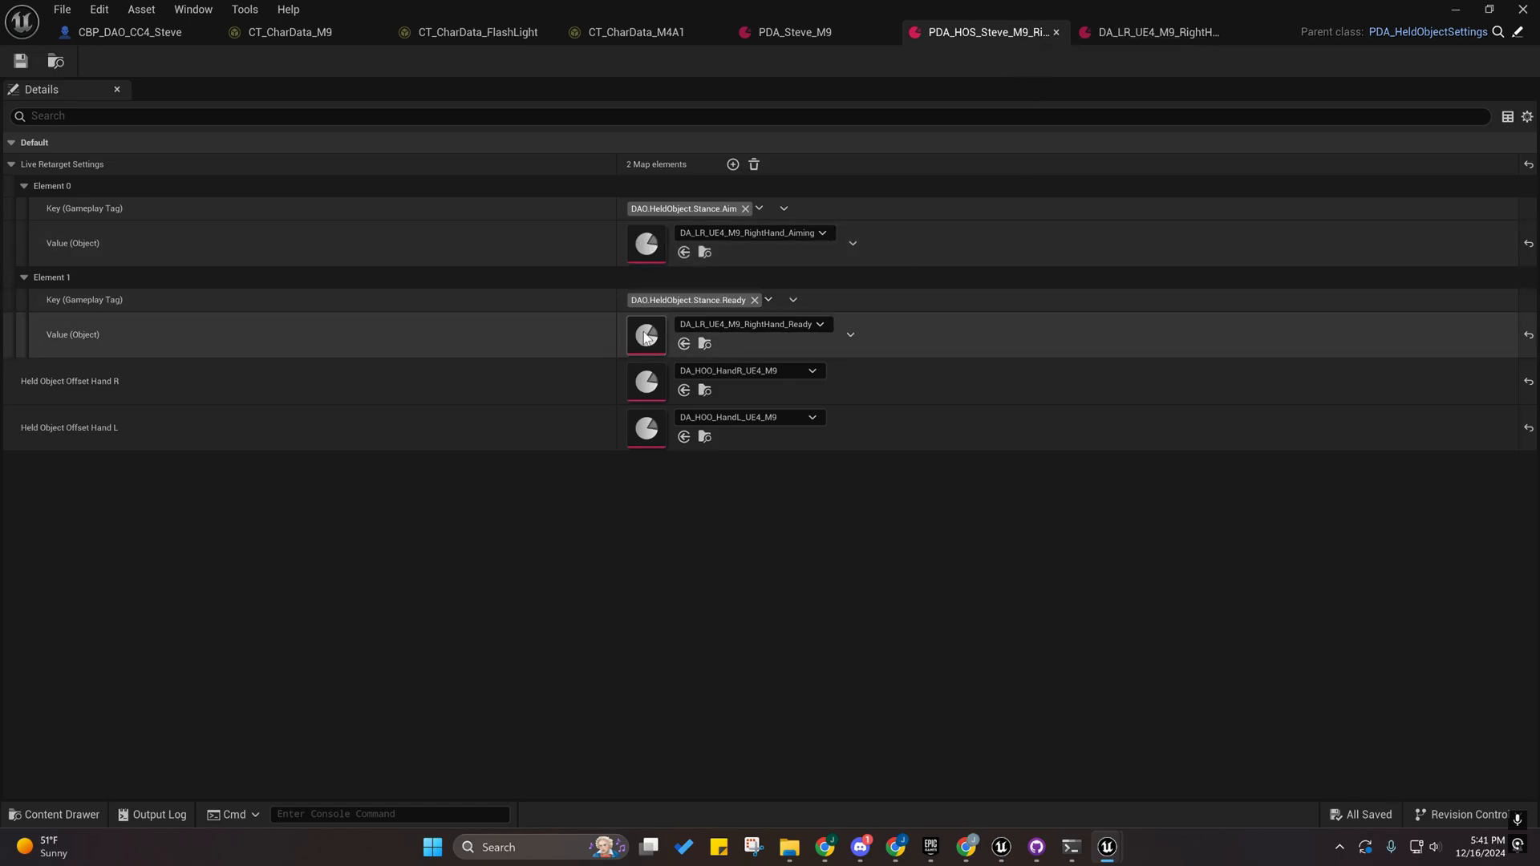
Close the PDA_HOS_Steve_M9_RightHand asset and tile the PDA_Steve_M9 editor beside the level editor.
left_click(1055, 32)
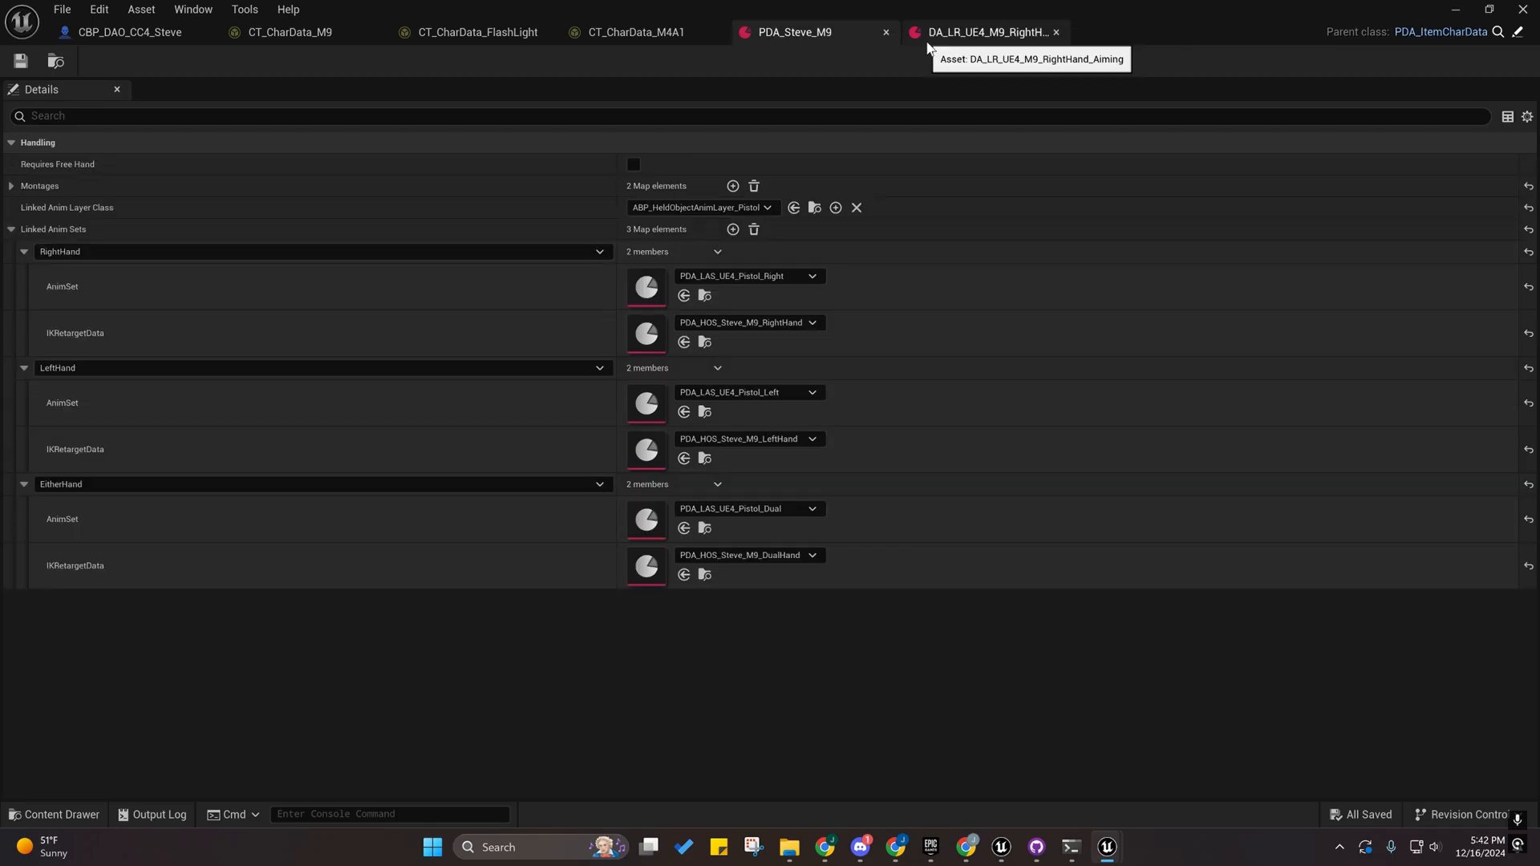
left_click_drag(956, 10, 1531, 474)
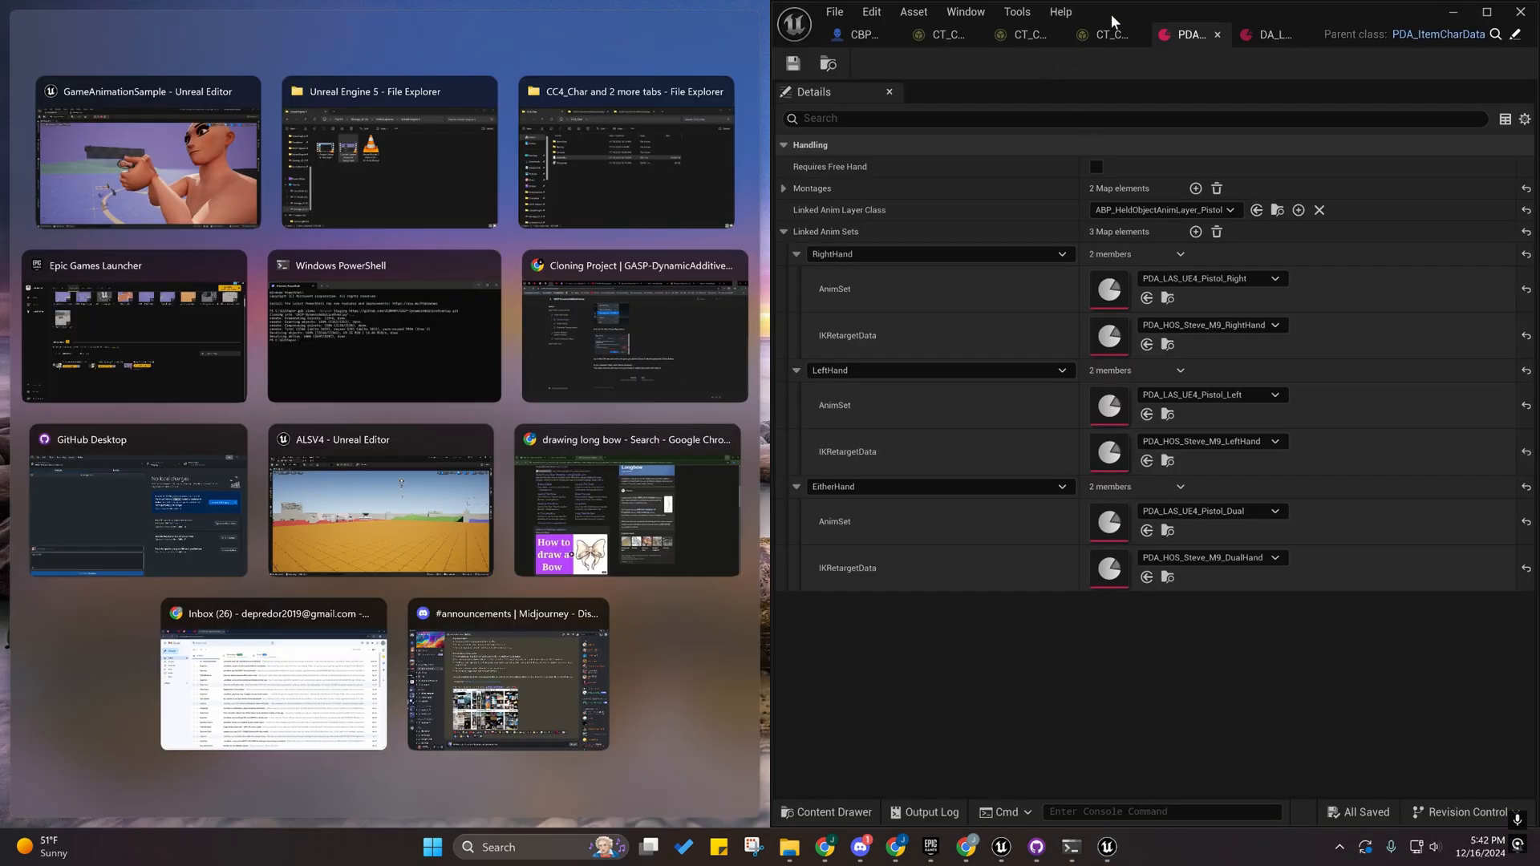
key("Return")
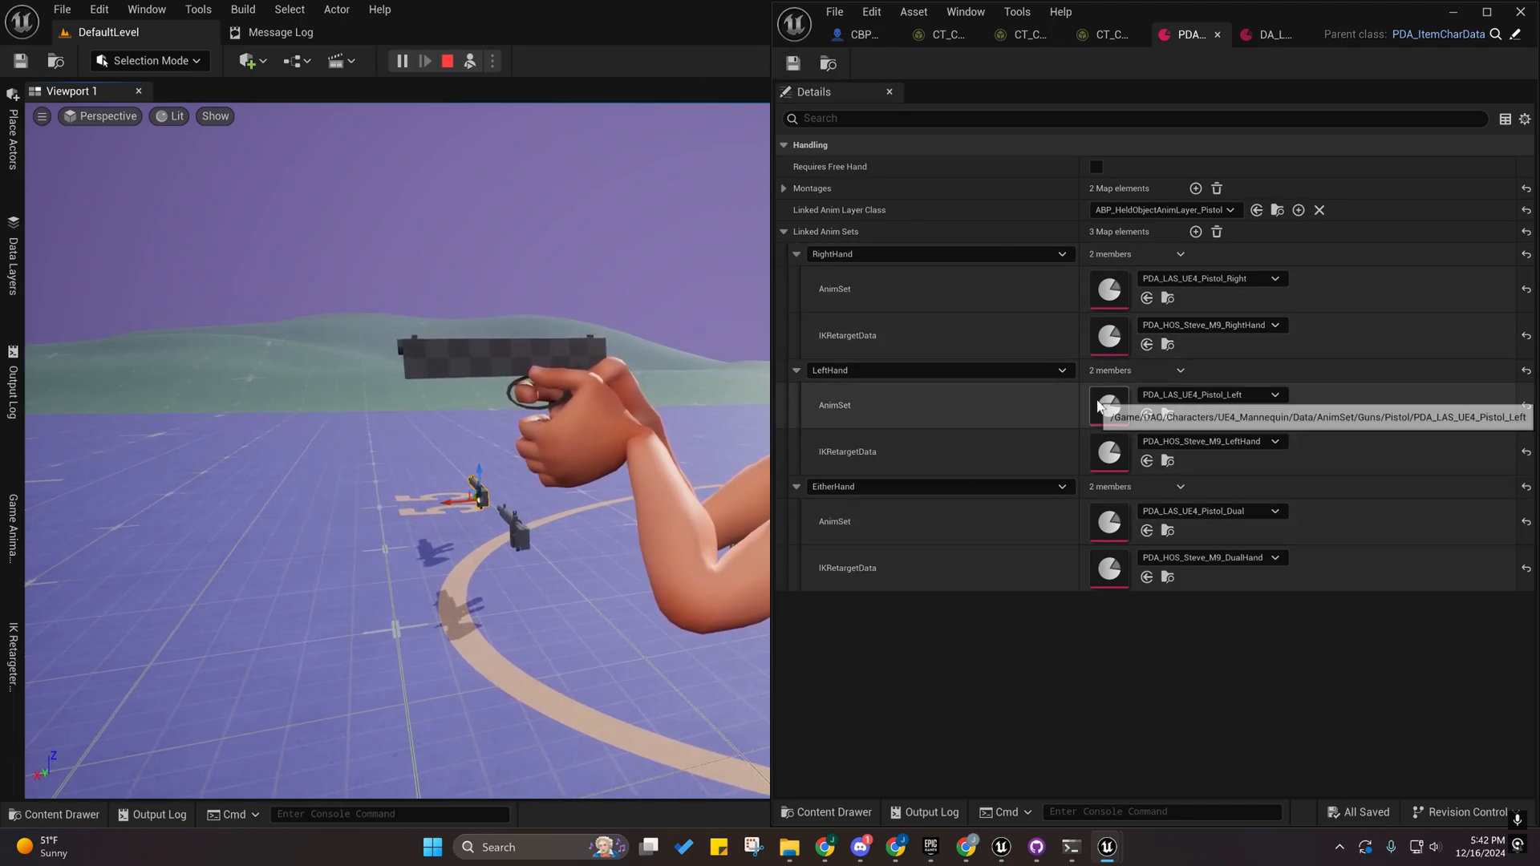
Repossess the character, move around, aim the pistol again and pause play during the aiming transition.
left_click(471, 63)
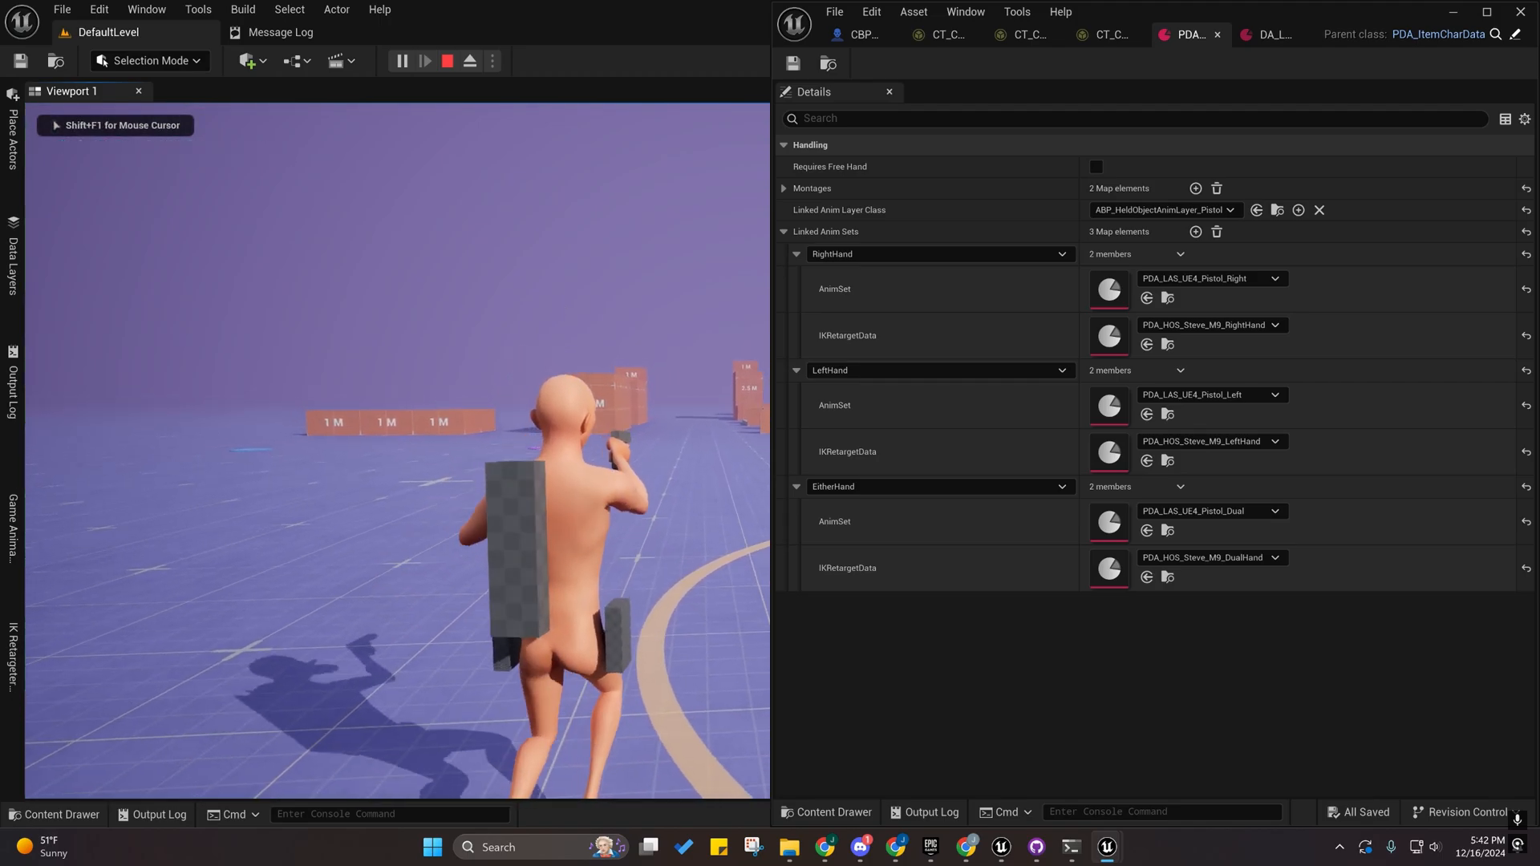
key("w")
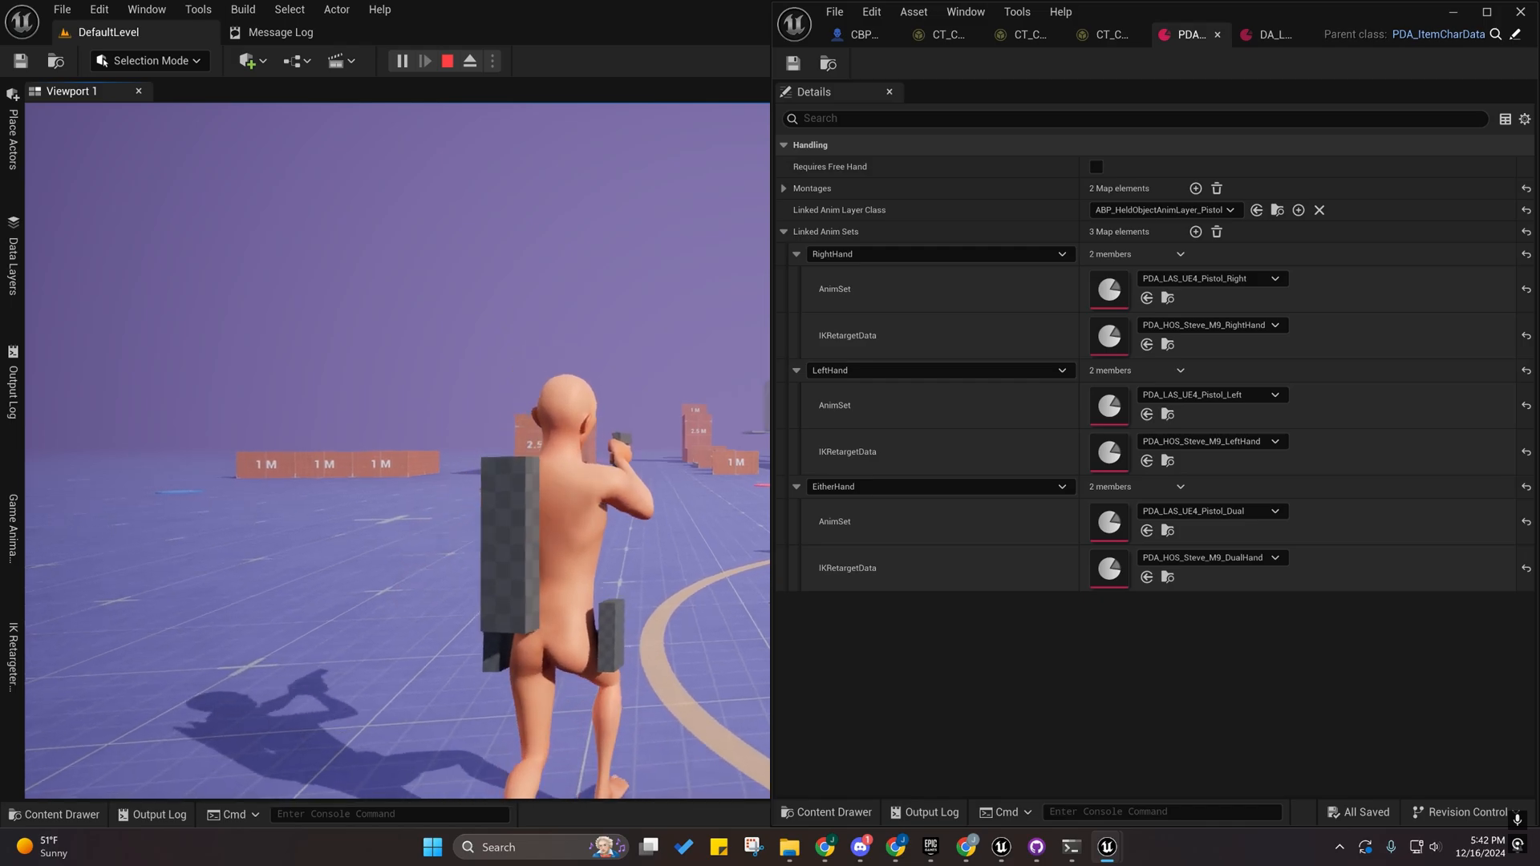
key("w")
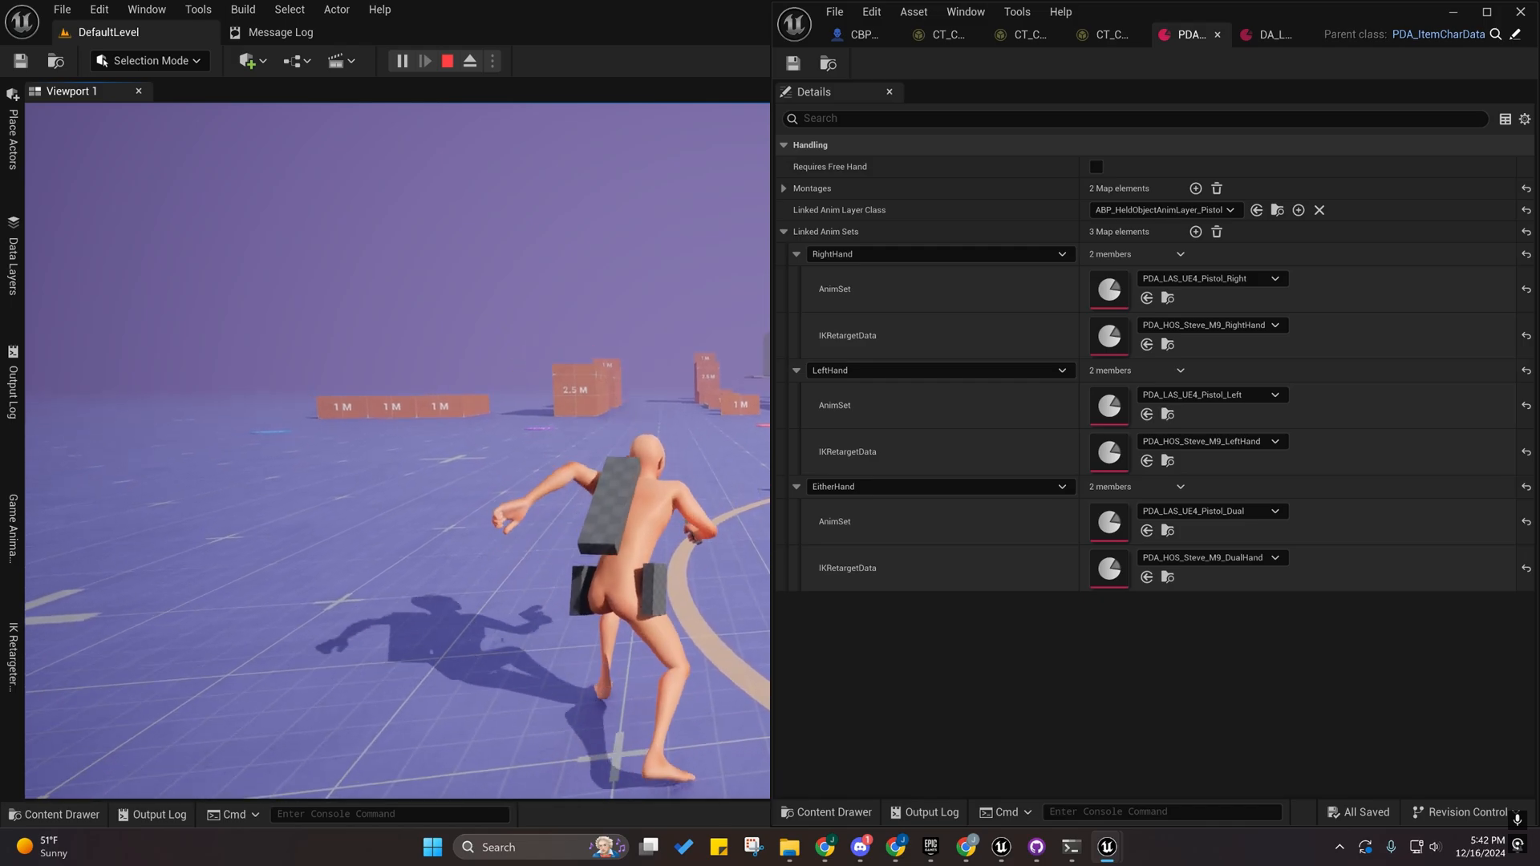
right_click(397, 451)
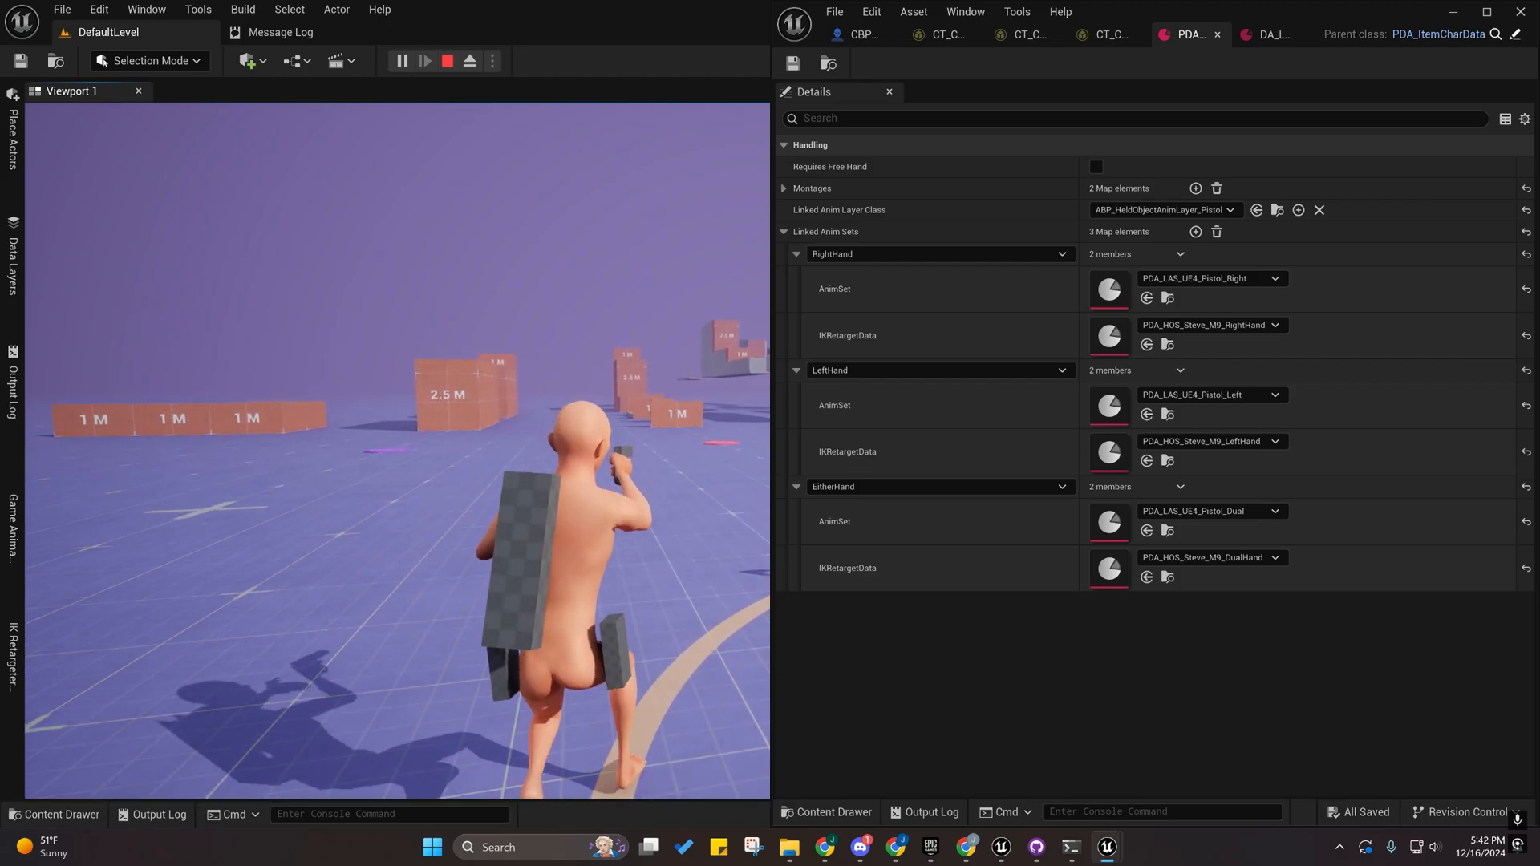
key("Pause")
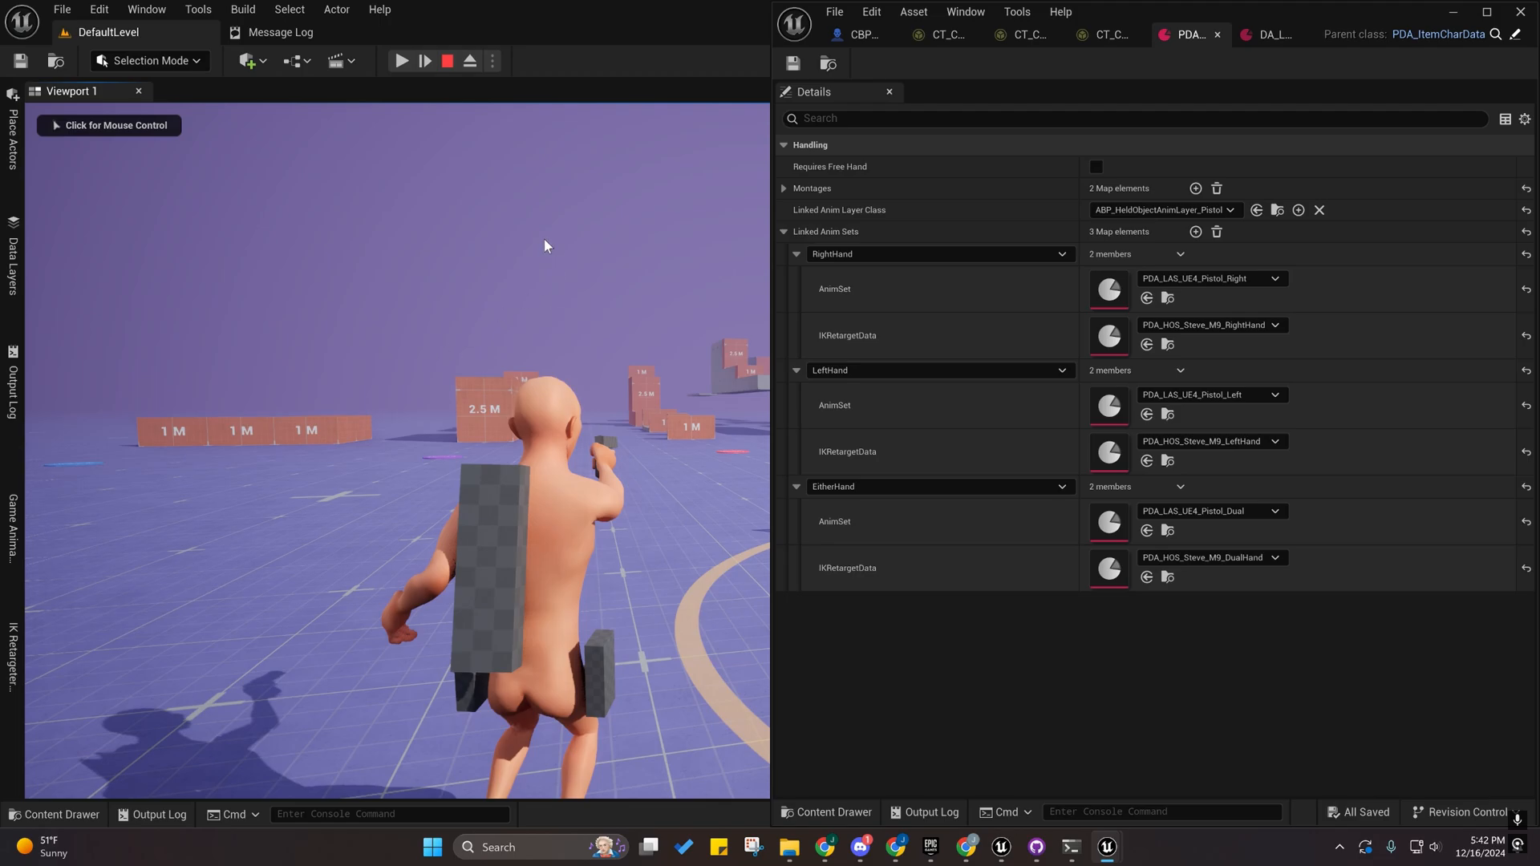
Examine the paused one-handed aiming pose from around the ejected character, then resume play and compare the aiming pose.
left_click(470, 61)
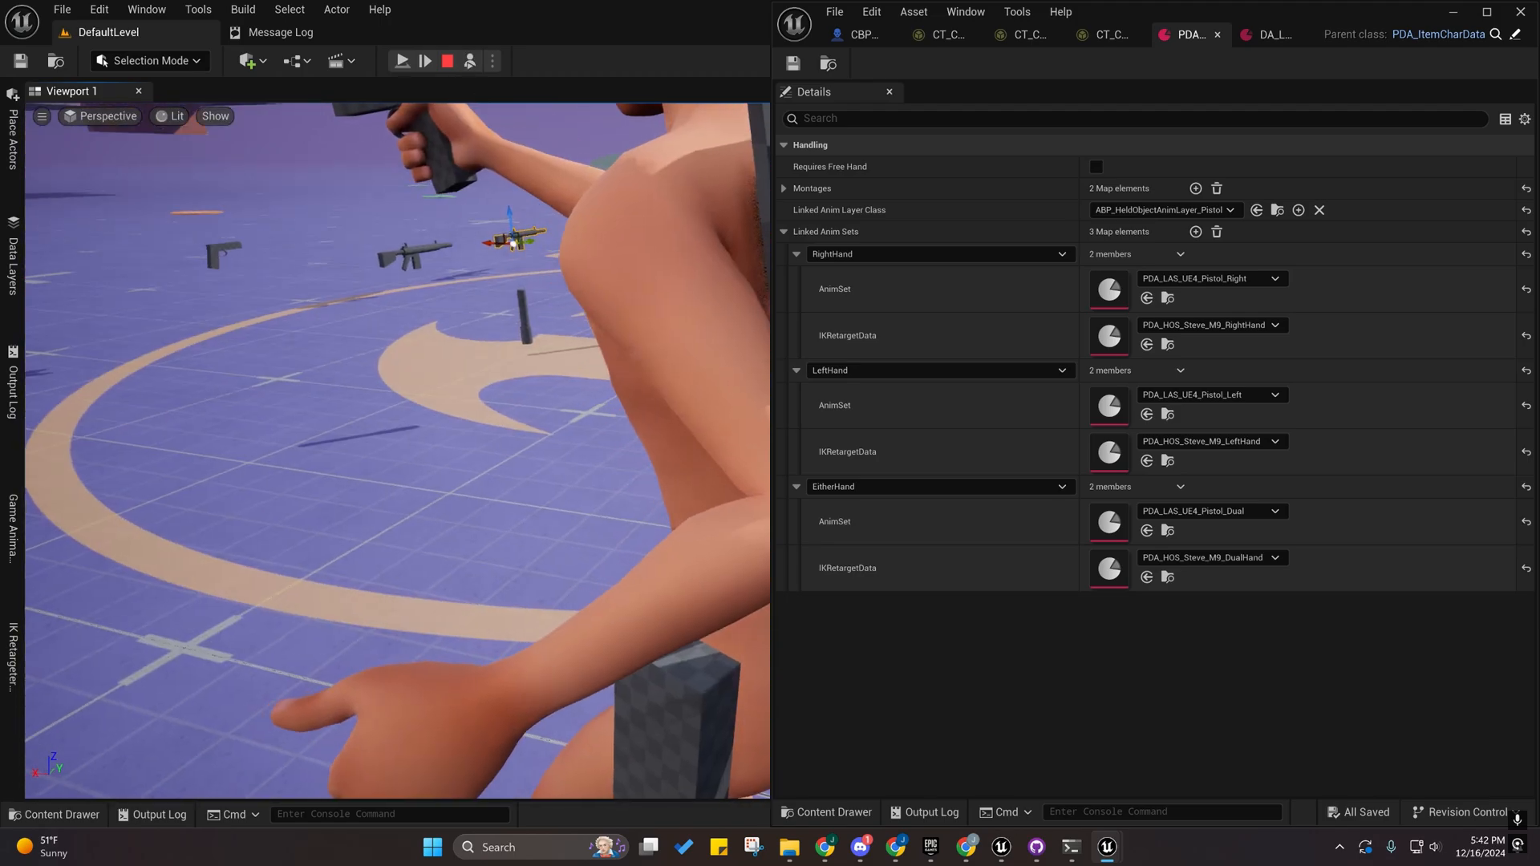
right_click_drag(397, 449, 297, 401)
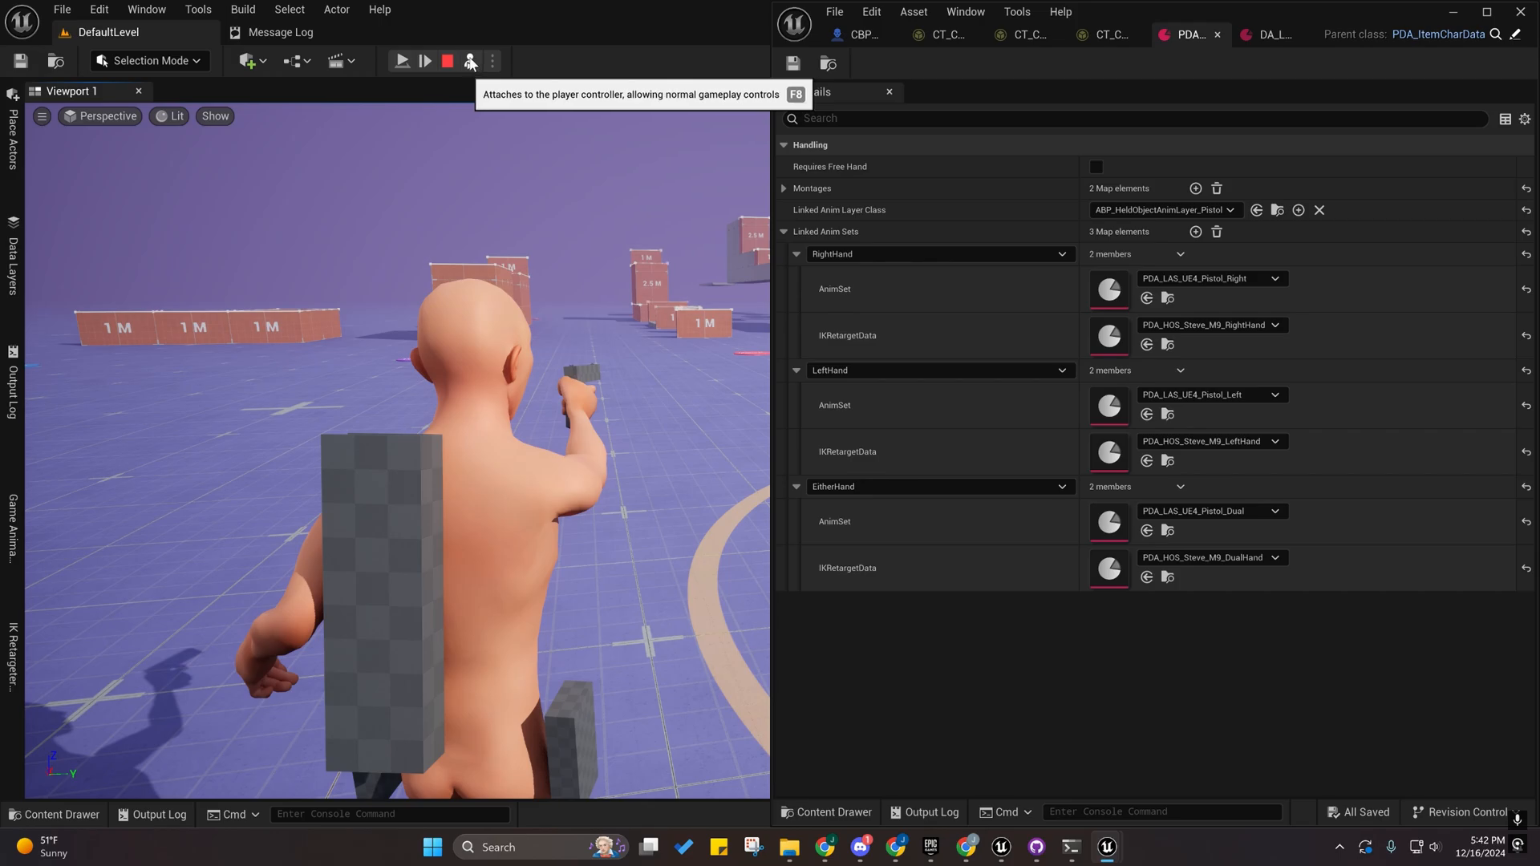
left_click(470, 61)
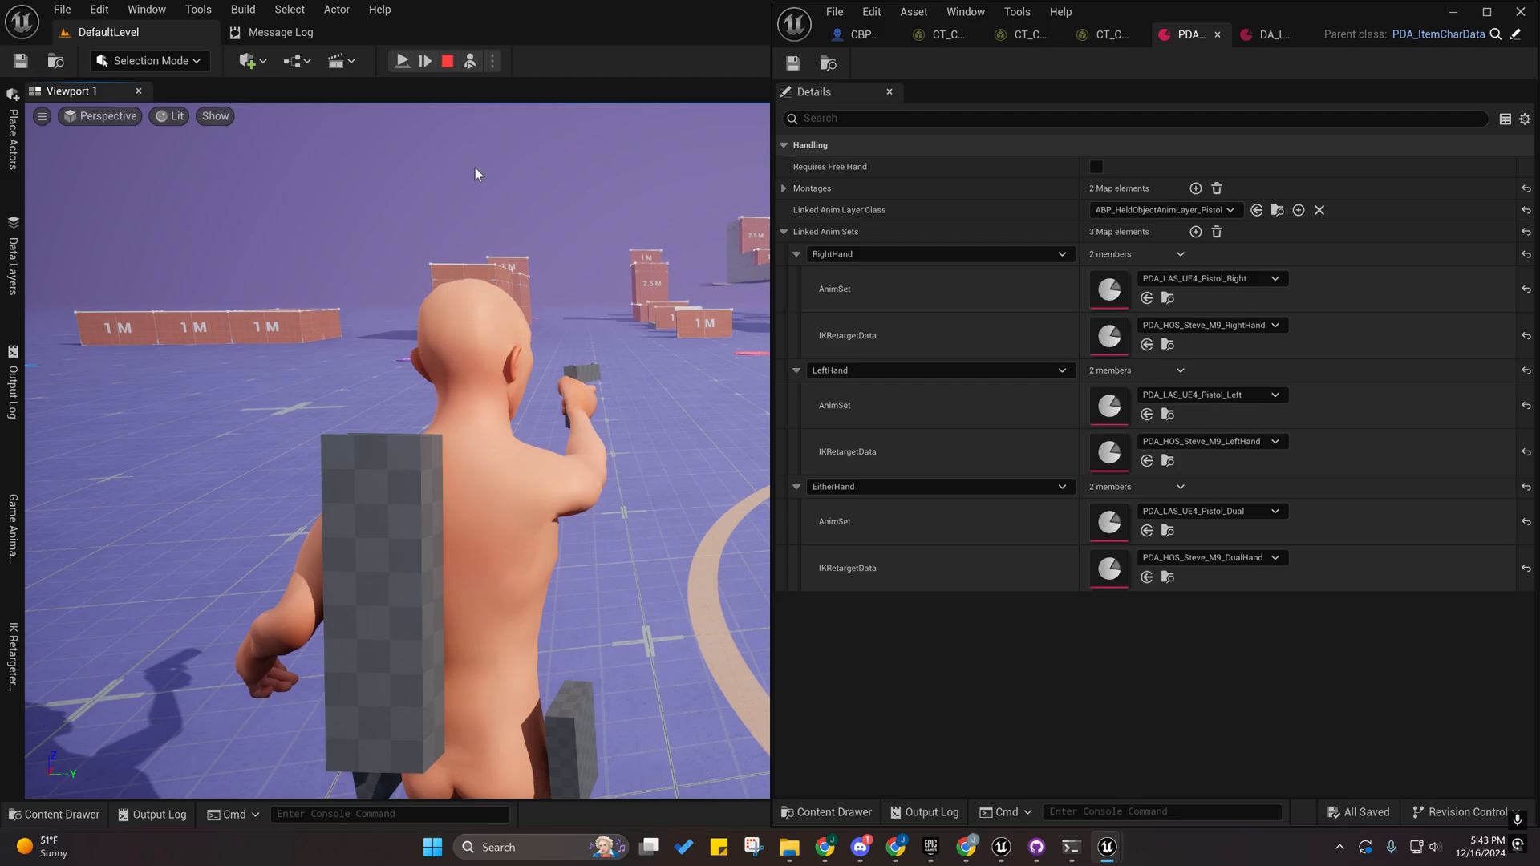
left_click(469, 63)
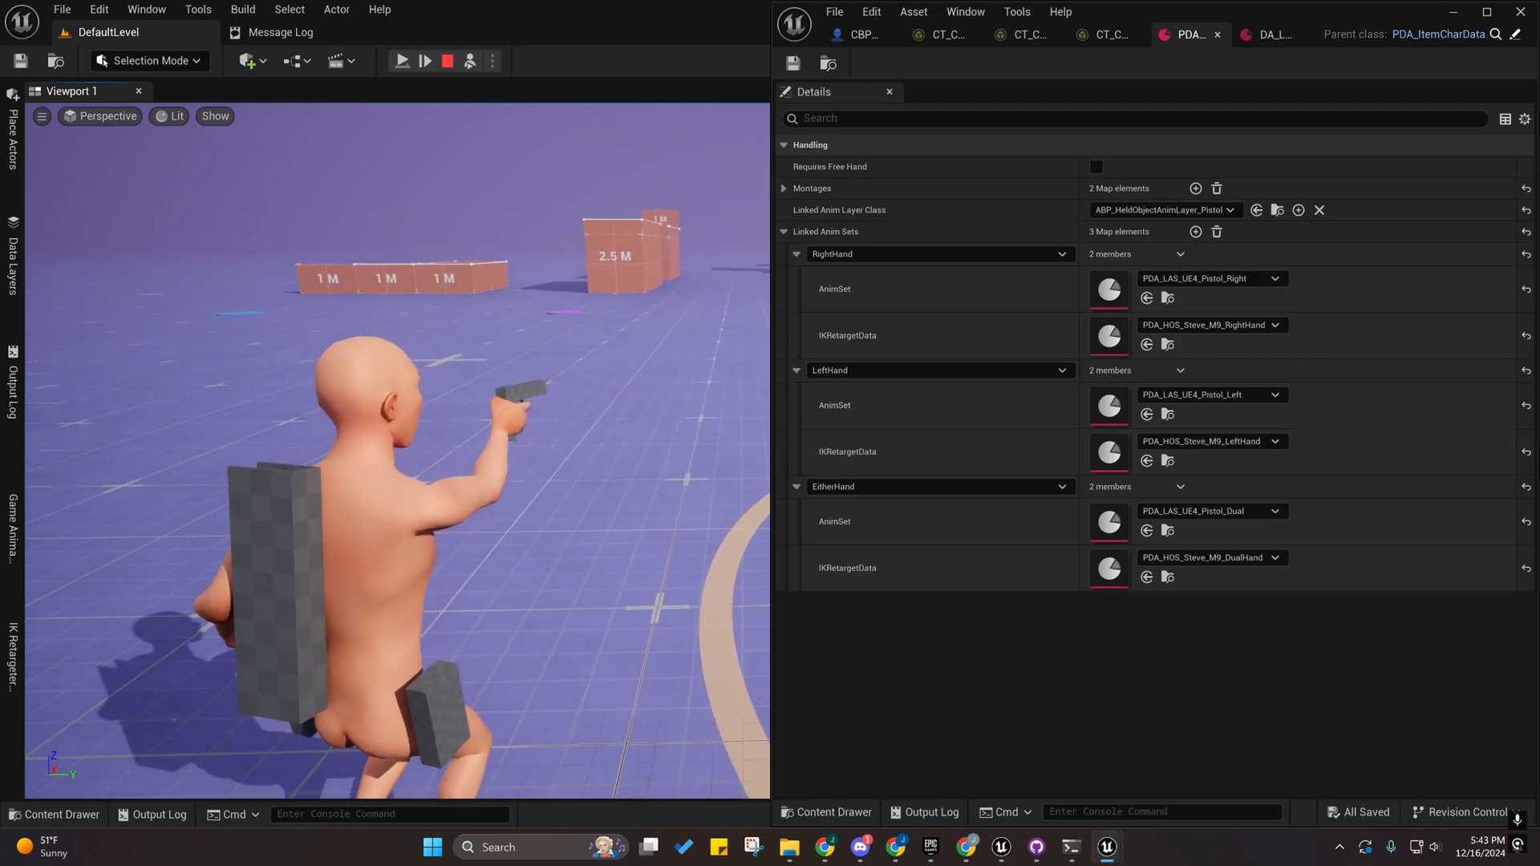
left_click(470, 61)
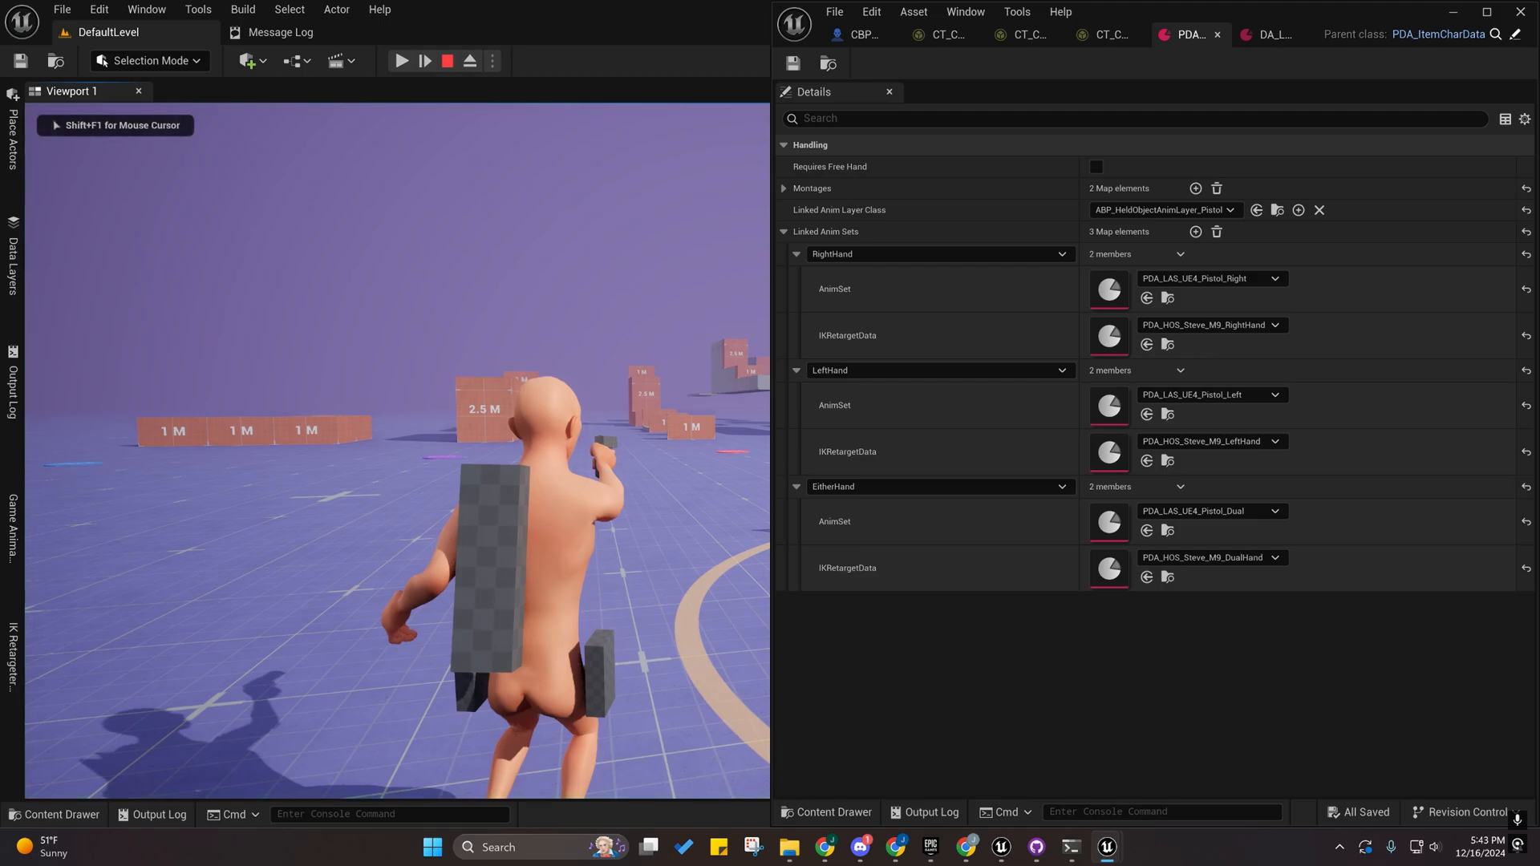
key("F8")
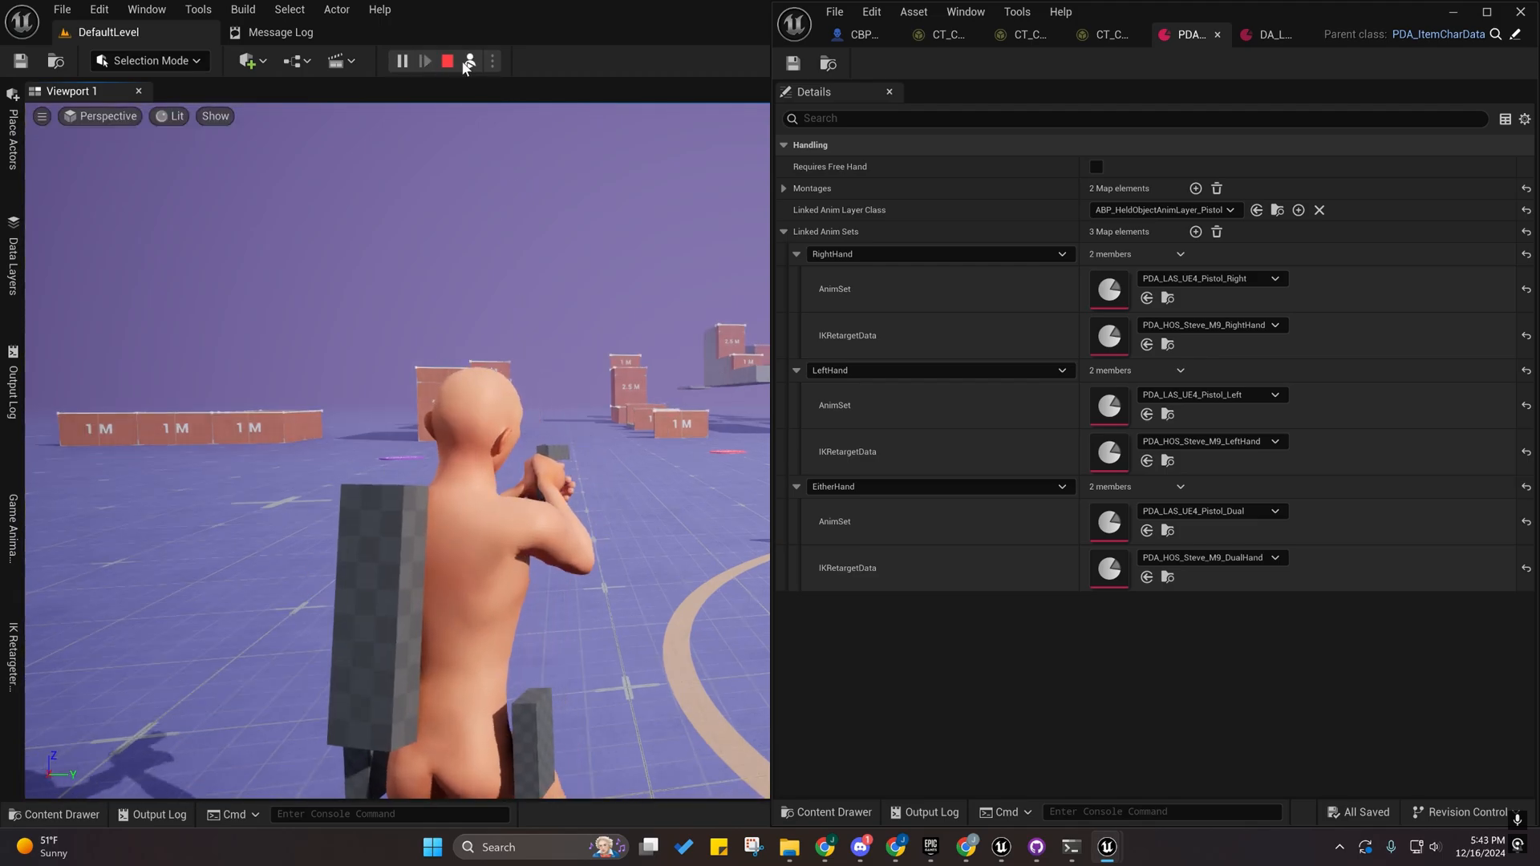
Repossess the character, holster the right-hand pistol and pick up another M9 with the left hand.
left_click(470, 61)
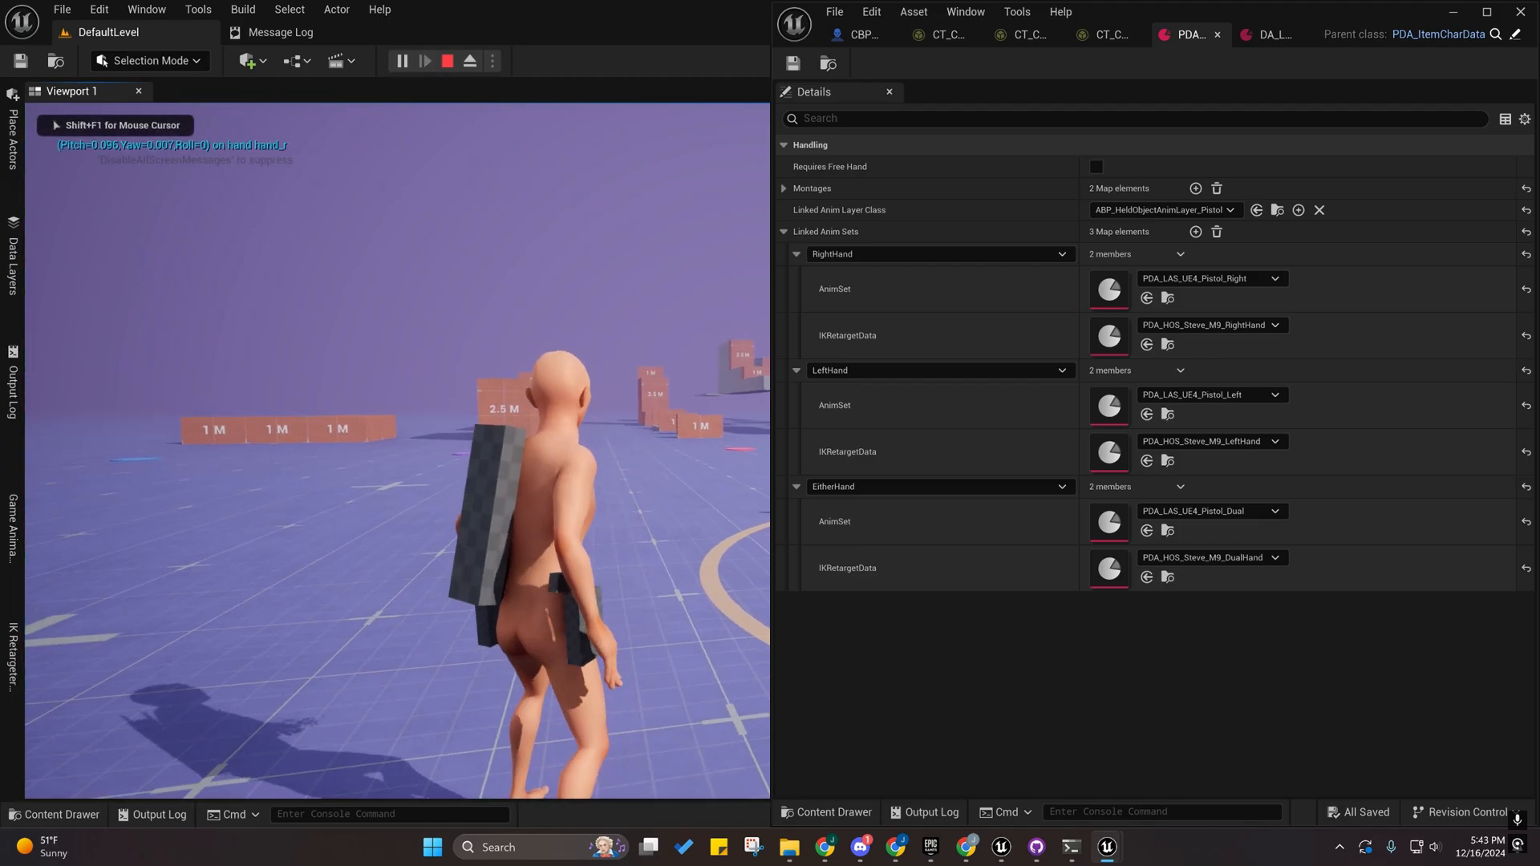
key("w")
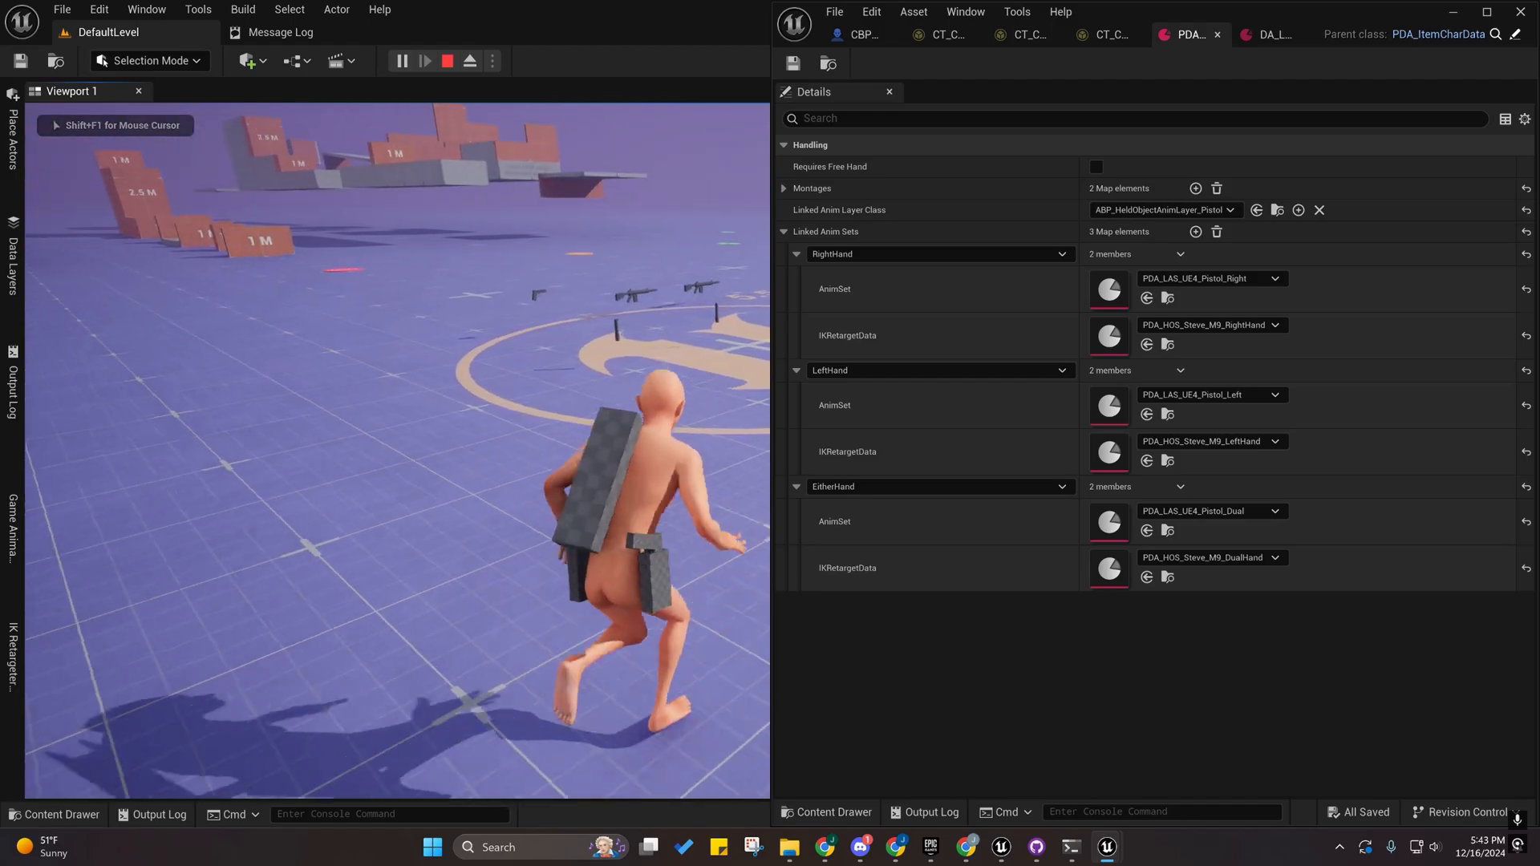
key("w")
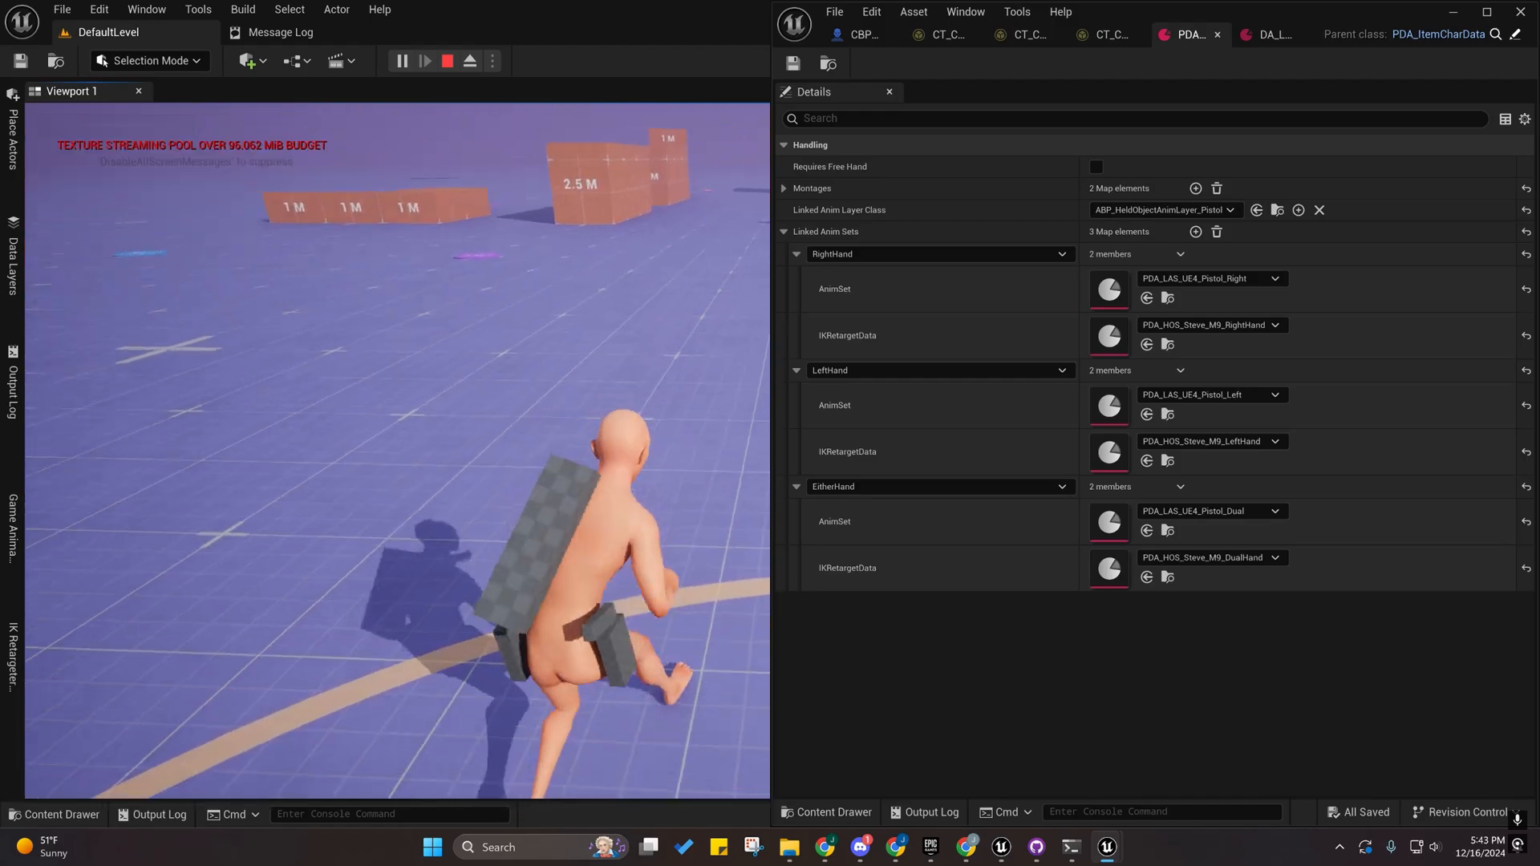
key("e")
key("w")
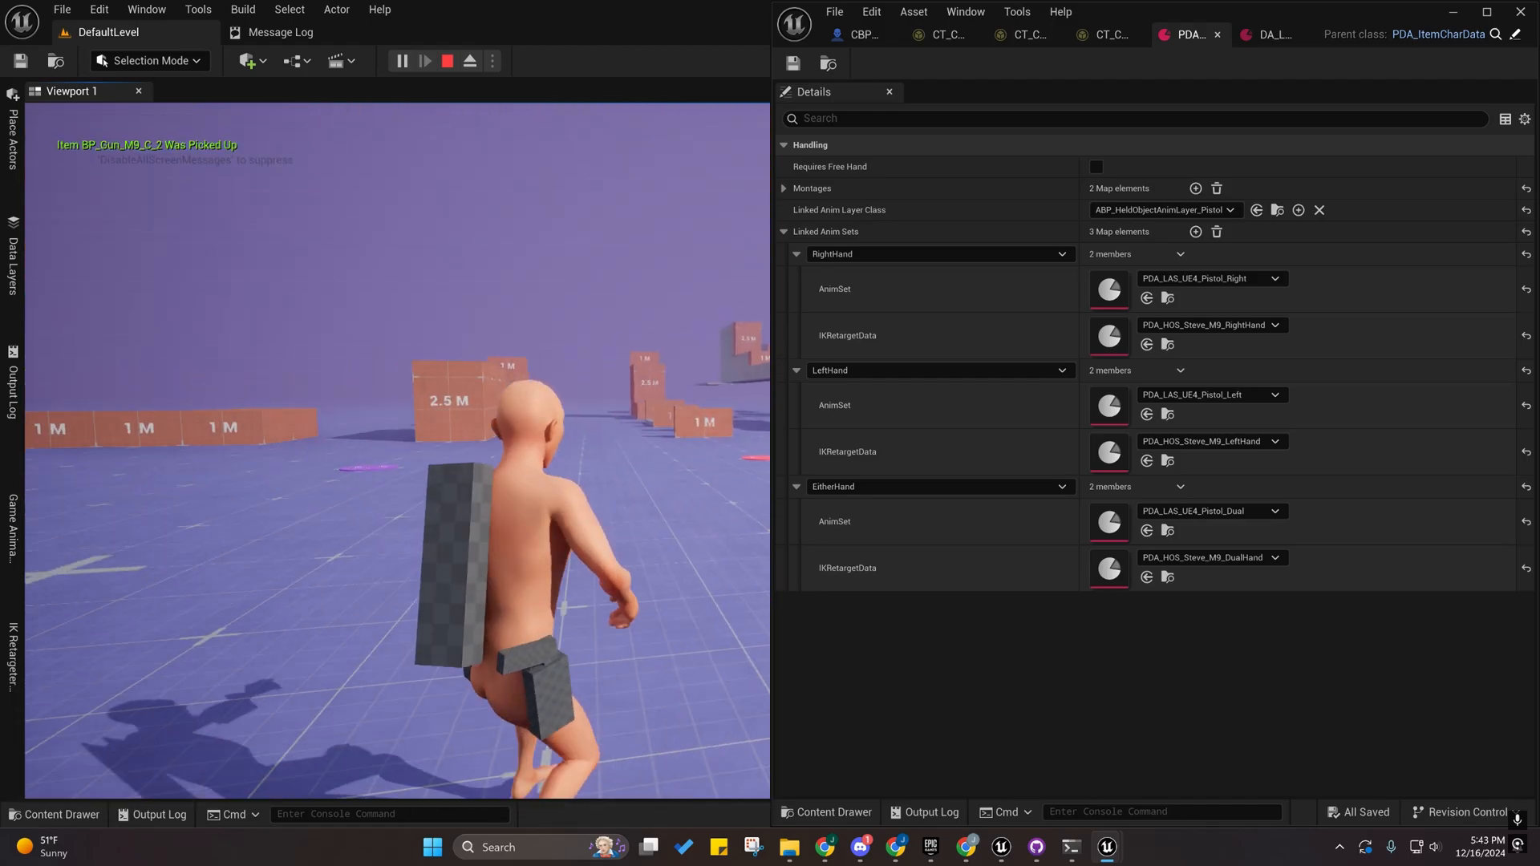
key("w")
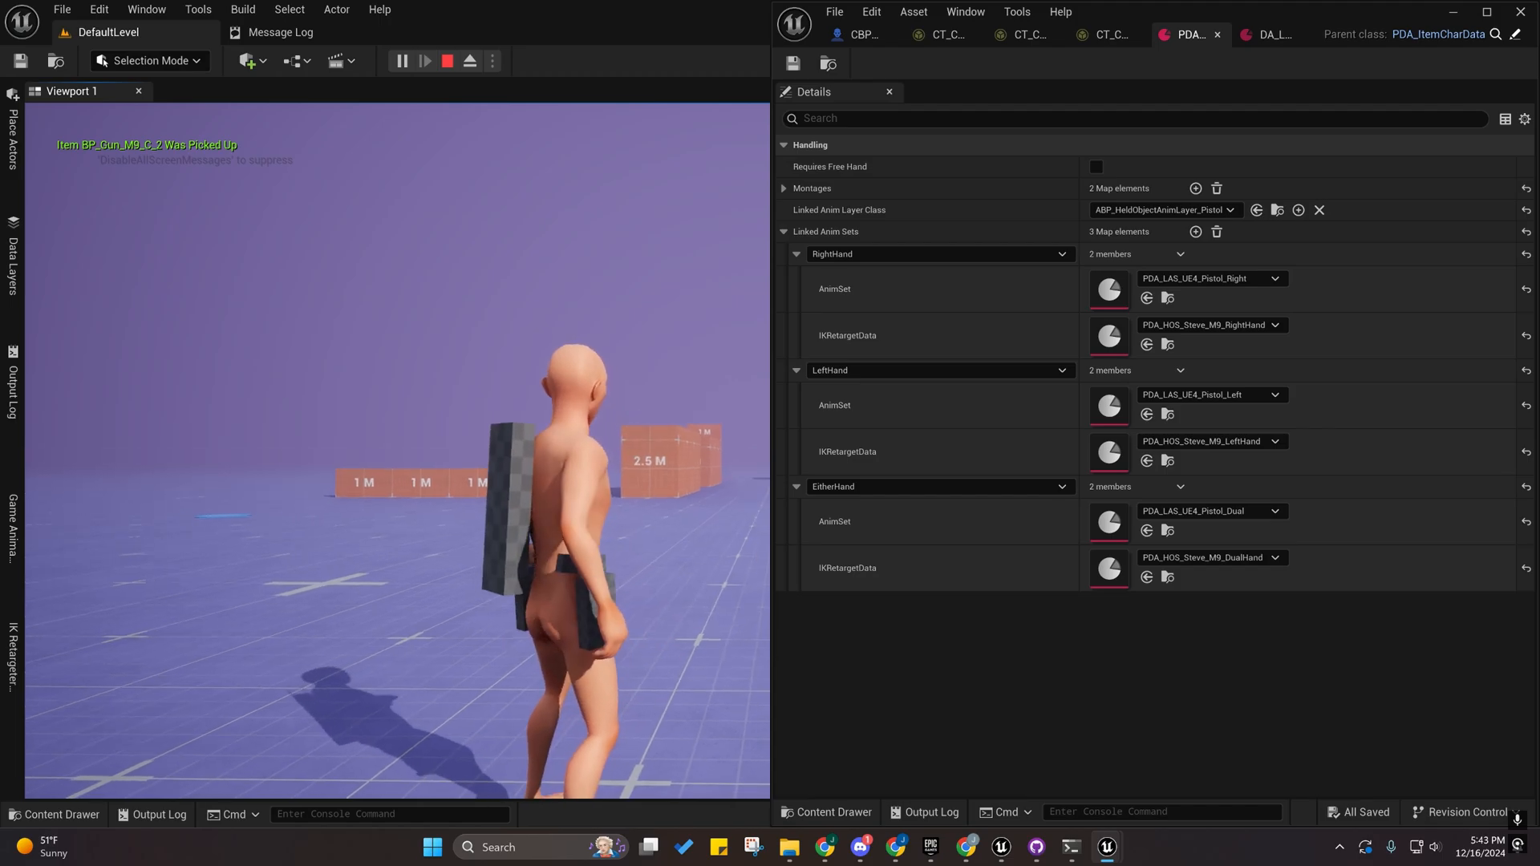
Eject from the character and examine how the pistol sits in the left hand from the front and side.
key("F8")
right_click_drag(446, 285, 446, 285)
right_click_drag(498, 642, 498, 642)
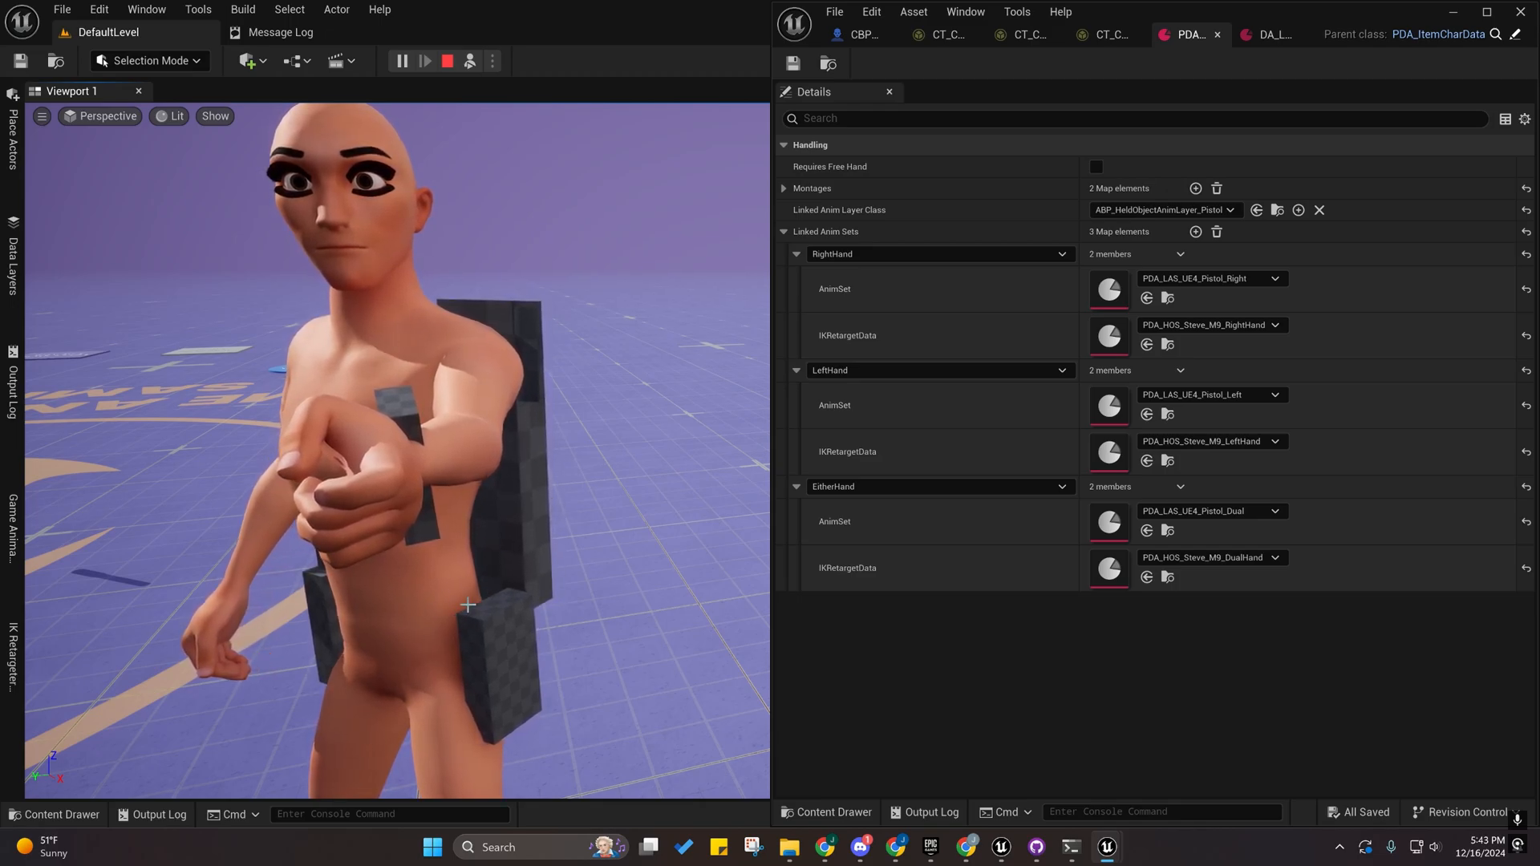
right_click_drag(492, 608, 491, 608)
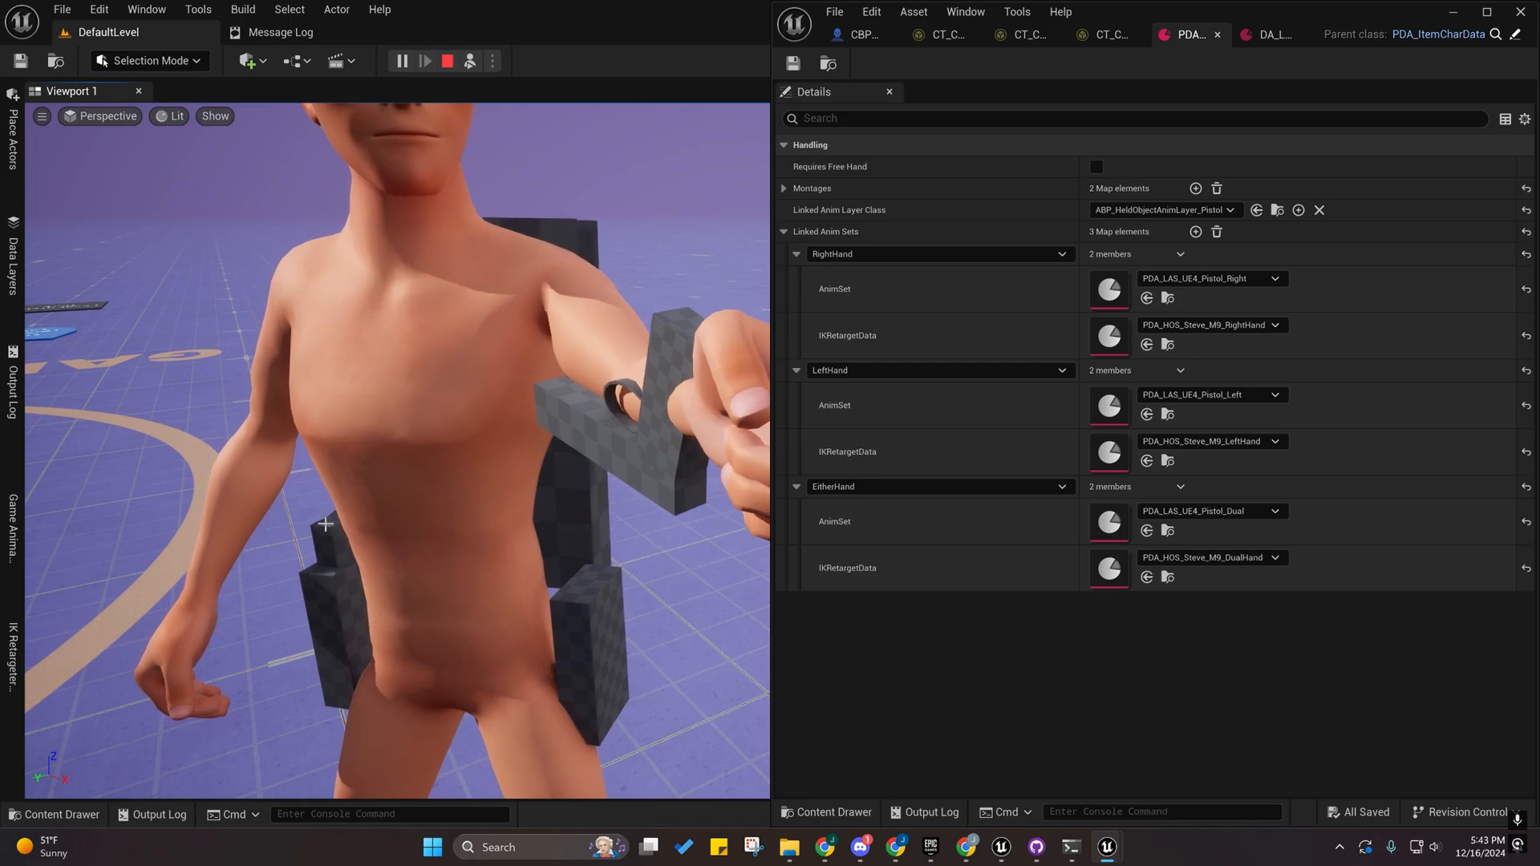
right_click_drag(553, 533, 553, 533)
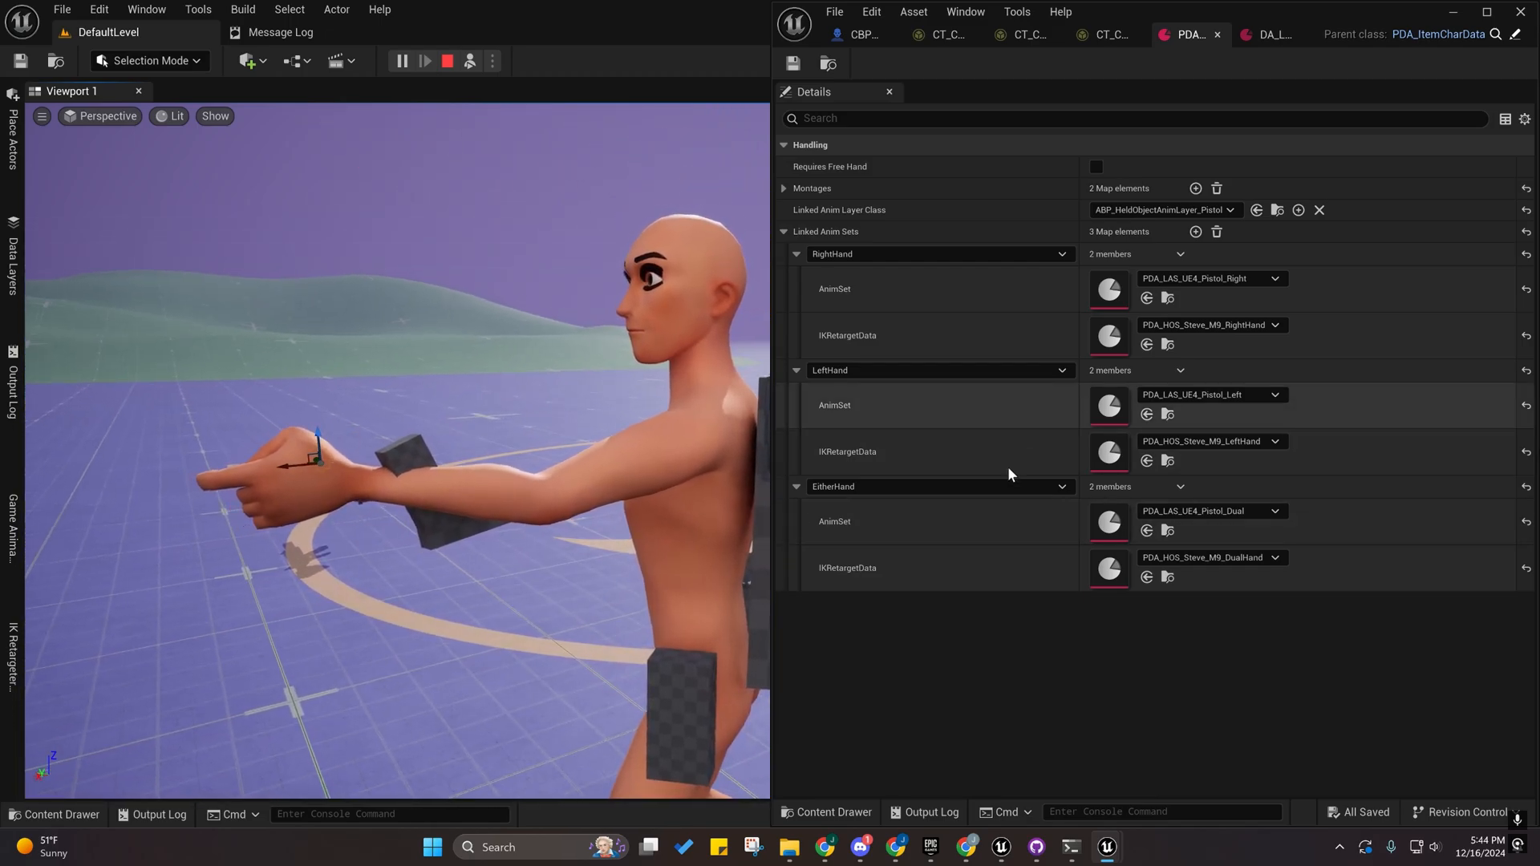
Open the left-hand M9 settings PDA_HOS_Steve_M9_LeftHand and the left-hand held object offset asset it references.
double_click(1110, 456)
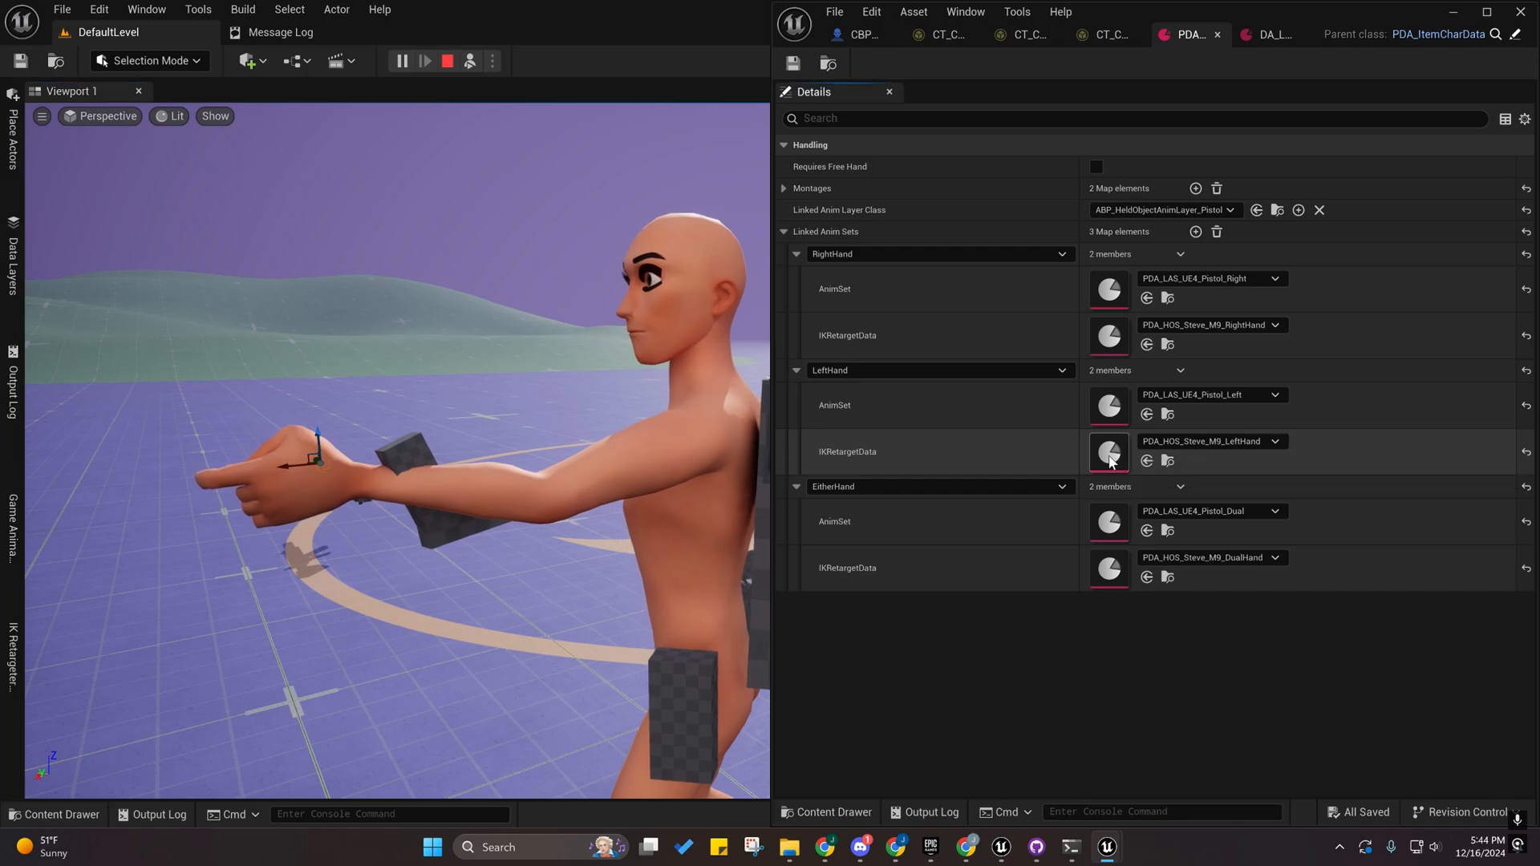
double_click(1110, 431)
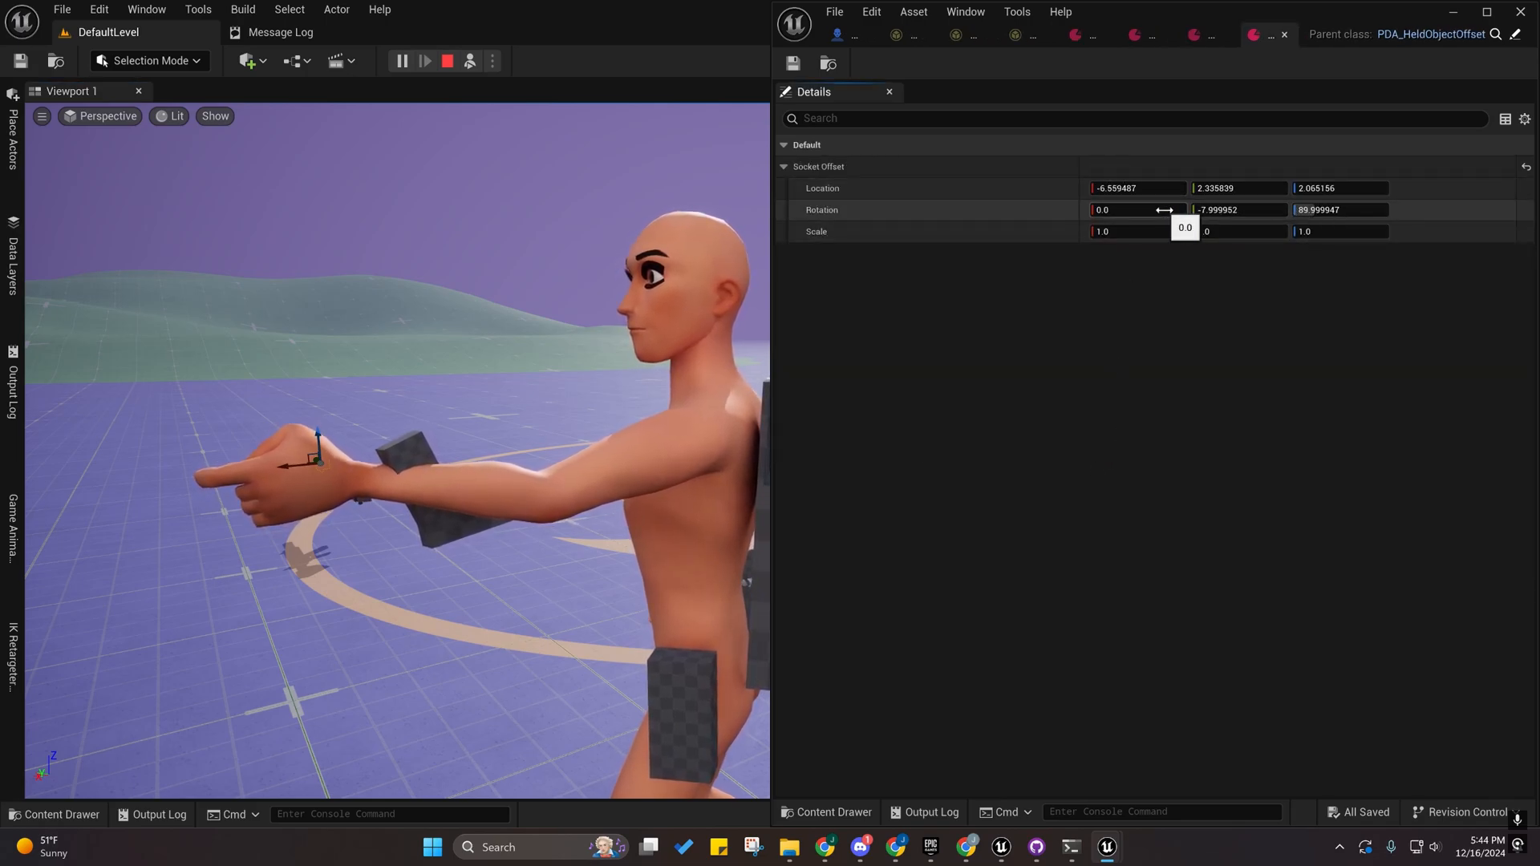
Try turning the left-hand pistol by adding 180 to the Z rotation of its socket offset, and undo it.
key("Return")
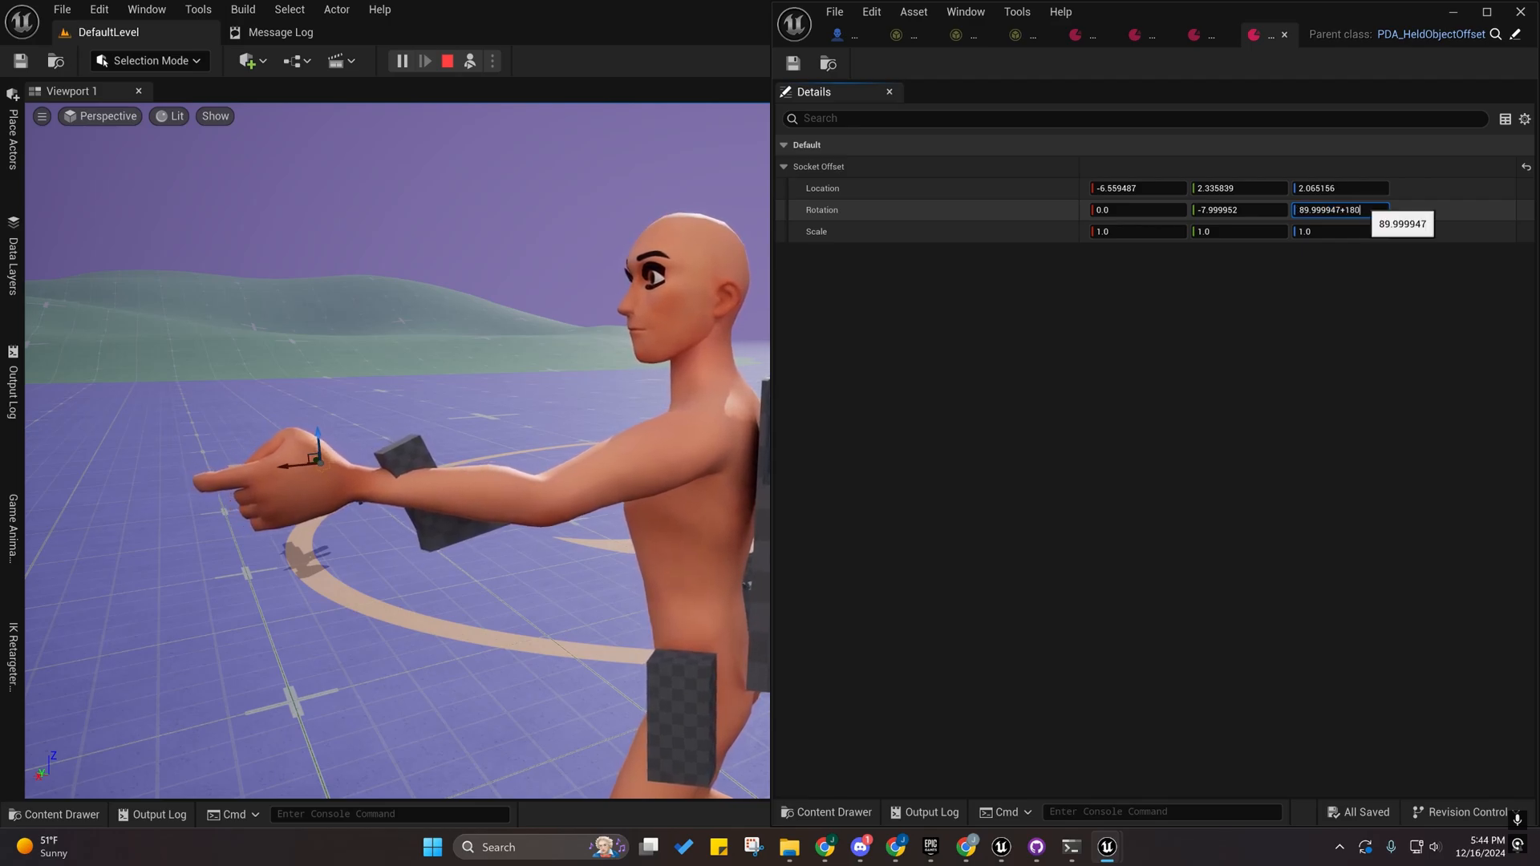
key("Return")
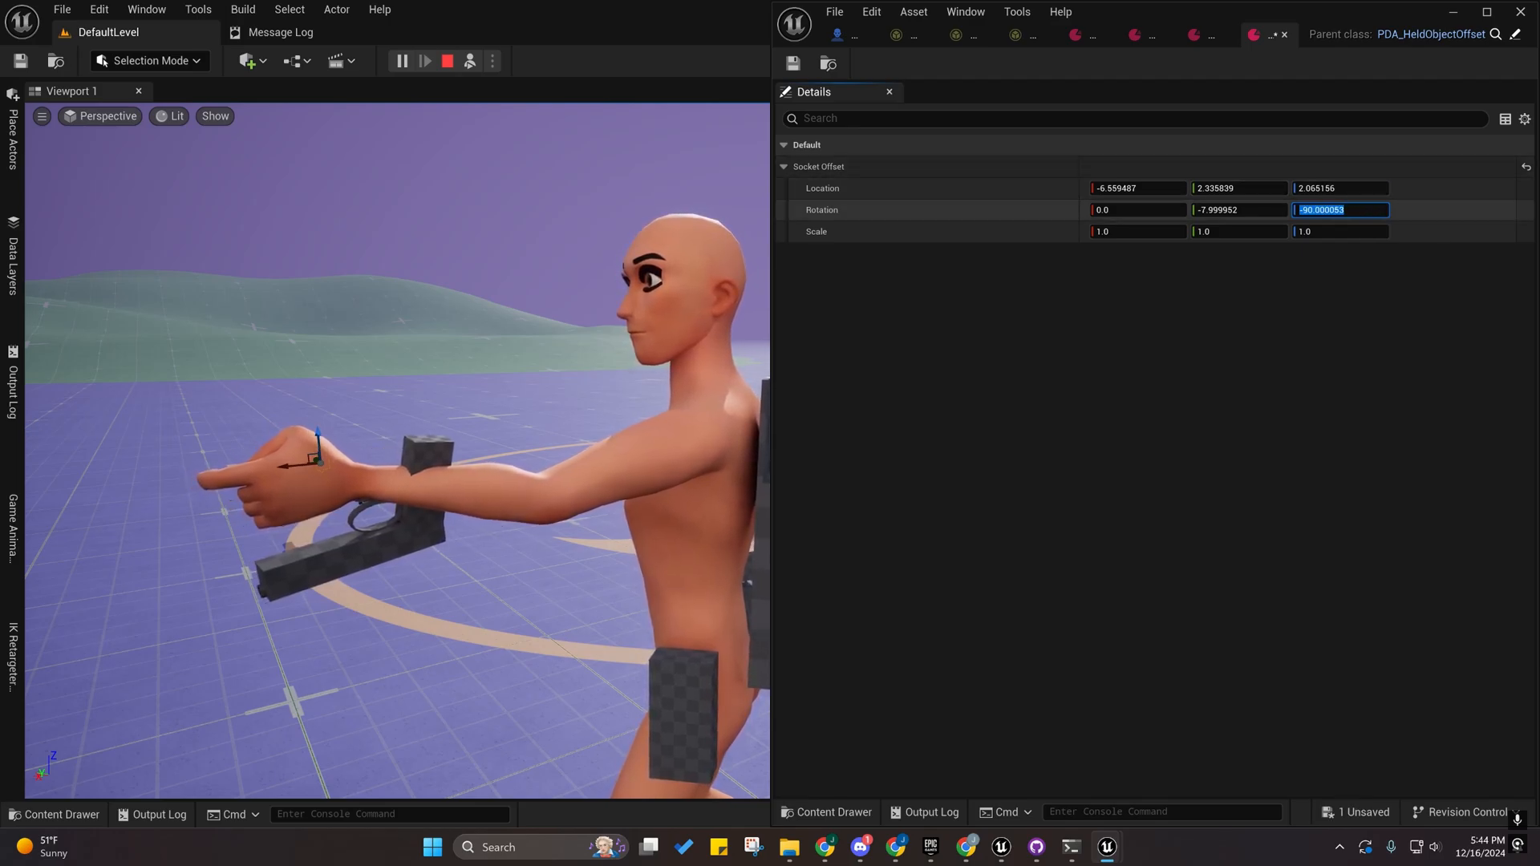
key("ctrl+z")
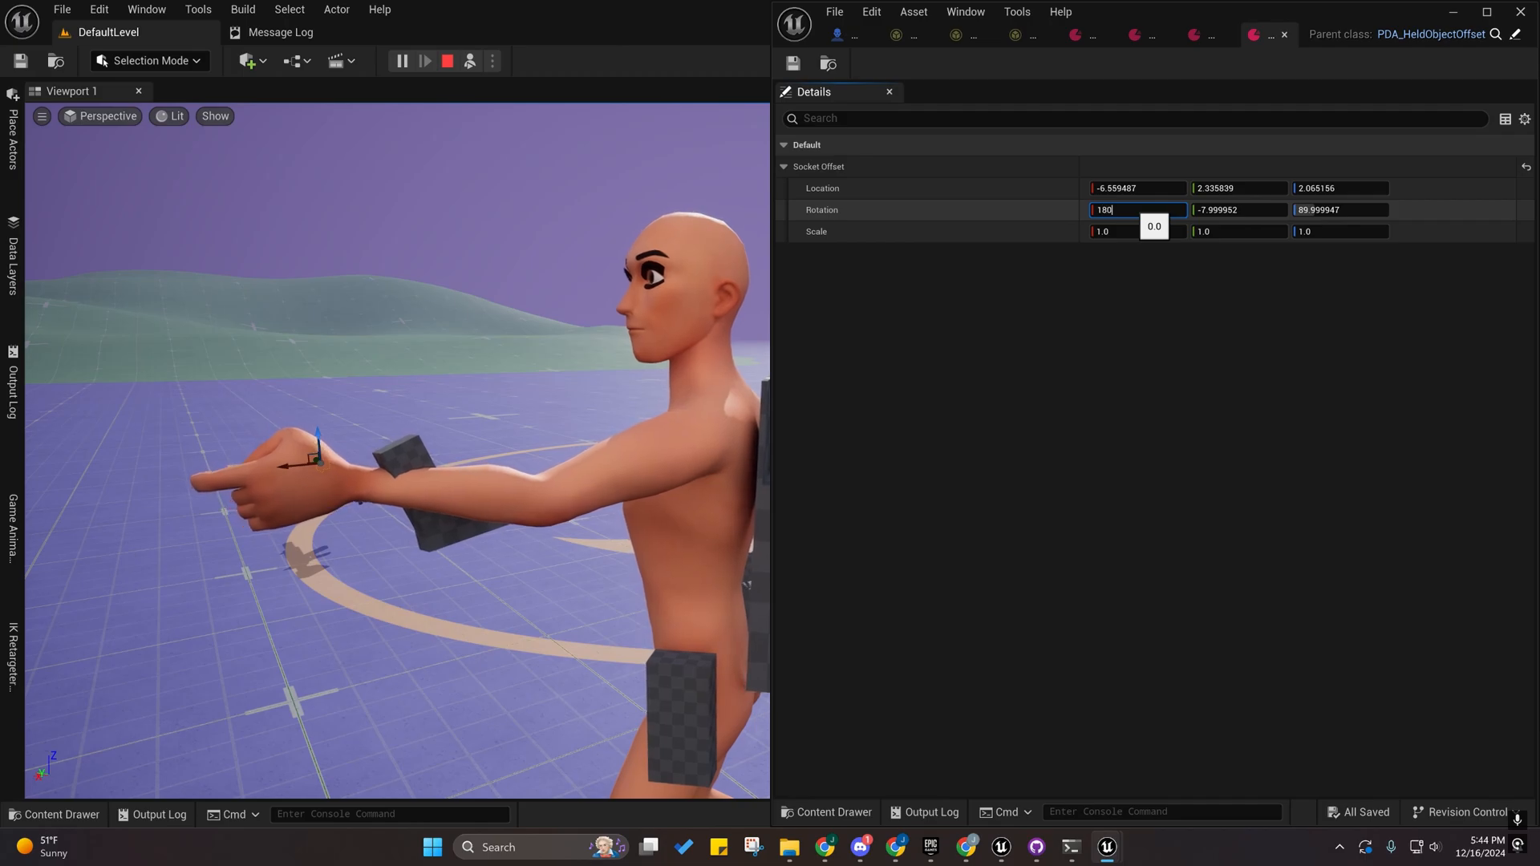
Set the X rotation of the left-hand socket offset to 180.
key("w")
right_click_drag(578, 353, 521, 341)
key("a")
key("d")
key("s")
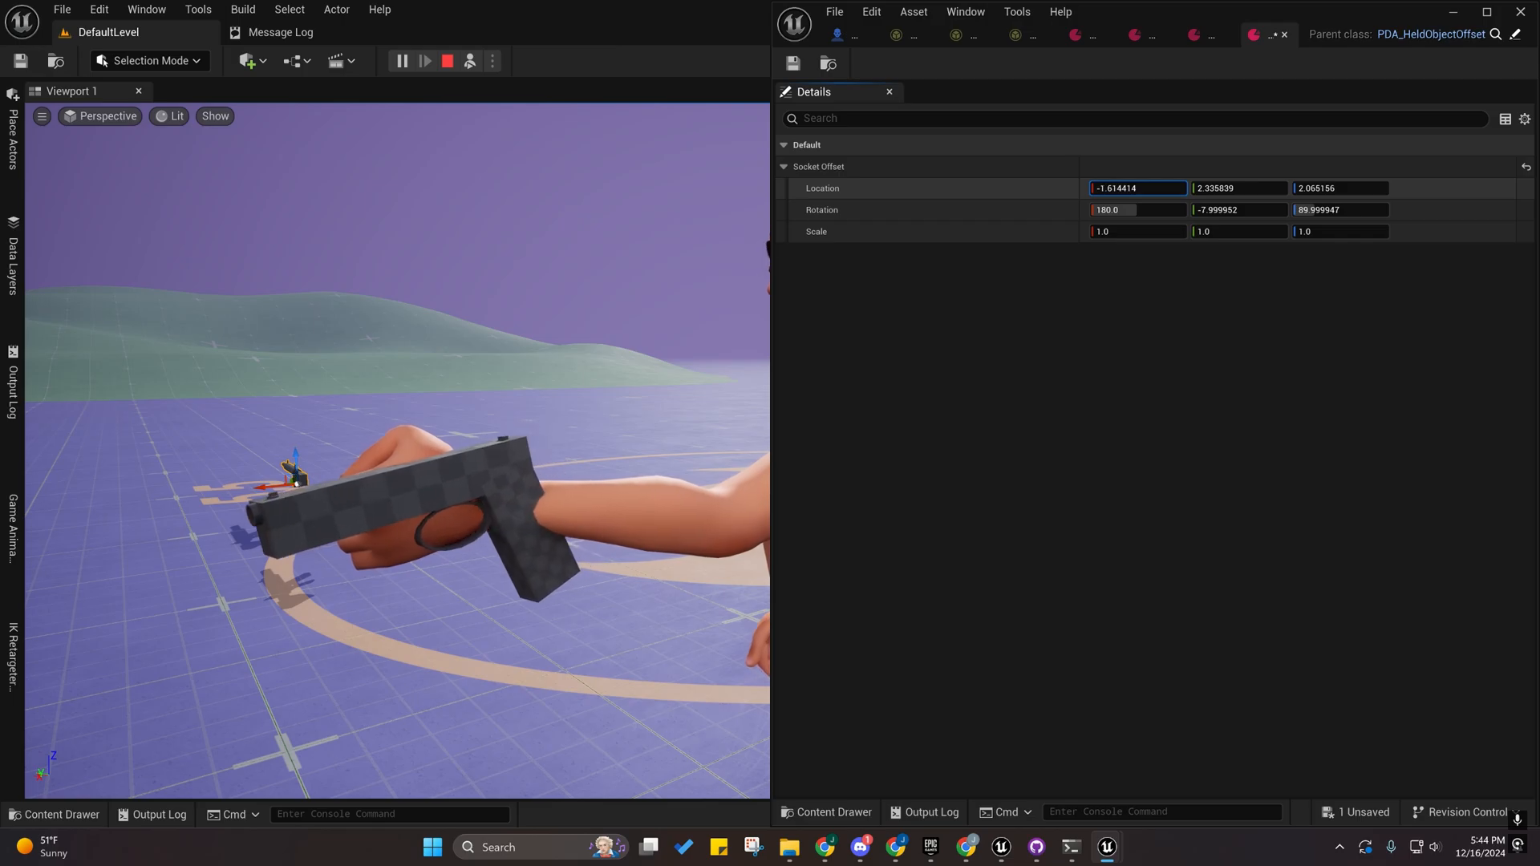
Fit the pistol into the left hand by setting the socket offset's location to 6.673148, -2.70031, -2.083174.
left_click_drag(1137, 188, 1197, 188)
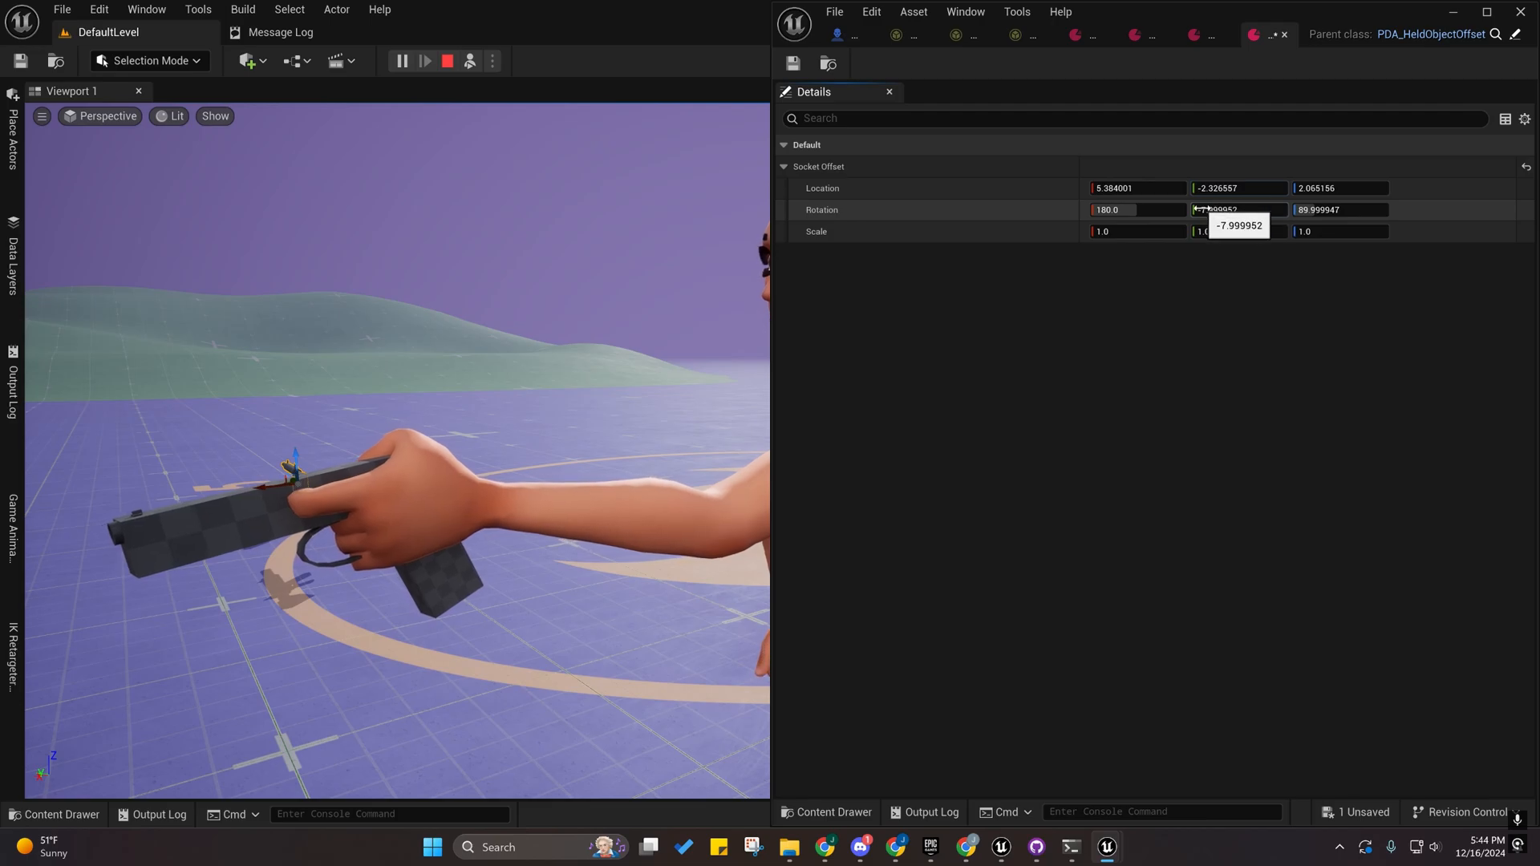
left_click_drag(1338, 188, 1364, 188)
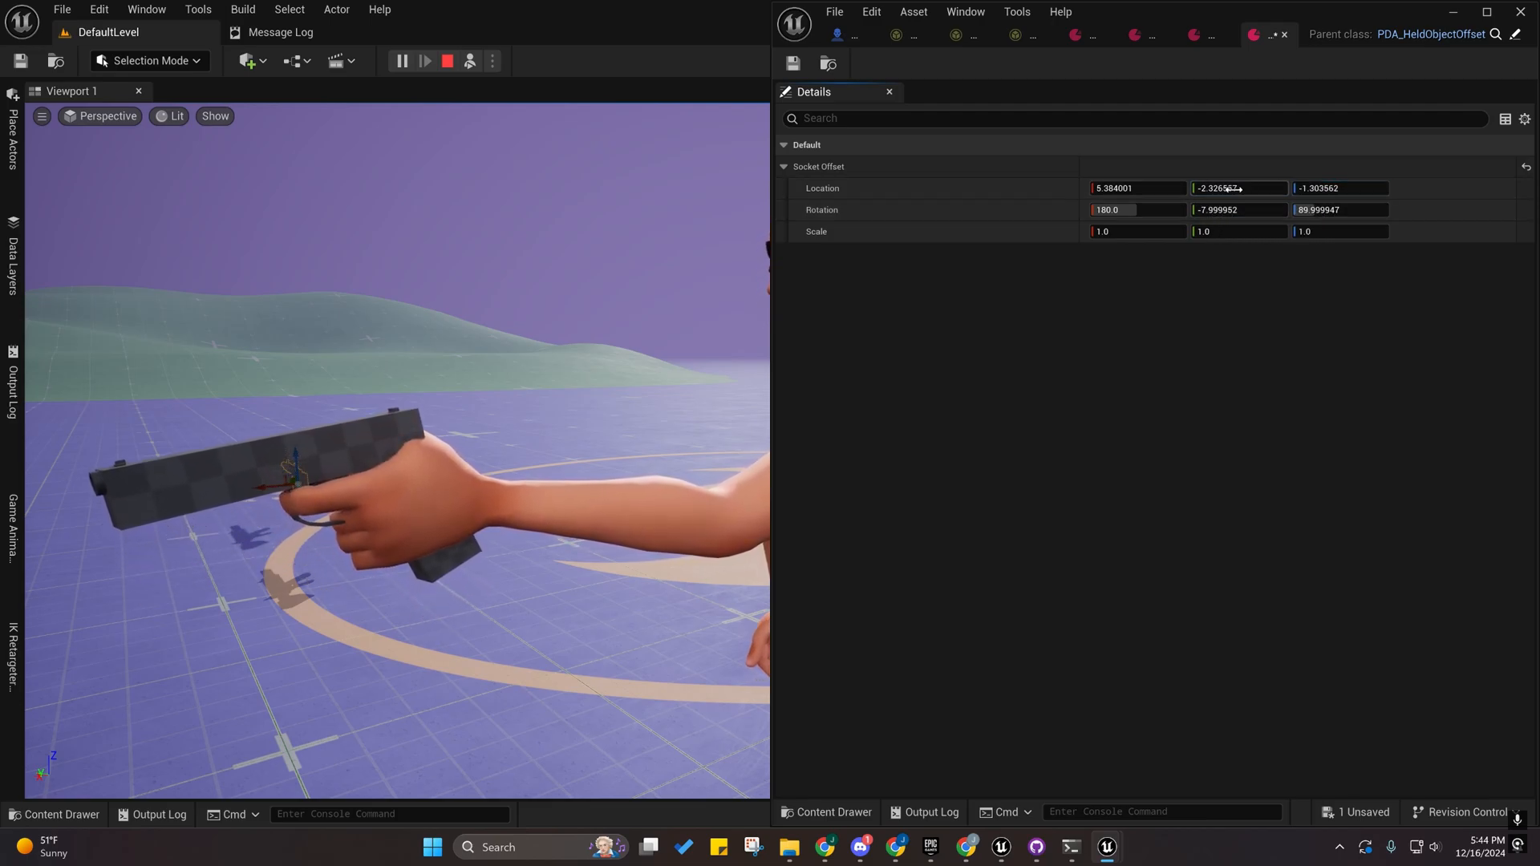
left_click_drag(1223, 188, 1171, 191)
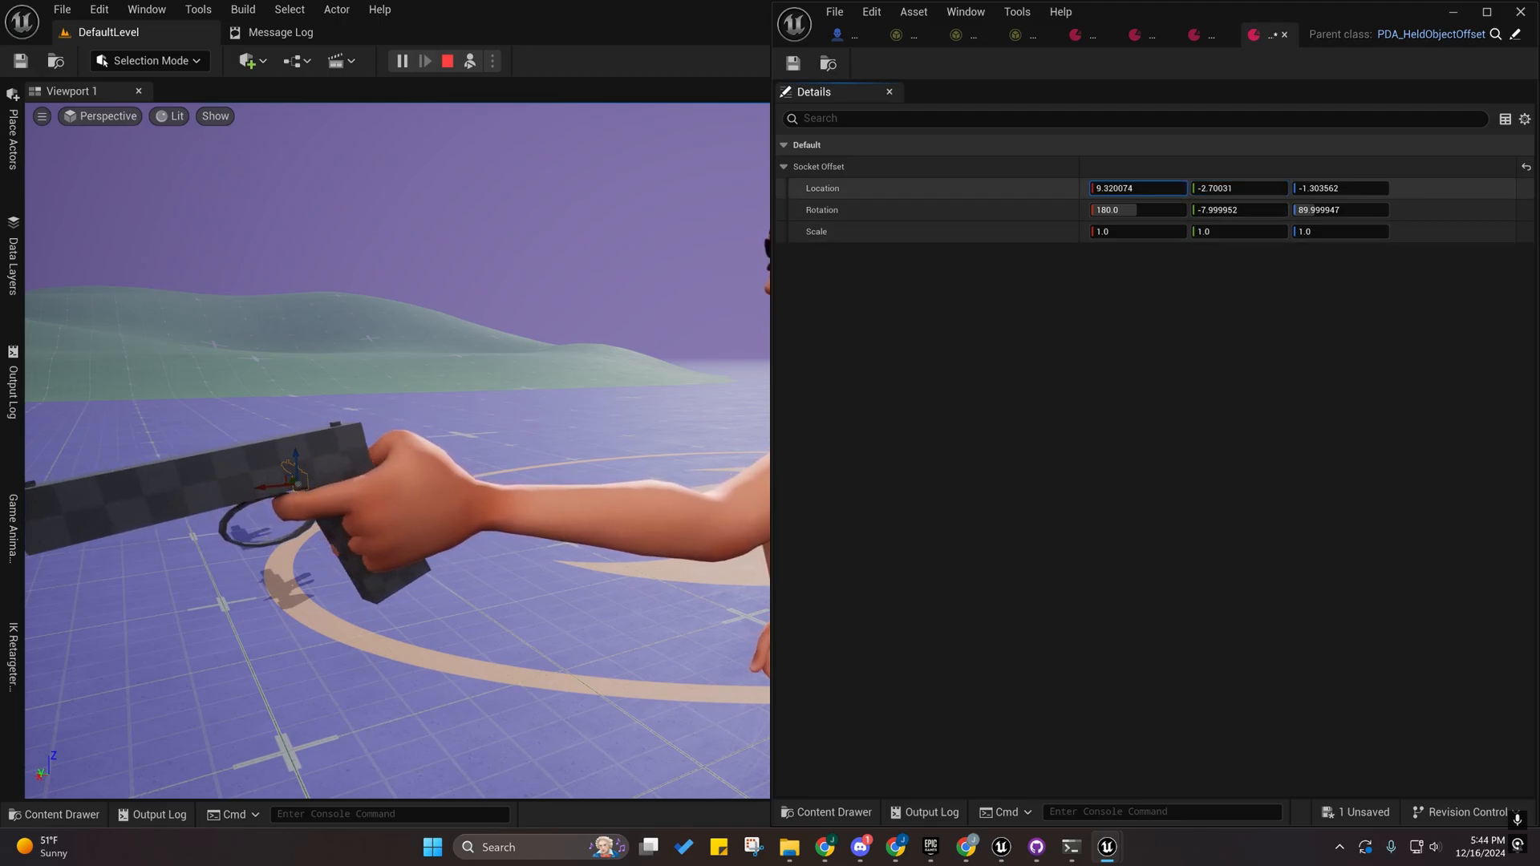
left_click_drag(1315, 188, 1334, 187)
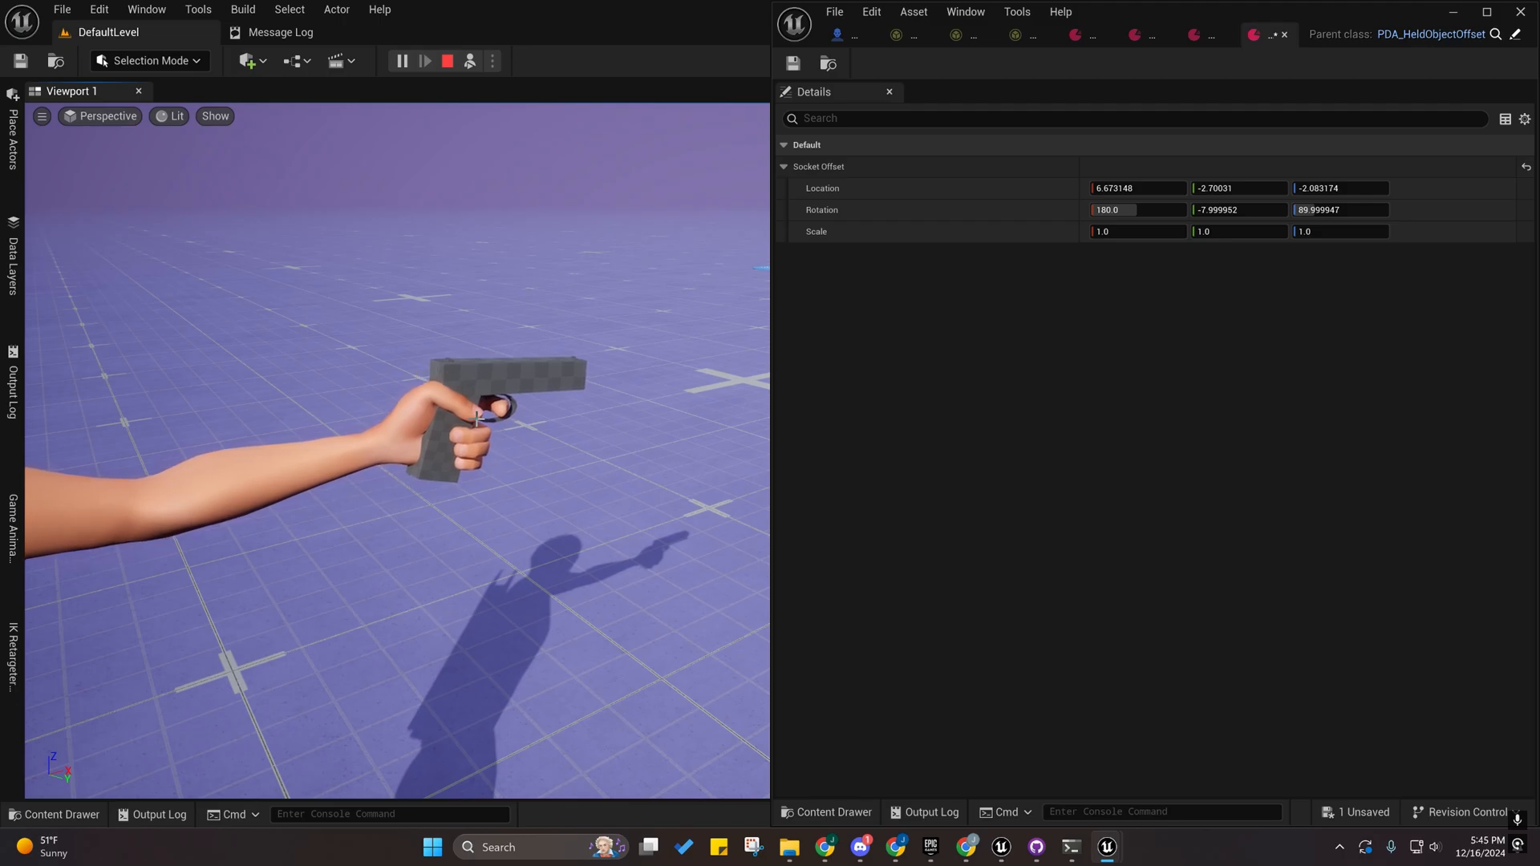
key("a")
right_click_drag(440, 416, 434, 449)
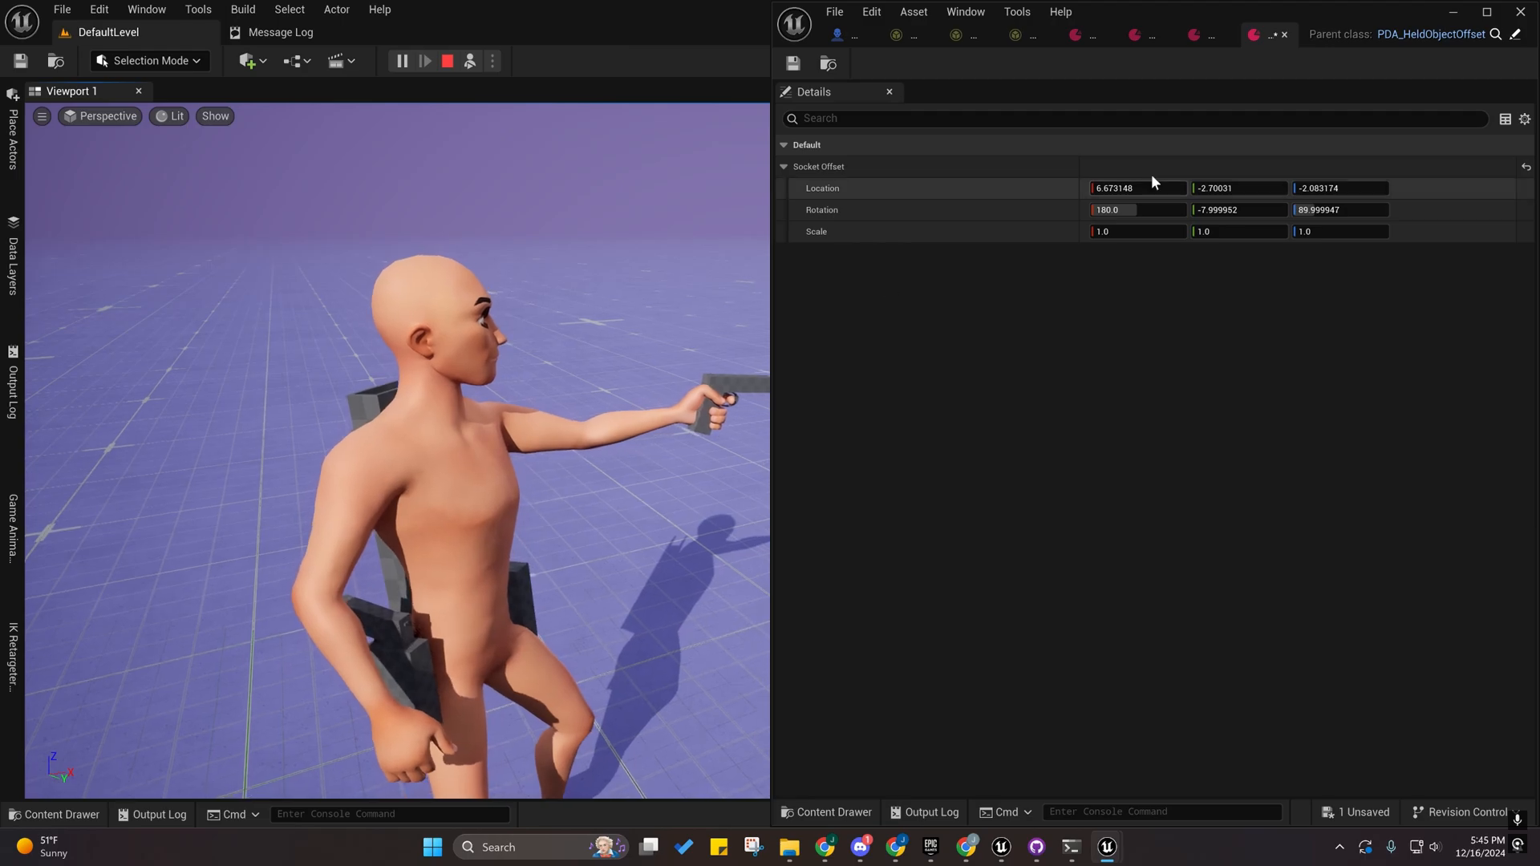
Close the offset asset, open the left-hand M9 aiming retargeting asset, and reset the Left Arm's IK Static Rotation Offset.
left_click(1284, 35)
double_click(1109, 243)
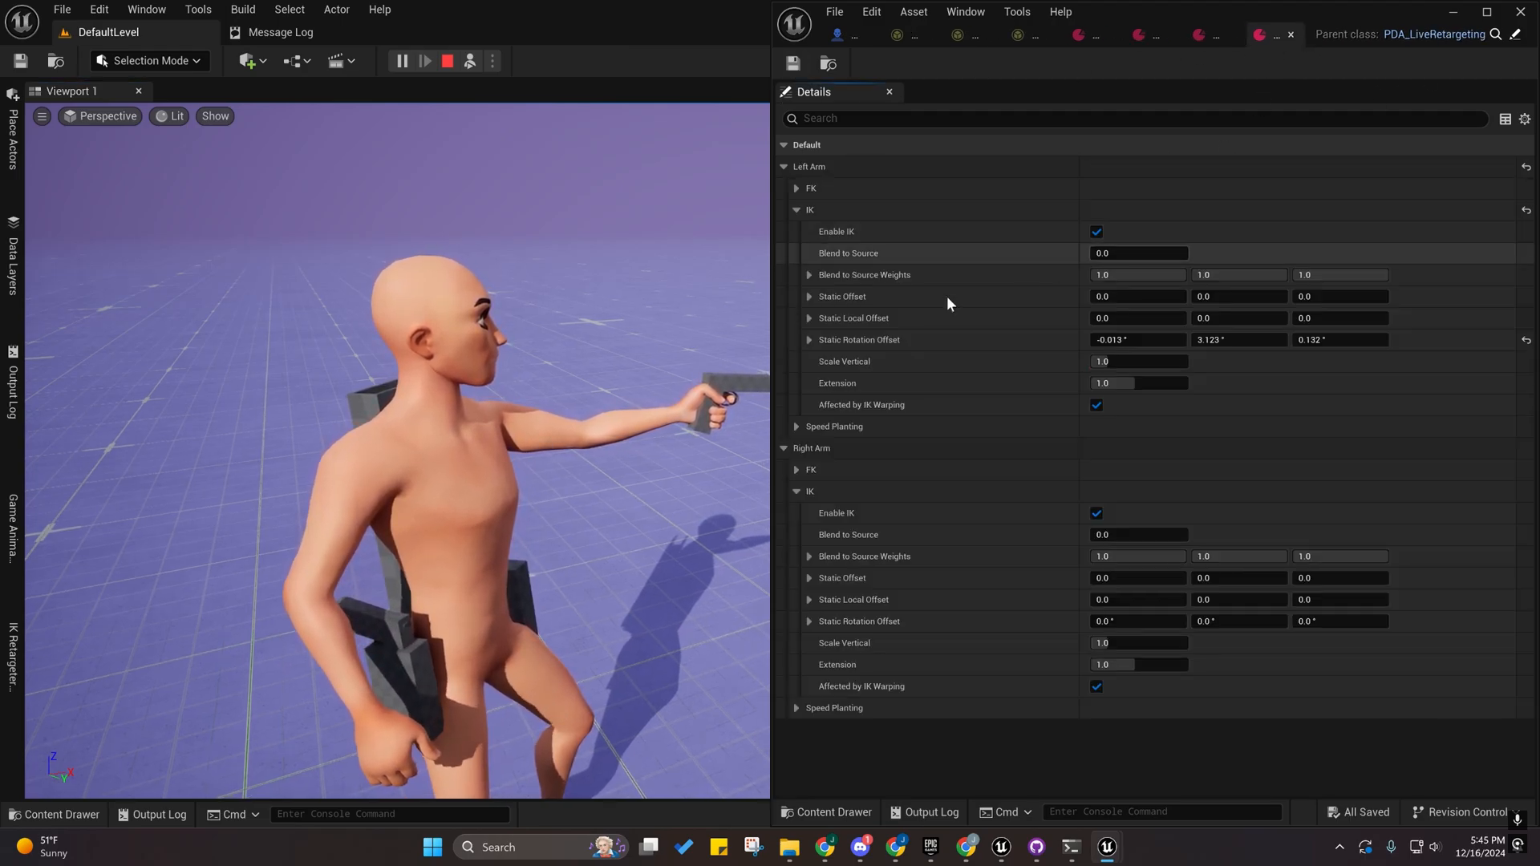
left_click(13, 665)
left_click(235, 176)
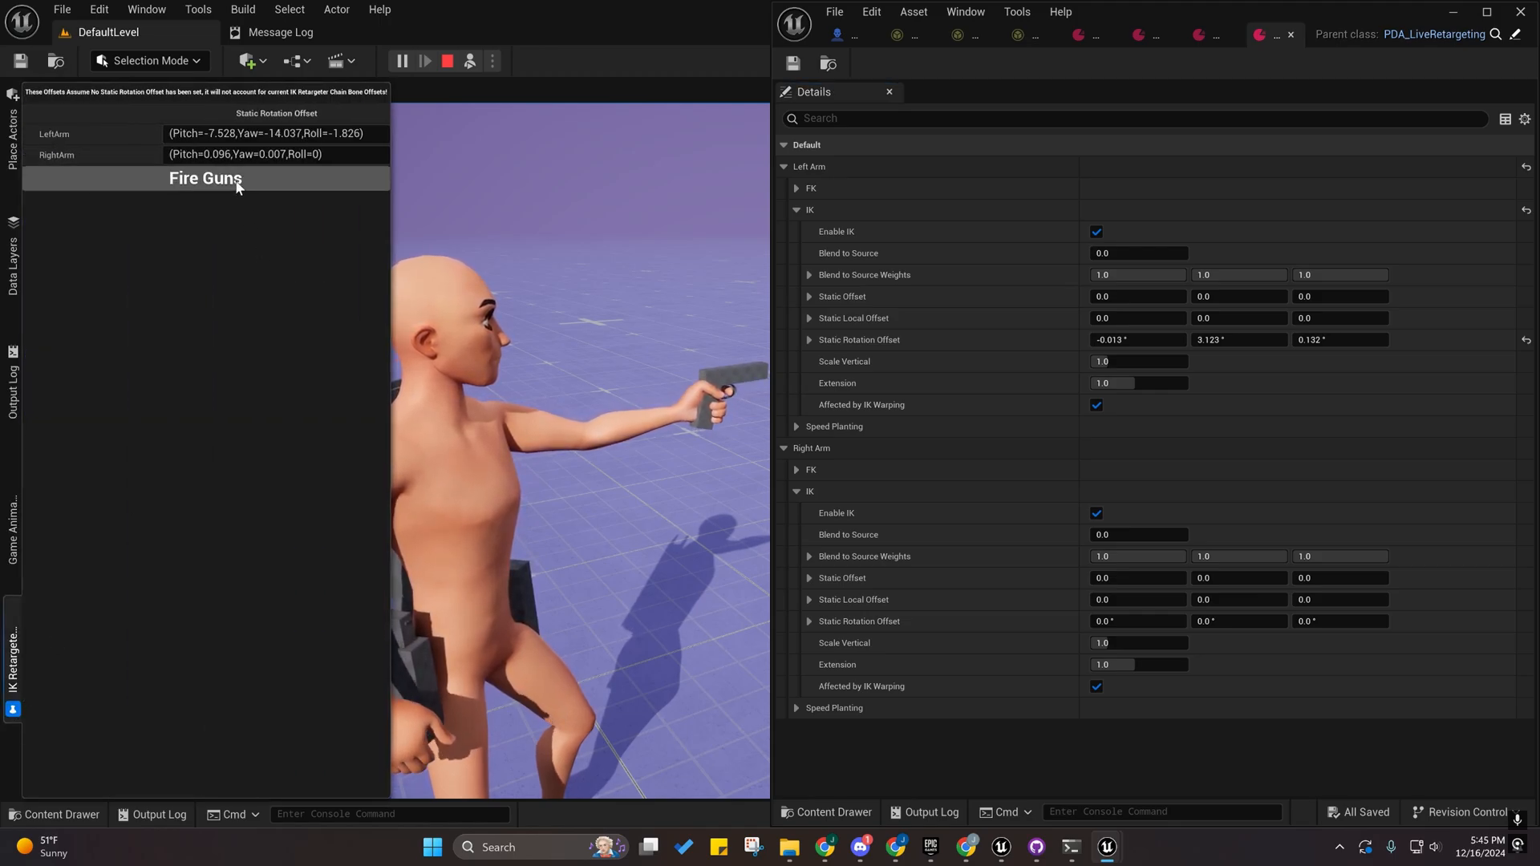
left_click_drag(364, 133, 168, 133)
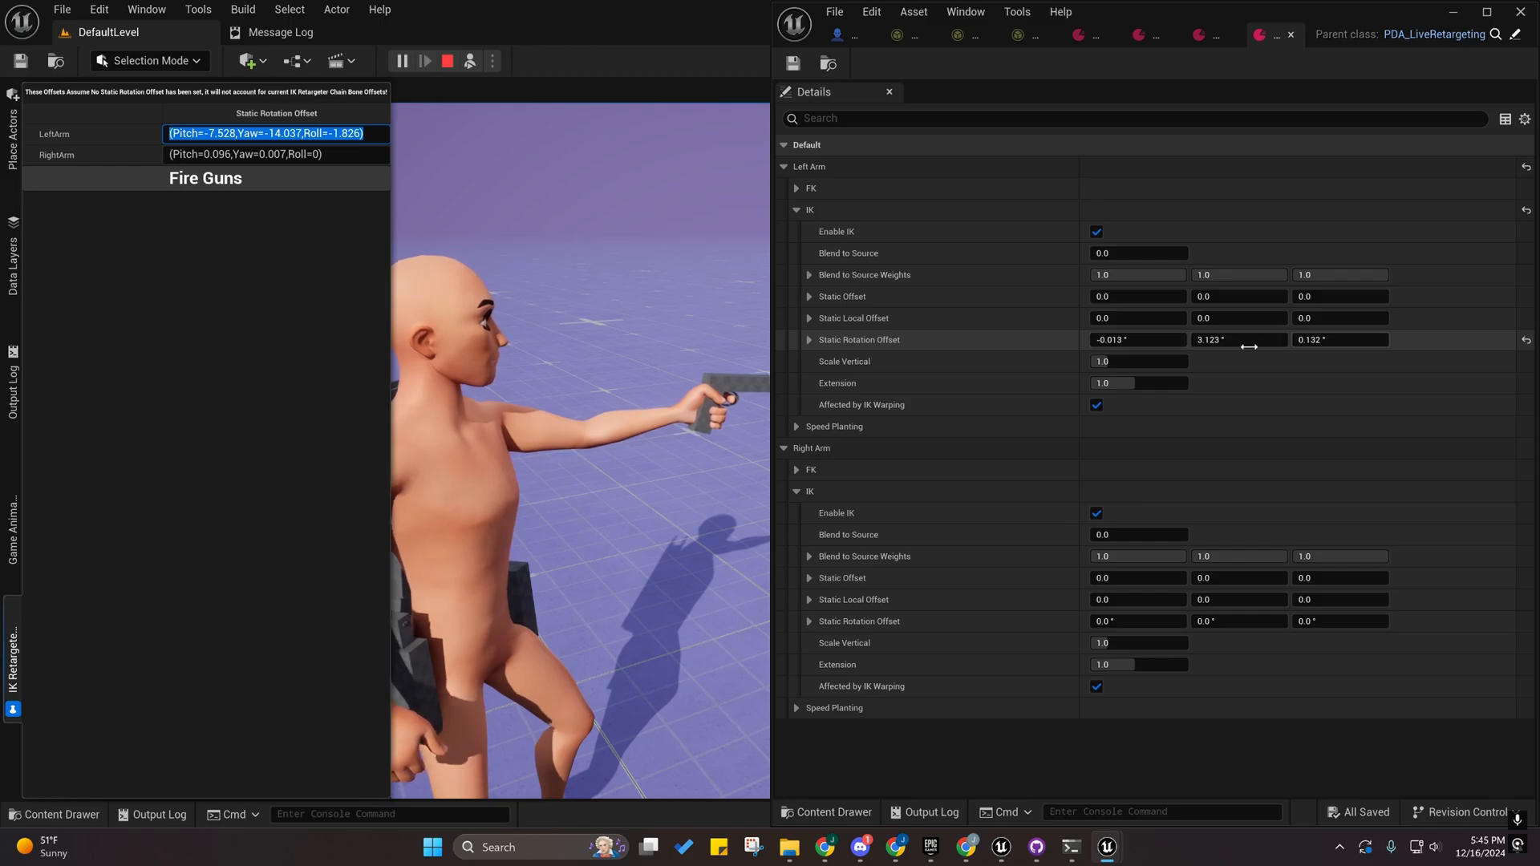
left_click(1525, 341)
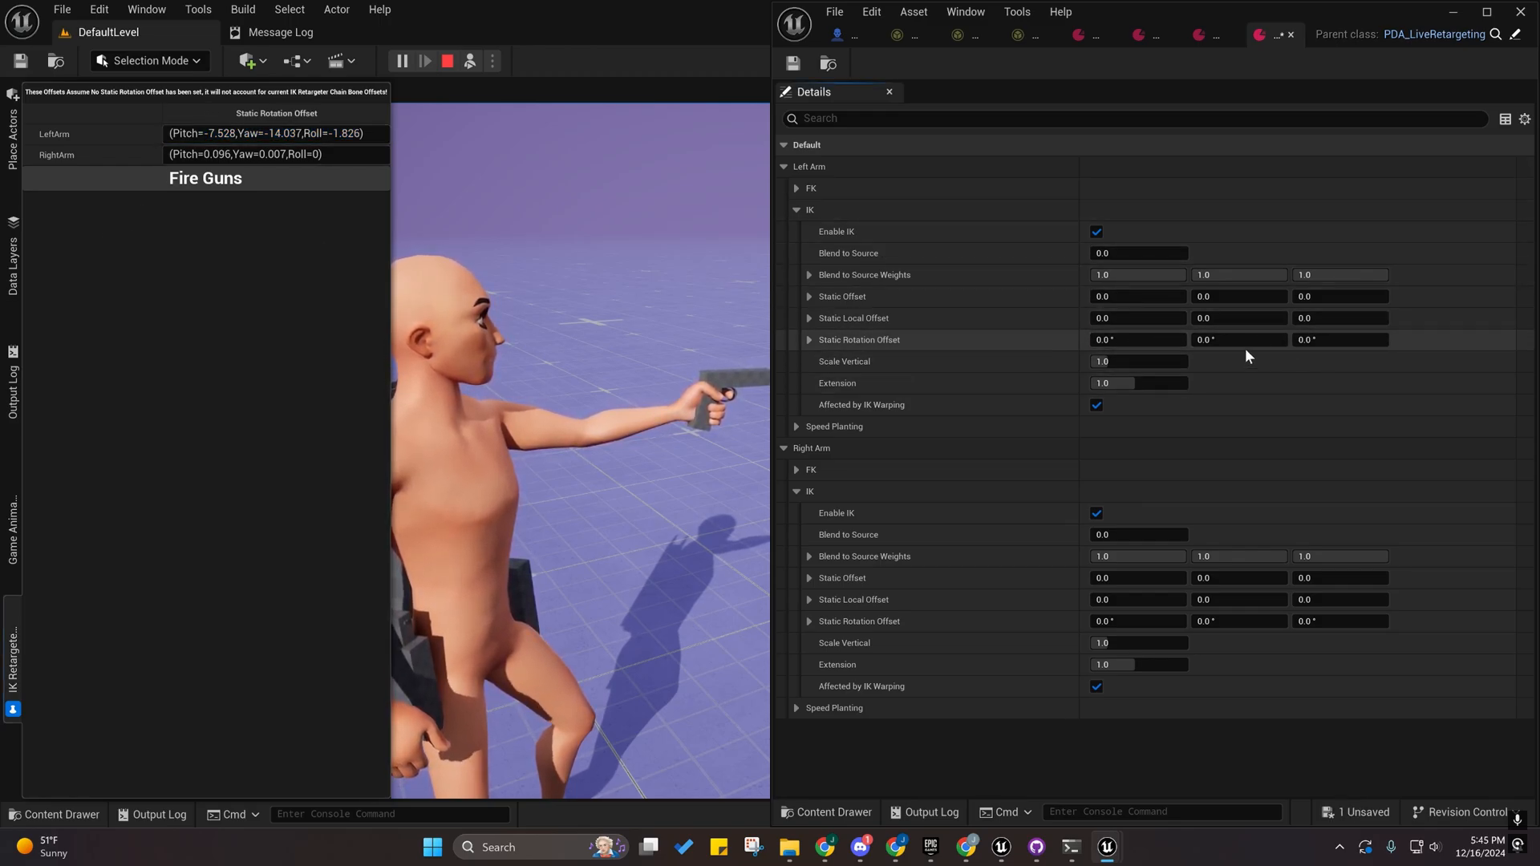
Fire the guns to recalculate the left arm's offset and copy it into the Left Arm Static Rotation Offset as -1.081°, -4.501°, -13.824°.
left_click(162, 178)
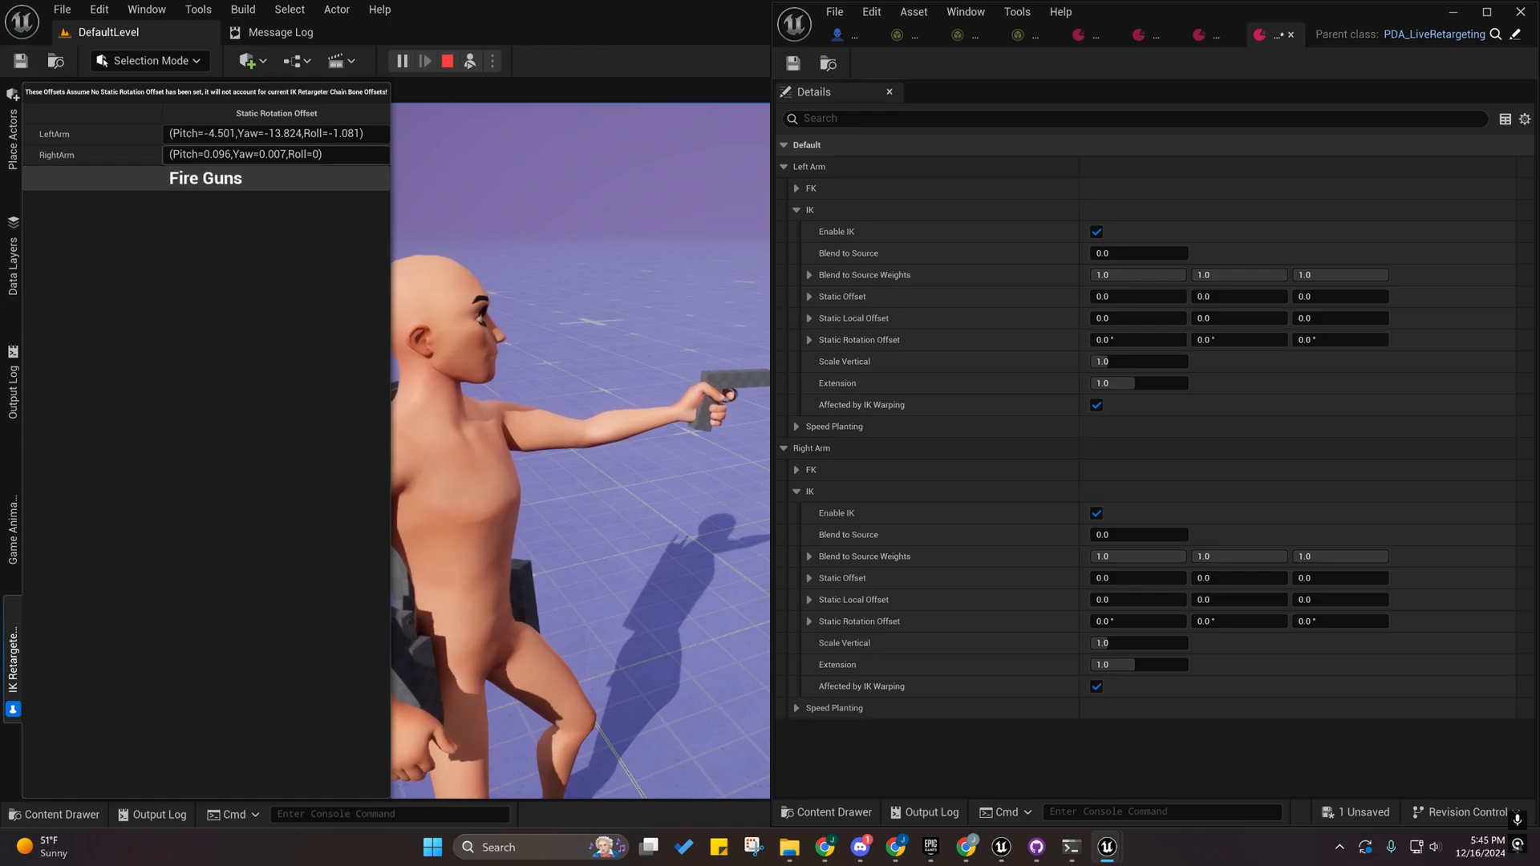
key("ctrl+a")
key("ctrl+c")
left_click(1014, 339, "shift")
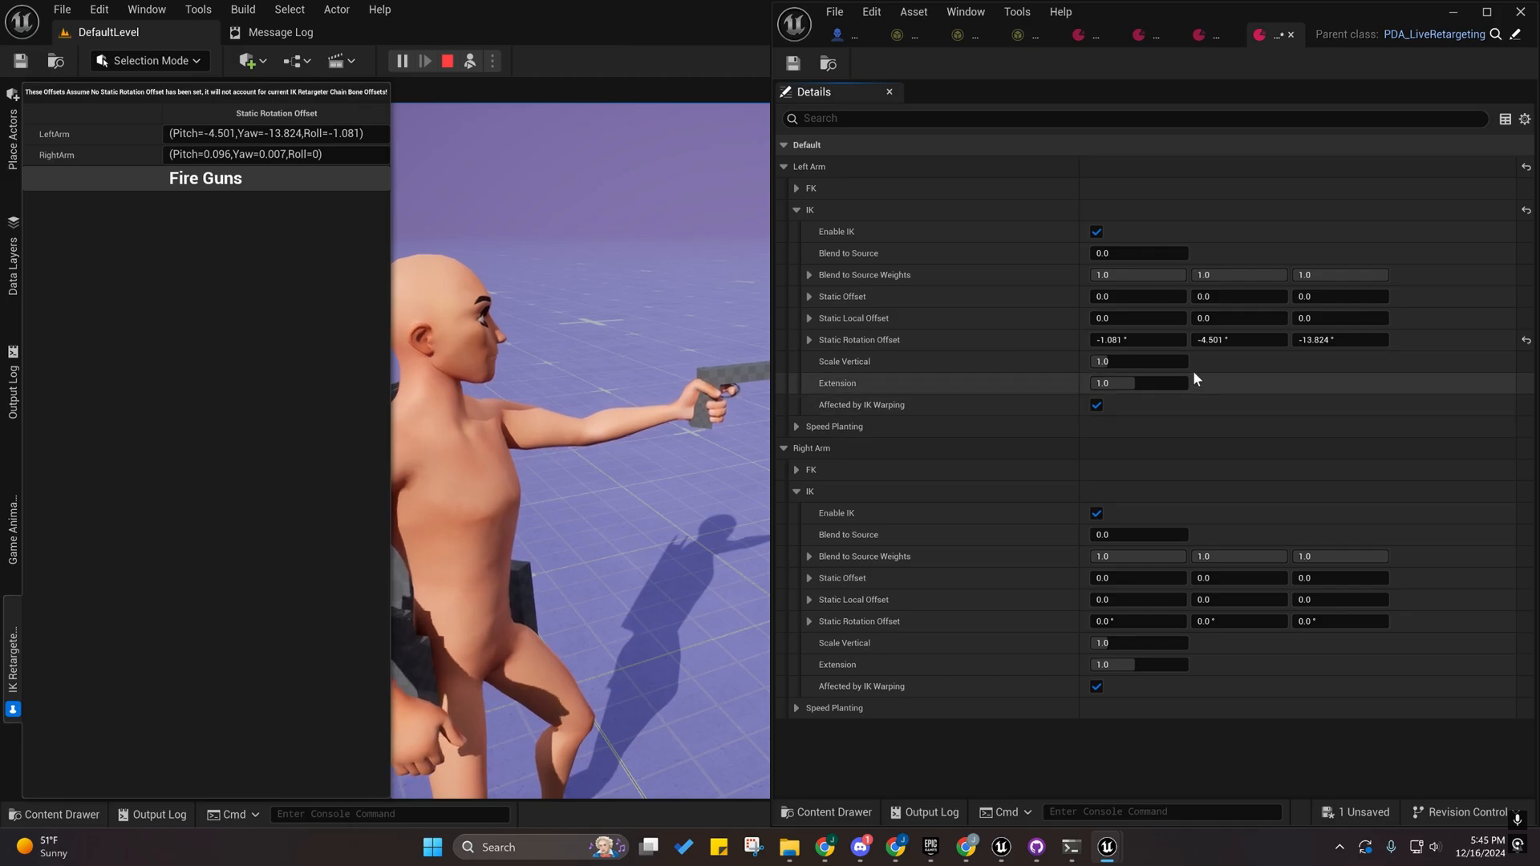
Check the corrected left-arm offset by firing the guns again and testing left-handed aiming and firing in play.
left_click(172, 179)
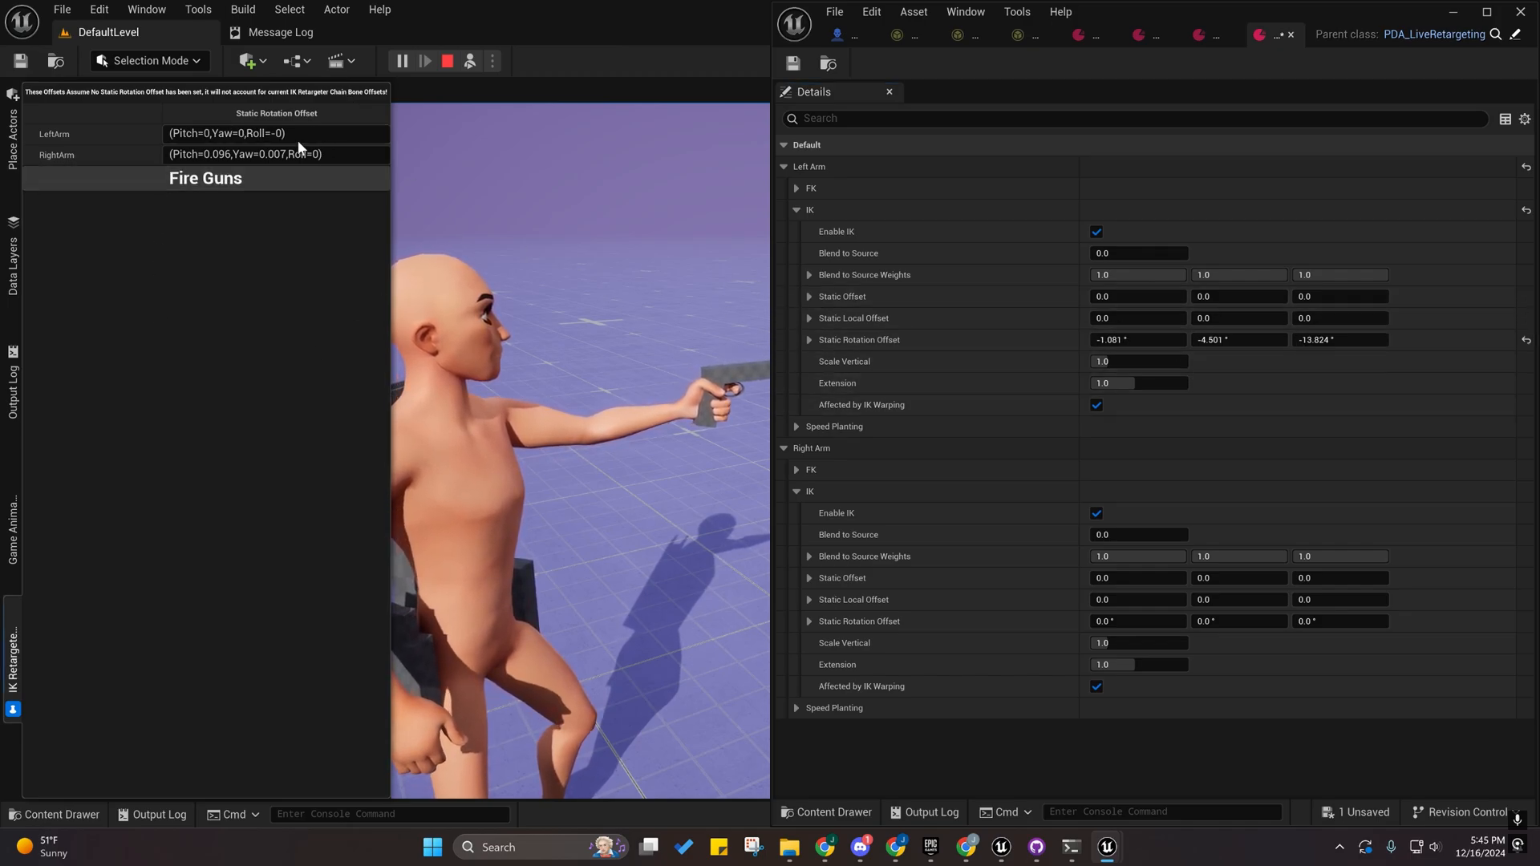
left_click(15, 665)
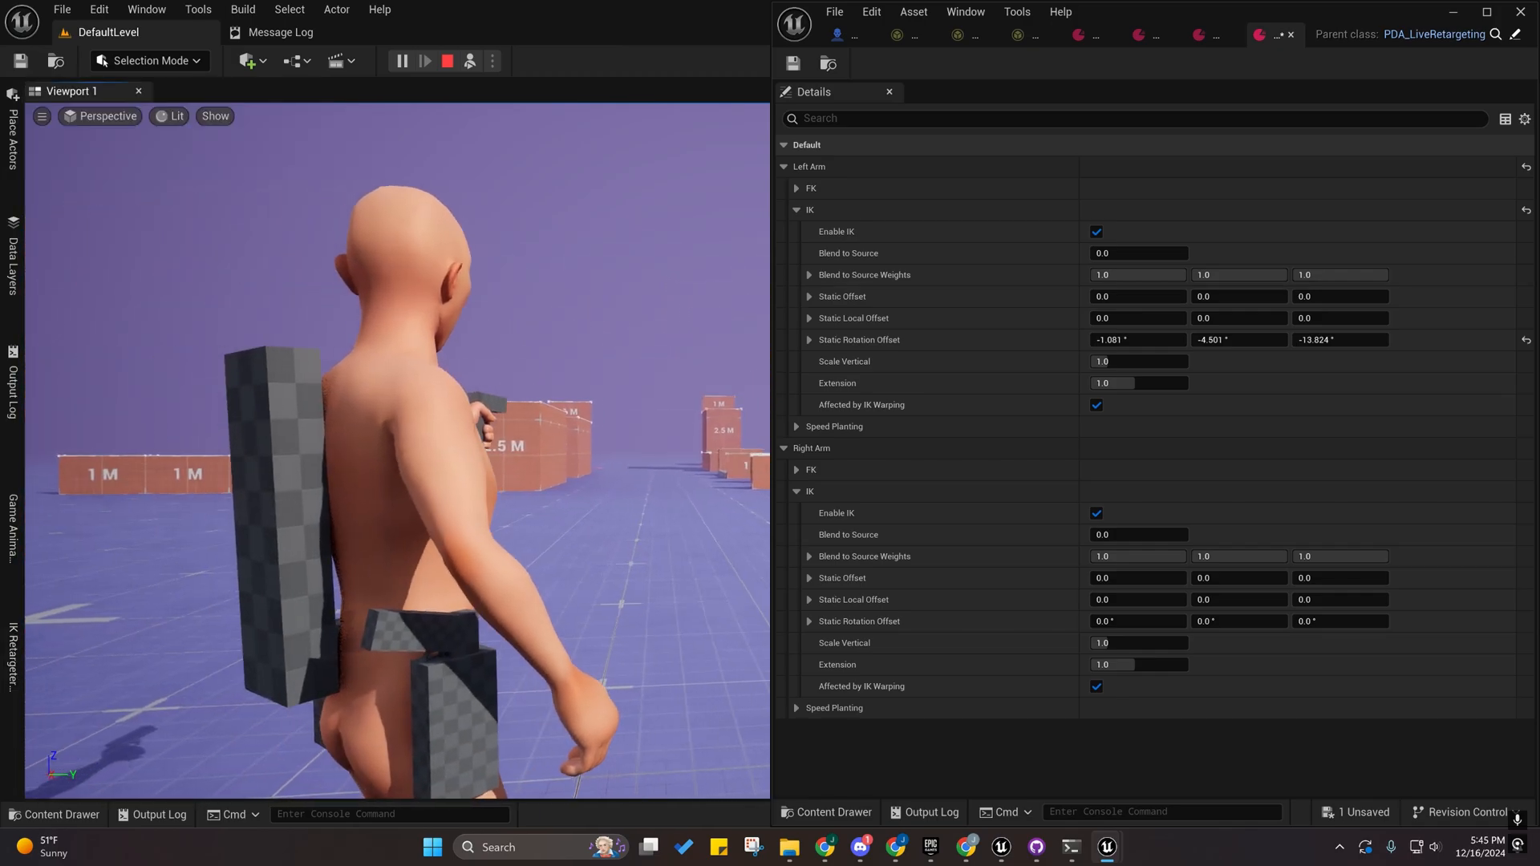
key("shift+F1")
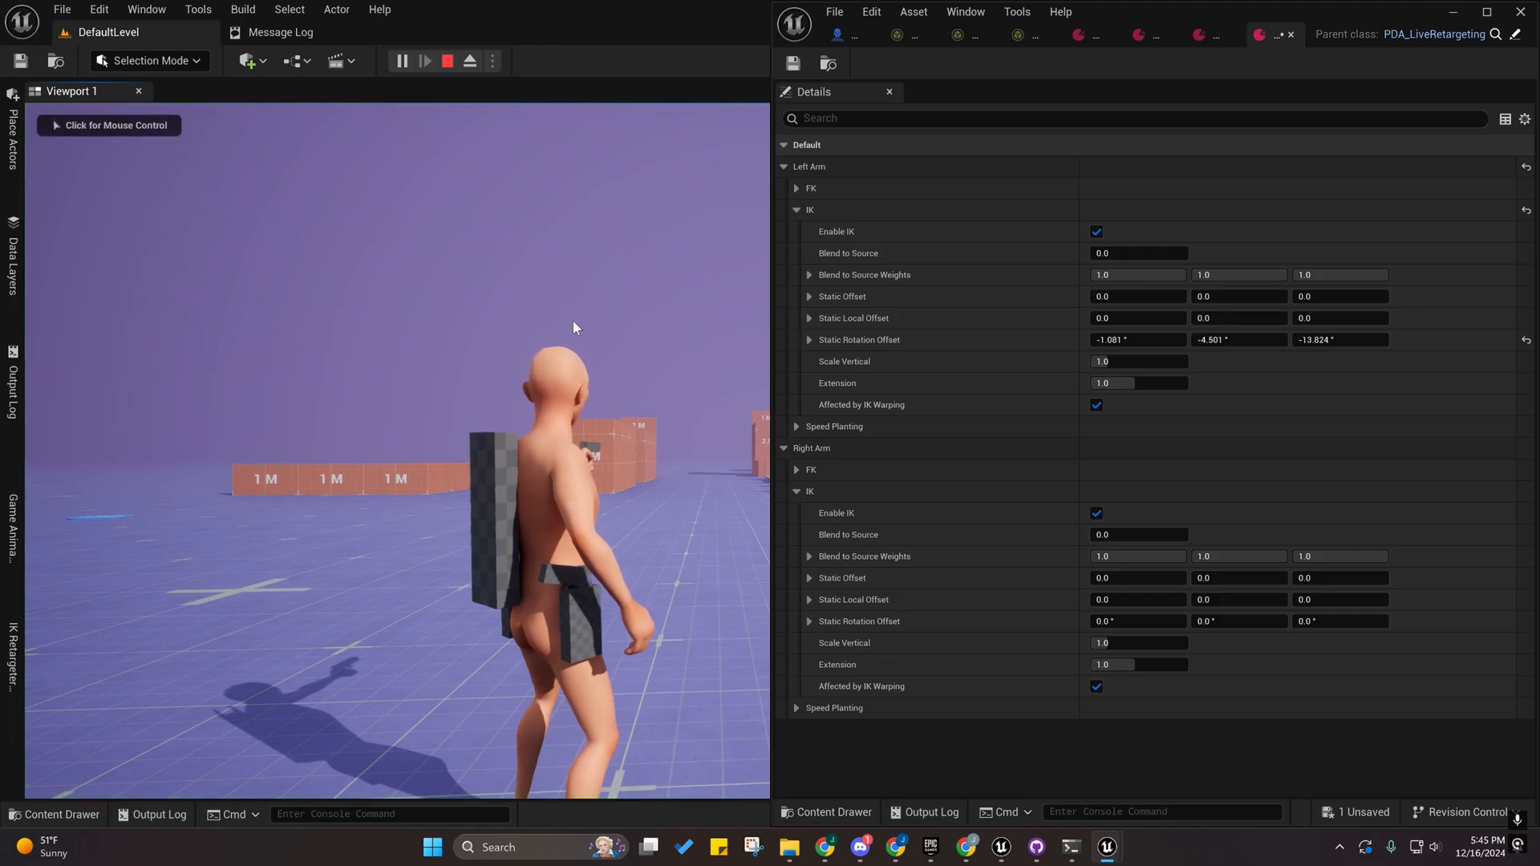
left_click(579, 409)
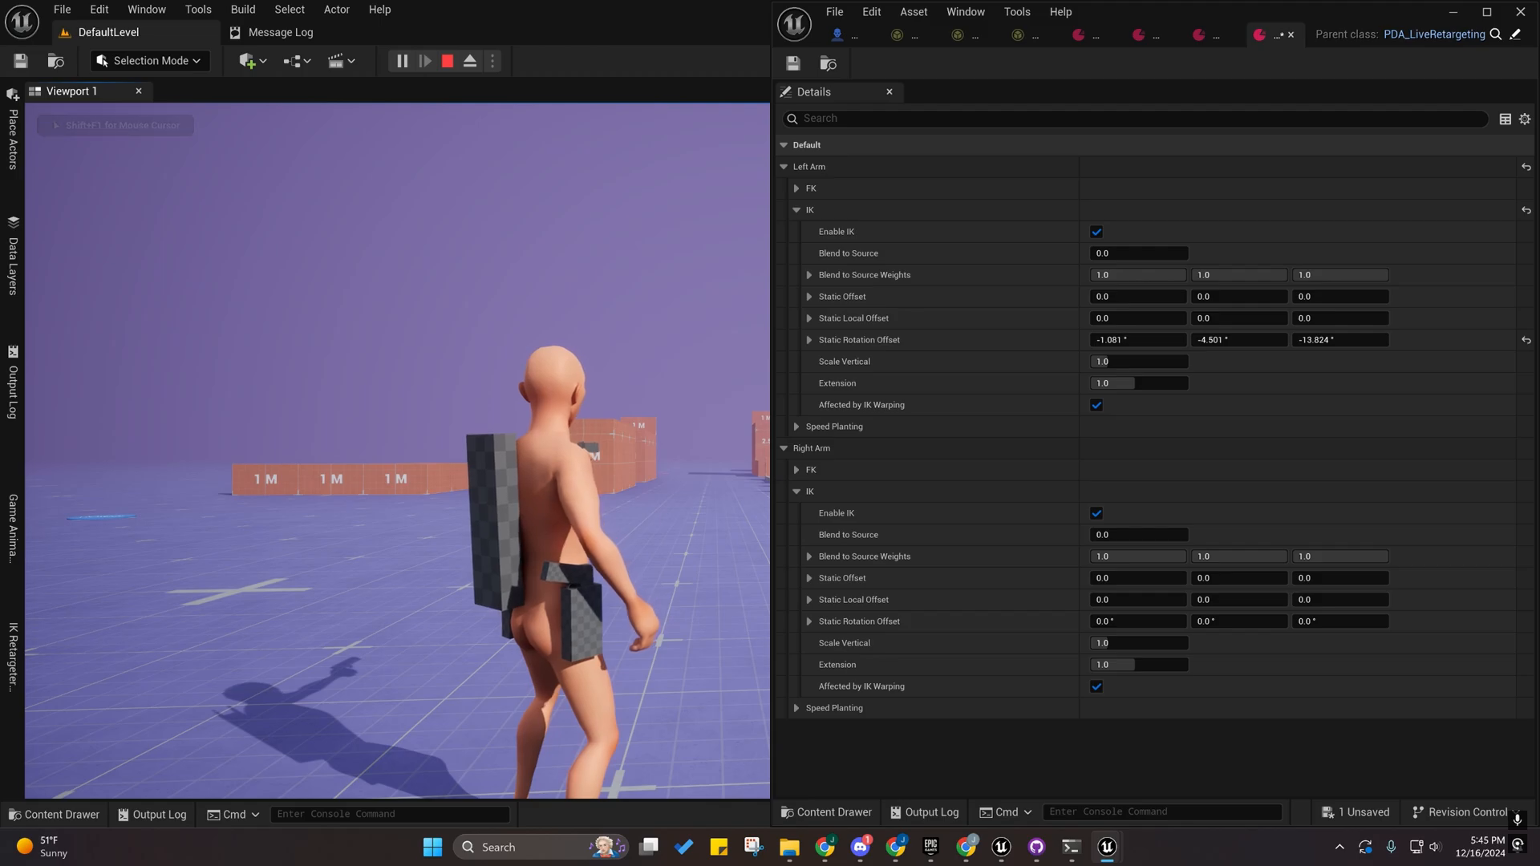
left_click(579, 409)
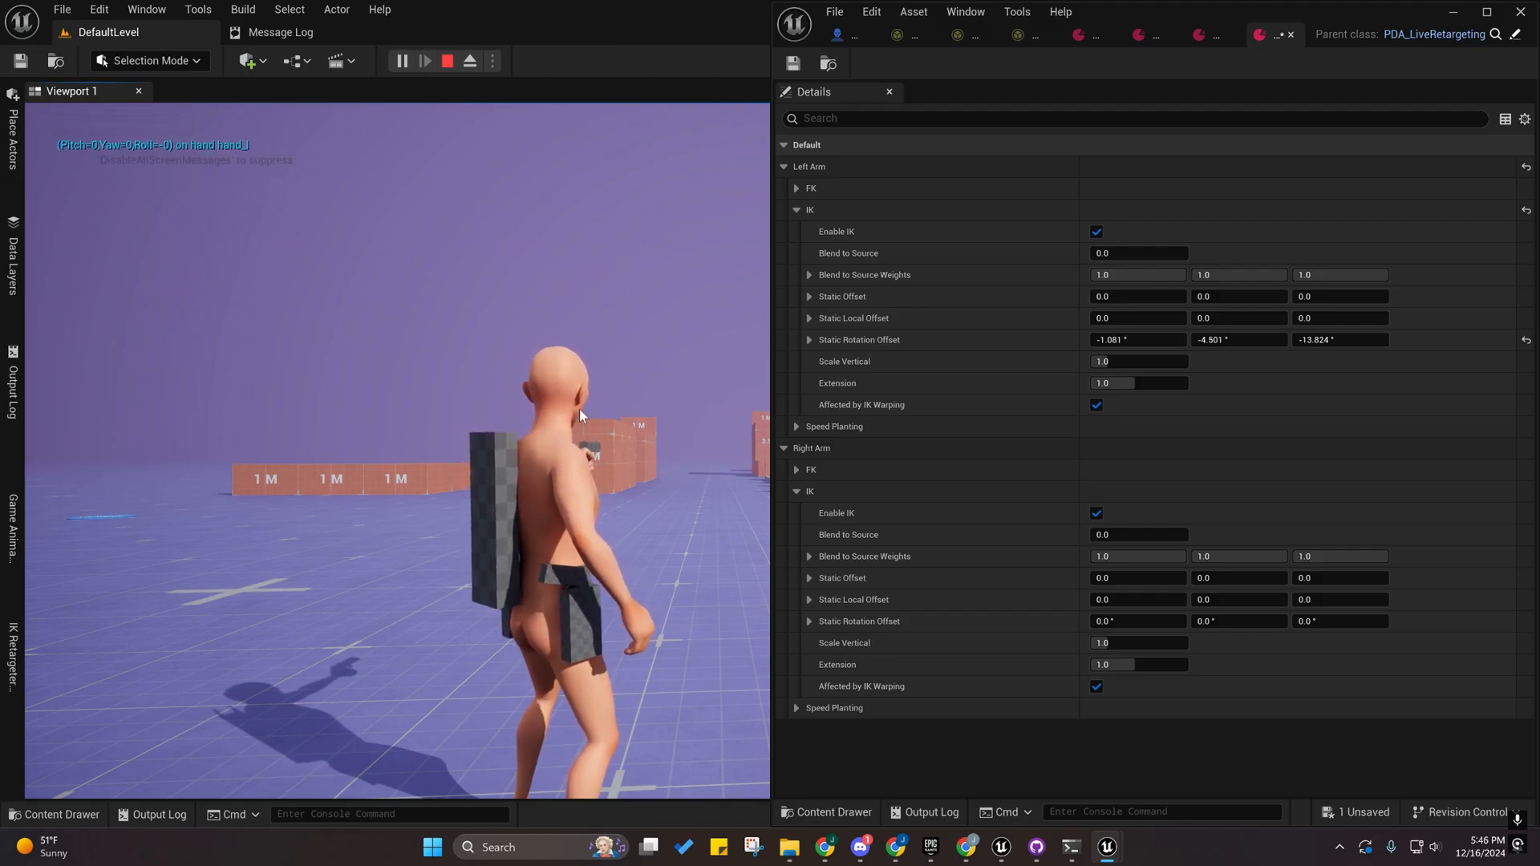
key("F8")
Save the left-hand aiming retargeting asset and close it along with the left-hand settings and the other open live retargeting asset.
key("ctrl+s")
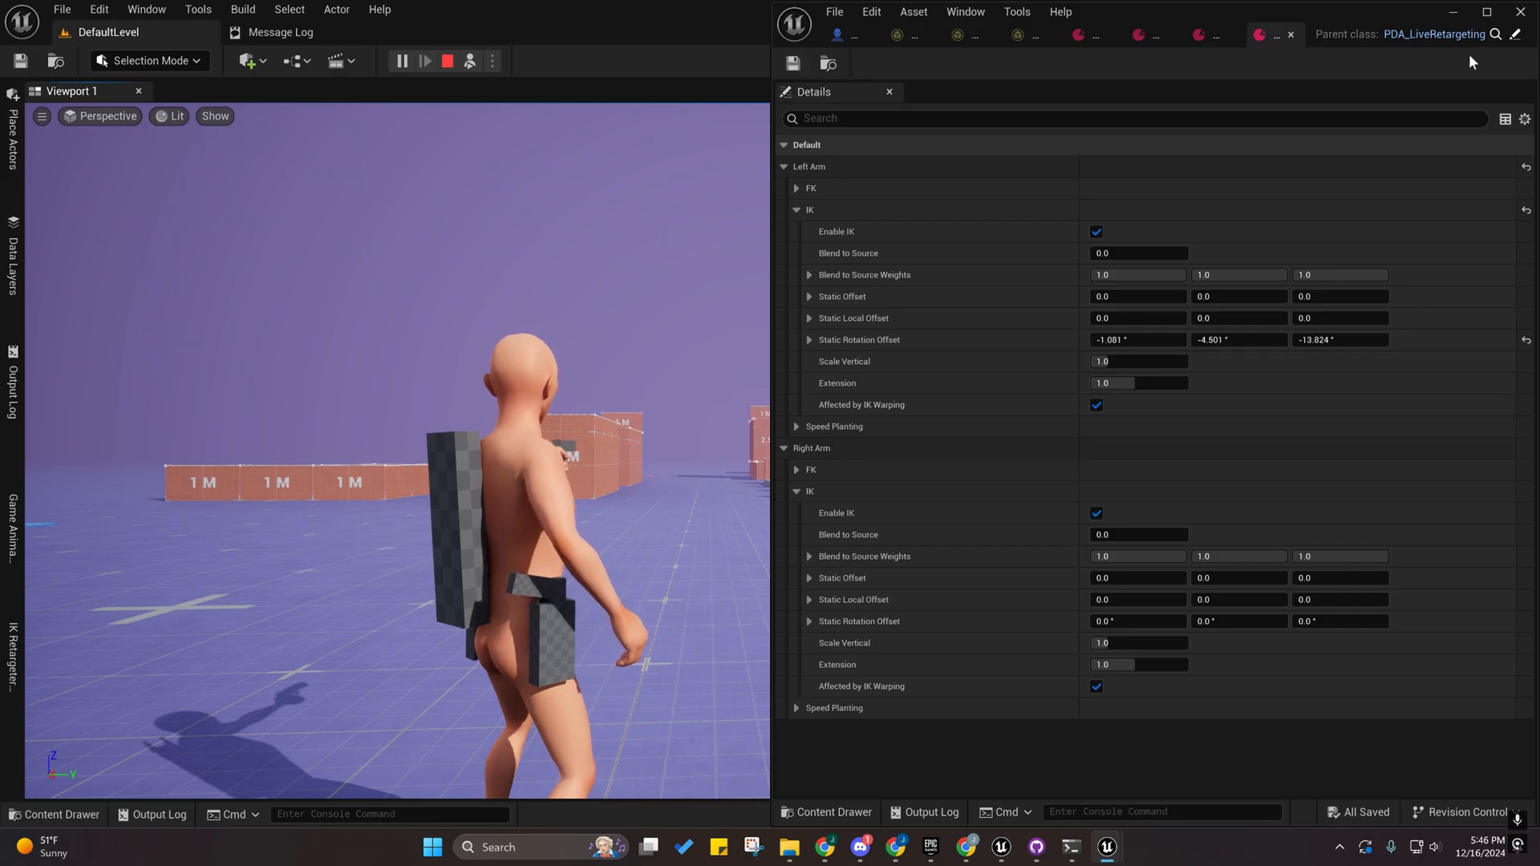
left_click(1290, 35)
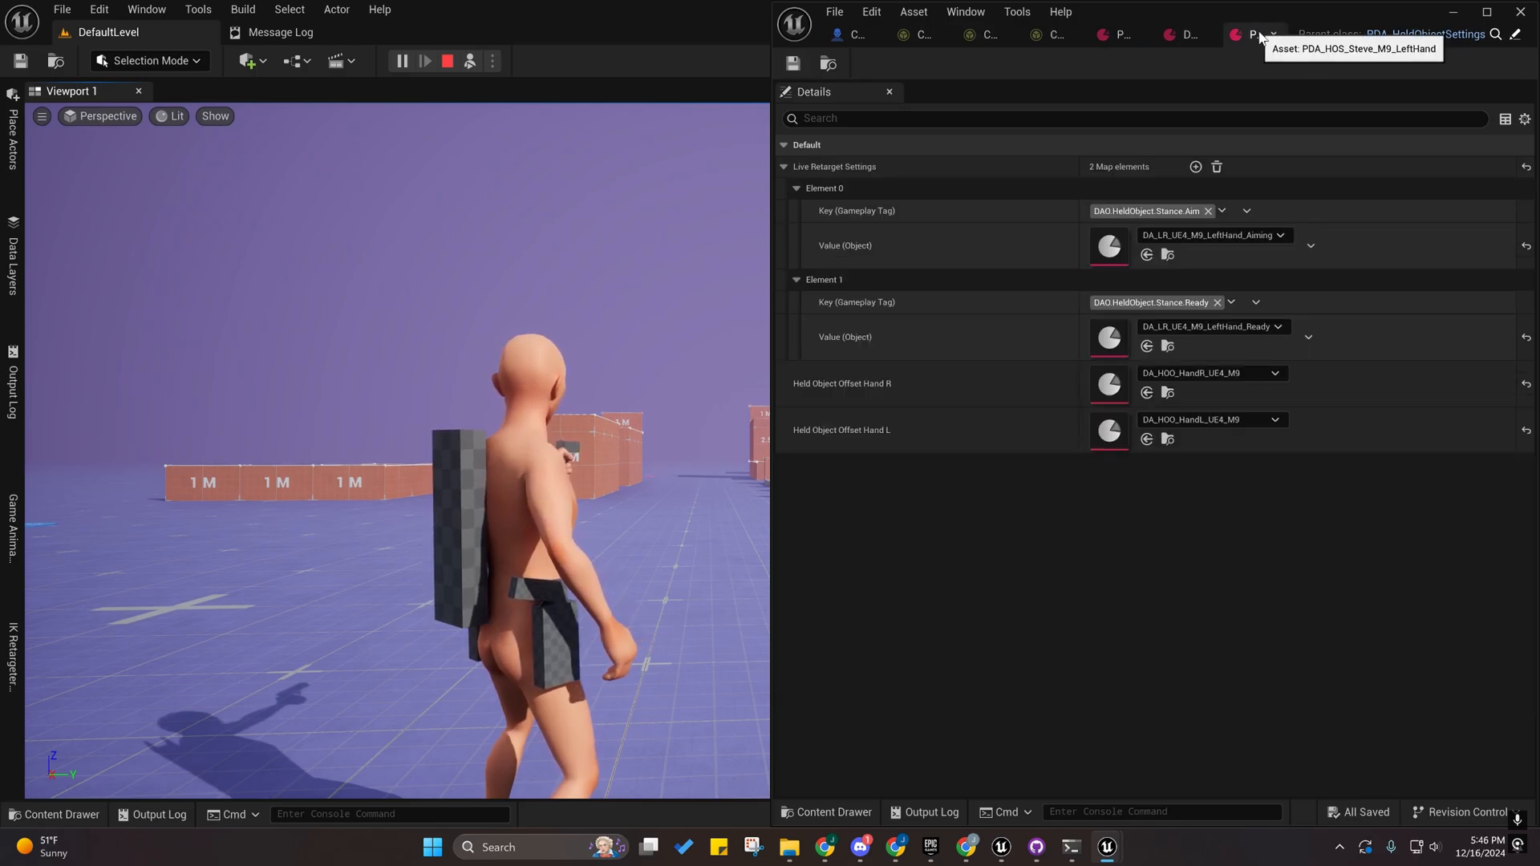
left_click(1274, 34)
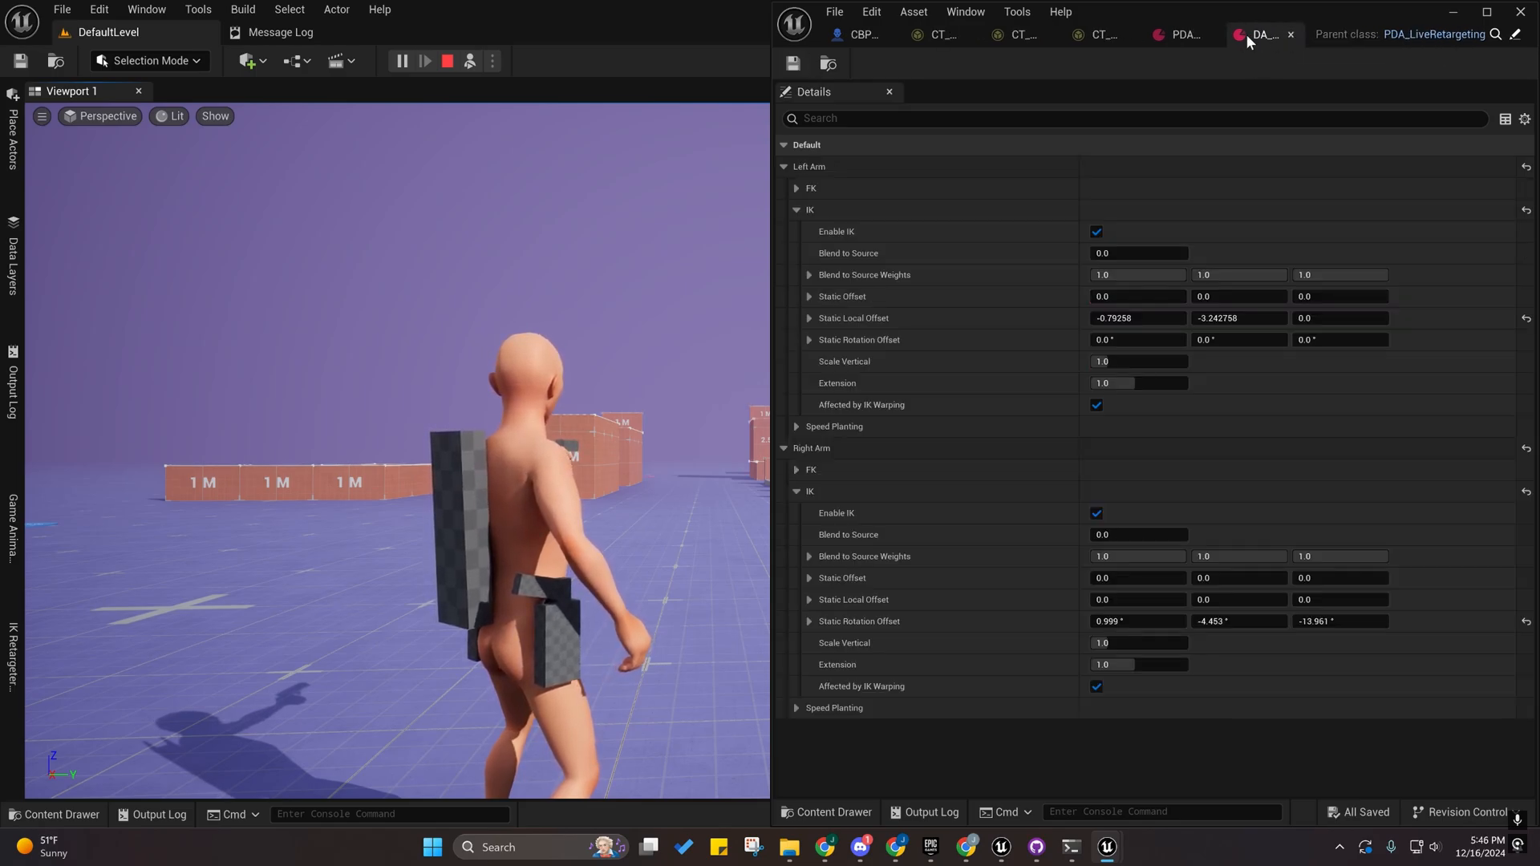
left_click(1292, 35)
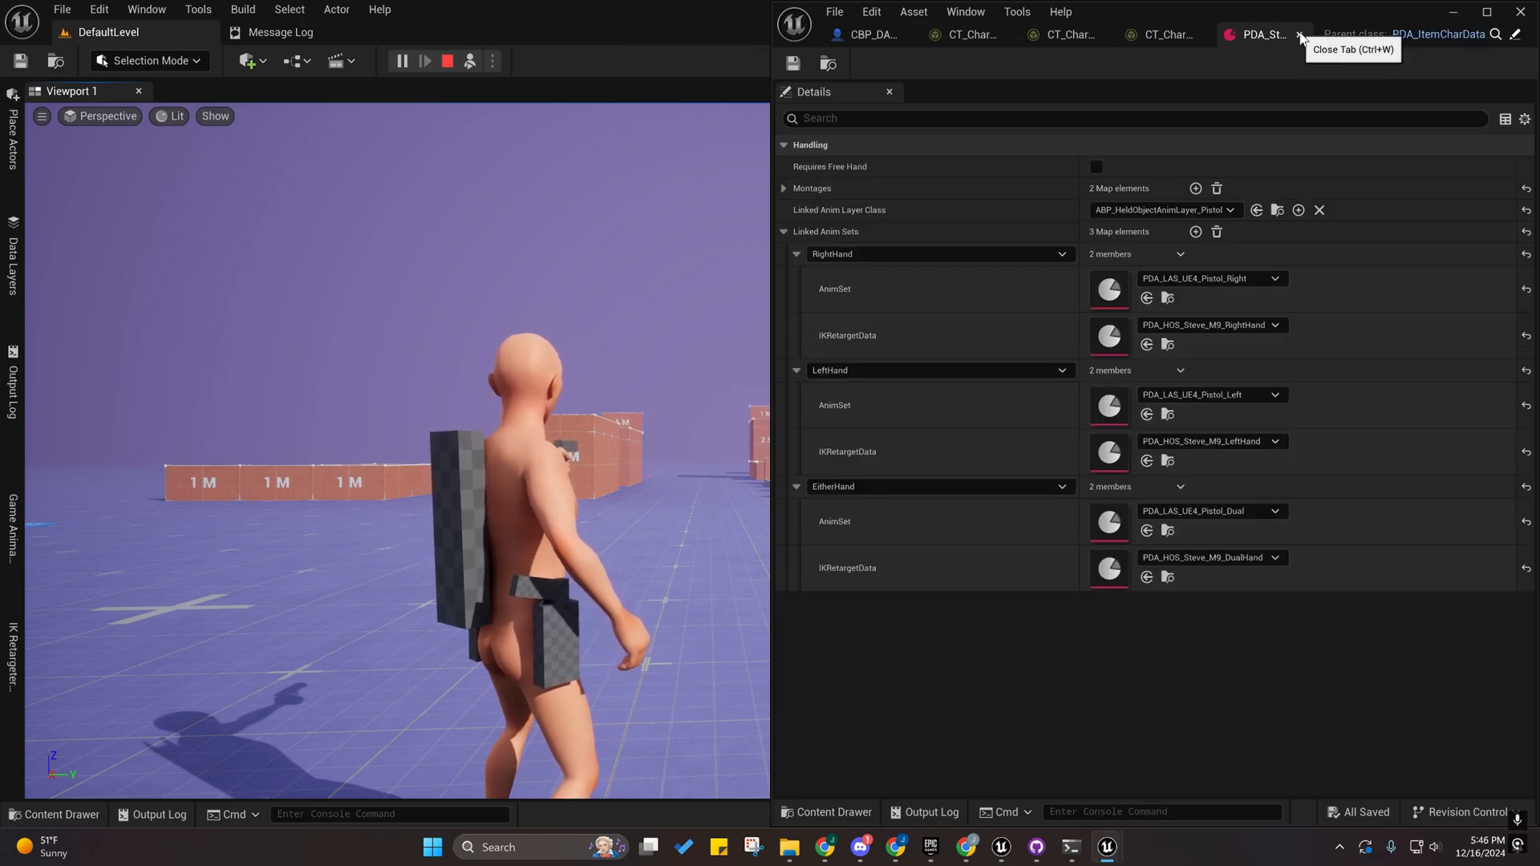
Repossess the character, aim and fire with an M9 in each hand, and eject to examine both grips from around the character.
left_click(468, 61)
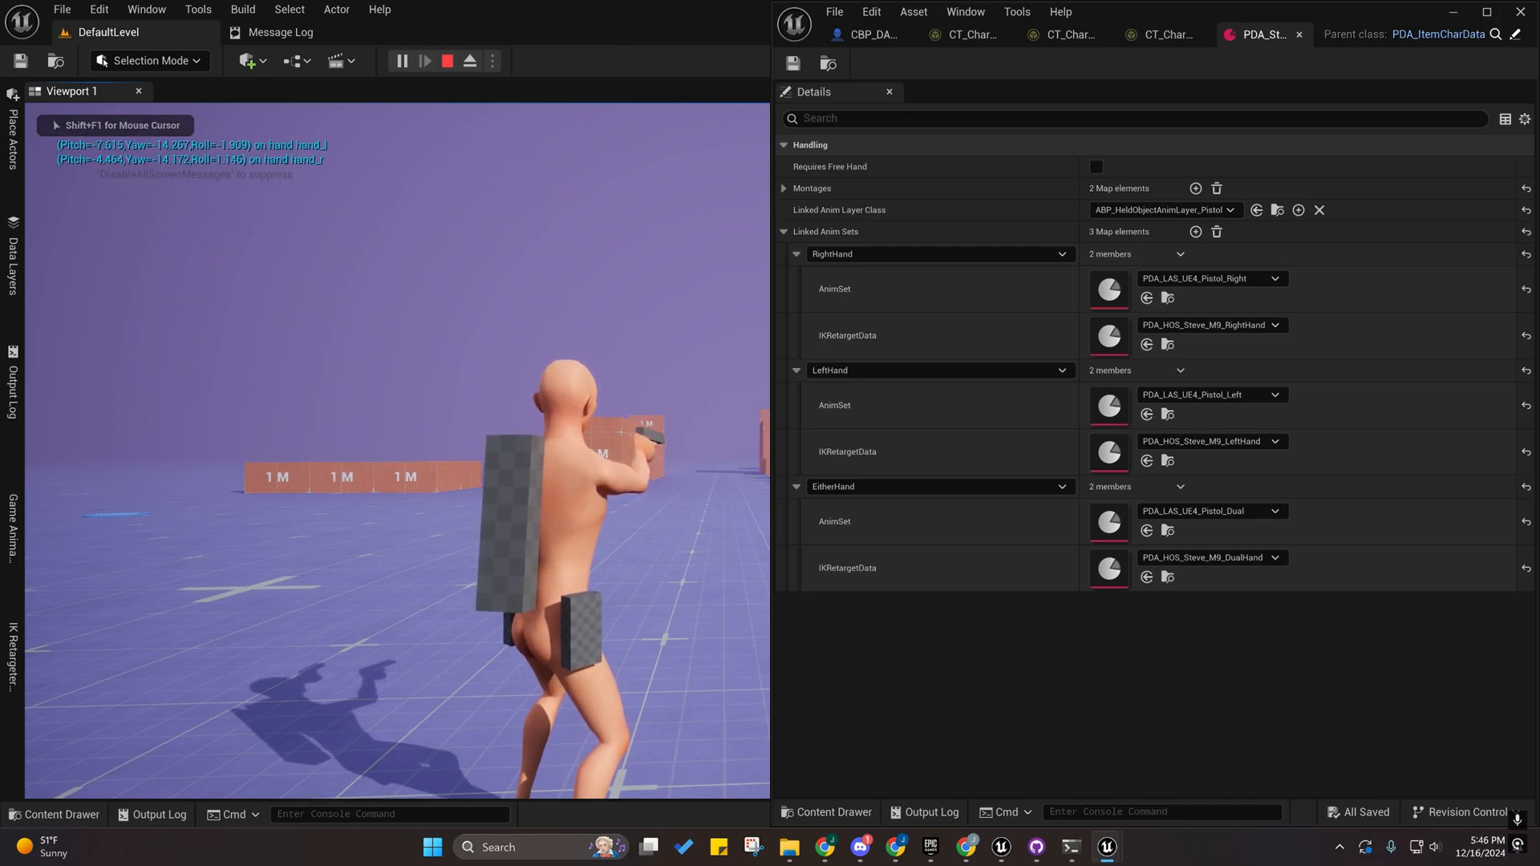
key("F8")
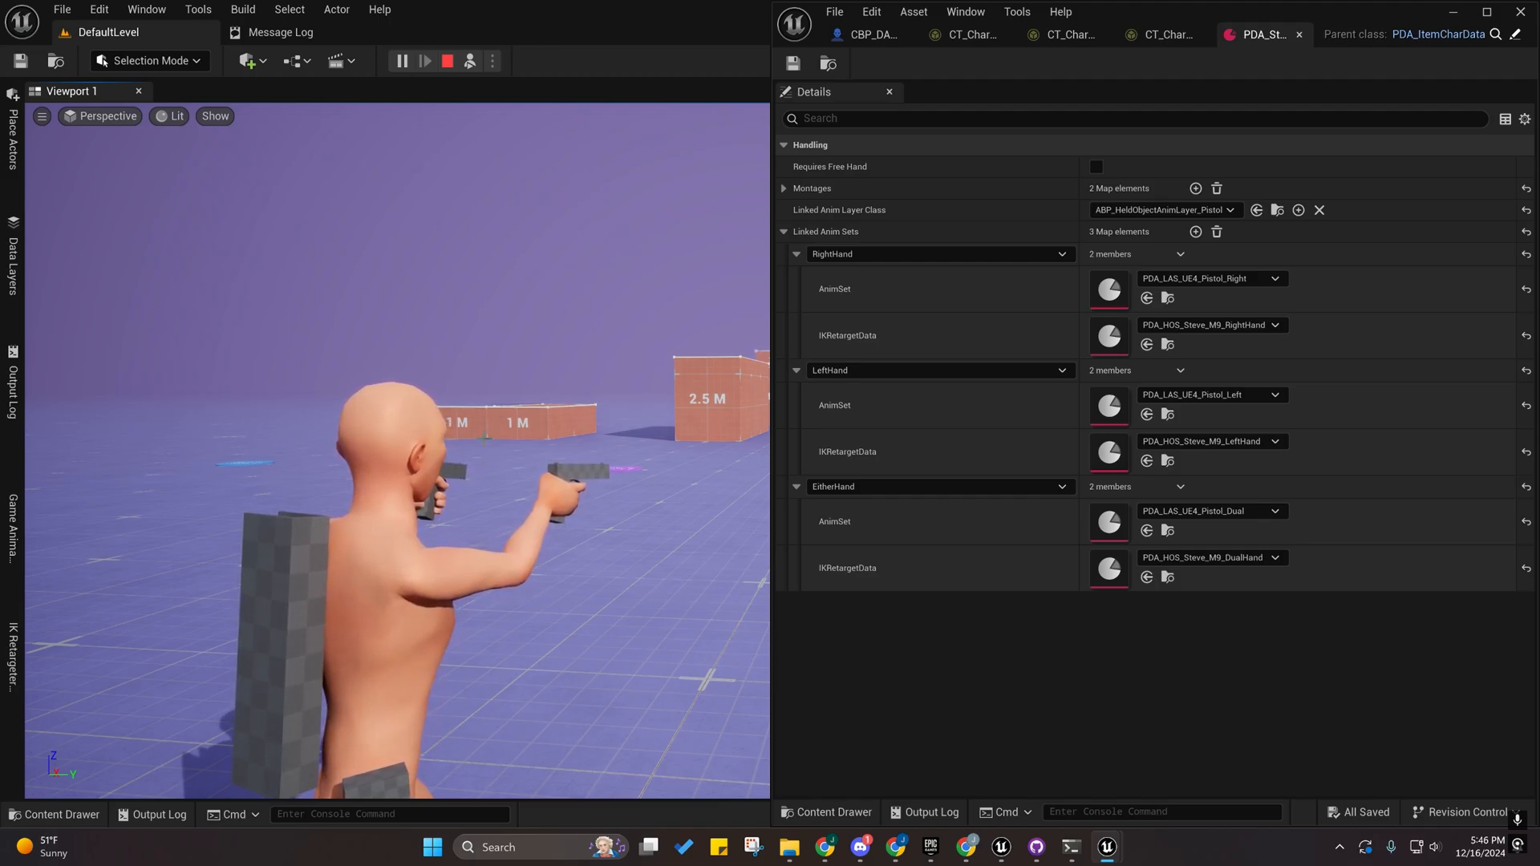
right_click_drag(483, 439, 786, 439)
key("a")
key("d")
key("a")
key("a")
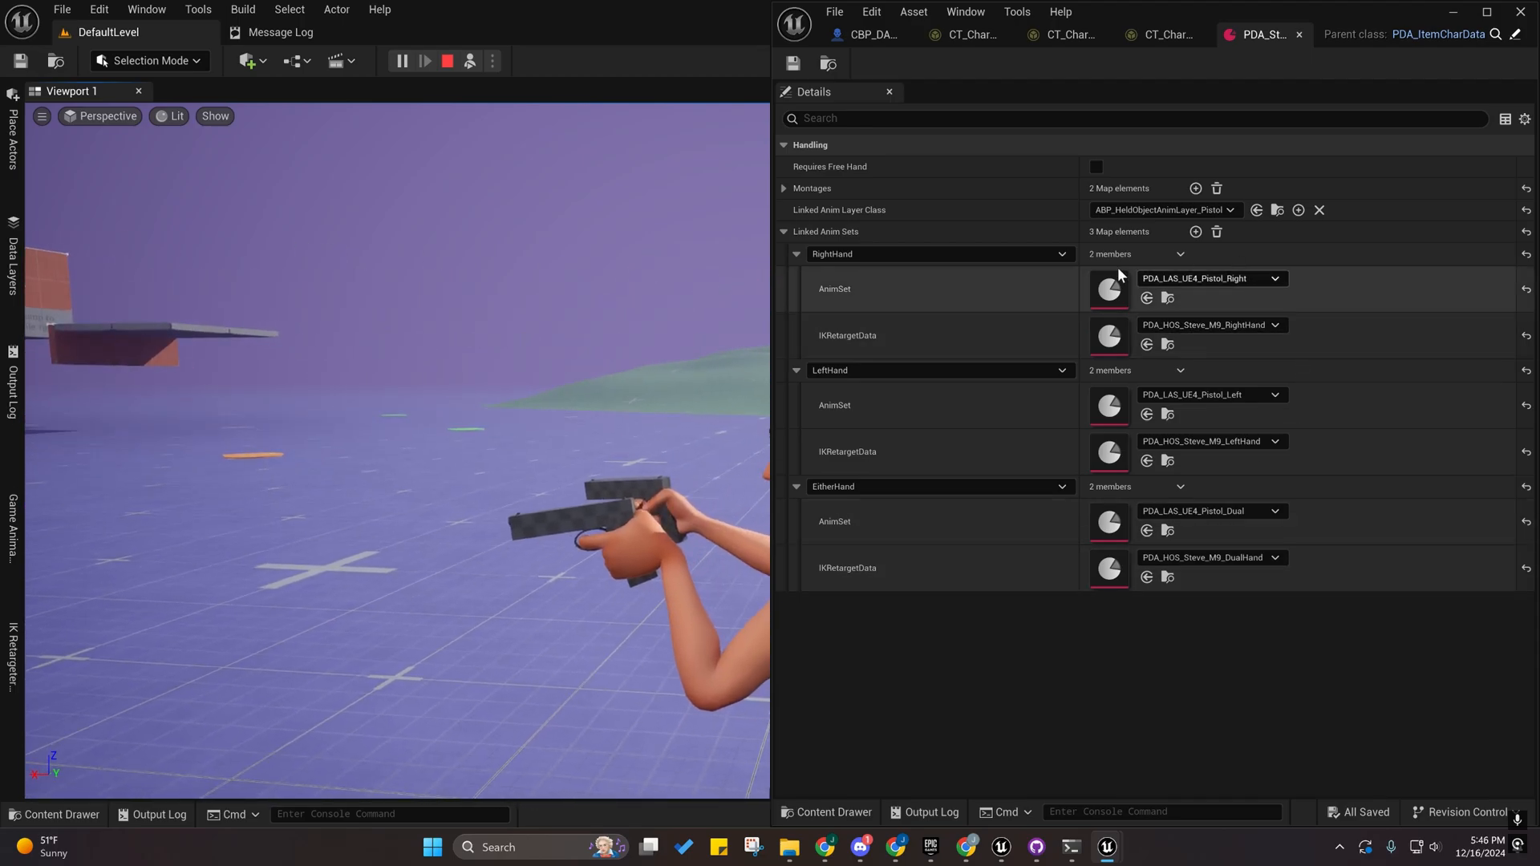
right_click_drag(433, 485, 68, 385)
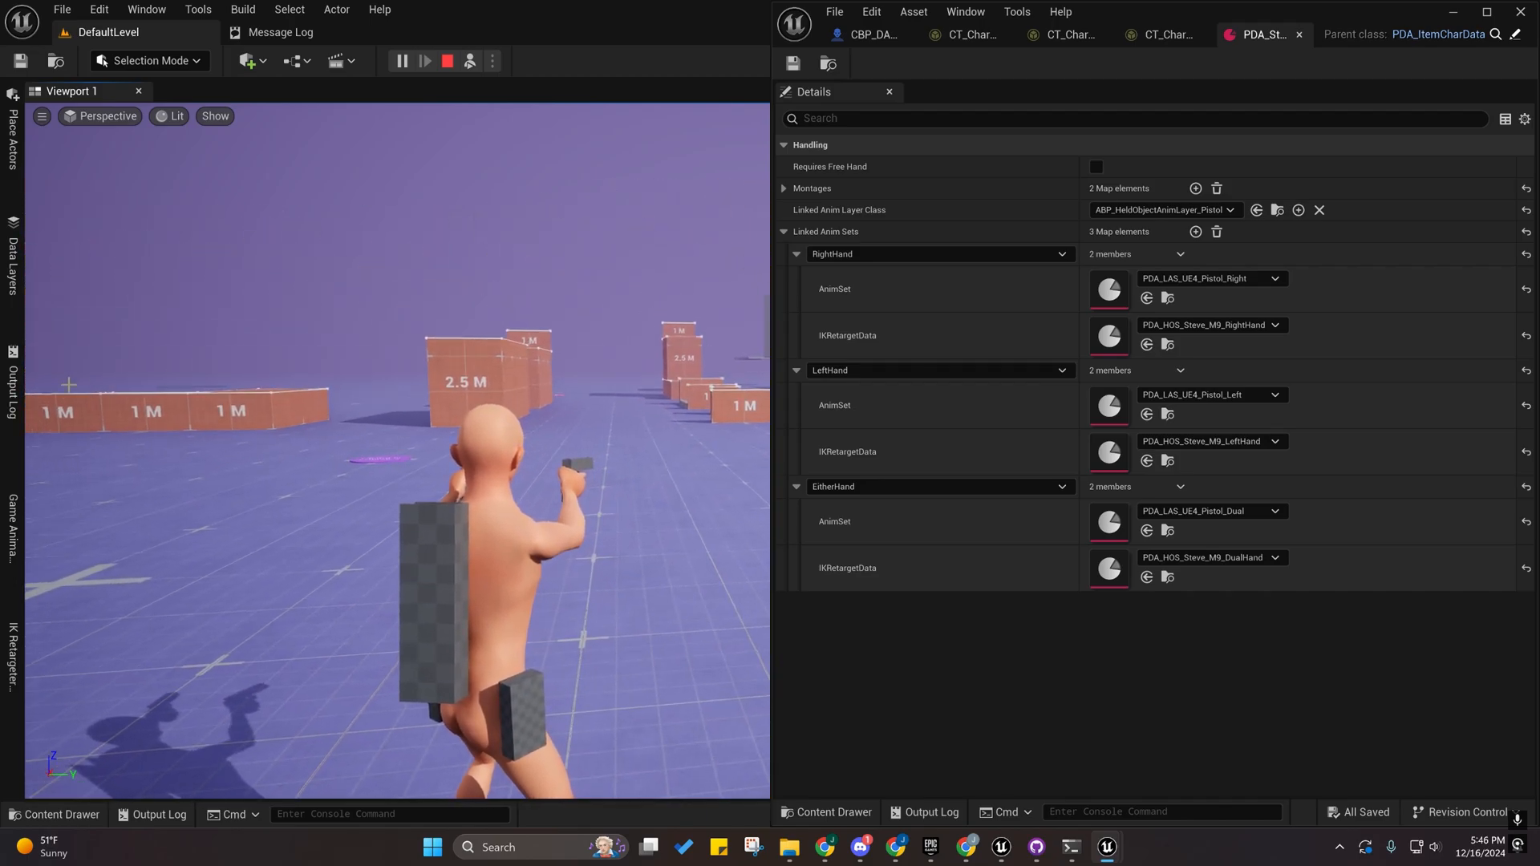
Reset both arms' static rotation offsets in DA_LR_UE4_M9_DualHand_Aiming and fire the guns to recalculate the required offsets.
left_click(10, 670)
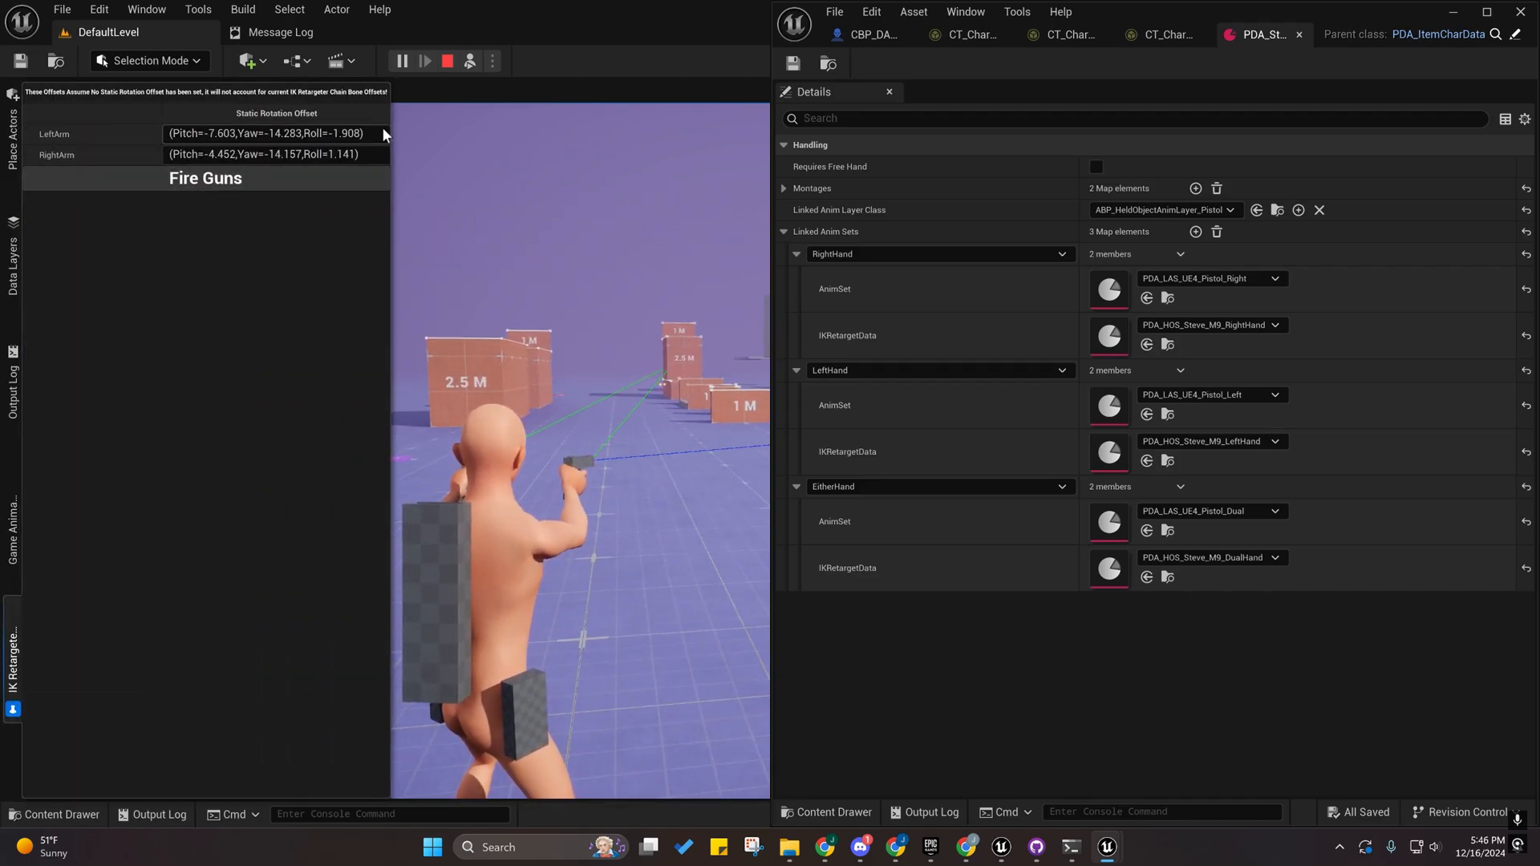
double_click(1107, 571)
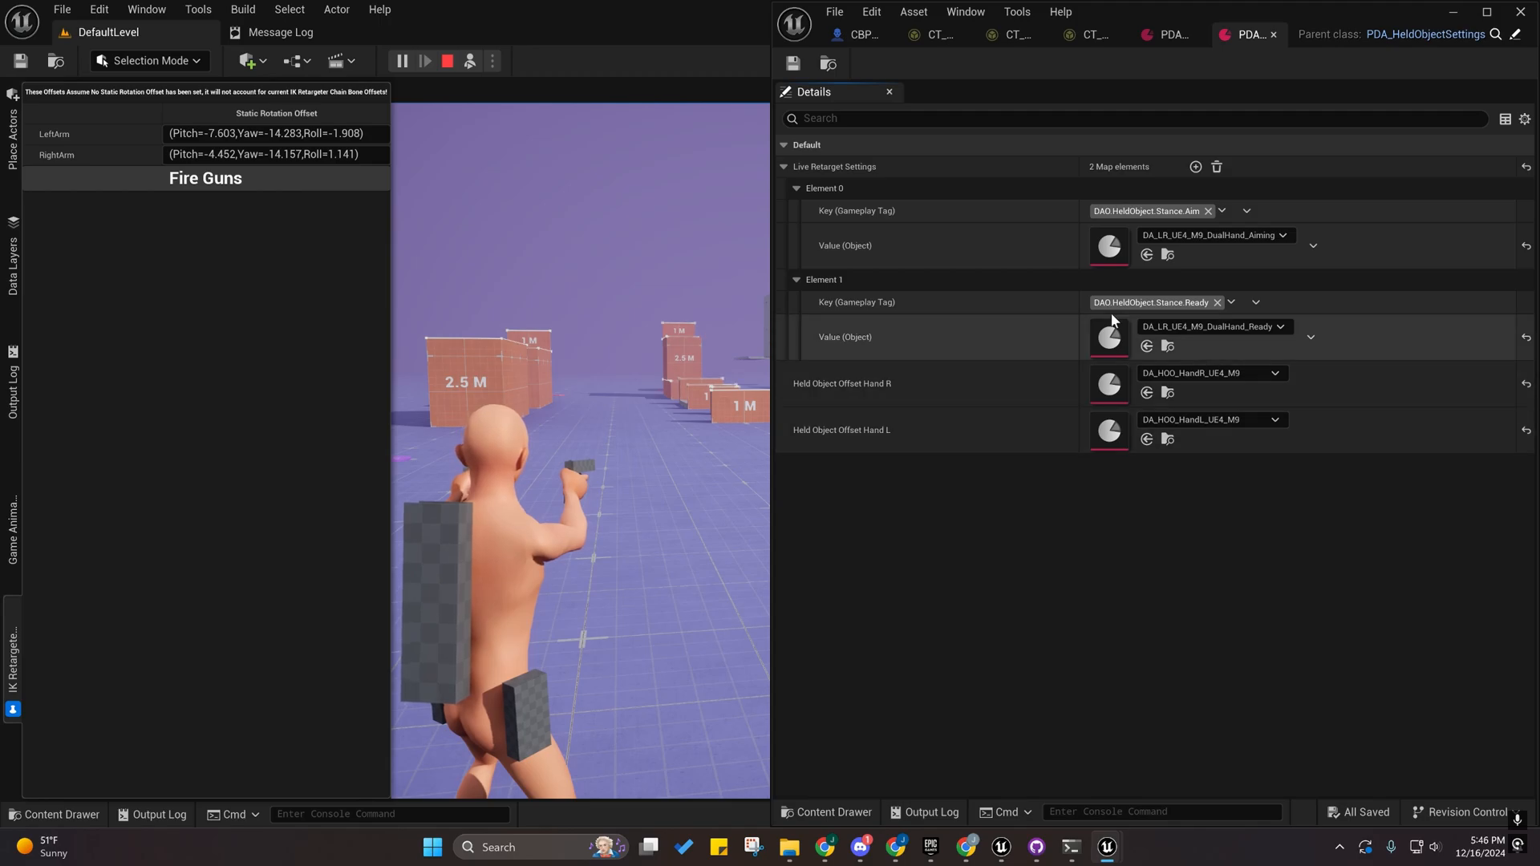
double_click(1095, 252)
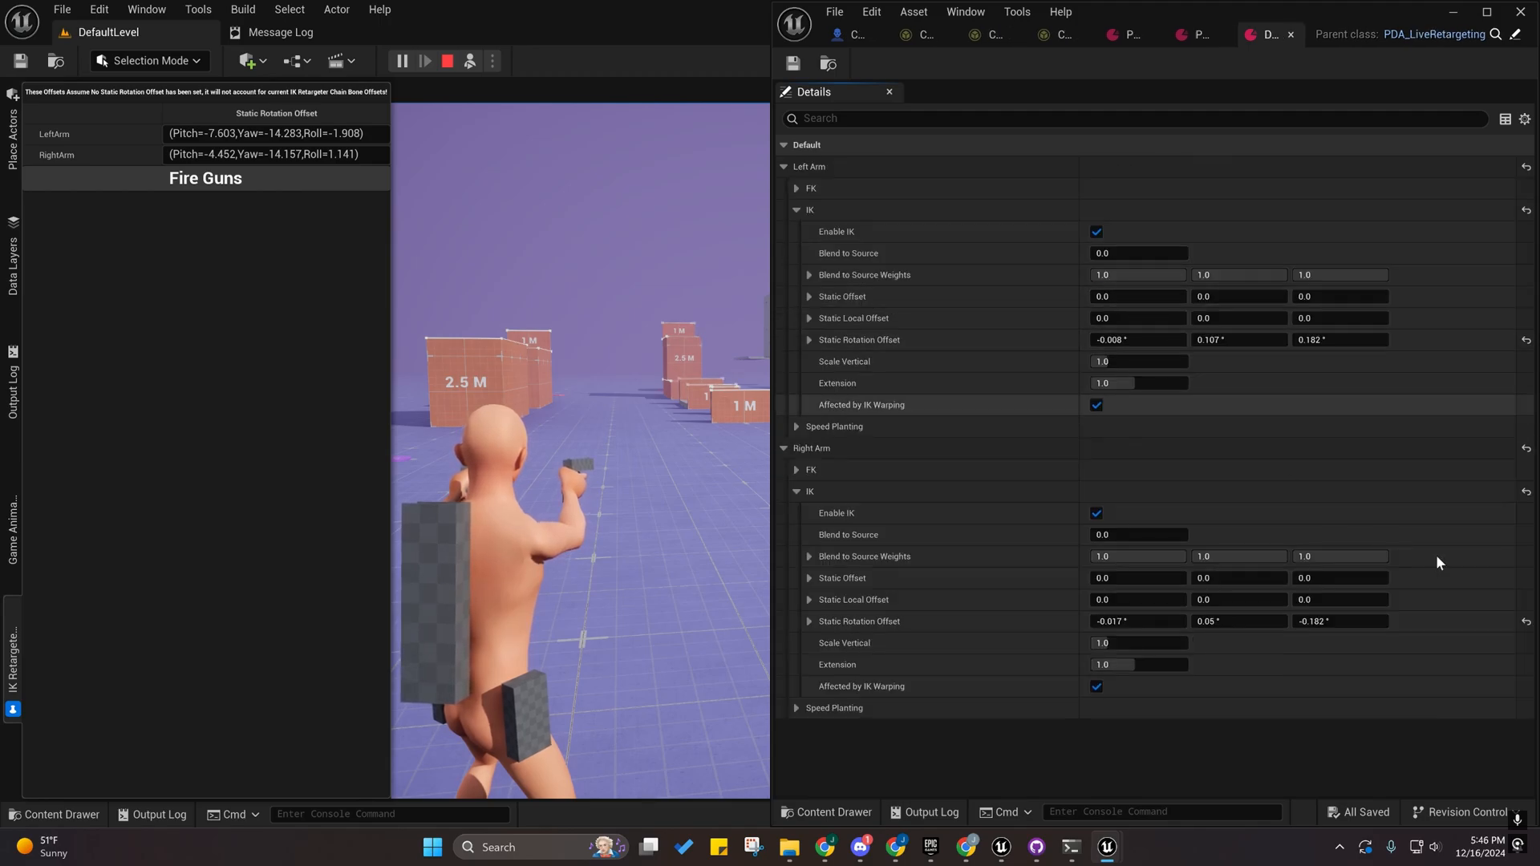
left_click(1526, 342)
left_click(1525, 622)
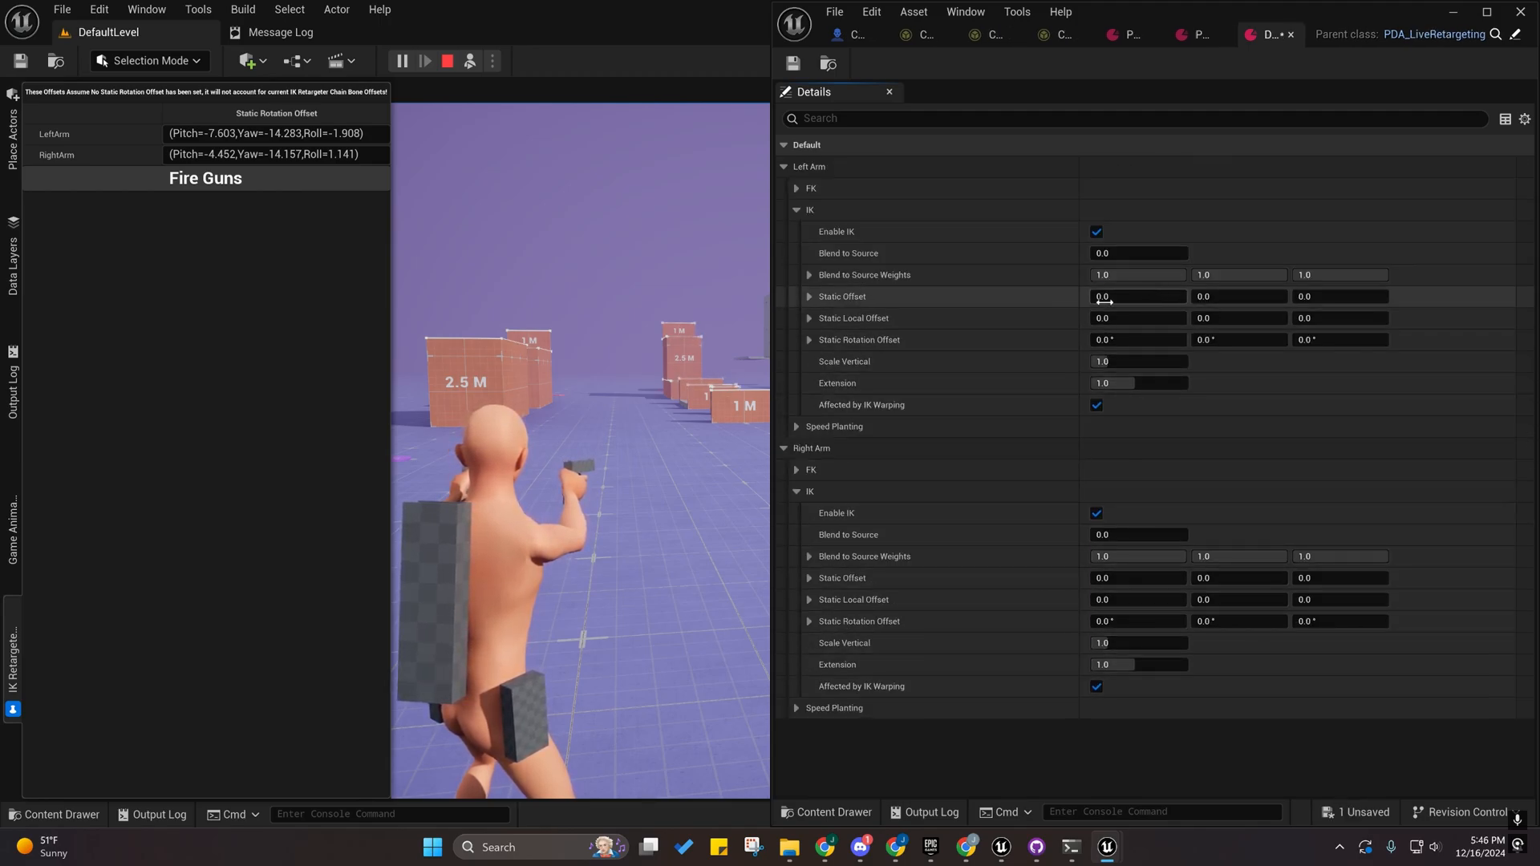
left_click(148, 176)
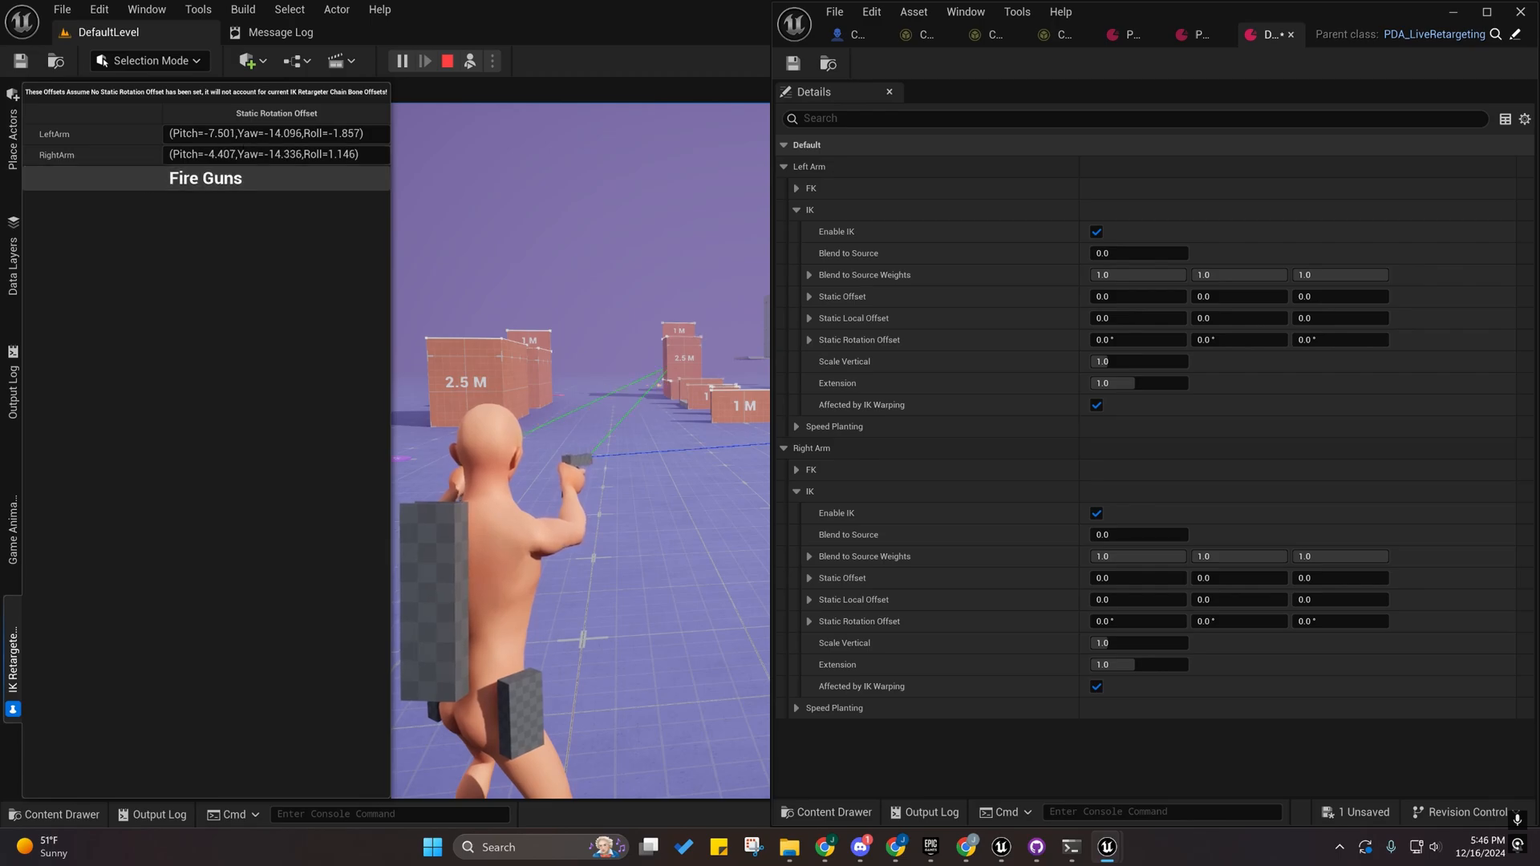
Apply the calculated static rotation offsets to the left arm (-1.857, -7.501, -14.096) and right arm (1.146, -4.407, -14.336), and recheck by firing the guns.
left_click(1032, 336, "shift")
left_click(265, 154)
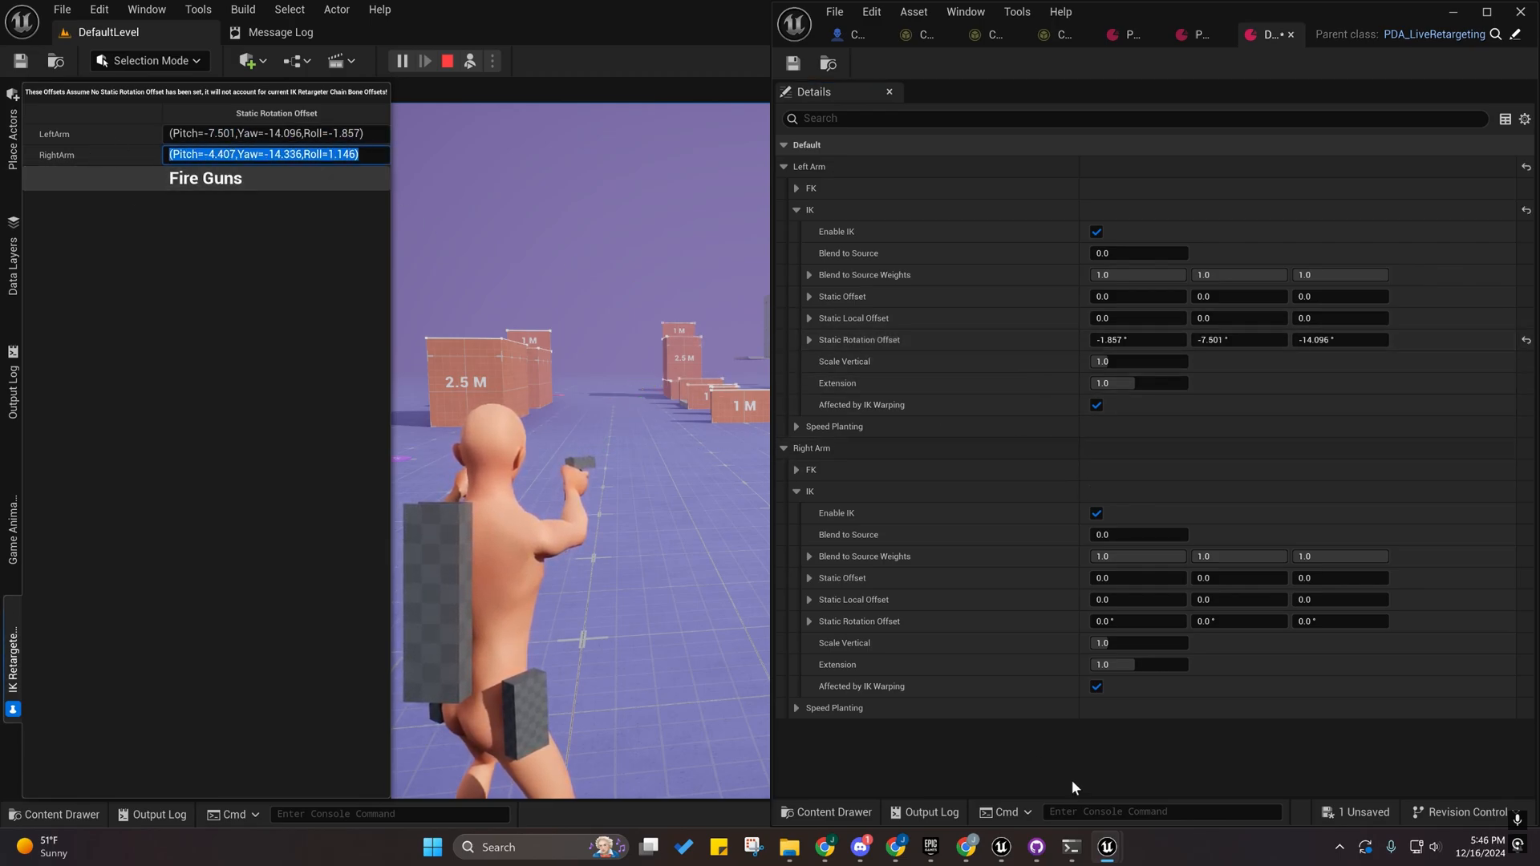
left_click(1033, 621, "shift")
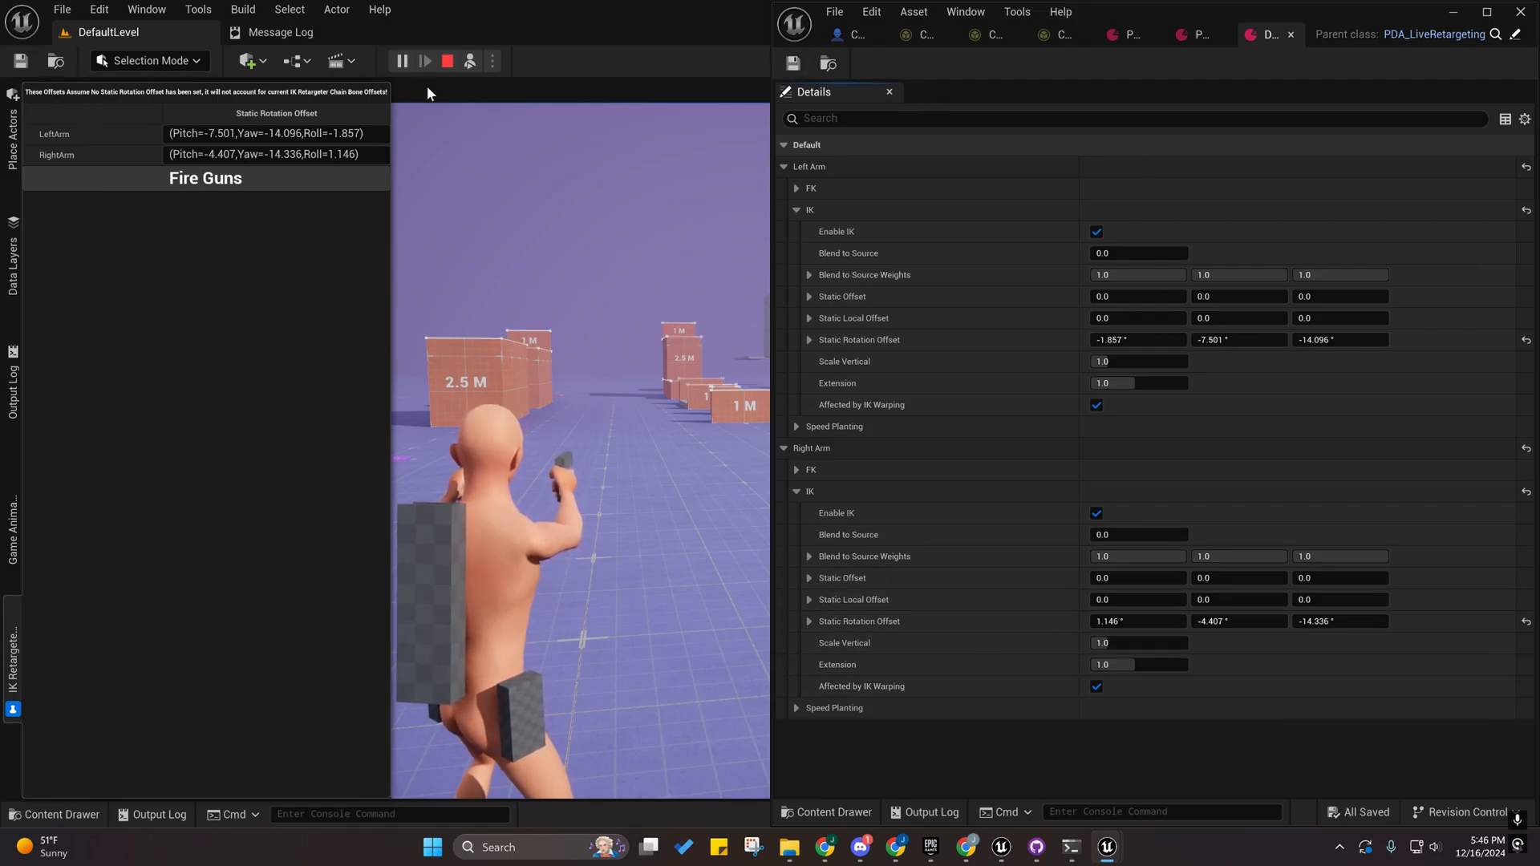
left_click(244, 180)
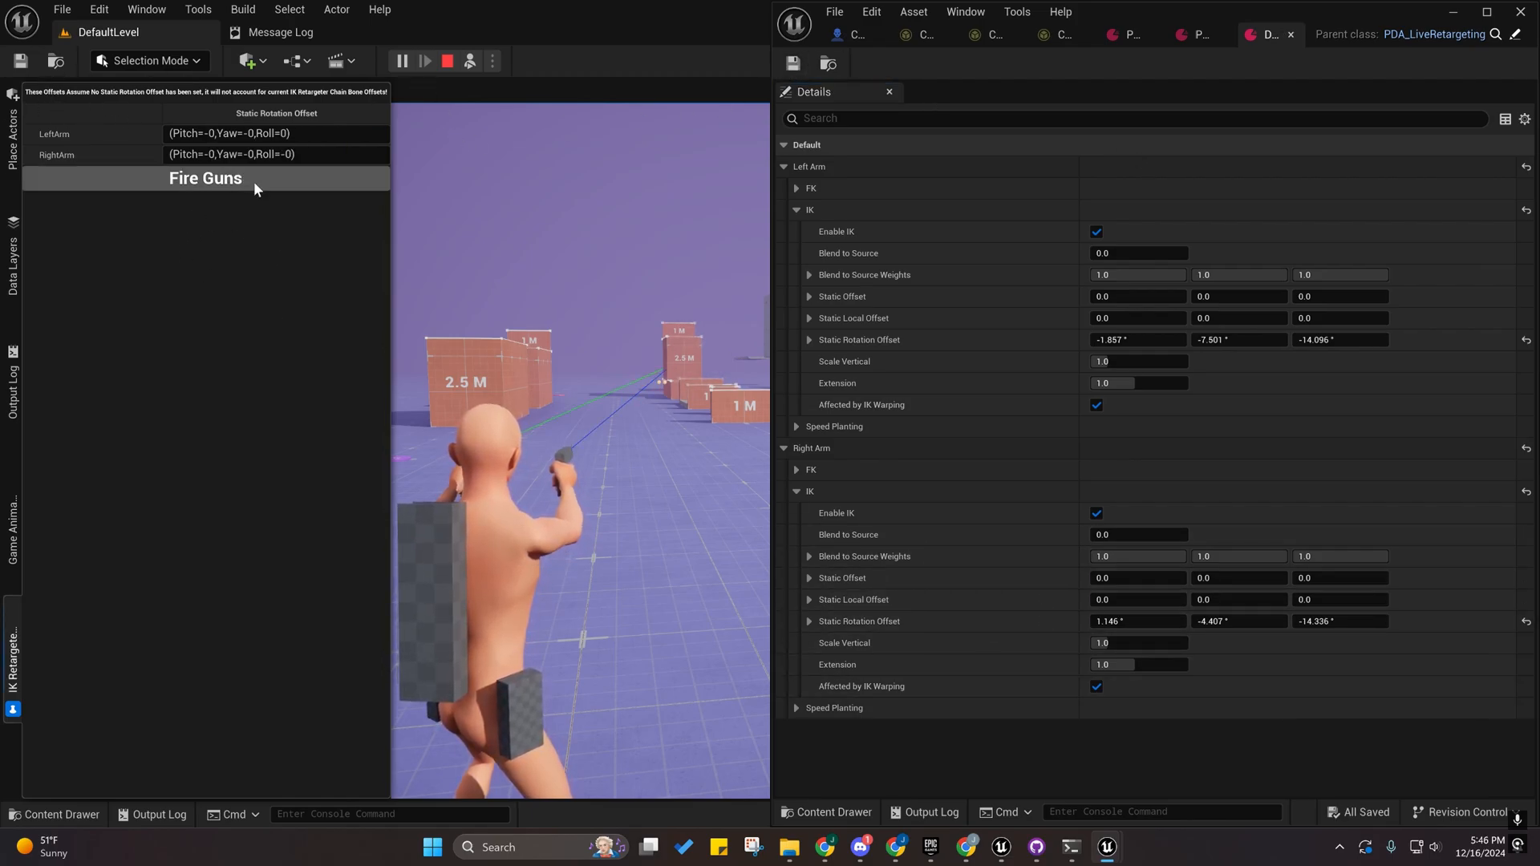
left_click(20, 699)
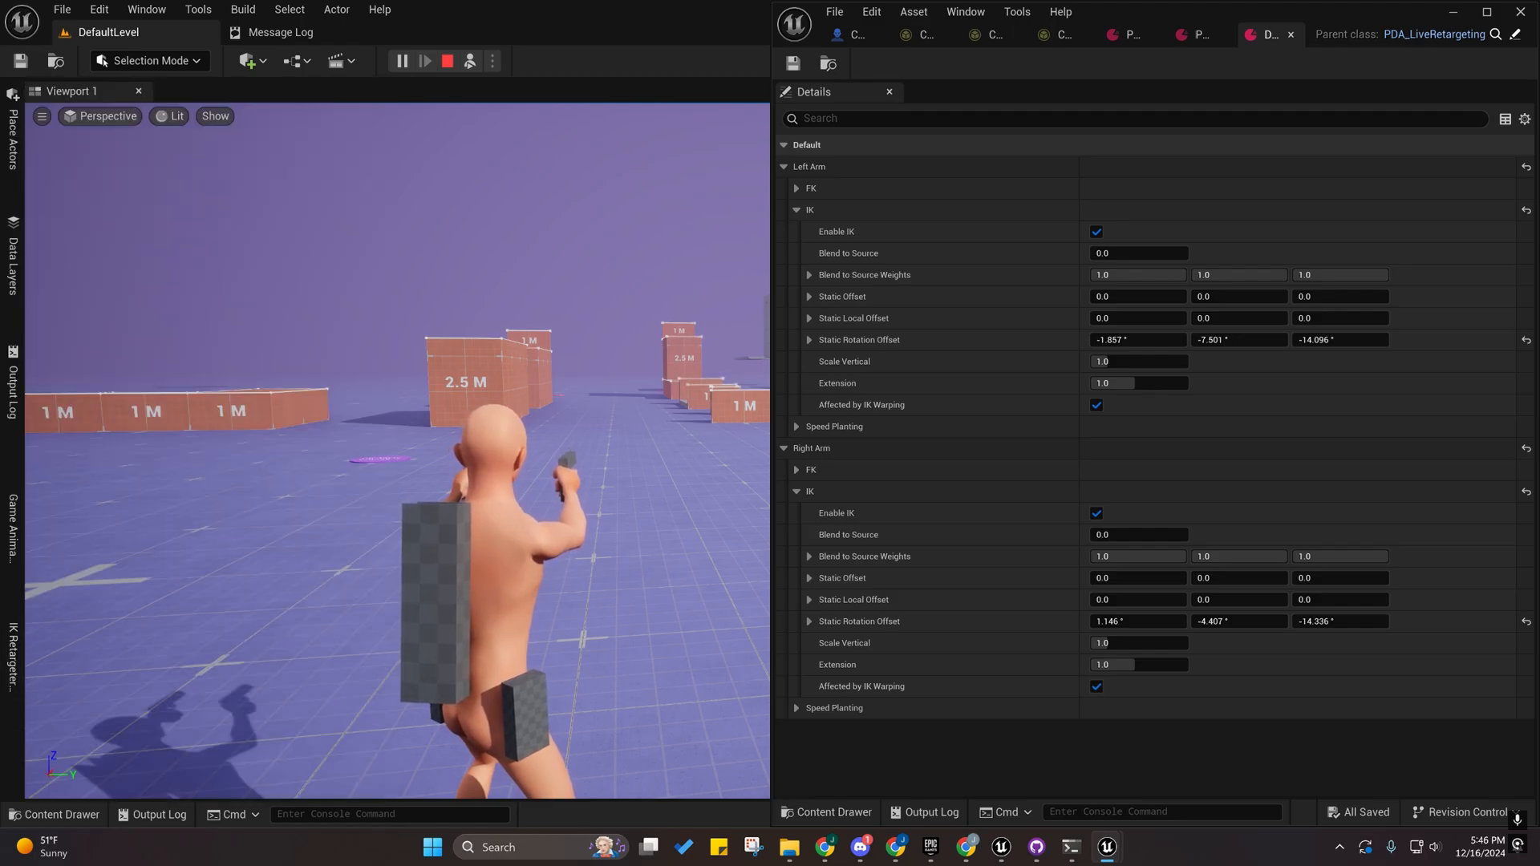
Close the dual-hand M9 assets and PDA_Steve_M9, and repossess the character to test firing both pistols.
left_click(1289, 36)
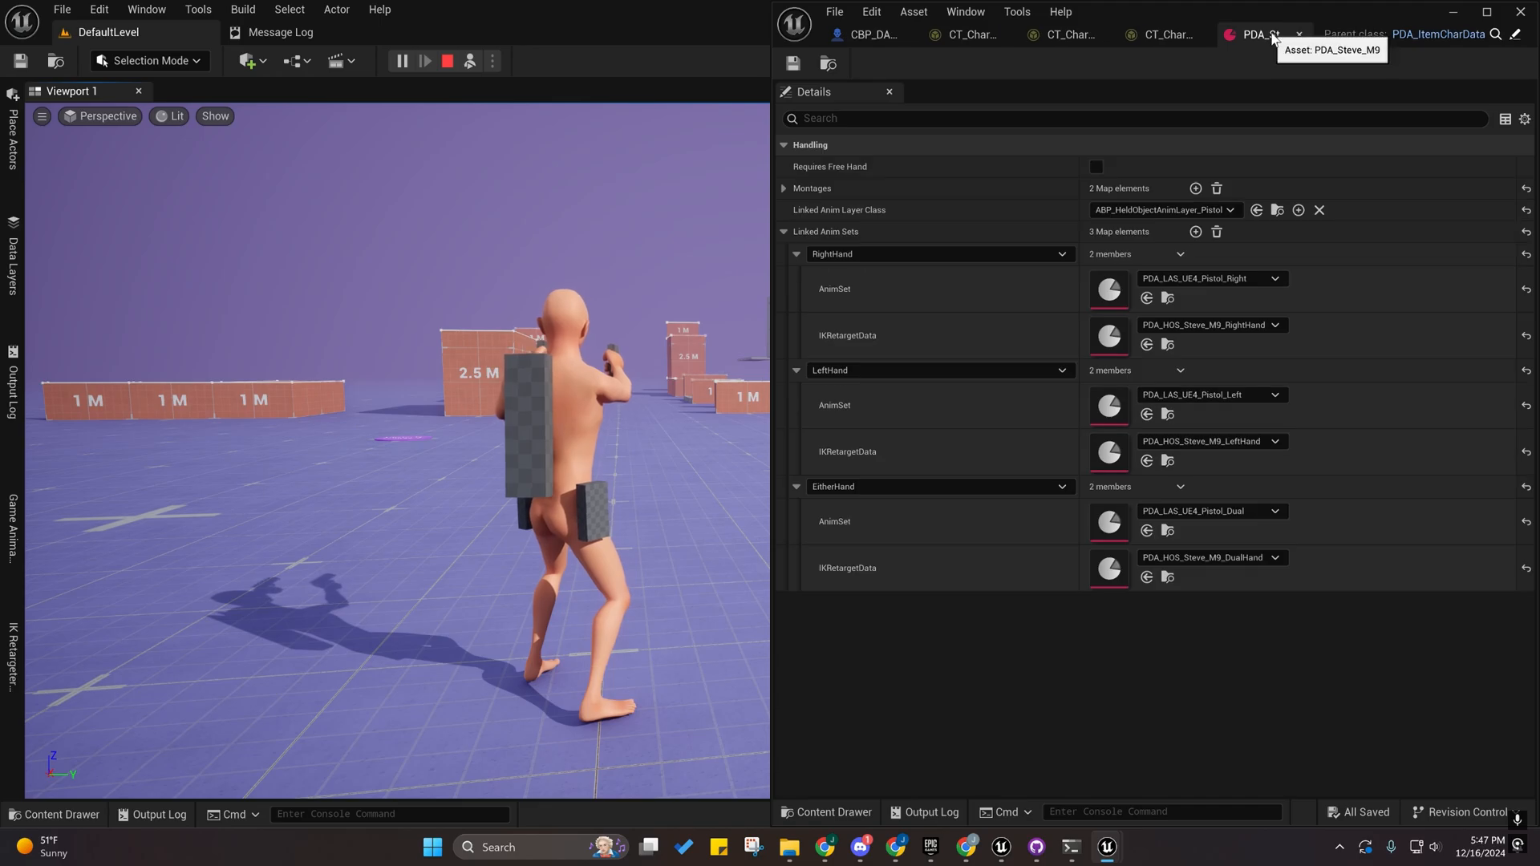
left_click(1299, 34)
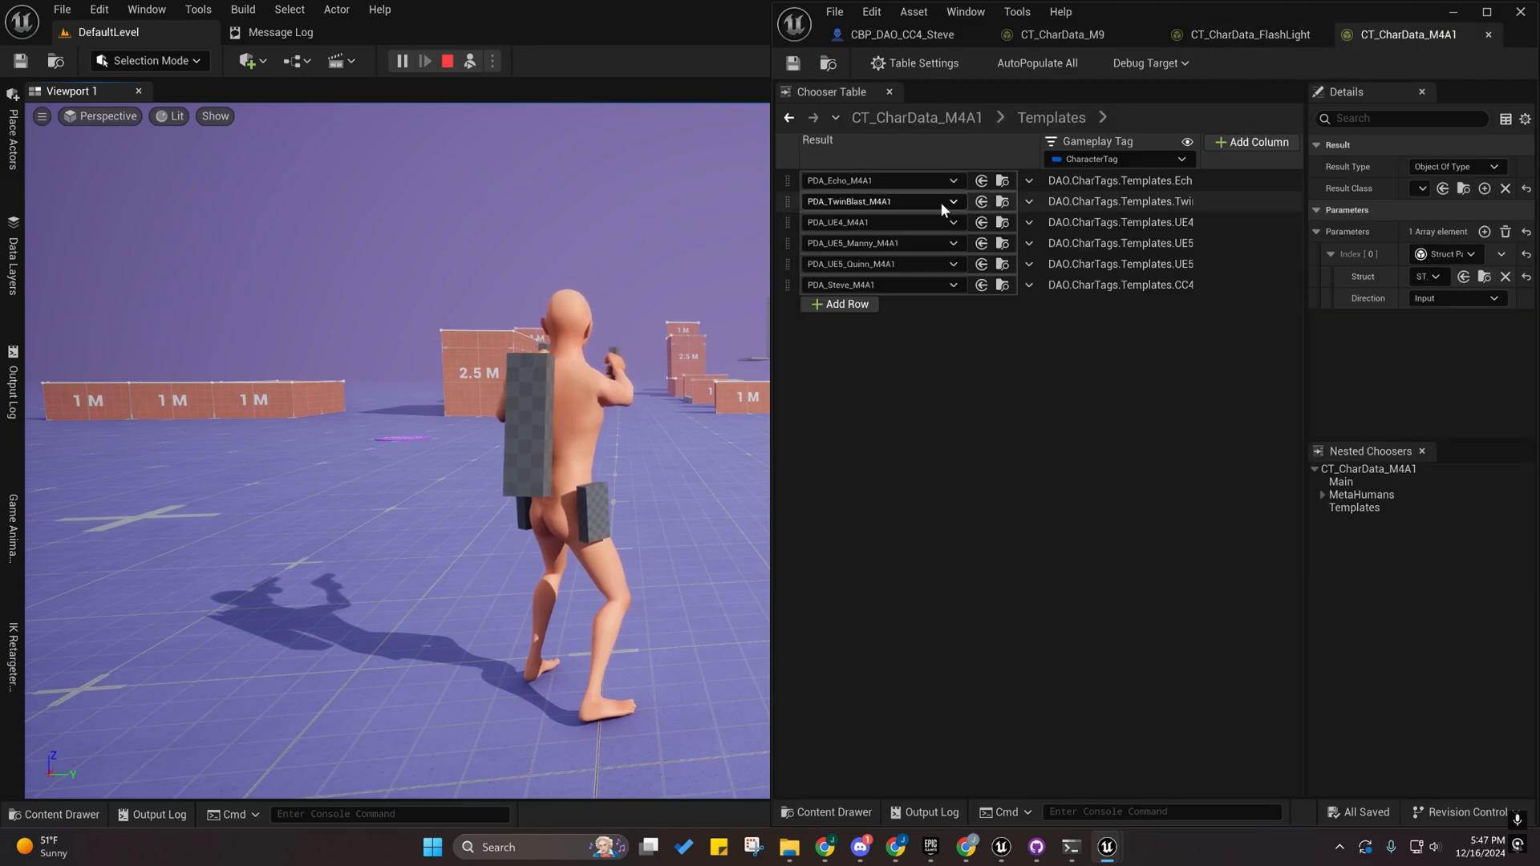
left_click(470, 61)
left_click(508, 239)
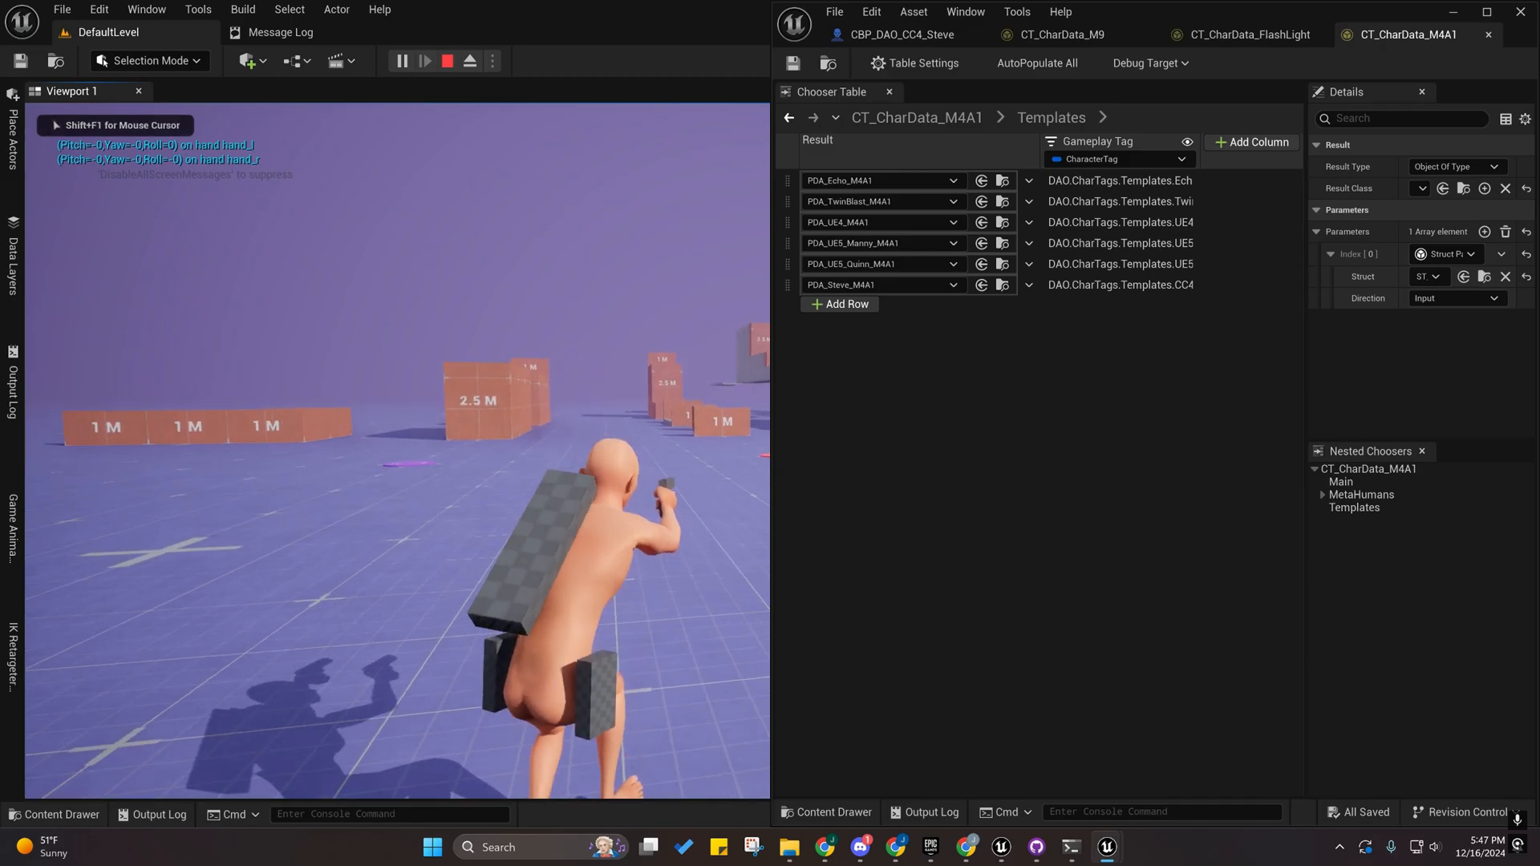
Run to the M4A1, pick it up and aim it, and eject from the character to examine how the rifle is held.
key("w")
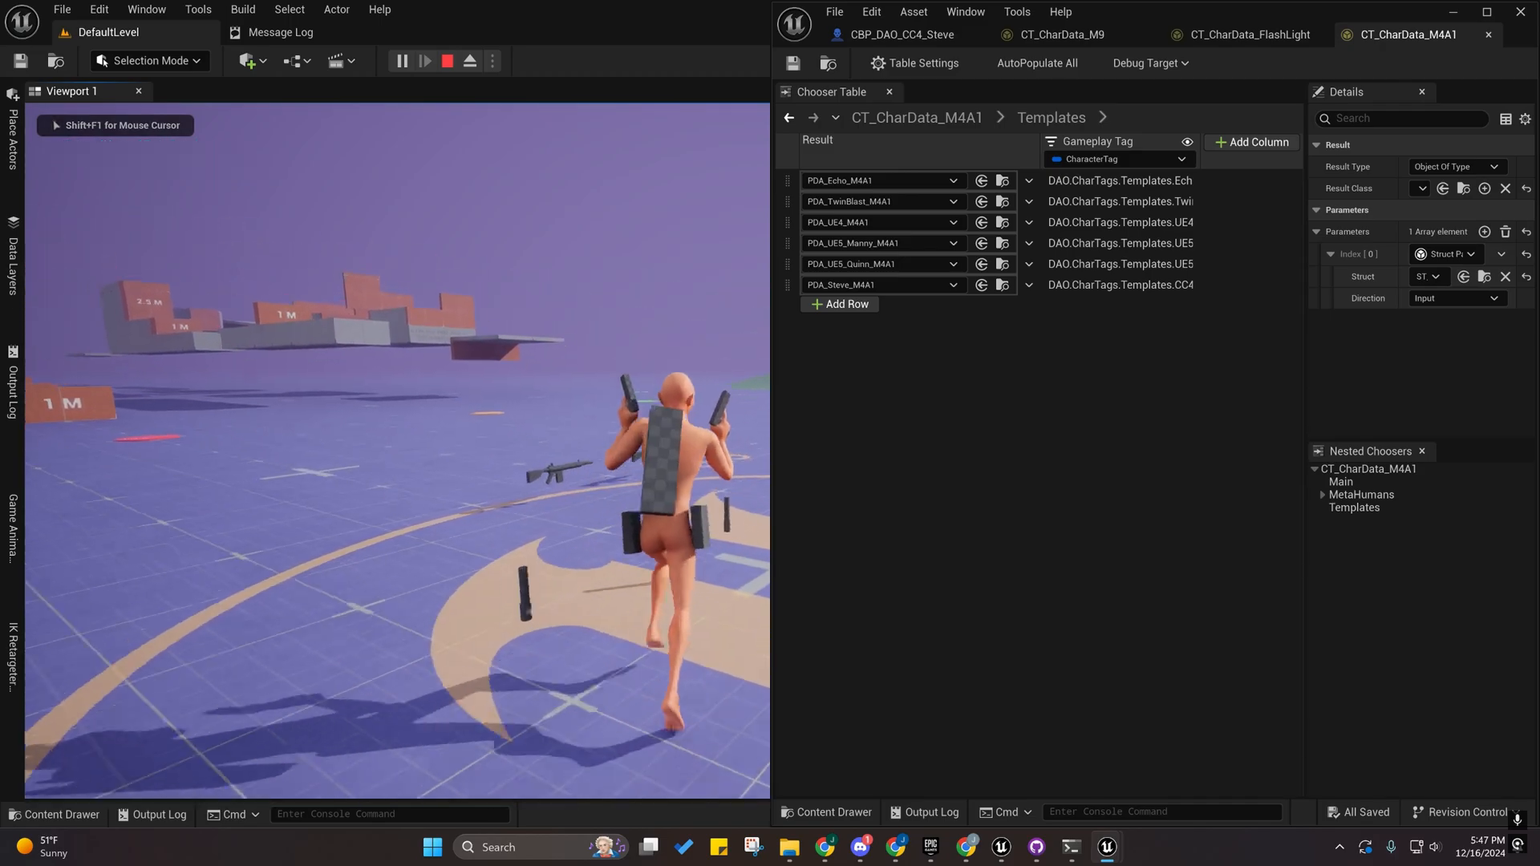
key("w")
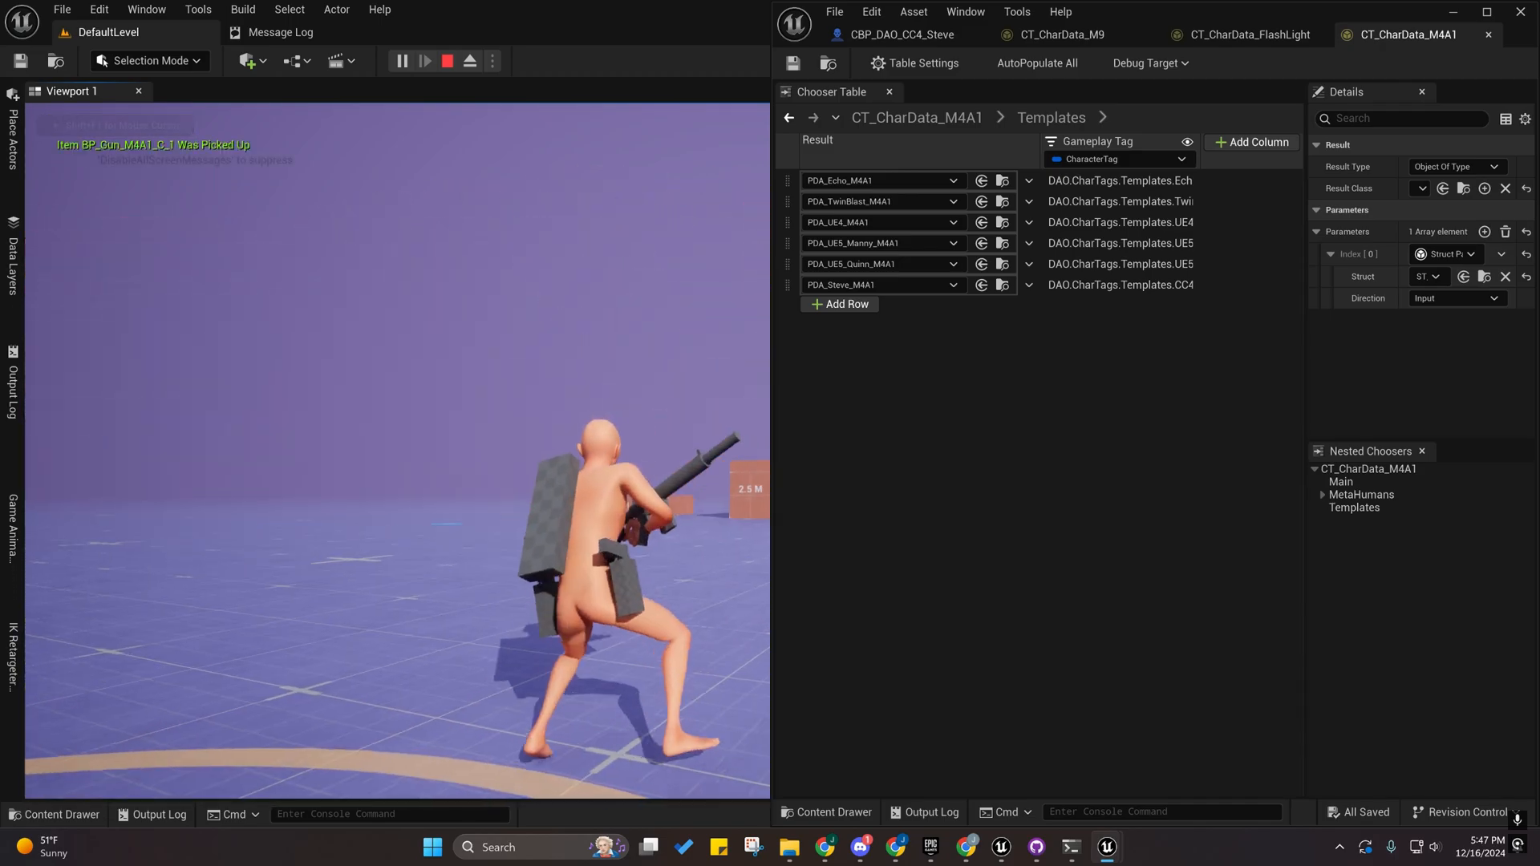
key("w")
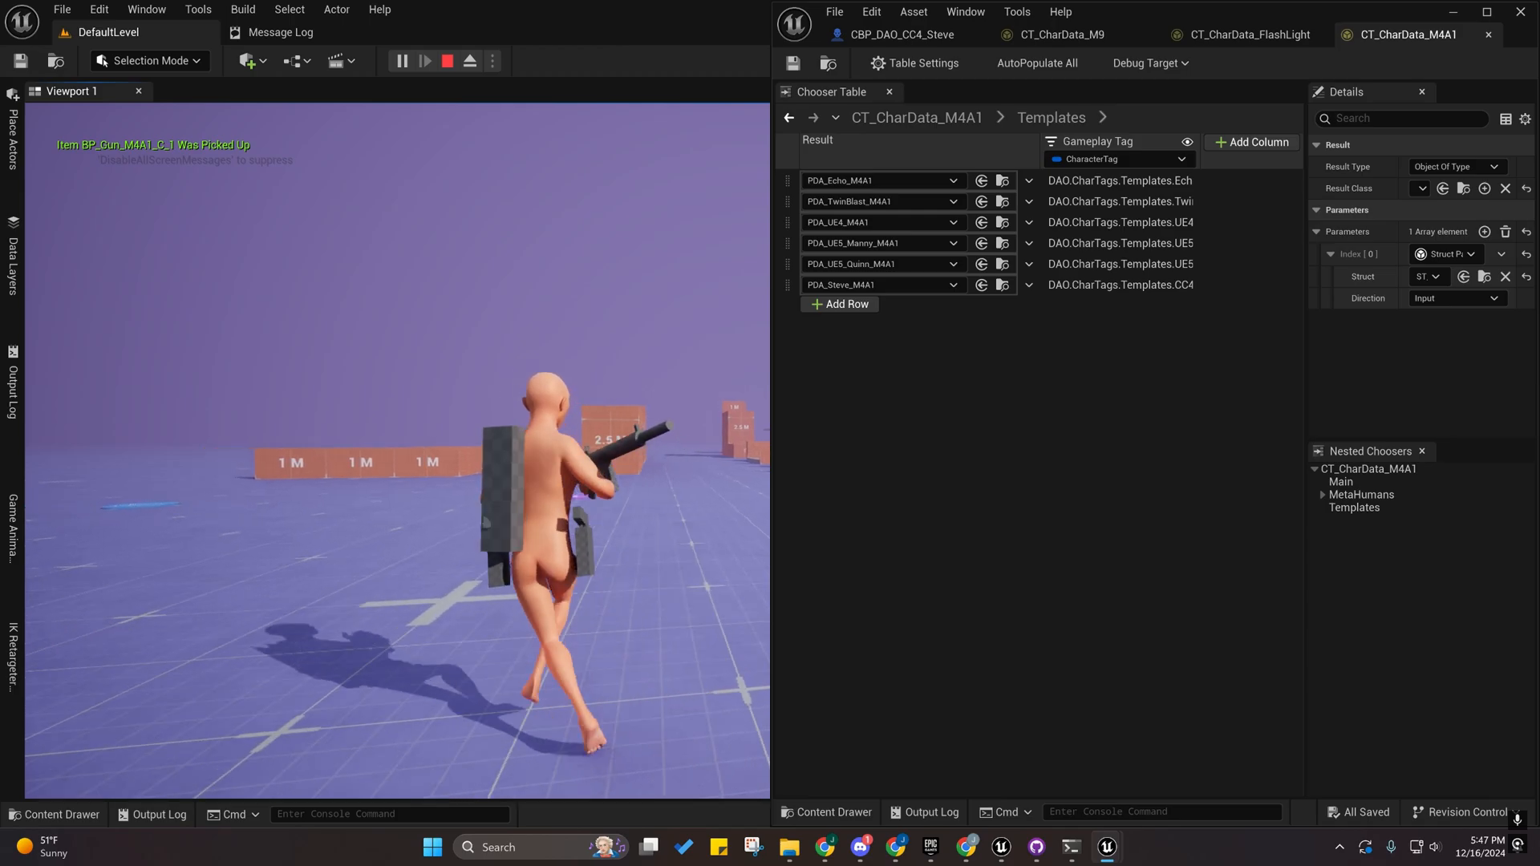
key("s")
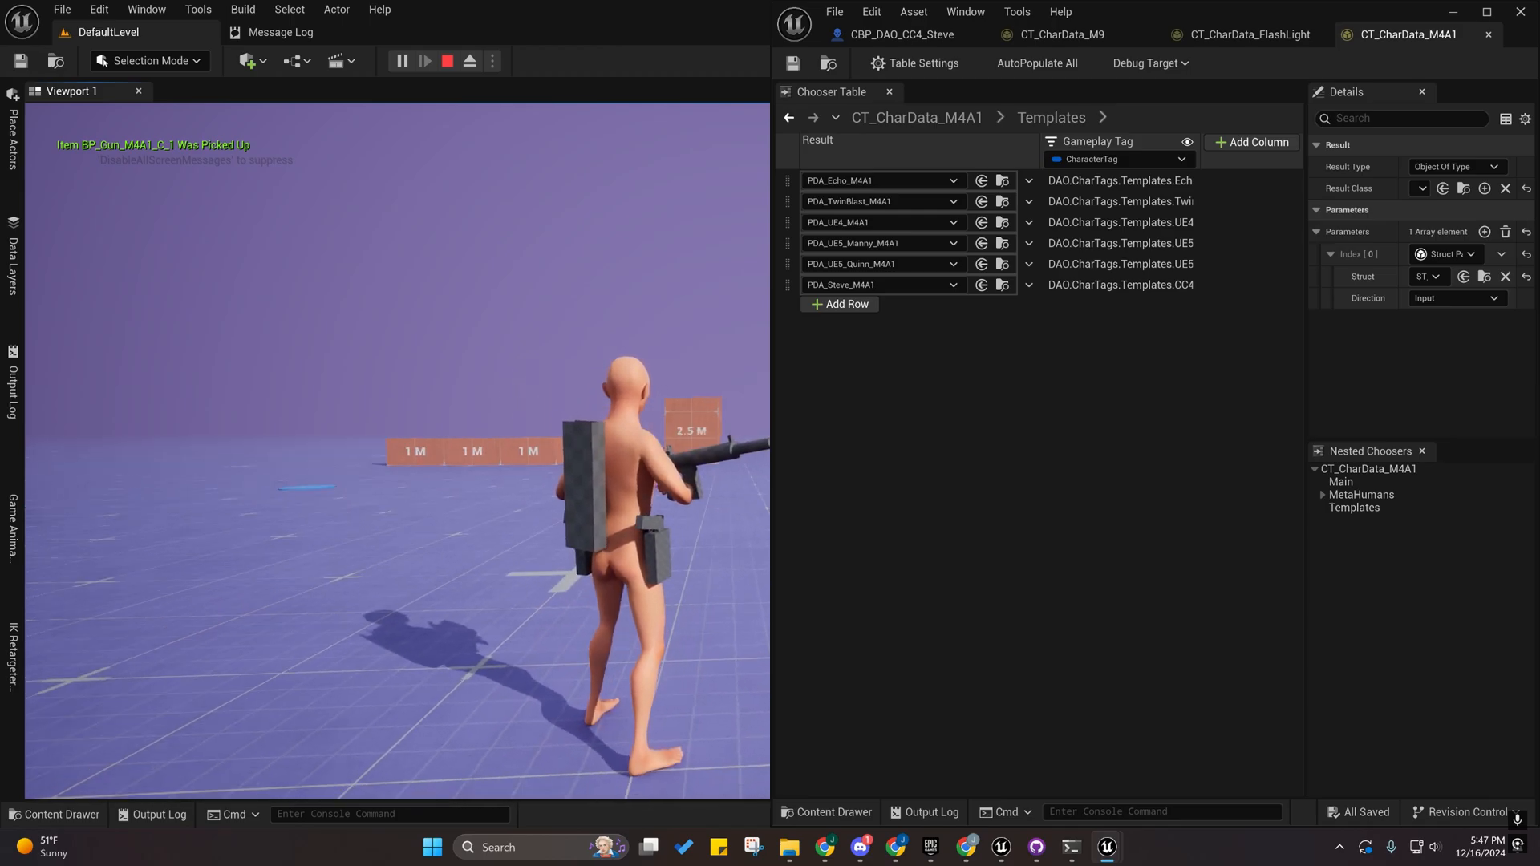
key("F8")
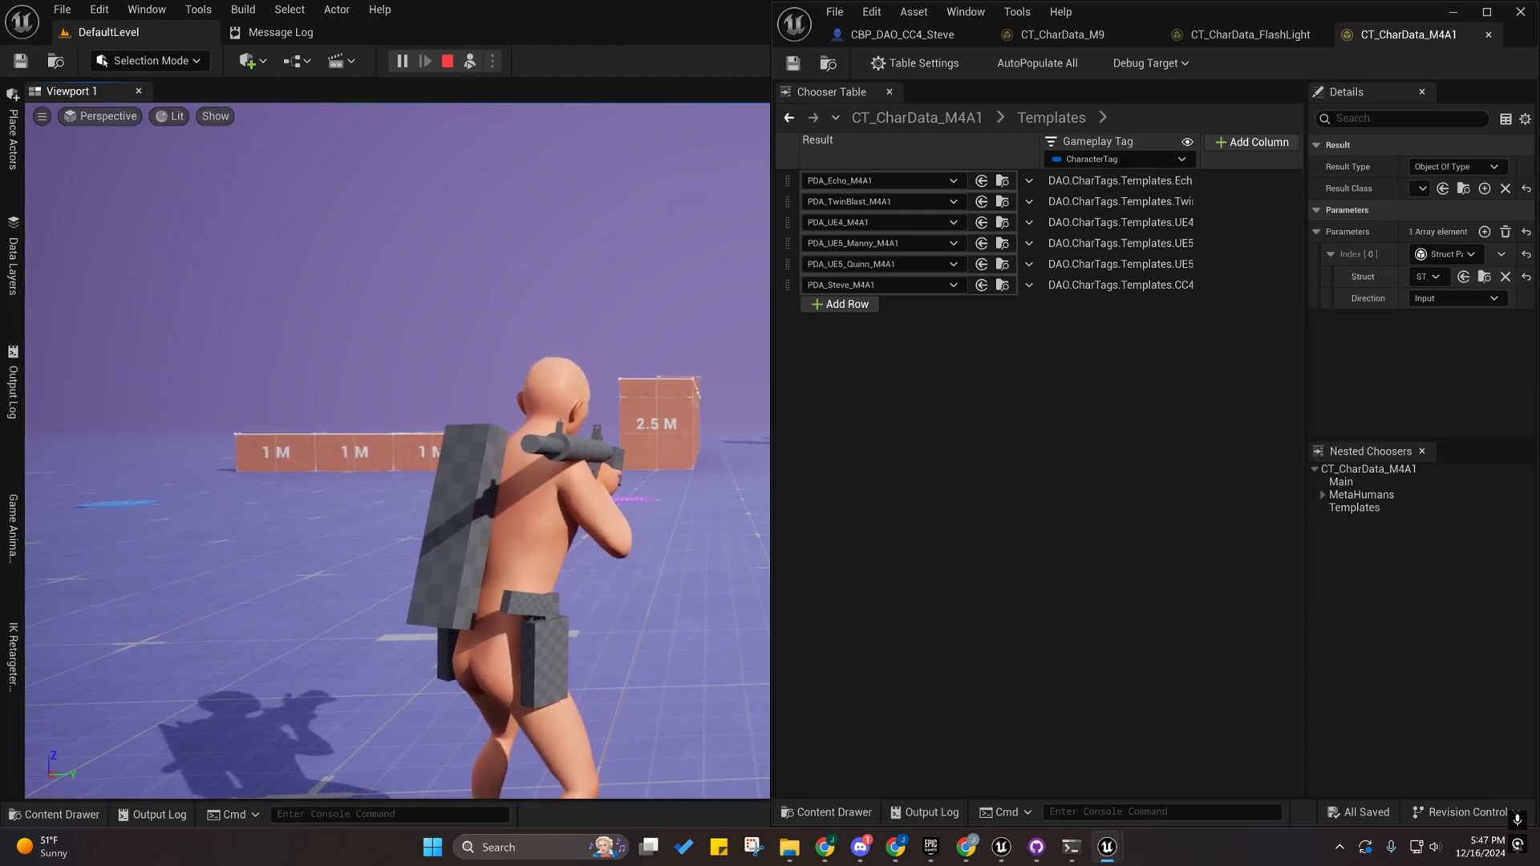
key("s")
key("w")
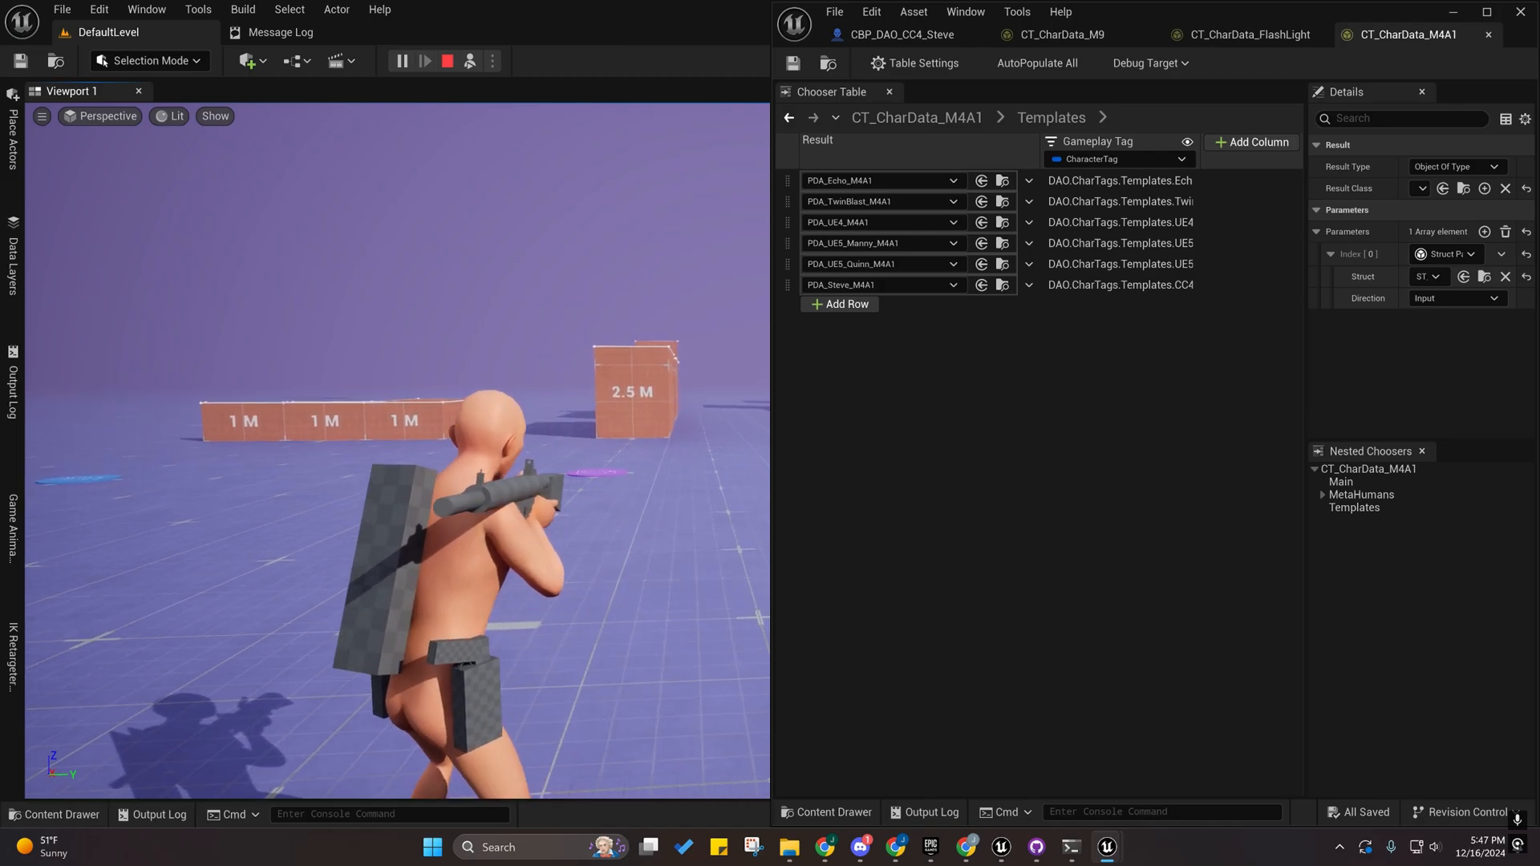
right_click_drag(597, 311, 597, 312)
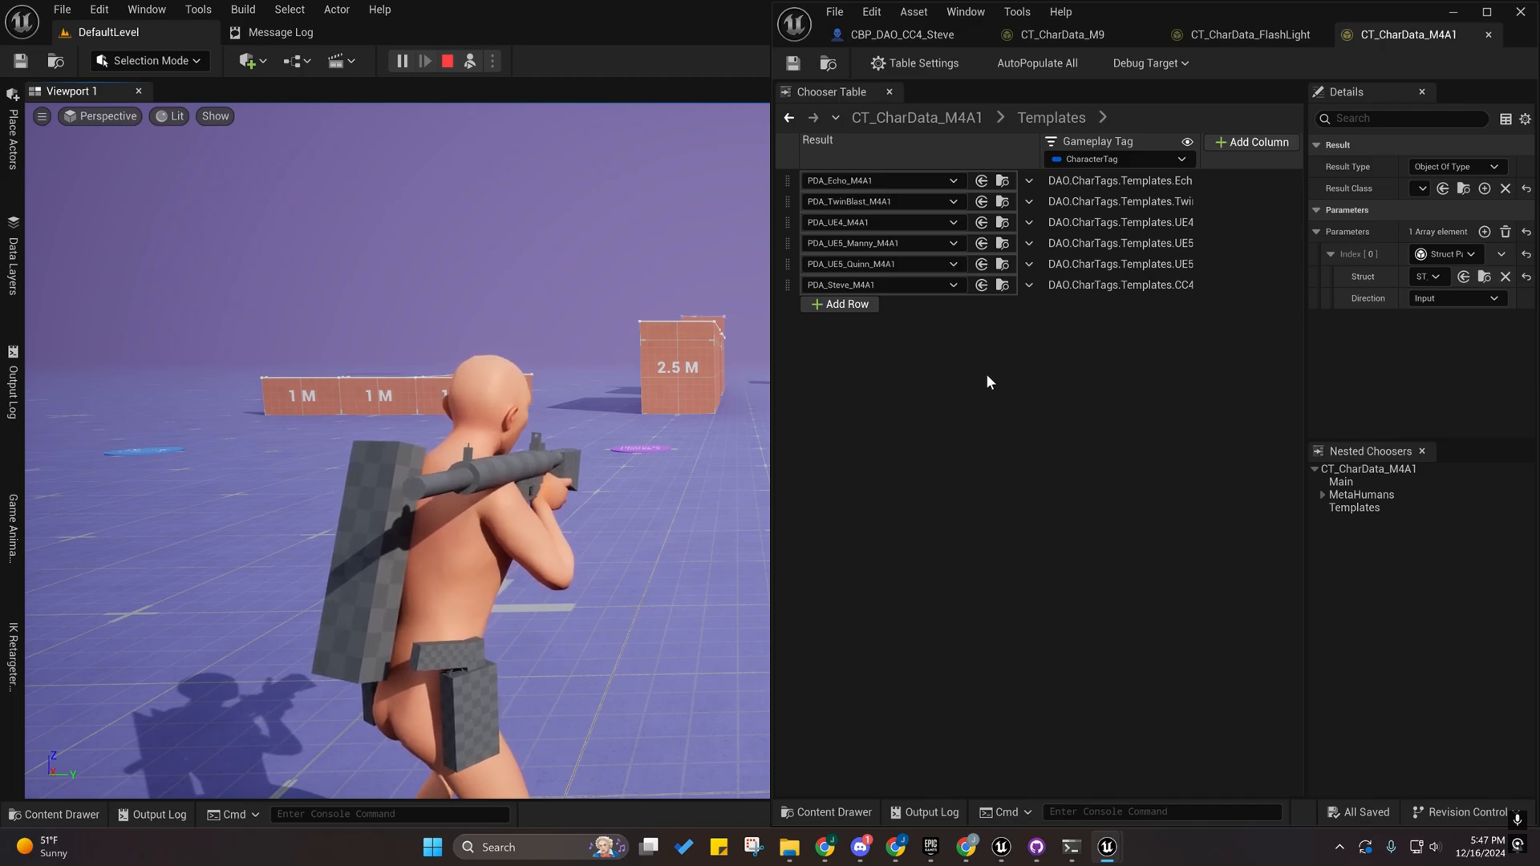
Locate and open PDA_Steve_M4A1, and open its right-hand retarget settings and the right-hand held object offset asset.
left_click(1002, 283)
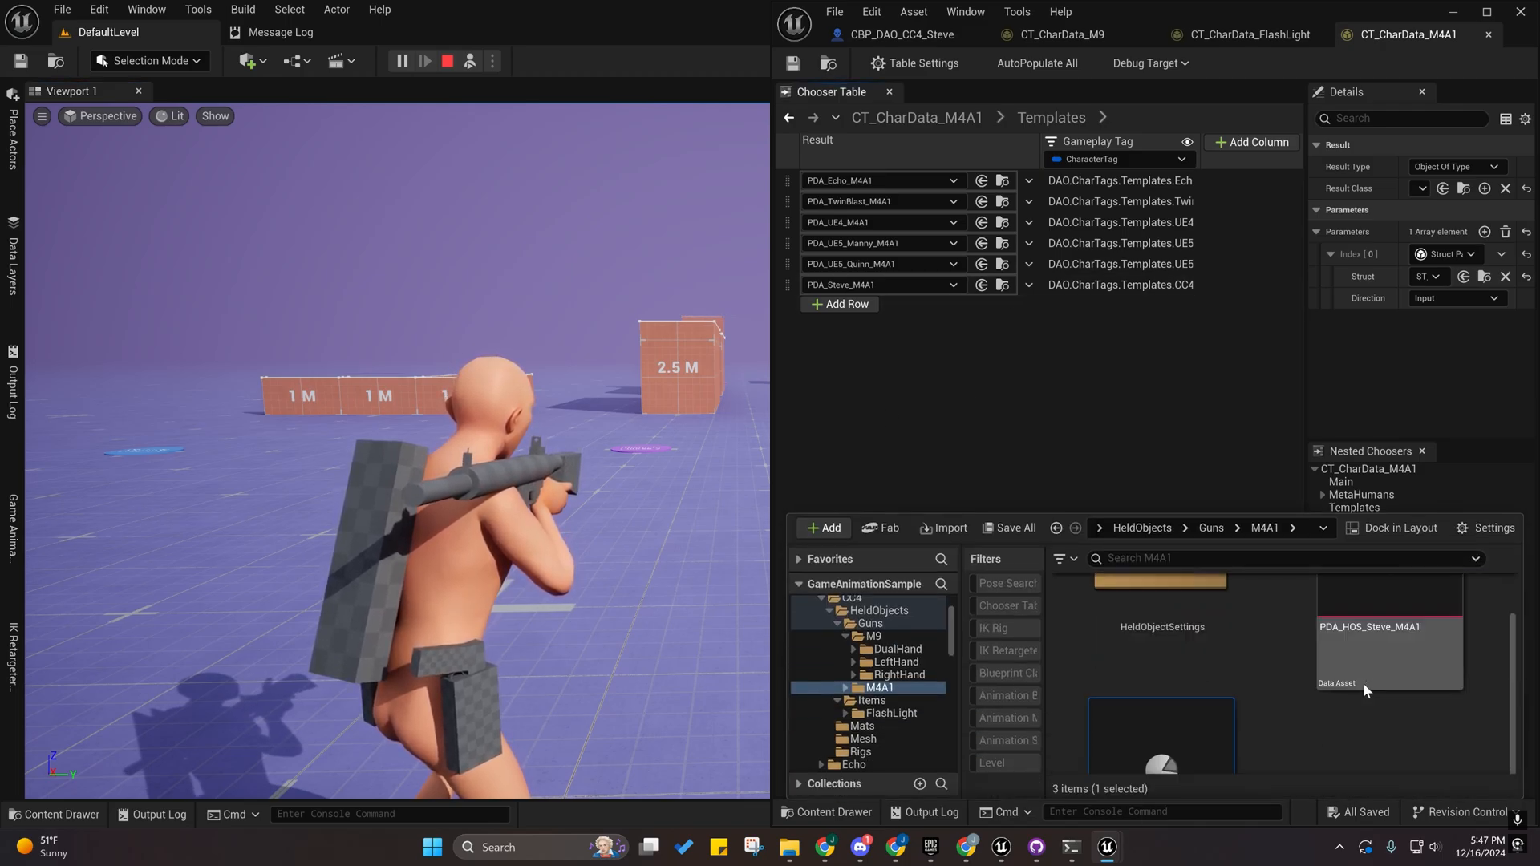
double_click(1187, 714)
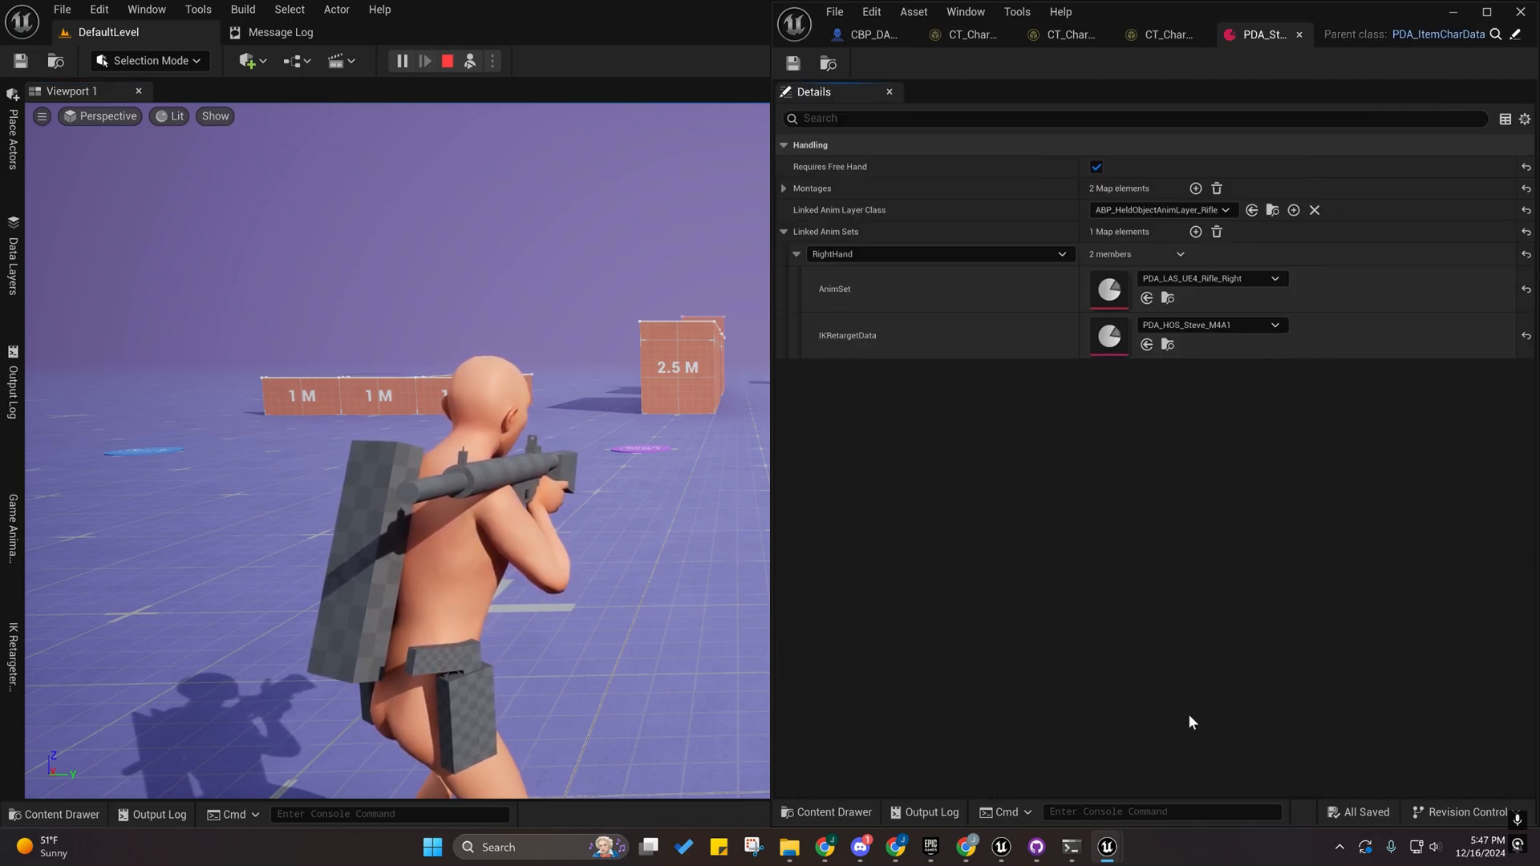
double_click(1106, 335)
double_click(1107, 380)
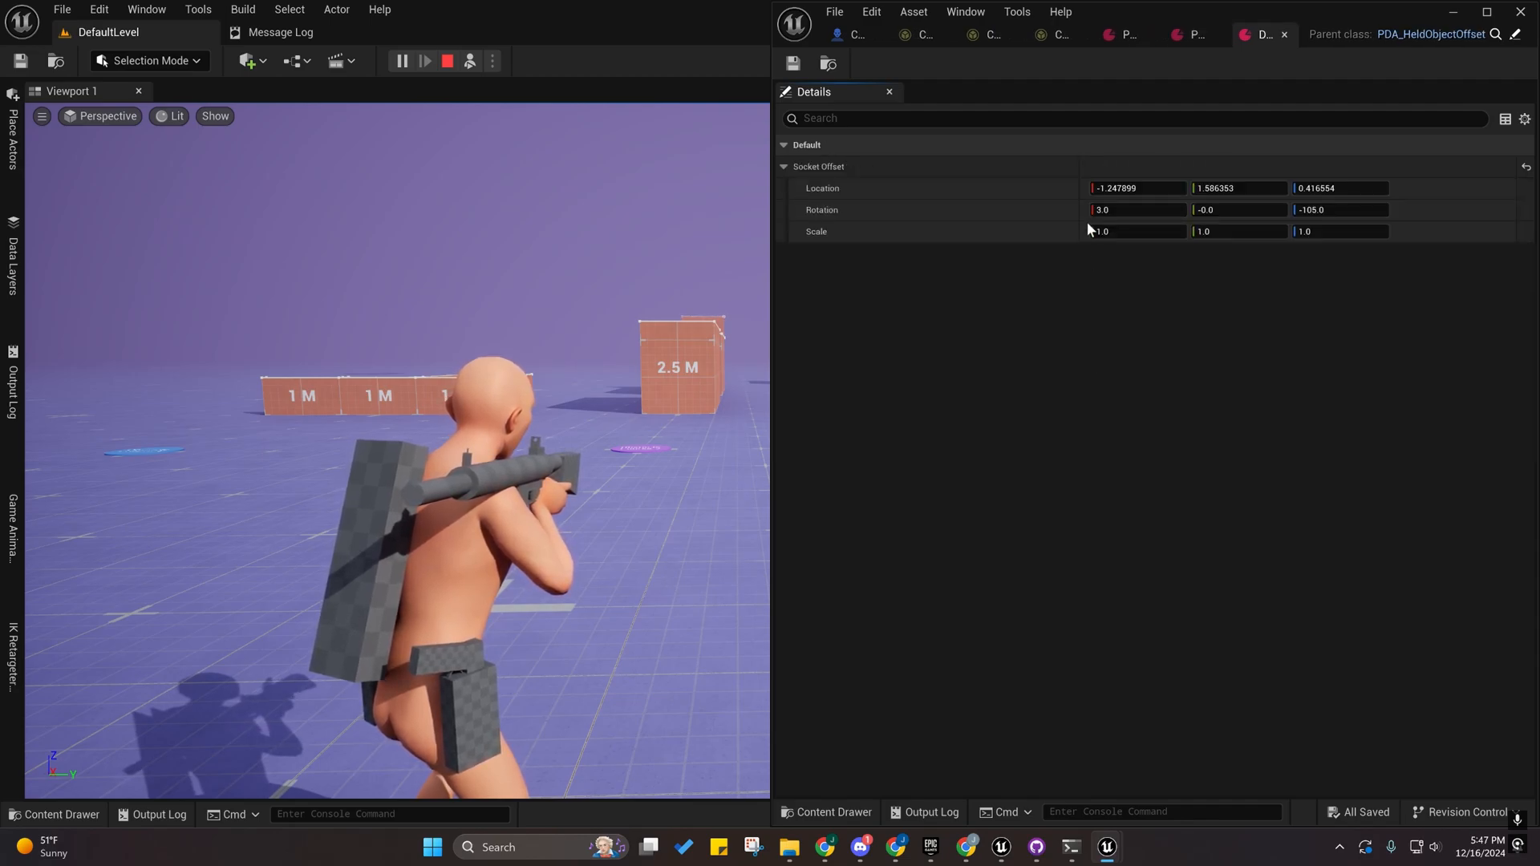
Reset the M4A1's right-hand socket offset to default and set its Z rotation to 90.
left_click(1526, 170)
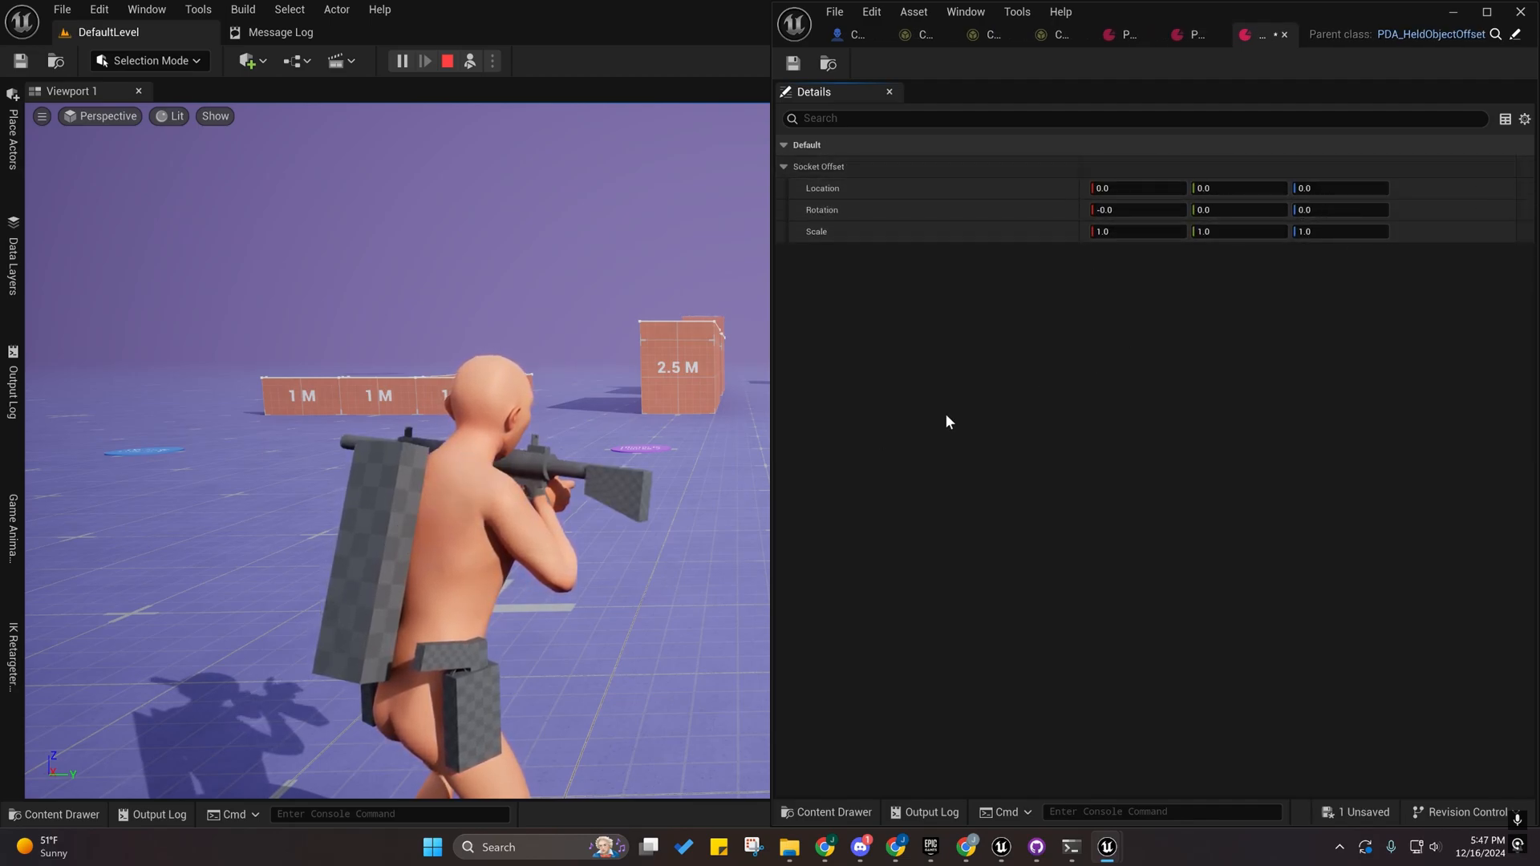
left_click(1331, 210)
type("90")
key("Return")
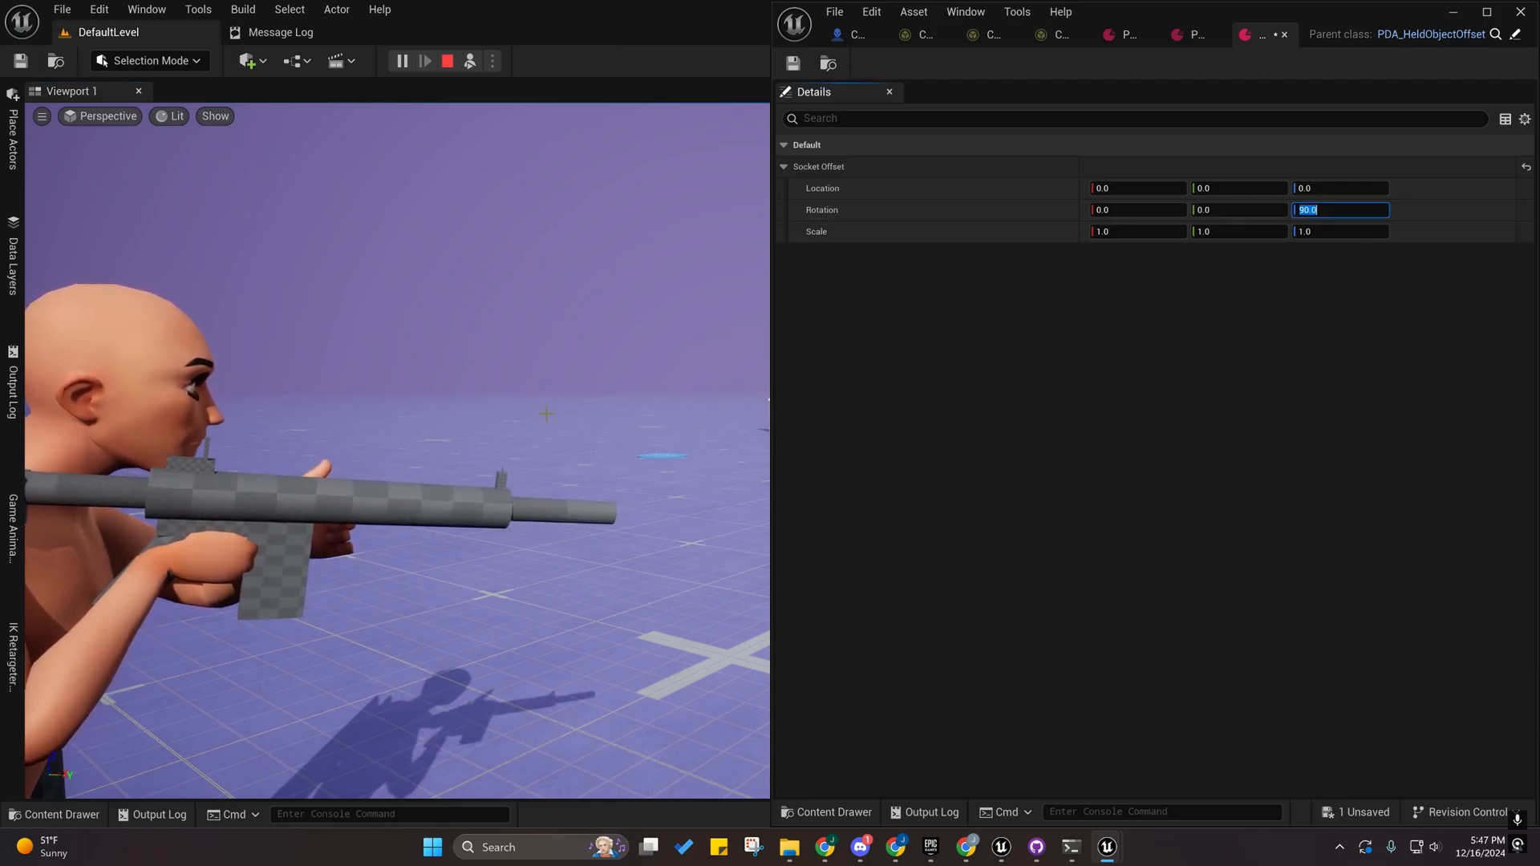
Adjust the socket offset location to about X -6.8, Y 2.3, Z 2.1 so the M4A1's grip fits the right hand.
right_click_drag(513, 385, 522, 421)
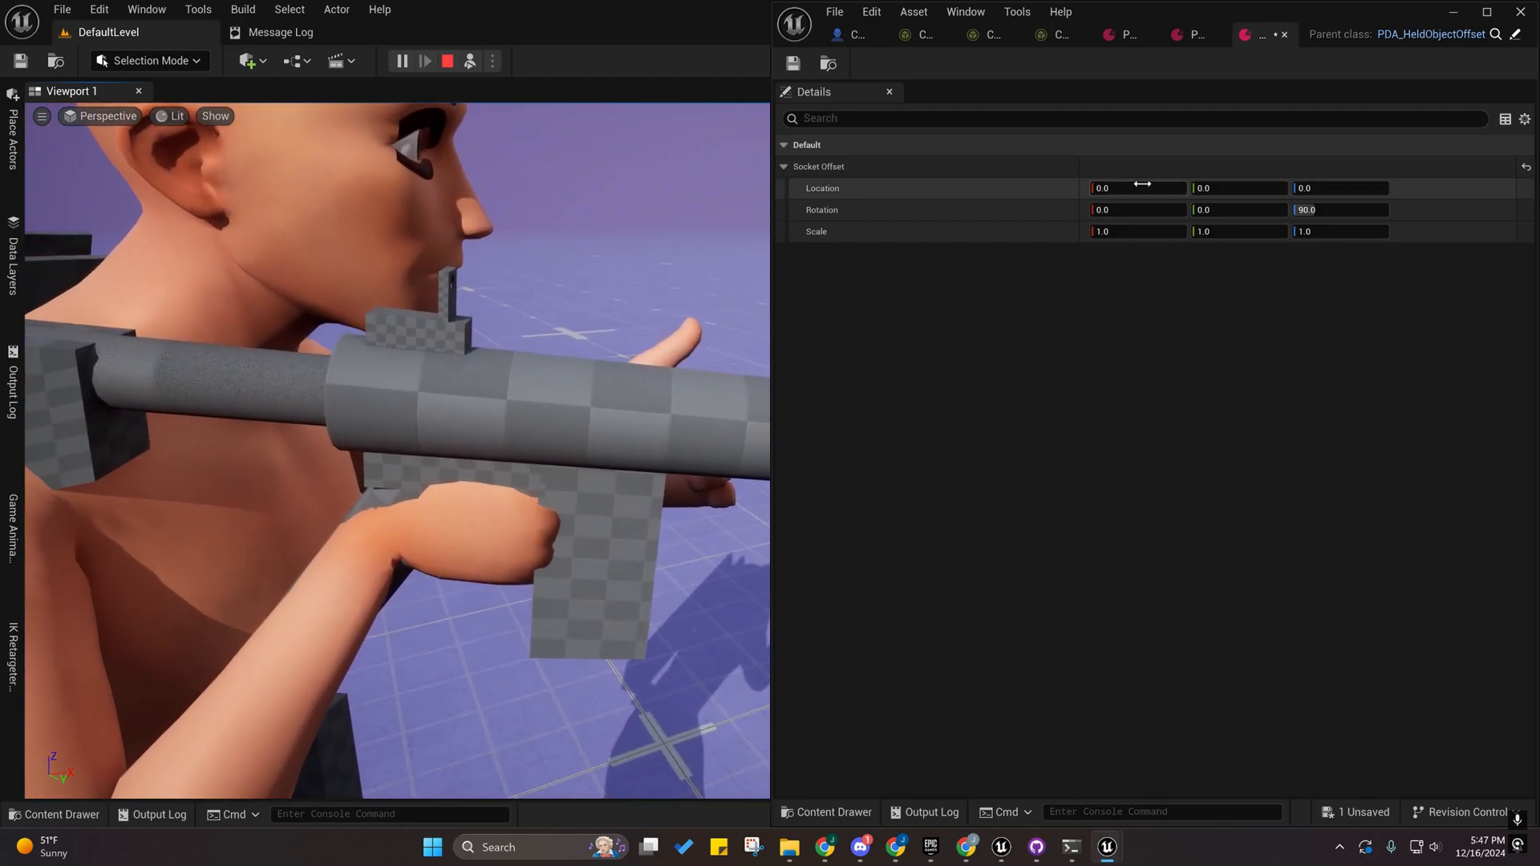
left_click_drag(1137, 188, 1121, 188)
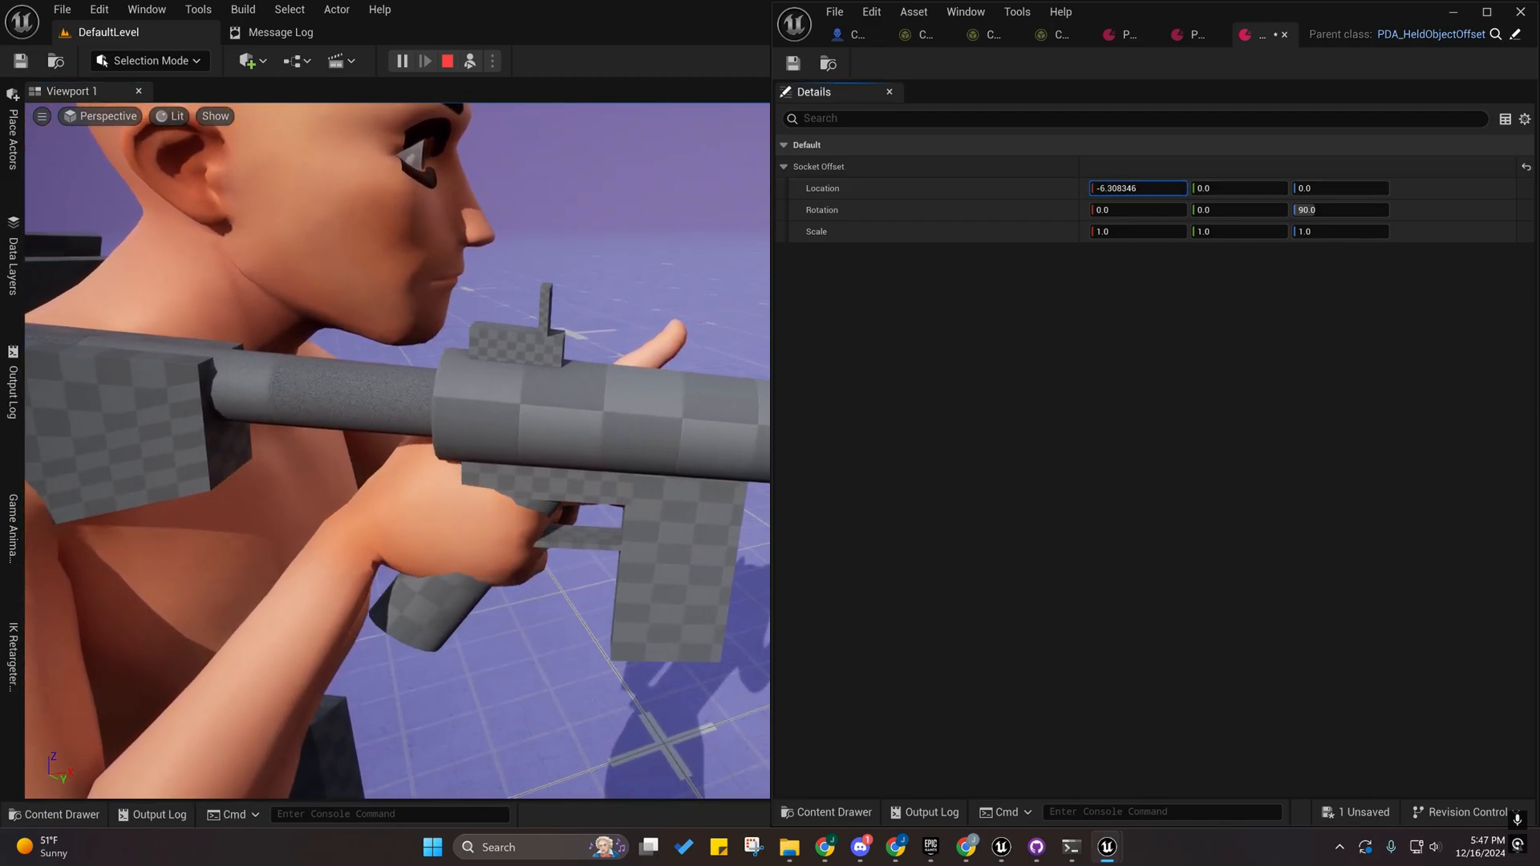
left_click_drag(1239, 188, 1249, 188)
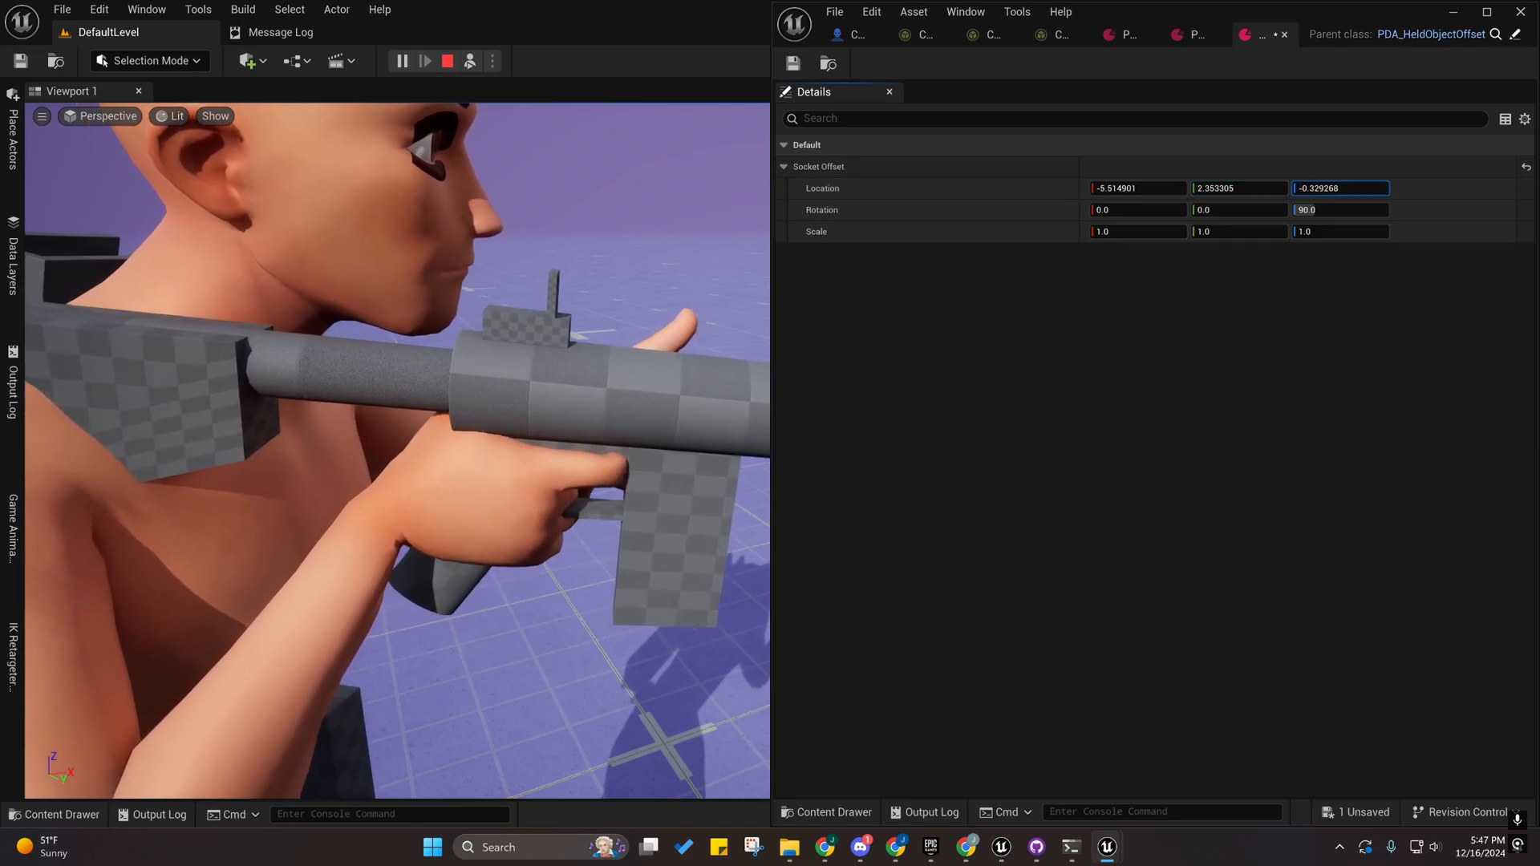
left_click_drag(1339, 188, 1334, 188)
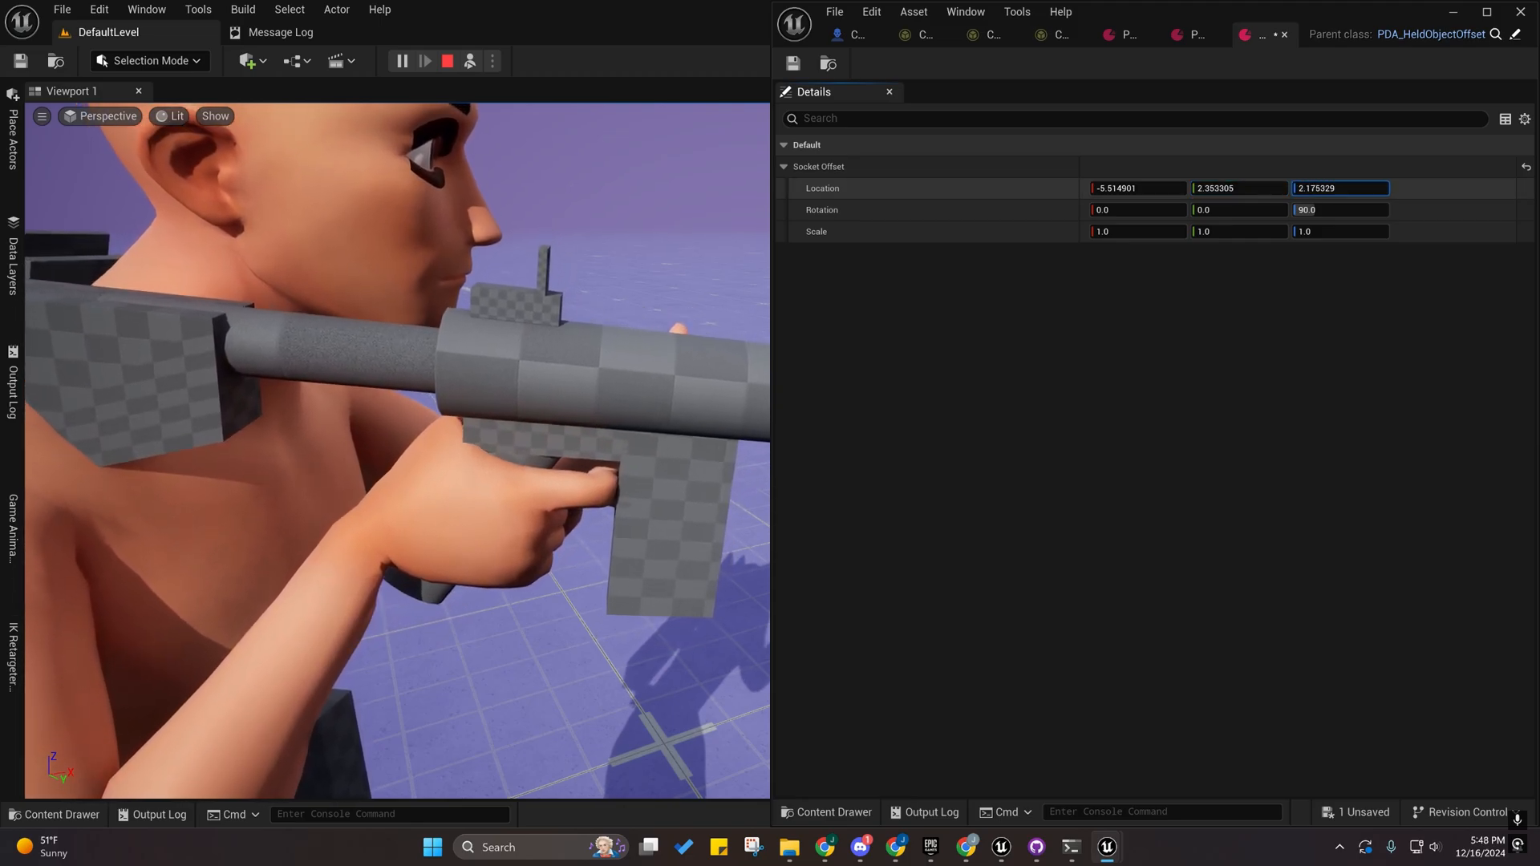
left_click_drag(1201, 184, 1216, 188)
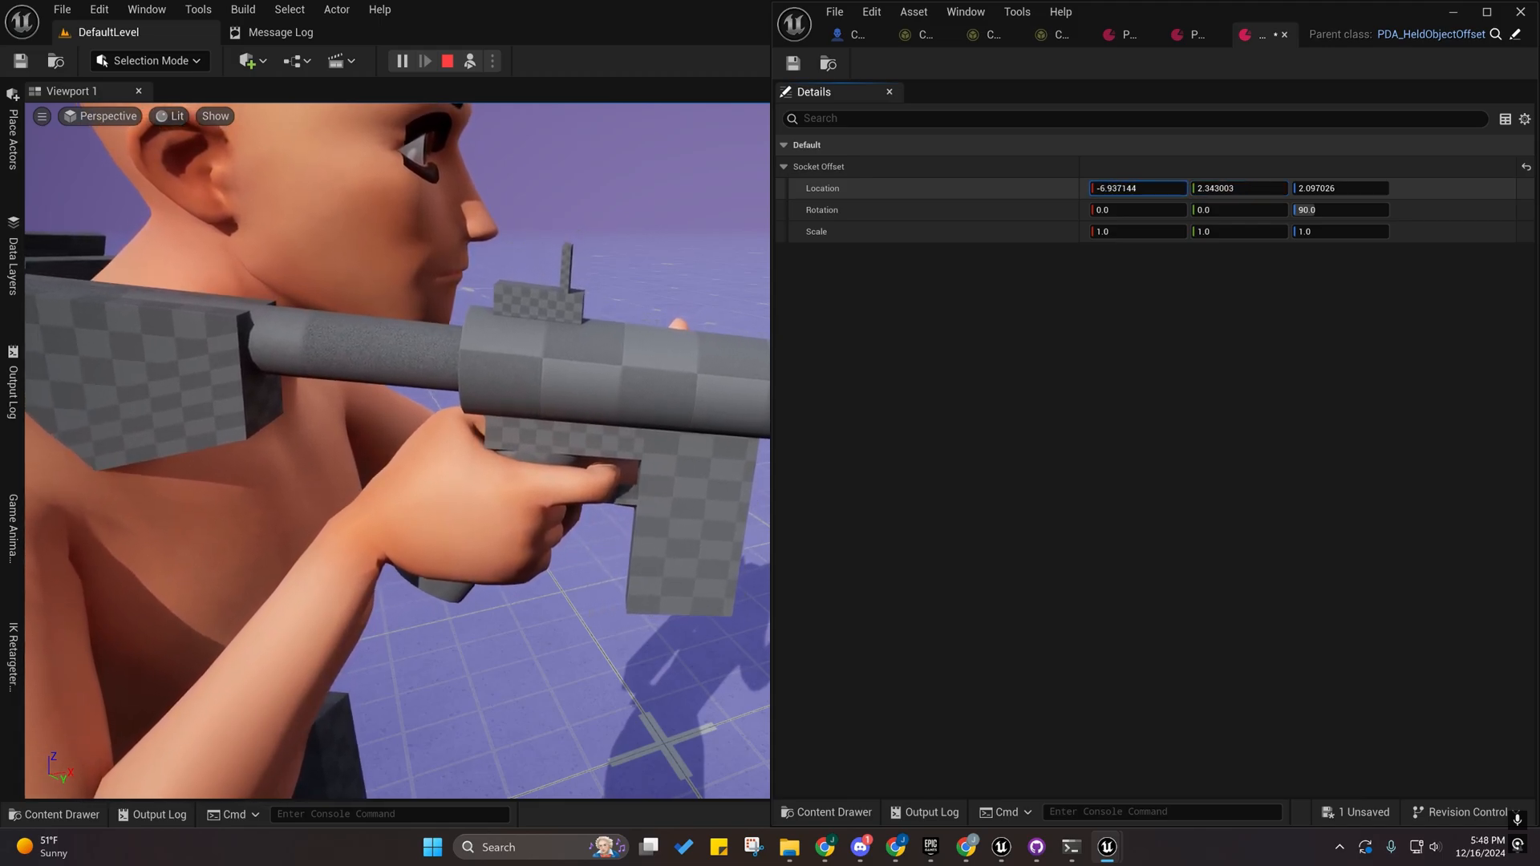
Set the socket offset's Y rotation to -7, fine-tune its location to about Y 2.80 and Z 1.51, and save and close the asset.
right_click_drag(513, 385, 702, 398)
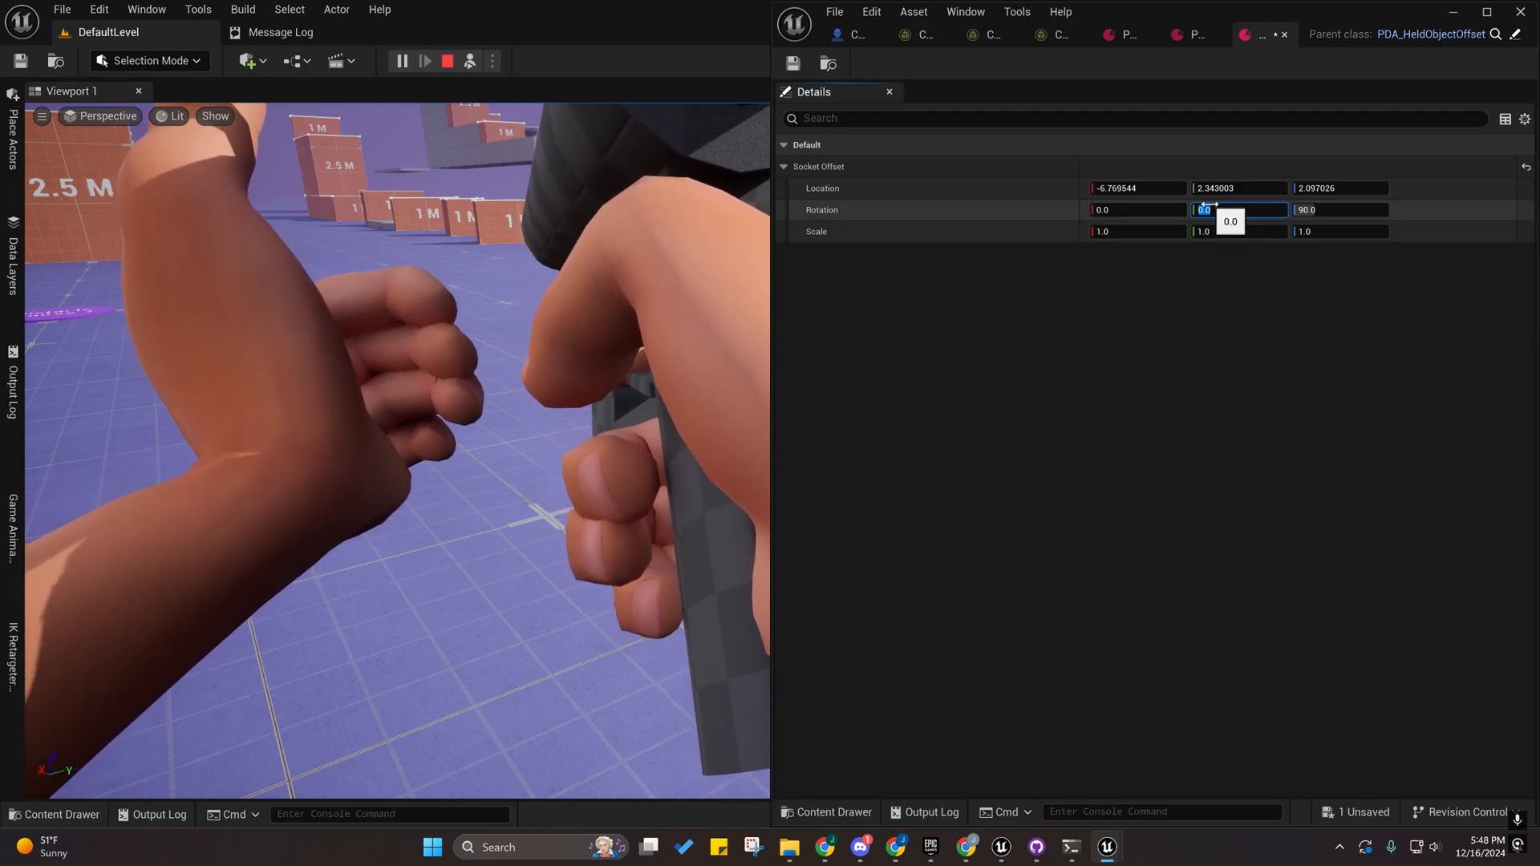
type("7")
key("Return")
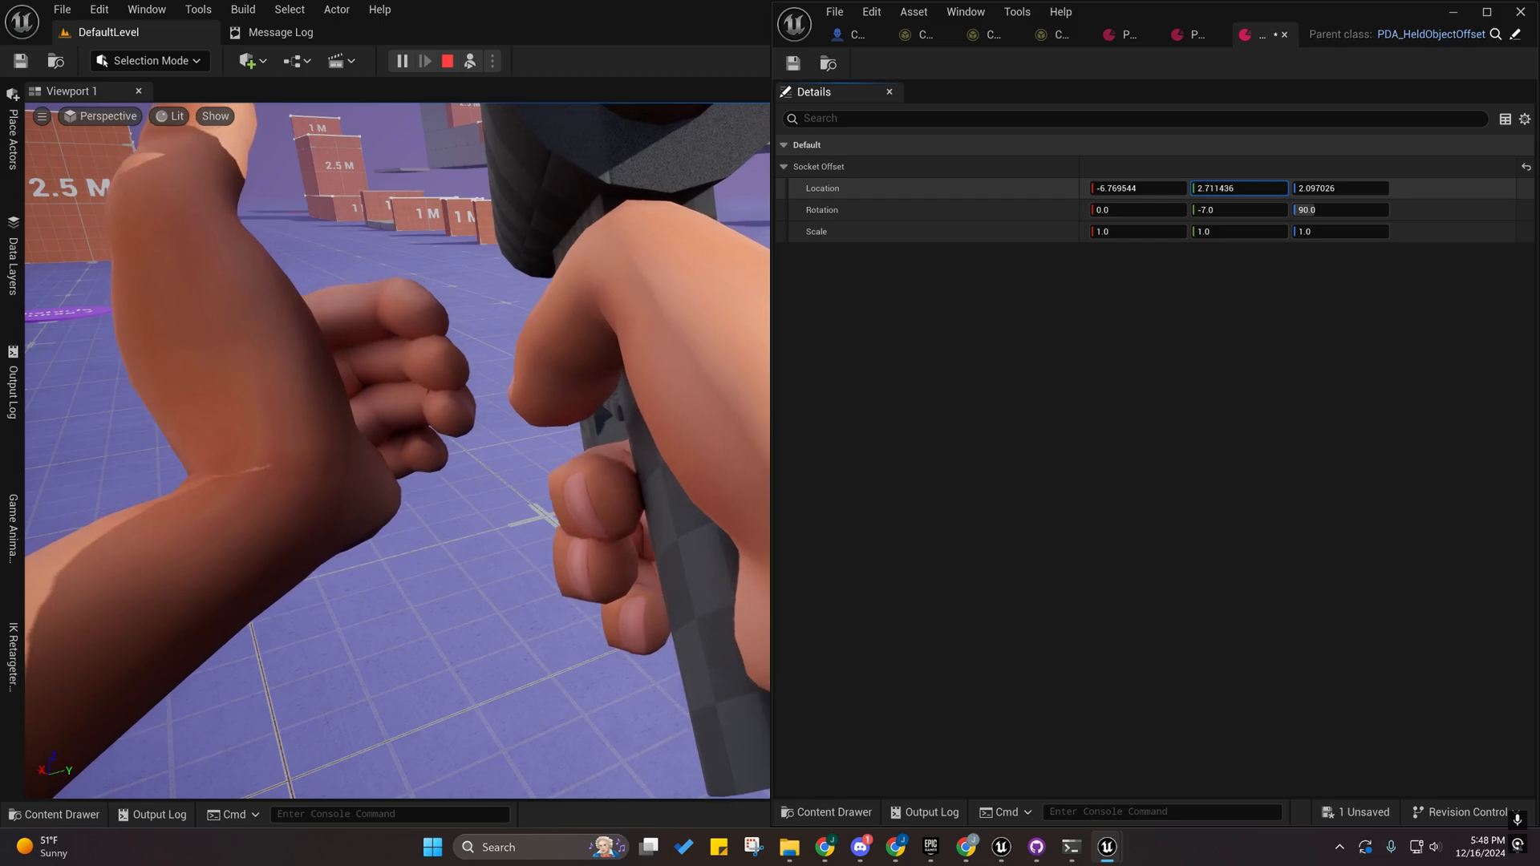
left_click_drag(1239, 189, 1233, 189)
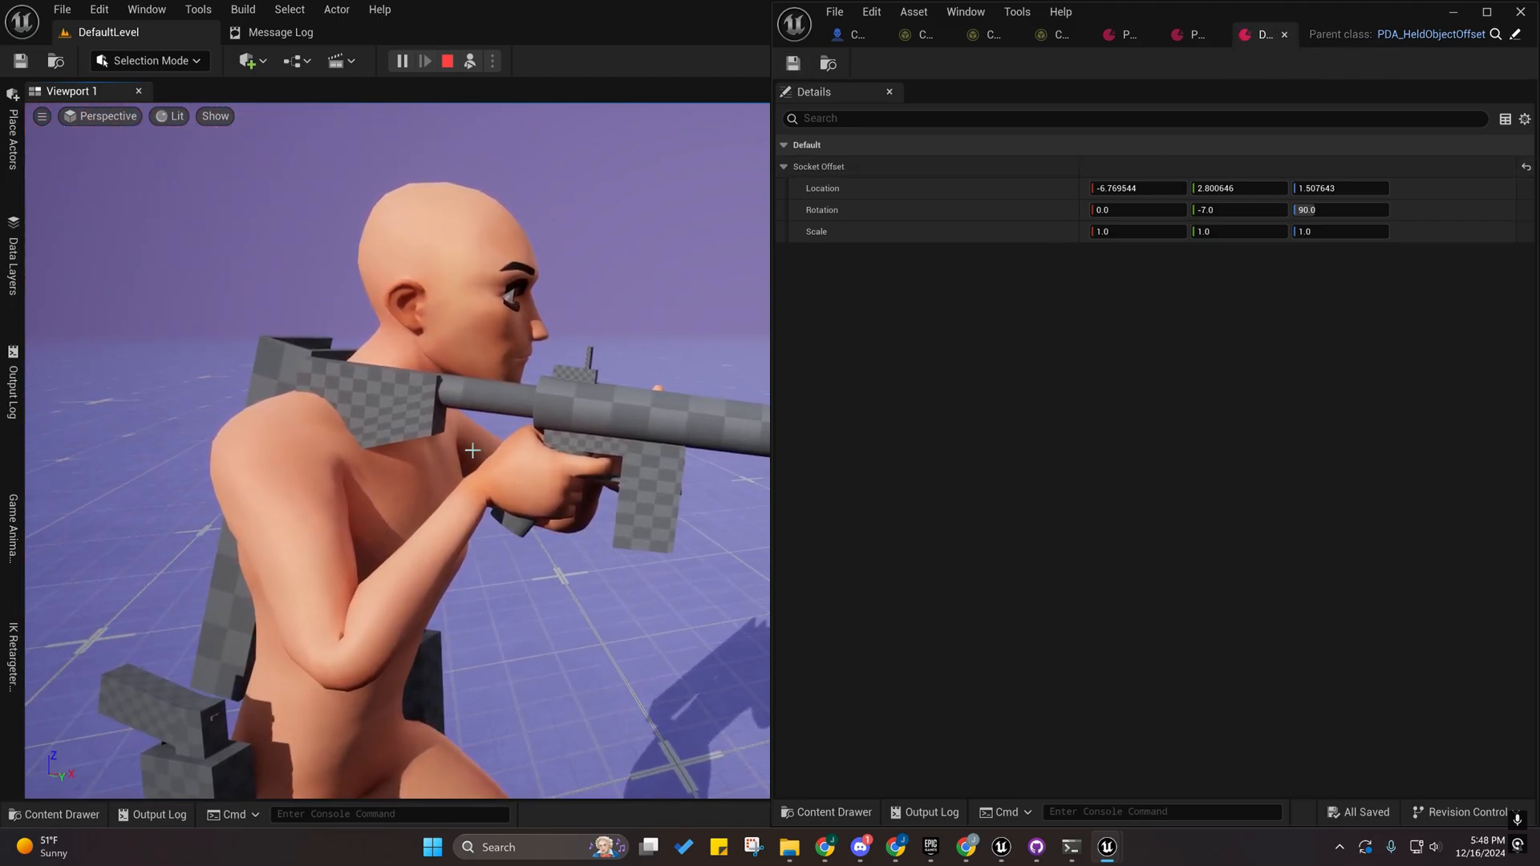
left_click(1283, 34)
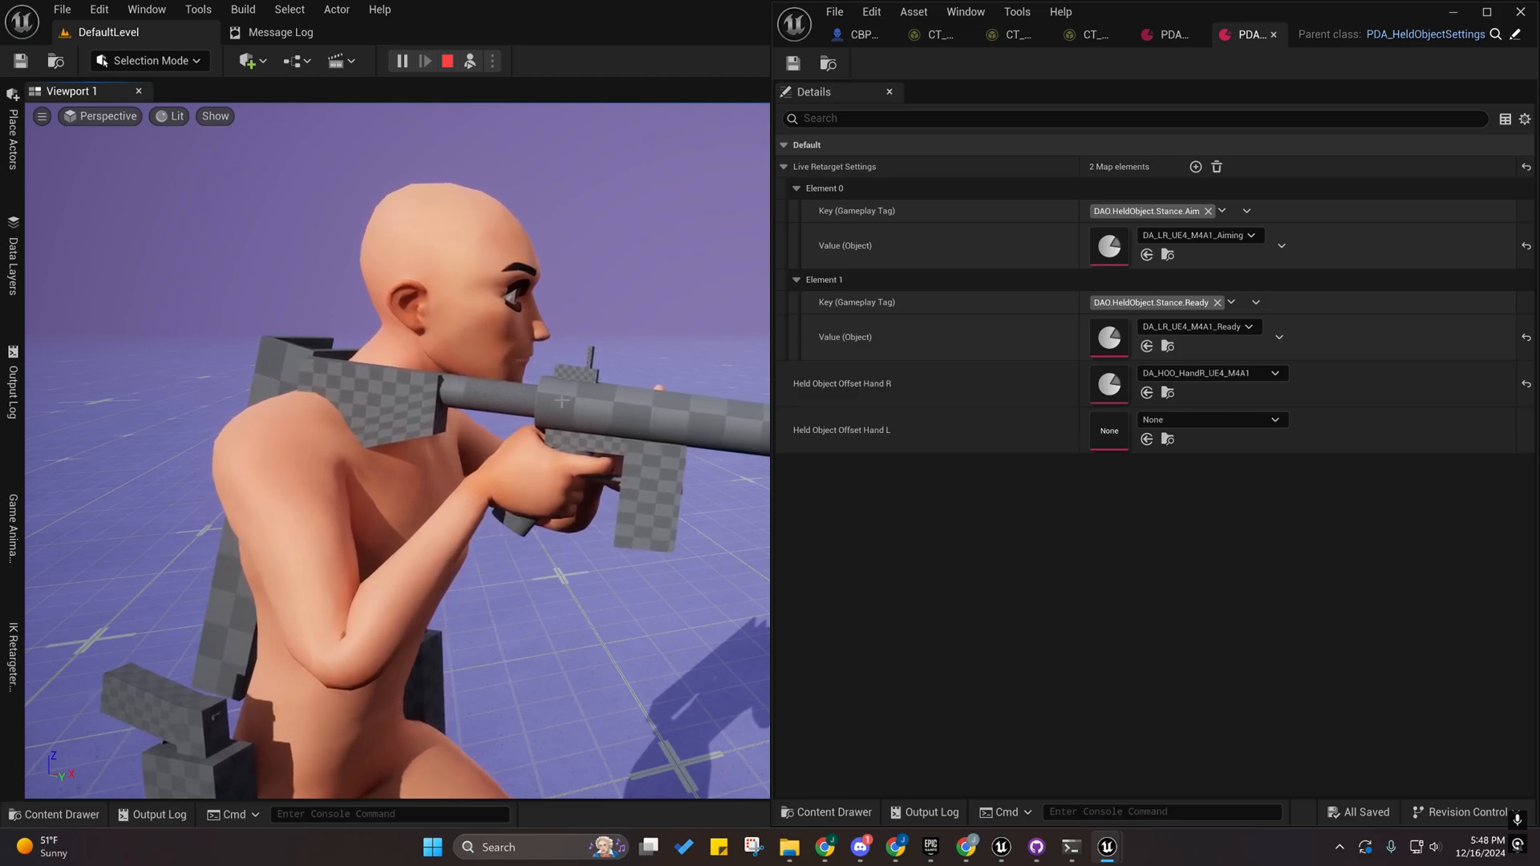
In DA_LR_UE4_M4A1_Aiming, set the right arm's static rotation offset to the calculated 1.858, -4.413, -14.461, and fire the guns again to check it.
double_click(1106, 335)
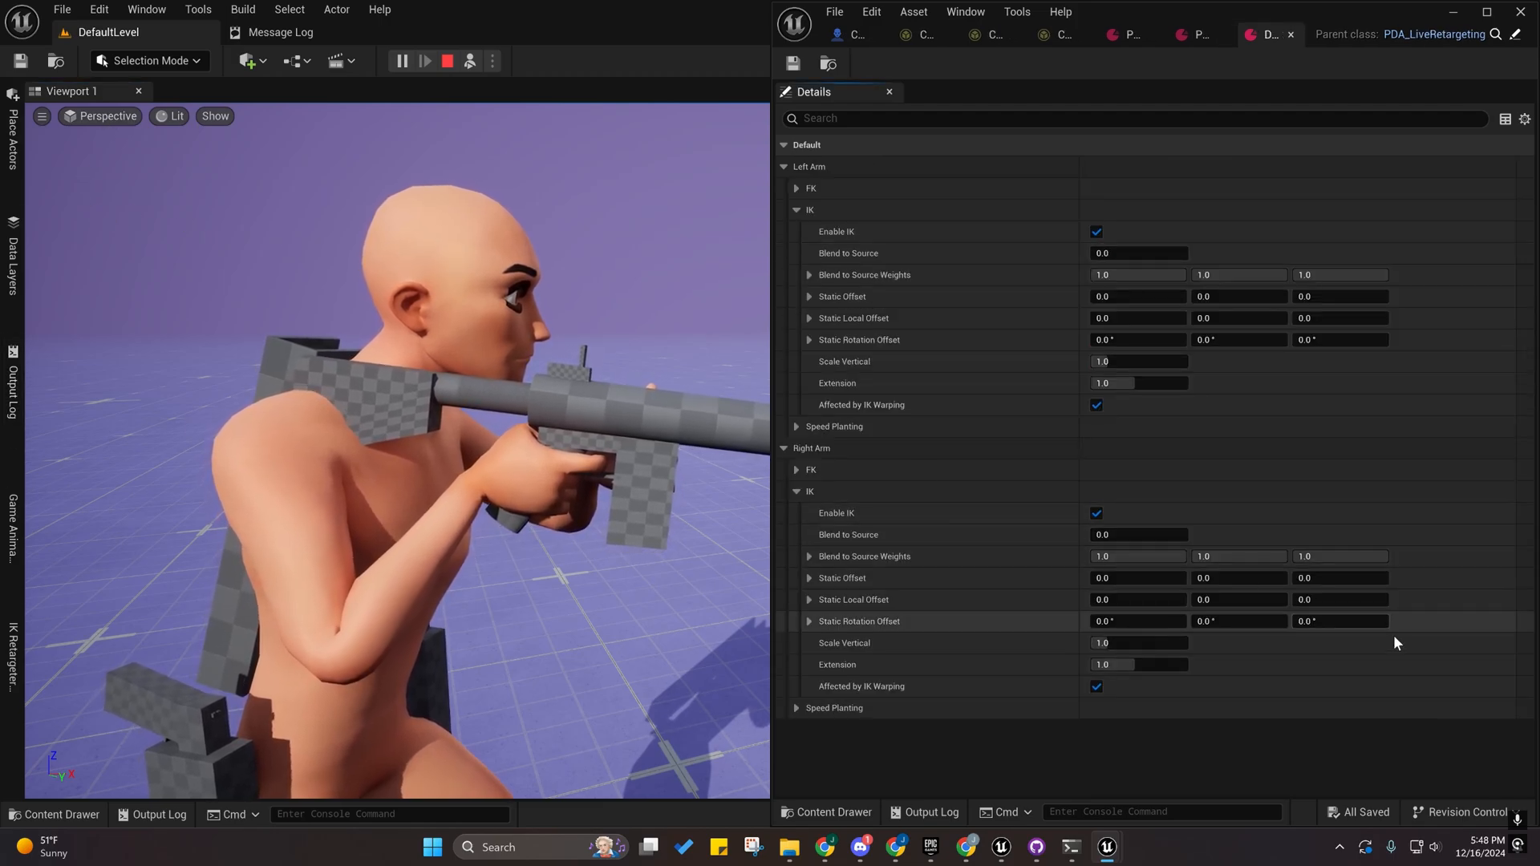
left_click(13, 660)
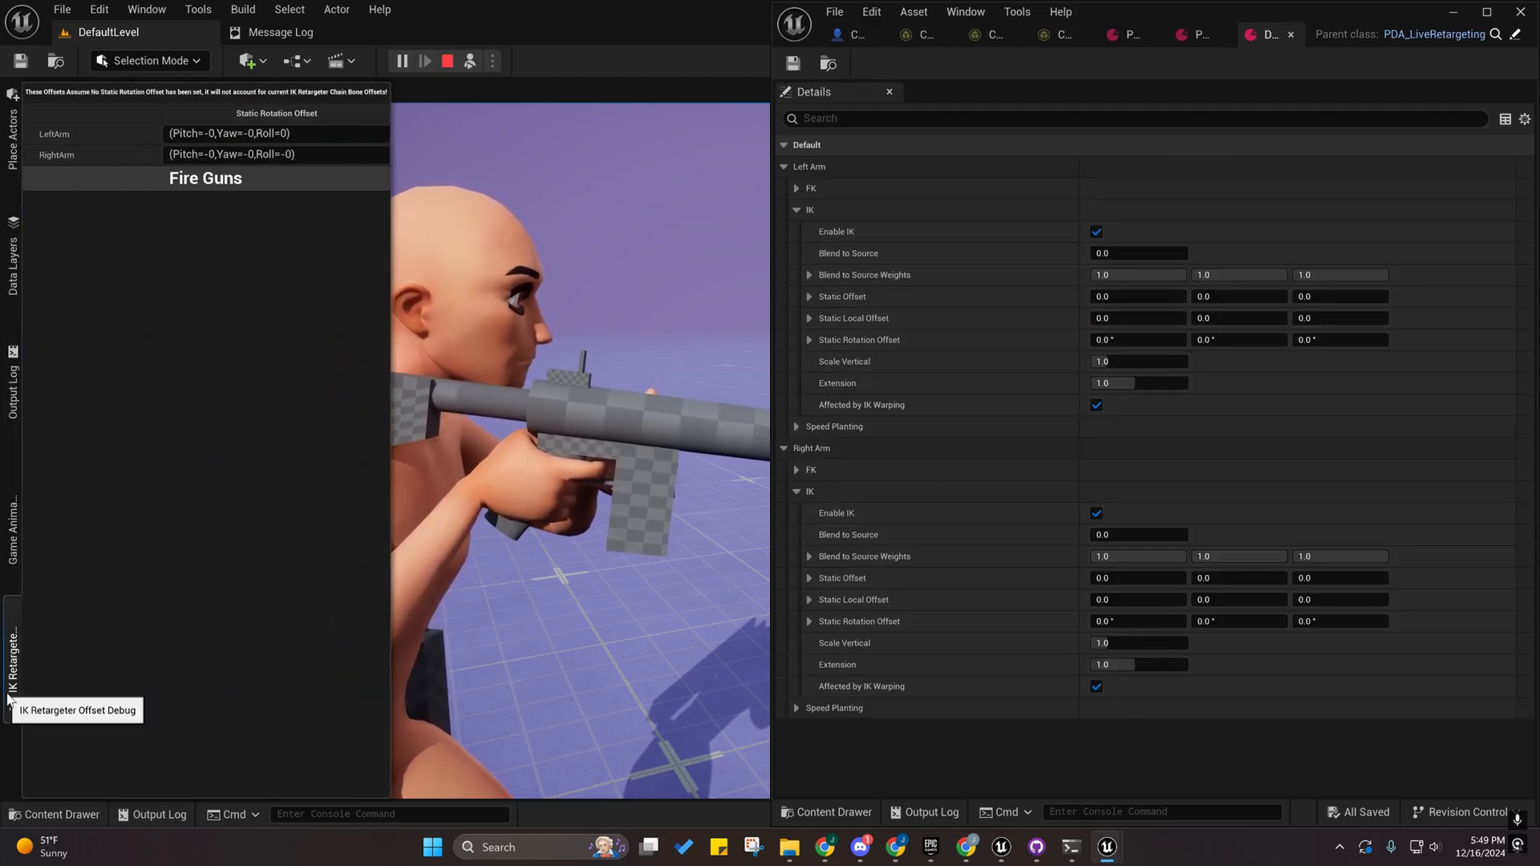
left_click(241, 183)
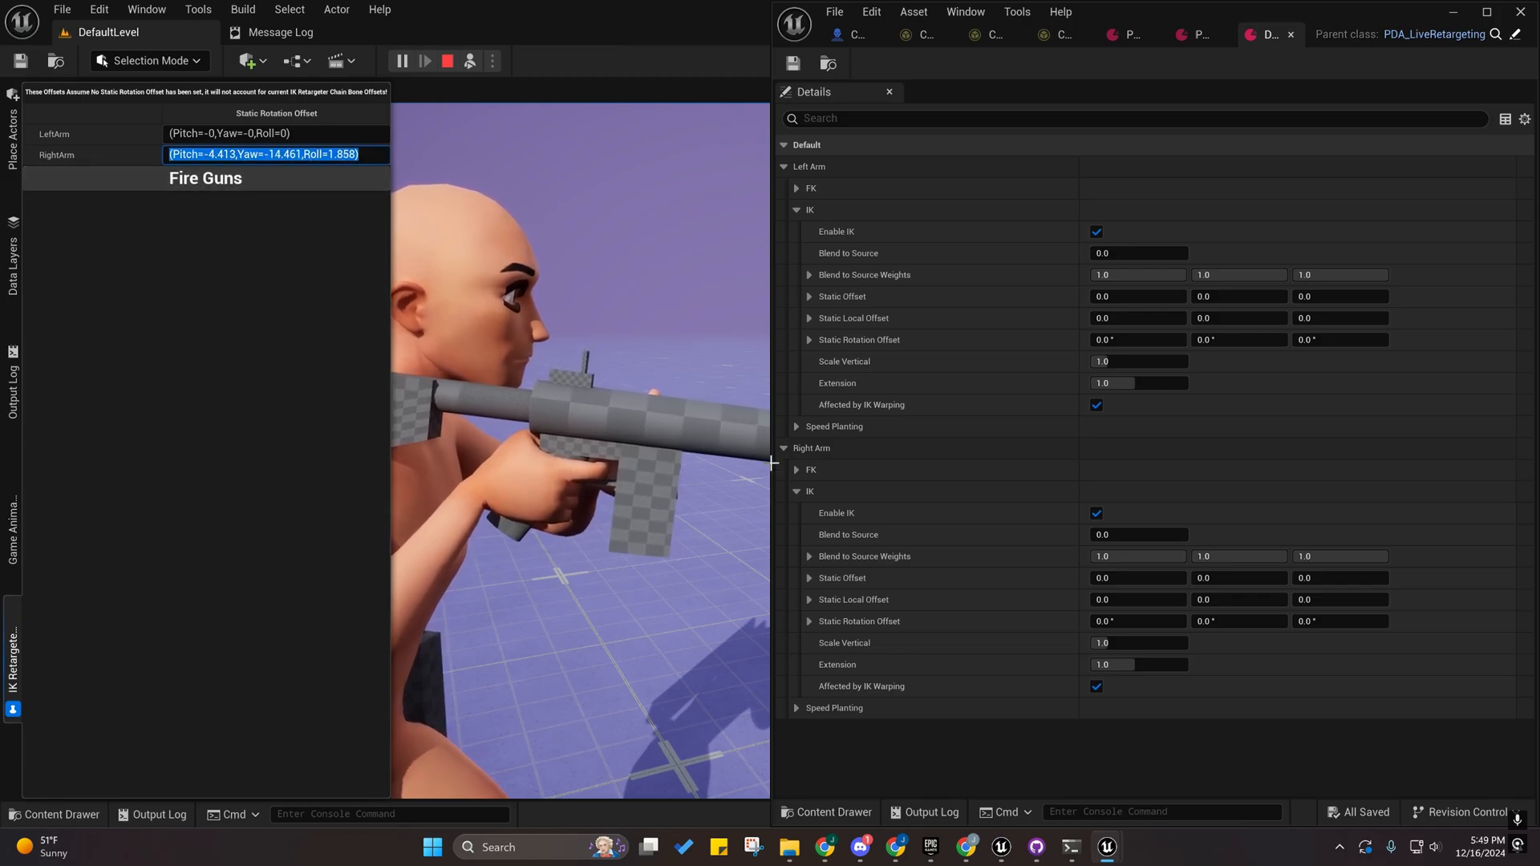
left_click(954, 622, "shift")
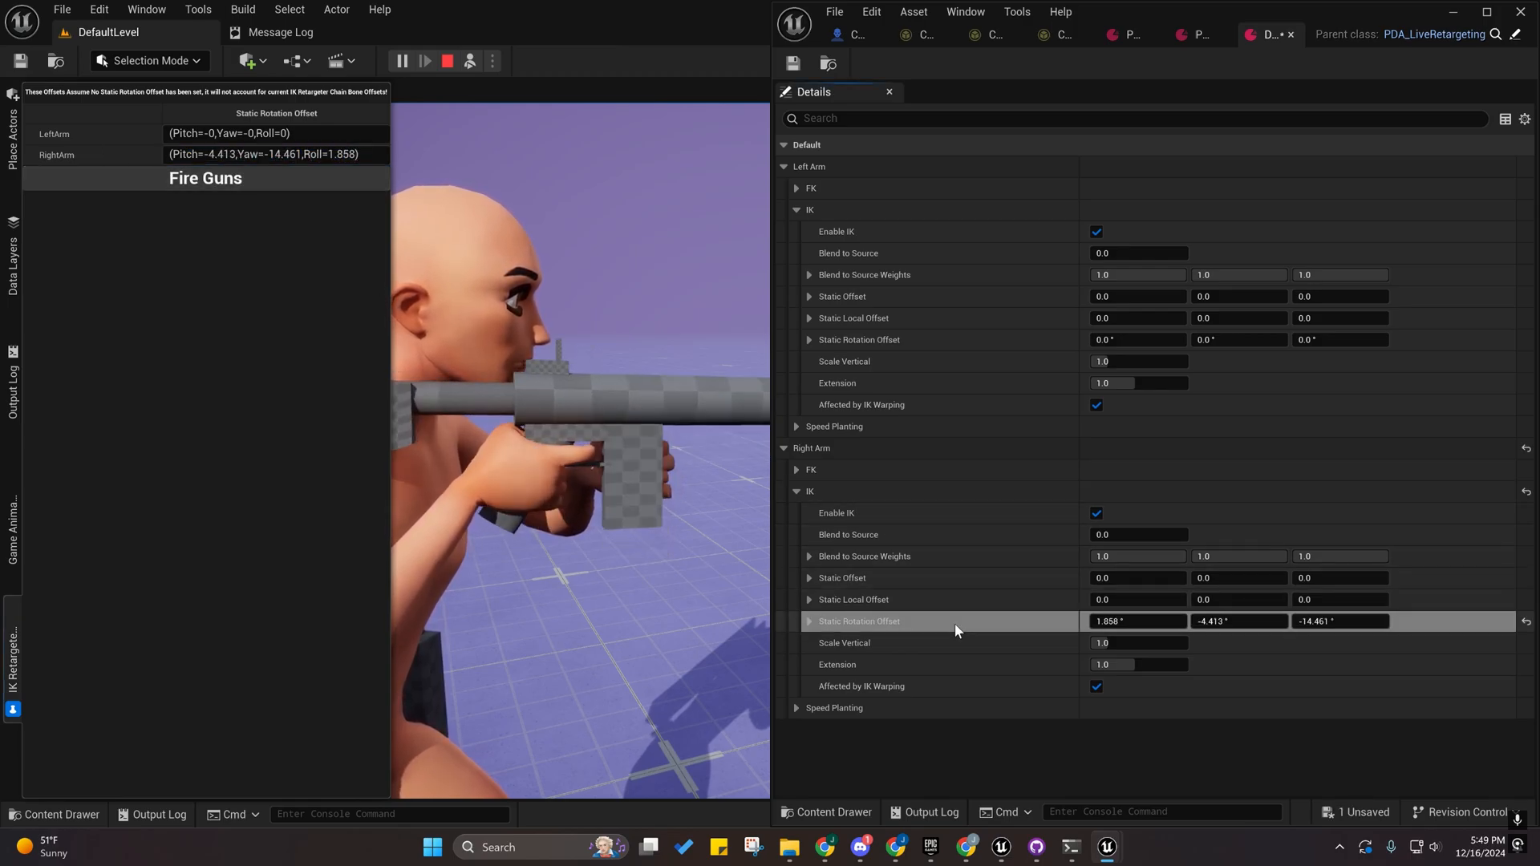
left_click(192, 176)
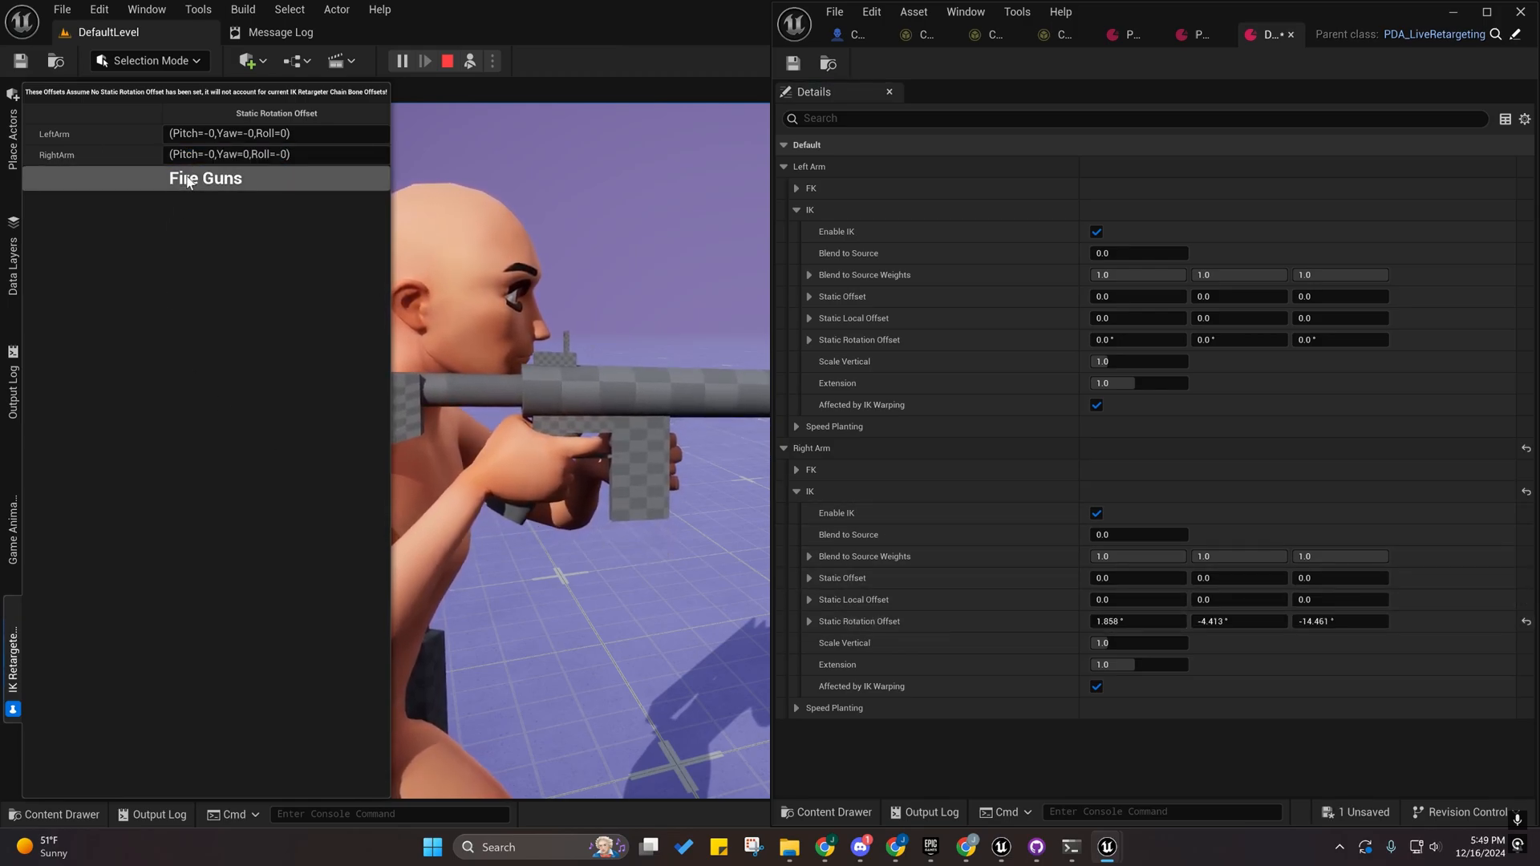
Adjust the right arm's static local offset in the M4A1 aiming asset to about X -8.50 and Z -5.10.
left_click(13, 710)
left_click(412, 519)
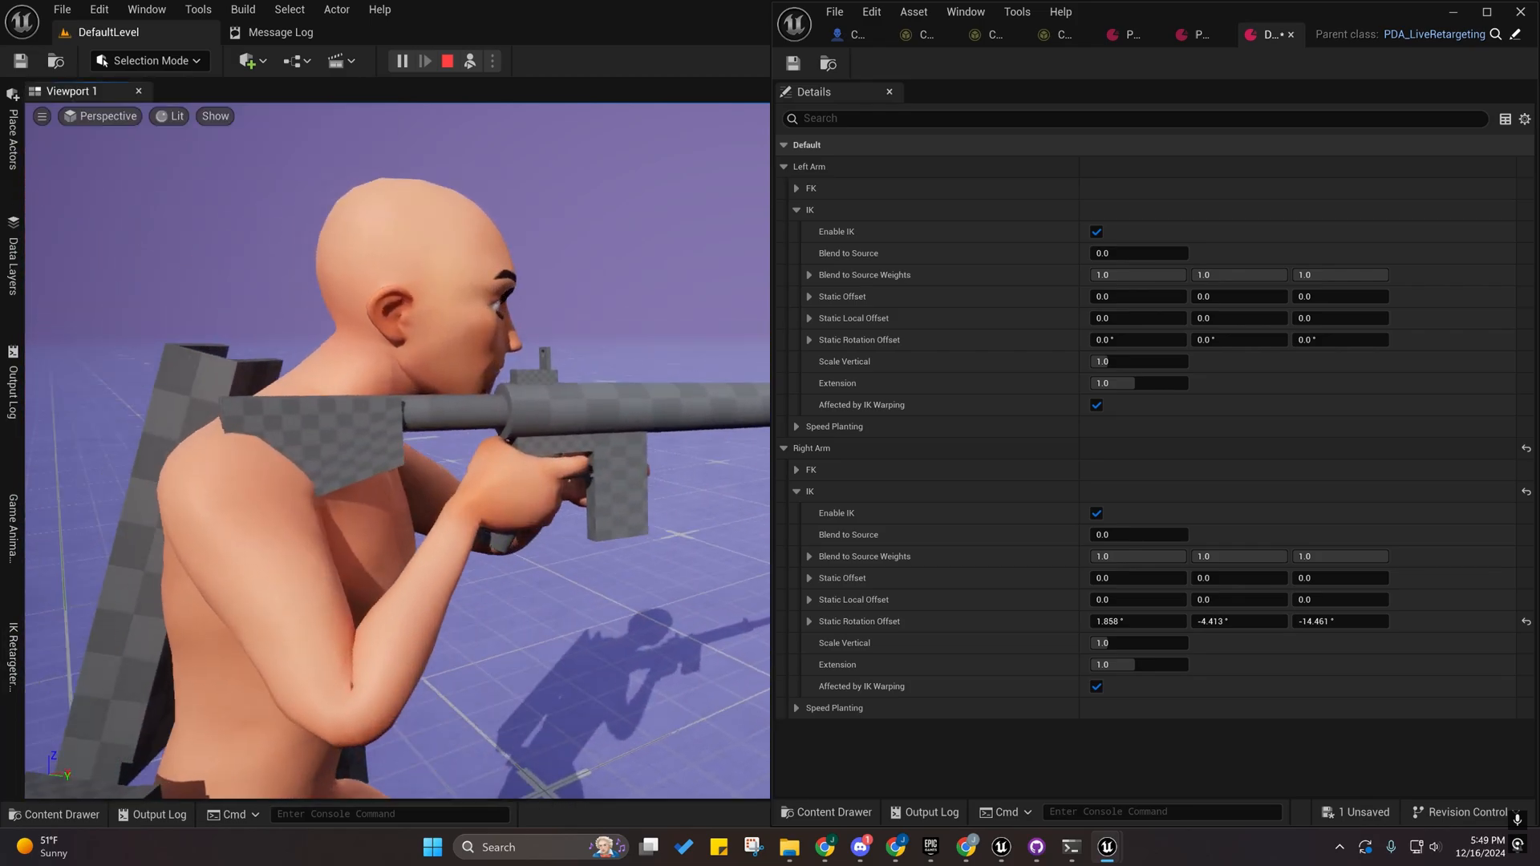
key("shift+F1")
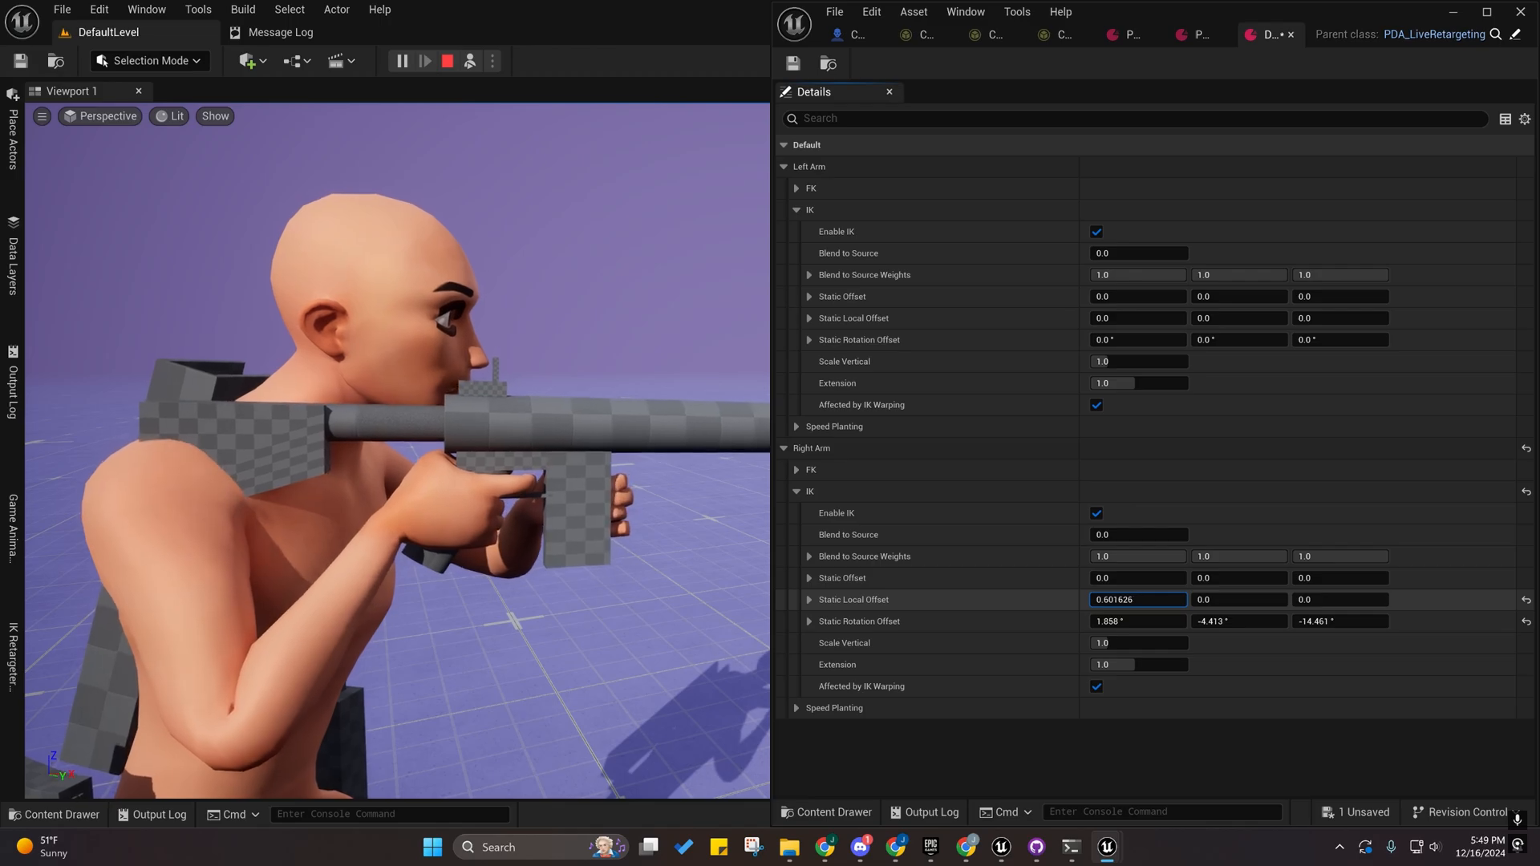
left_click_drag(1137, 599, 1121, 599)
left_click_drag(1339, 599, 1341, 599)
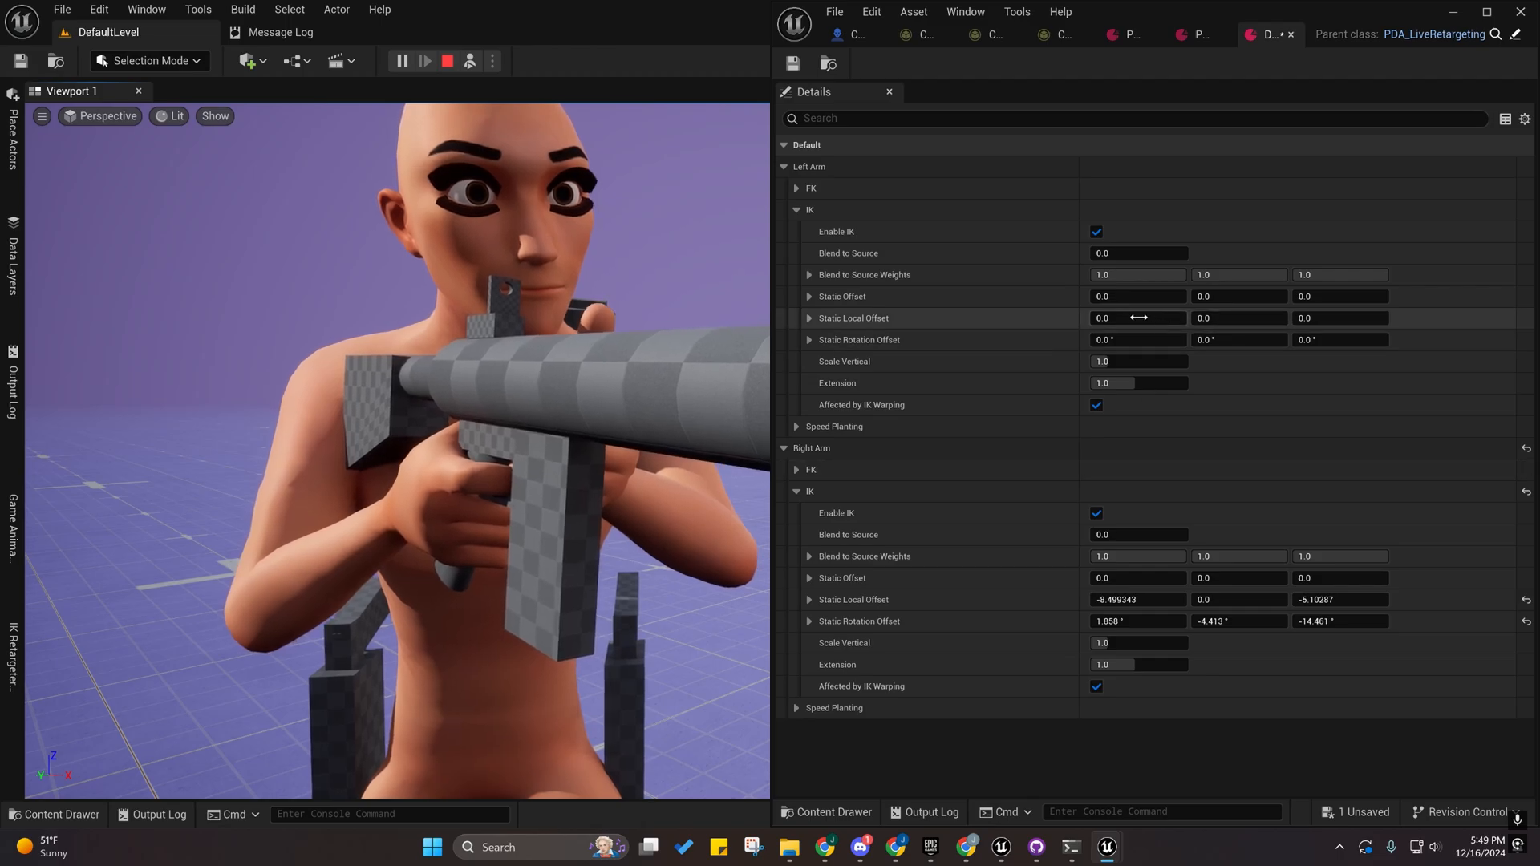
Adjust the left arm's static local offset to about X 9.21, Y -3.23, Z 2.76 so its hand grips the rifle, and save.
mouse_move(1137, 318)
left_mouse_down()
mouse_move(1195, 318)
mouse_move(1133, 319)
left_mouse_up()
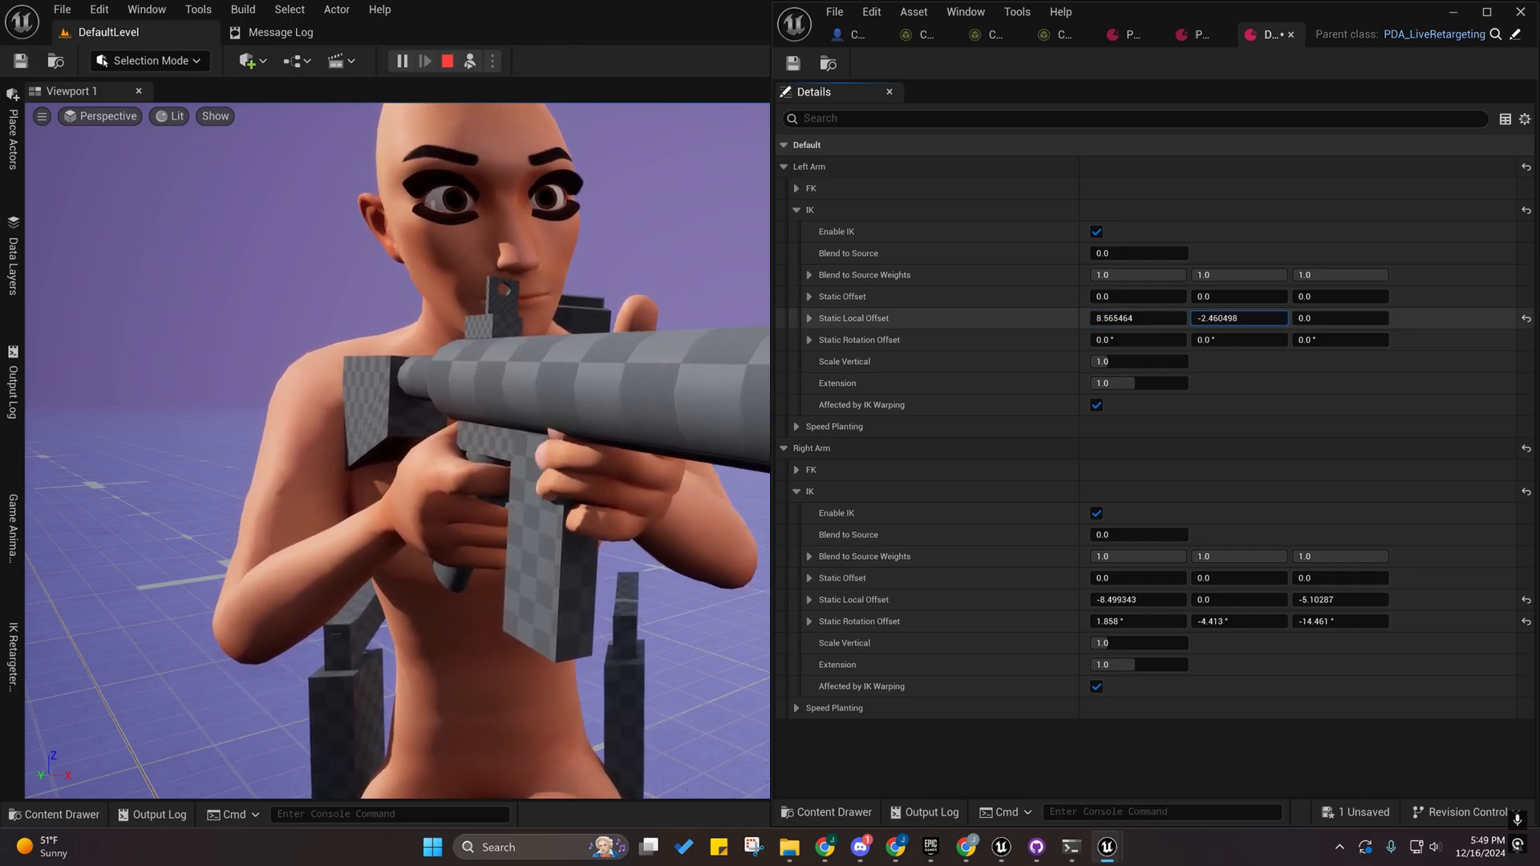
mouse_move(1239, 319)
left_mouse_down()
mouse_move(1208, 318)
mouse_move(1235, 319)
left_mouse_up()
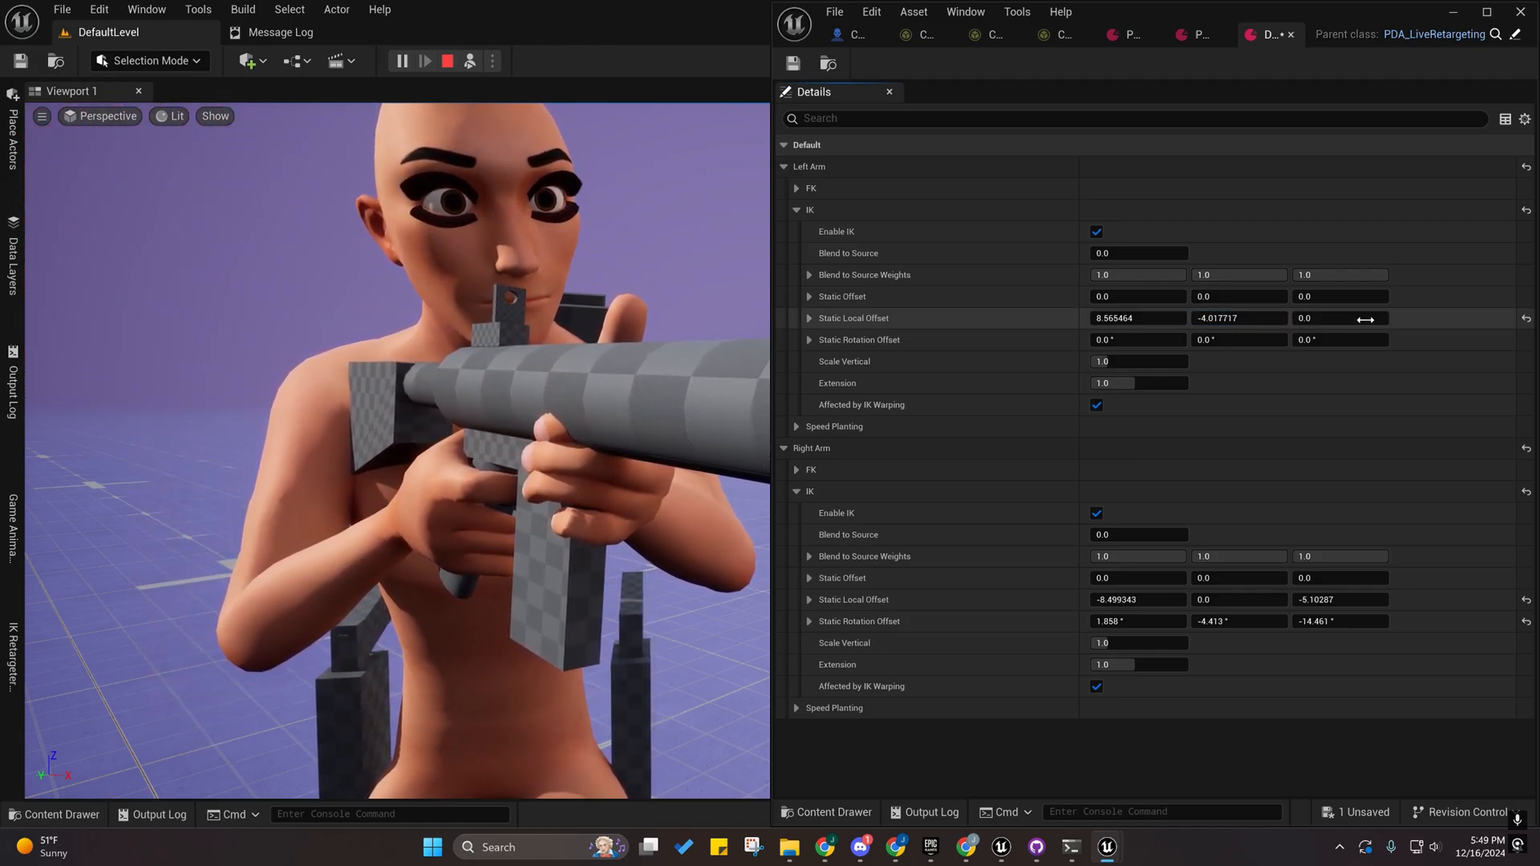
left_click_drag(1340, 318, 1346, 319)
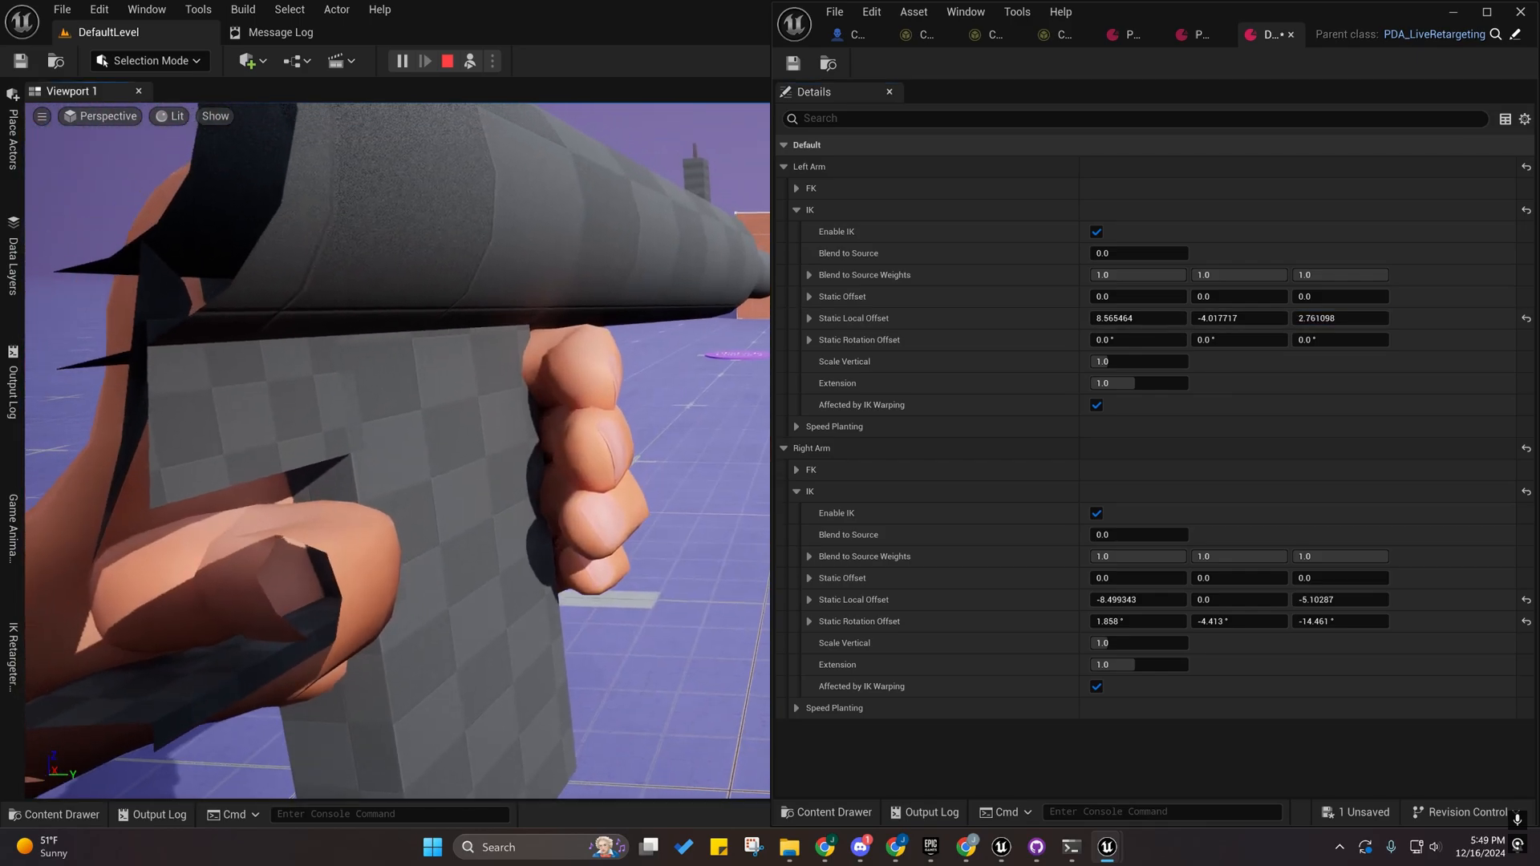
left_click_drag(1194, 319, 1141, 318)
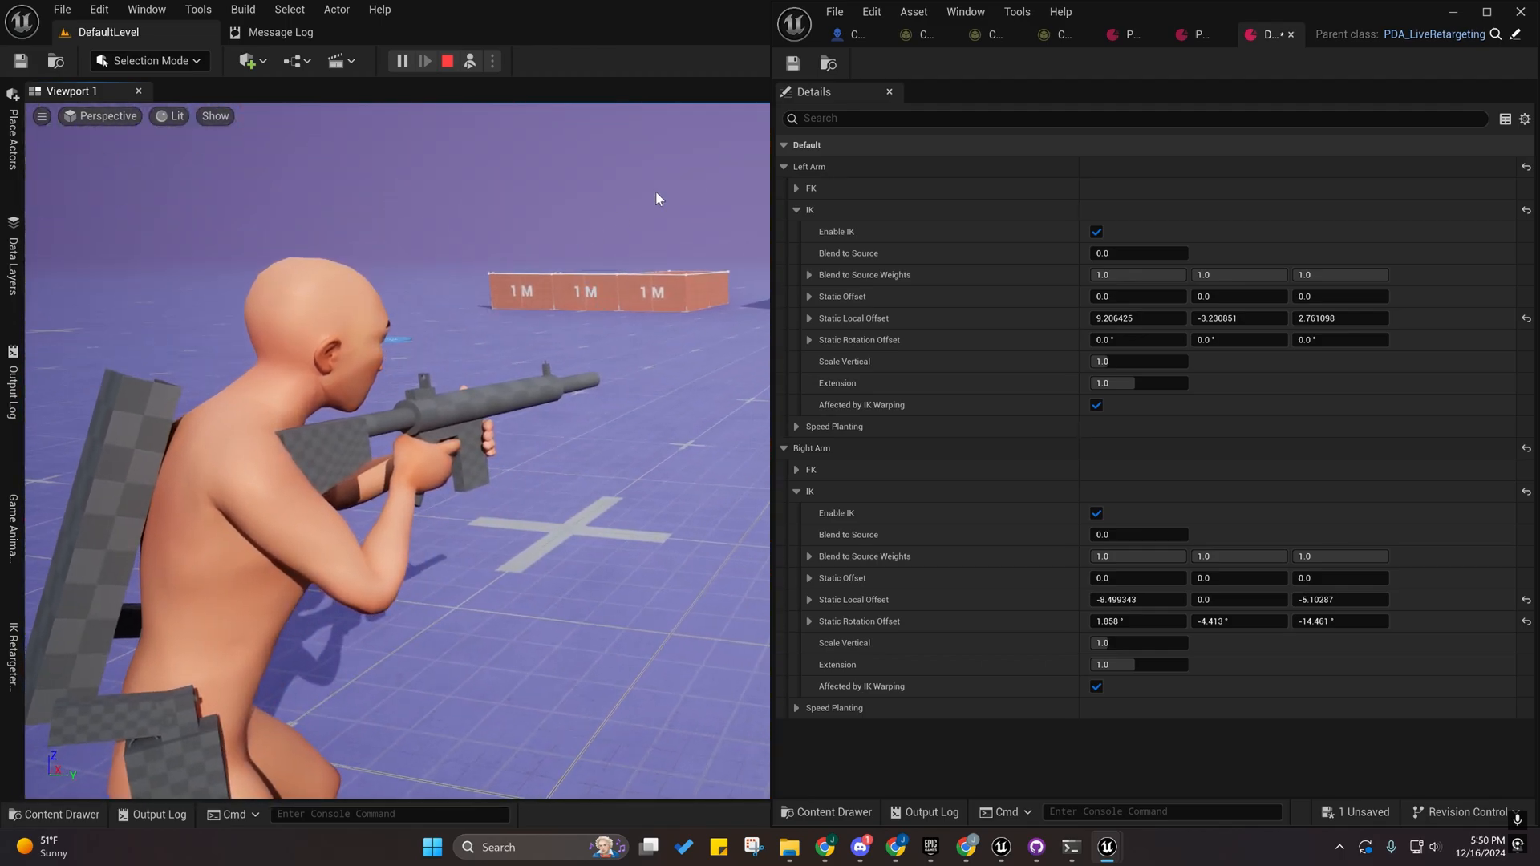
Put the character in the ready stance and set DA_LR_UE4_M4A1_Ready's left arm static local offset to about 5.59, -2.67, 2.32.
left_click(470, 62)
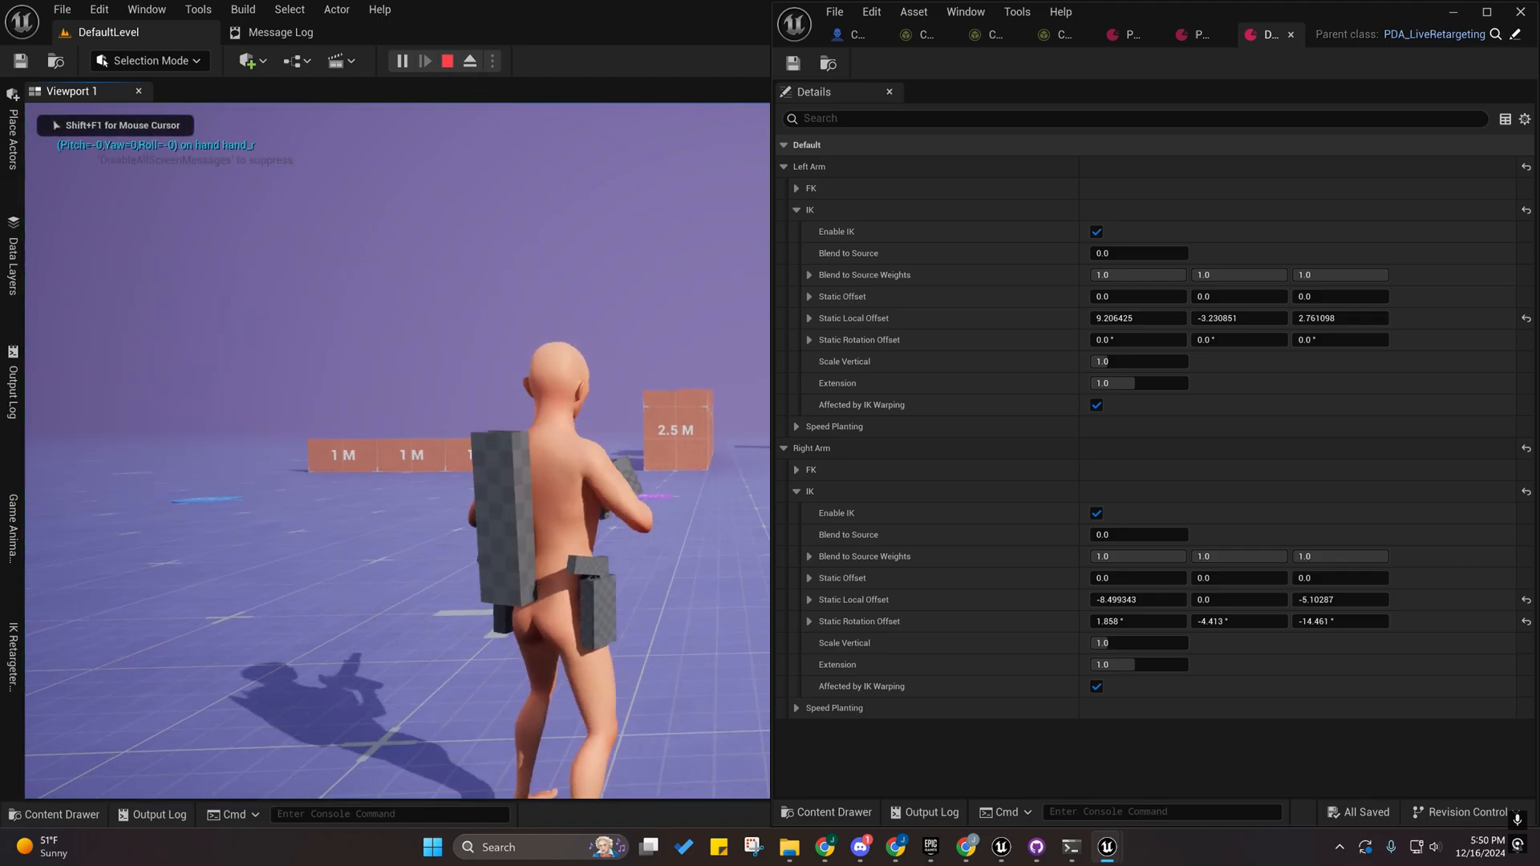
key("F8")
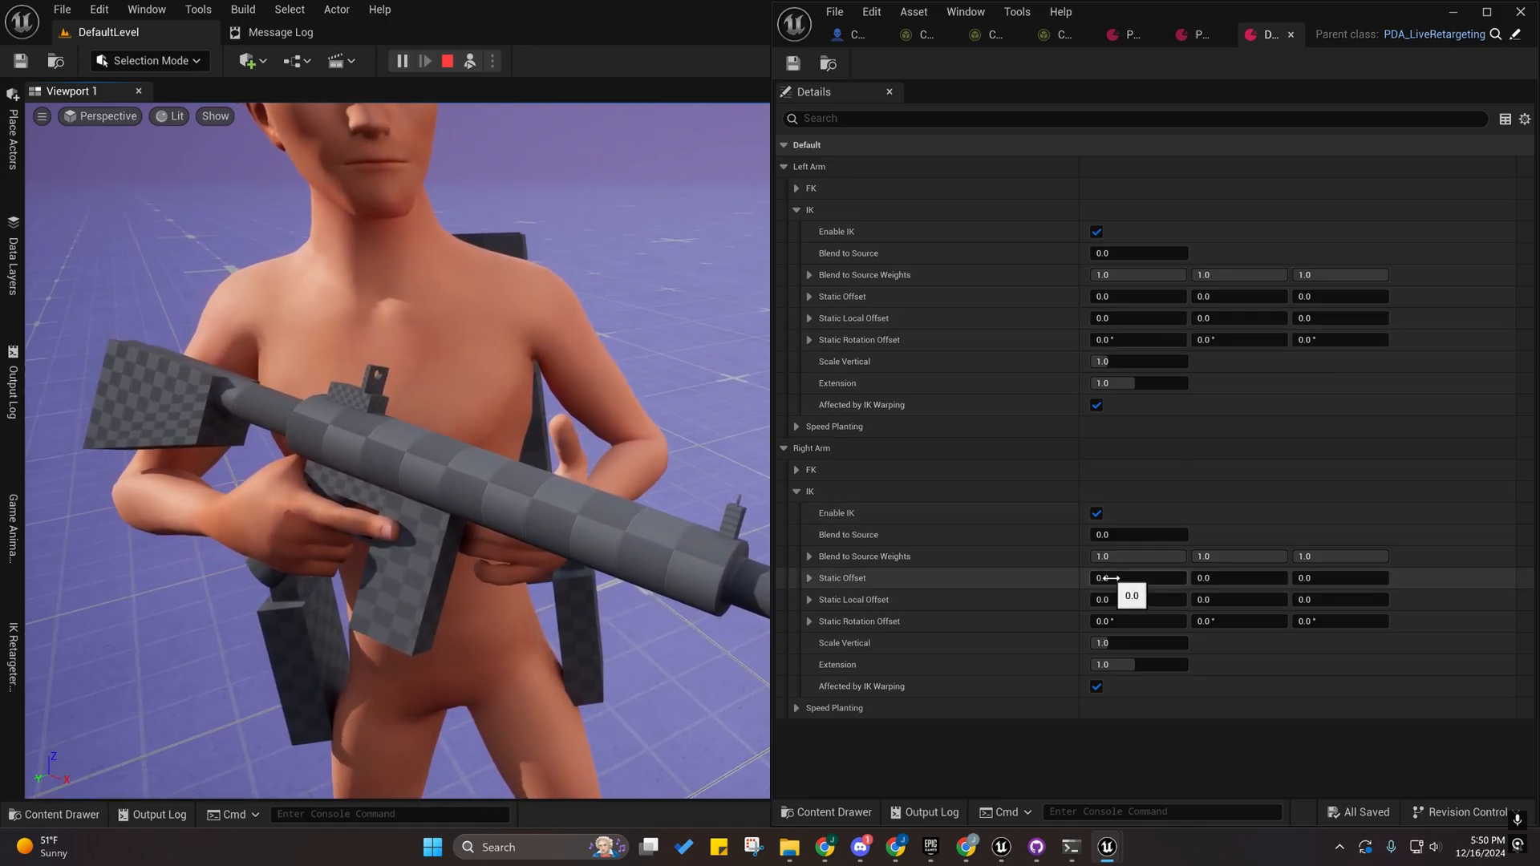
left_click_drag(1105, 319, 1123, 318)
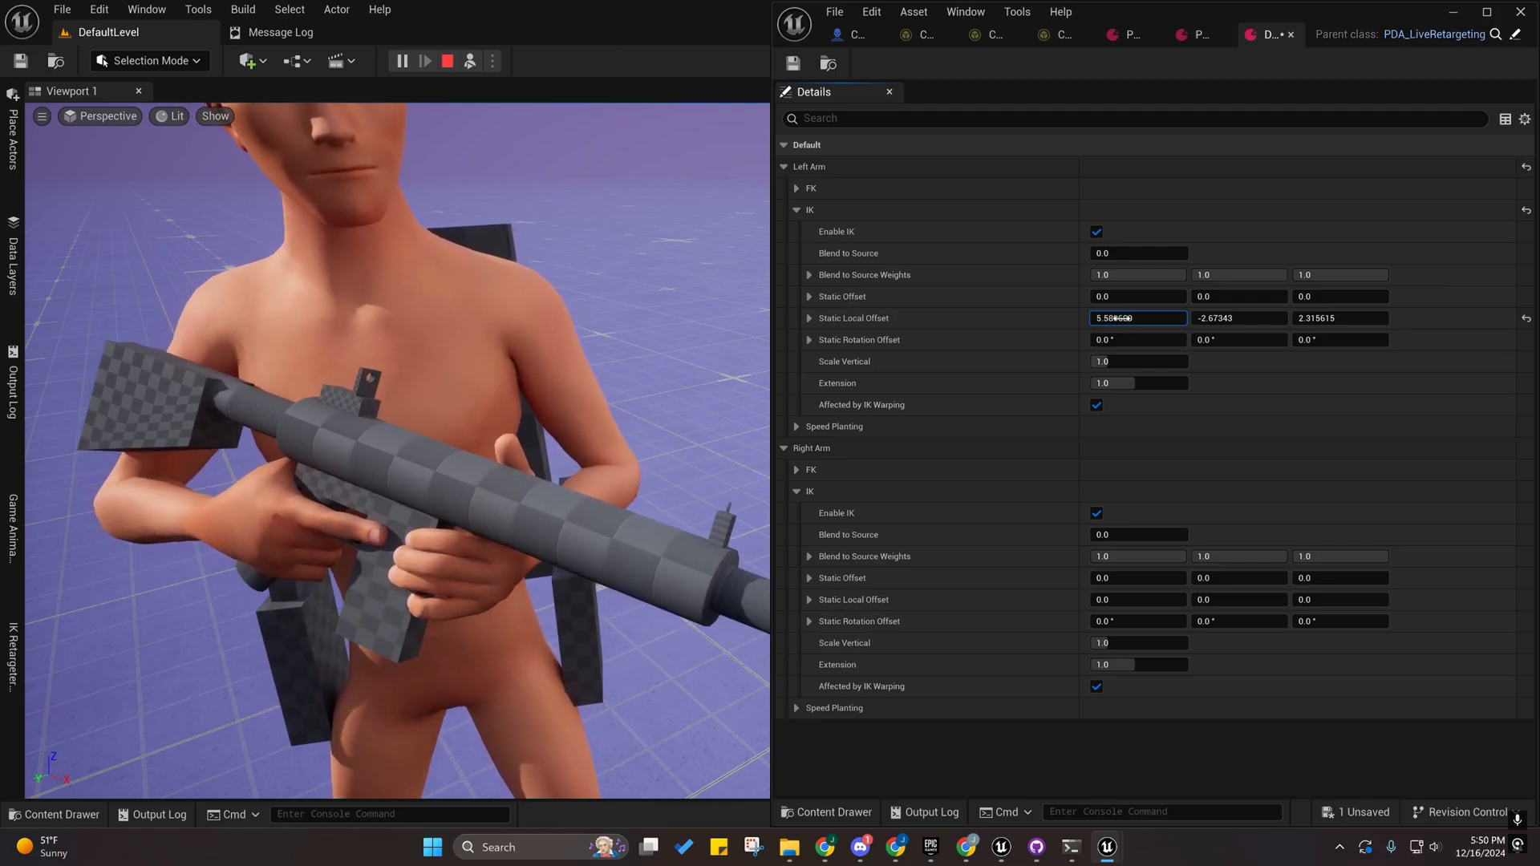
Refine the ready stance's left arm static local offset to about X 6.75 and Y -3.04, then save and close the asset.
right_click_drag(397, 451, 184, 425)
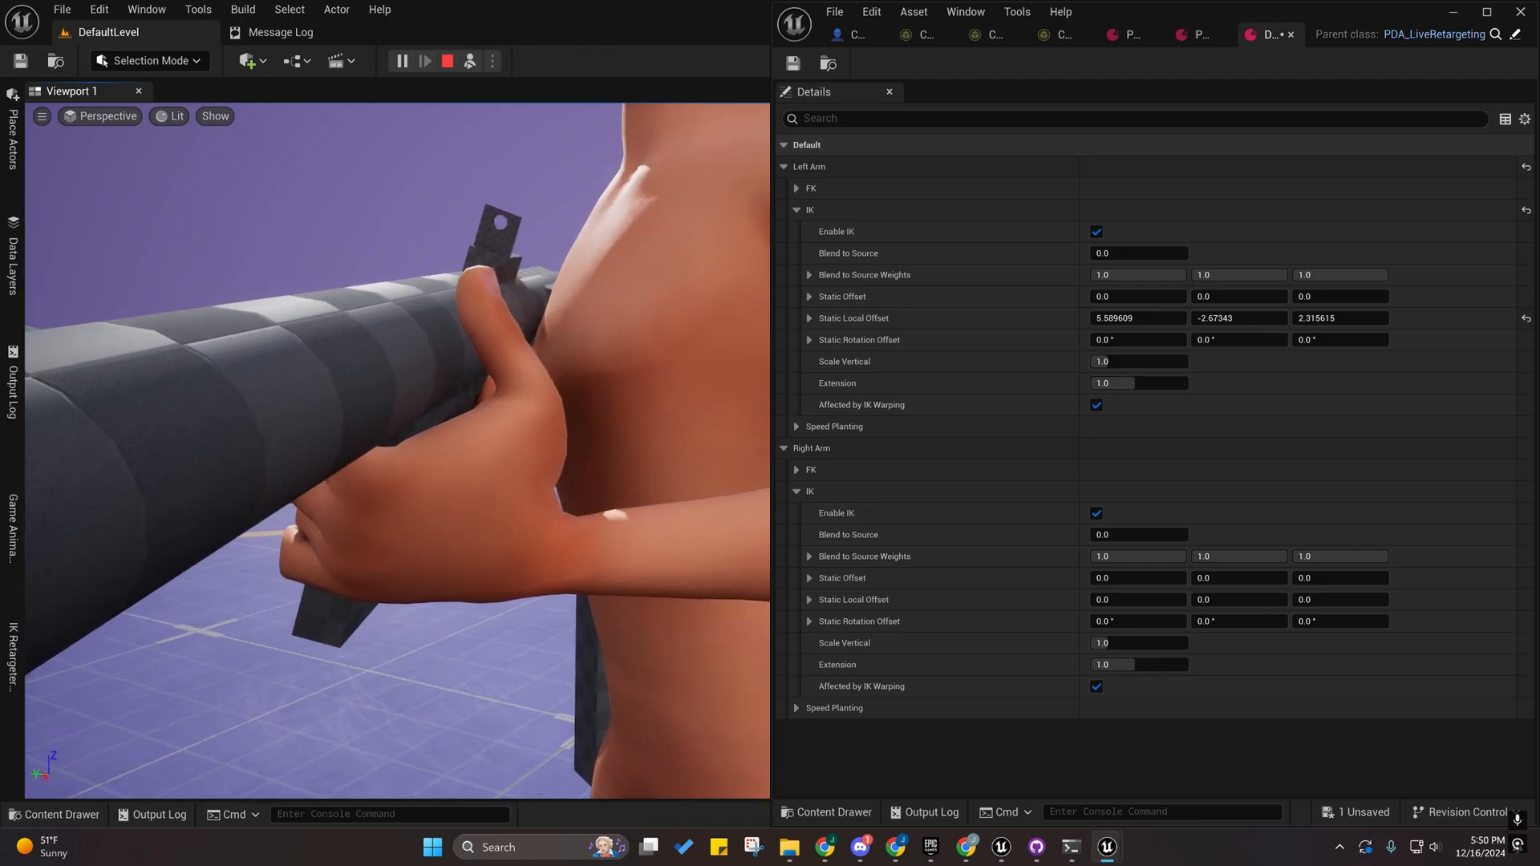
right_click_drag(724, 325, 689, 330)
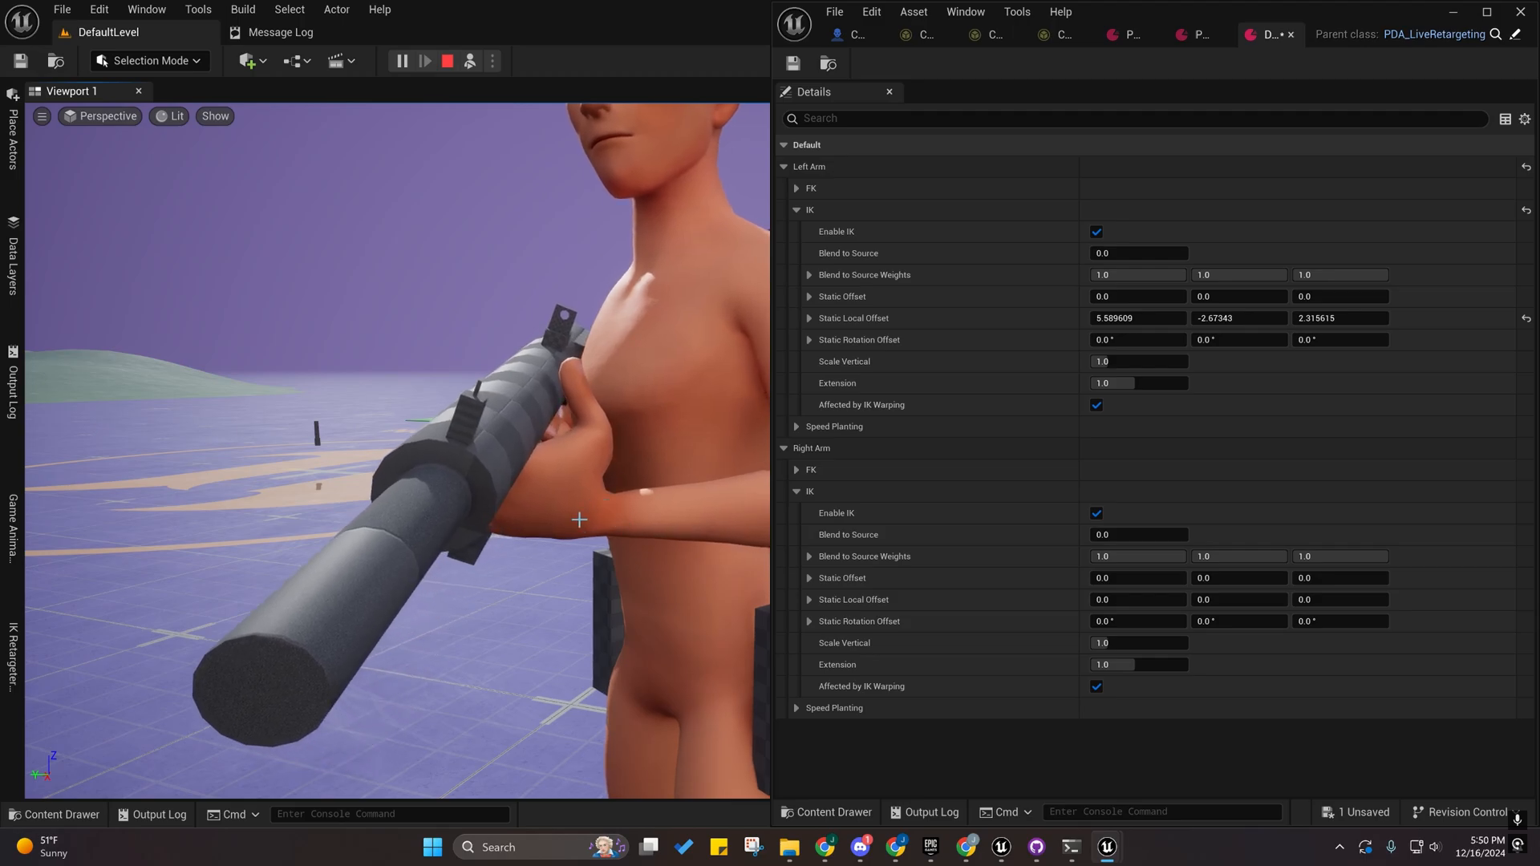
right_click_drag(603, 513, 584, 531)
key("w")
key("d")
right_click_drag(648, 477, 639, 450)
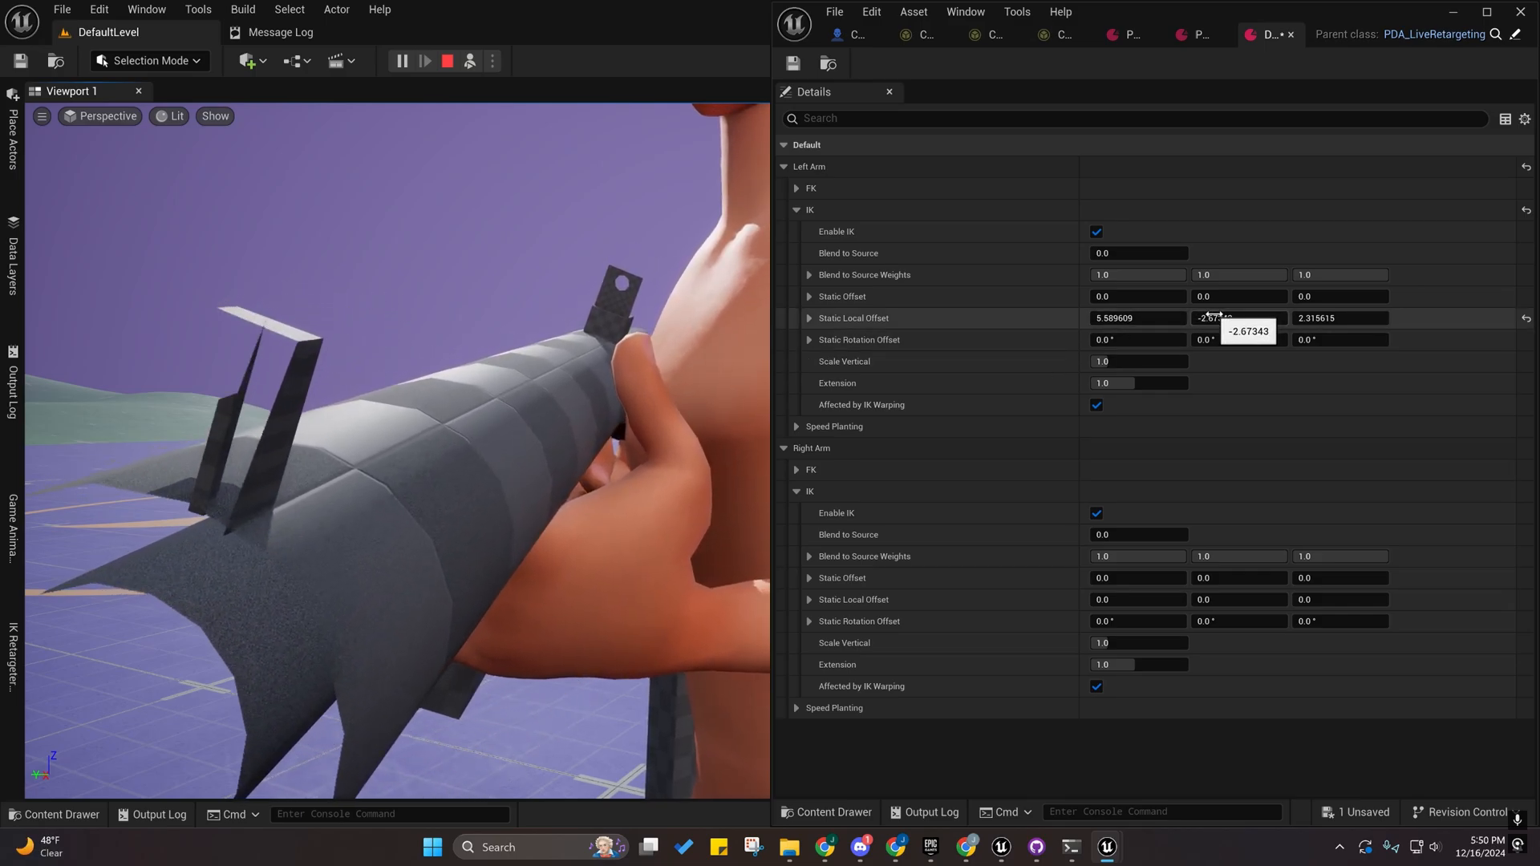
left_click_drag(1213, 315, 1113, 318)
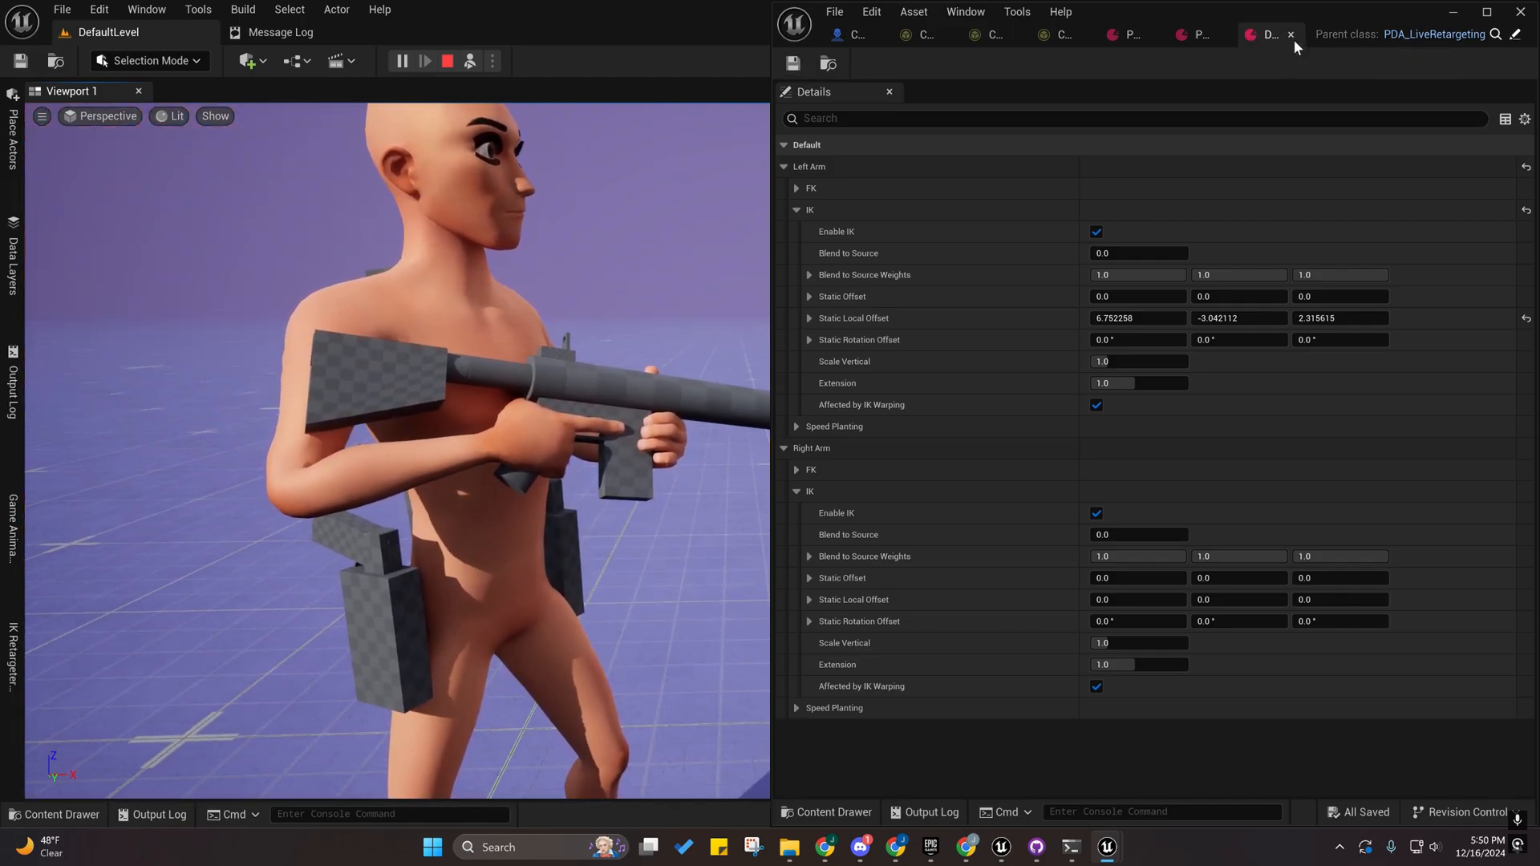
left_click(1291, 34)
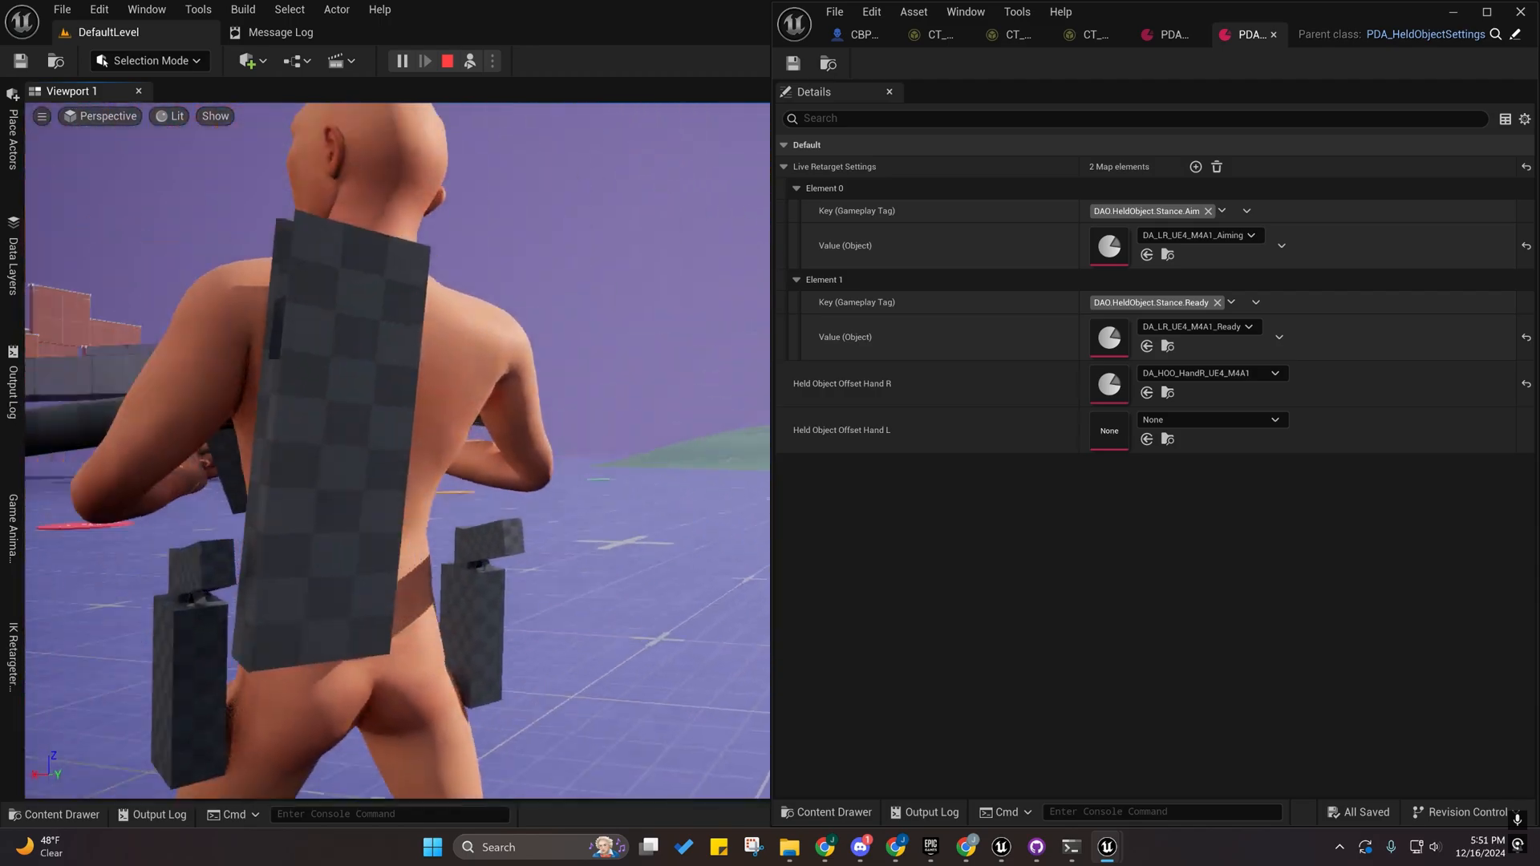
Examine both hands on the M4A1 in the ready stance from several sides of the character.
right_click_drag(746, 354, 537, 353)
key("d")
key("a")
right_click_drag(618, 385, 654, 410)
key("w")
key("d")
key("s")
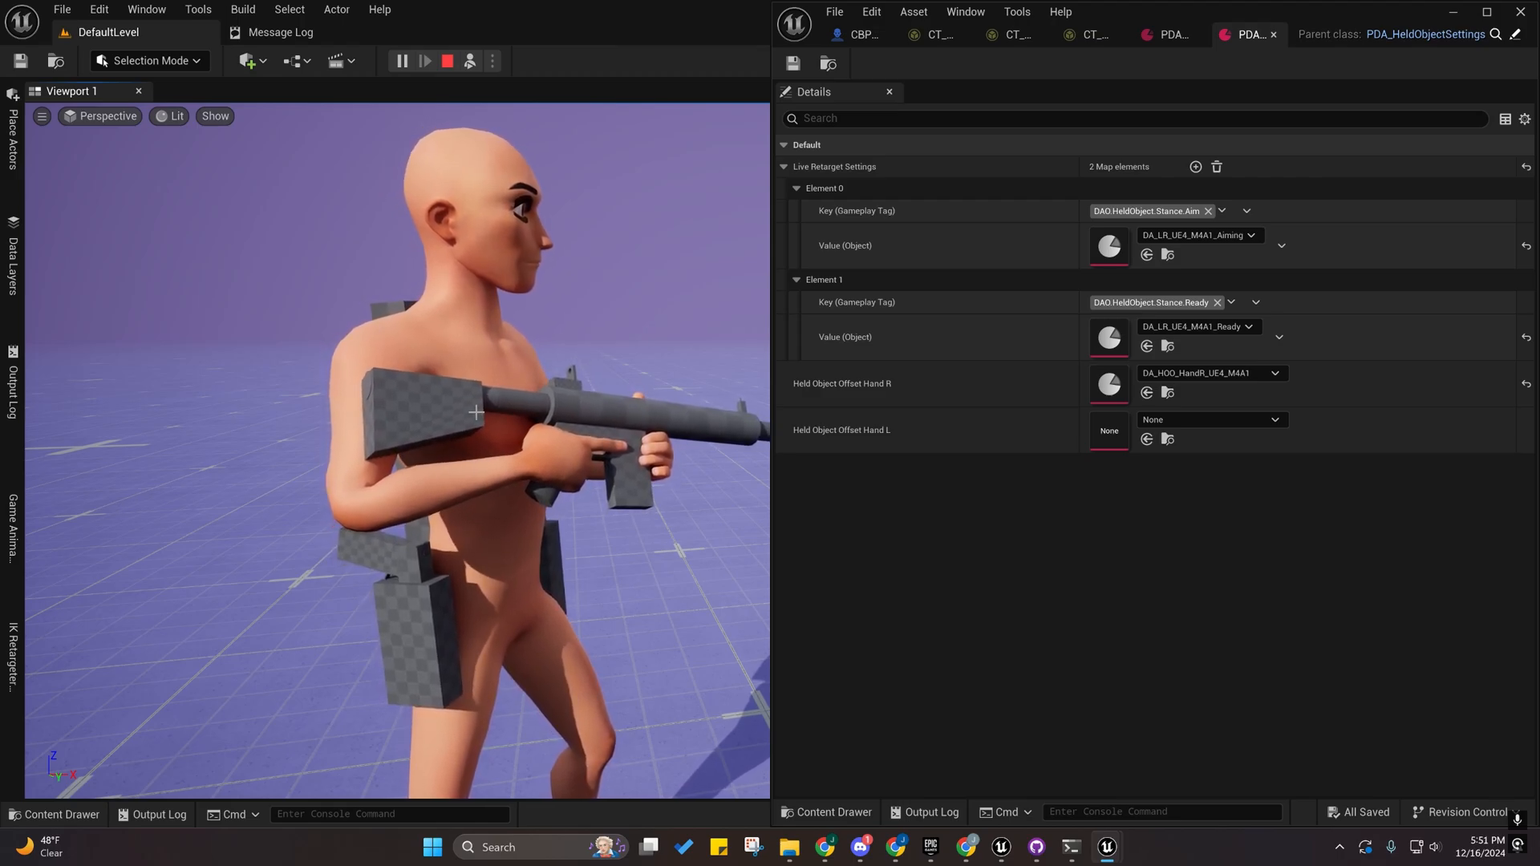
mouse_move(632, 373)
right_mouse_down()
mouse_move(654, 374)
mouse_move(623, 359)
right_mouse_up()
Take control of the character to check the rifle's aiming pose, holster the rifle, and detach from the character again.
left_click(478, 128)
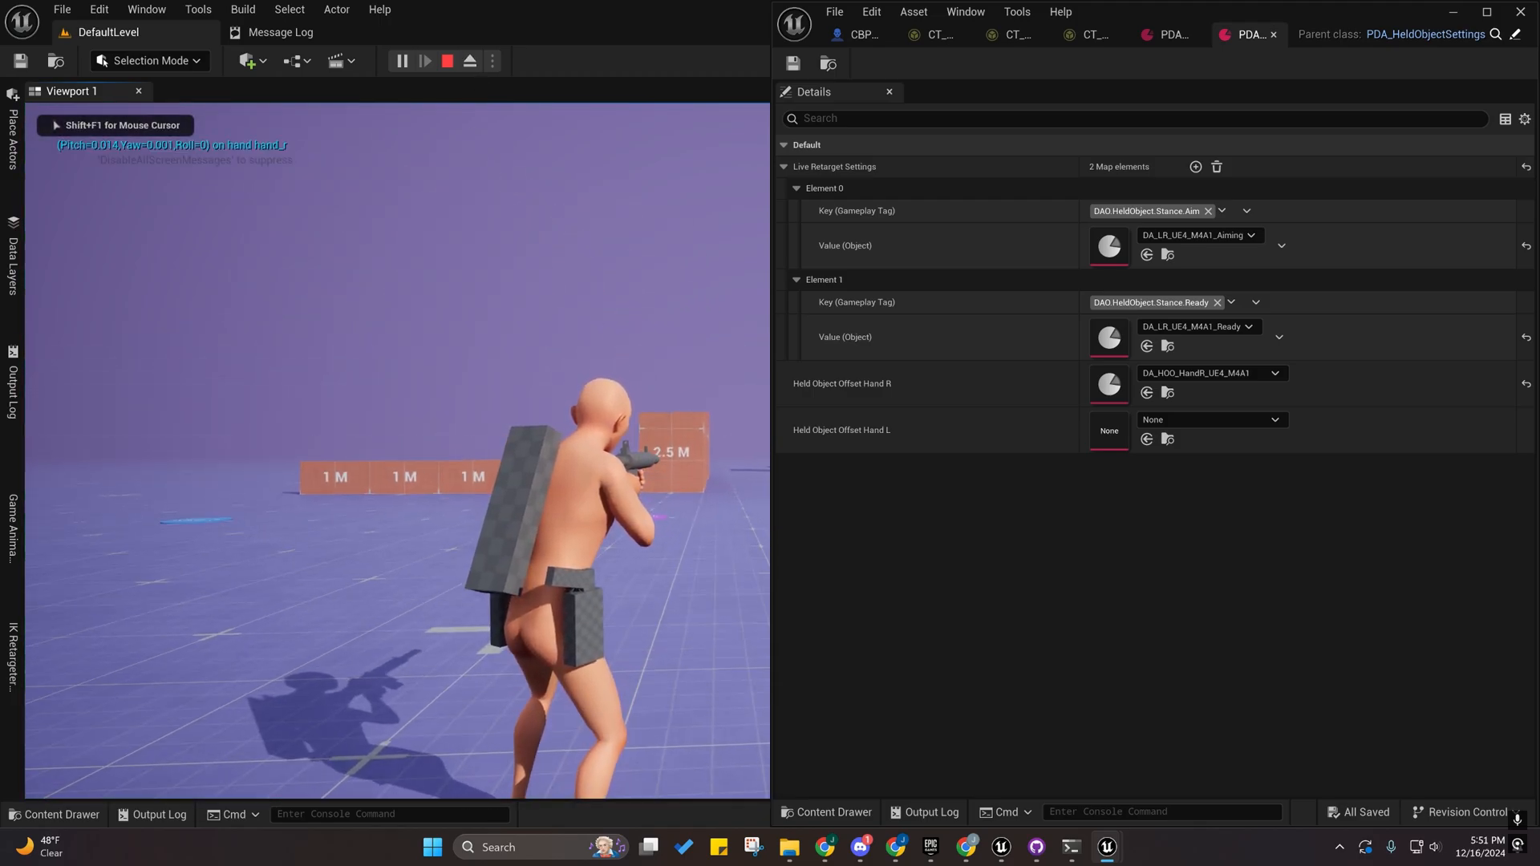
key("w")
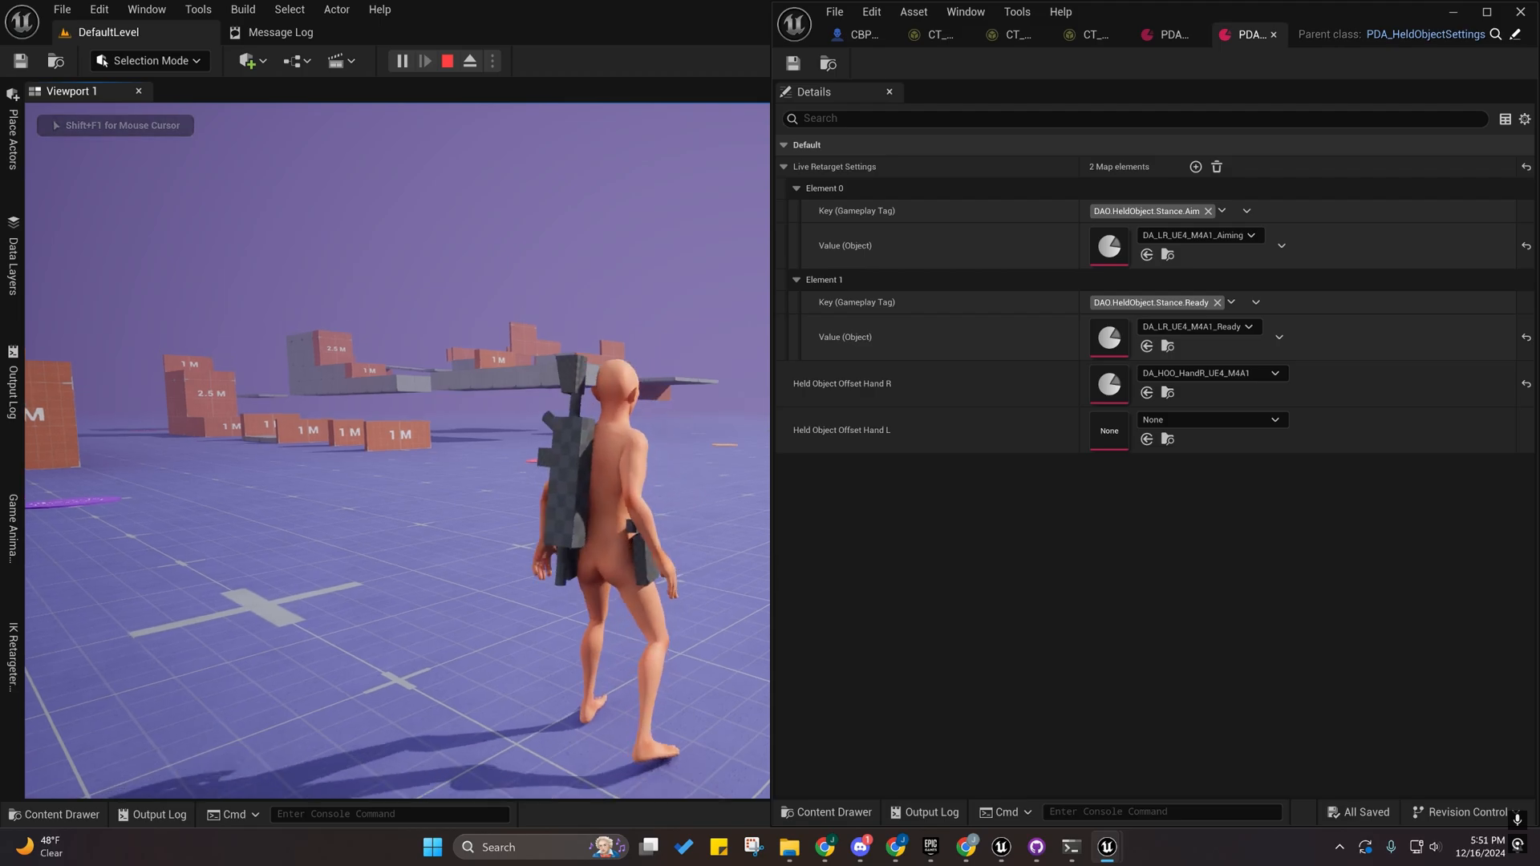
key("F8")
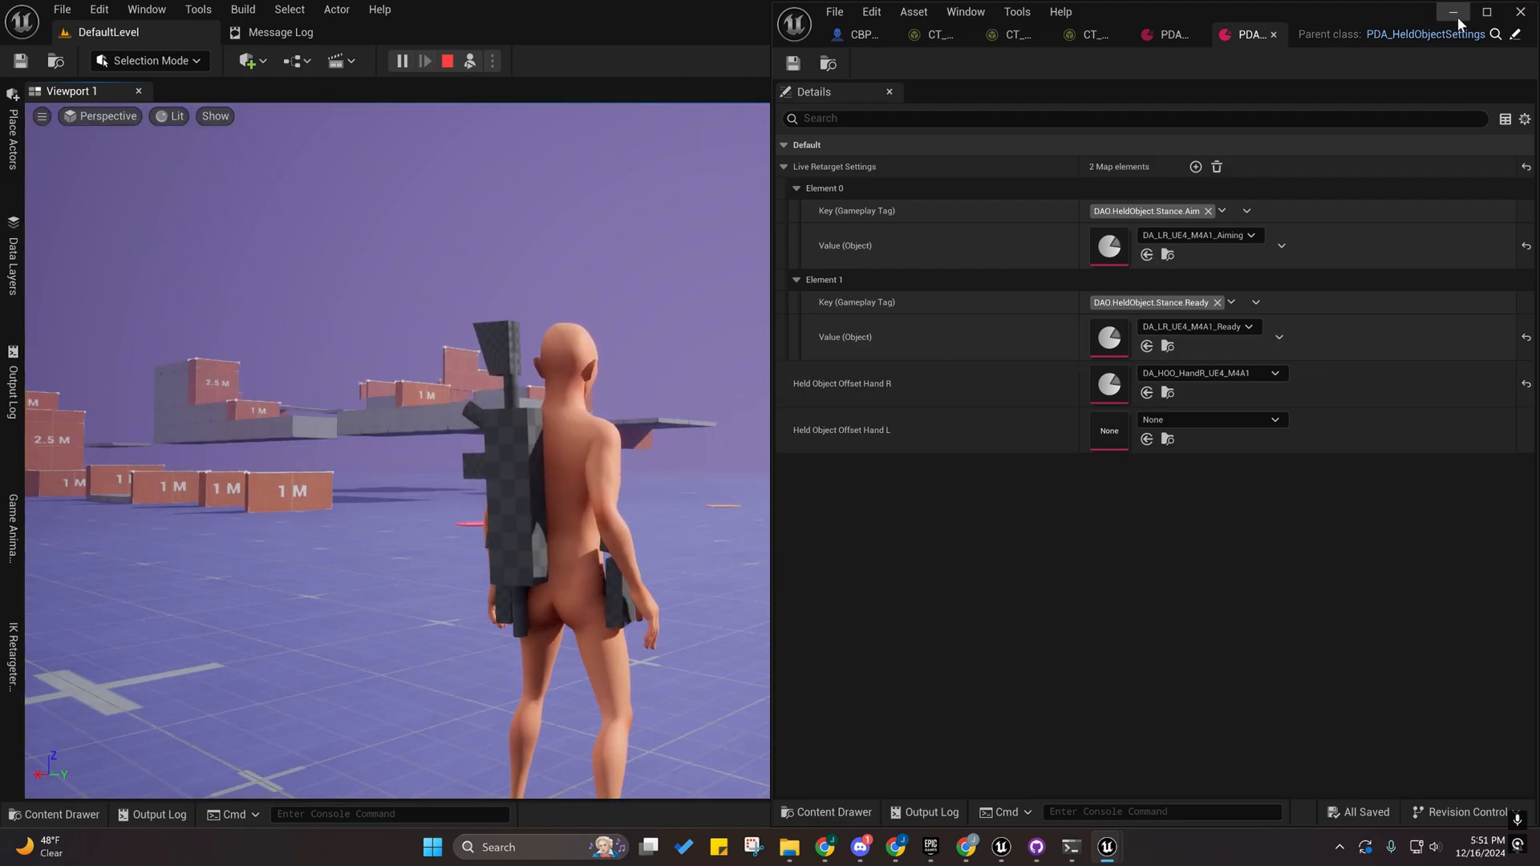
Minimize the asset editor window, resume control of the character, and pick up a flashlight to check how it is held.
left_click(1456, 18)
left_click(470, 62)
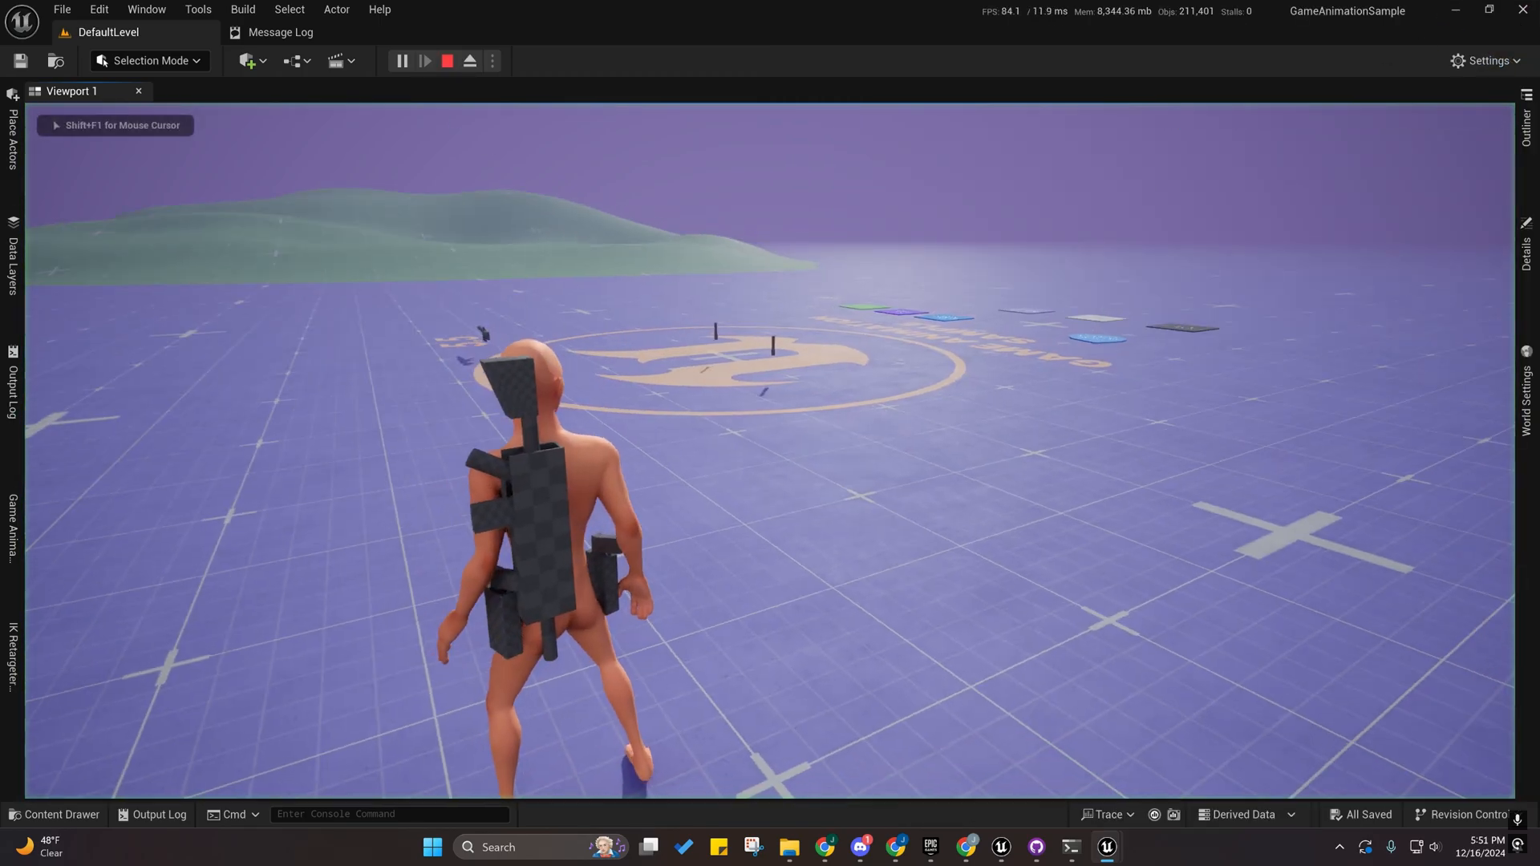
key("w")
key("w")
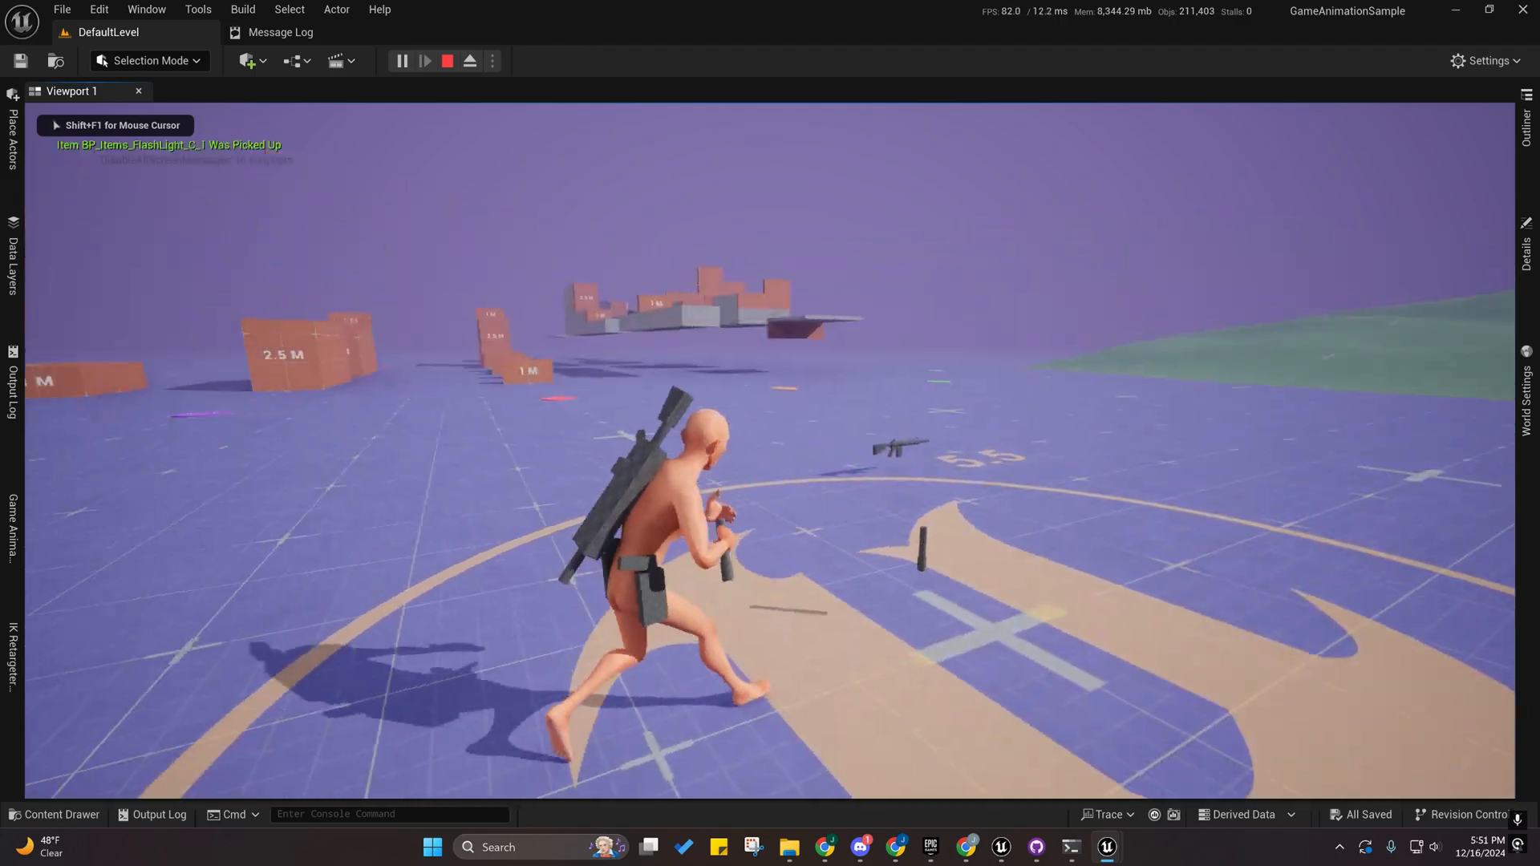
key("w")
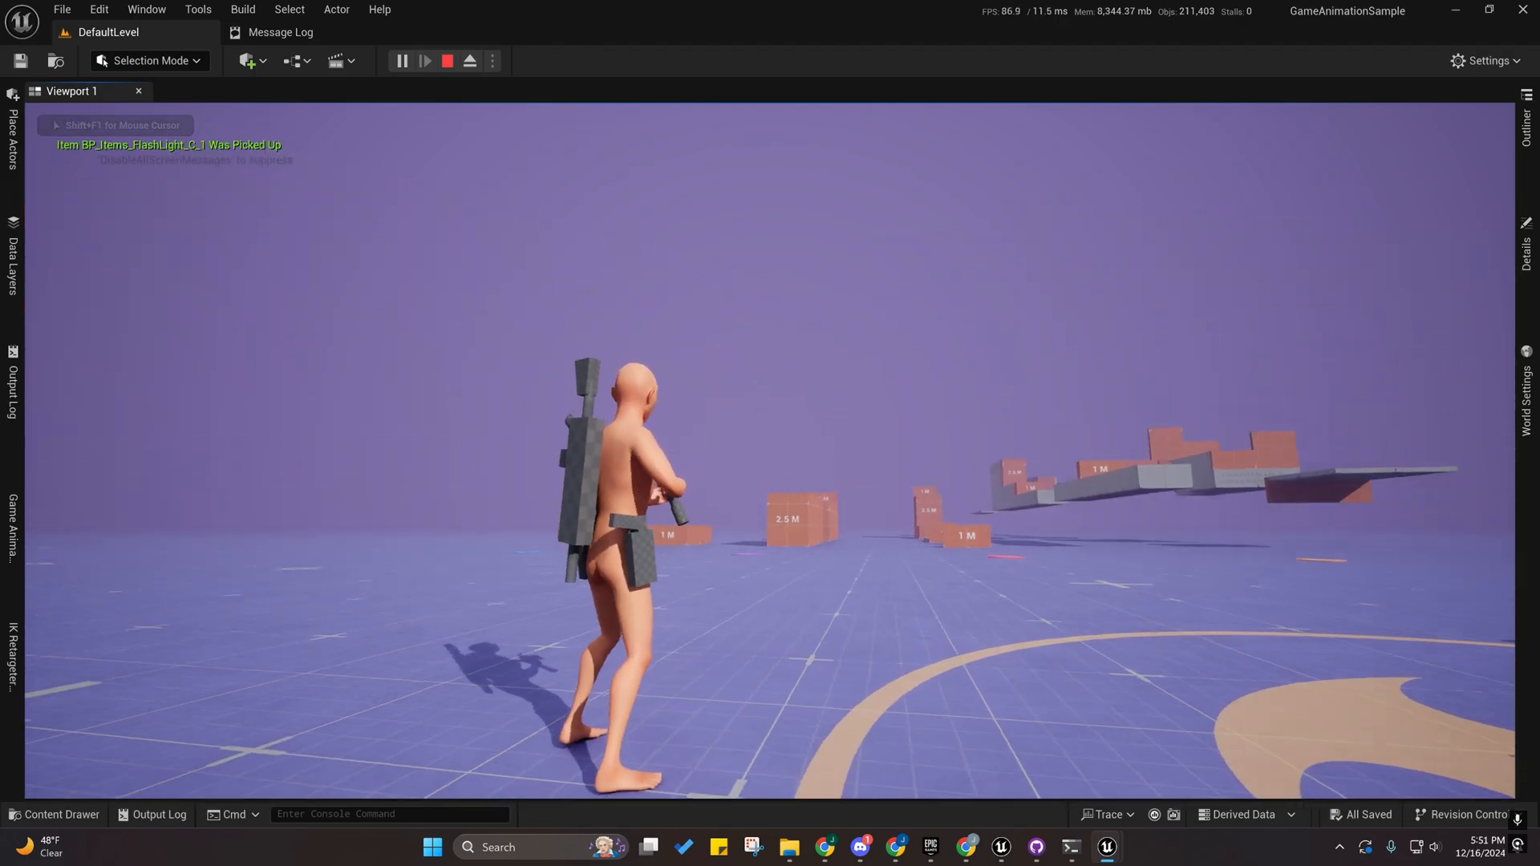
key("w")
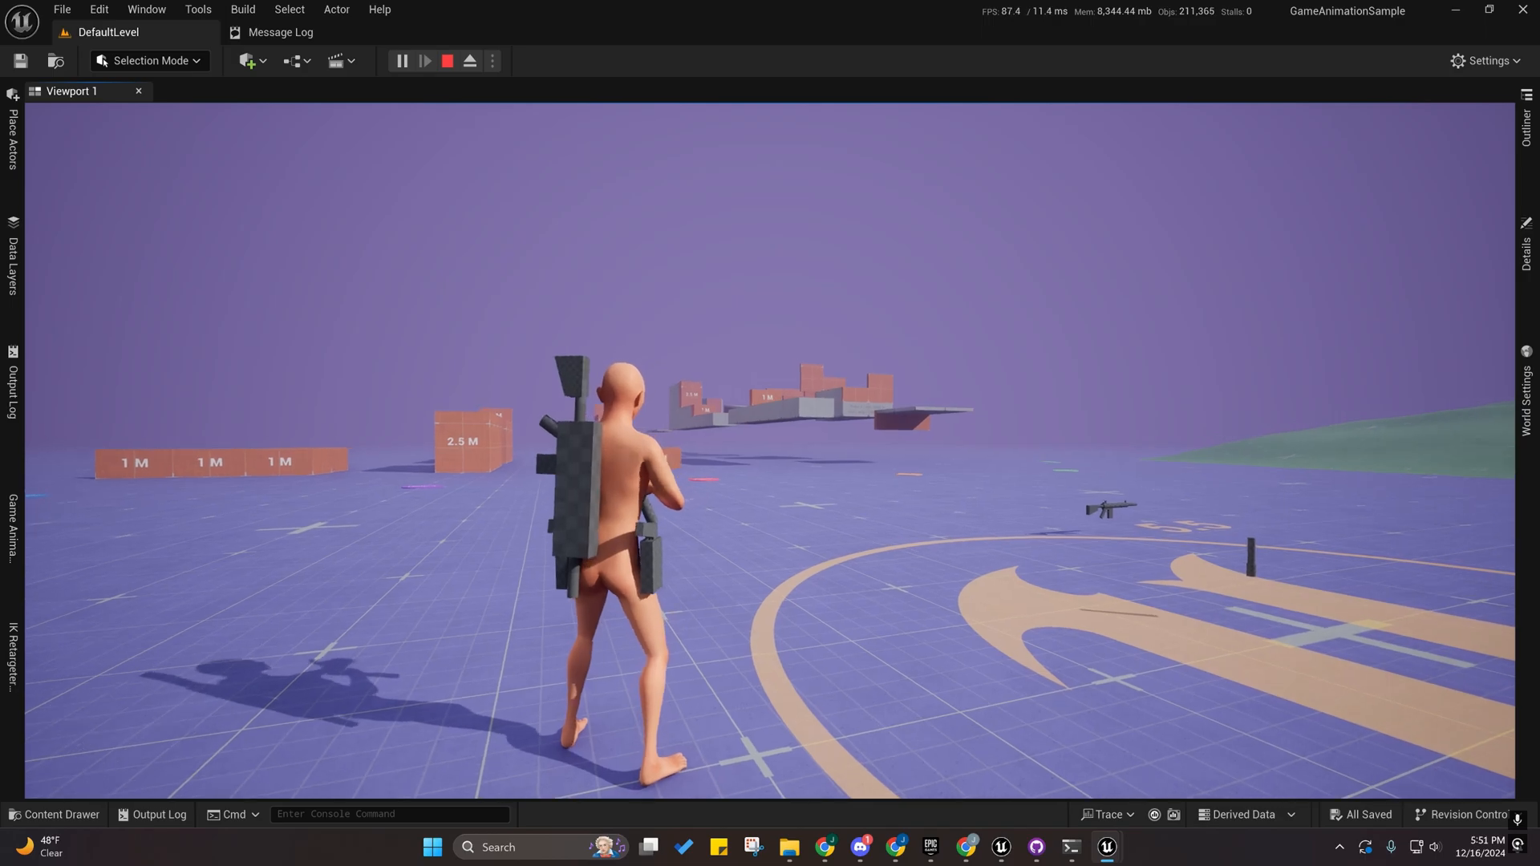
Aim with the flashlight, swap it for another flashlight to check the pose, and end the play session.
right_click(770, 451)
key("w")
key("e")
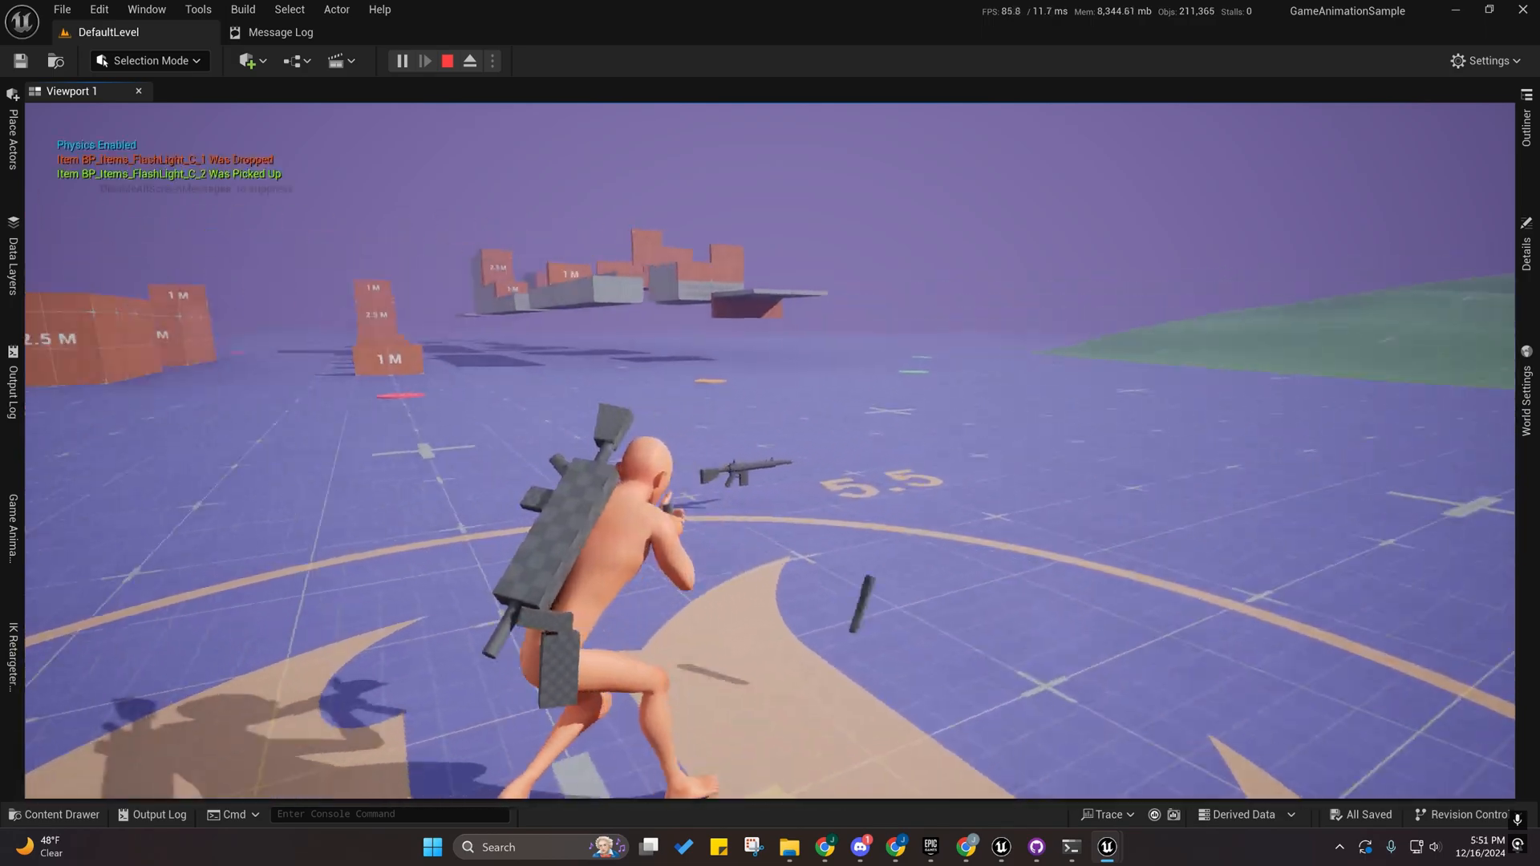
key("a")
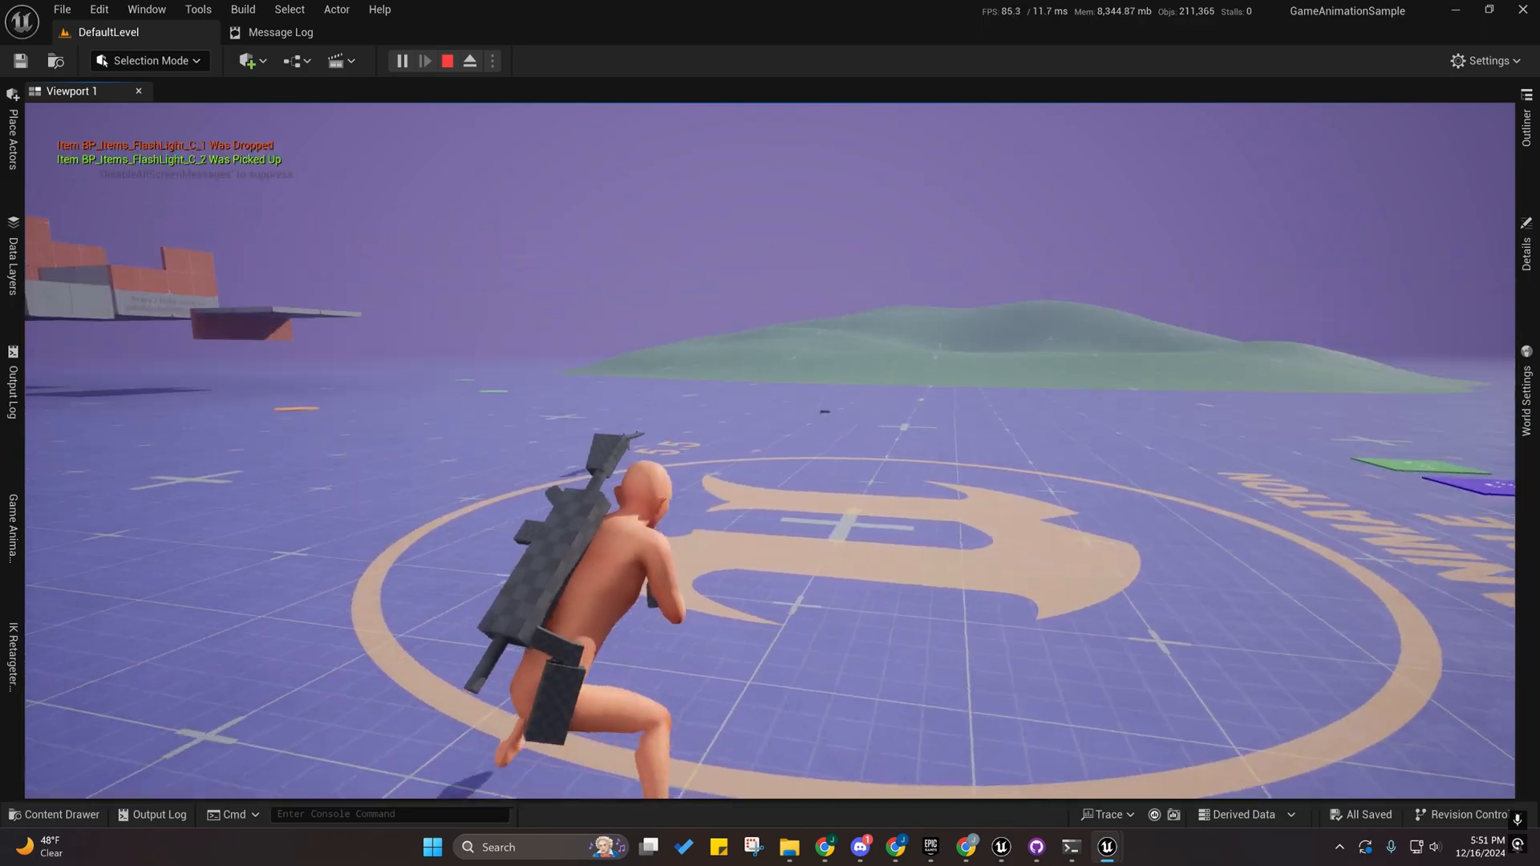
key("Escape")
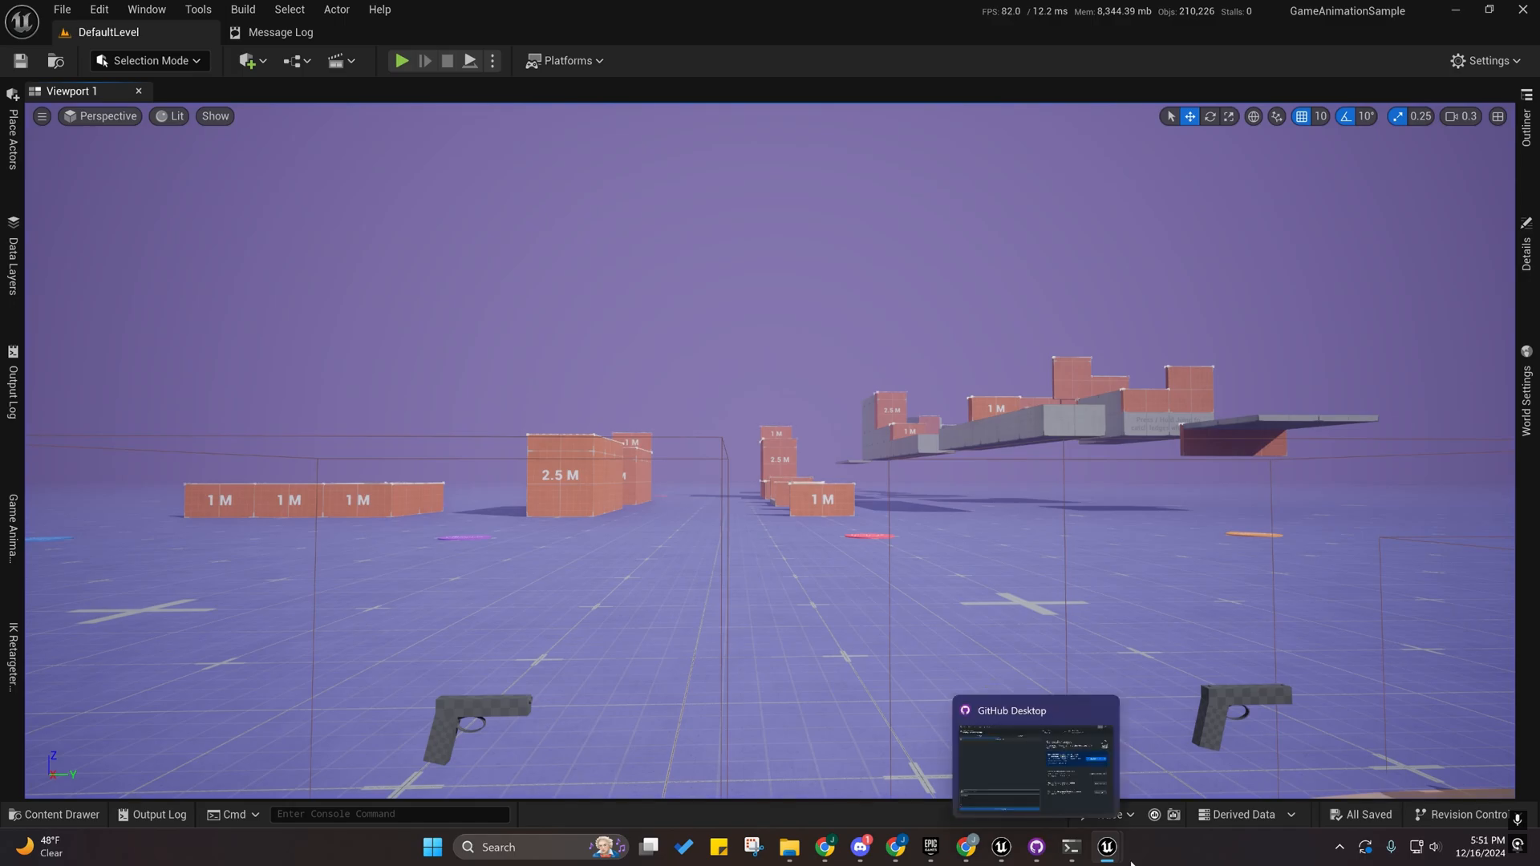
Reopen the asset editor window and compare Steve's CC4 result rows in the CT_CharData_FlashLight and CT_CharData_M4A1 template tables.
mouse_move(1108, 855)
left_click(1171, 785)
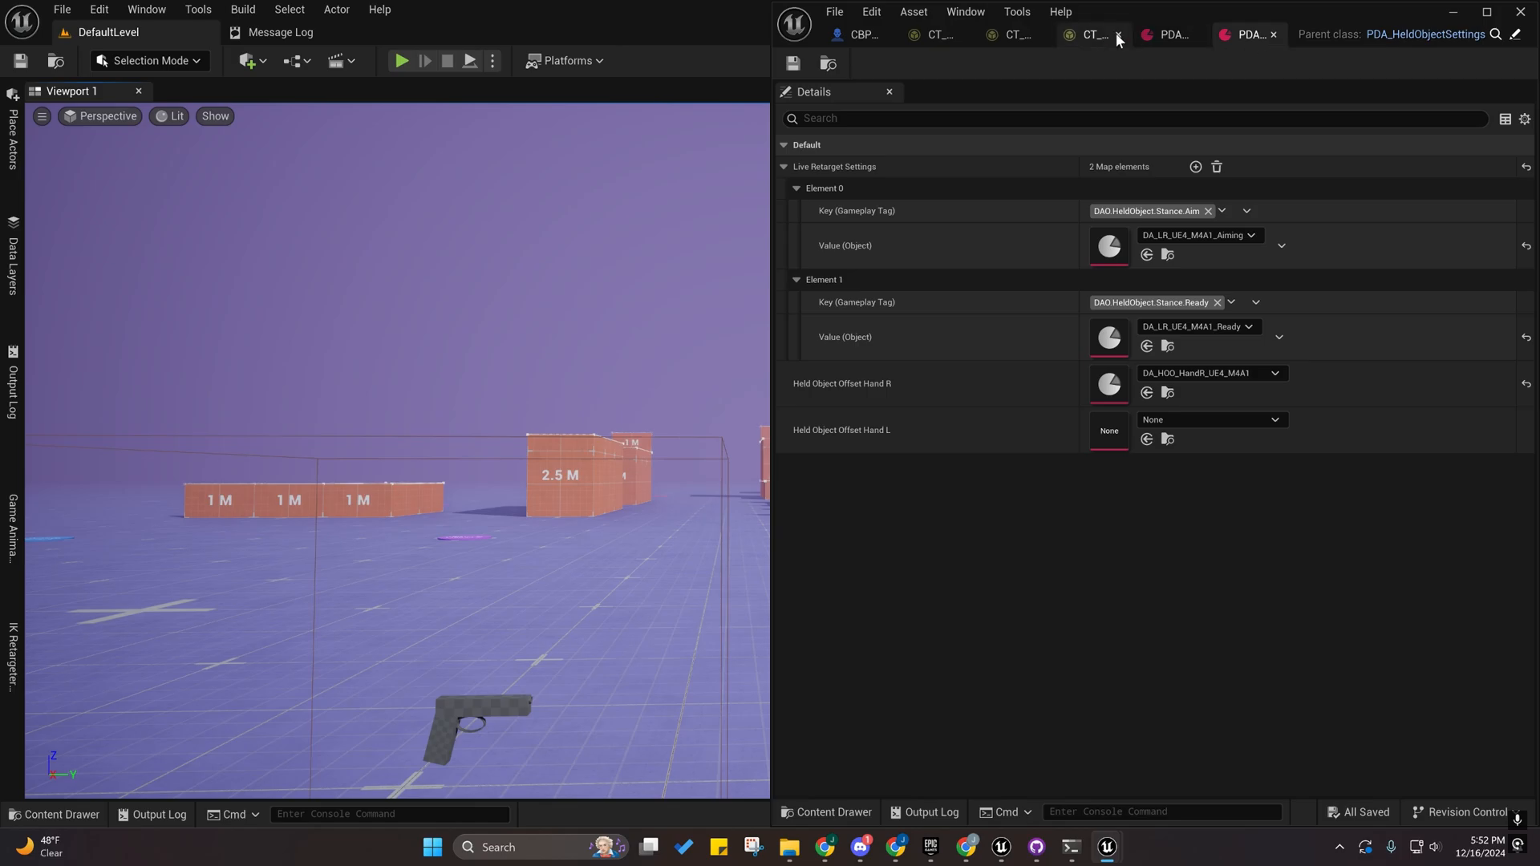
left_click(1010, 41)
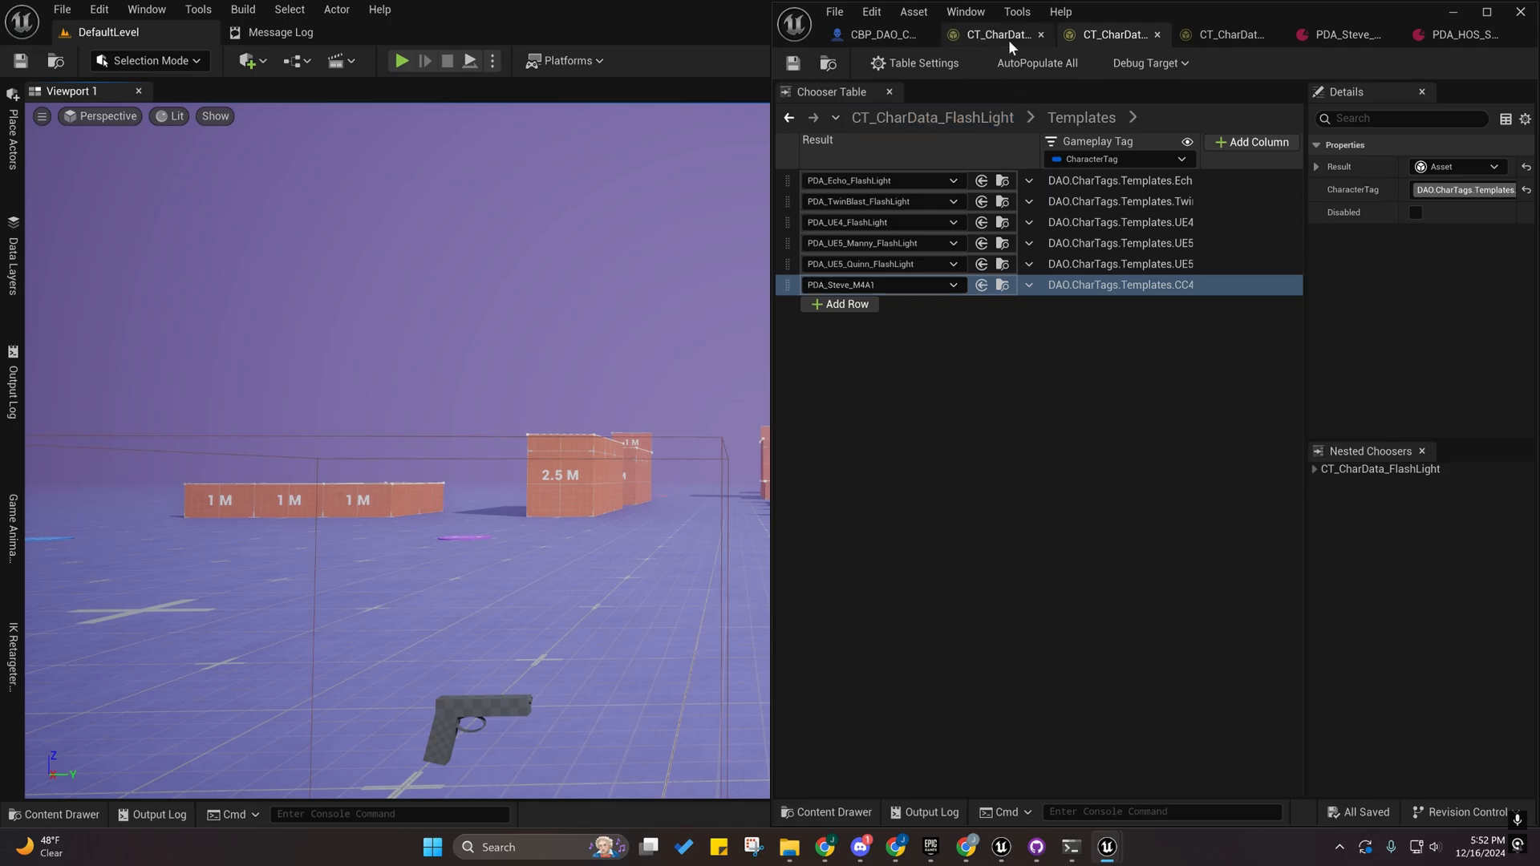
left_click(1226, 35)
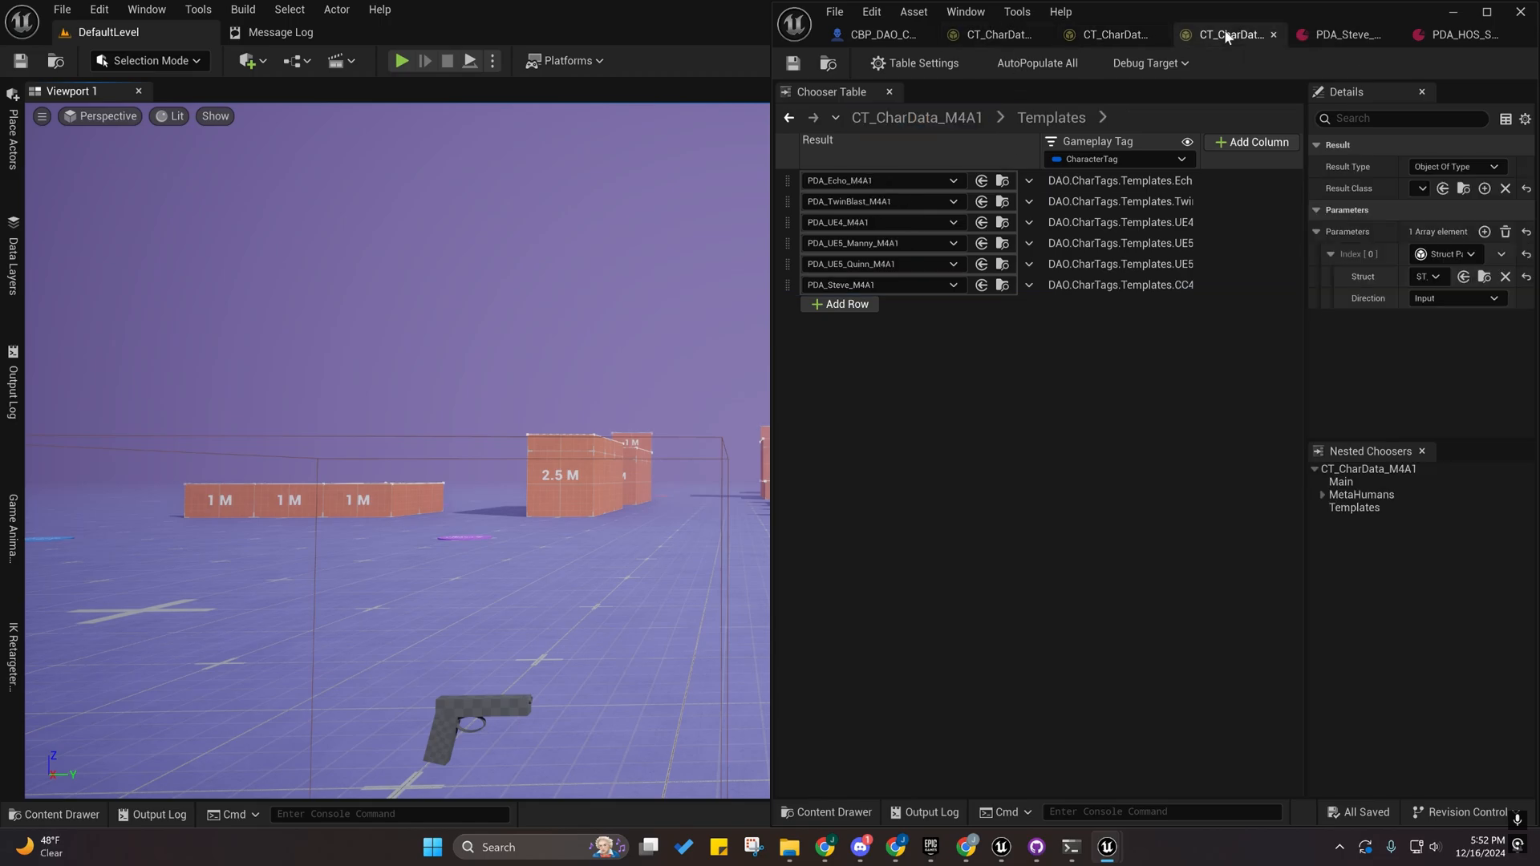
left_click(1133, 36)
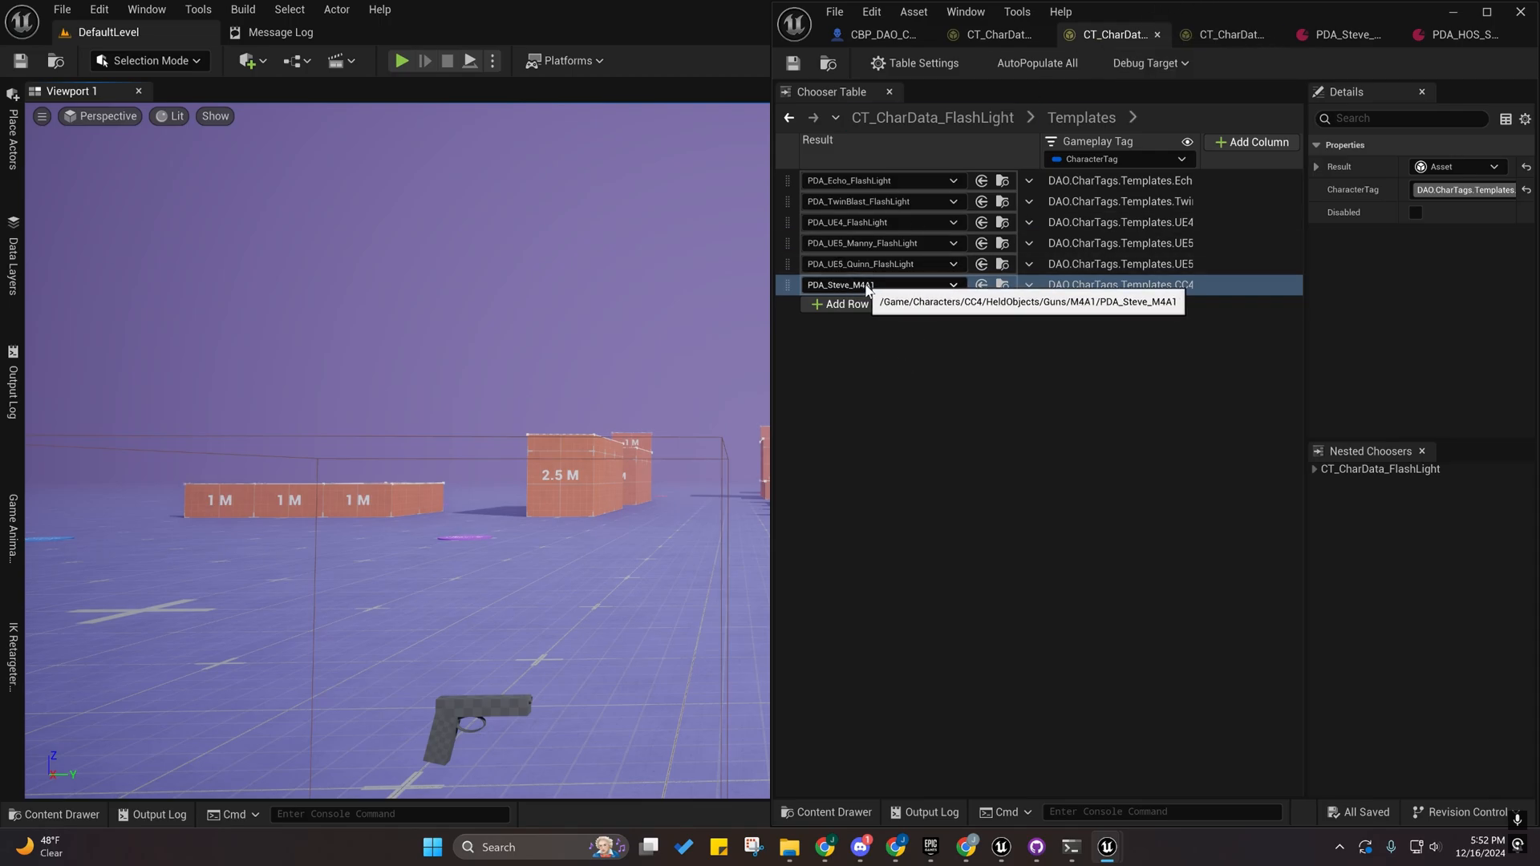
Assign PDA_Steve_FlashLight from the CC4 FlashLight folder as the CC4 row's result in CT_CharData_FlashLight.
left_click(810, 812)
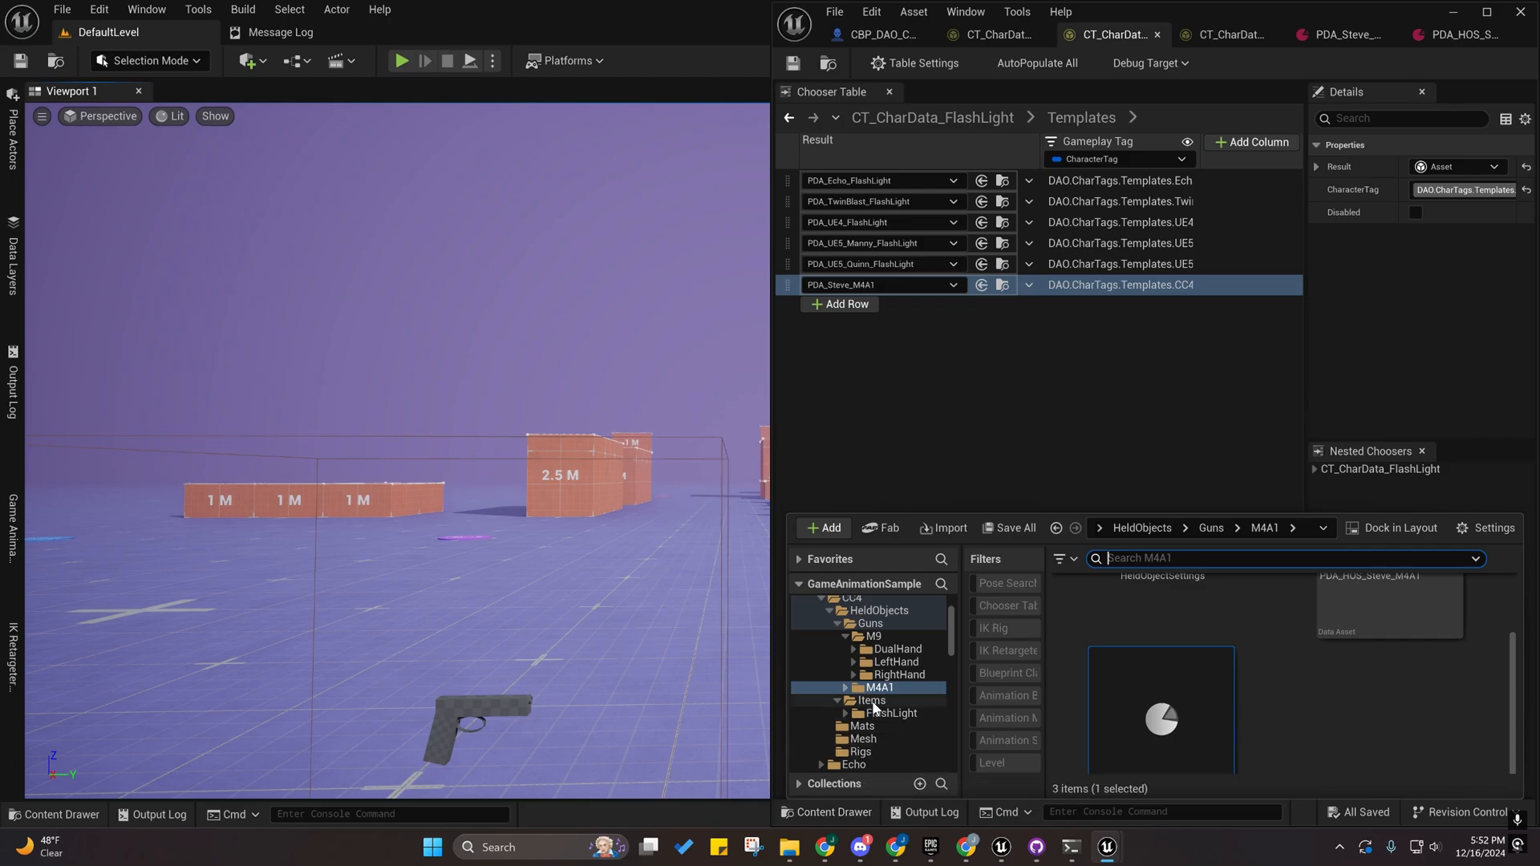
scroll(873, 689, "down", 1)
left_click(872, 676)
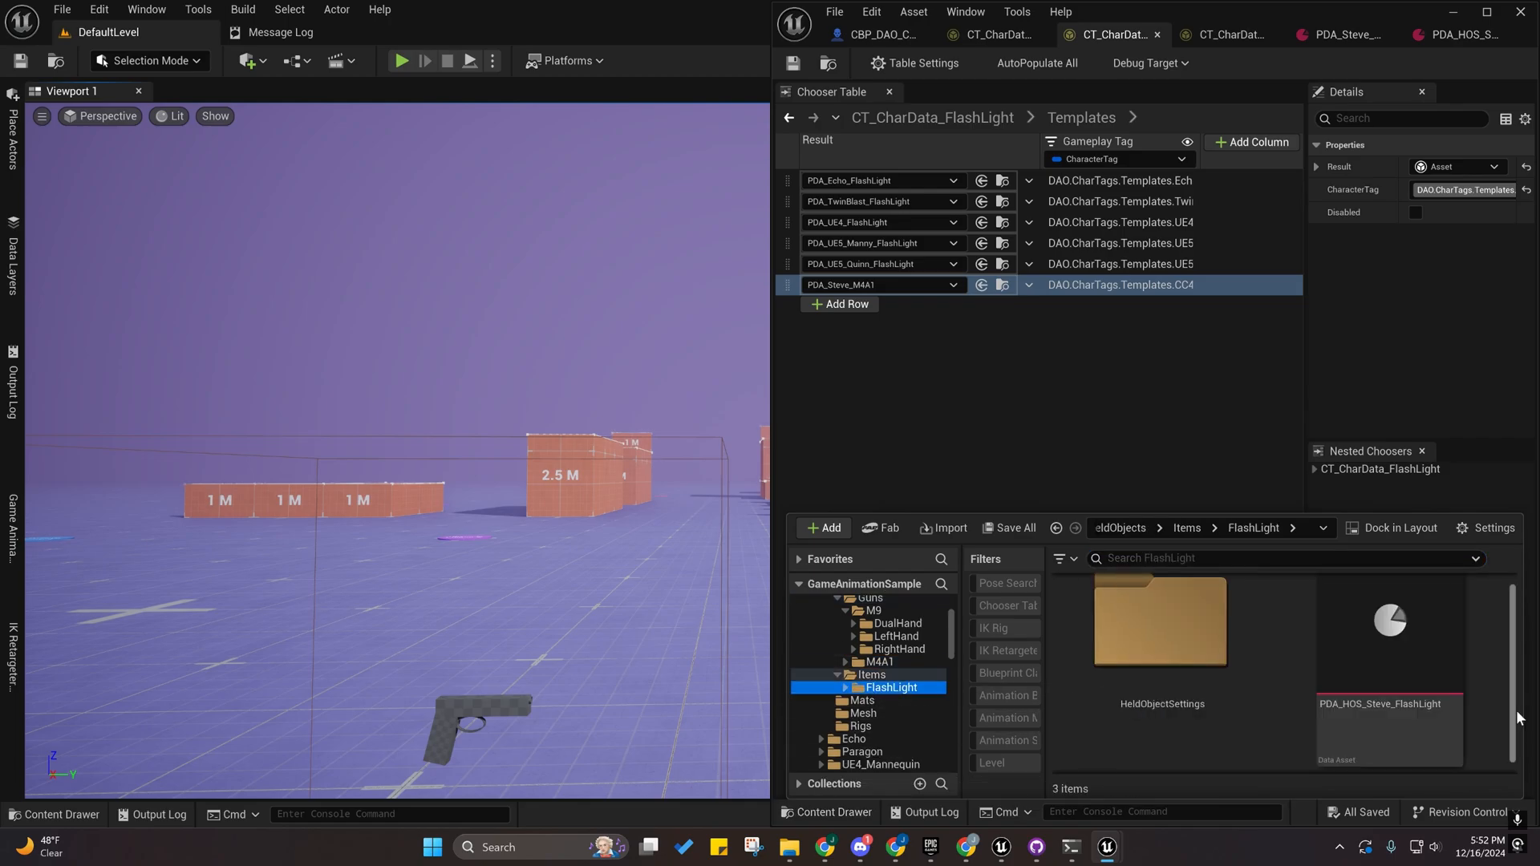
left_click(1168, 669)
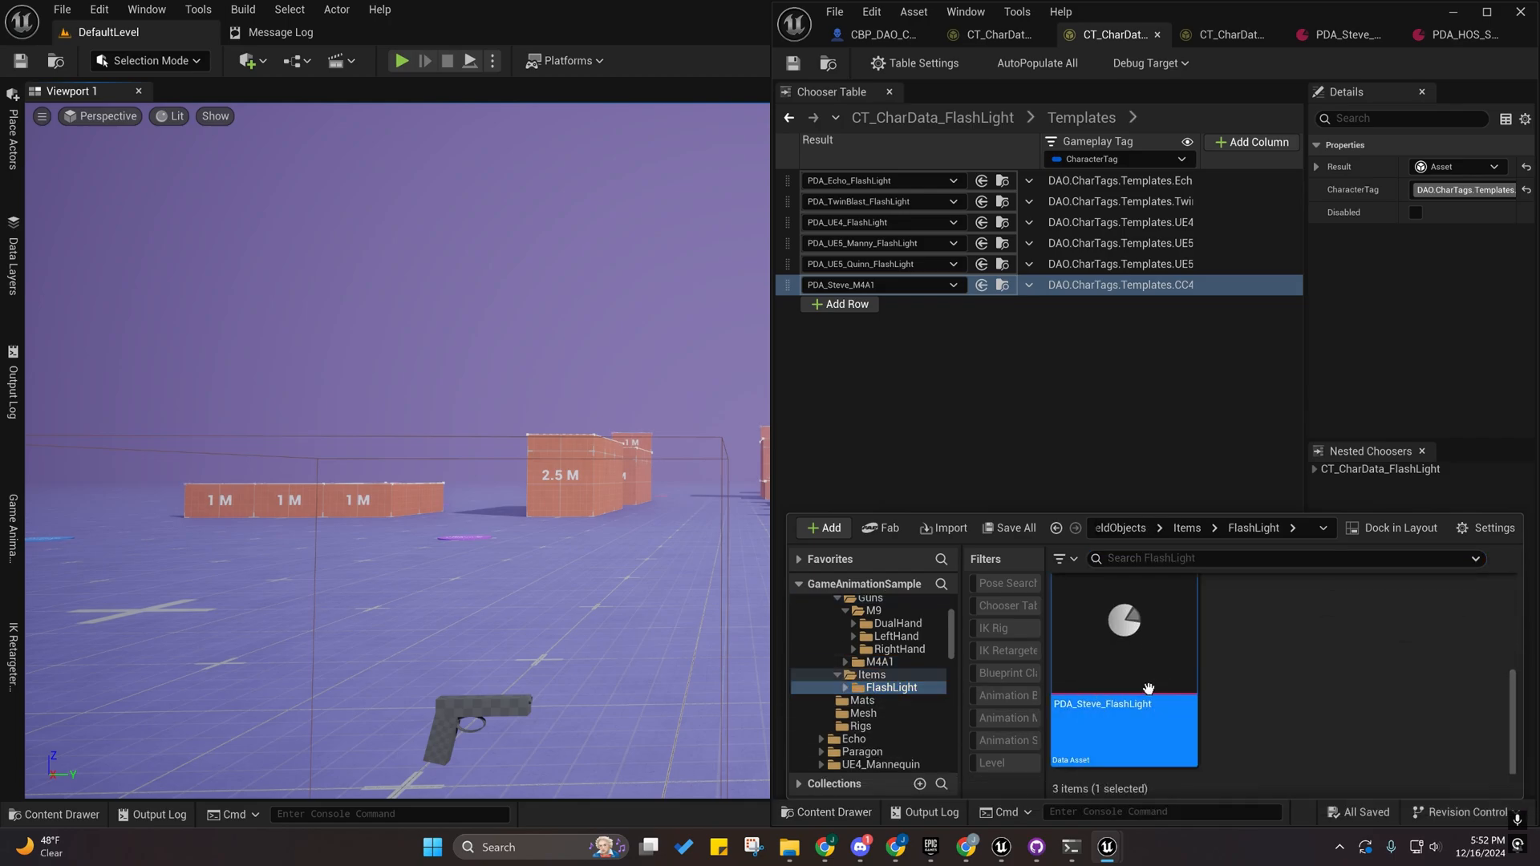
left_click(981, 285)
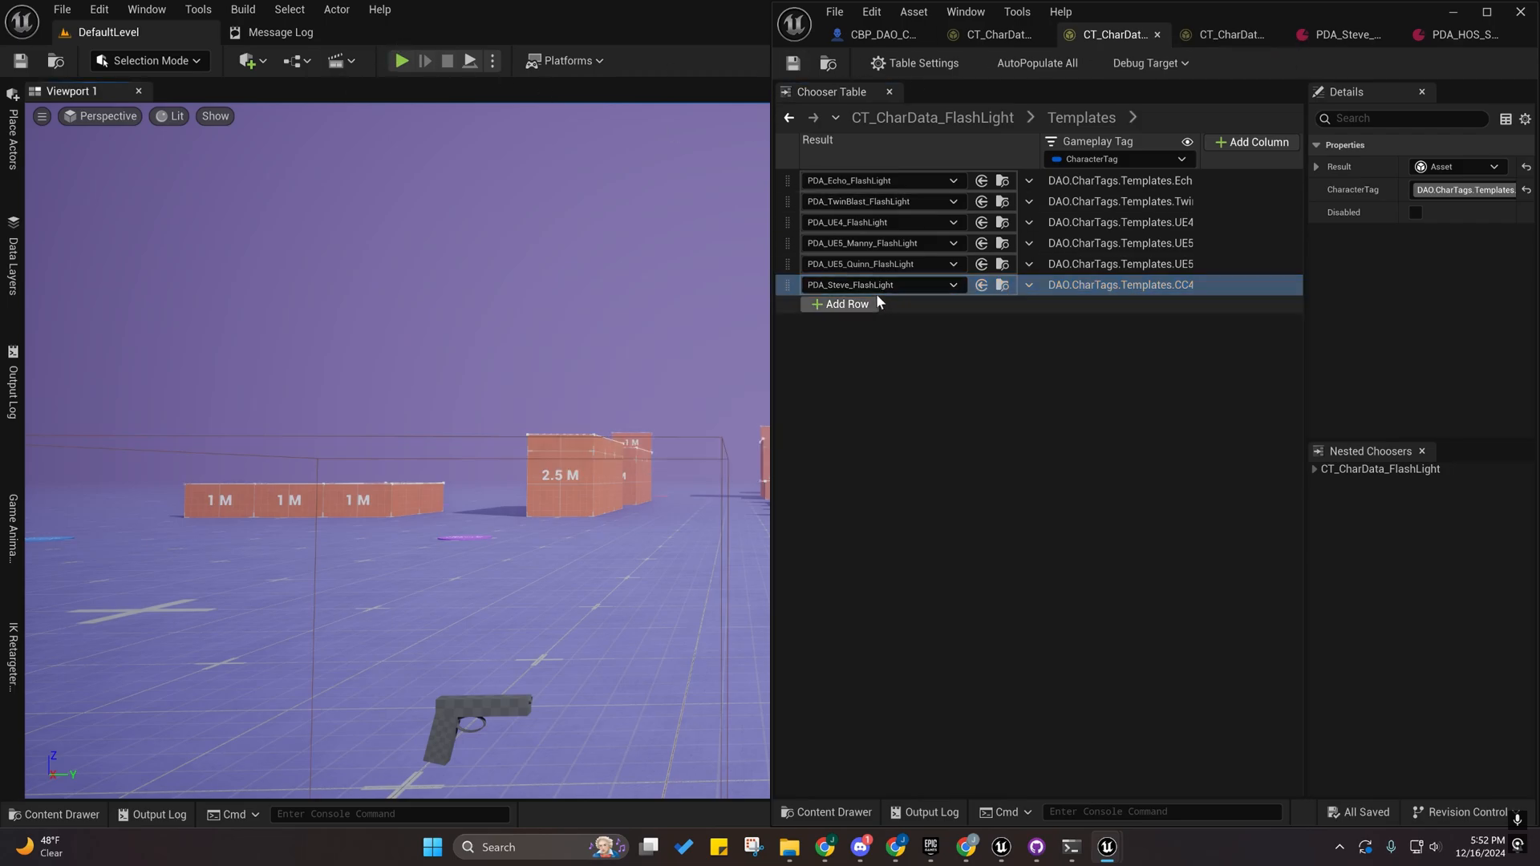
Start a play session, pick up the flashlight, and detach the camera from the character.
left_click(402, 61)
key("w")
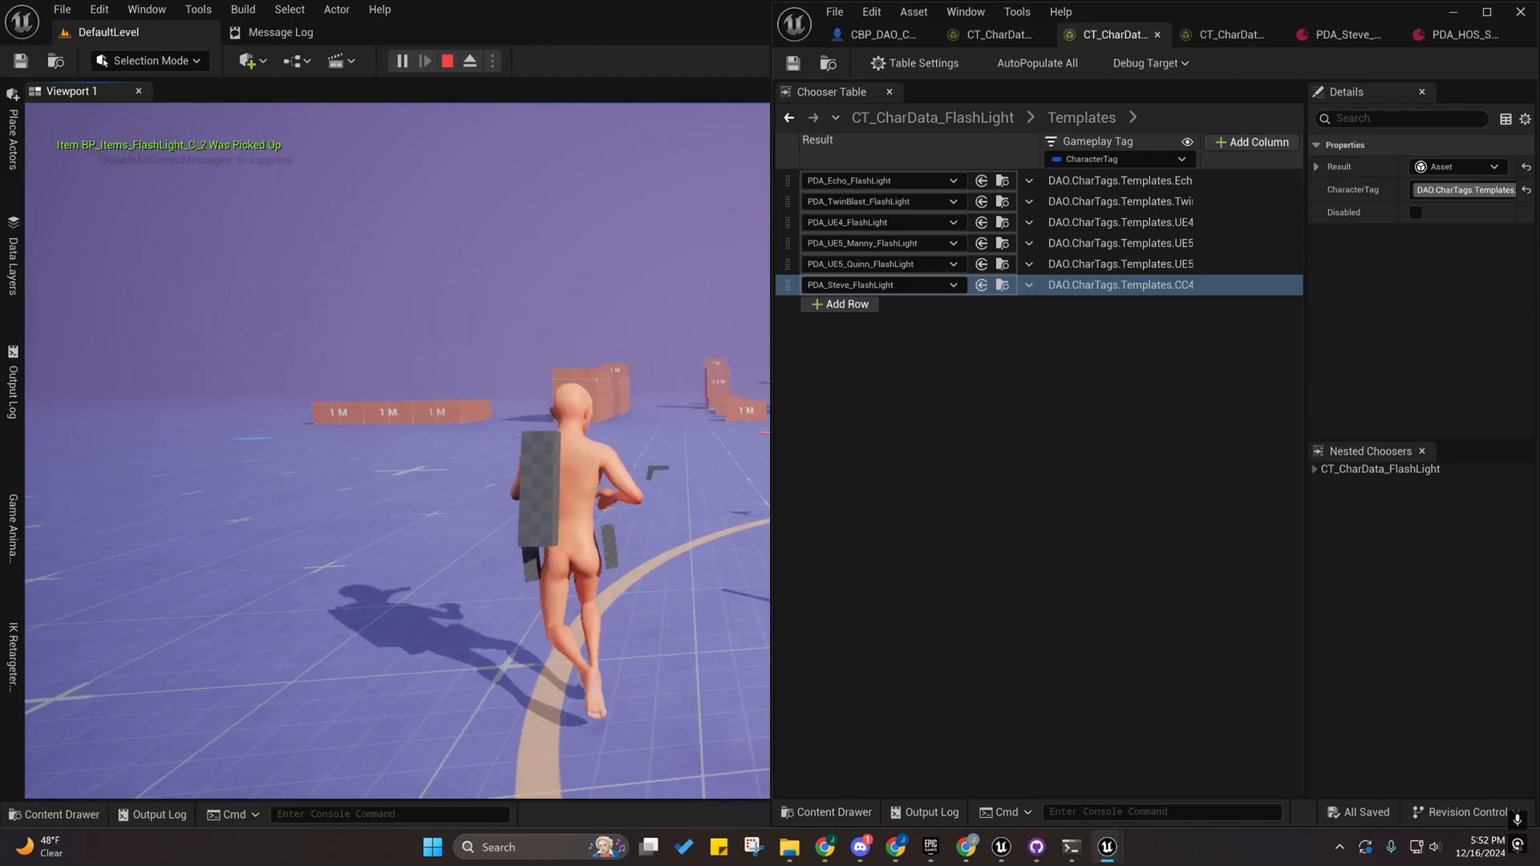
key("F8")
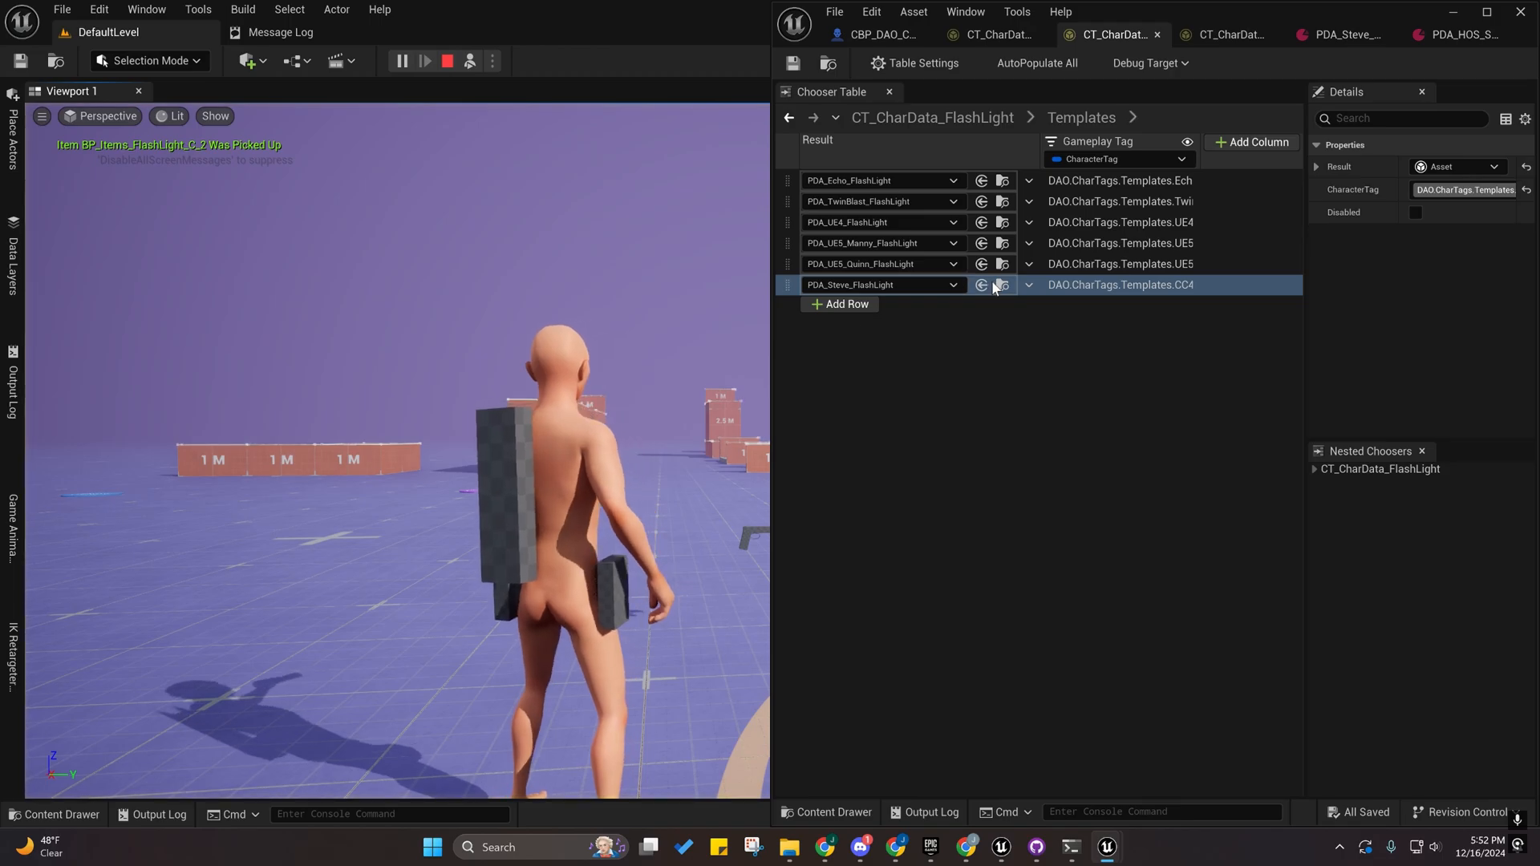
Locate and open PDA_Steve_FlashLight from the CC4 row, and open its PDA_HOS_Steve_FlashLight retarget data.
left_click(1002, 286)
double_click(1162, 621)
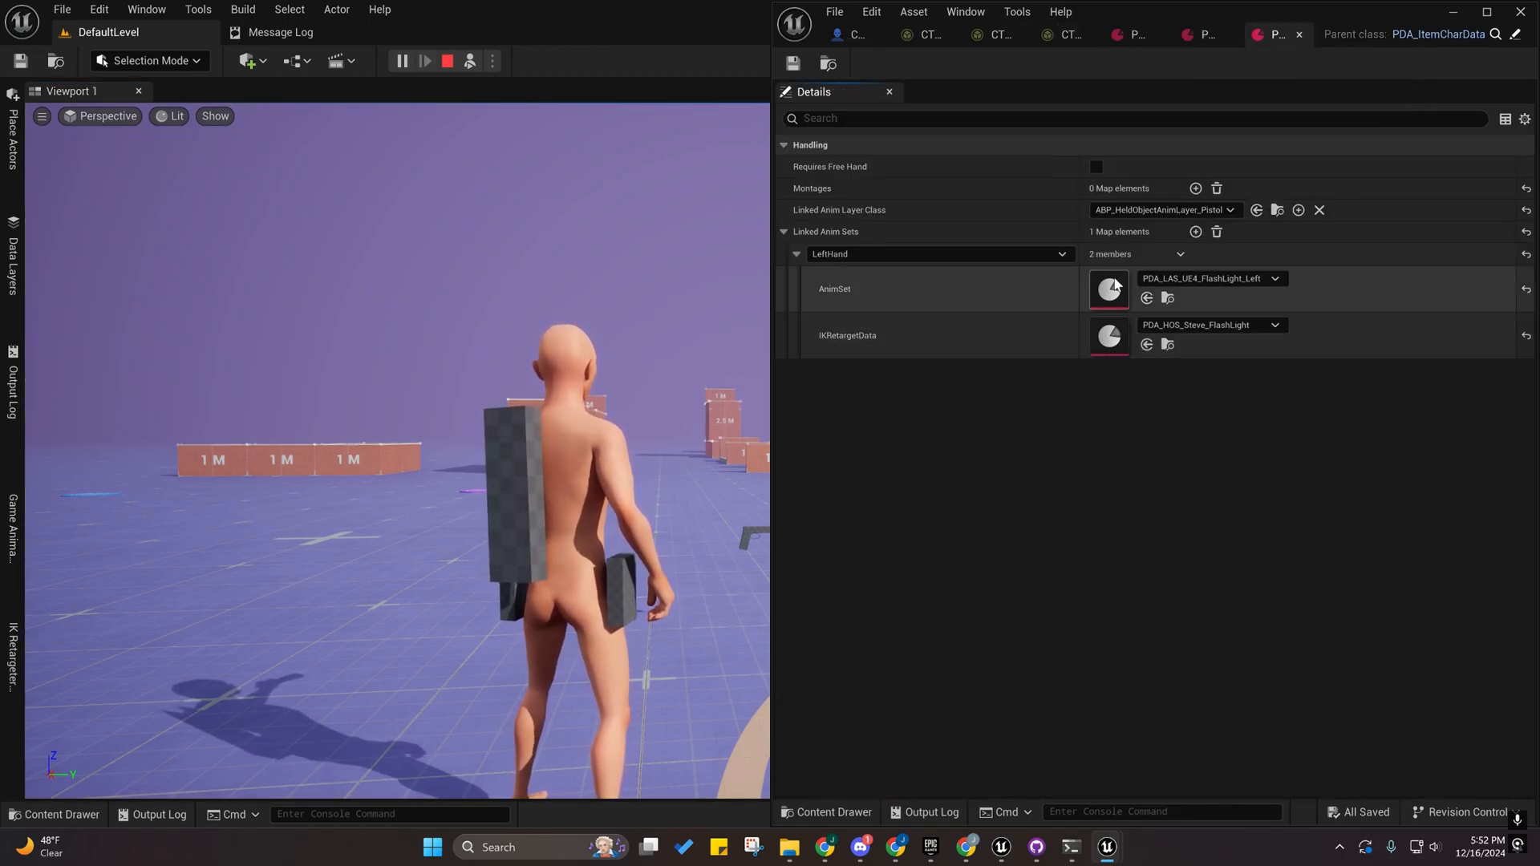
double_click(1109, 335)
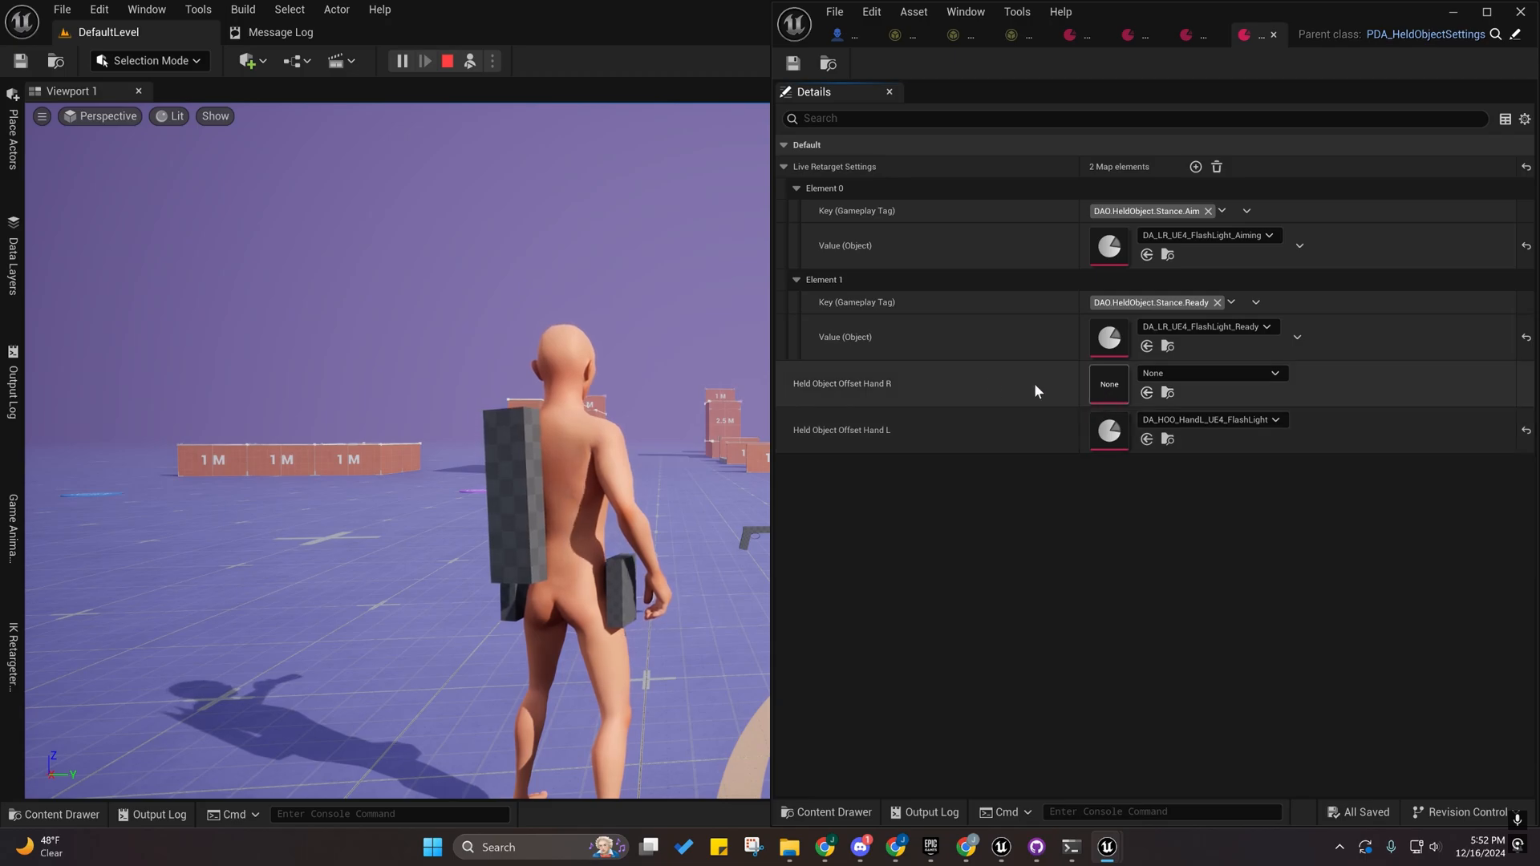
Inspect how the left hand grips the flashlight and review the DA_LR_UE4_FlashLight_Ready live retarget settings.
key("d")
right_click_drag(417, 470, 219, 469)
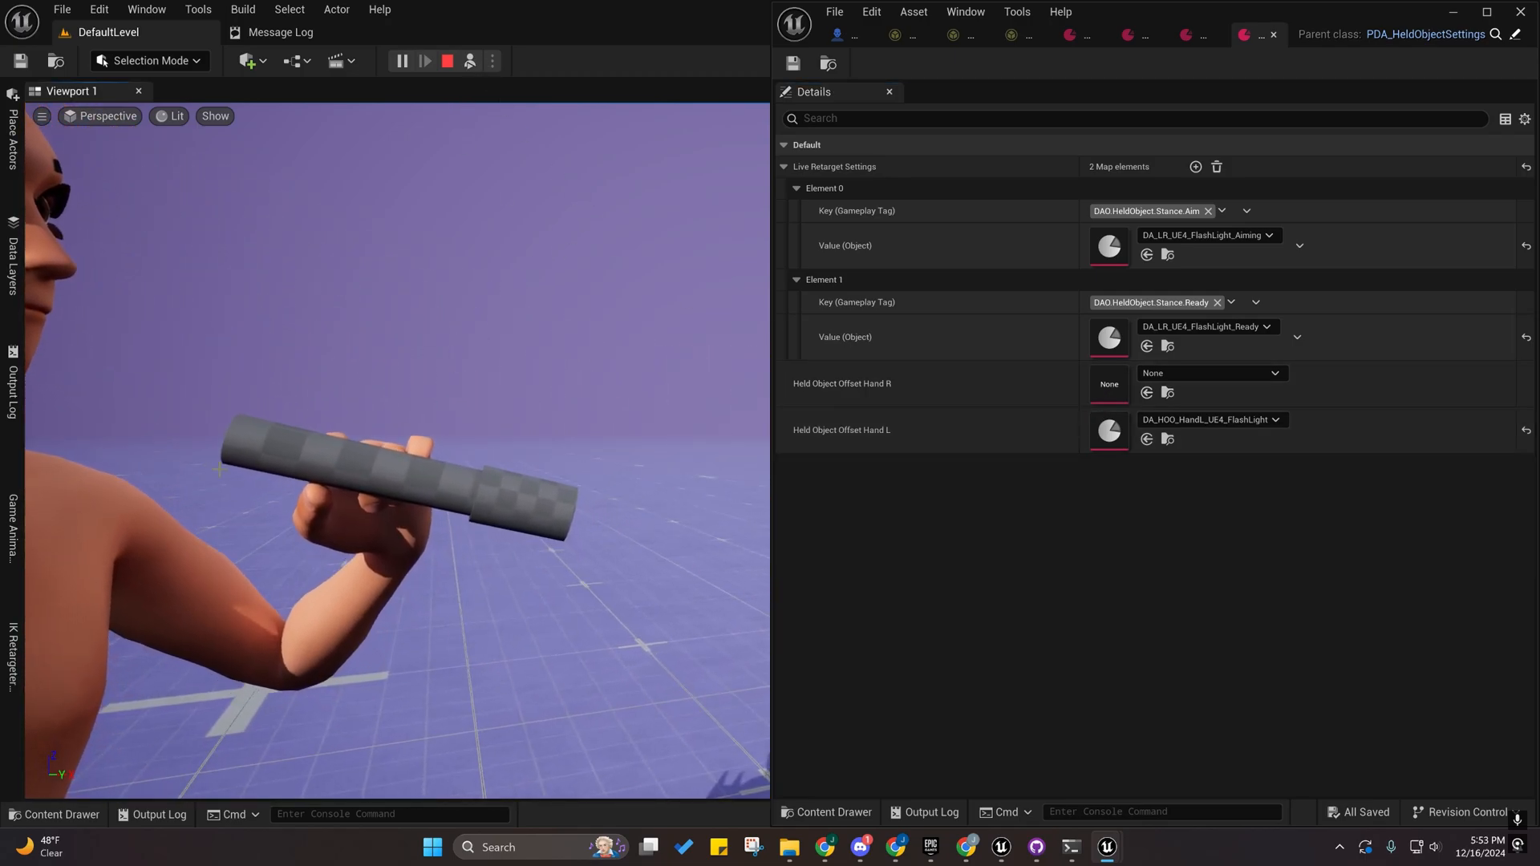
key("s")
mouse_move(545, 455)
right_mouse_down()
mouse_move(623, 452)
mouse_move(638, 429)
mouse_move(530, 432)
right_mouse_up()
key("w")
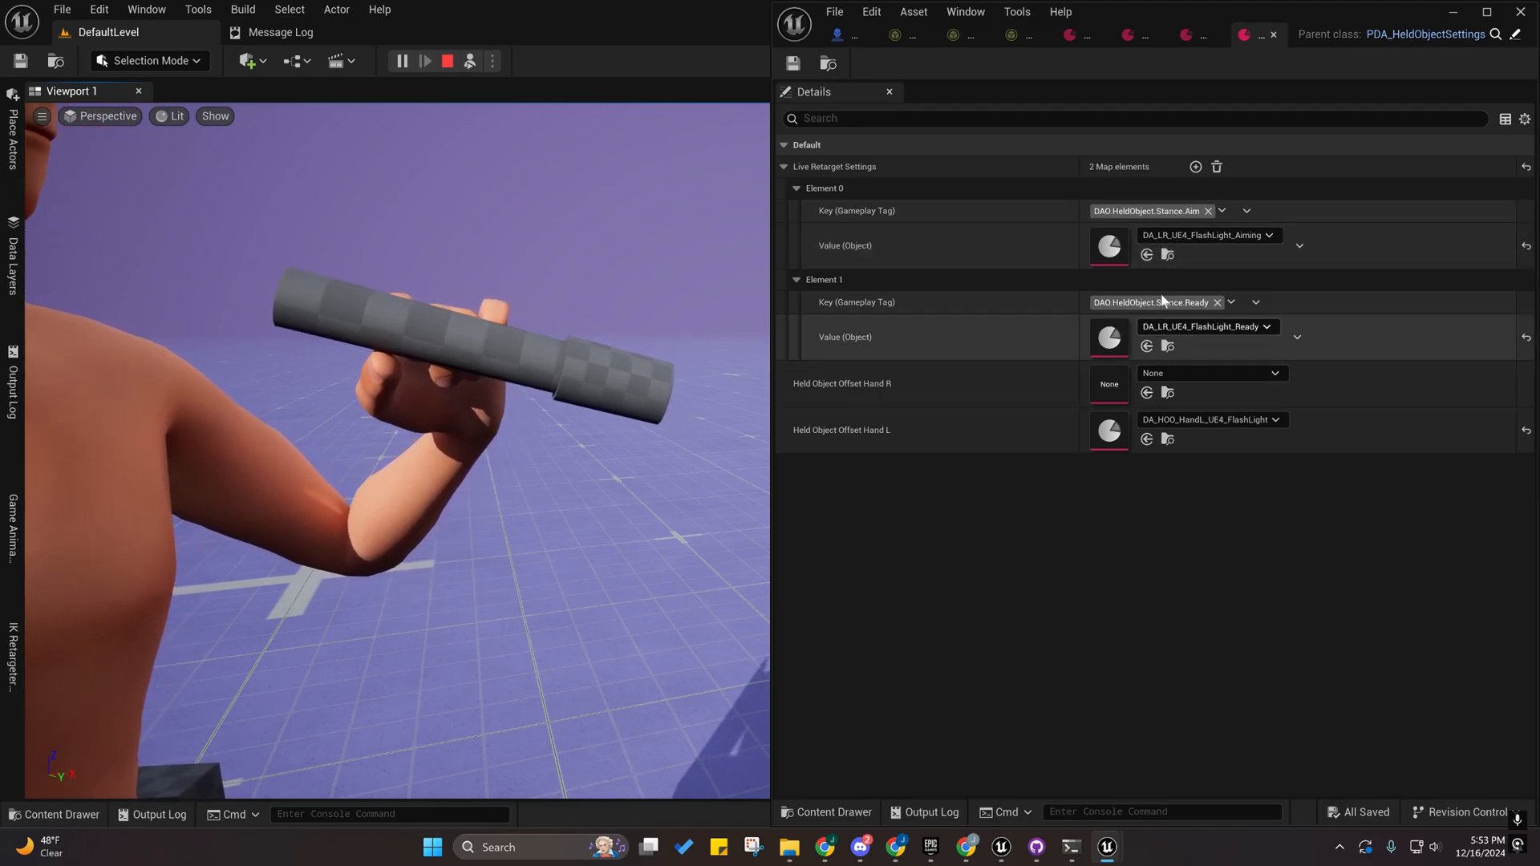
double_click(1111, 336)
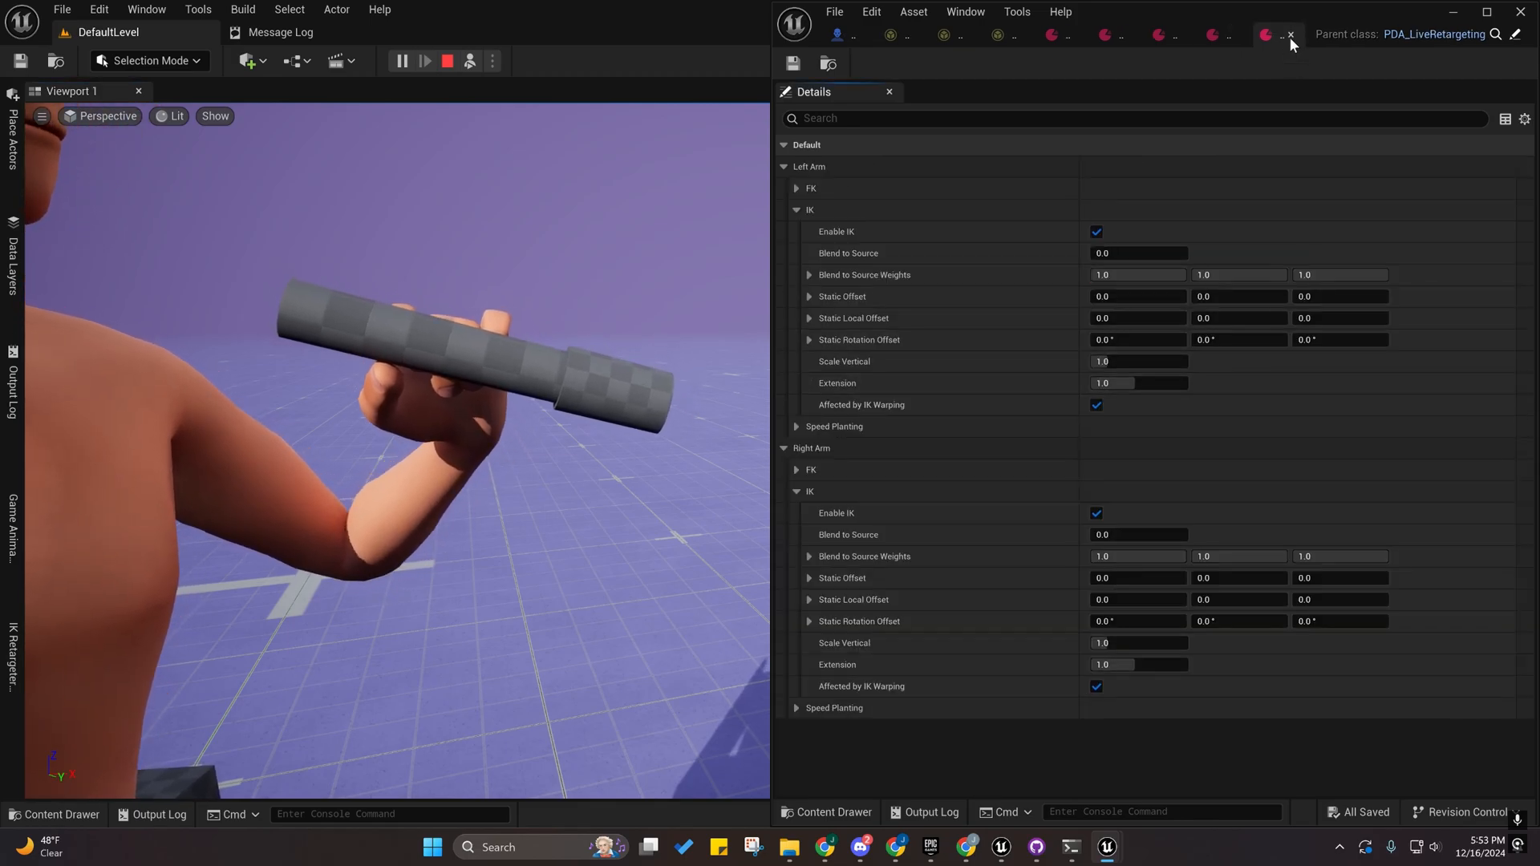
left_click(1291, 35)
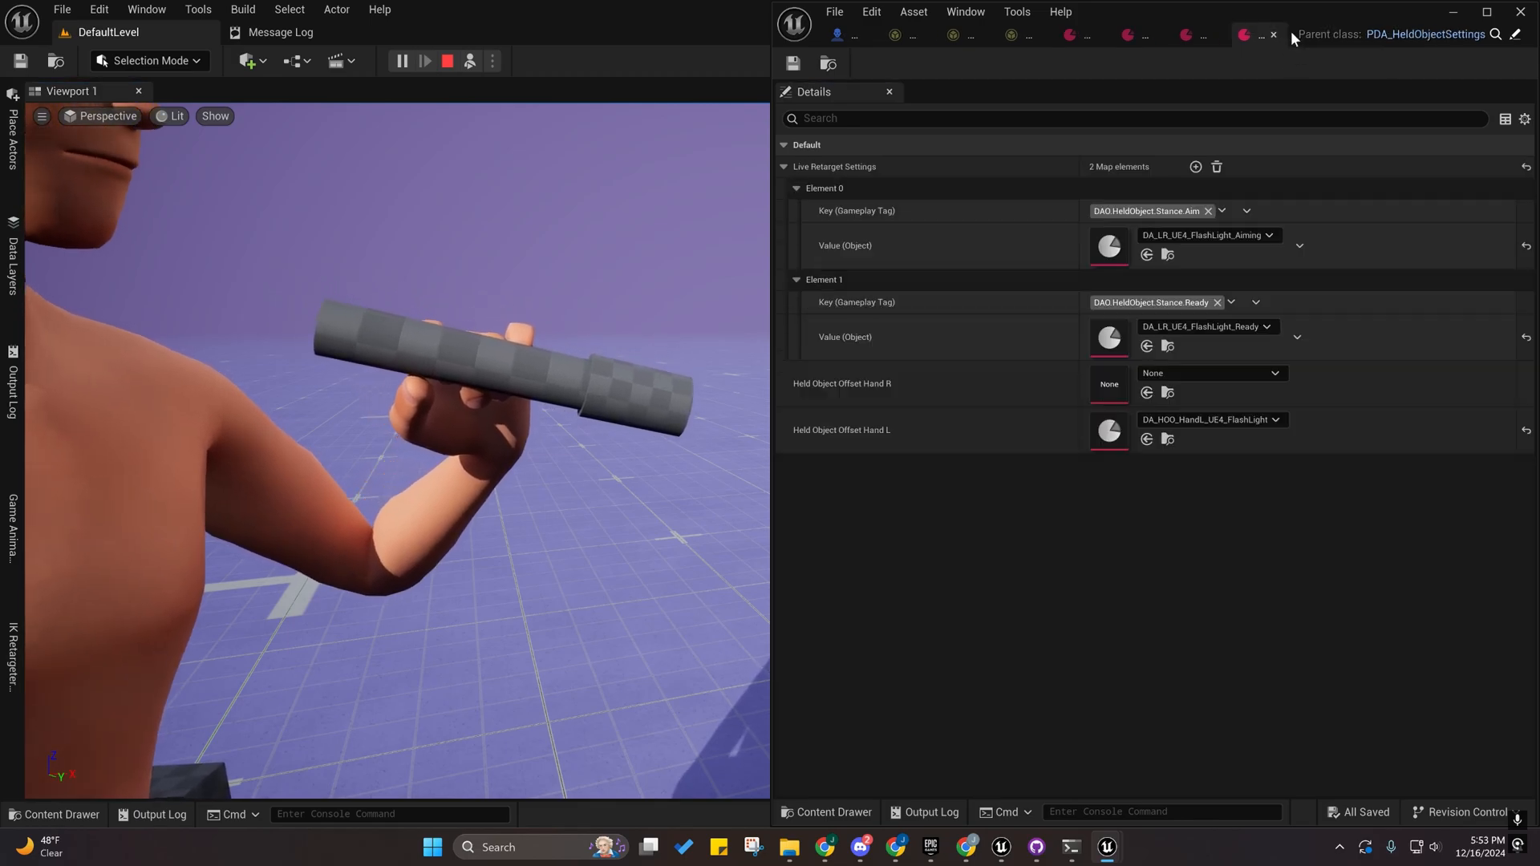
Open DA_HOO_HandL_UE4_FlashLight and set its socket offset to about X 7.89 and Y -3.48, with the second rotation value at 0.
double_click(1111, 422)
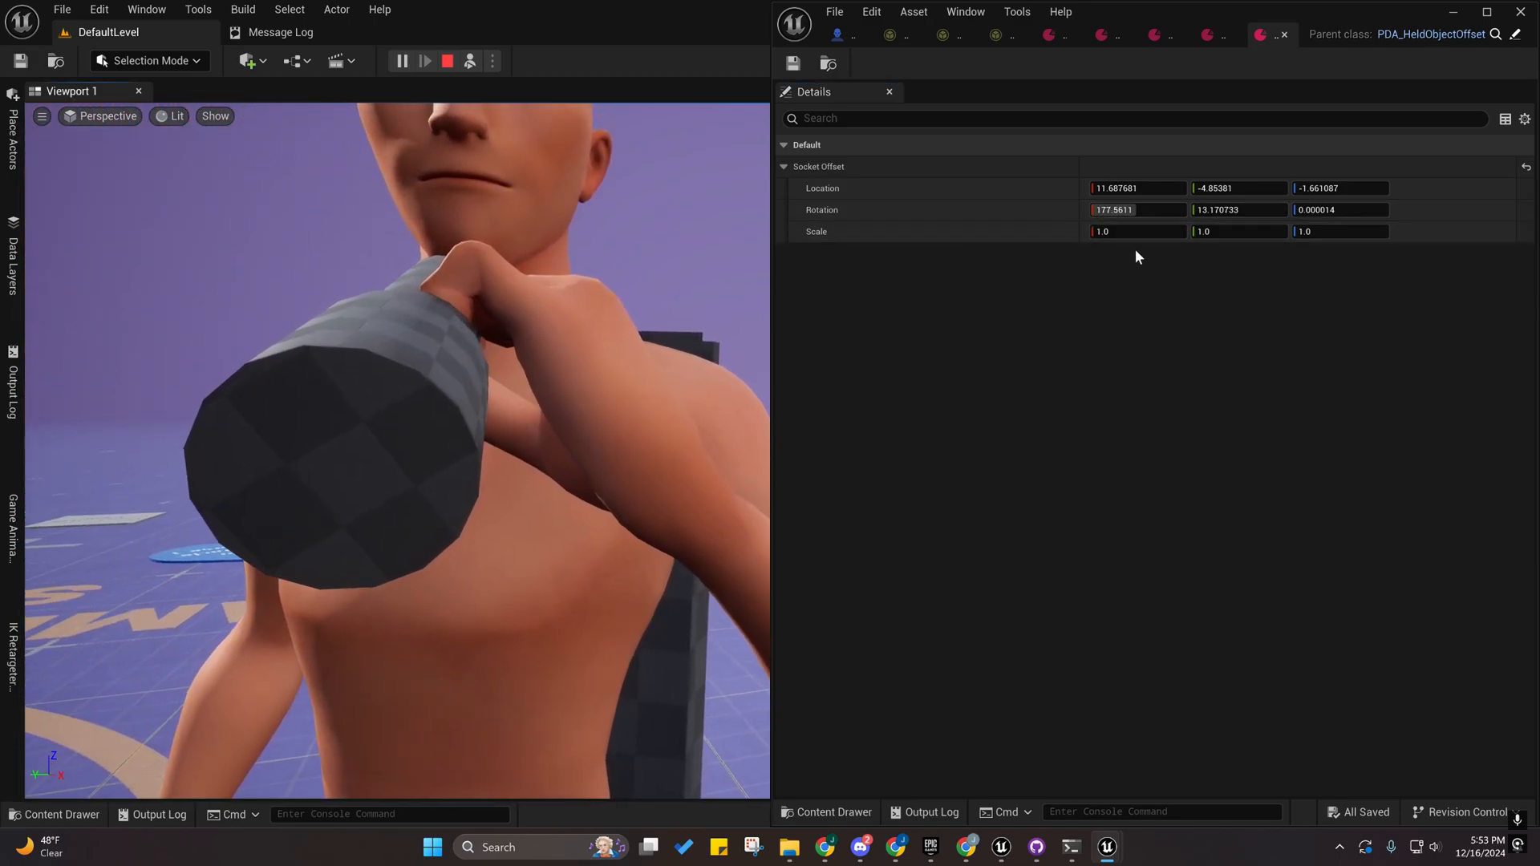
left_click_drag(1131, 188, 1112, 187)
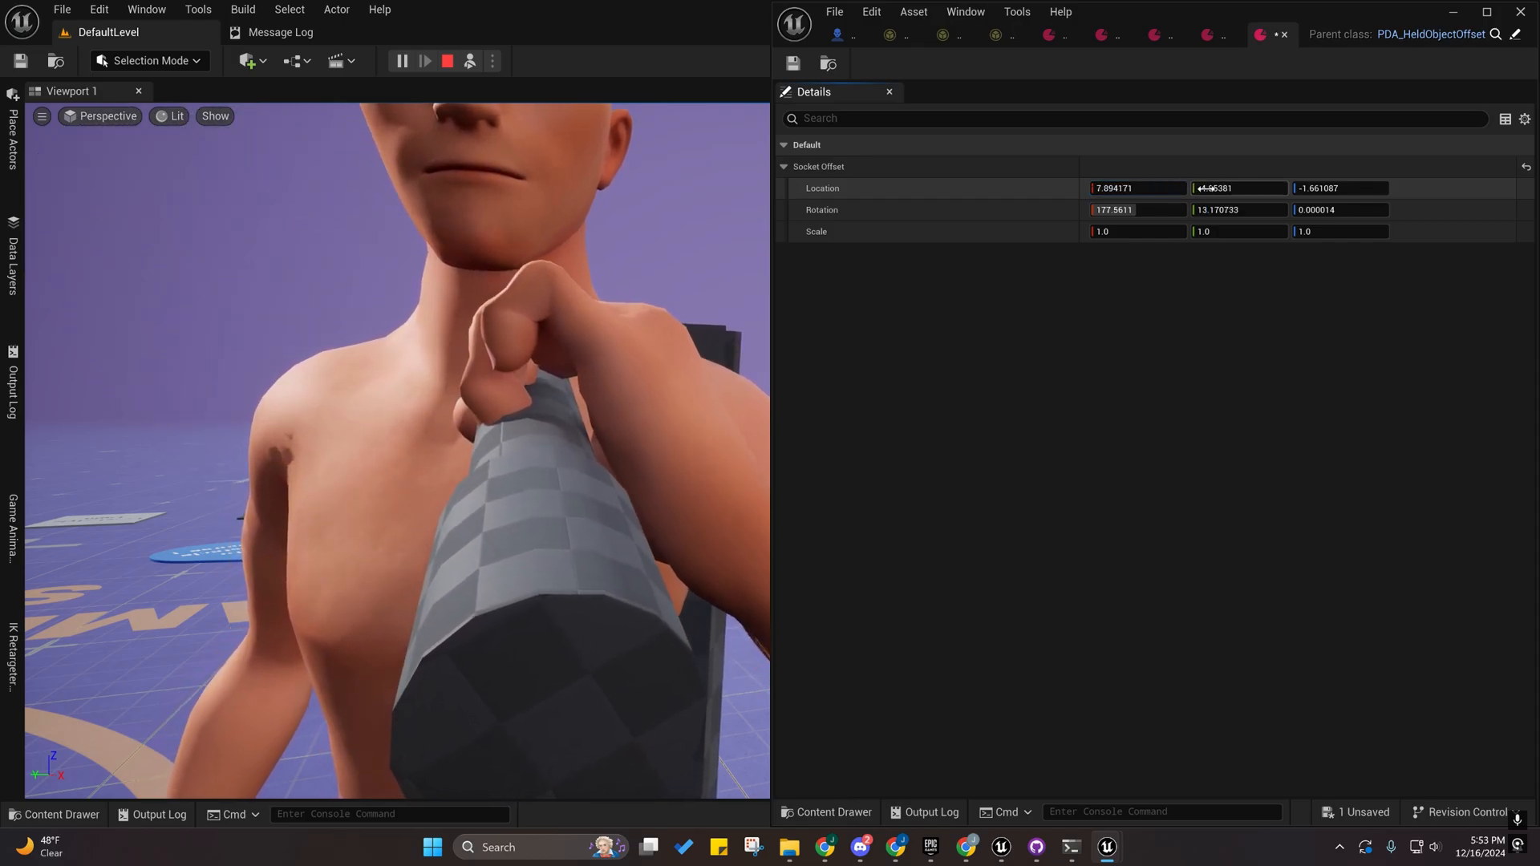
left_click_drag(1239, 187, 1031, 251)
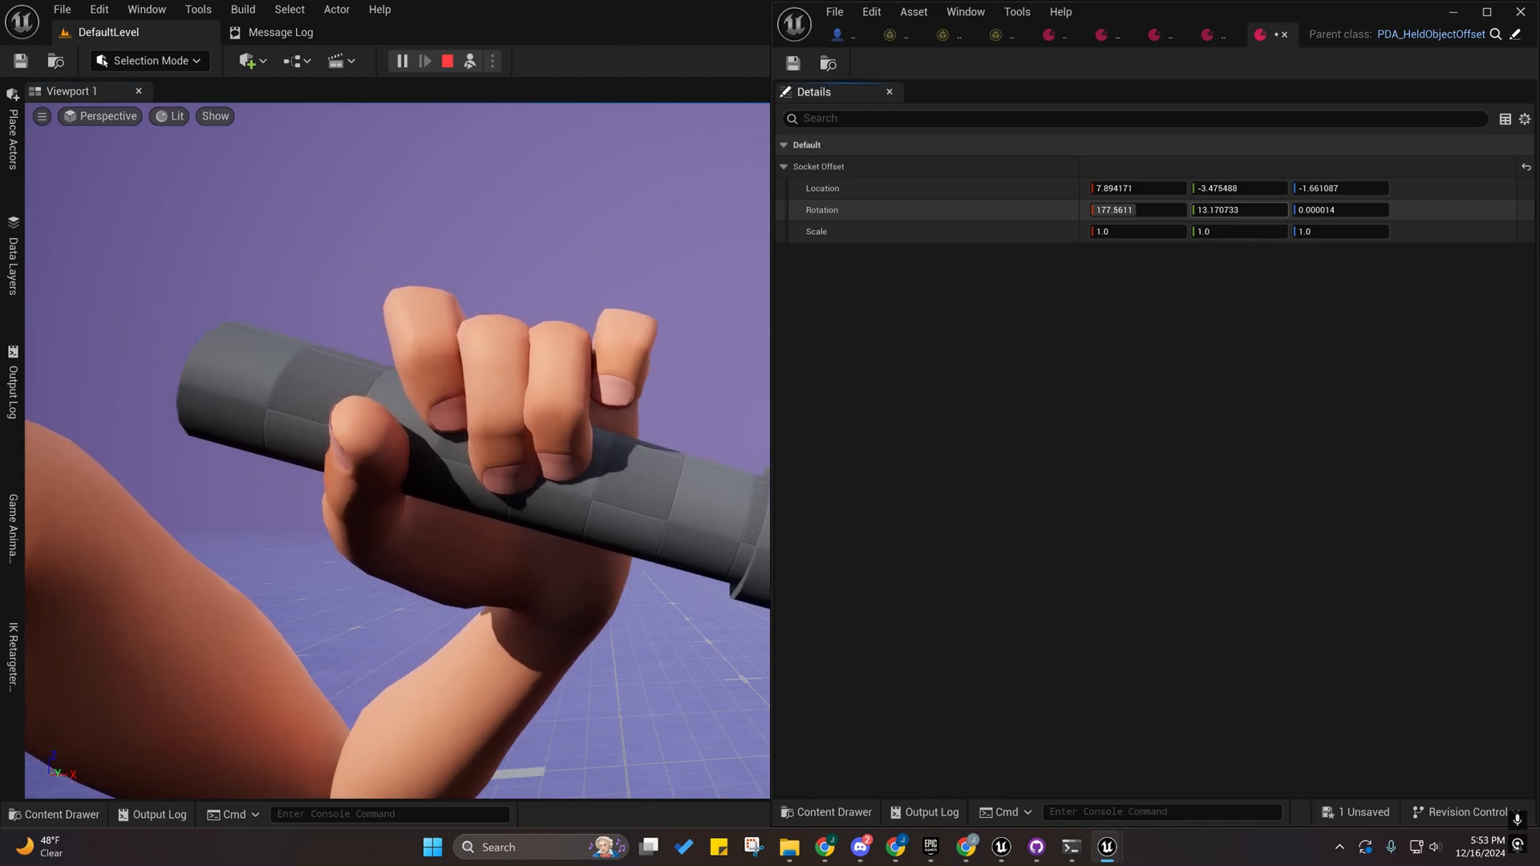
left_click_drag(1239, 210, 1283, 209)
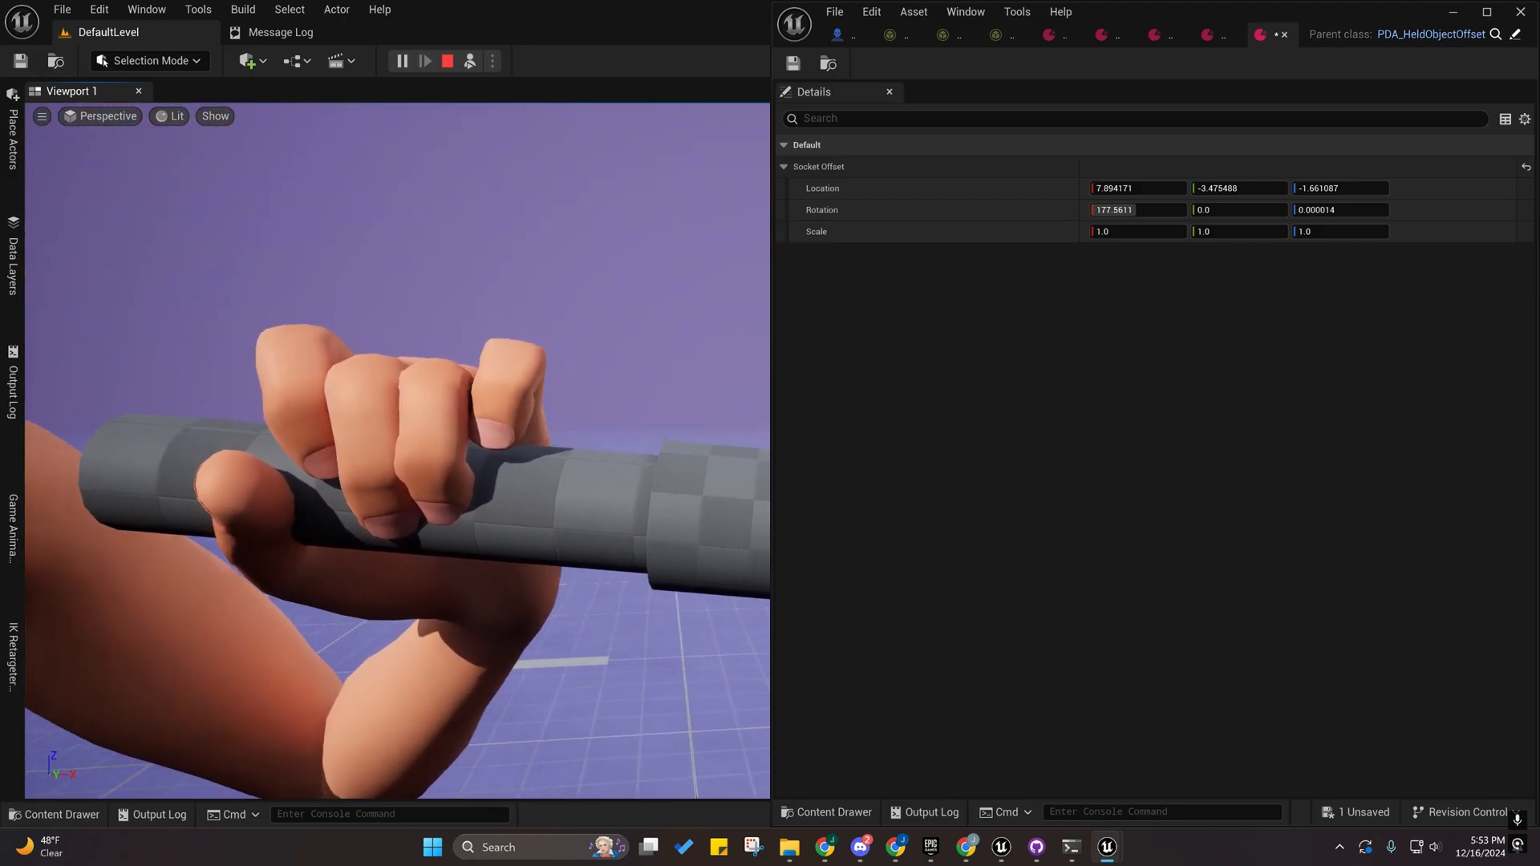
Refine the flashlight's socket location to about X 8.77, Y -2.80, Z -4.54, and save and close the offset asset.
left_click_drag(1238, 187, 1283, 187)
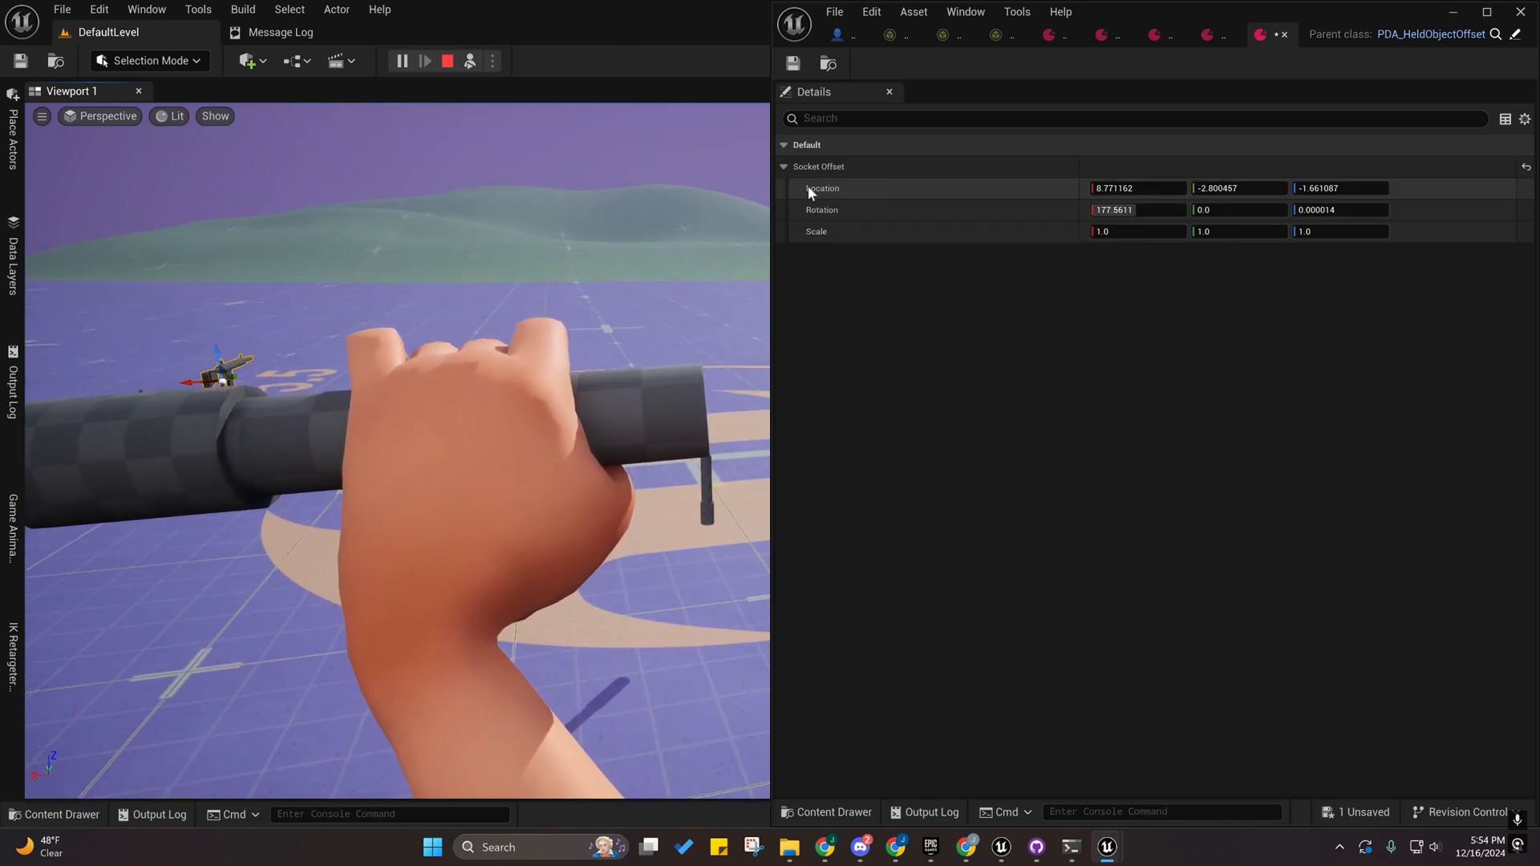
mouse_move(814, 190)
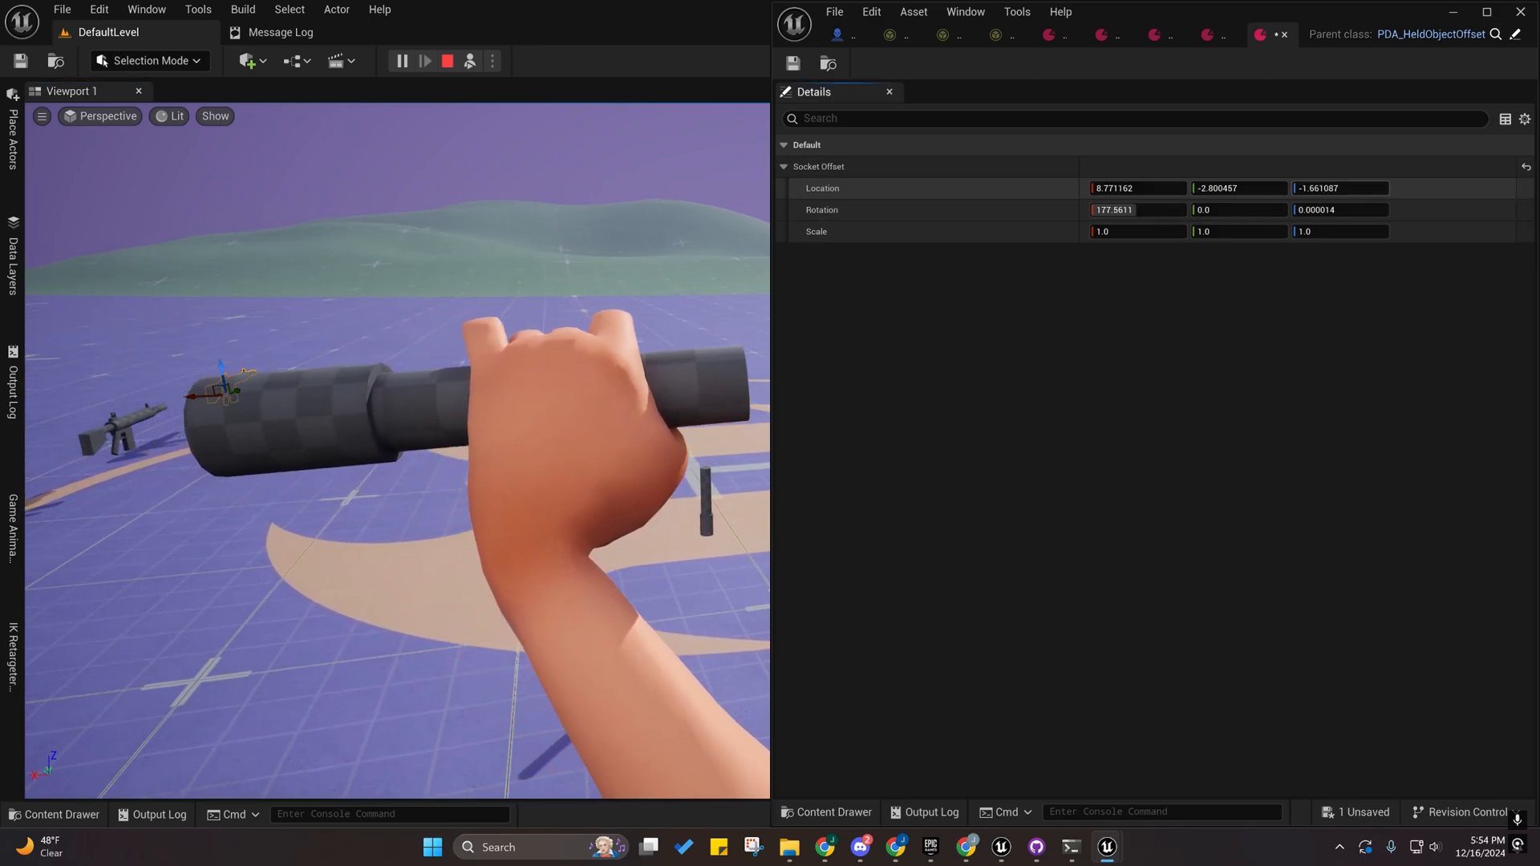
left_click_drag(1340, 189, 1312, 188)
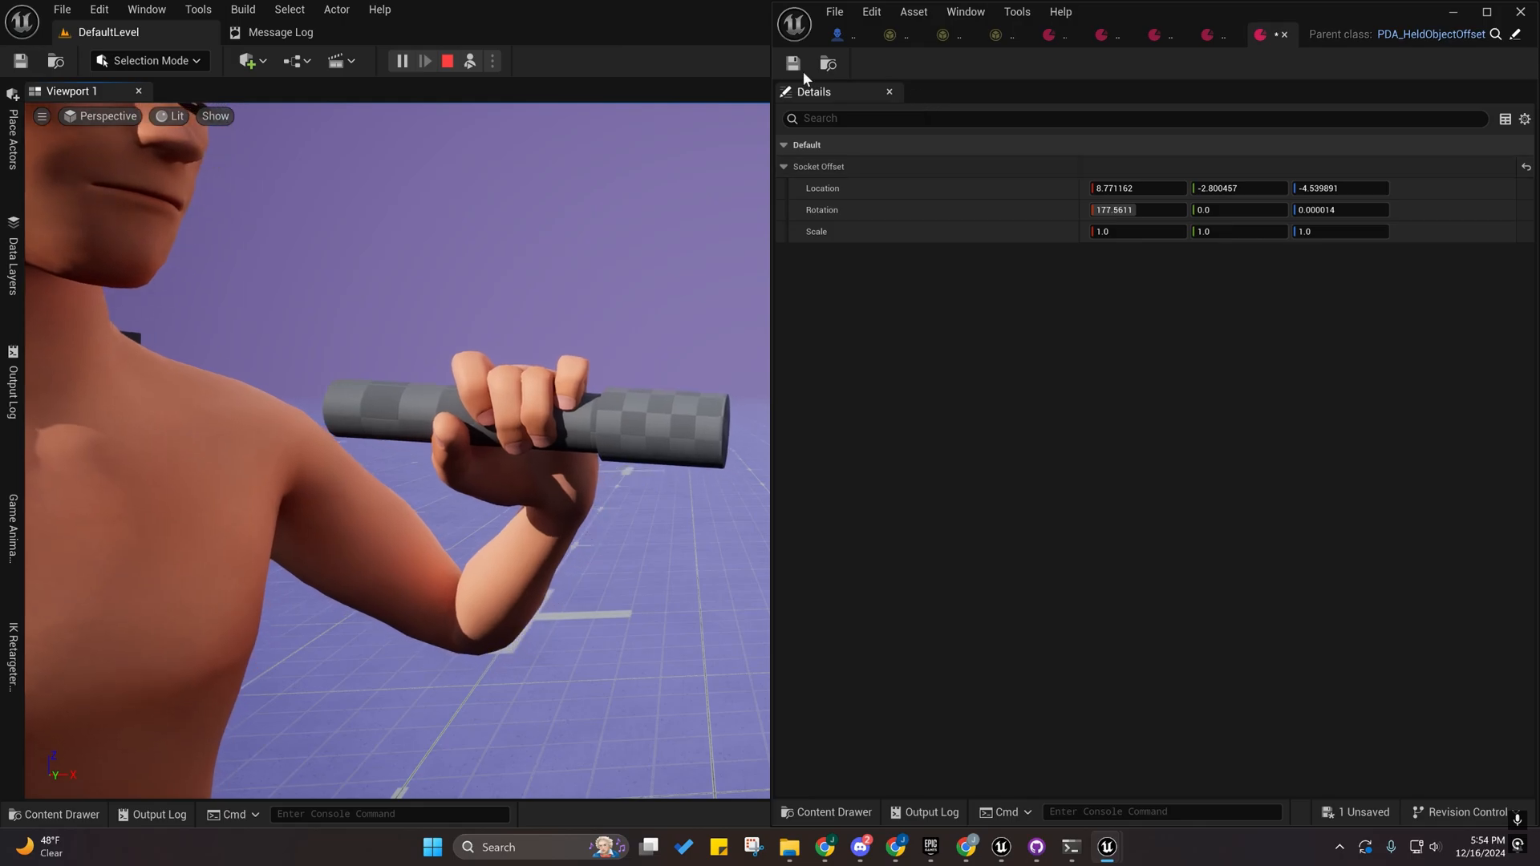
left_click(793, 63)
left_click(1285, 34)
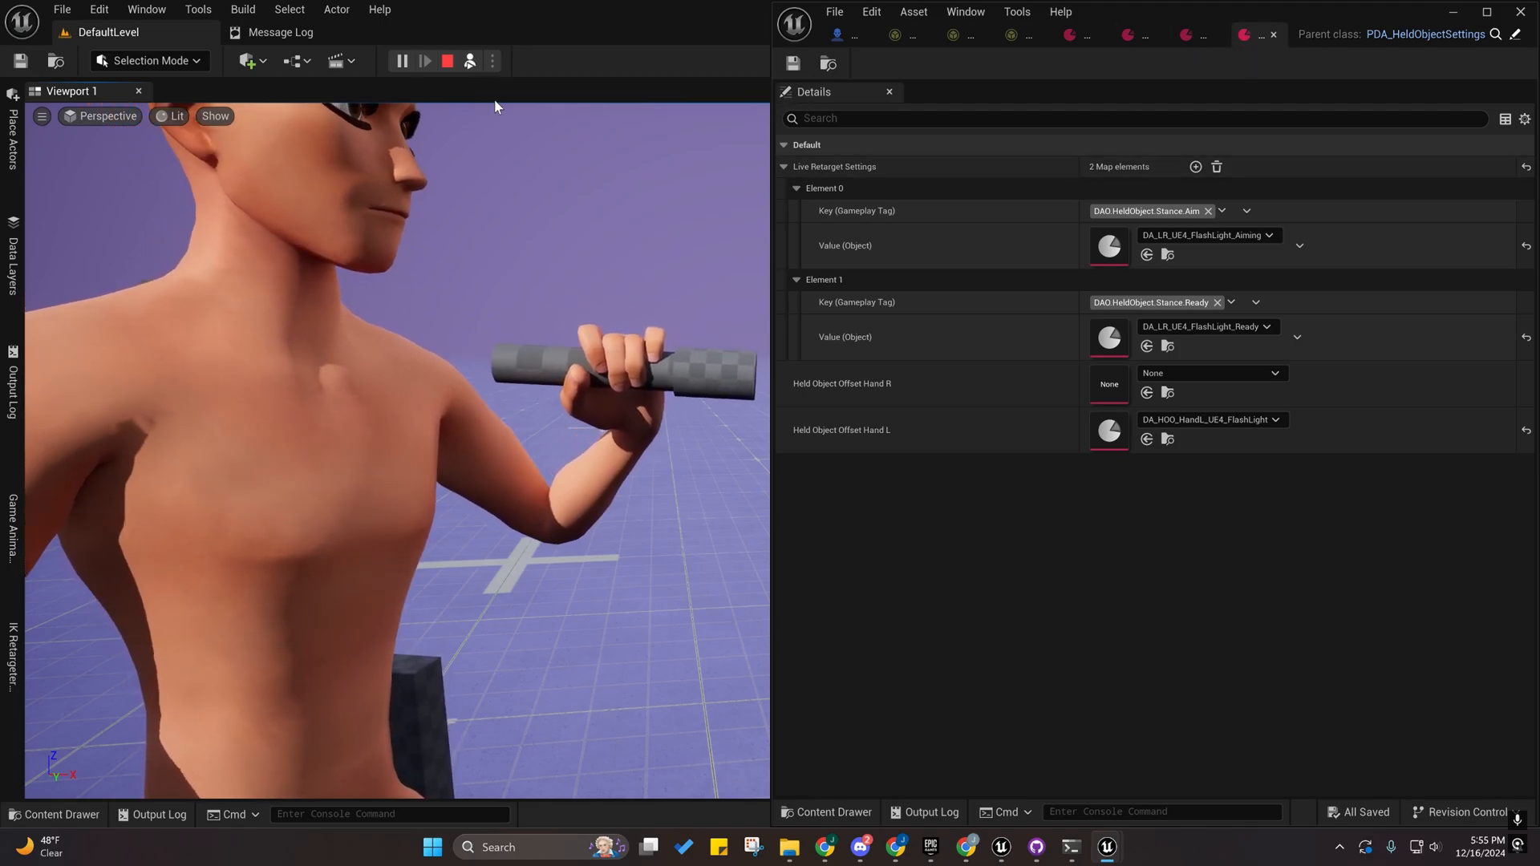
Aim the flashlight in play, inspect its aiming pose beside the face, and open DA_LR_UE4_FlashLight_Aiming.
left_click(471, 64)
left_click(465, 272)
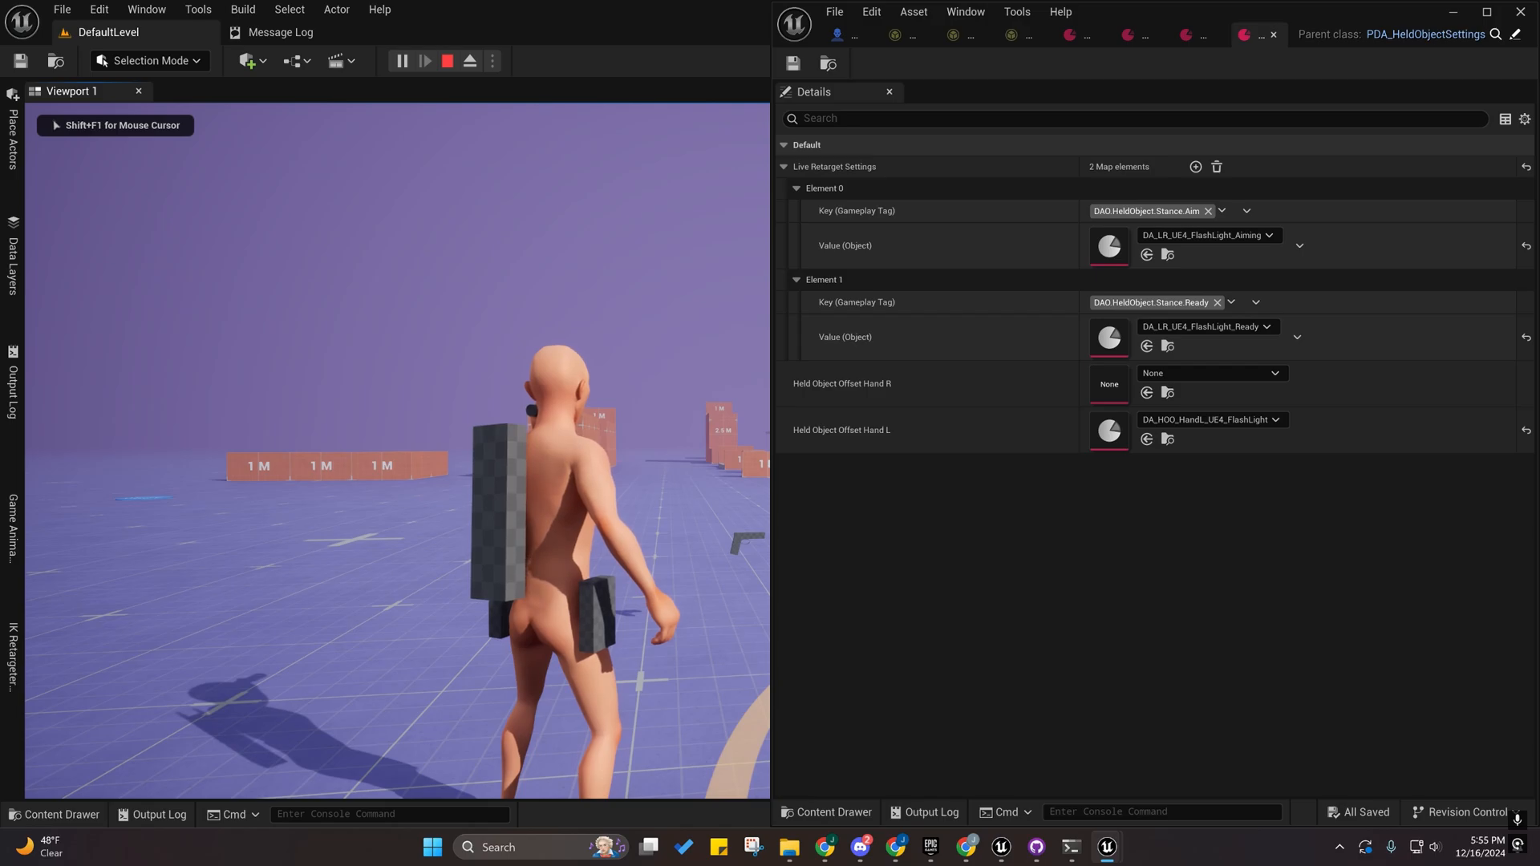
key("F8")
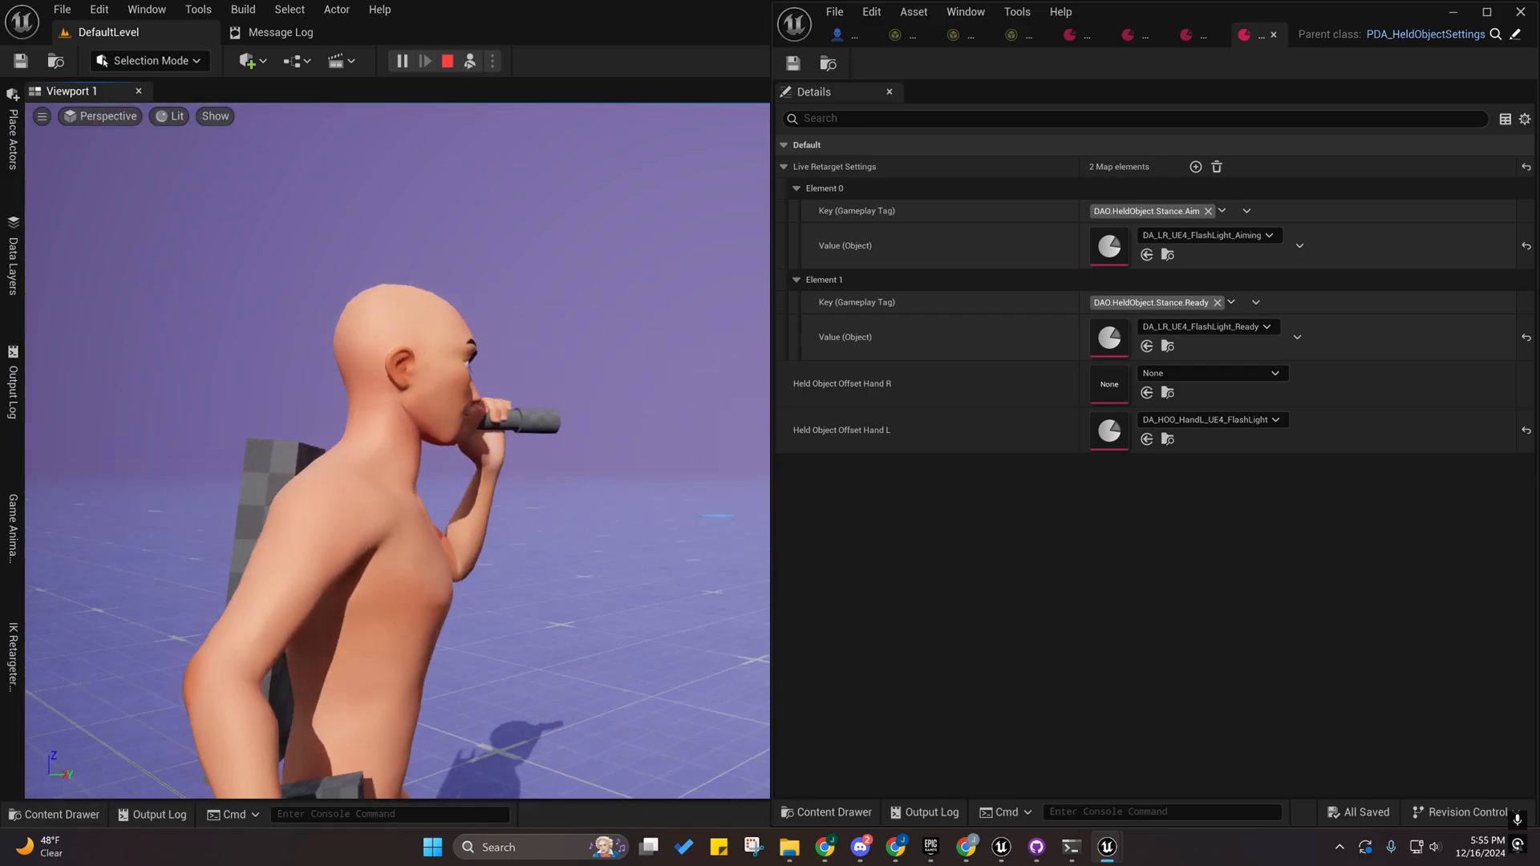
right_click_drag(397, 449, 249, 446)
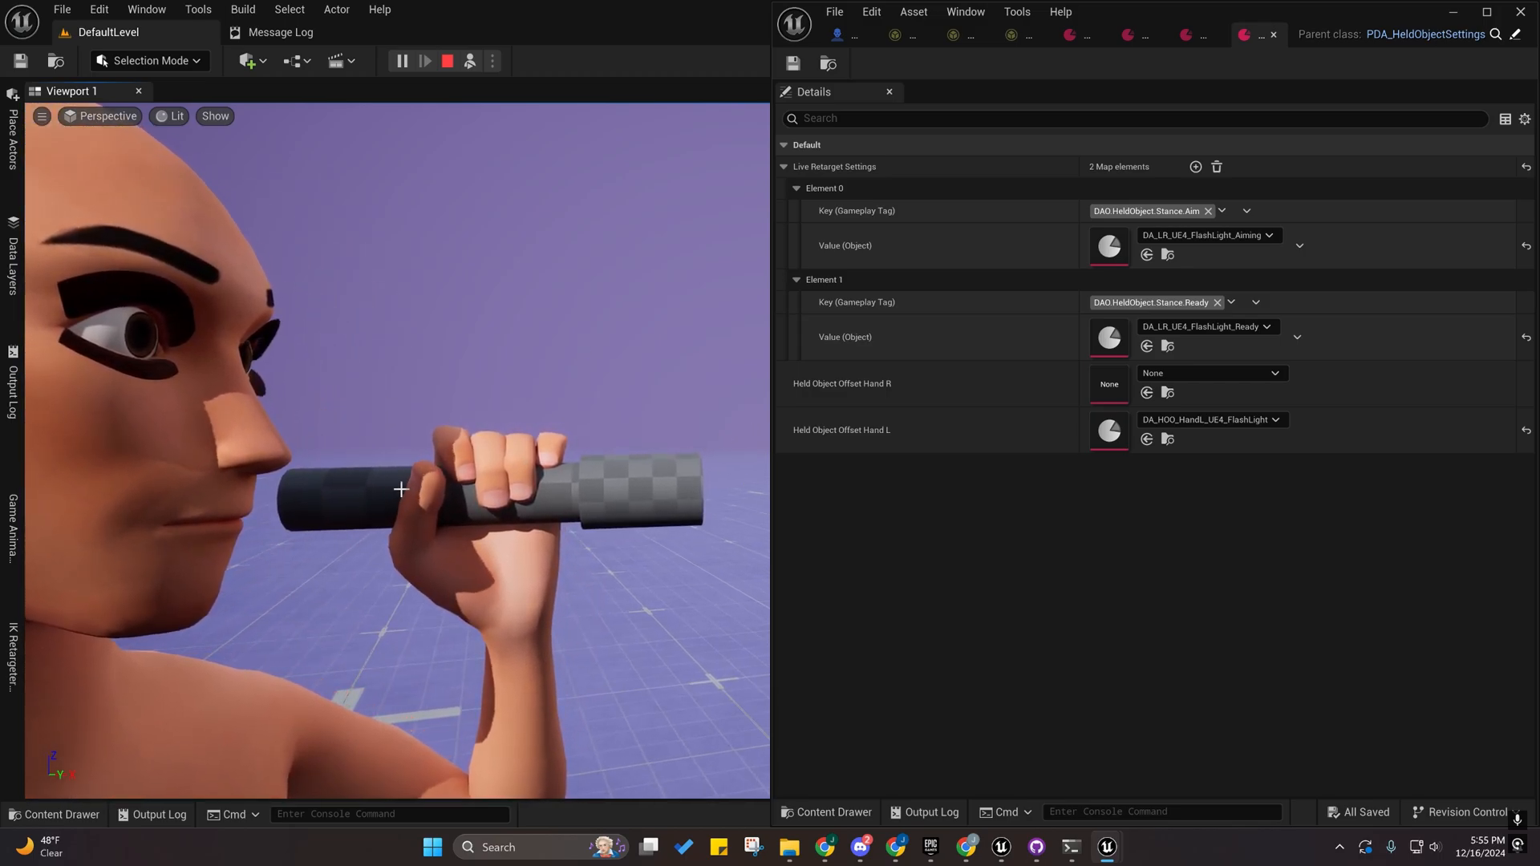
right_click_drag(401, 489, 449, 490)
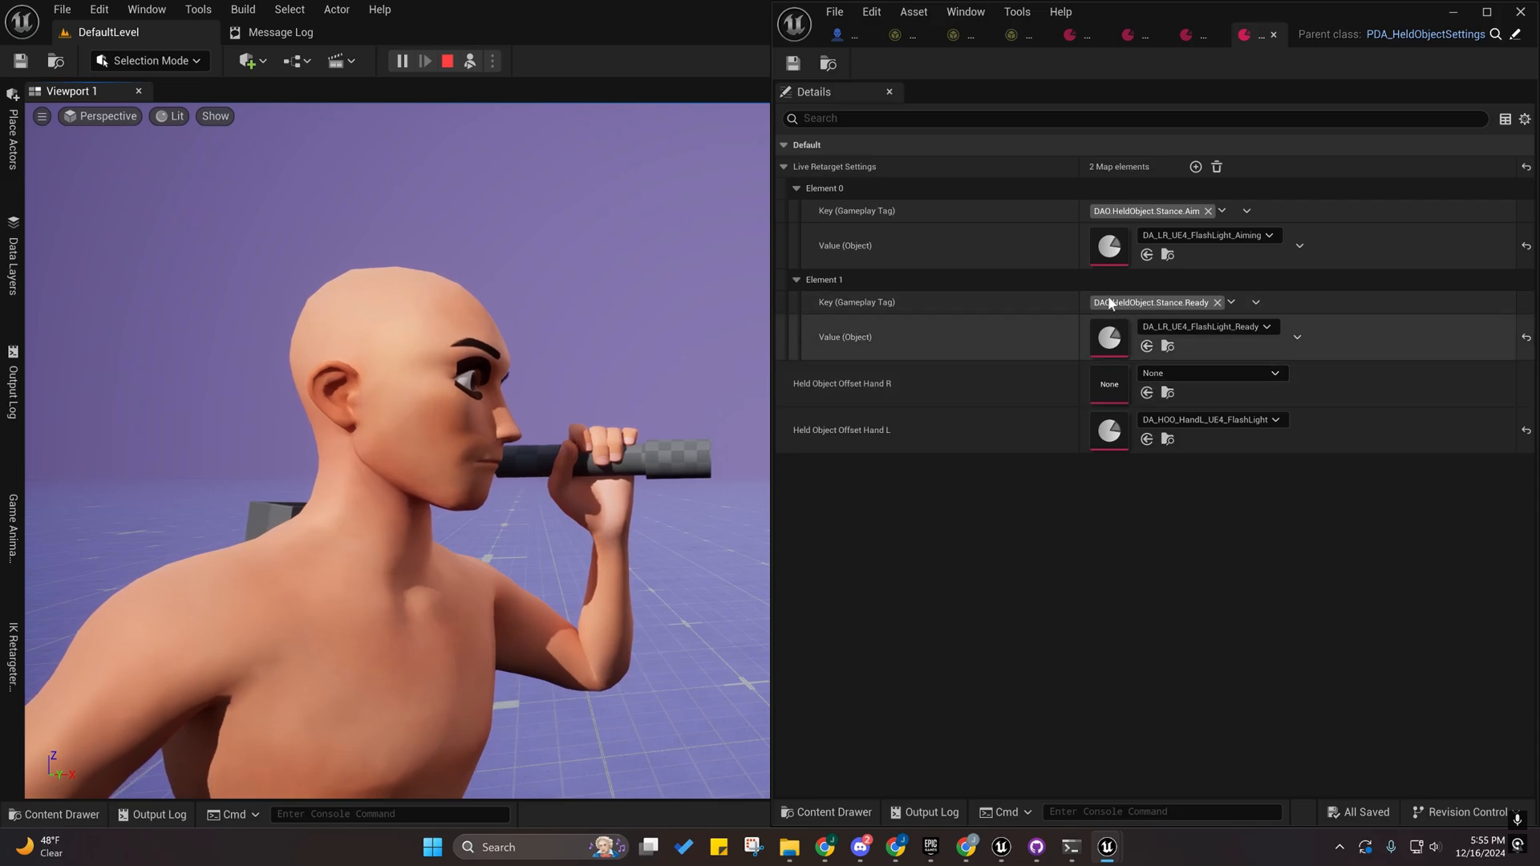
double_click(1106, 248)
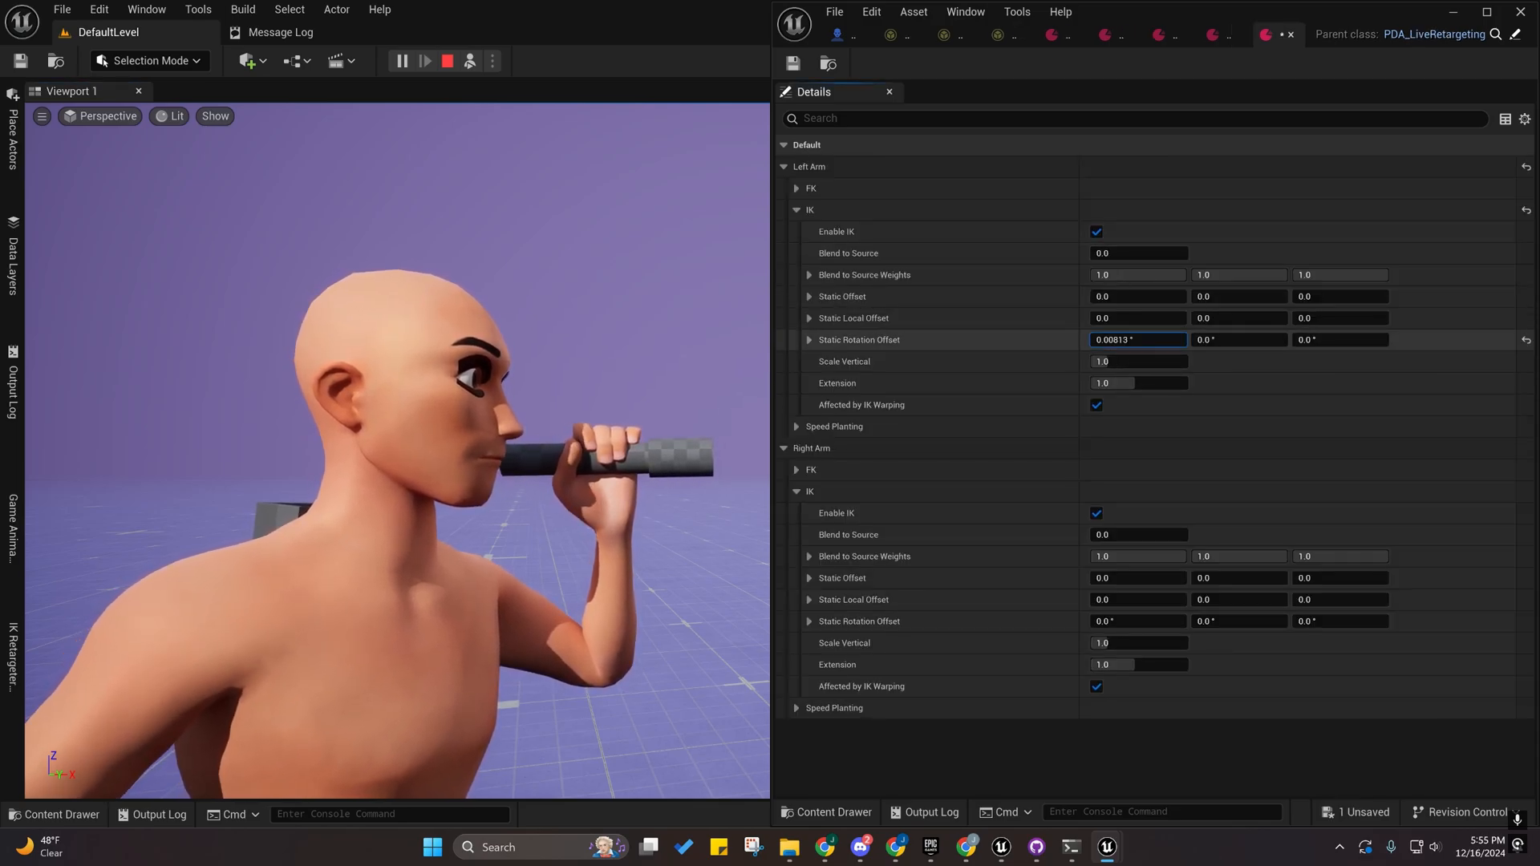
Try changing the first and third values of the left arm's IK Static Rotation Offset, resetting each trial.
left_click_drag(1137, 340, 1155, 340)
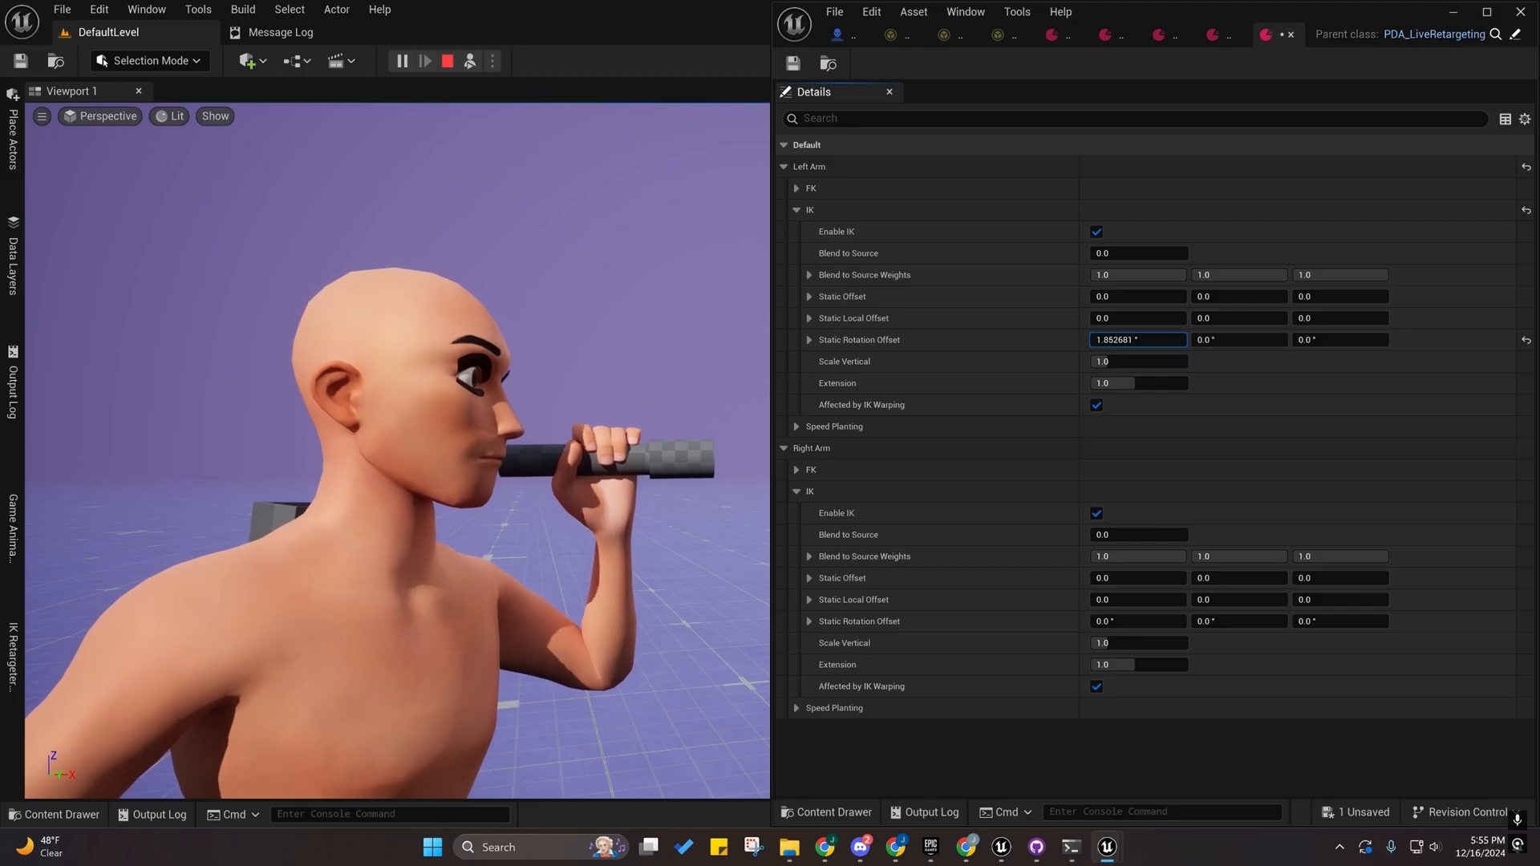
left_click(1526, 340)
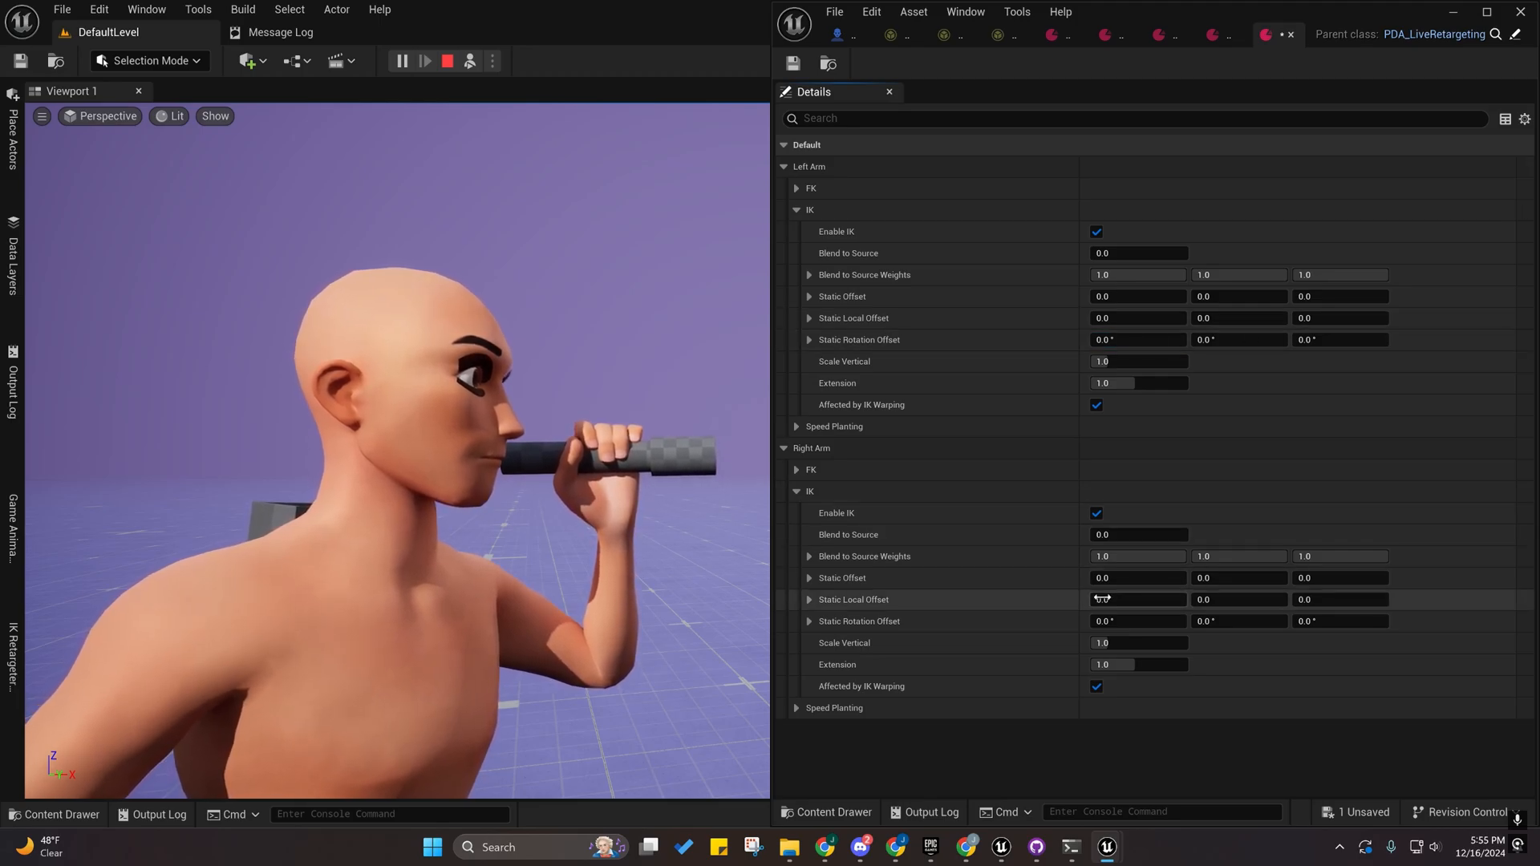
left_click_drag(1097, 353, 1203, 353)
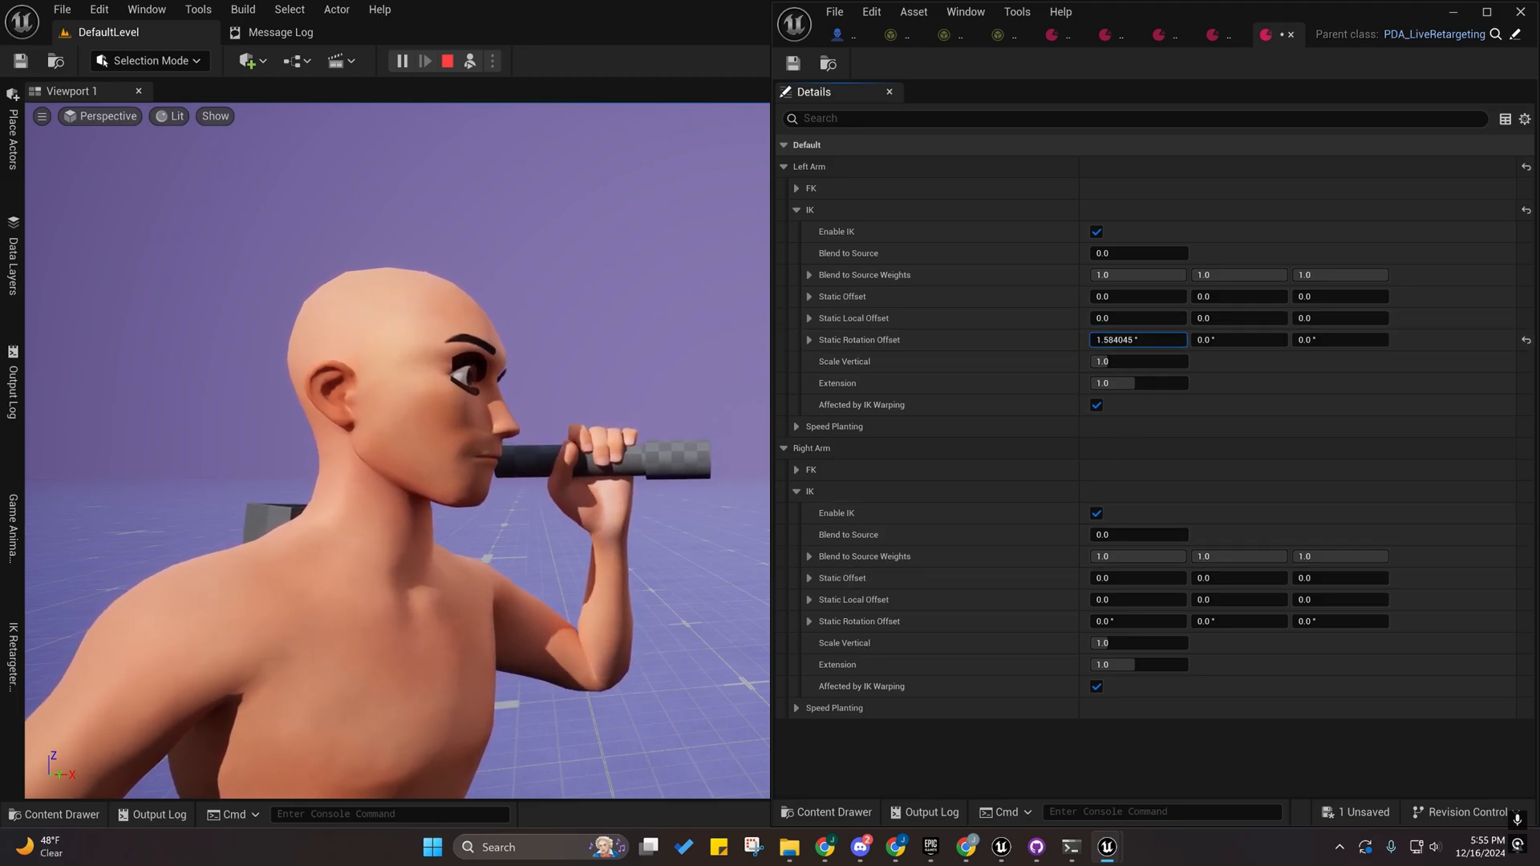
left_click(1526, 340)
left_click_drag(1340, 340, 1395, 340)
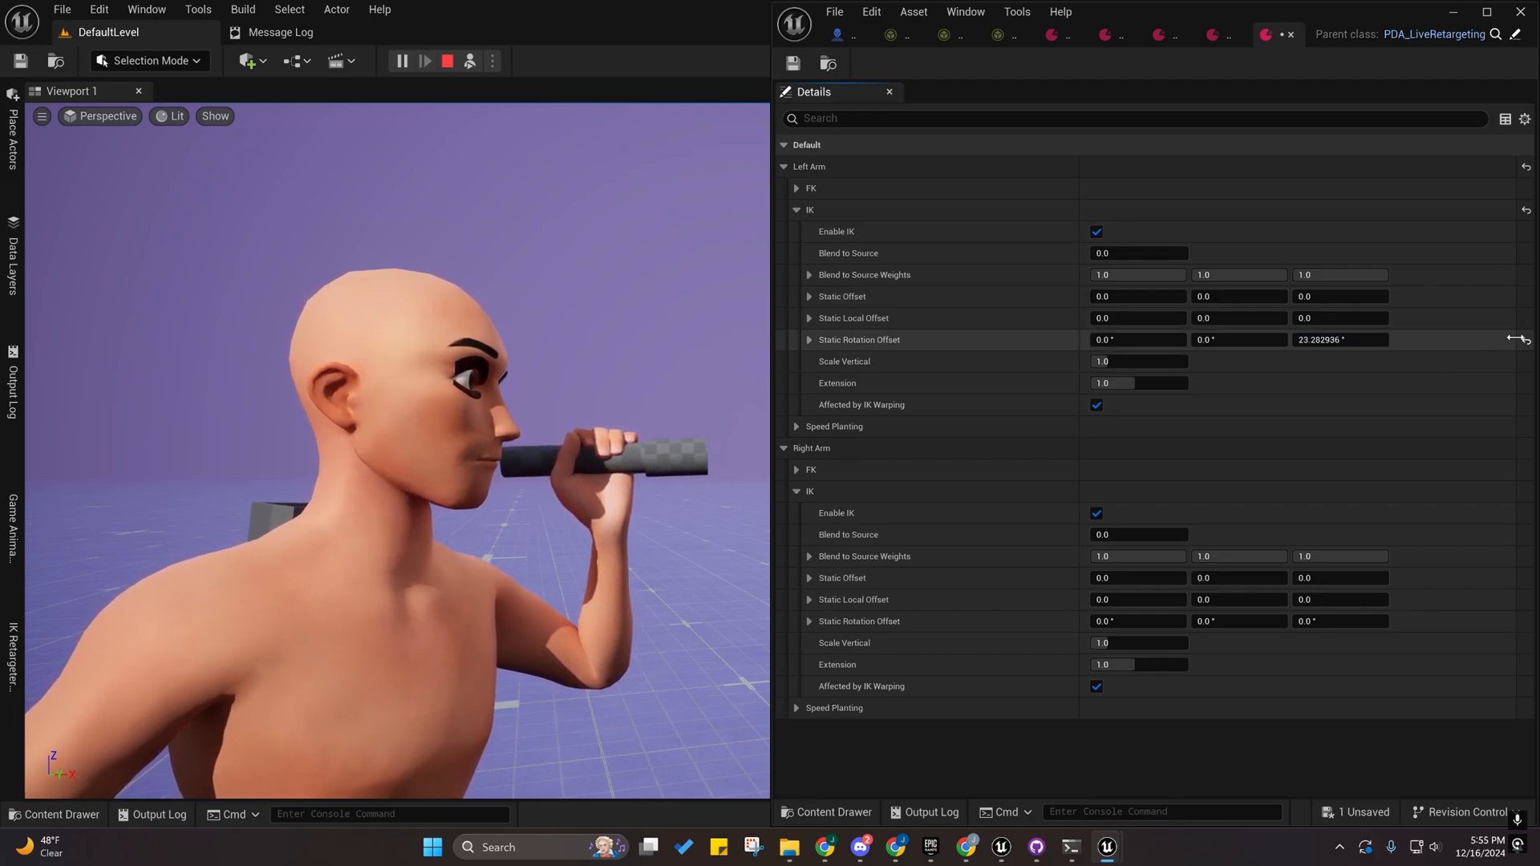
Set the second value of the left arm's IK Static Rotation Offset to about 10.12°, and save and close the aiming asset.
left_click_drag(1239, 340, 1255, 340)
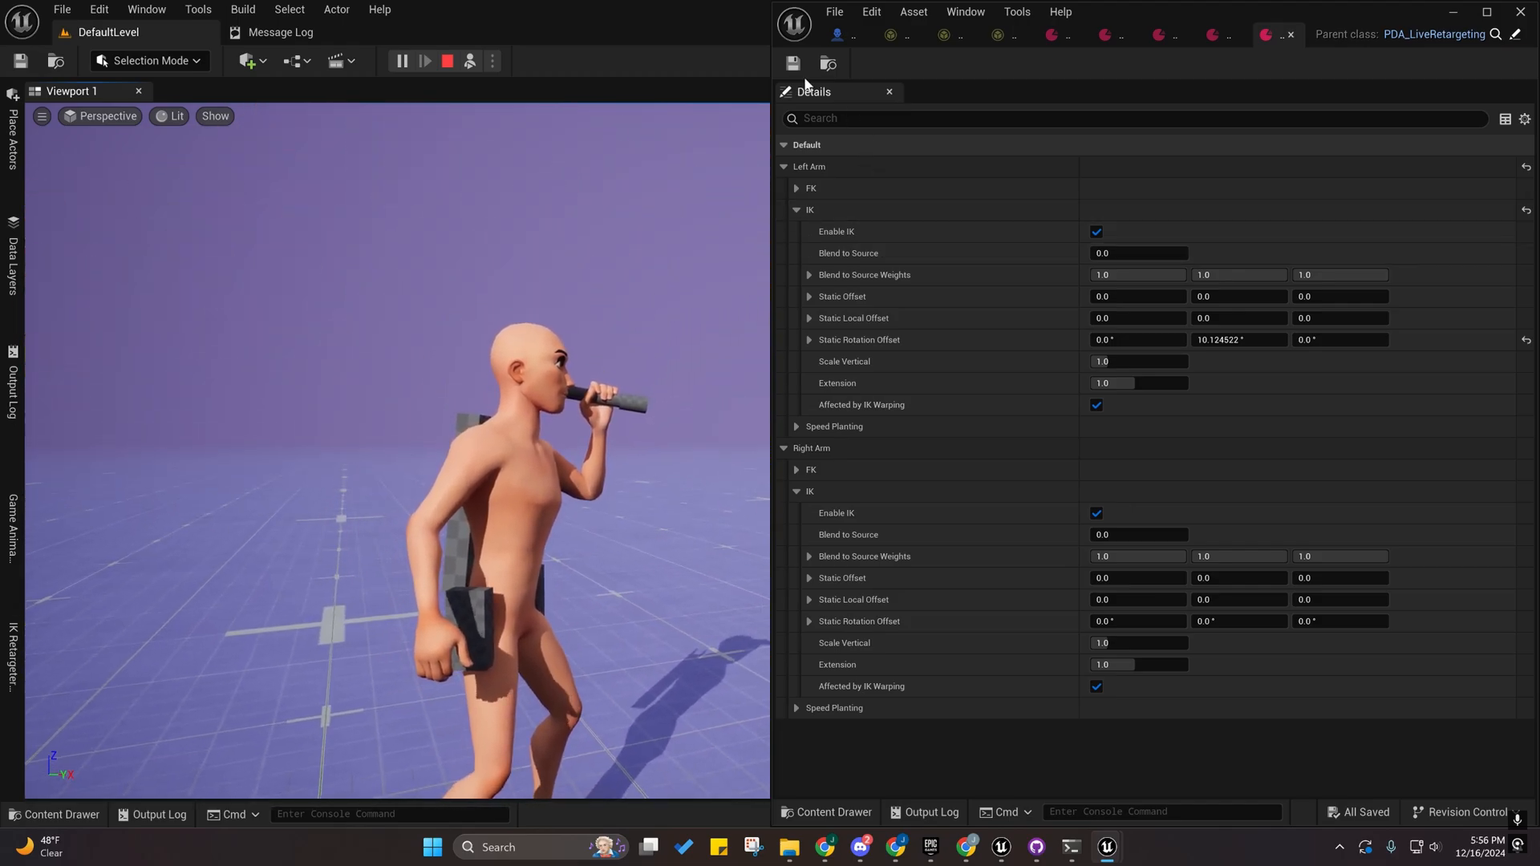
left_click(1290, 36)
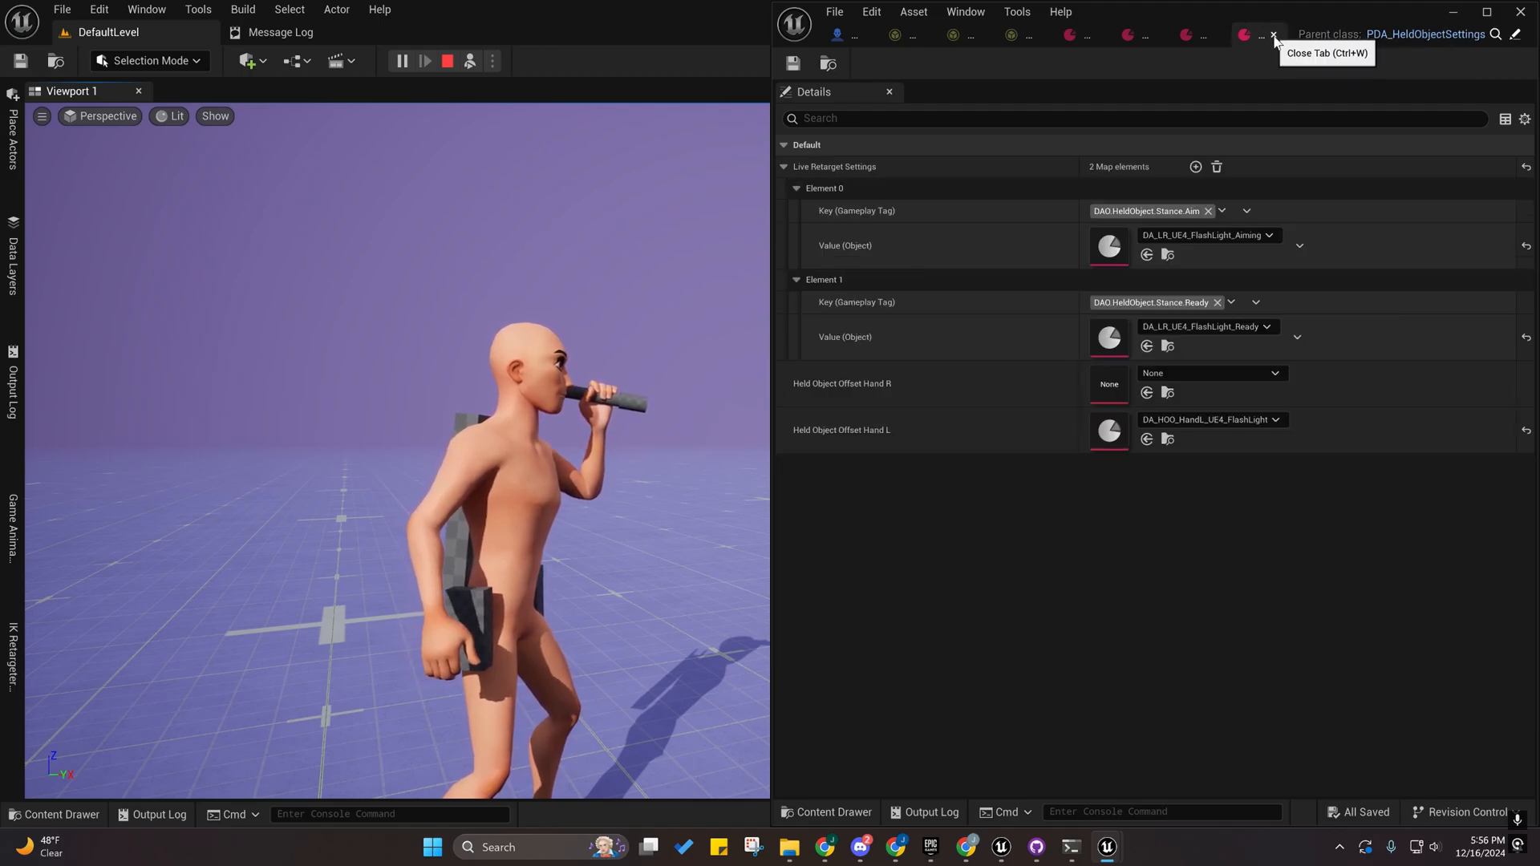
Close Steve's flashlight and M4A1 data assets along with the CT_CharData_M4A1 and CT_CharData_FlashLight chooser tables.
left_click(1273, 36)
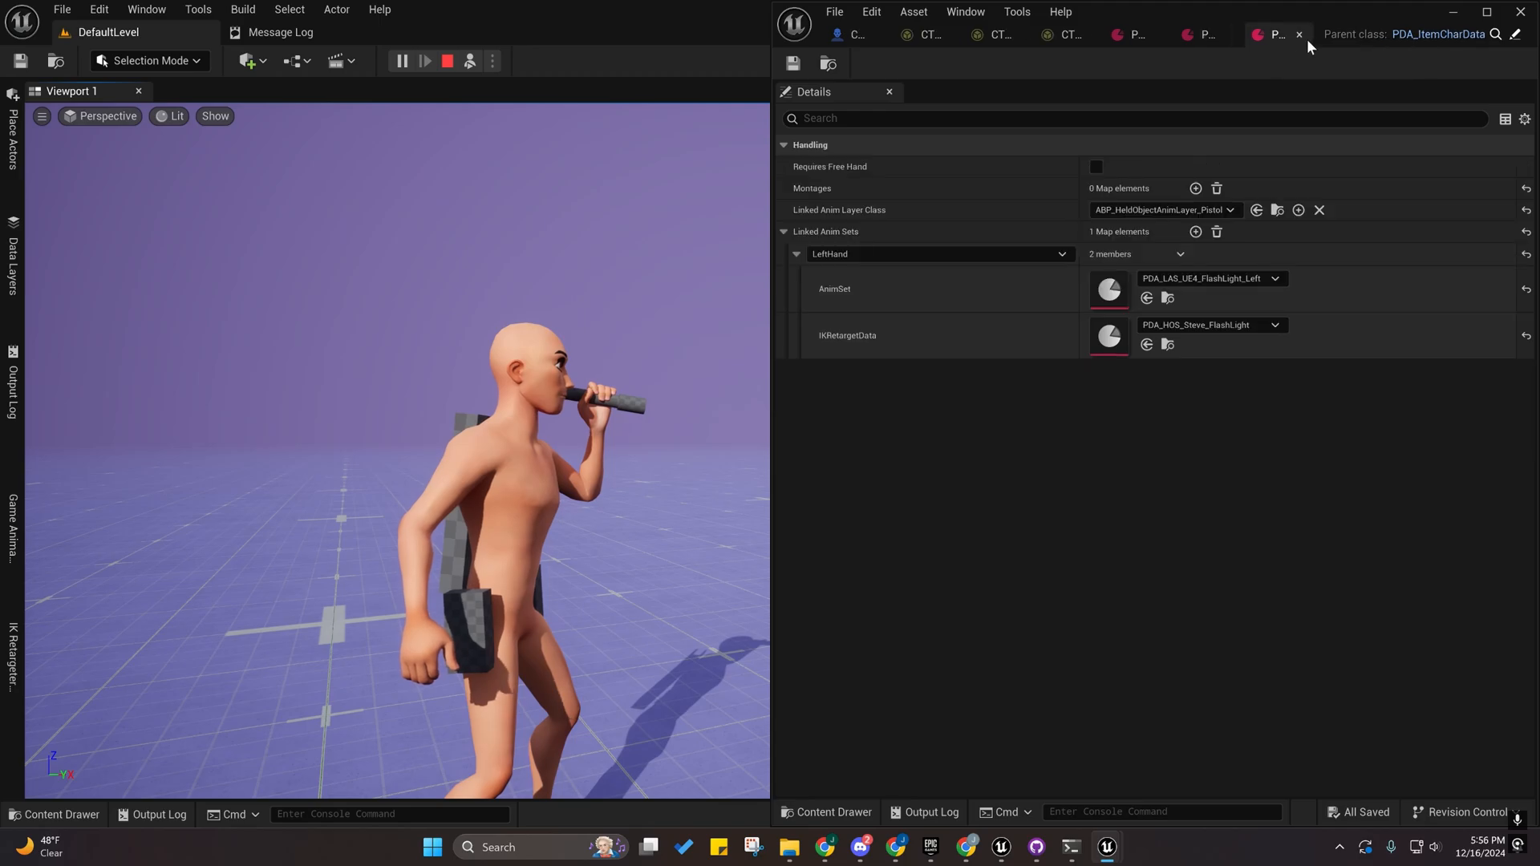
left_click(1301, 38)
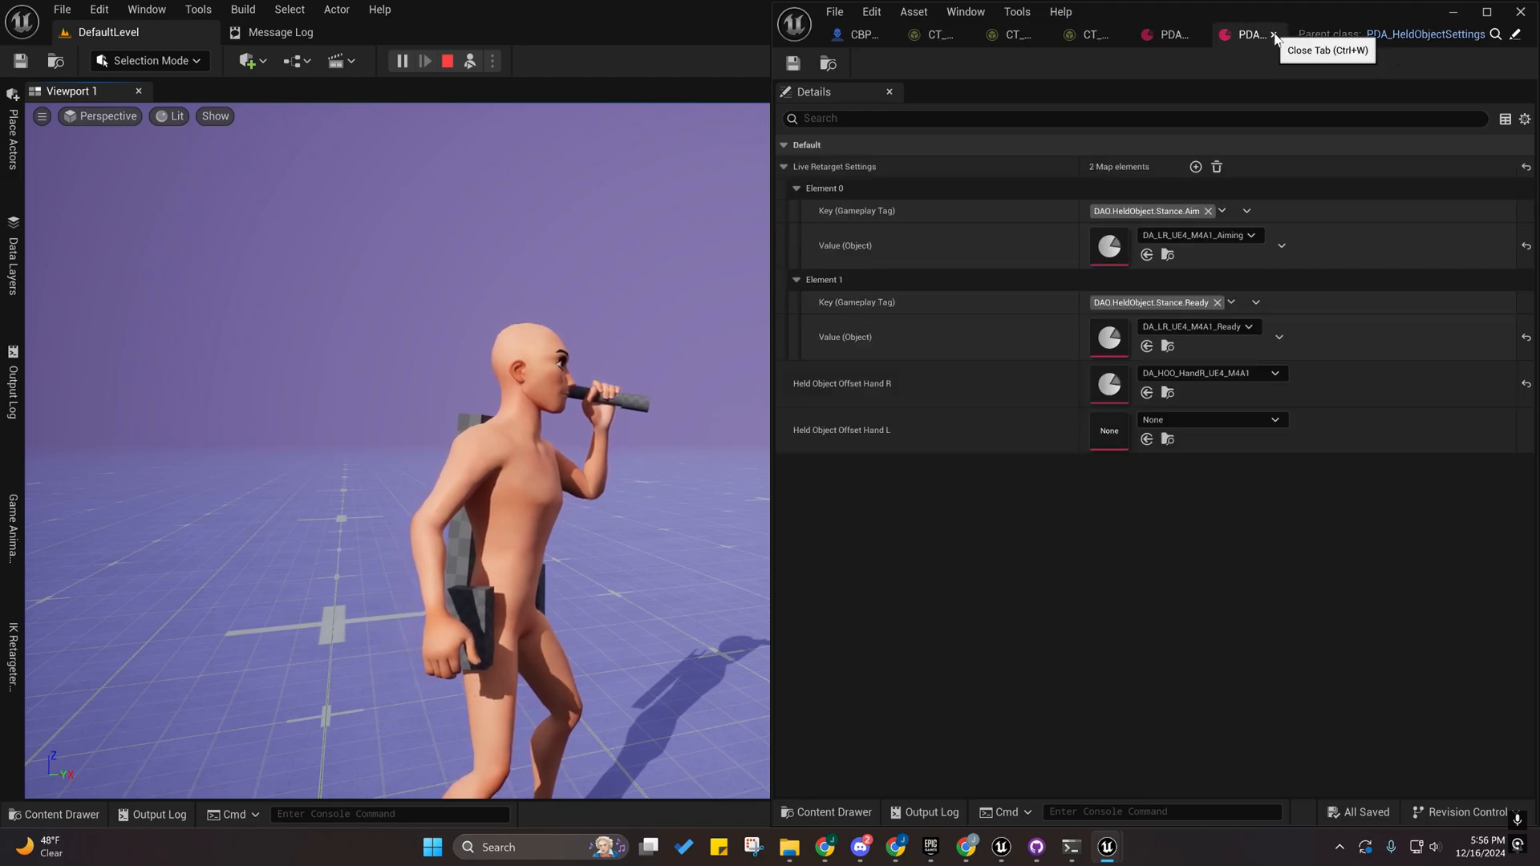
left_click(1279, 34)
left_click(1299, 34)
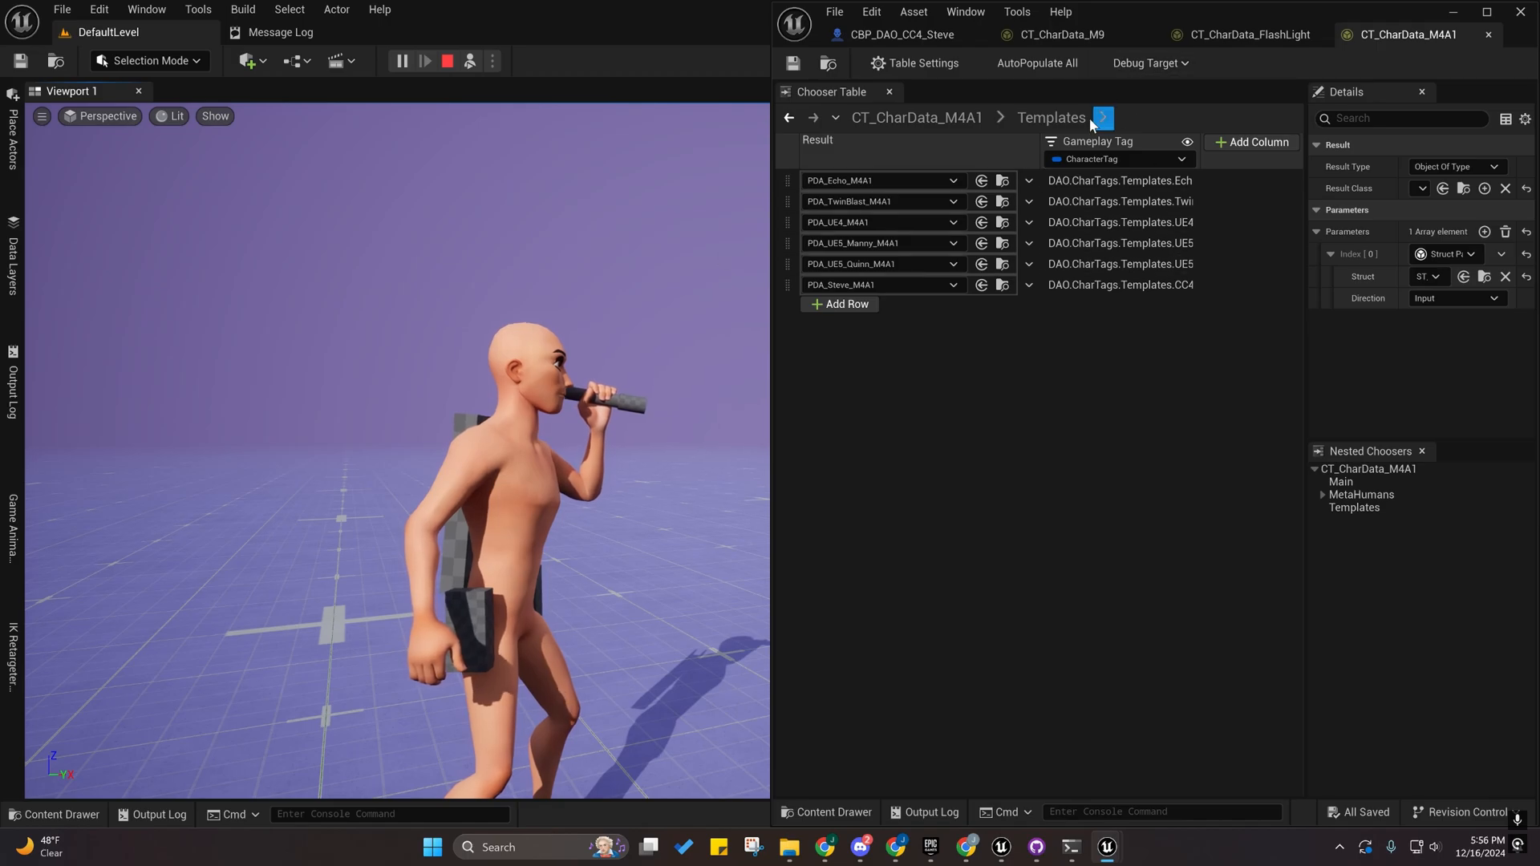
left_click(1488, 34)
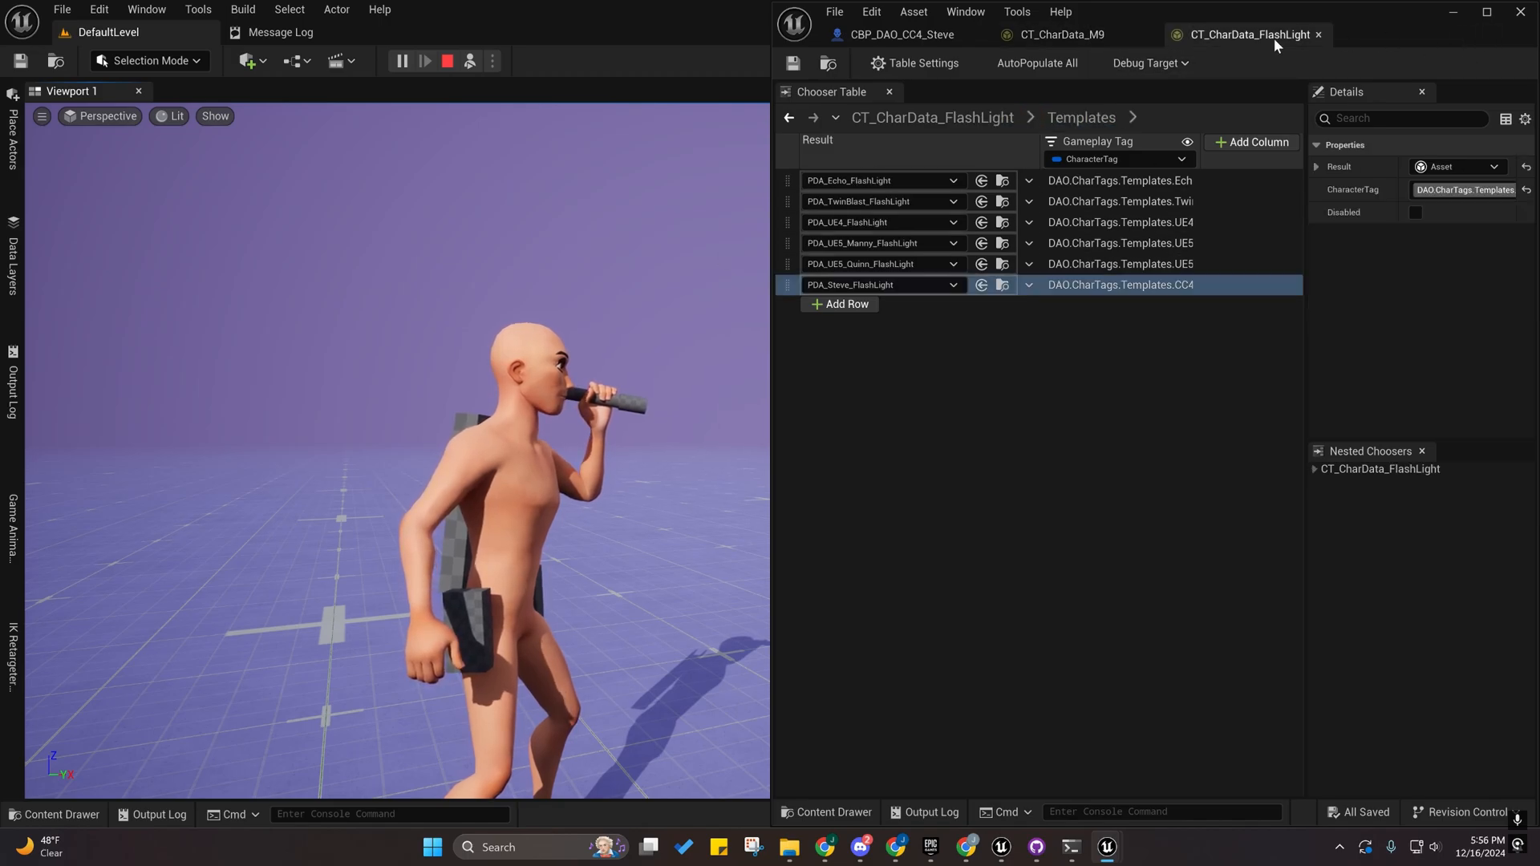
left_click(1315, 34)
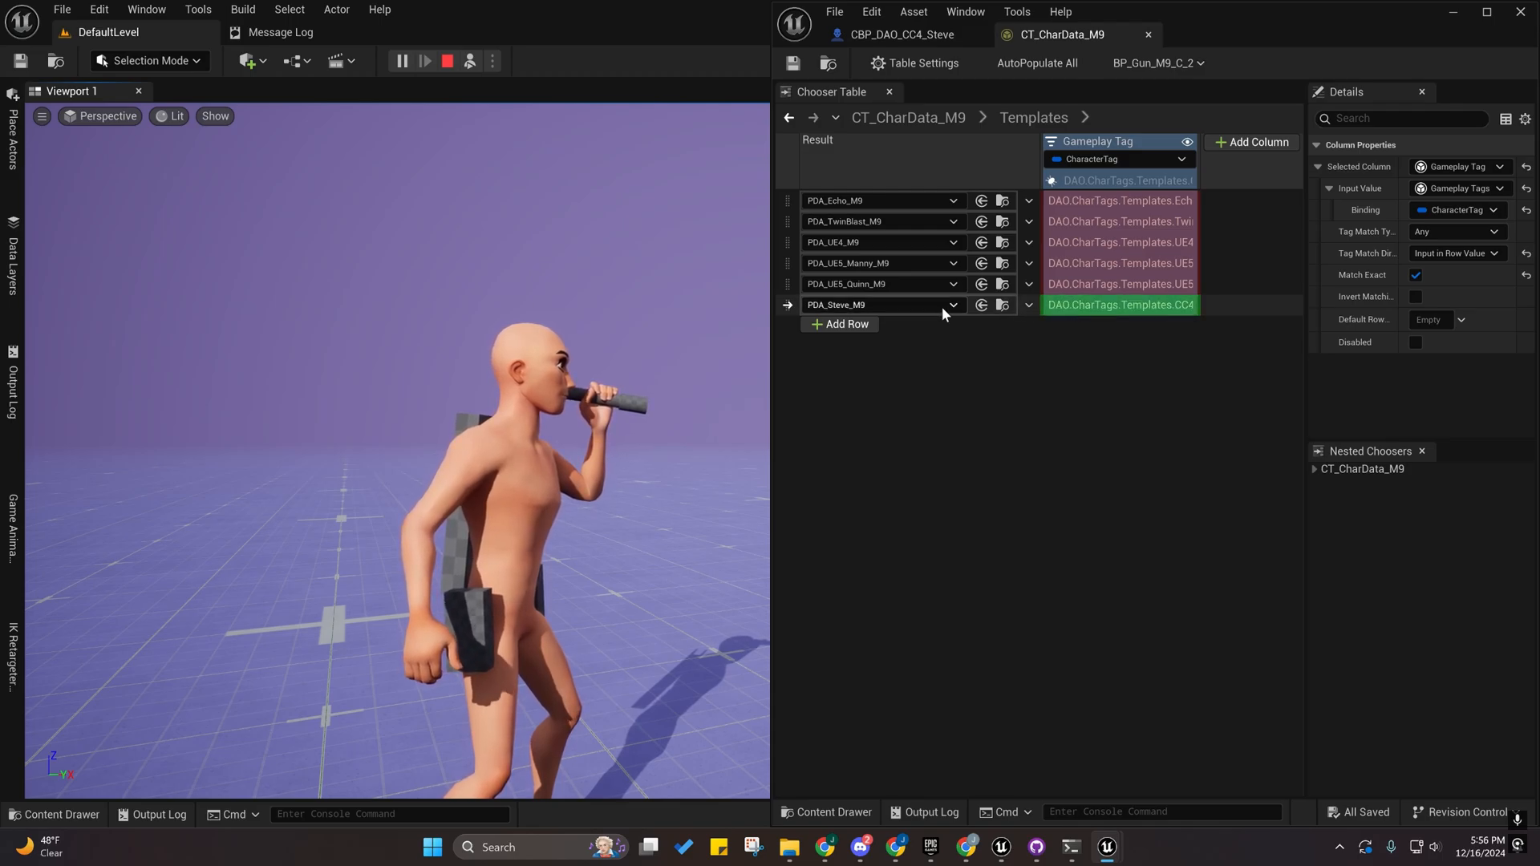
Bring up the CBP_DAO_CC4_Steve blueprint, minimize the asset editor window, and view Steve holding the flashlight in the level.
left_click(919, 35)
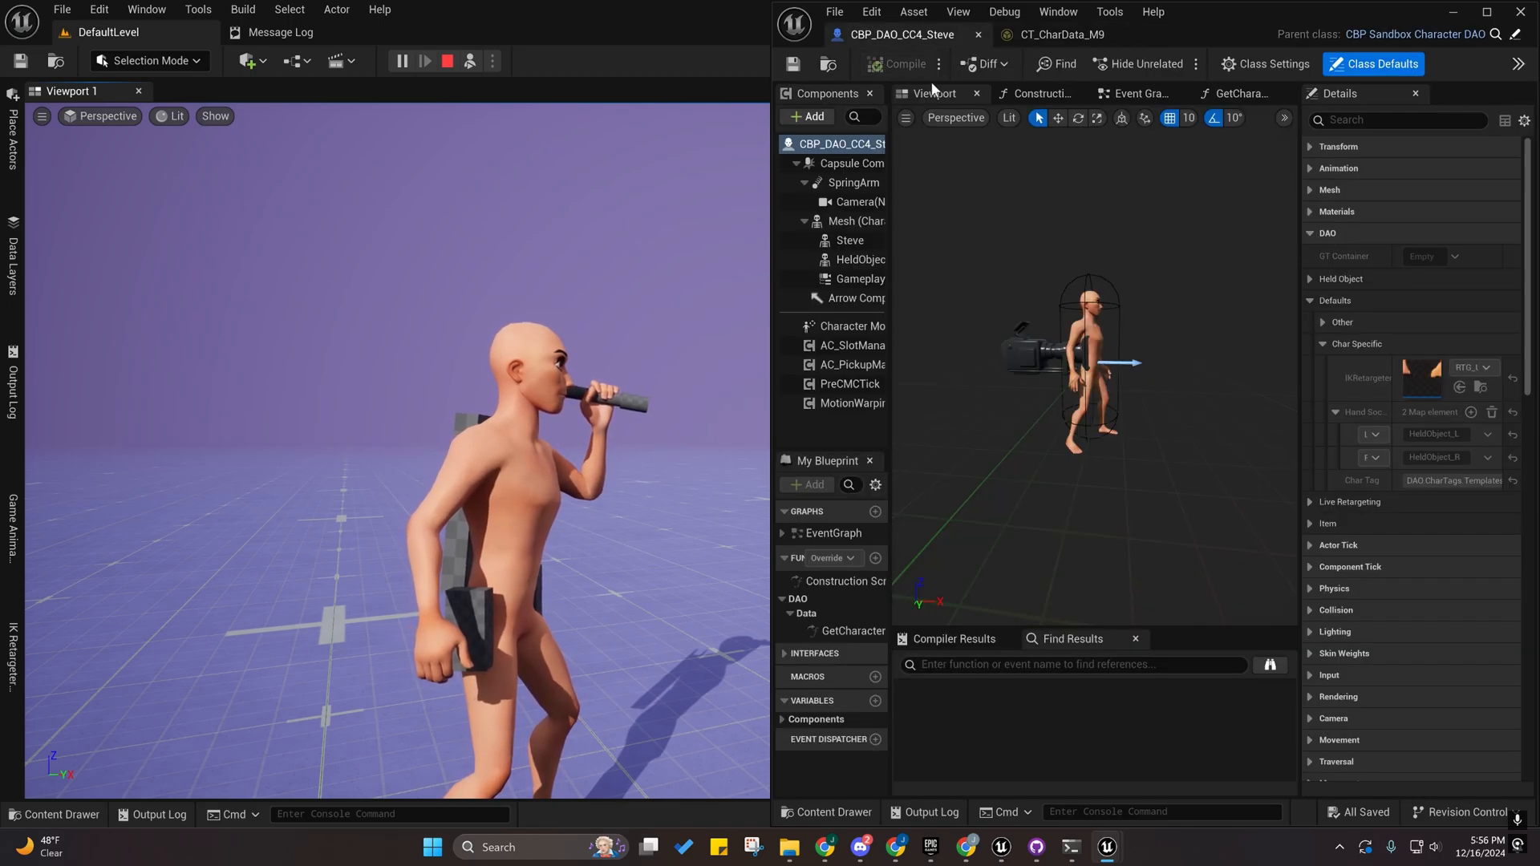
left_click(1453, 11)
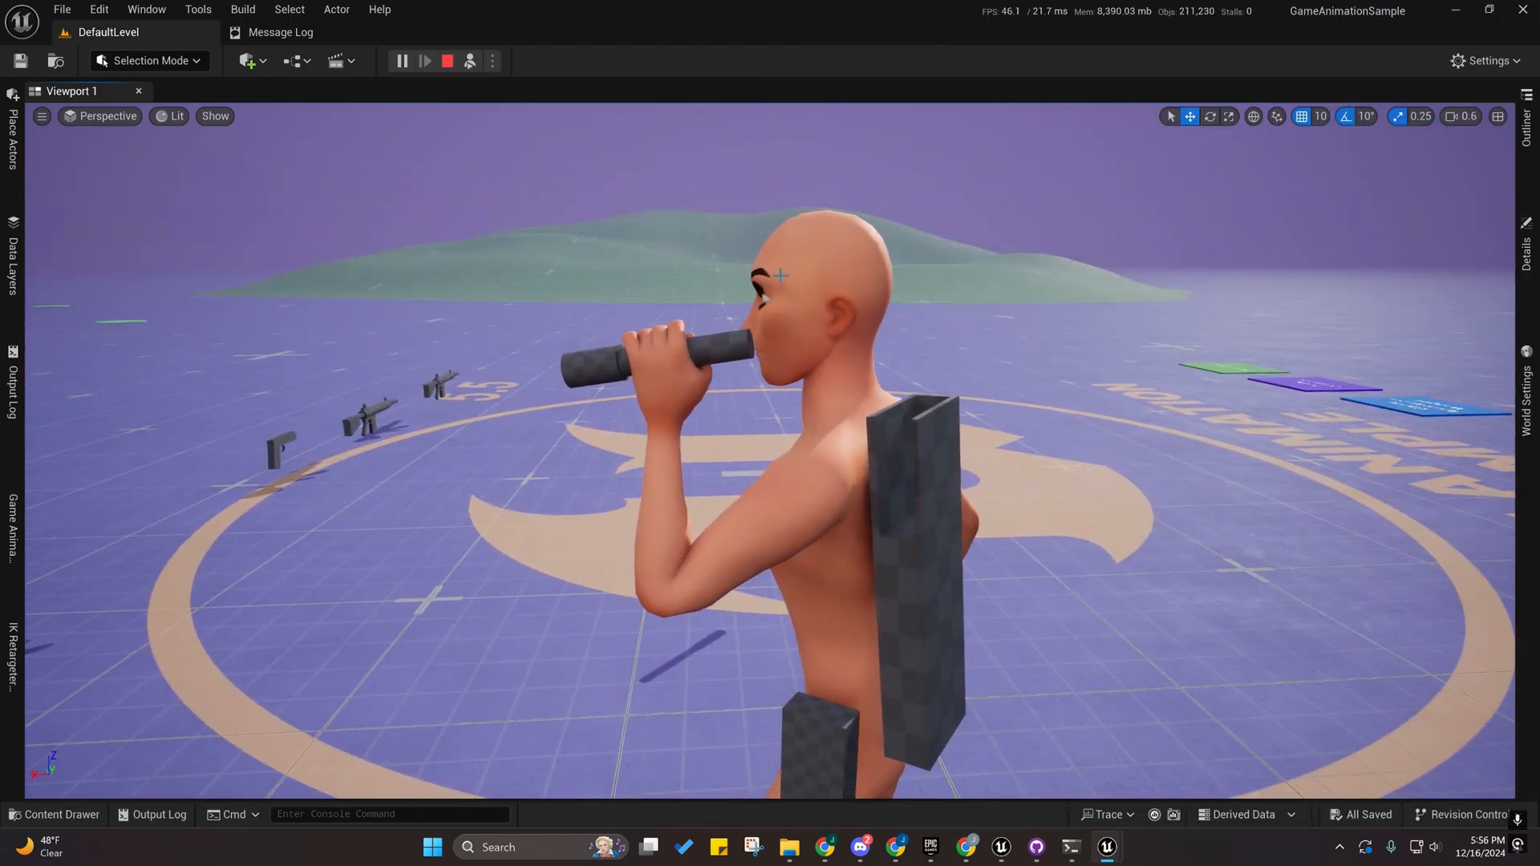
key("w")
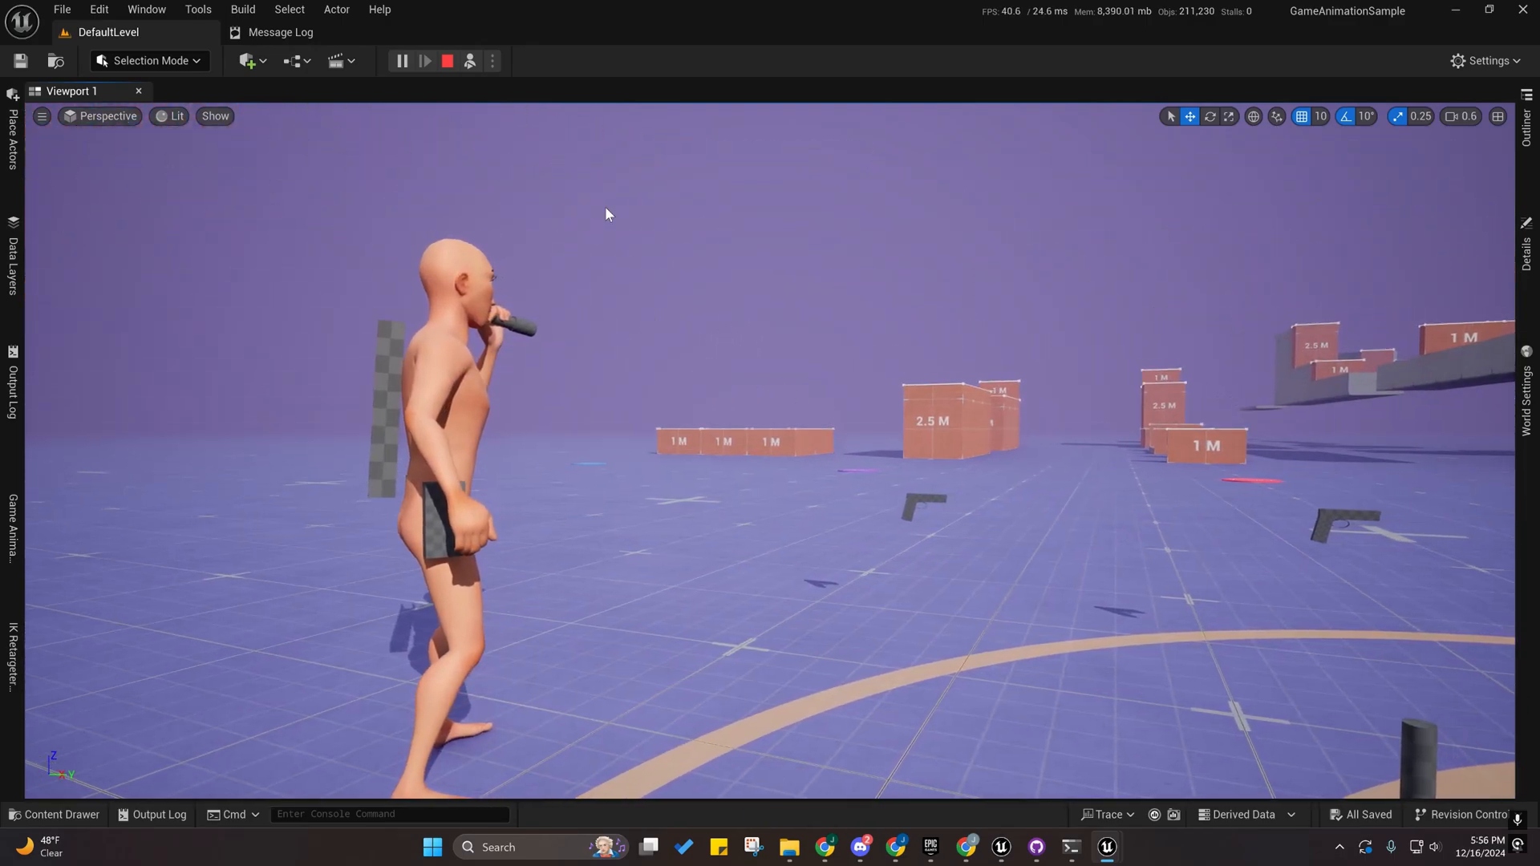
Take control of Steve again in the running level, pick up the M9, and run around the floor emblem, testing its aim.
left_click(470, 62)
key("w")
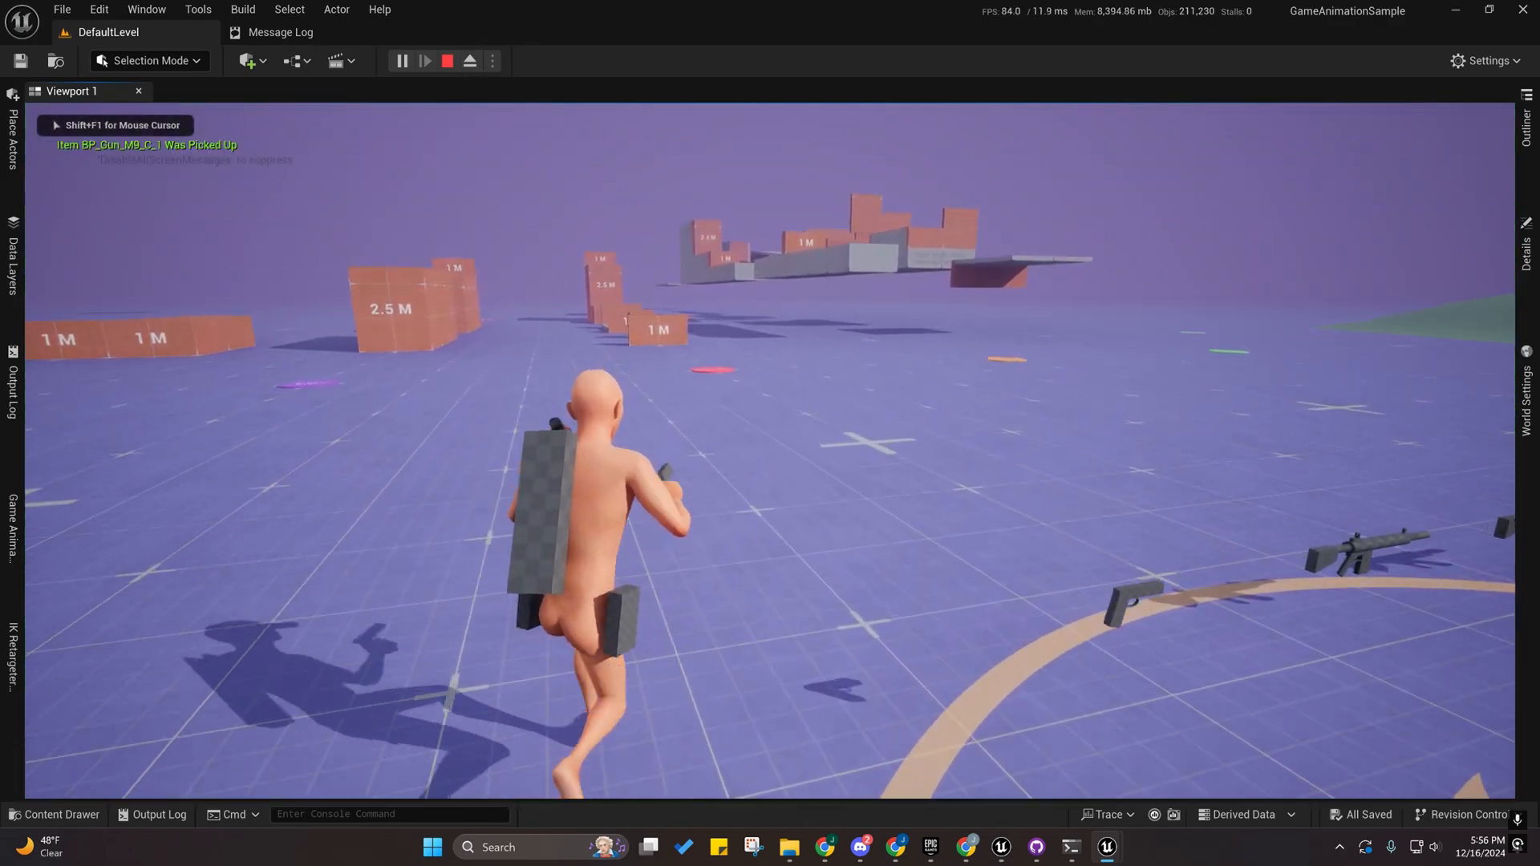
key("s")
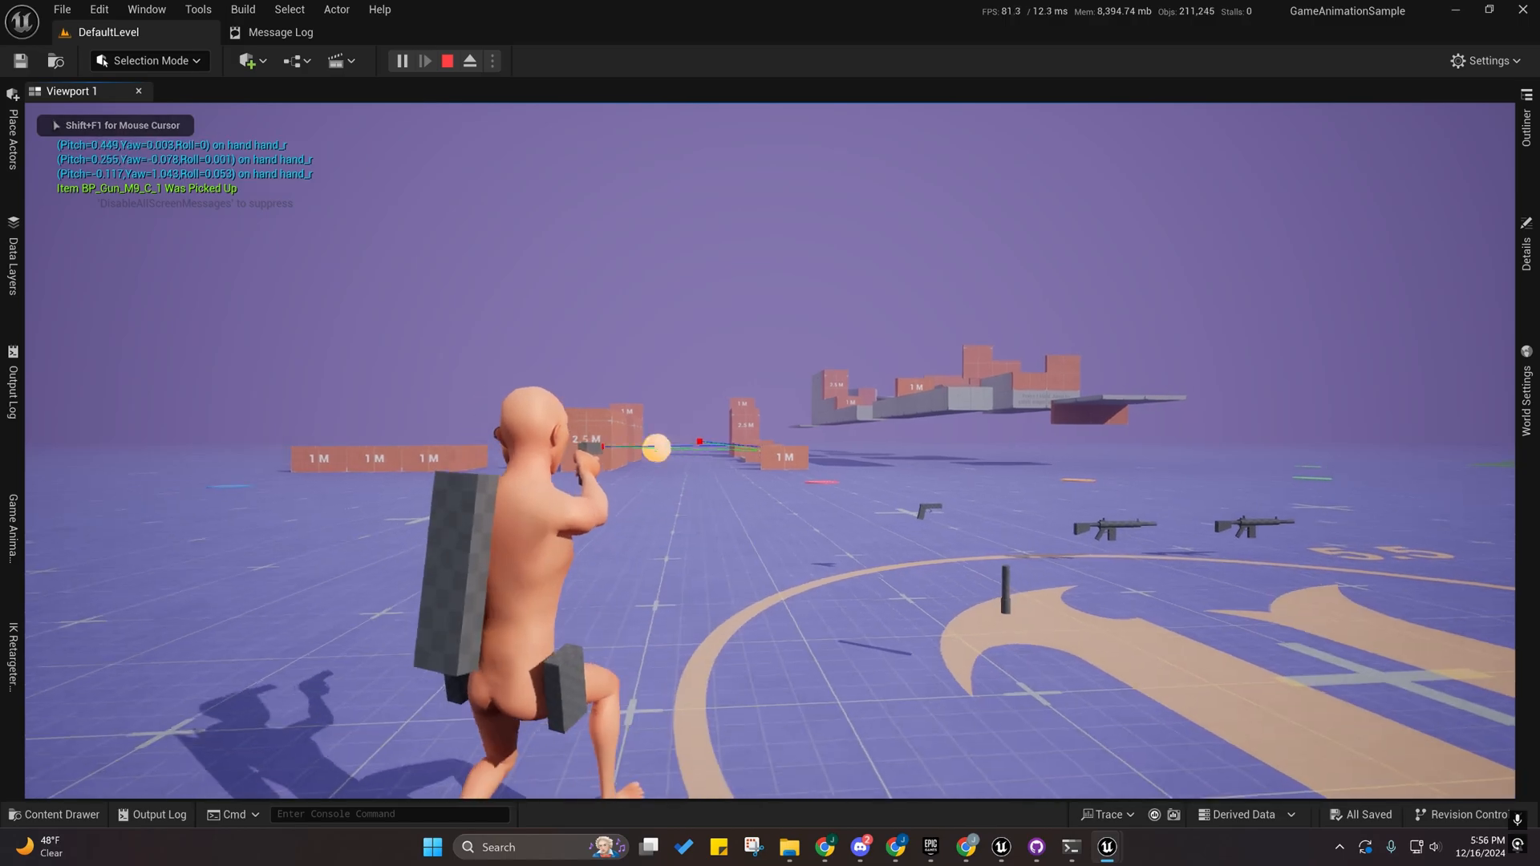
key("w")
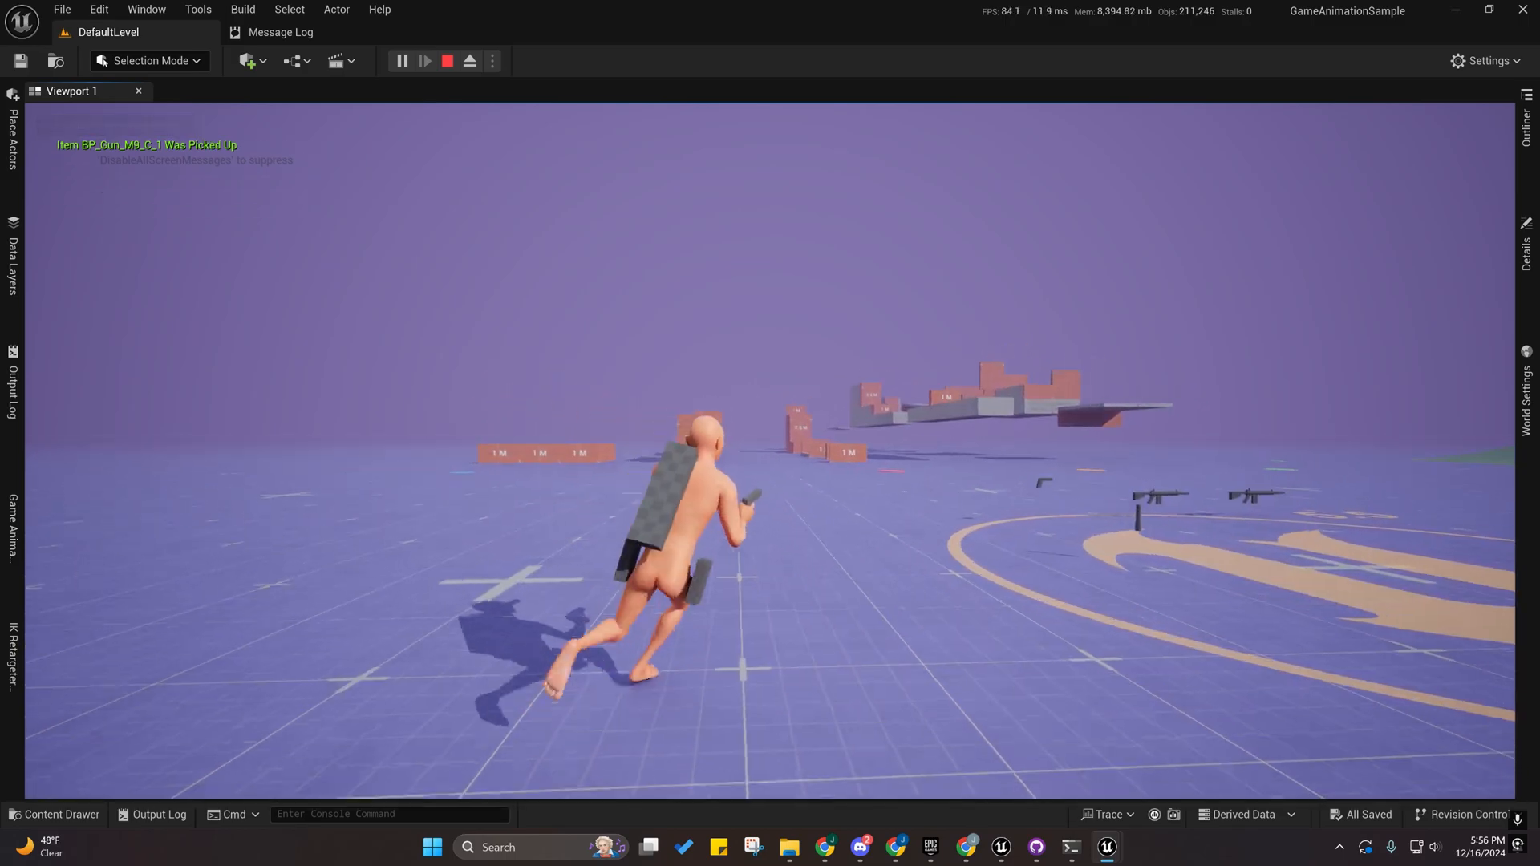
key("d")
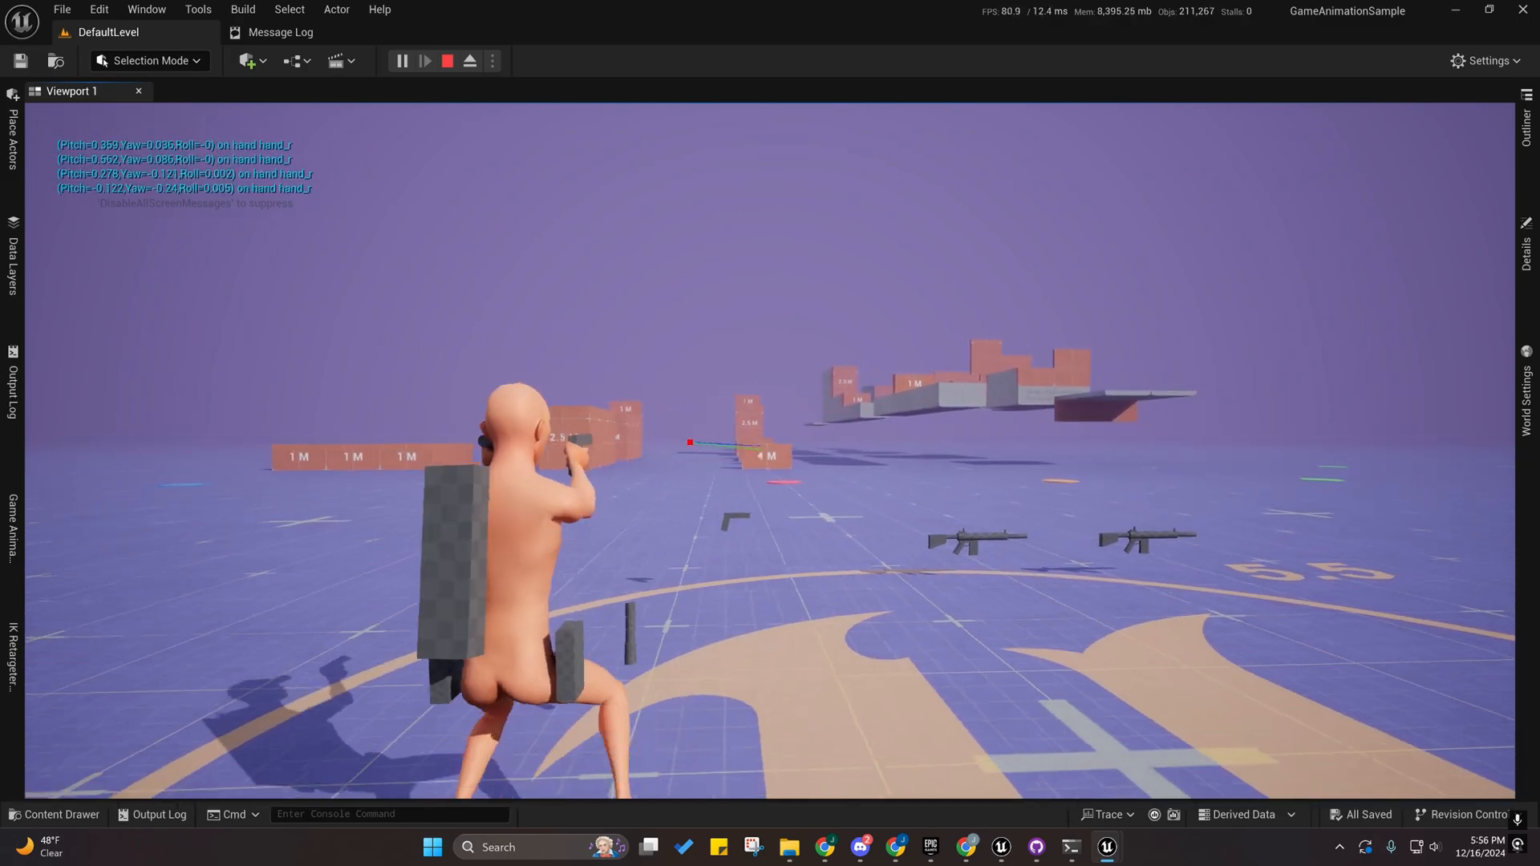
Stand still while aiming the M9 and fire repeated shots toward the distant 1 M block to check the hand poses.
left_click(770, 450)
left_click(770, 451)
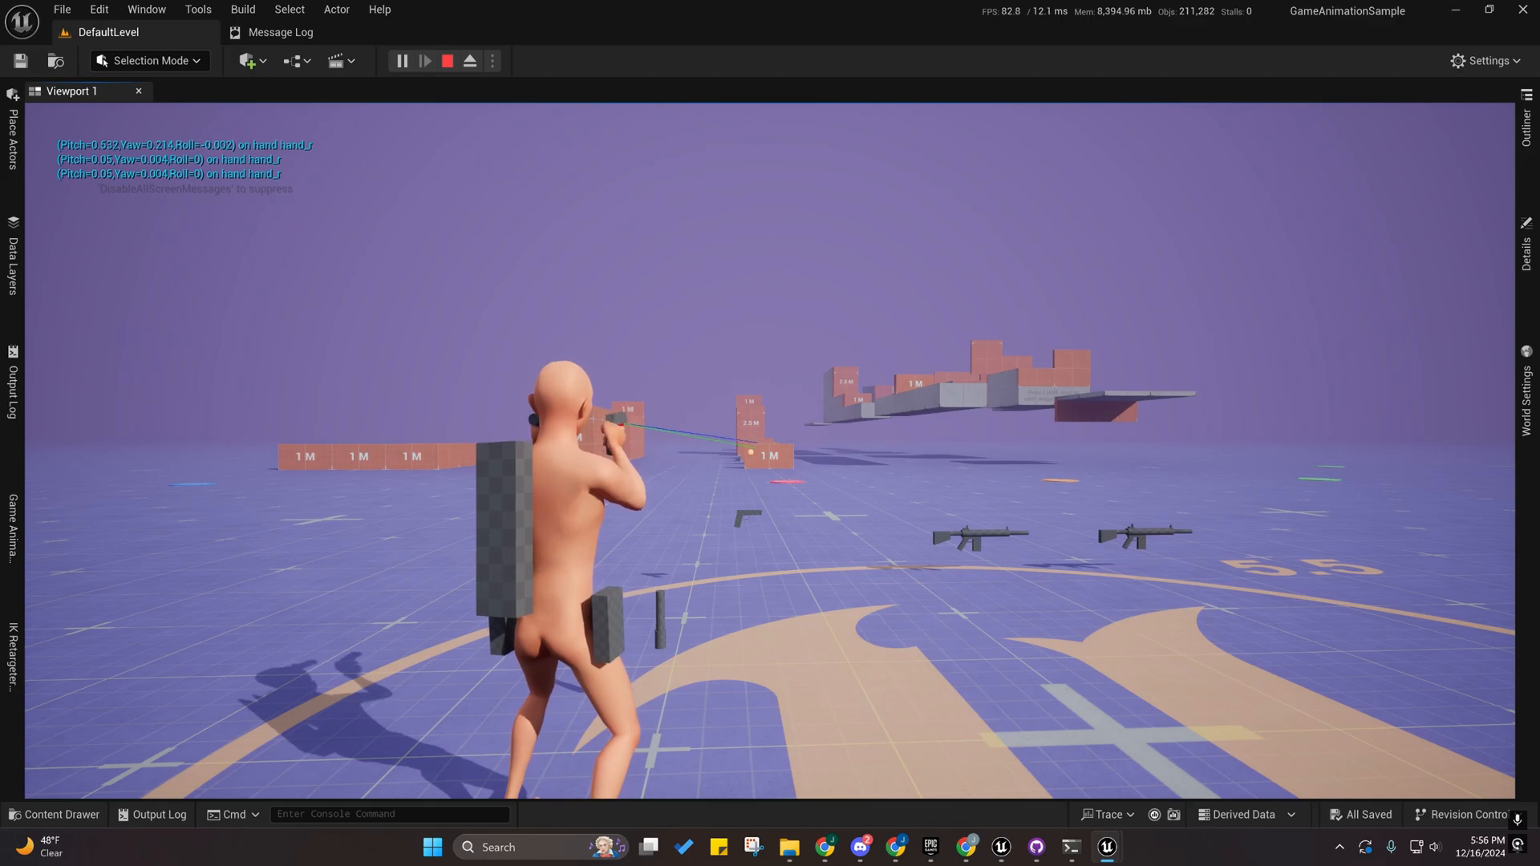
left_click(770, 451)
left_click(770, 450)
left_click(770, 451)
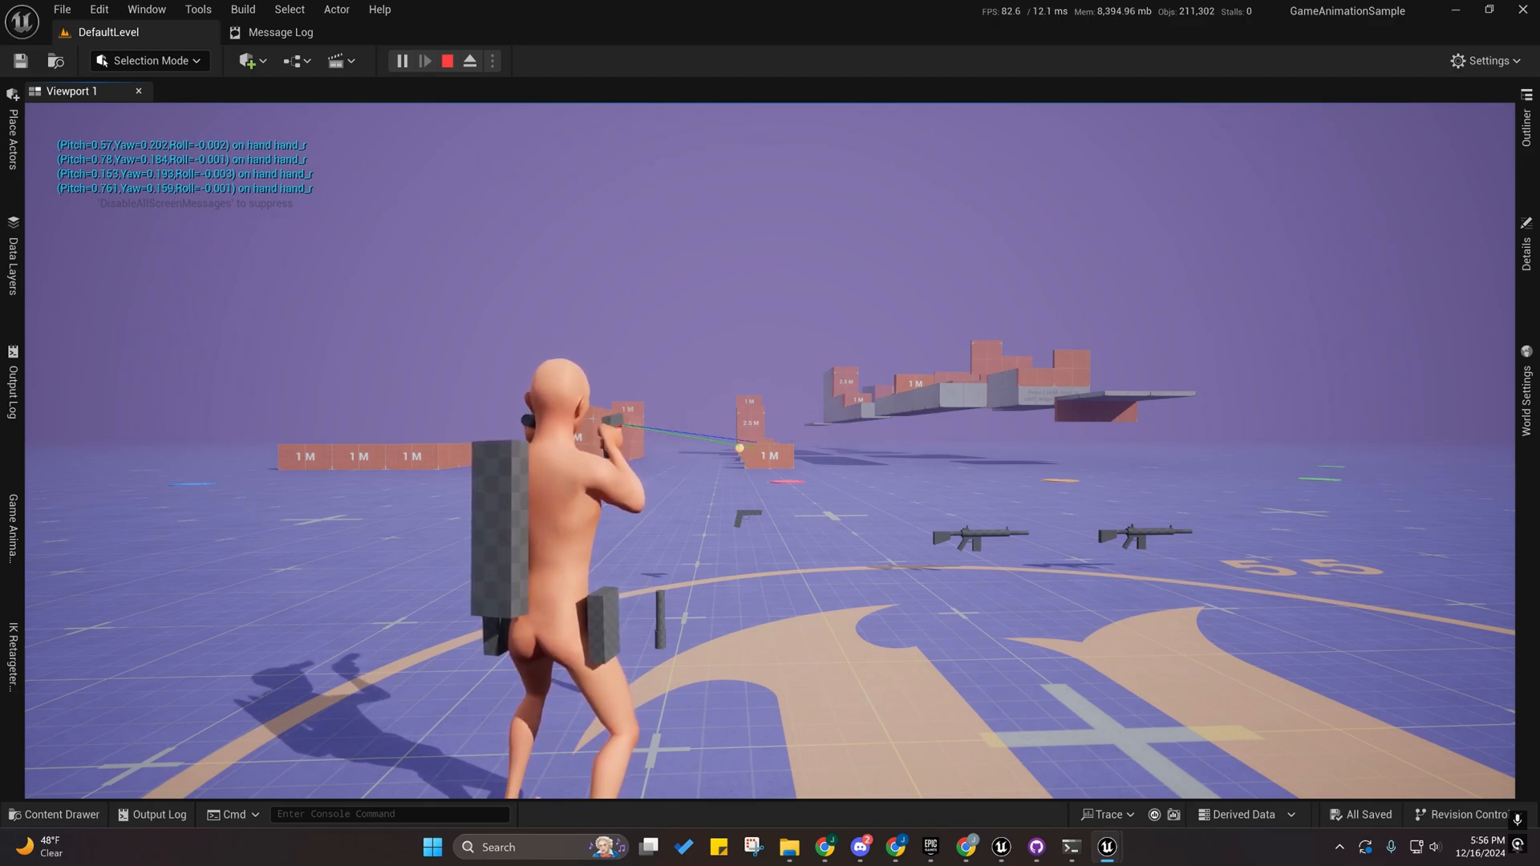
left_click(769, 450)
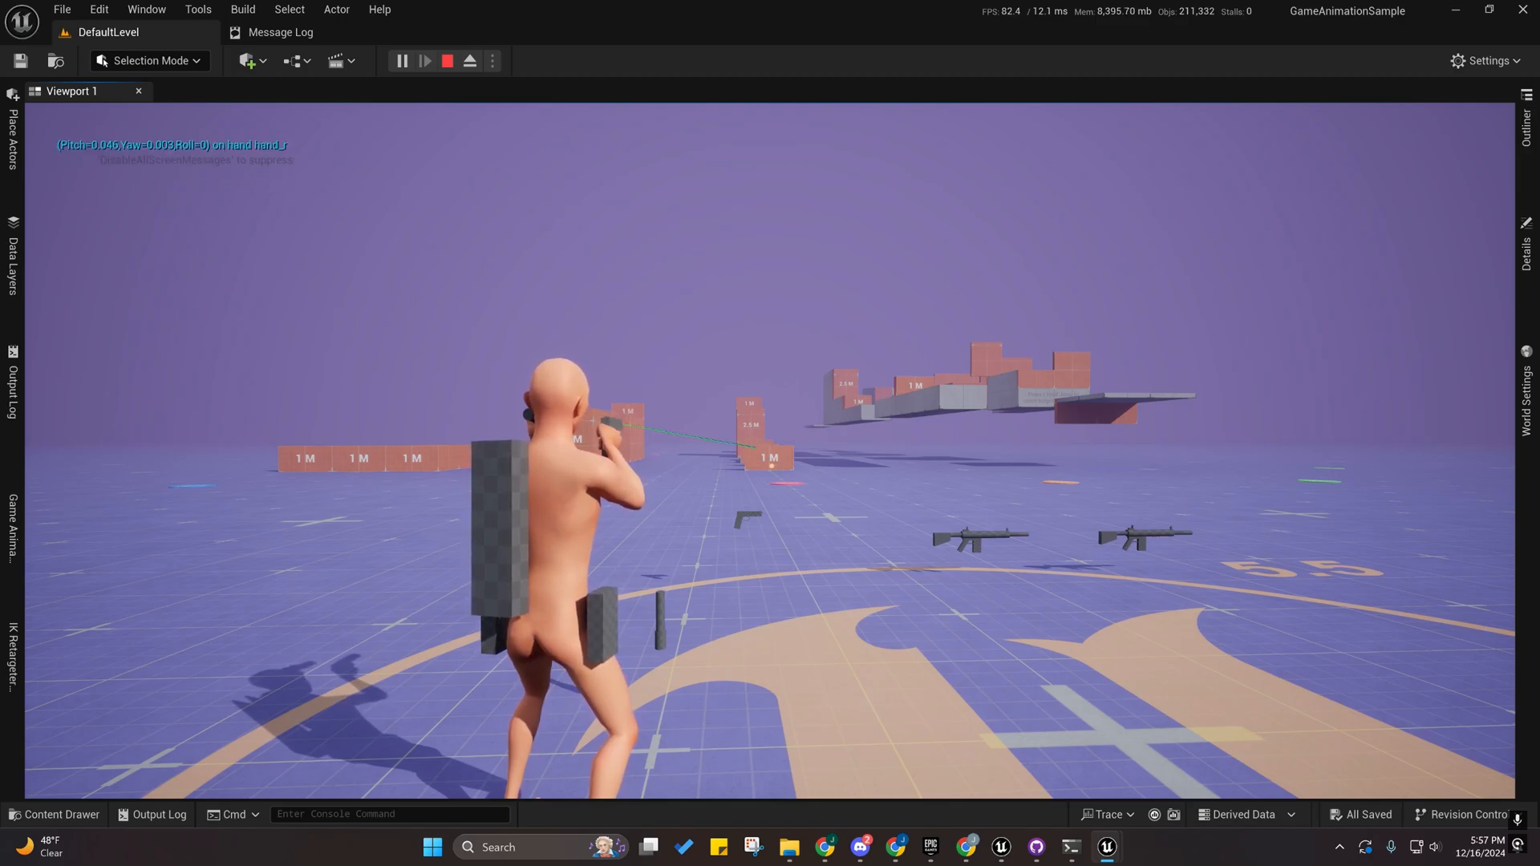
Run Steve across the level with the M9, then crouch and fire several aimed shots toward the blocks.
key("s")
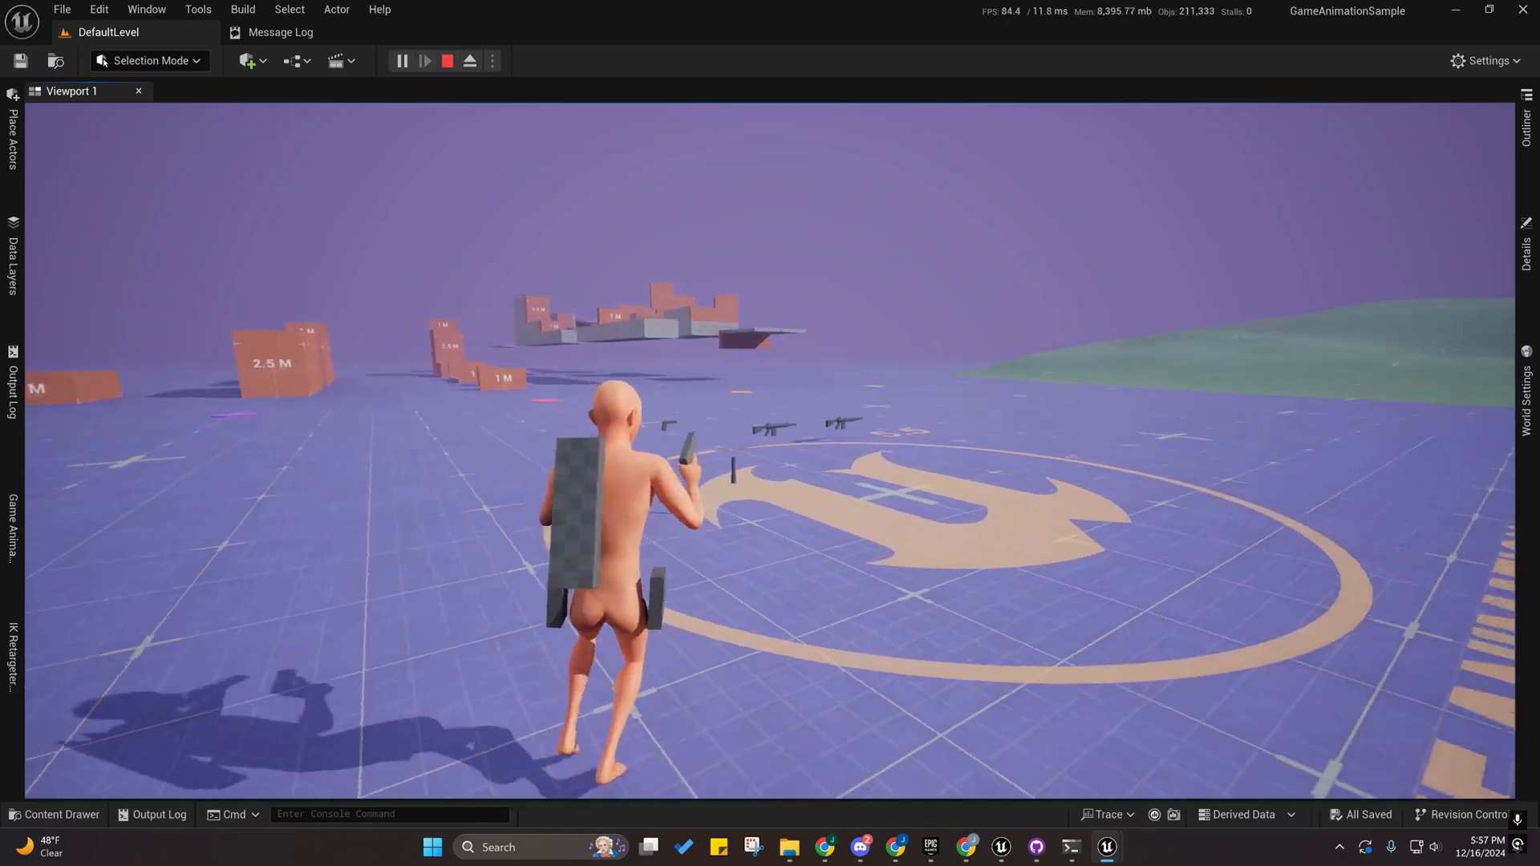
key("w")
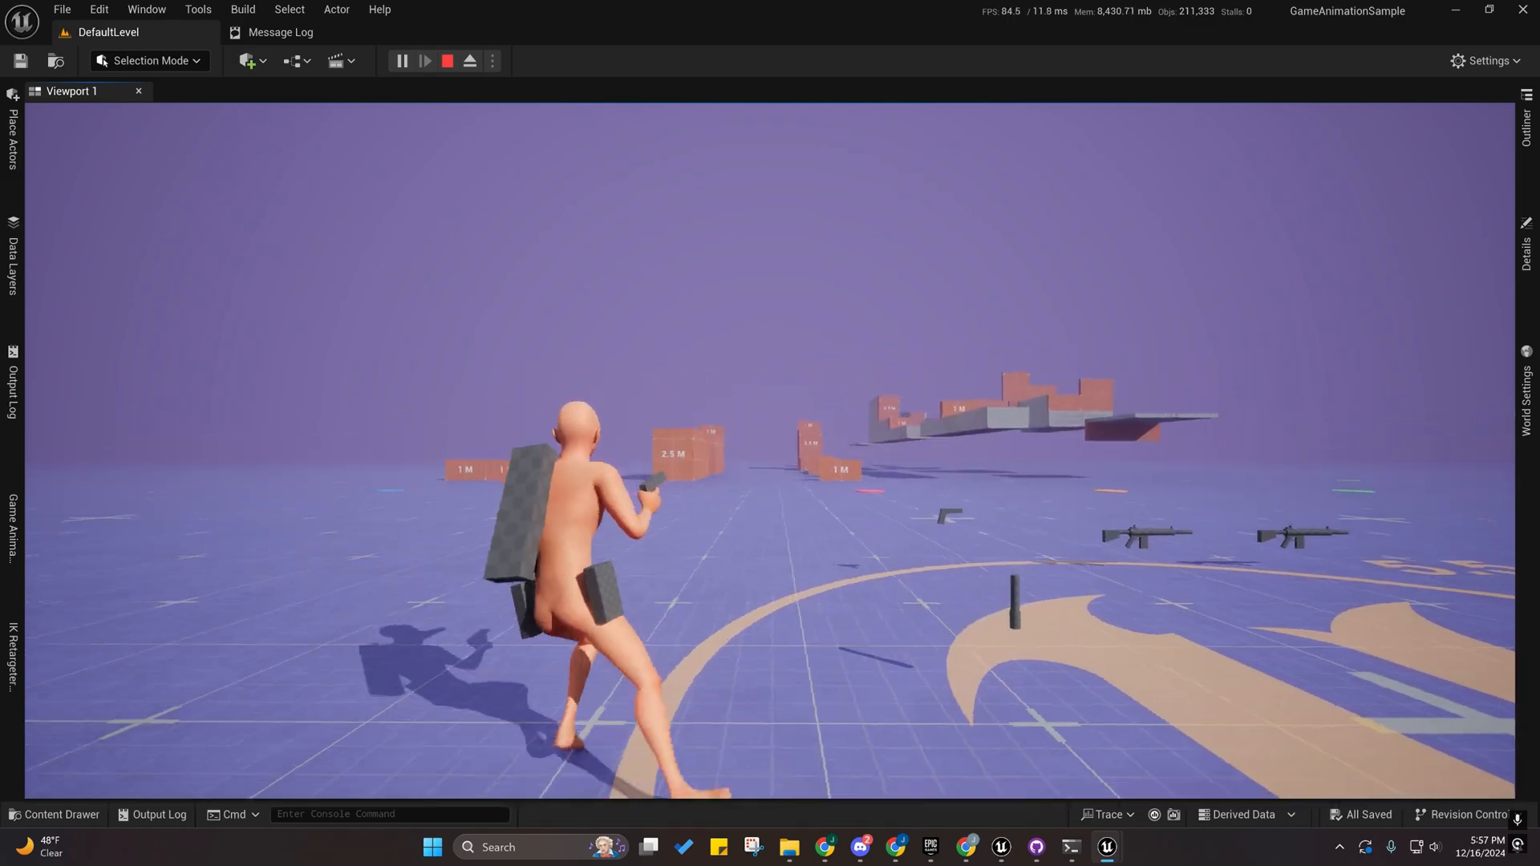
key("a")
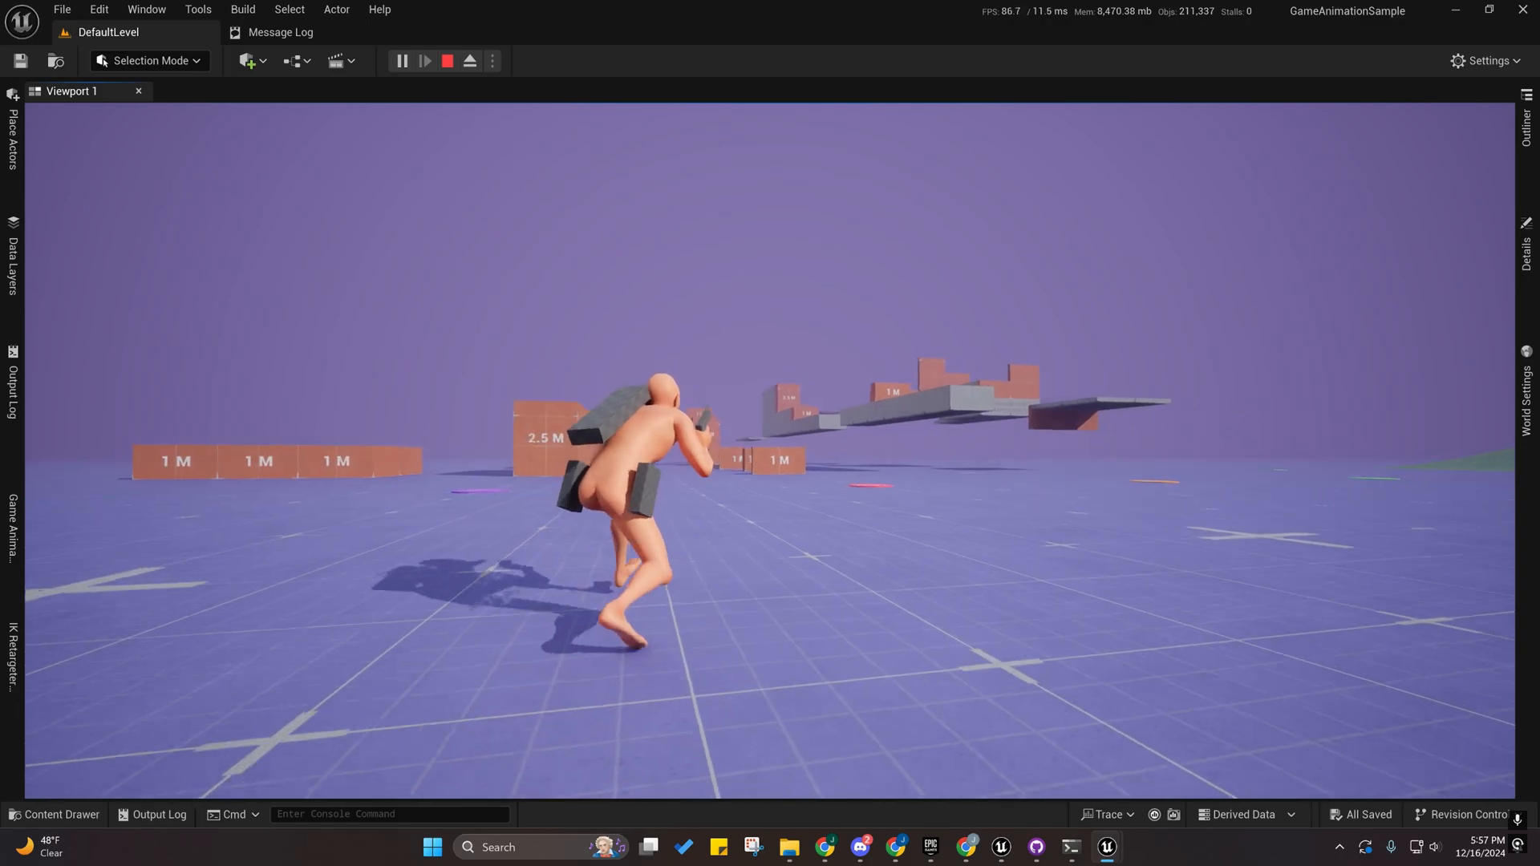
left_click(770, 451)
left_click(770, 451)
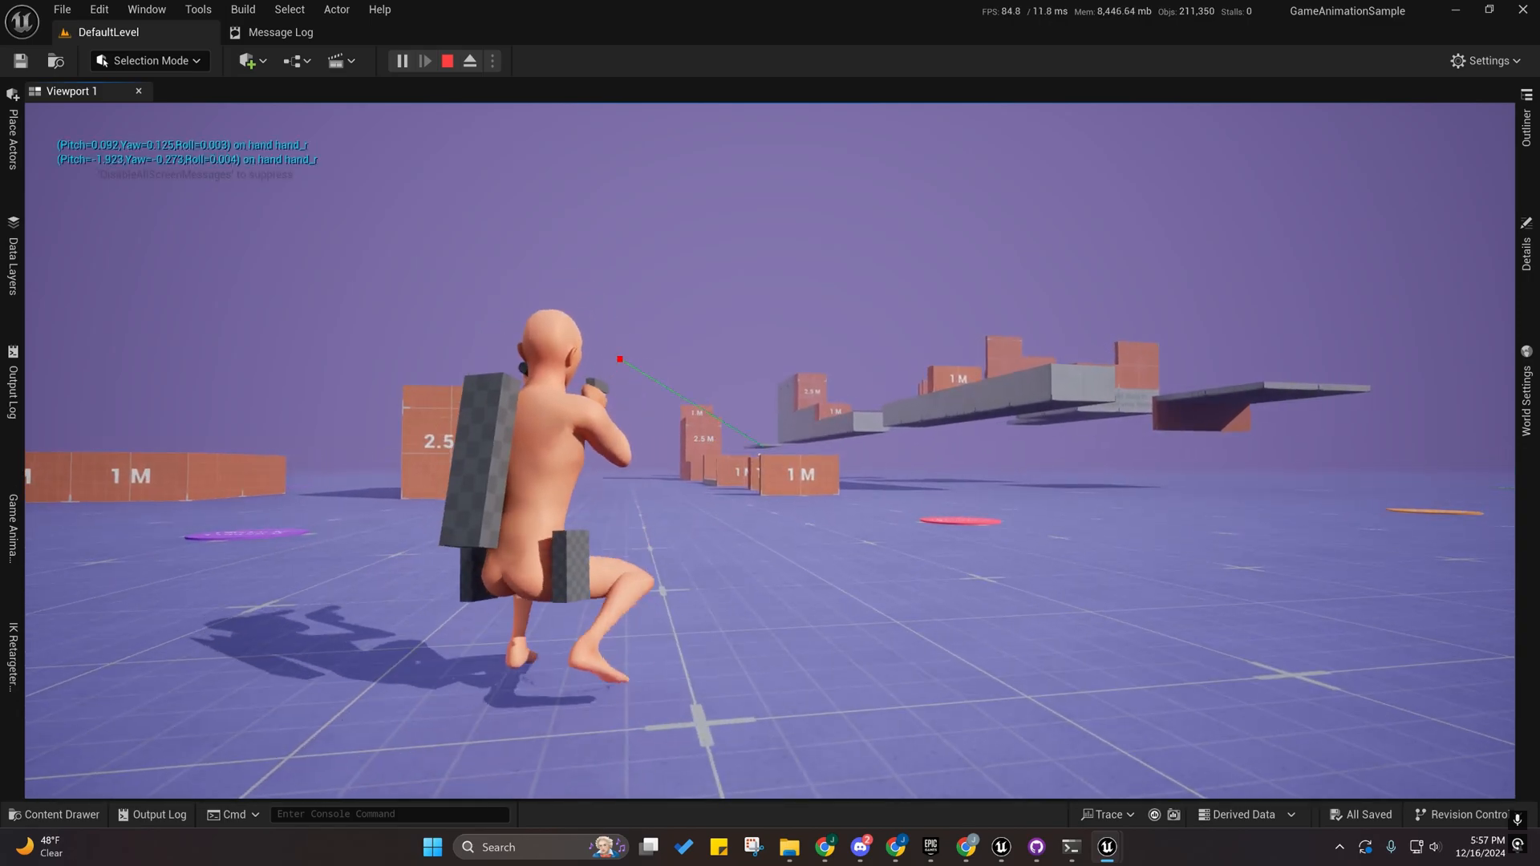
left_click(770, 450)
left_click(770, 451)
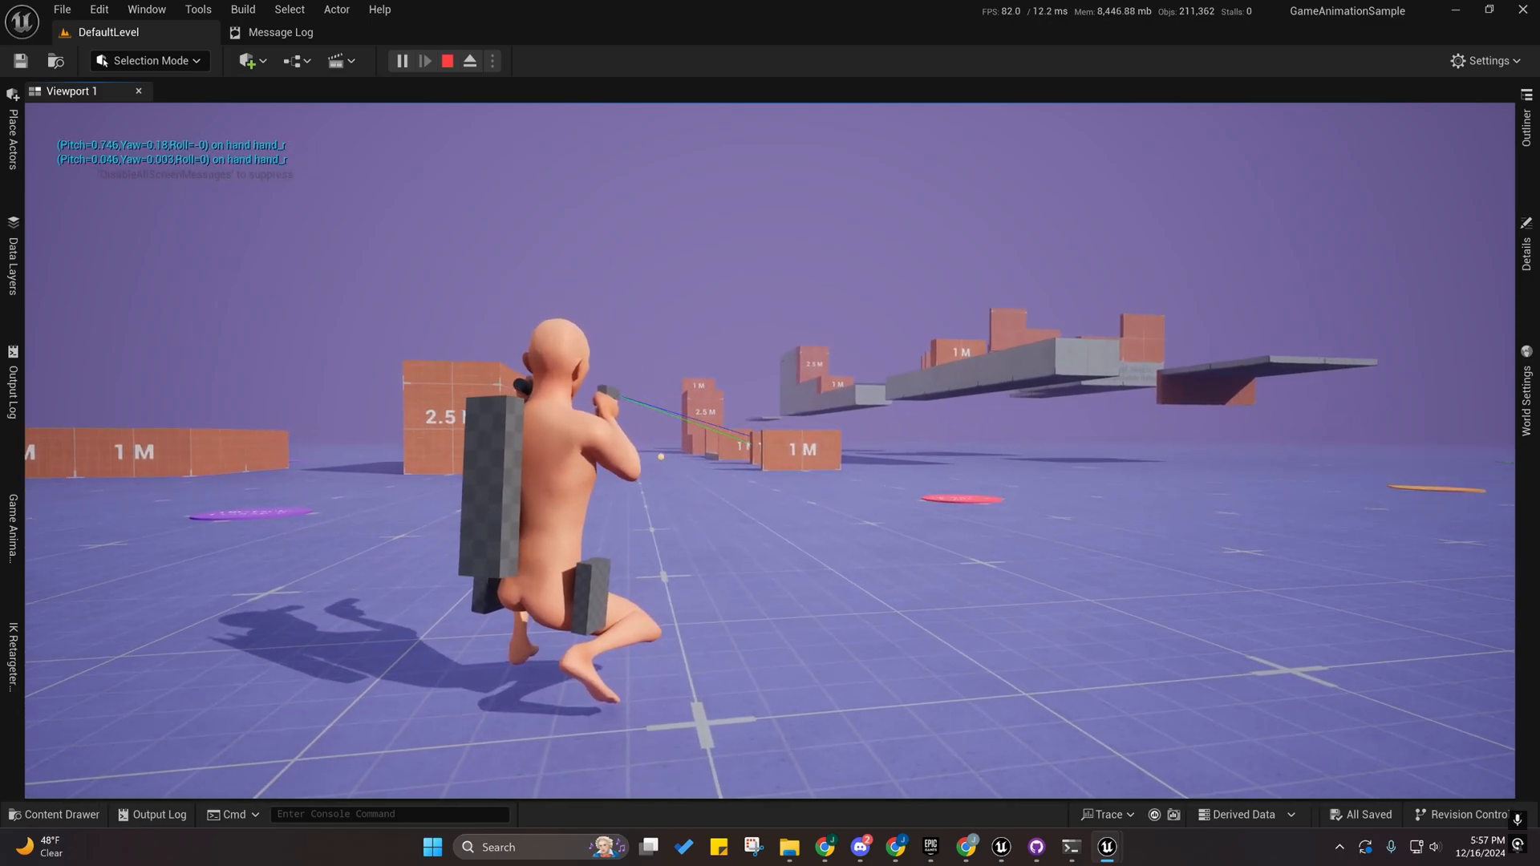